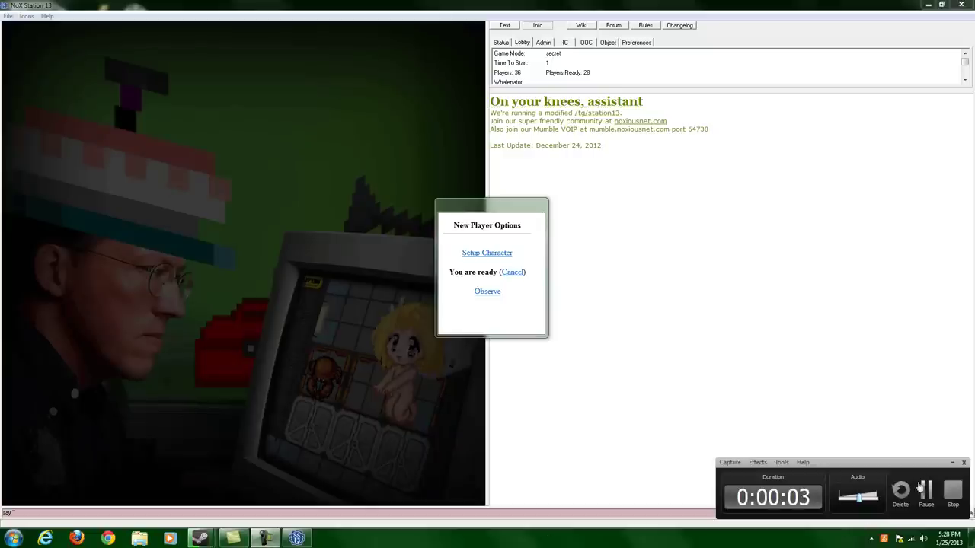
Wait, readied in the lobby, until the round starts and the Scientist spawns in the research lab.
{"action": "left_click", "coordinate": [951, 463]}
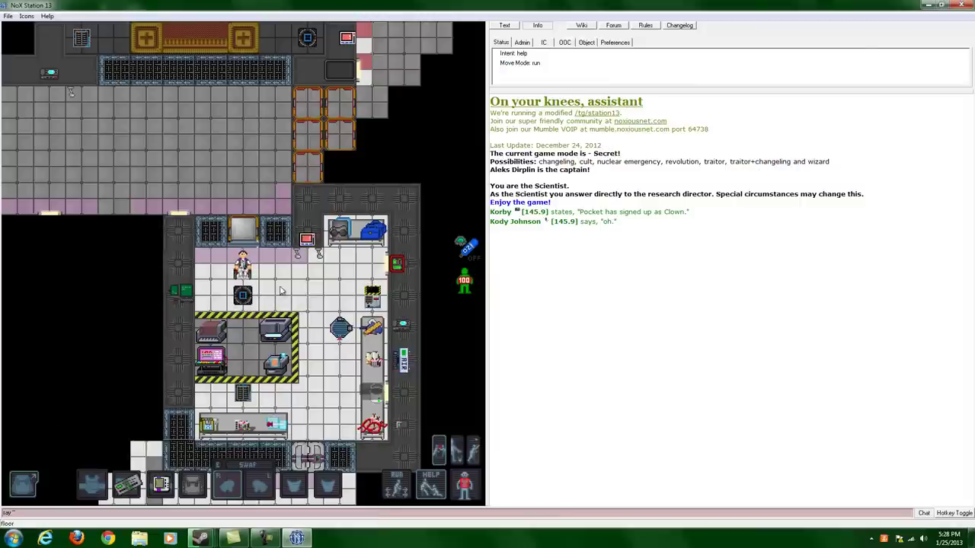
Walk to the nearby table and pick up the welding goggles.
{"action": "key", "text": "Right"}
{"action": "key", "text": "Right"}
{"action": "key", "text": "Right"}
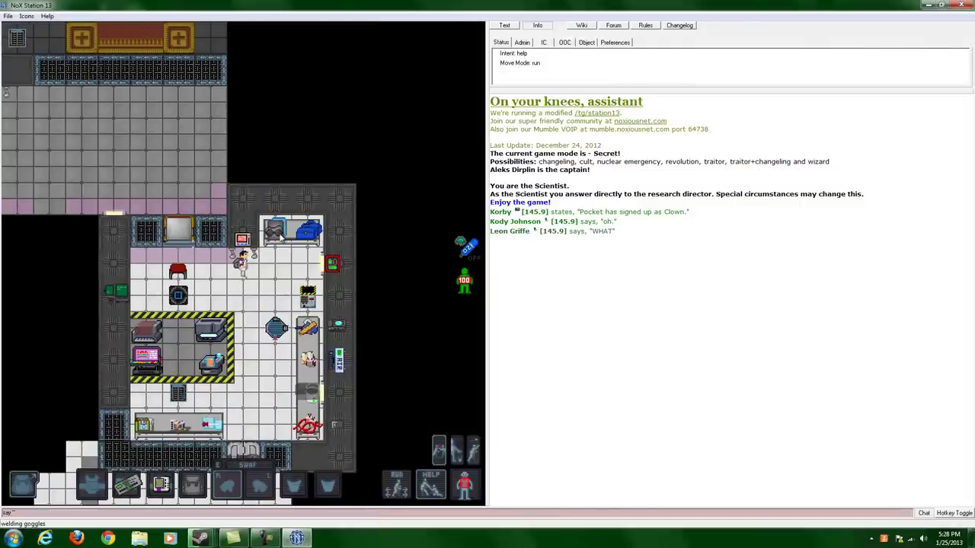
{"action": "left_click", "coordinate": [280, 237]}
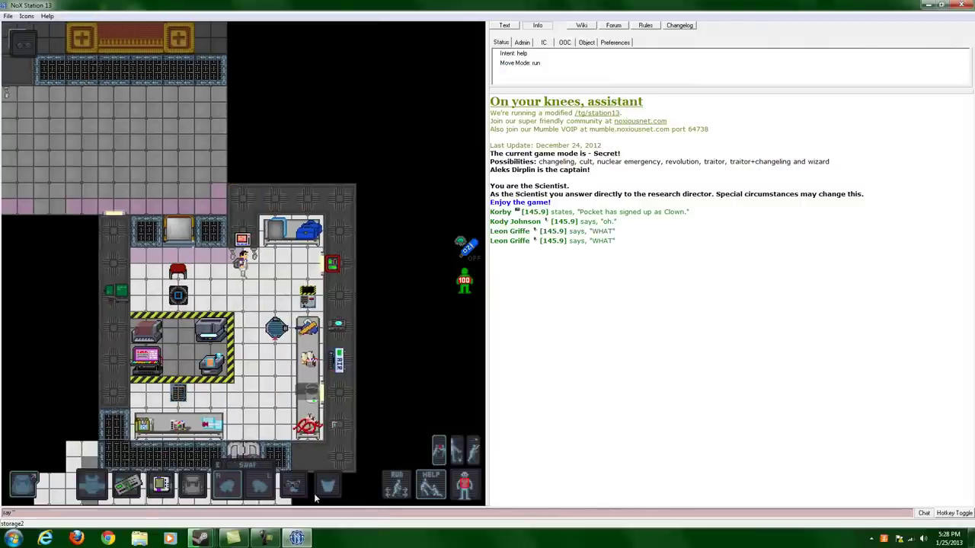
{"action": "key", "text": "Right"}
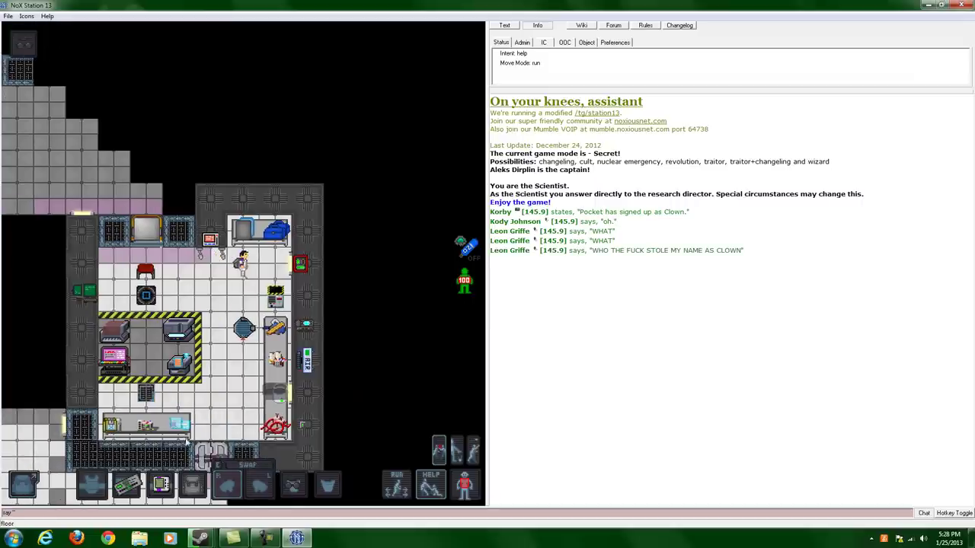
Insert the ID card into the PDA and turn on the PDA flashlight.
{"action": "left_click", "coordinate": [23, 488]}
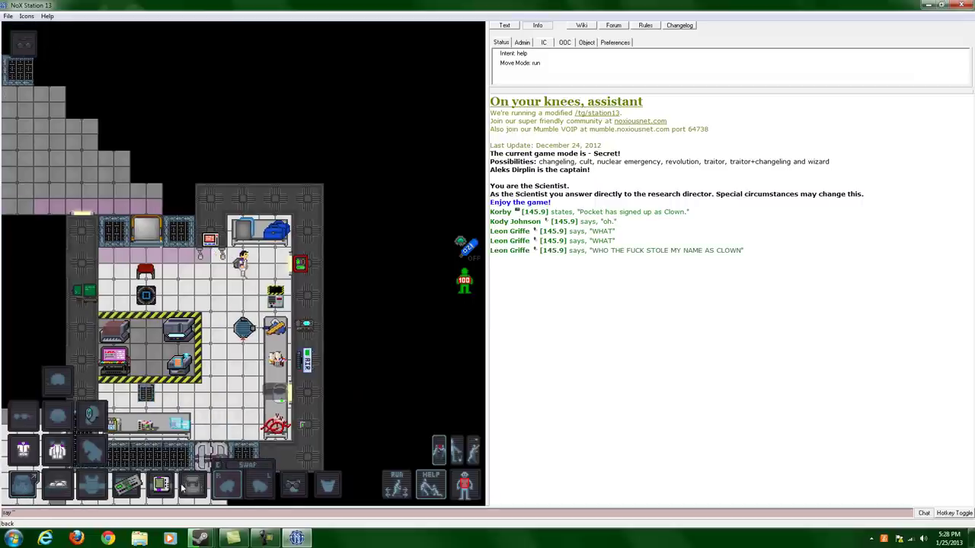
{"action": "left_click", "coordinate": [132, 488]}
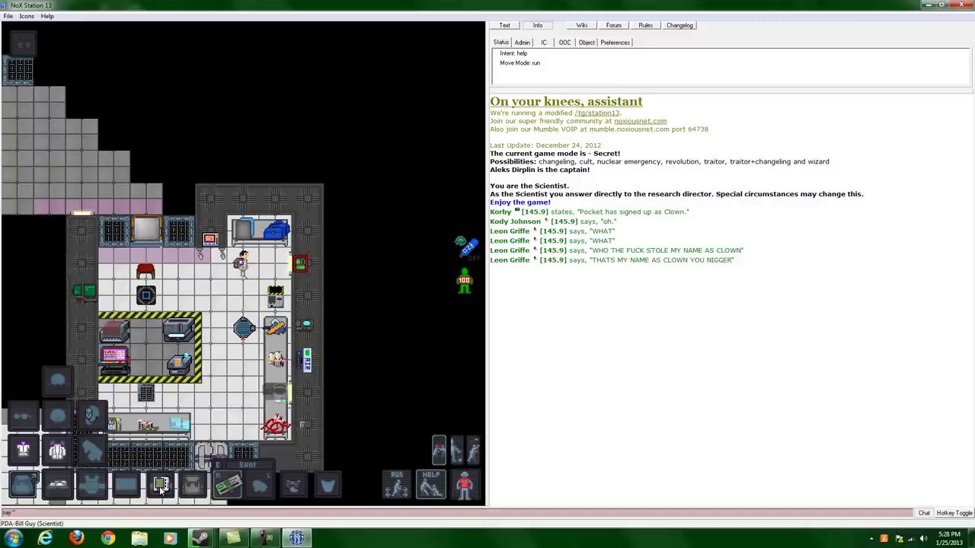
{"action": "left_click", "coordinate": [161, 490]}
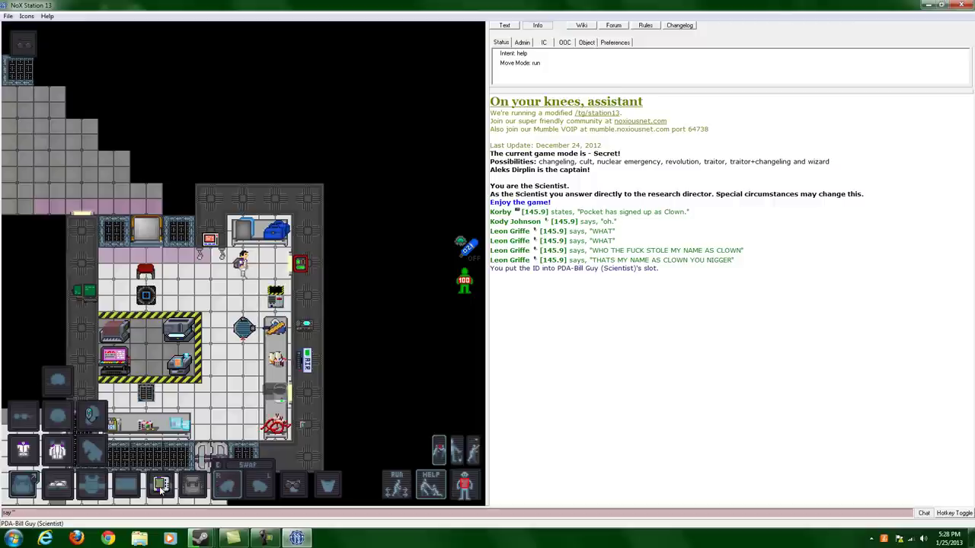
{"action": "left_click", "coordinate": [161, 489]}
{"action": "left_click", "coordinate": [227, 486]}
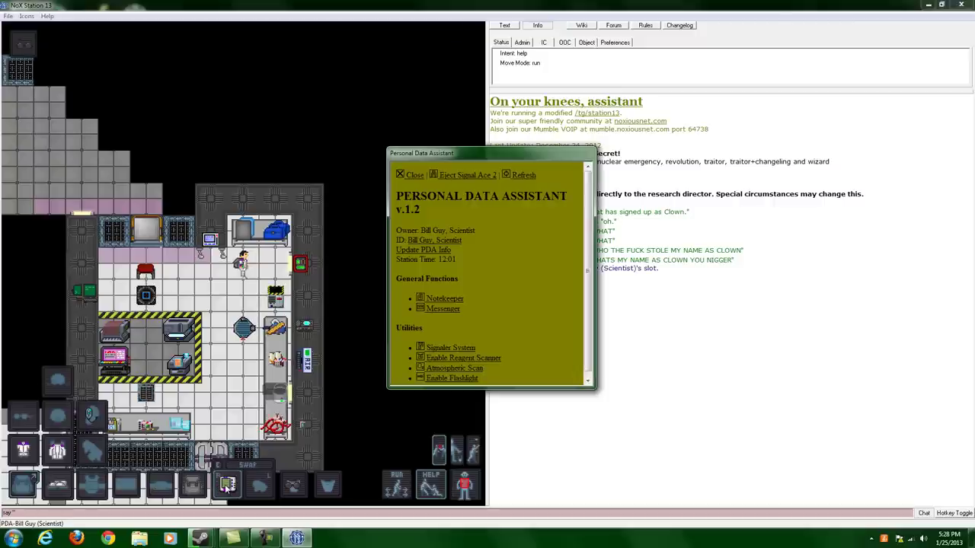
{"action": "left_click", "coordinate": [439, 375]}
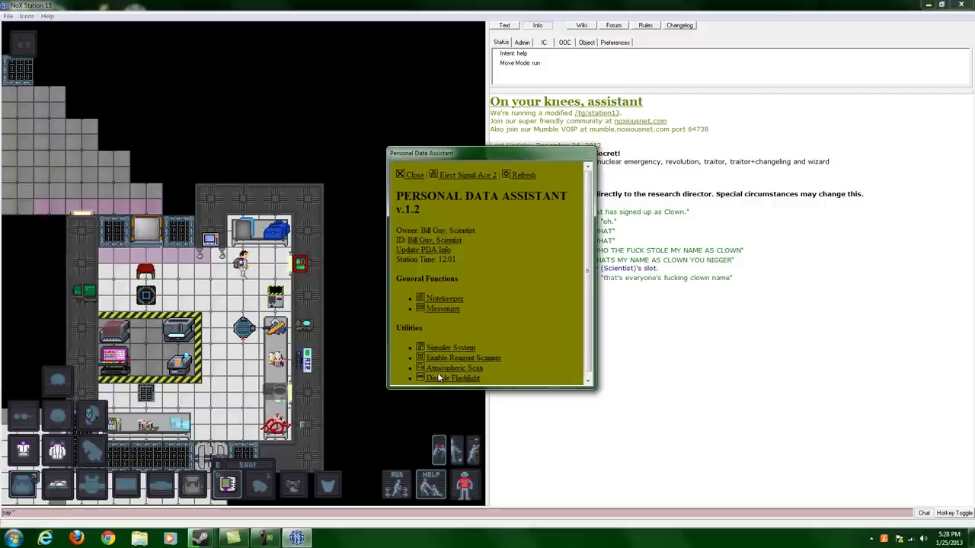
Return the PDA to its slot, open the mechanical toolbox, and stow the crowbar in the backpack.
{"action": "left_click", "coordinate": [411, 176]}
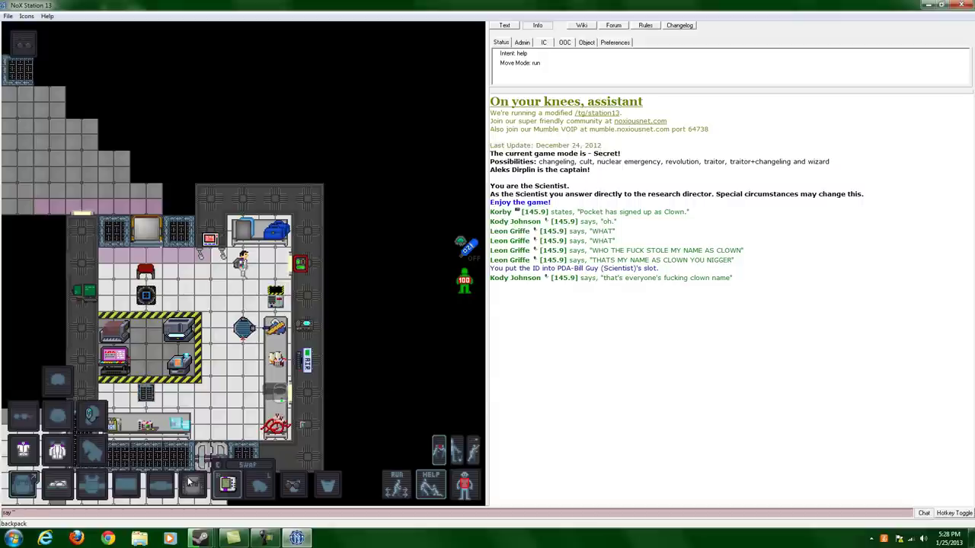
{"action": "left_click", "coordinate": [125, 487]}
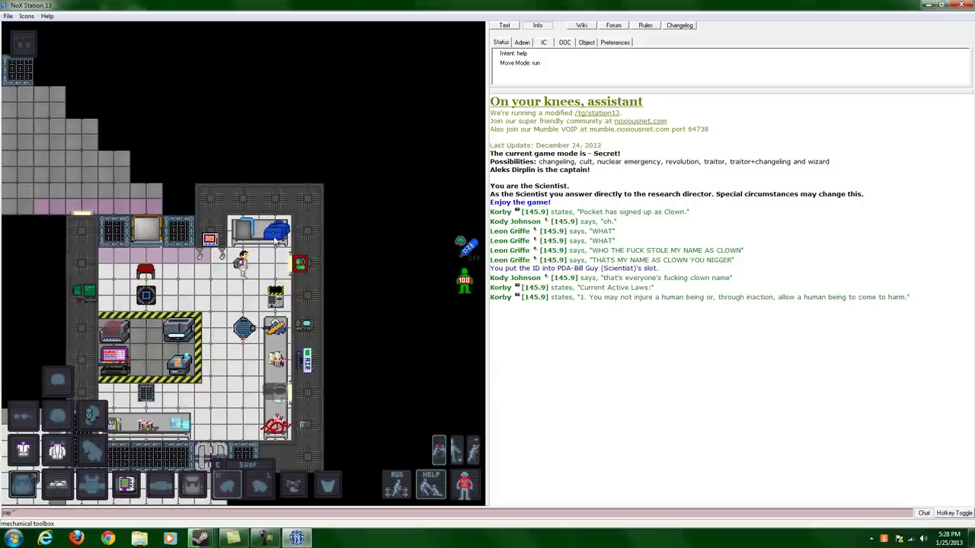
{"action": "left_click_drag", "start_coordinate": [276, 231], "coordinate": [241, 259]}
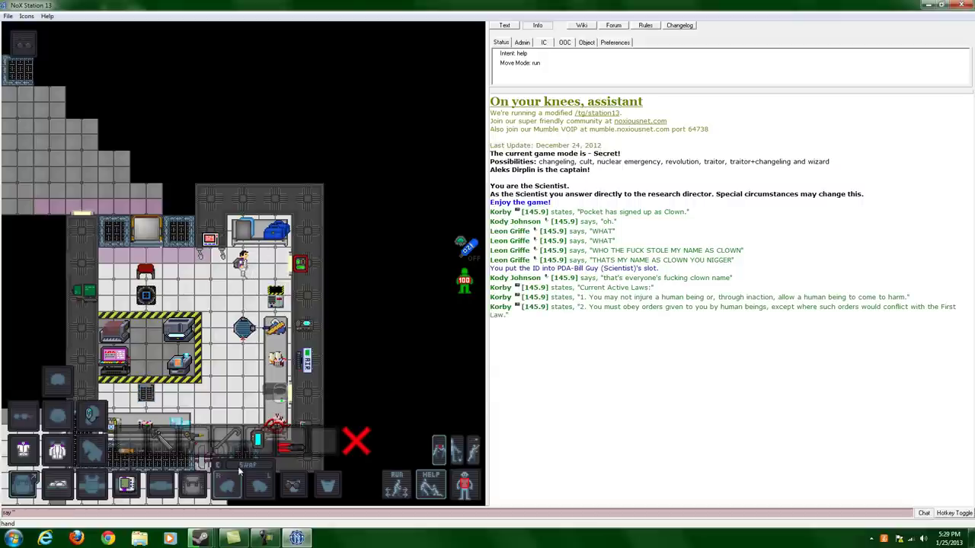
{"action": "left_click", "coordinate": [226, 444]}
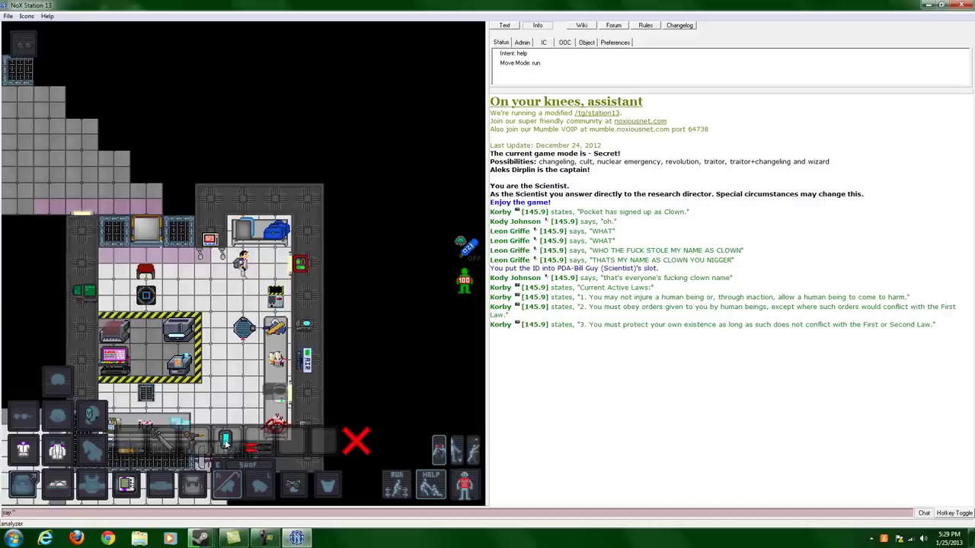
{"action": "left_click", "coordinate": [193, 485]}
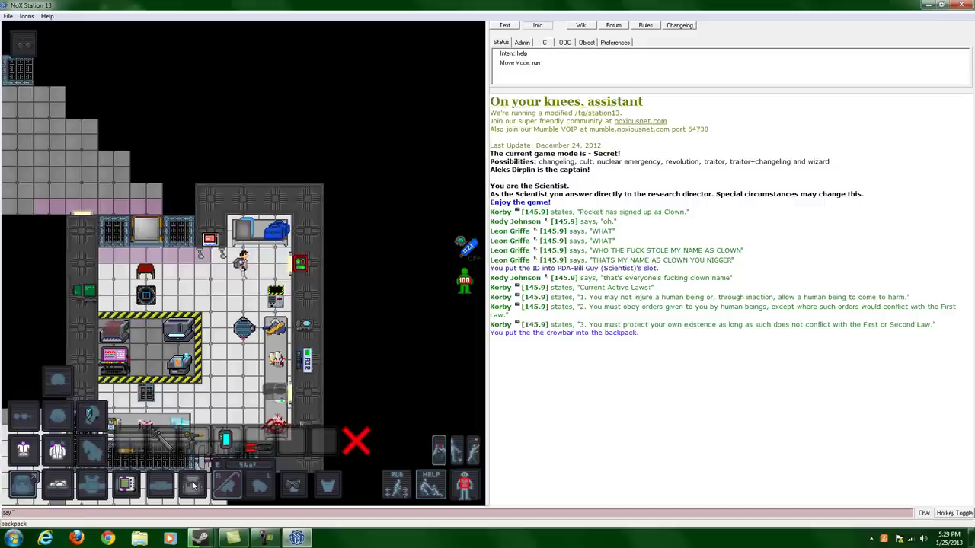
Stow the welding tool, screwdriver and wirecutters in the backpack.
{"action": "left_click", "coordinate": [167, 447]}
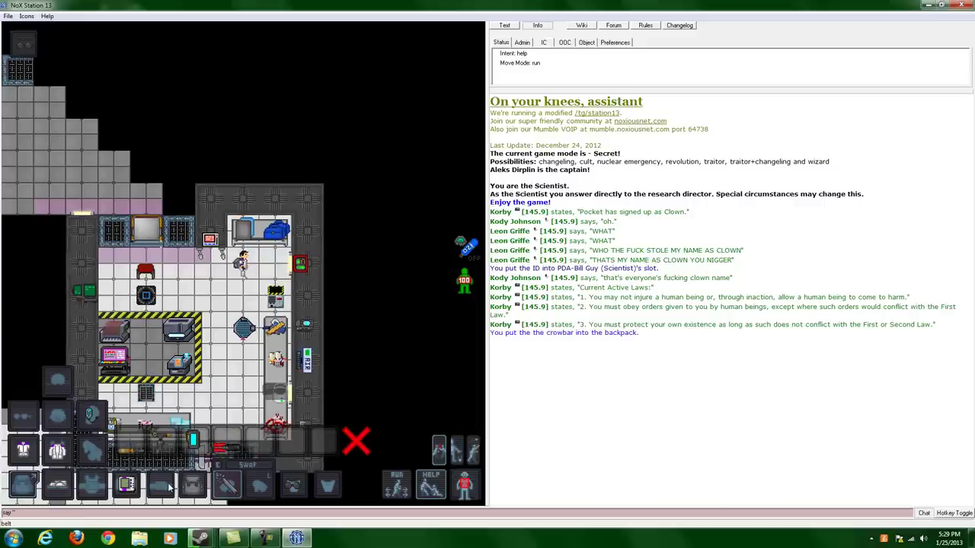
{"action": "left_click", "coordinate": [162, 448]}
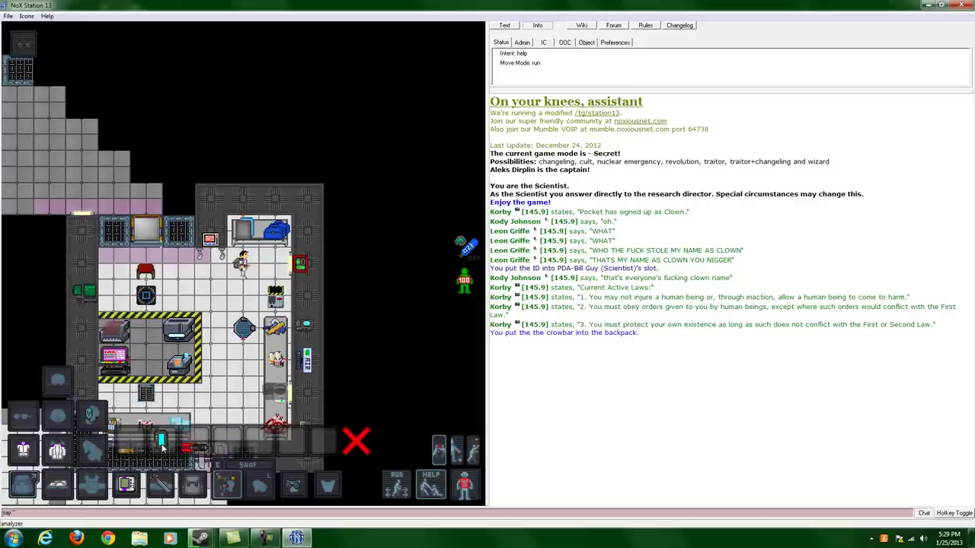
{"action": "left_click", "coordinate": [192, 491]}
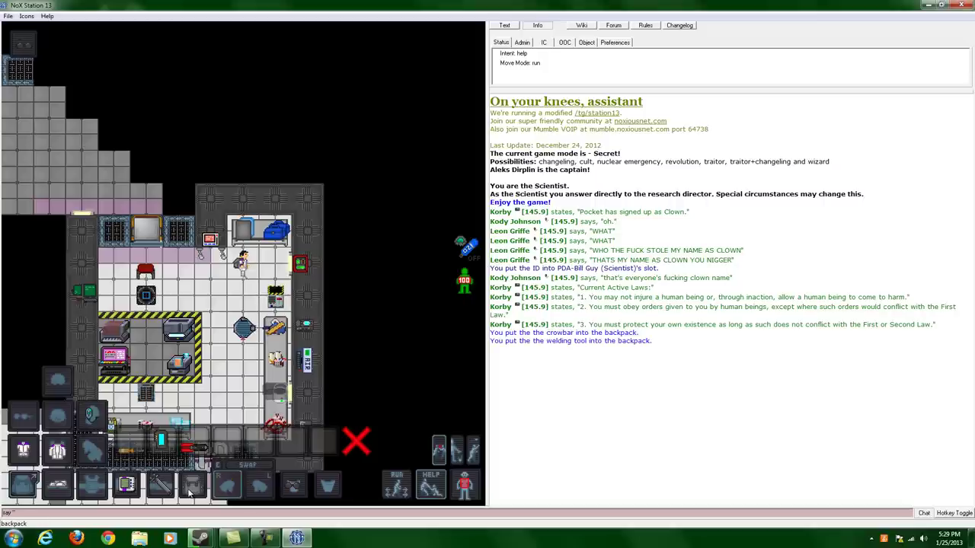
{"action": "left_click", "coordinate": [123, 453]}
{"action": "left_click", "coordinate": [198, 495]}
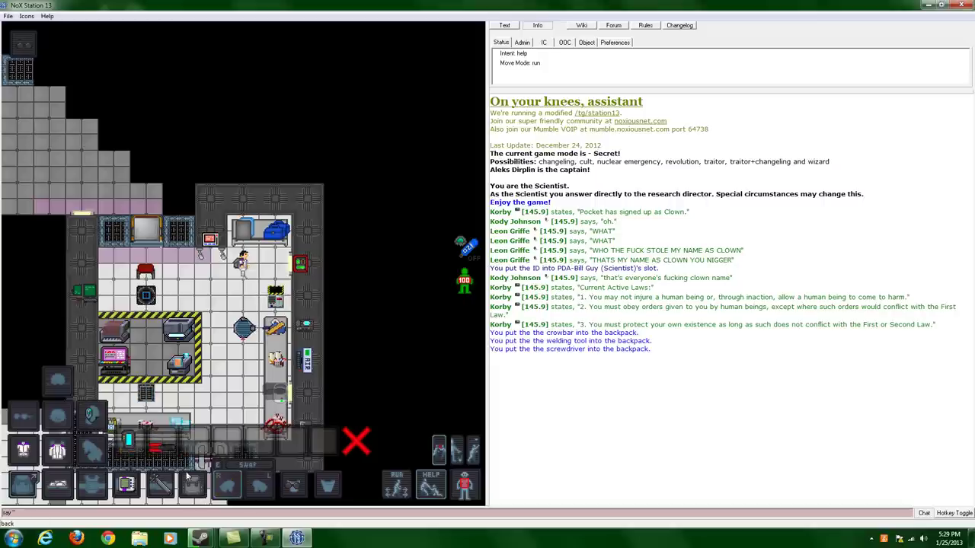
{"action": "left_click", "coordinate": [165, 453]}
{"action": "left_click", "coordinate": [196, 489]}
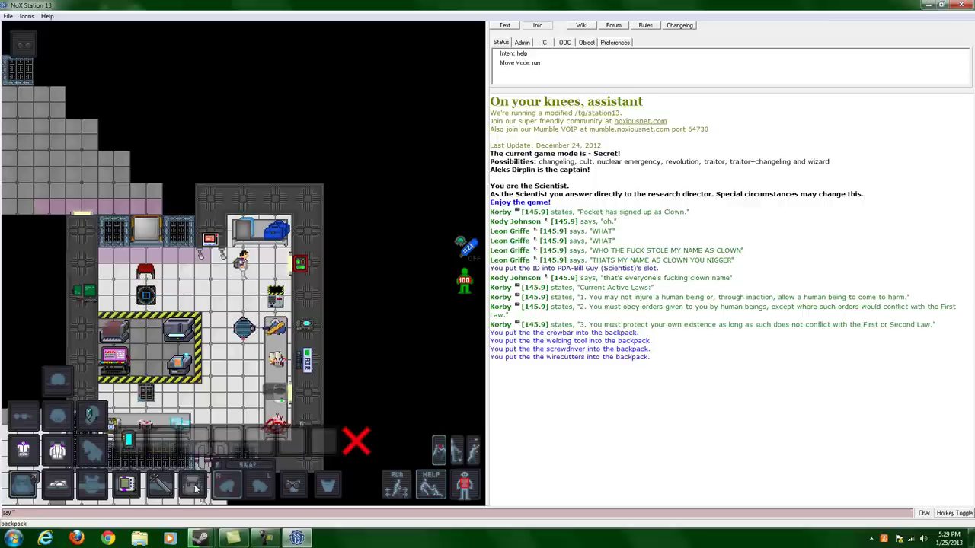
Close the toolbox view and walk out of the research lab down the long corridor.
{"action": "left_click", "coordinate": [355, 442]}
{"action": "key", "text": "Down"}
{"action": "key", "text": "Down"}
{"action": "key", "text": "Down"}
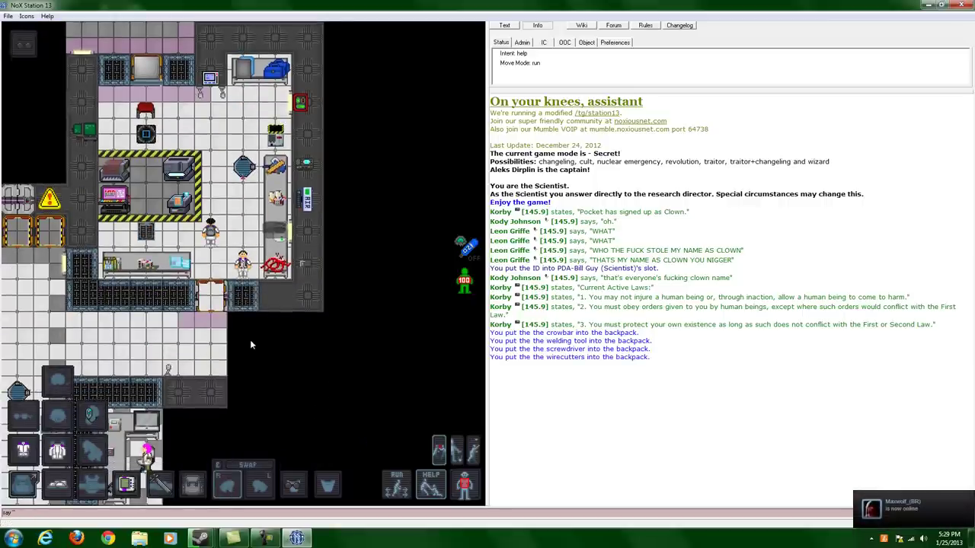
{"action": "key", "text": "Left"}
{"action": "key", "text": "Down"}
{"action": "key", "text": "Down"}
{"action": "key", "text": "Down"}
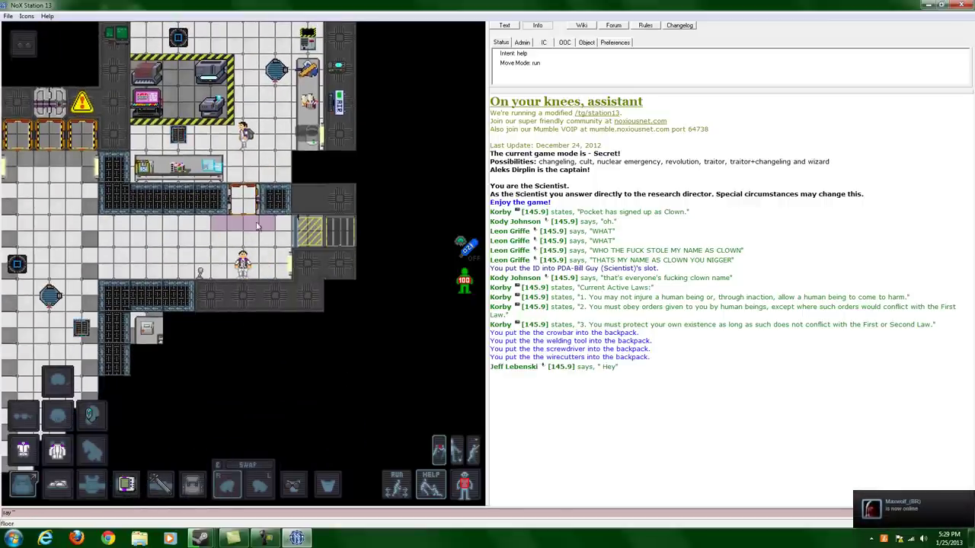
{"action": "key", "text": "Left"}
{"action": "key", "text": "Left"}
{"action": "key", "text": "Left"}
{"action": "key", "text": "Down"}
{"action": "key", "text": "Down"}
{"action": "key", "text": "Down"}
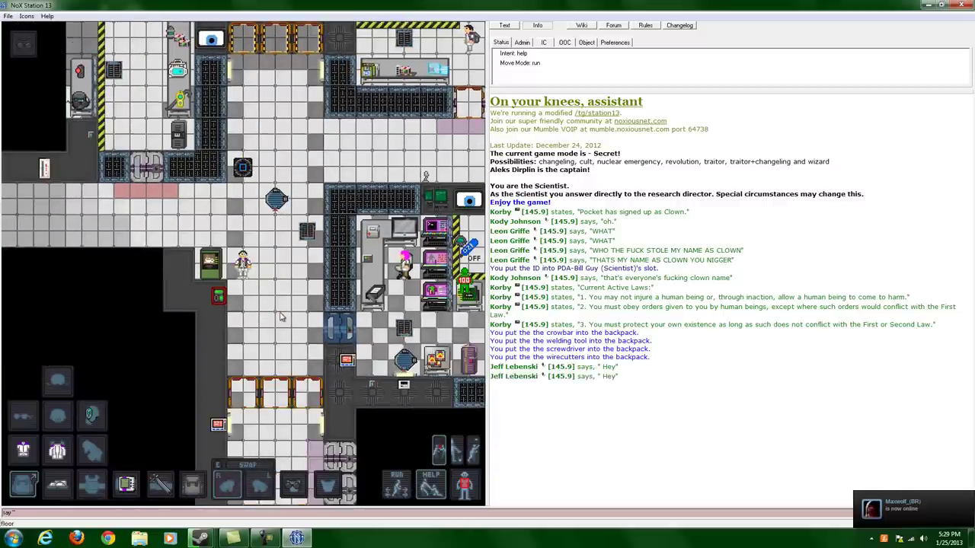
{"action": "key", "text": "Down"}
{"action": "key", "text": "Down"}
{"action": "key", "text": "Down"}
{"action": "key", "text": "Down"}
{"action": "key", "text": "Down"}
{"action": "key", "text": "Down"}
{"action": "key", "text": "Down"}
{"action": "key", "text": "Down"}
{"action": "key", "text": "Down"}
{"action": "key", "text": "Down"}
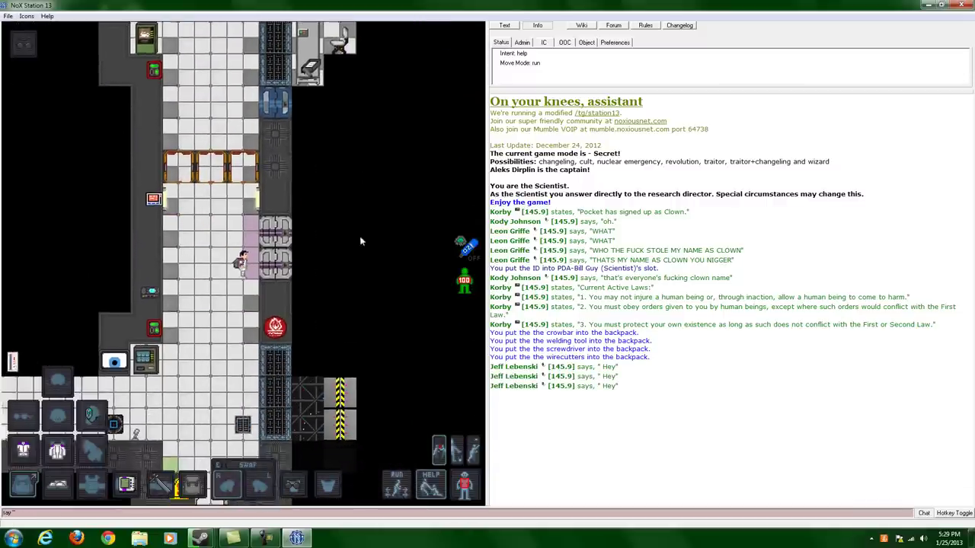
Enter Toxins Research and walk to the closets along the lower wall.
{"action": "key", "text": "Right"}
{"action": "key", "text": "Right"}
{"action": "key", "text": "Up"}
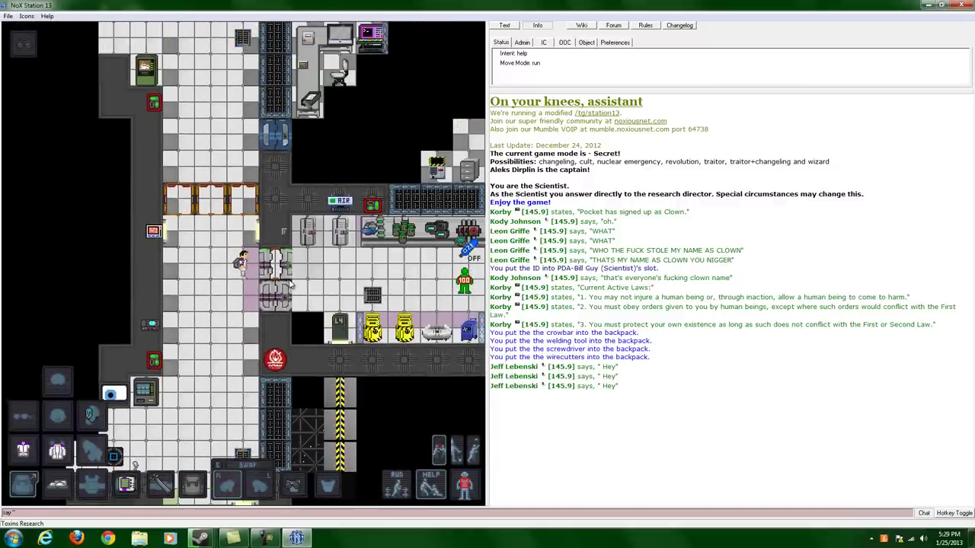
{"action": "key", "text": "Right"}
{"action": "key", "text": "Right"}
{"action": "key", "text": "Right"}
{"action": "key", "text": "Right"}
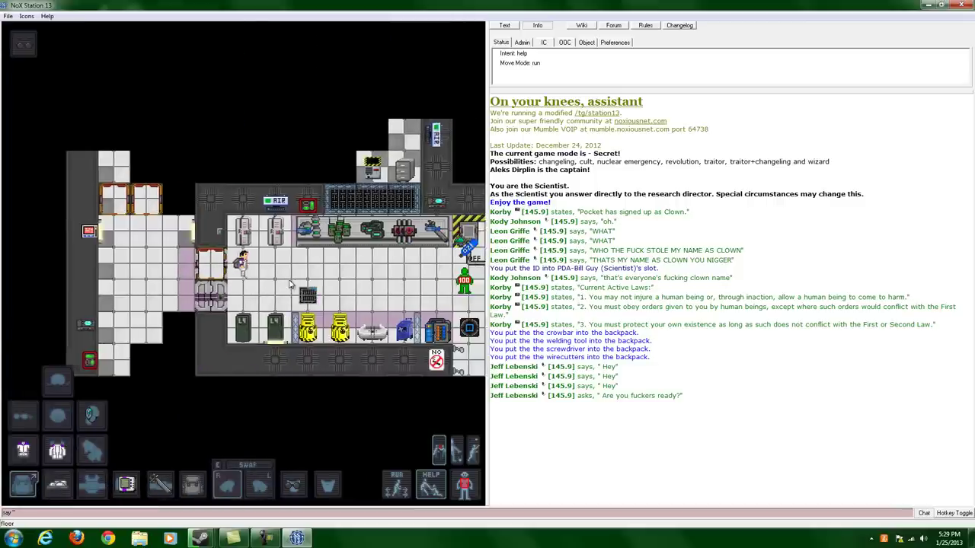
{"action": "key", "text": "Right"}
{"action": "key", "text": "Right"}
{"action": "key", "text": "Down"}
{"action": "key", "text": "Left"}
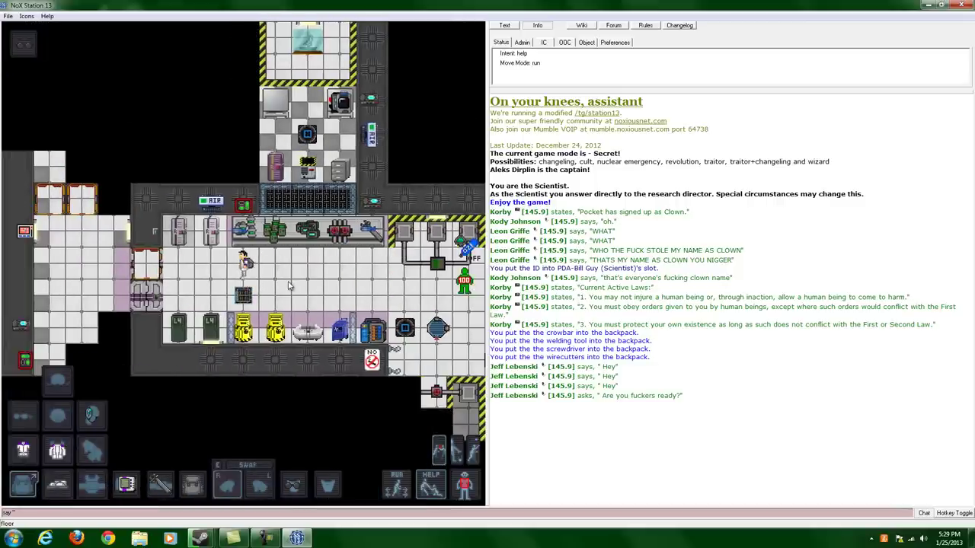
{"action": "key", "text": "Left"}
Take the bomb suit from the EOD closet and leave the worn coat inside it.
{"action": "left_click", "coordinate": [212, 302]}
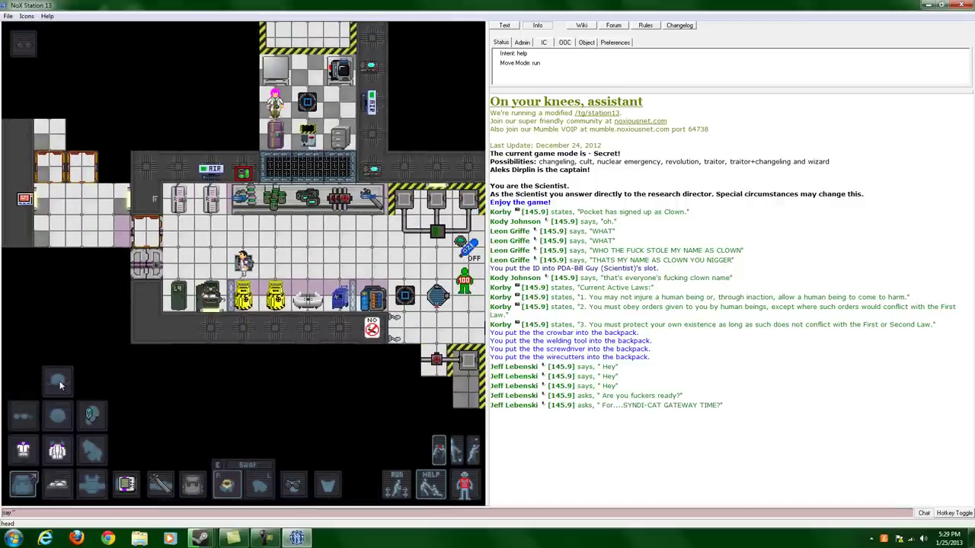
{"action": "right_click", "coordinate": [213, 304]}
{"action": "mouse_move", "coordinate": [240, 347]}
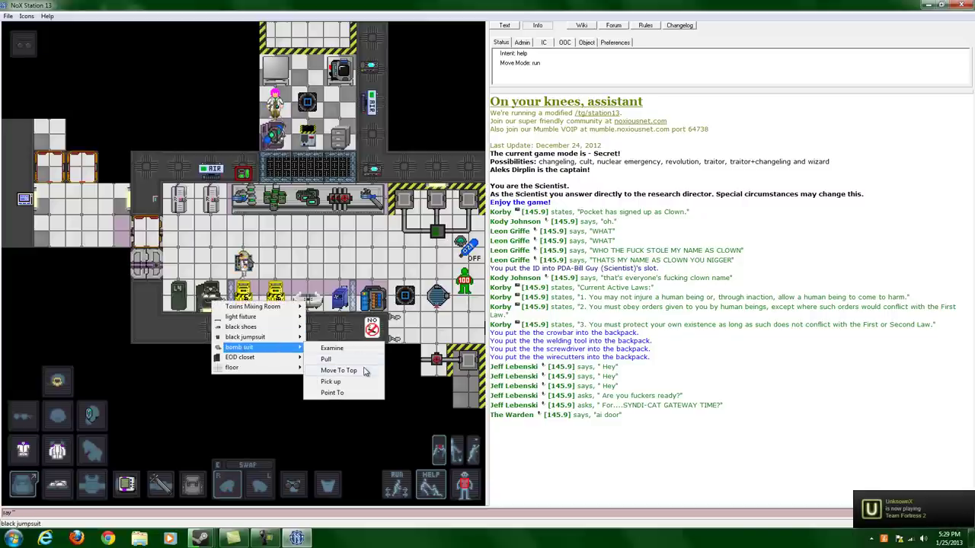
{"action": "left_click", "coordinate": [345, 382]}
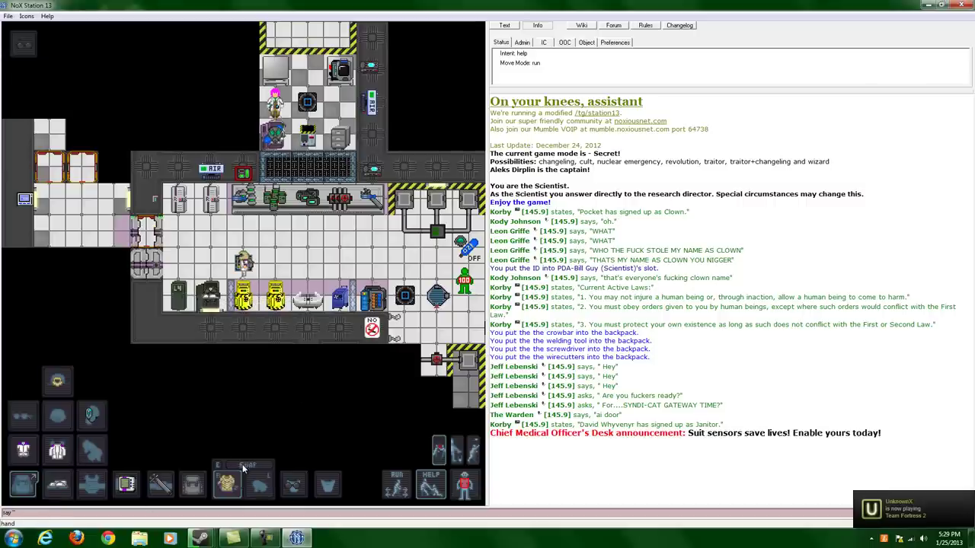
{"action": "key", "text": "Page_Up"}
{"action": "left_click", "coordinate": [61, 455]}
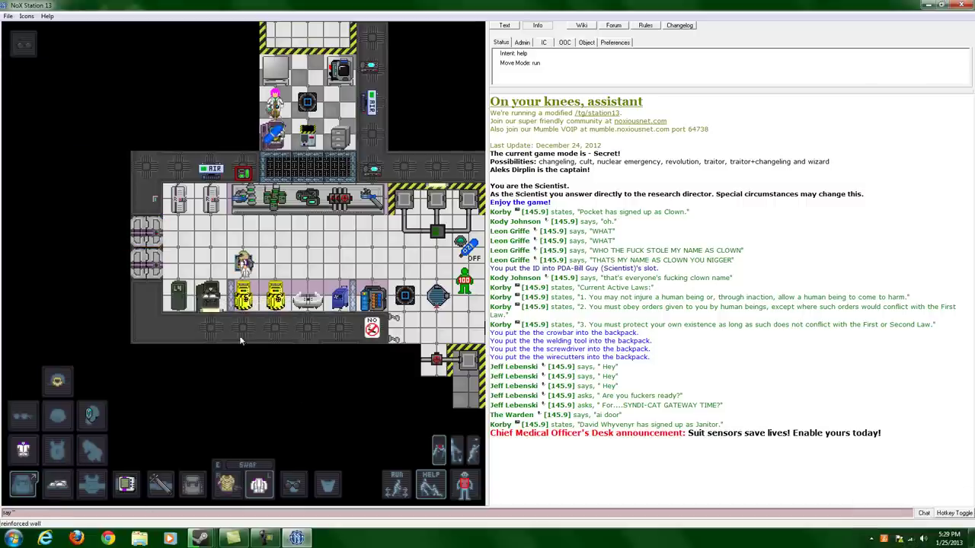
{"action": "left_click", "coordinate": [207, 289]}
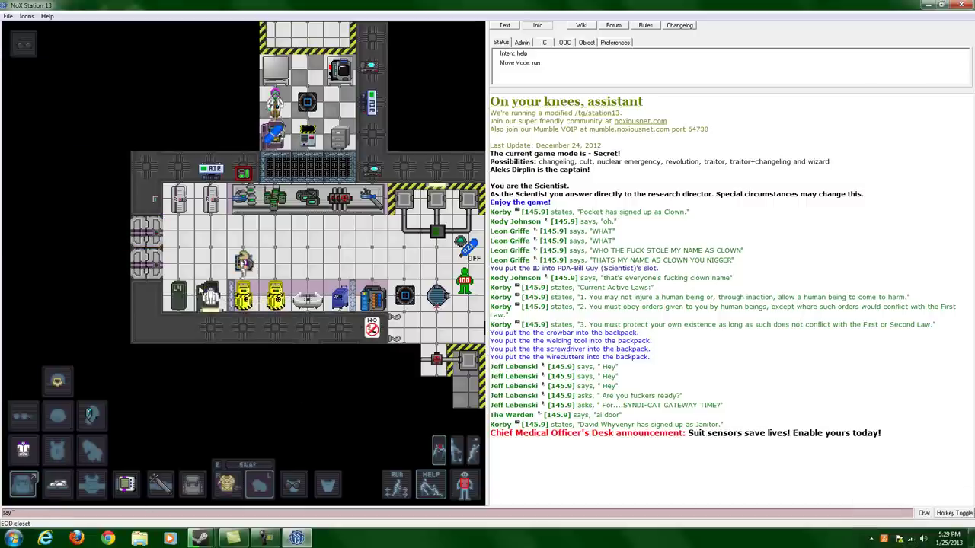
{"action": "left_click", "coordinate": [252, 472]}
{"action": "key", "text": "Left"}
Walk out of Toxins Research and along the corridor into the equipment room.
{"action": "key", "text": "Up"}
{"action": "key", "text": "e"}
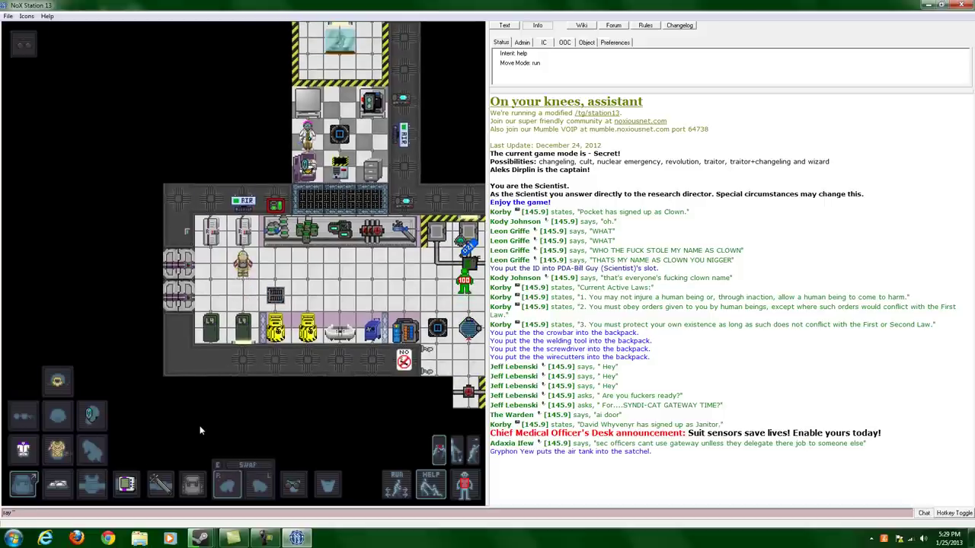
{"action": "key", "text": "Left"}
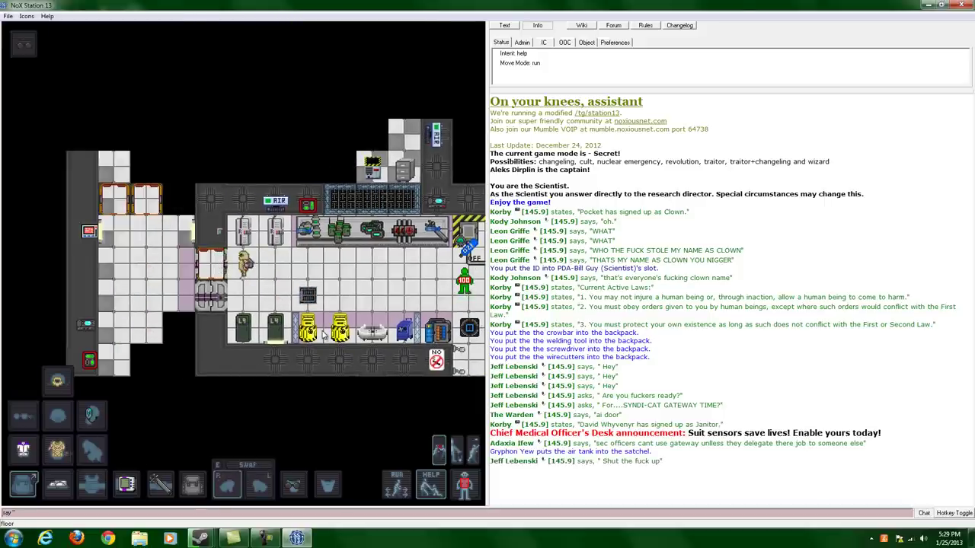
{"action": "key", "text": "Left"}
{"action": "key", "text": "Left"}
{"action": "key", "text": "Down"}
{"action": "key", "text": "Down"}
{"action": "key", "text": "Down"}
{"action": "key", "text": "Down"}
{"action": "key", "text": "Down"}
{"action": "key", "text": "Down"}
{"action": "key", "text": "Down"}
{"action": "key", "text": "Left"}
{"action": "key", "text": "Left"}
{"action": "key", "text": "Left"}
{"action": "key", "text": "Left"}
{"action": "key", "text": "Left"}
{"action": "key", "text": "Left"}
{"action": "key", "text": "Left"}
{"action": "key", "text": "Left"}
{"action": "key", "text": "Left"}
{"action": "key", "text": "Left"}
{"action": "key", "text": "Left"}
{"action": "key", "text": "Left"}
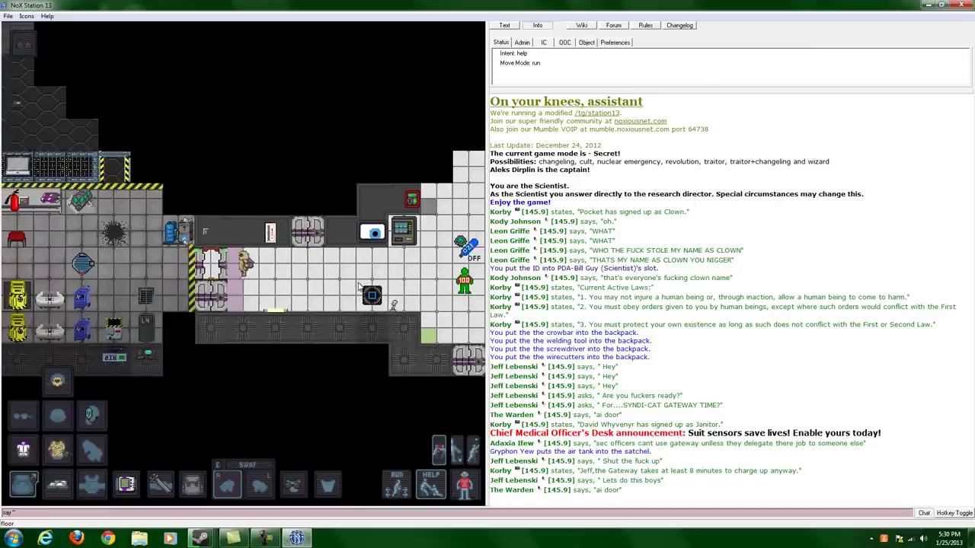
{"action": "key", "text": "Left"}
{"action": "key", "text": "Left"}
{"action": "key", "text": "Left"}
{"action": "key", "text": "Left"}
Put on the gas mask.
{"action": "key", "text": "Up"}
{"action": "key", "text": "Left"}
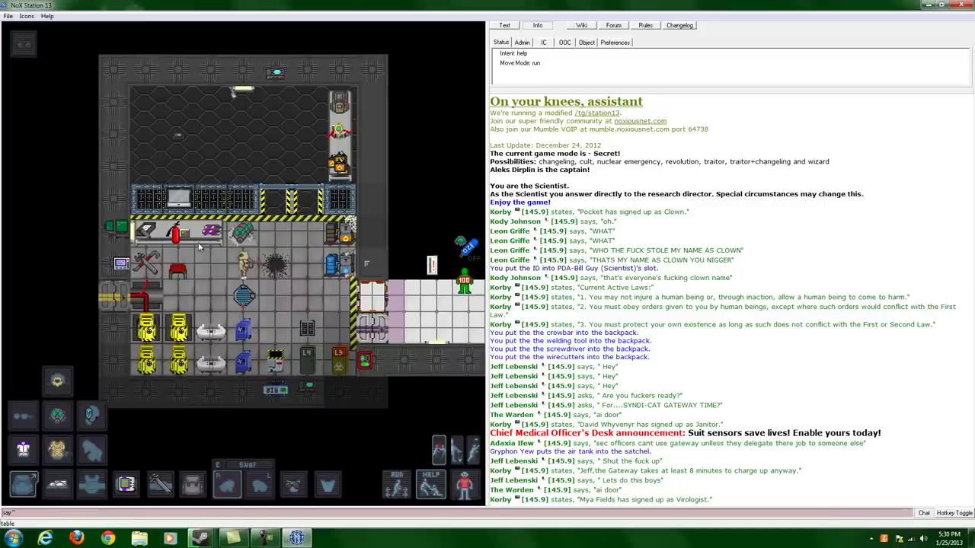
{"action": "key", "text": "Down"}
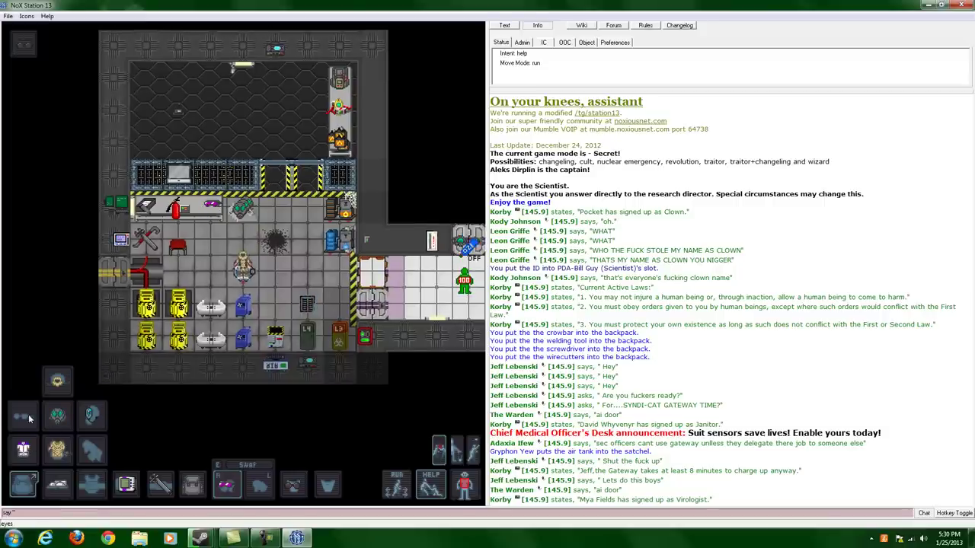
{"action": "left_click", "coordinate": [24, 416]}
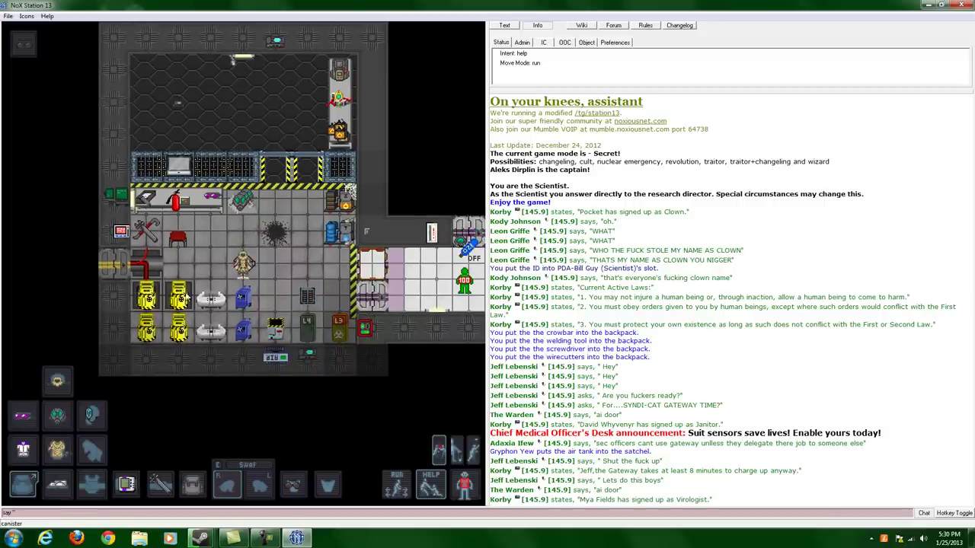
Pick up the fire extinguisher from the table and stow it in the backpack.
{"action": "key", "text": "Up"}
{"action": "key", "text": "Left"}
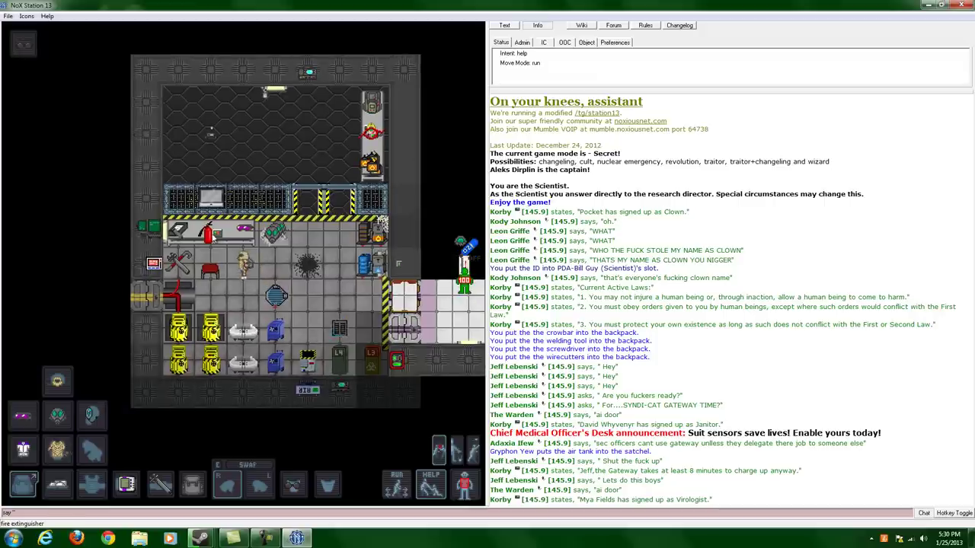
{"action": "left_click", "coordinate": [207, 234]}
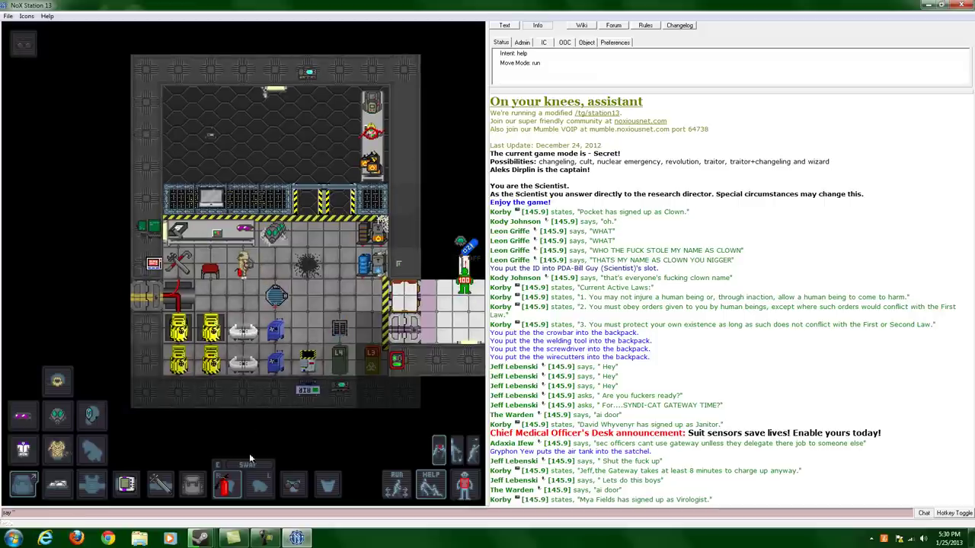
{"action": "left_click", "coordinate": [202, 486]}
{"action": "key", "text": "Right"}
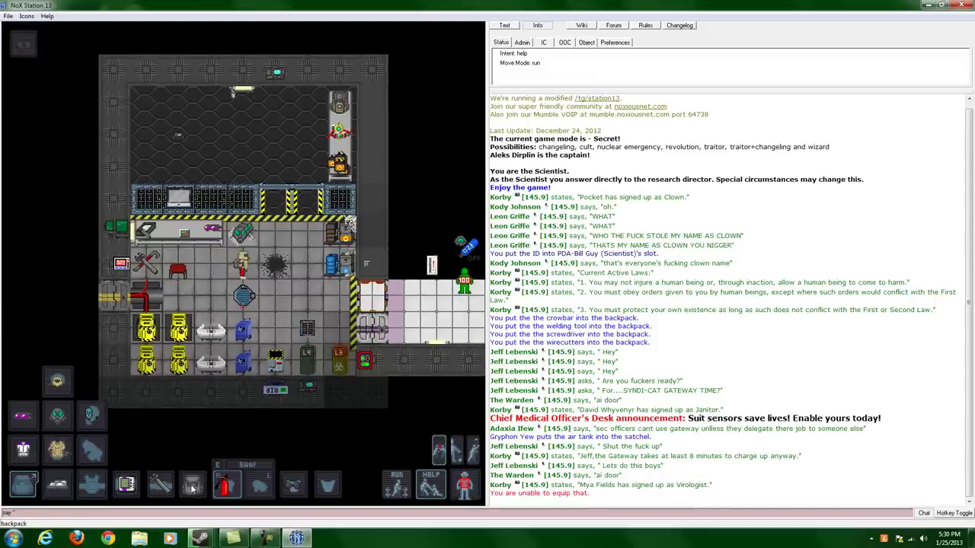
{"action": "left_click", "coordinate": [192, 487]}
{"action": "key", "text": "Down"}
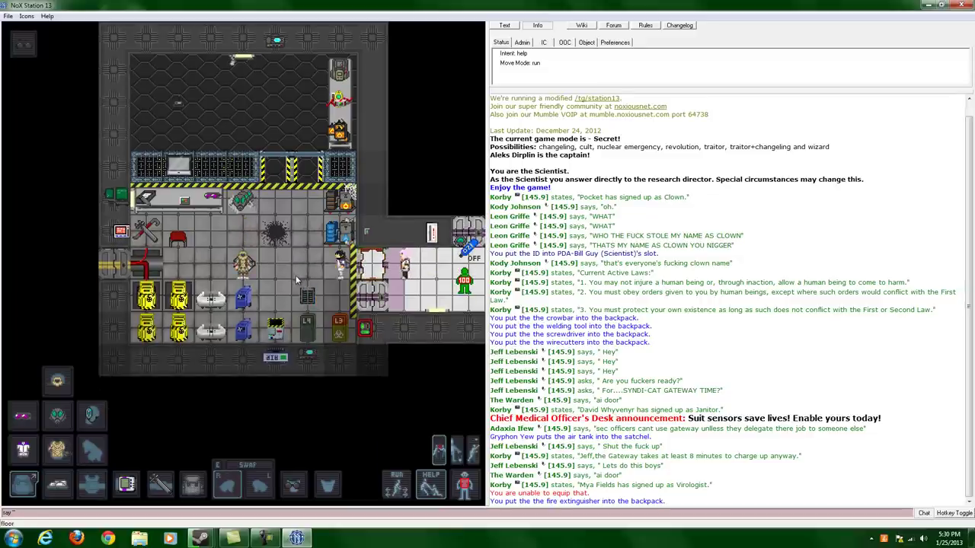
Walk from the equipment room into gas storage, beside the blue oxygen canister.
{"action": "key", "text": "Right"}
{"action": "key", "text": "Right"}
{"action": "key", "text": "Right"}
{"action": "key", "text": "Down"}
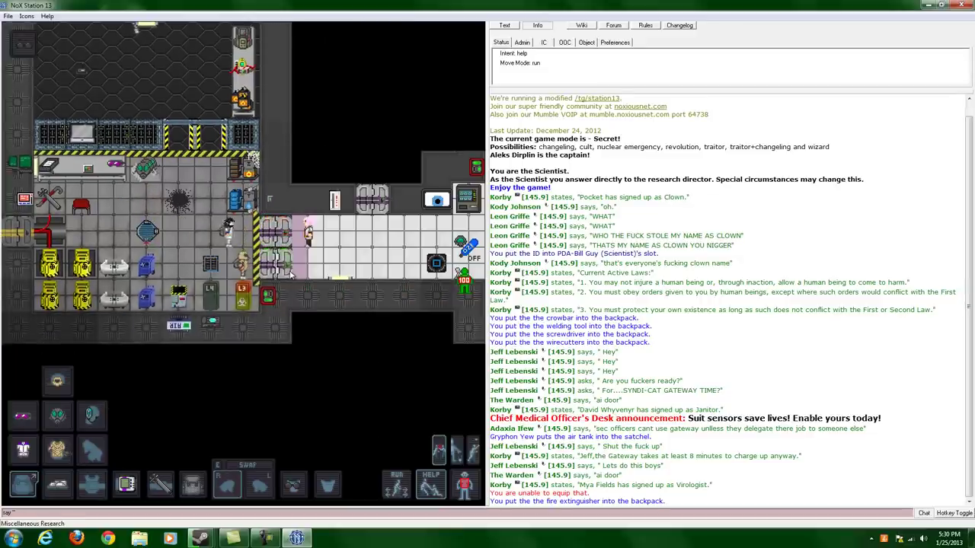
{"action": "key", "text": "Right"}
{"action": "key", "text": "Right"}
{"action": "key", "text": "Right"}
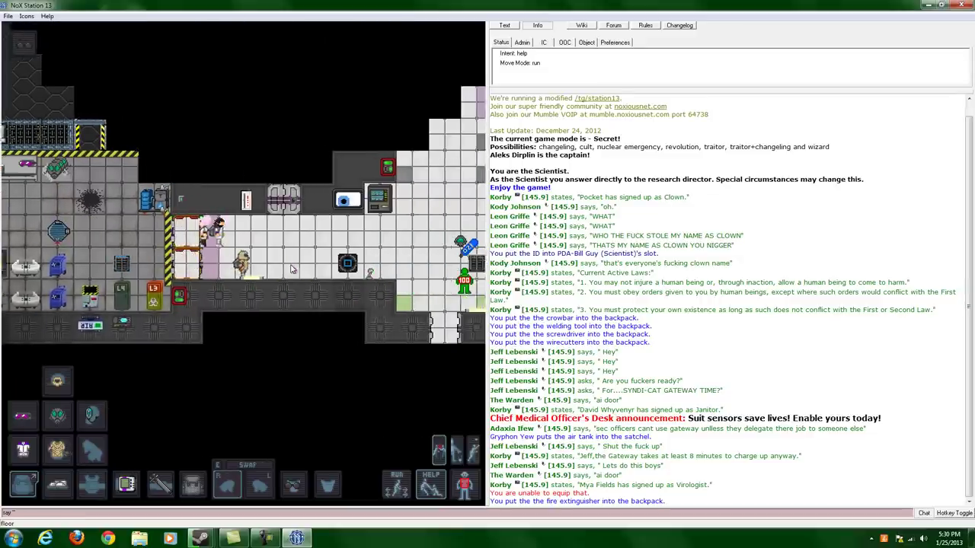
{"action": "key", "text": "Right"}
{"action": "key", "text": "Up"}
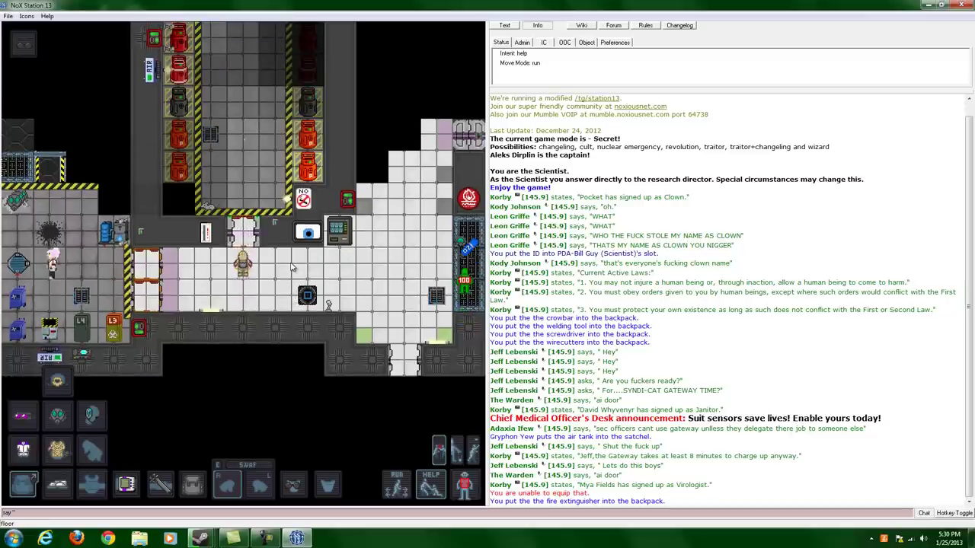
{"action": "key", "text": "Up"}
{"action": "key", "text": "Up"}
{"action": "key", "text": "Up"}
{"action": "key", "text": "Up"}
{"action": "key", "text": "Up"}
{"action": "key", "text": "Up"}
{"action": "key", "text": "Up"}
{"action": "key", "text": "Up"}
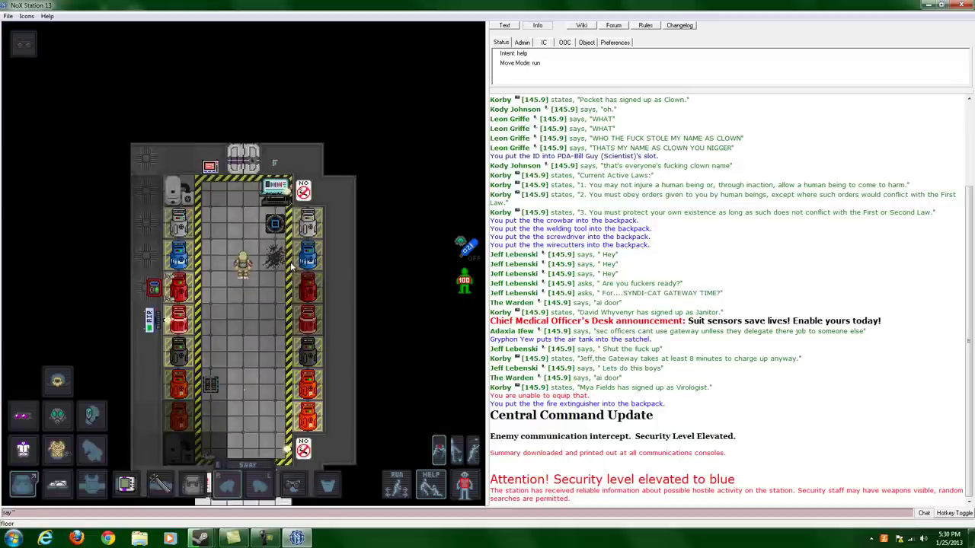
{"action": "key", "text": "Right"}
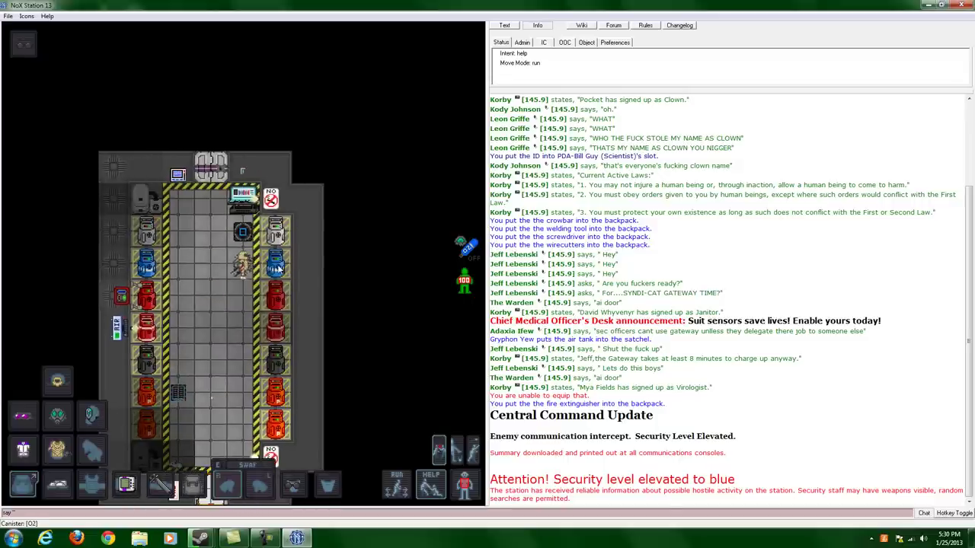
Pull the blue oxygen canister out of storage and back into the toxins lab.
{"action": "left_click", "coordinate": [276, 263], "text": "ctrl"}
{"action": "key", "text": "Left"}
{"action": "key", "text": "Down"}
{"action": "key", "text": "Down"}
{"action": "key", "text": "Down"}
{"action": "key", "text": "Down"}
{"action": "key", "text": "Down"}
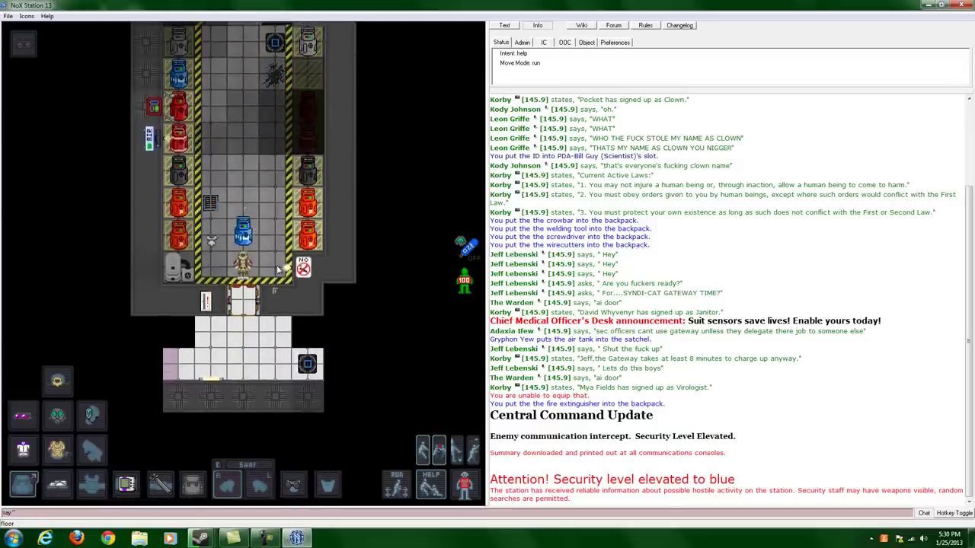
{"action": "key", "text": "Down"}
{"action": "key", "text": "Down"}
{"action": "key", "text": "Down"}
{"action": "key", "text": "Right"}
{"action": "key", "text": "Right"}
{"action": "key", "text": "Right"}
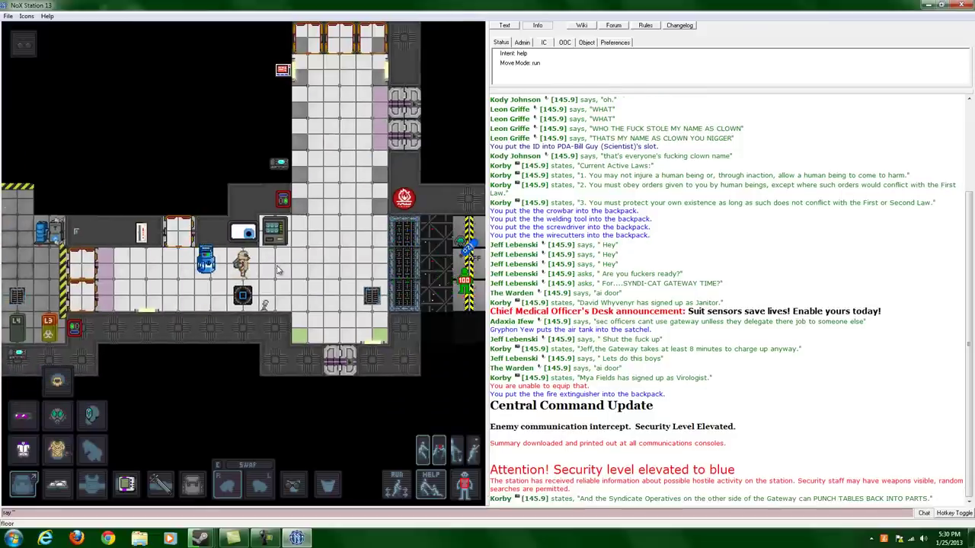
{"action": "key", "text": "Right"}
{"action": "key", "text": "Right"}
{"action": "key", "text": "Right"}
{"action": "key", "text": "Up"}
{"action": "key", "text": "Up"}
{"action": "key", "text": "Up"}
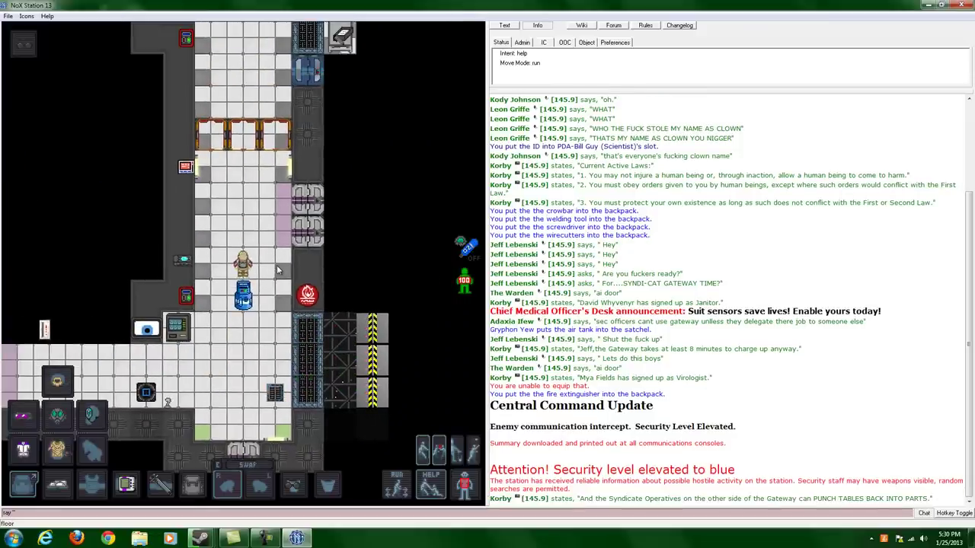
{"action": "key", "text": "Up"}
{"action": "key", "text": "Up"}
{"action": "key", "text": "Right"}
{"action": "key", "text": "Right"}
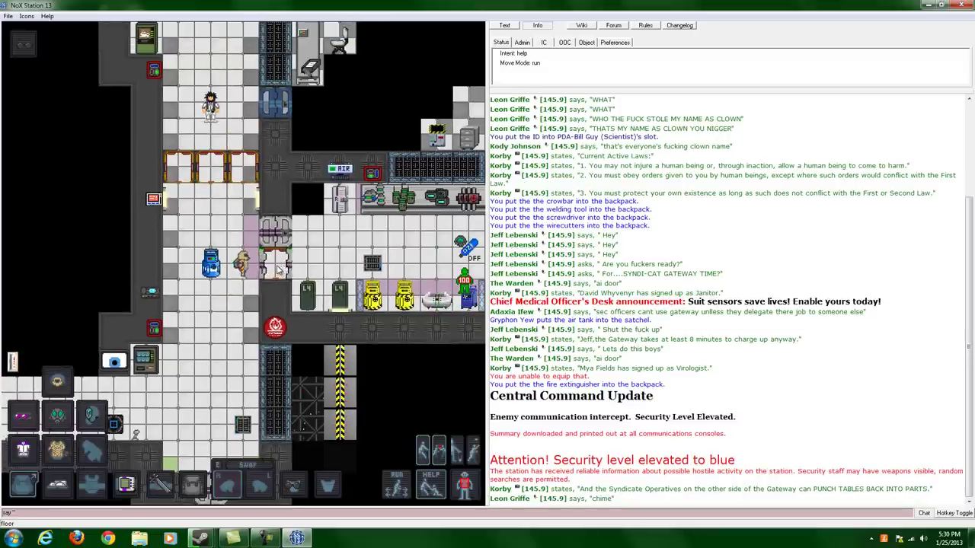
{"action": "key", "text": "Right"}
{"action": "key", "text": "Right"}
{"action": "key", "text": "Right"}
{"action": "key", "text": "Right"}
{"action": "key", "text": "Right"}
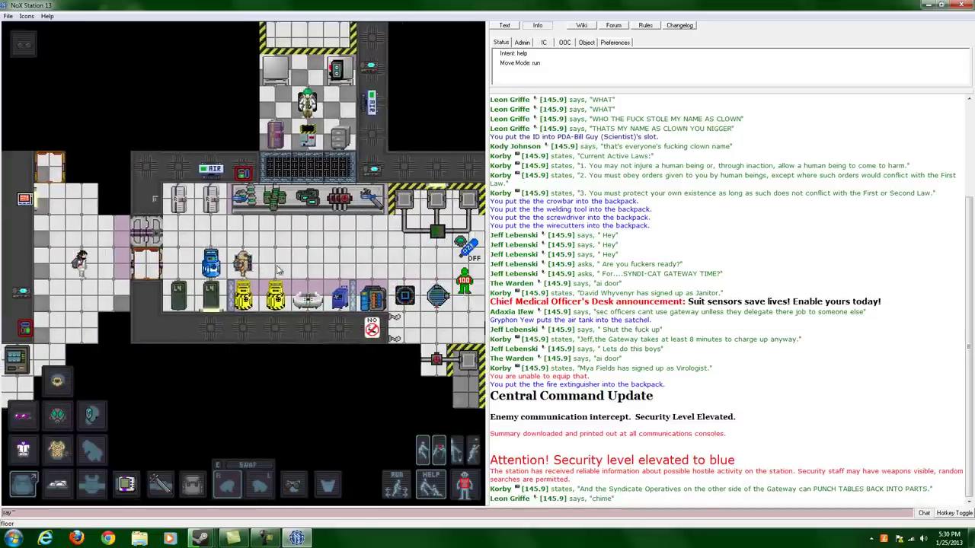
{"action": "key", "text": "Right"}
{"action": "key", "text": "Right"}
{"action": "key", "text": "Right"}
{"action": "key", "text": "Right"}
{"action": "key", "text": "Right"}
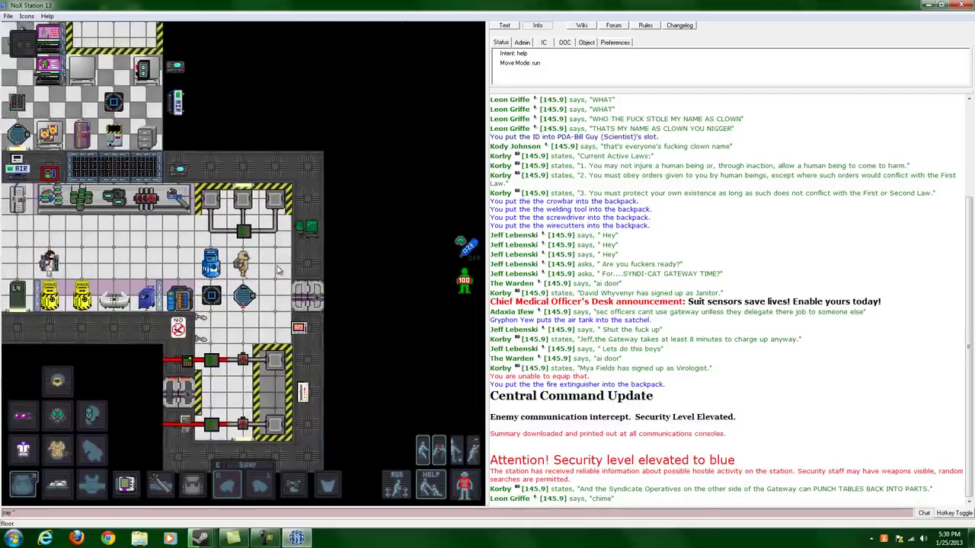
{"action": "key", "text": "Right"}
Set the oxygen canister on the connector port and wrench it in place.
{"action": "key", "text": "Up"}
{"action": "key", "text": "Down"}
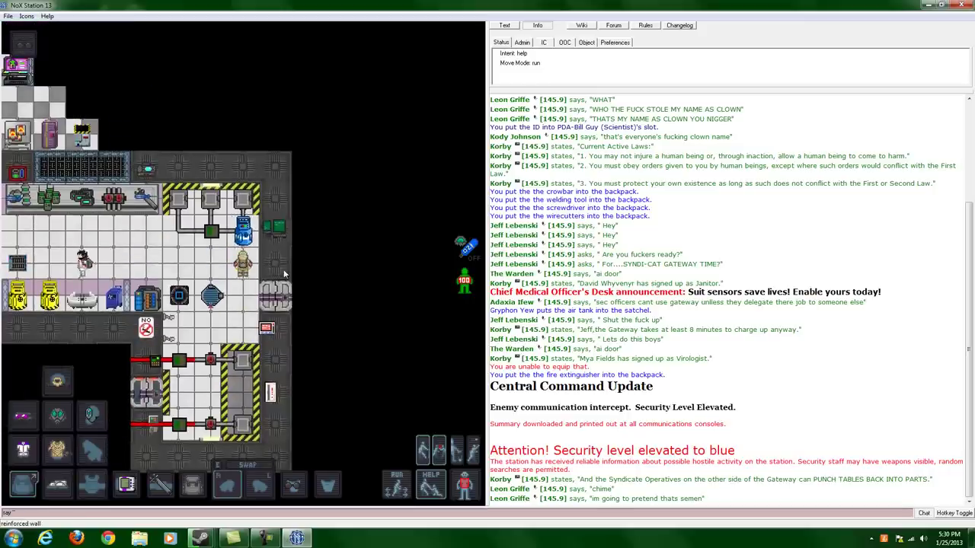
{"action": "key", "text": "Up"}
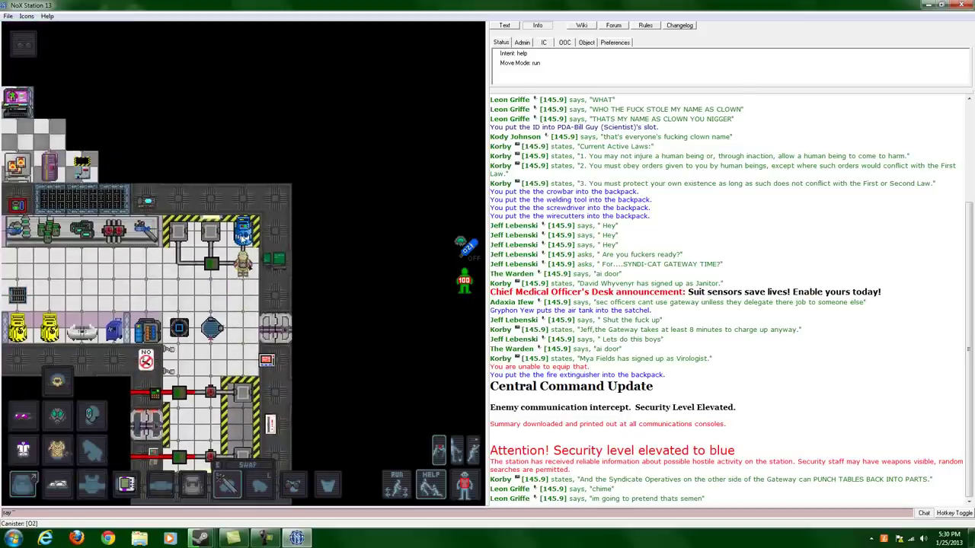
{"action": "left_click", "coordinate": [243, 238]}
{"action": "key", "text": "Left"}
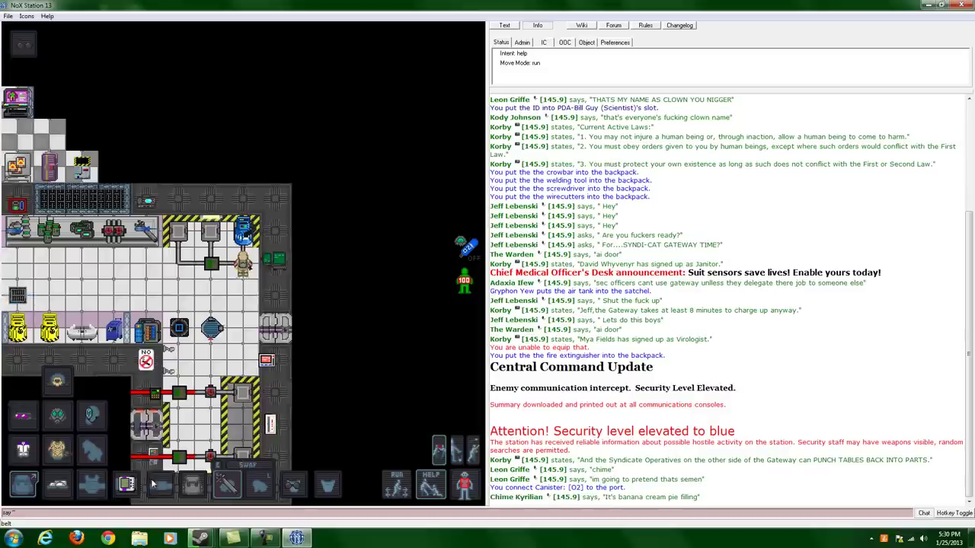
Walk back from the lab to gas storage, beside a red toxin canister.
{"action": "key", "text": "Down"}
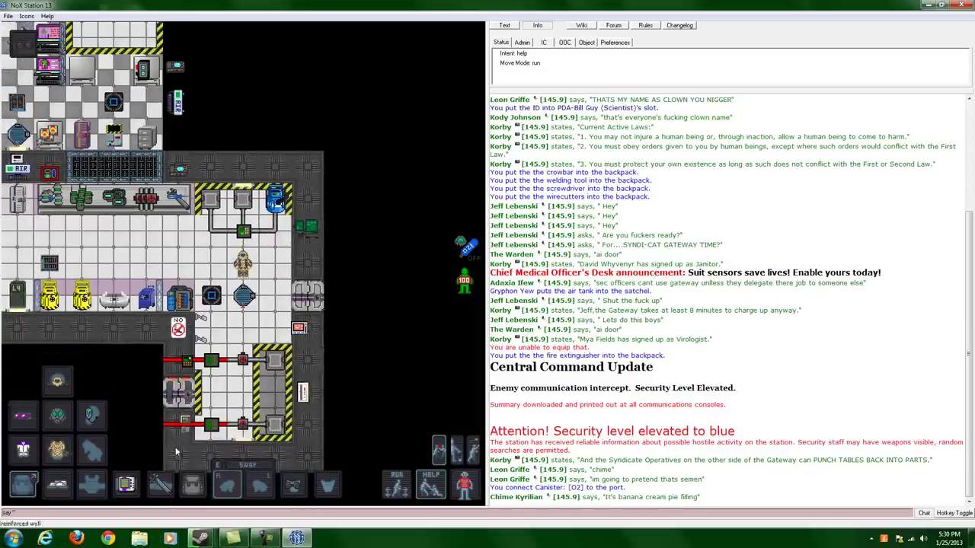
{"action": "key", "text": "Left"}
{"action": "key", "text": "Left"}
{"action": "key", "text": "Left"}
{"action": "key", "text": "Left"}
{"action": "key", "text": "Left"}
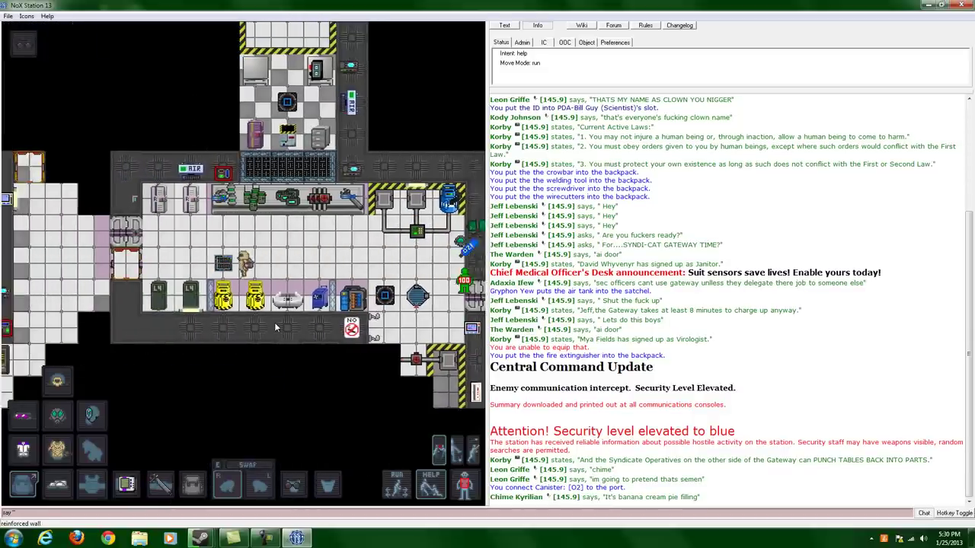
{"action": "key", "text": "Left"}
{"action": "key", "text": "Left"}
{"action": "key", "text": "Left"}
{"action": "key", "text": "Left"}
{"action": "key", "text": "Left"}
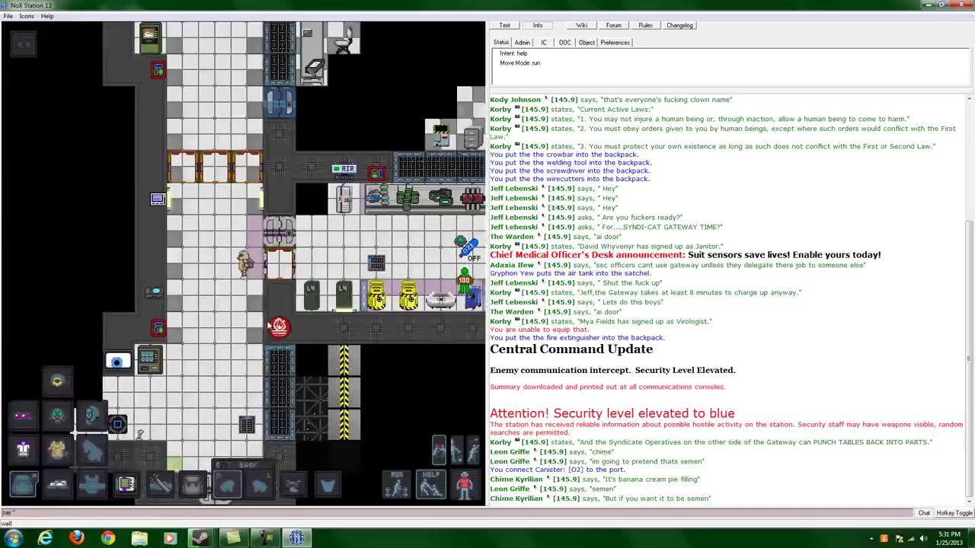
{"action": "key", "text": "Down"}
{"action": "key", "text": "Left"}
{"action": "key", "text": "Down"}
{"action": "key", "text": "Down"}
{"action": "key", "text": "Down"}
{"action": "key", "text": "Down"}
{"action": "key", "text": "Left"}
{"action": "key", "text": "Left"}
{"action": "key", "text": "Left"}
{"action": "key", "text": "Left"}
{"action": "key", "text": "Left"}
{"action": "key", "text": "Left"}
{"action": "key", "text": "Up"}
{"action": "key", "text": "Up"}
{"action": "key", "text": "Up"}
{"action": "key", "text": "Up"}
{"action": "key", "text": "Right"}
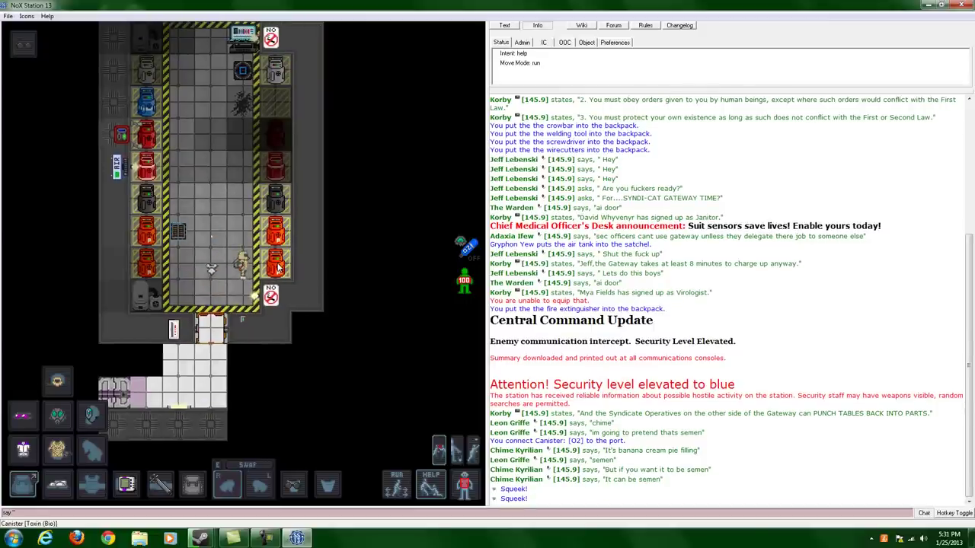
Pull the red toxin canister out of storage and into the toxins lab.
{"action": "key", "text": "Left"}
{"action": "key", "text": "Down"}
{"action": "key", "text": "Down"}
{"action": "key", "text": "Down"}
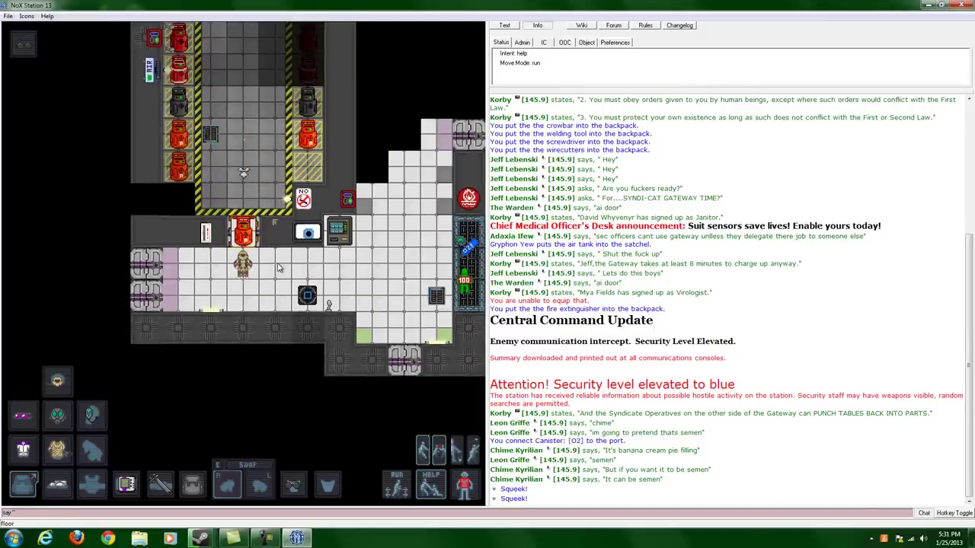
{"action": "key", "text": "Right"}
{"action": "key", "text": "Right"}
{"action": "key", "text": "Right"}
{"action": "key", "text": "Right"}
{"action": "key", "text": "Right"}
{"action": "key", "text": "Right"}
{"action": "key", "text": "Right"}
{"action": "key", "text": "Up"}
{"action": "key", "text": "Up"}
{"action": "key", "text": "Up"}
{"action": "key", "text": "Up"}
{"action": "key", "text": "Up"}
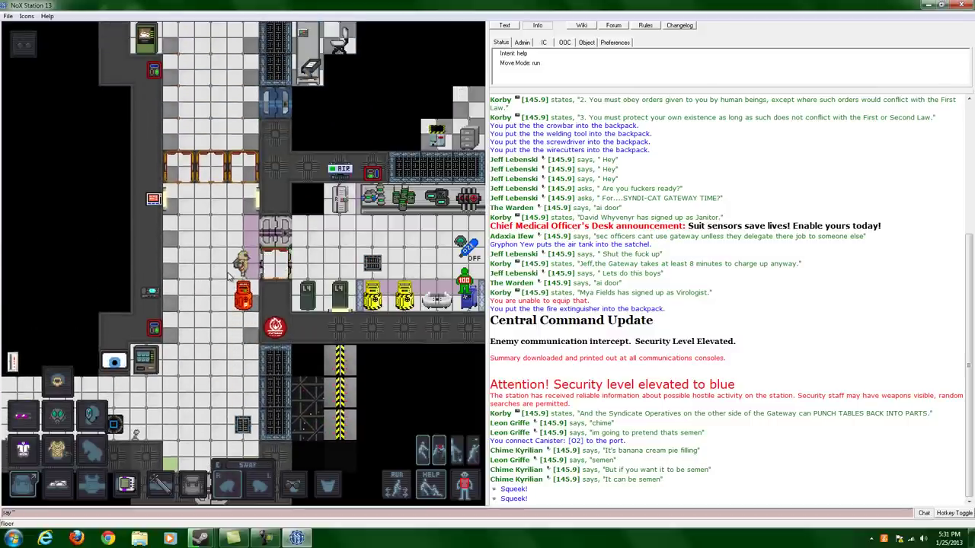
{"action": "key", "text": "Right"}
{"action": "key", "text": "Right"}
{"action": "key", "text": "Right"}
{"action": "key", "text": "Right"}
{"action": "key", "text": "Right"}
{"action": "key", "text": "Right"}
{"action": "key", "text": "Right"}
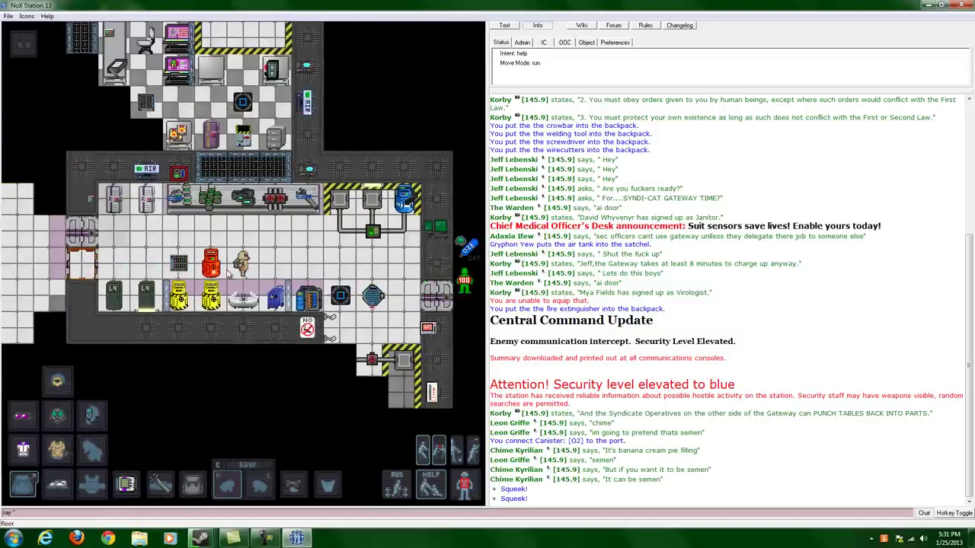
{"action": "key", "text": "Right"}
{"action": "key", "text": "Right"}
{"action": "key", "text": "Right"}
{"action": "key", "text": "Right"}
Move the toxin canister onto the second port and wrench it in.
{"action": "key", "text": "Down"}
{"action": "key", "text": "Up"}
{"action": "key", "text": "Up"}
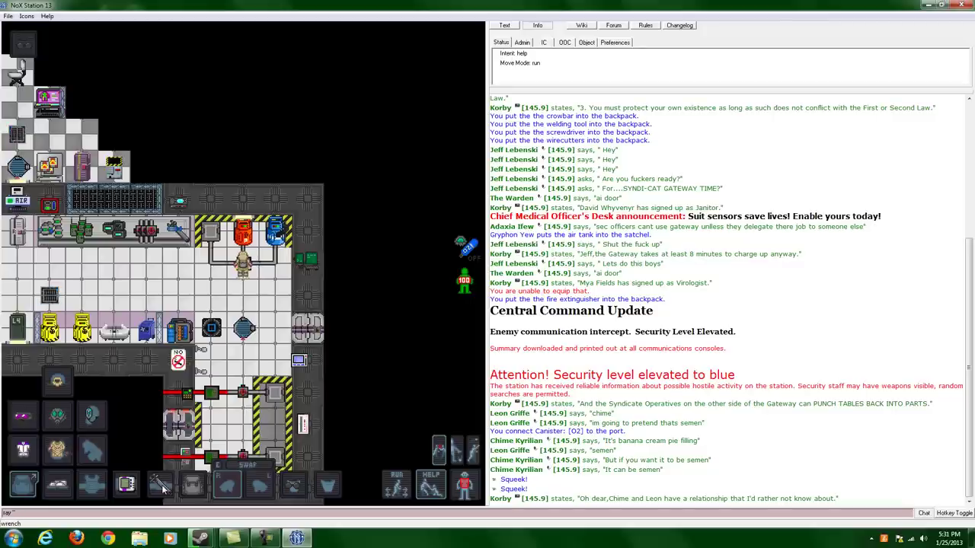
{"action": "left_click", "coordinate": [243, 236]}
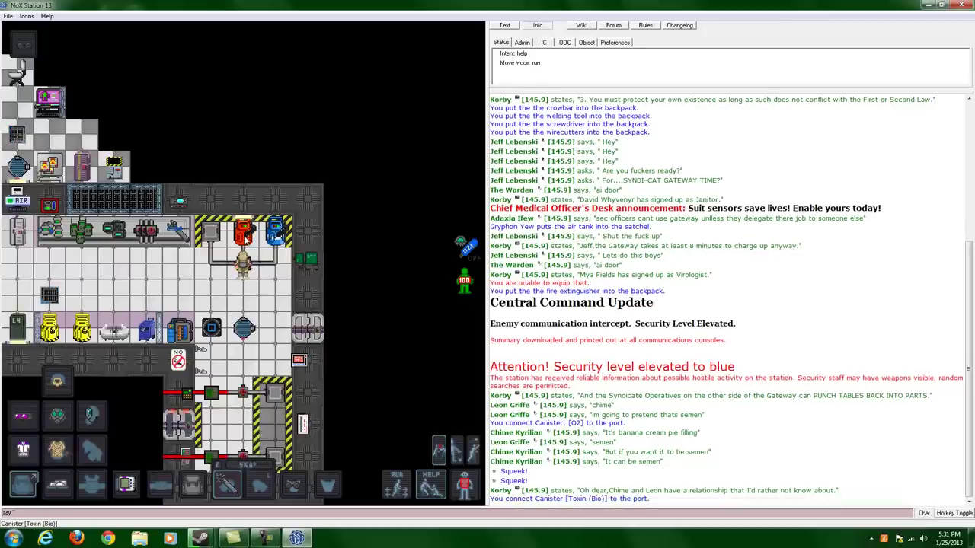
Put the held tool on the belt and walk to a toxin canister in storage.
{"action": "key", "text": "Down"}
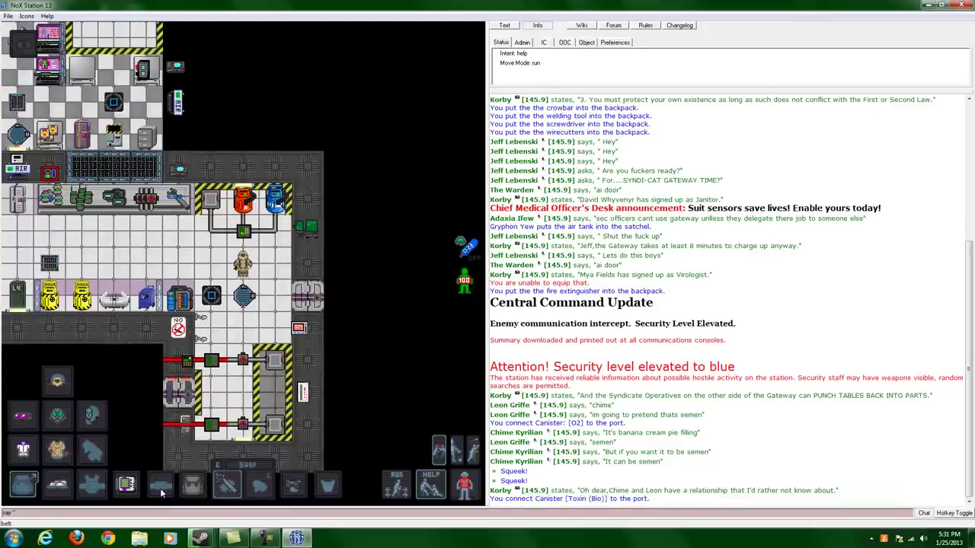
{"action": "left_click", "coordinate": [160, 488]}
{"action": "key", "text": "Left"}
{"action": "key", "text": "Left"}
{"action": "key", "text": "Left"}
{"action": "key", "text": "Left"}
{"action": "key", "text": "Left"}
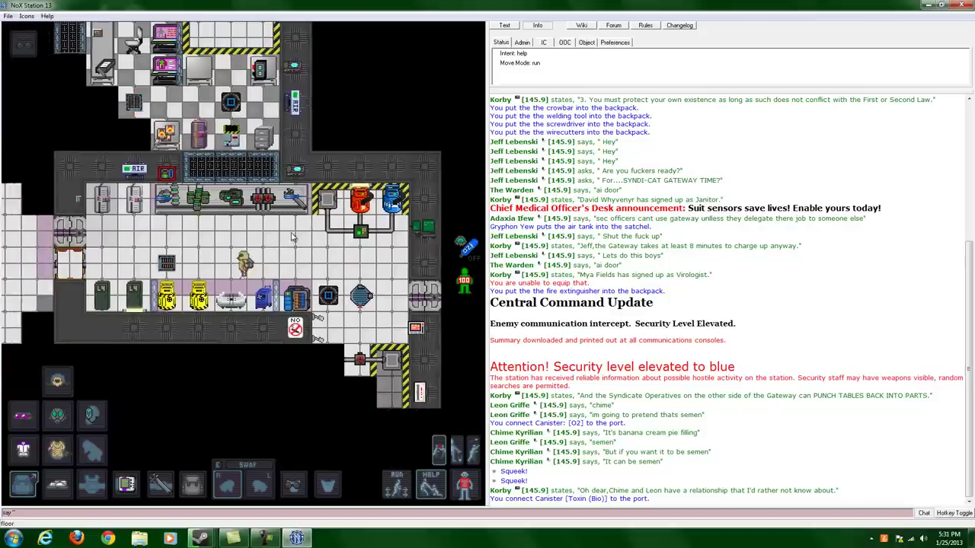
{"action": "key", "text": "Left"}
{"action": "key", "text": "Left"}
{"action": "key", "text": "Left"}
{"action": "key", "text": "Left"}
{"action": "key", "text": "Left"}
{"action": "key", "text": "Down"}
{"action": "key", "text": "Down"}
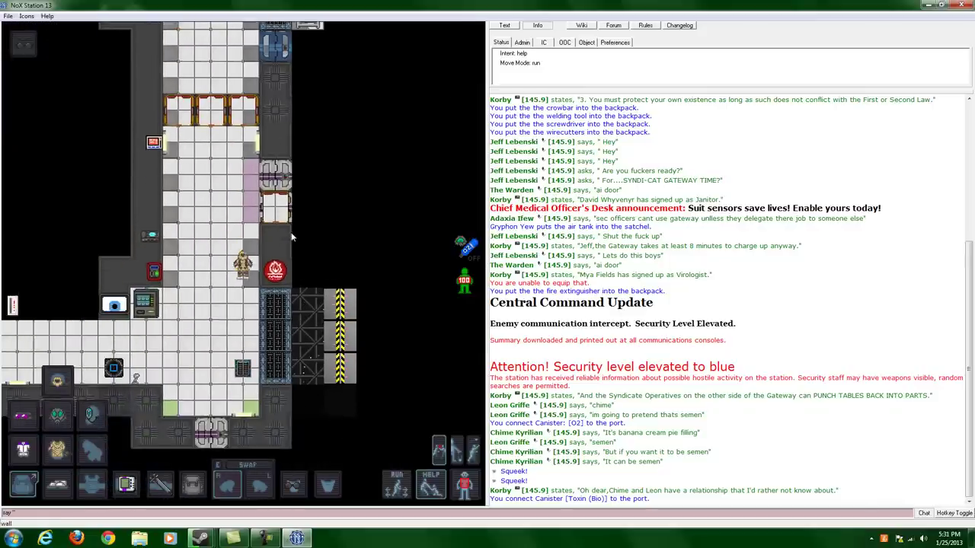
{"action": "key", "text": "Down"}
{"action": "key", "text": "Left"}
{"action": "key", "text": "Left"}
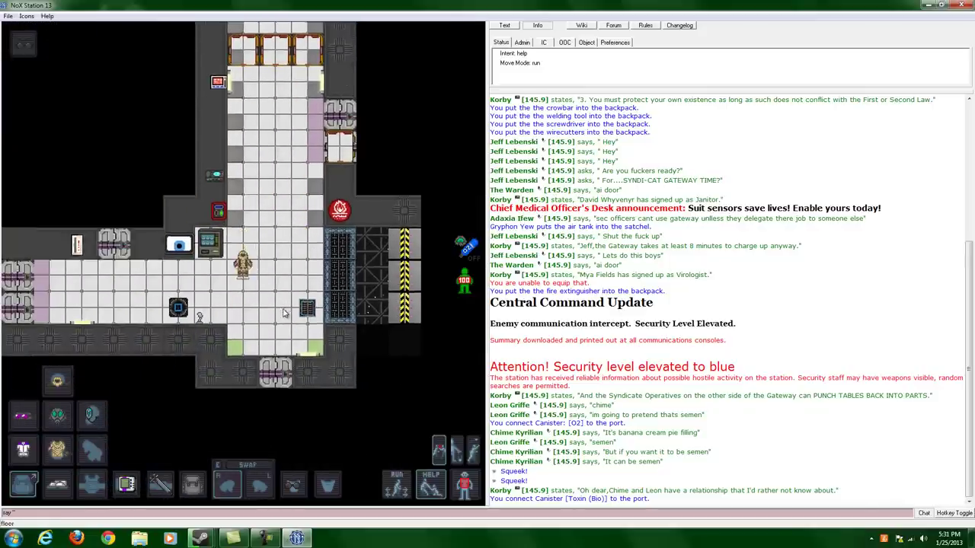
{"action": "key", "text": "Left"}
{"action": "key", "text": "Left"}
{"action": "key", "text": "Left"}
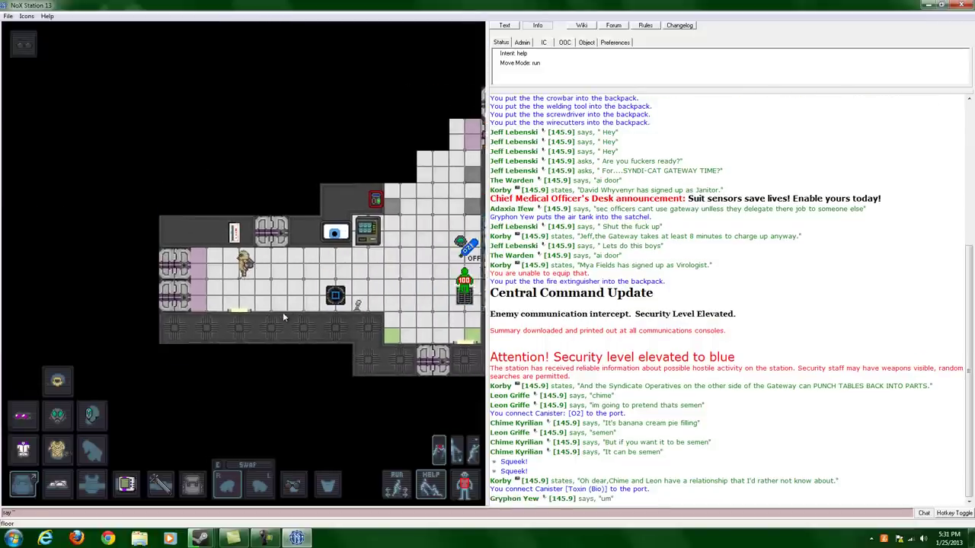
{"action": "key", "text": "Right"}
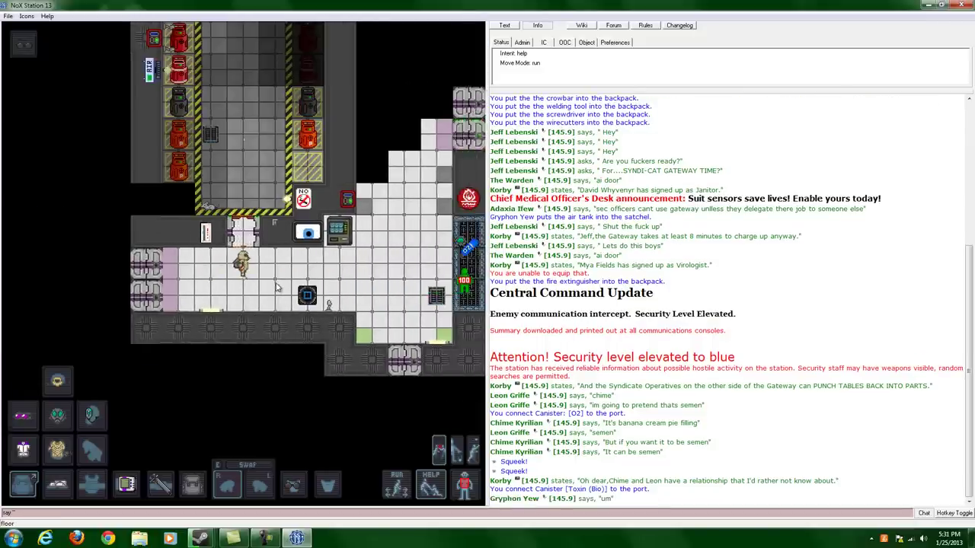
{"action": "key", "text": "Up"}
{"action": "key", "text": "Up"}
{"action": "key", "text": "Up"}
{"action": "key", "text": "Up"}
{"action": "key", "text": "Right"}
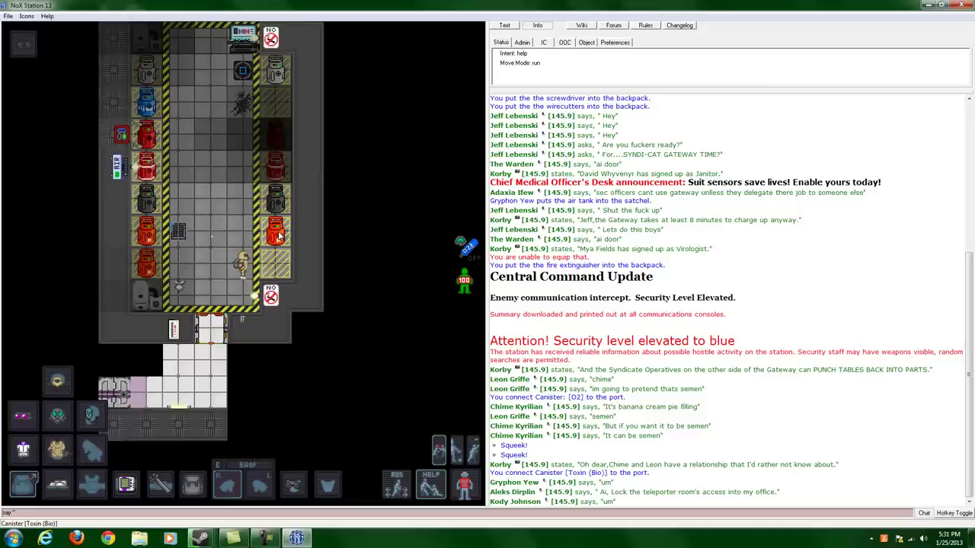
Pull the second toxin canister out of storage and into the toxins lab.
{"action": "left_click", "coordinate": [275, 232], "text": "ctrl"}
{"action": "key", "text": "Left"}
{"action": "key", "text": "Down"}
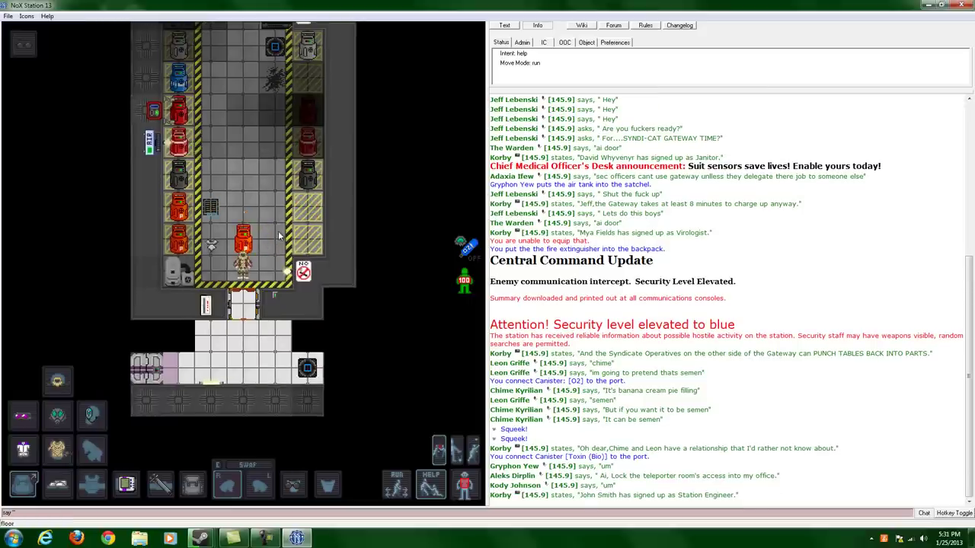
{"action": "key", "text": "Down"}
{"action": "key", "text": "Down"}
{"action": "key", "text": "Down"}
{"action": "key", "text": "Right"}
{"action": "key", "text": "Right"}
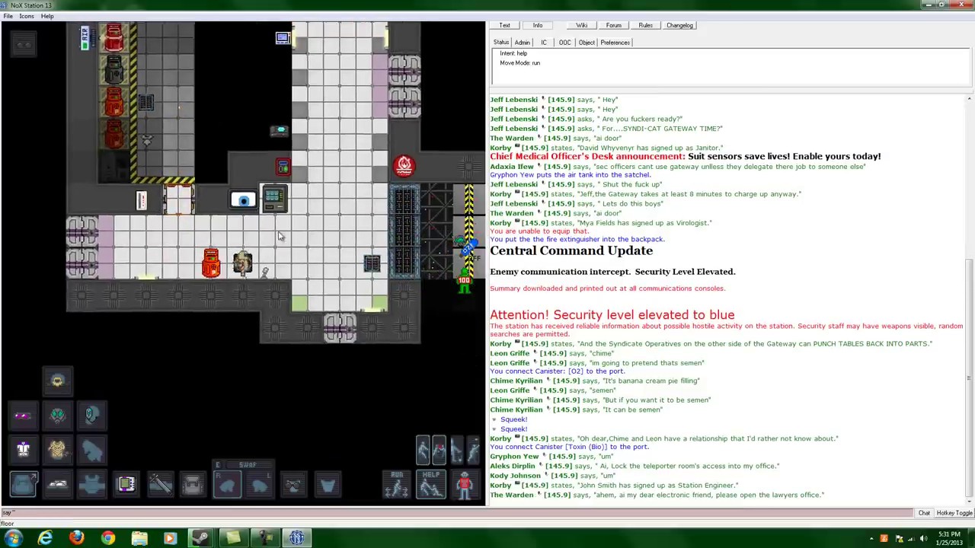
{"action": "key", "text": "Right"}
{"action": "key", "text": "Right"}
{"action": "key", "text": "Right"}
{"action": "key", "text": "Right"}
{"action": "key", "text": "Up"}
{"action": "key", "text": "Up"}
{"action": "key", "text": "Up"}
{"action": "key", "text": "Up"}
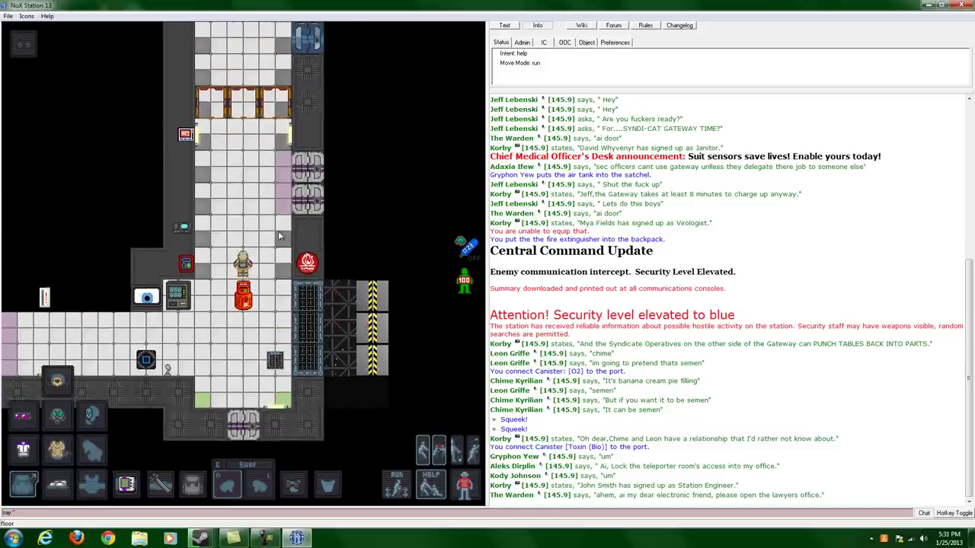
{"action": "key", "text": "Up"}
{"action": "key", "text": "Up"}
{"action": "key", "text": "Right"}
{"action": "key", "text": "Right"}
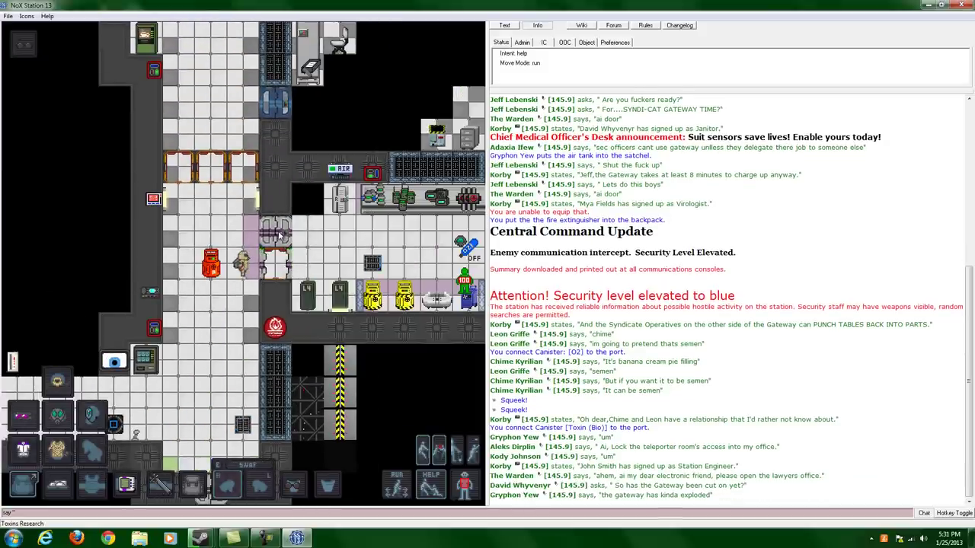
{"action": "key", "text": "Right"}
{"action": "key", "text": "Right"}
{"action": "key", "text": "Right"}
{"action": "key", "text": "Right"}
{"action": "key", "text": "Right"}
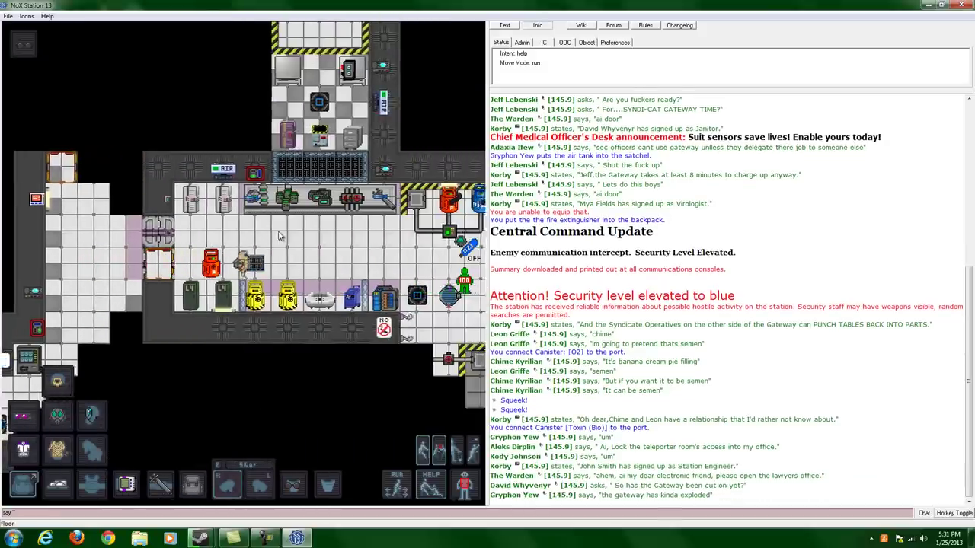
{"action": "key", "text": "Right"}
{"action": "key", "text": "Right"}
{"action": "key", "text": "Right"}
{"action": "key", "text": "Right"}
{"action": "key", "text": "Right"}
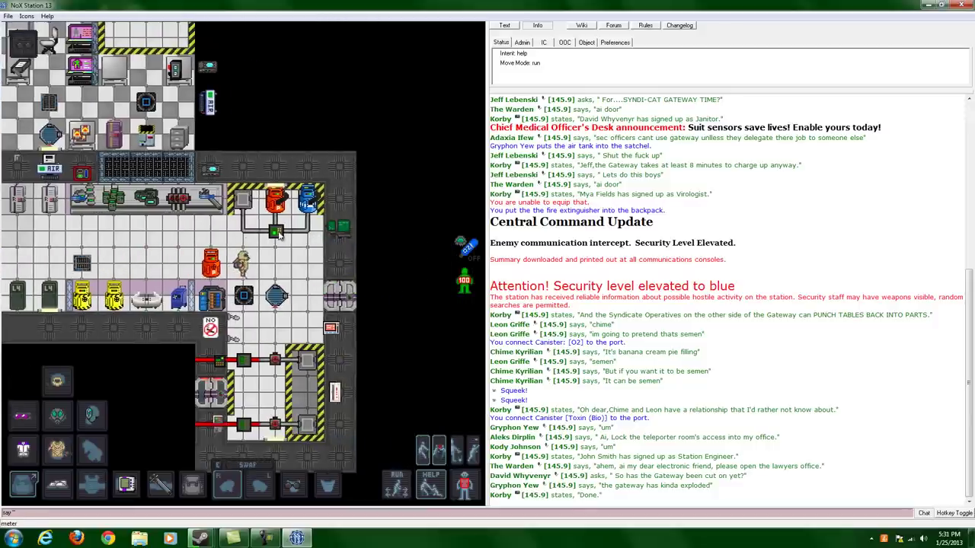
Push the canister onto the empty connector and wrench it into place.
{"action": "key", "text": "Up"}
{"action": "key", "text": "Up"}
{"action": "key", "text": "Down"}
{"action": "key", "text": "Down"}
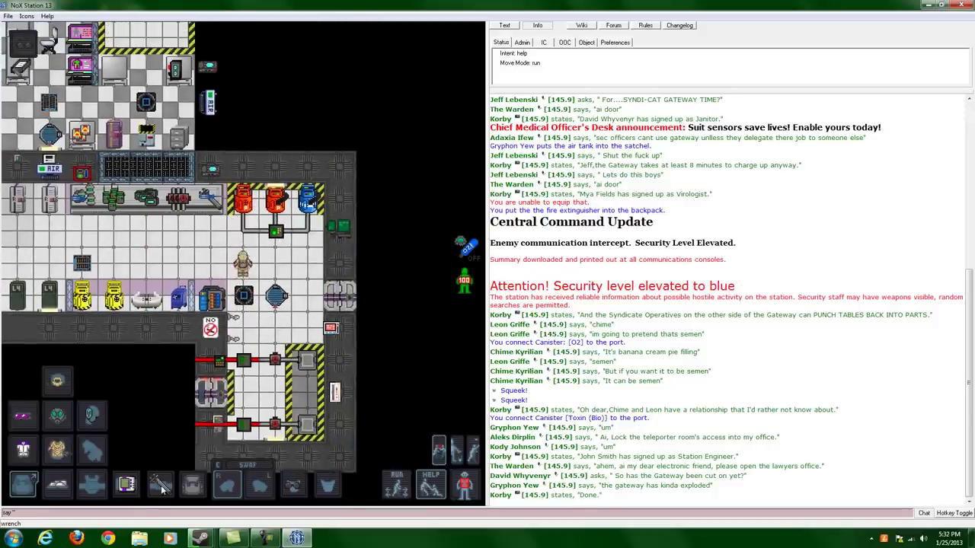
{"action": "key", "text": "Up"}
{"action": "left_click", "coordinate": [161, 490]}
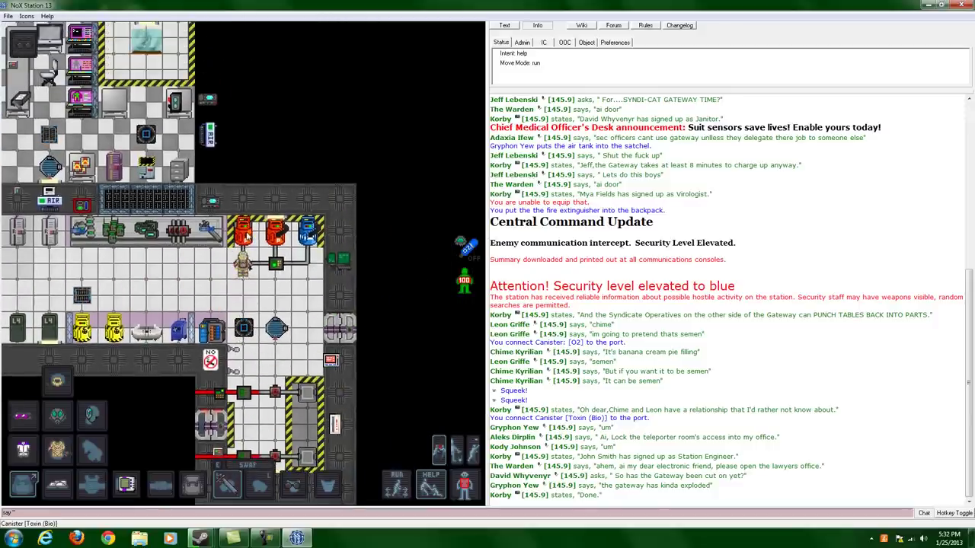
{"action": "left_click", "coordinate": [246, 238]}
Stow the wrench on the belt, and take the breath mask from the backpack box before packing it back.
{"action": "key", "text": "Down"}
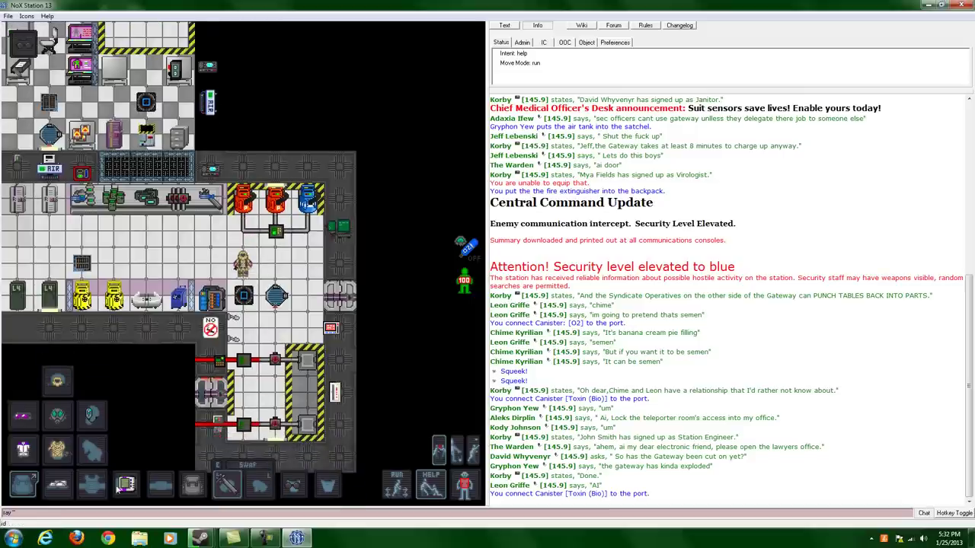
{"action": "left_click", "coordinate": [161, 485]}
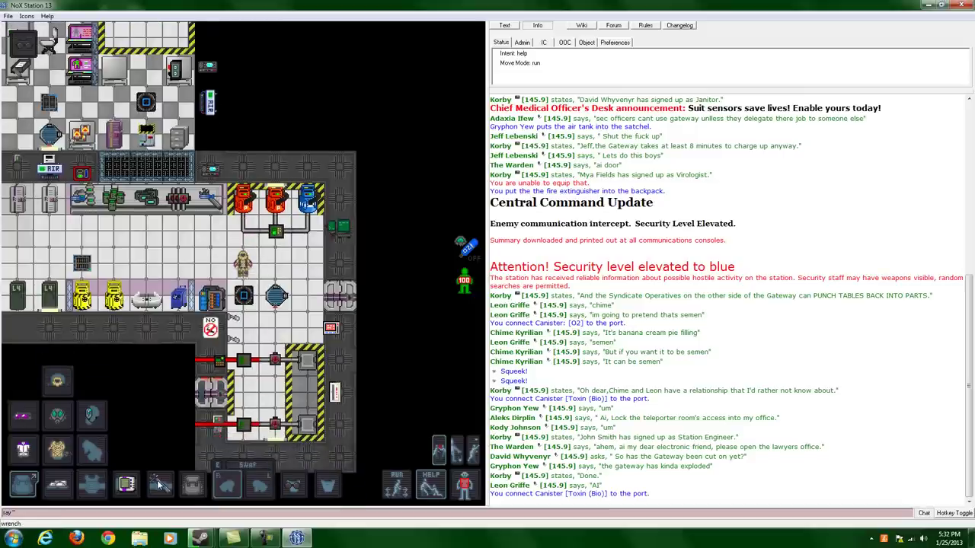
{"action": "left_click", "coordinate": [195, 489]}
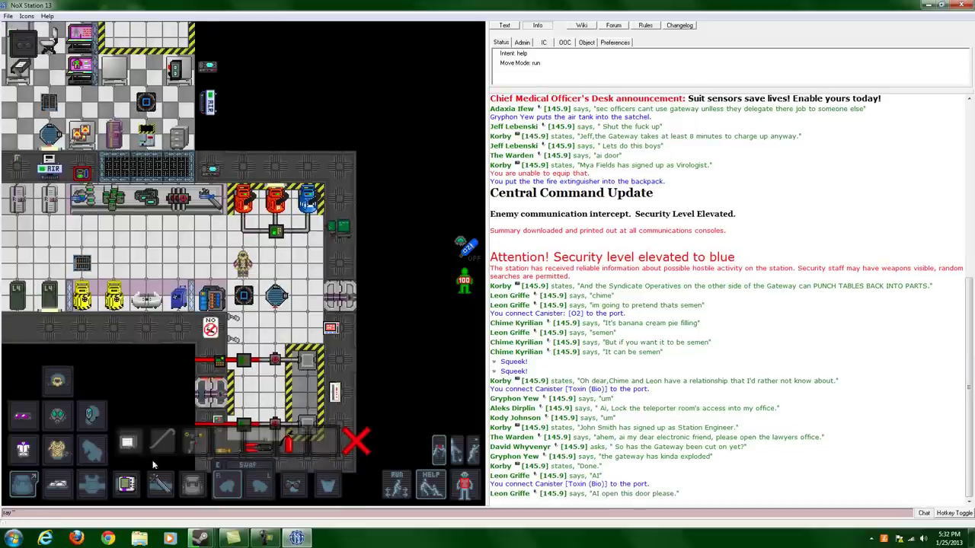
{"action": "left_click", "coordinate": [226, 488]}
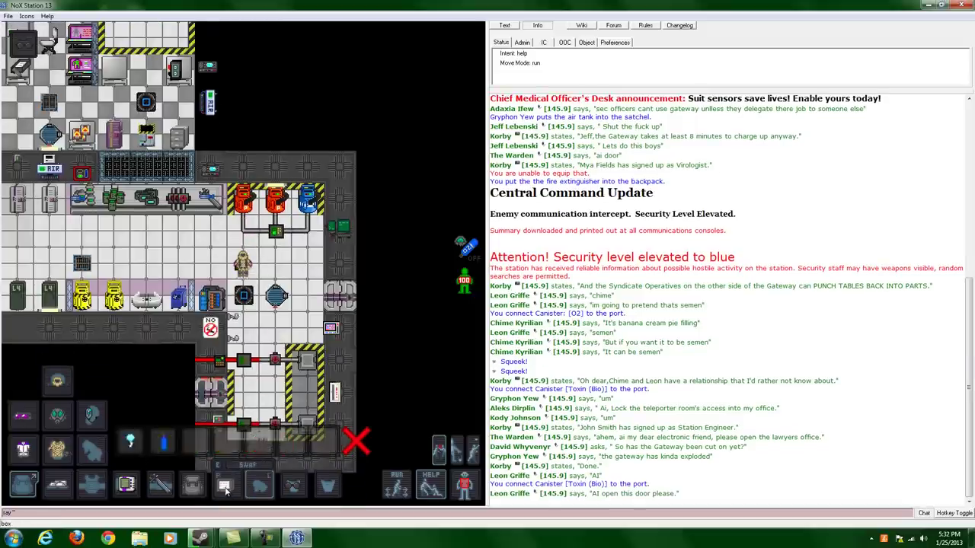
{"action": "left_click", "coordinate": [131, 442]}
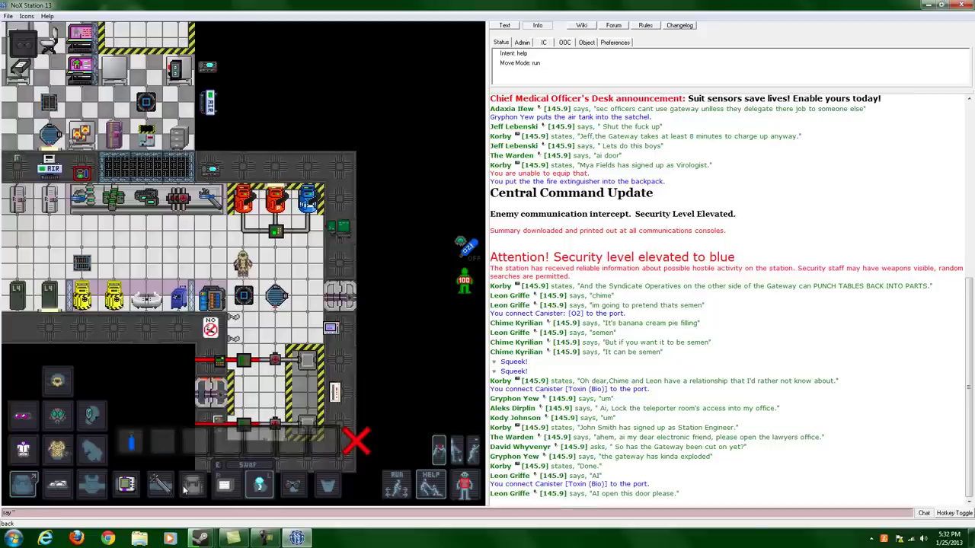
{"action": "left_click", "coordinate": [185, 491]}
{"action": "left_click", "coordinate": [191, 490]}
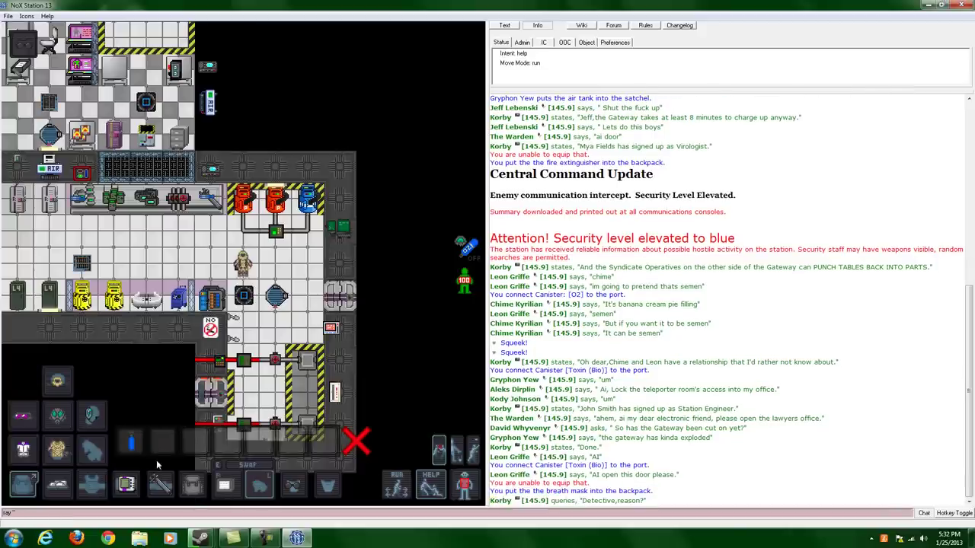
Equip the blue emergency oxygen tank from the box, then walk west and reopen the backpack.
{"action": "left_click", "coordinate": [130, 445]}
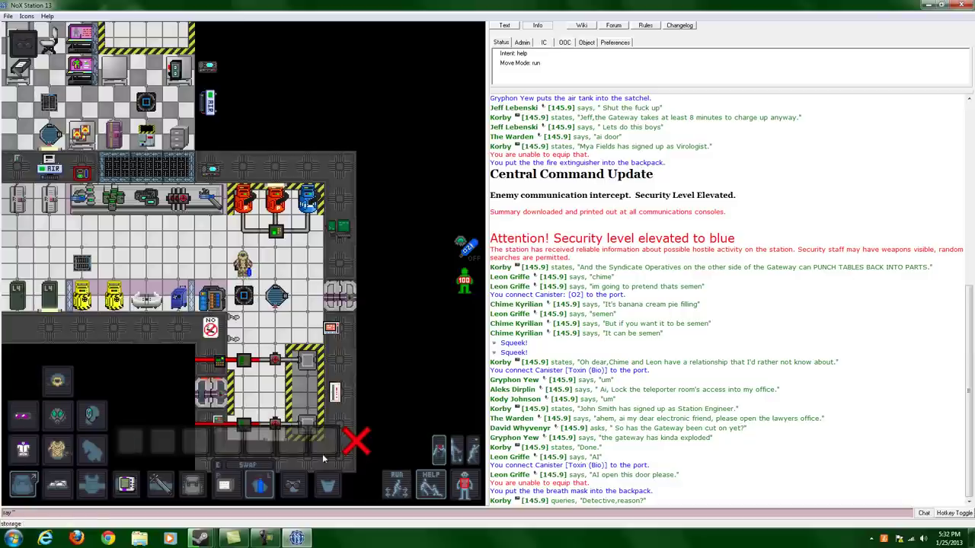
{"action": "left_click", "coordinate": [325, 490]}
{"action": "key", "text": "Up"}
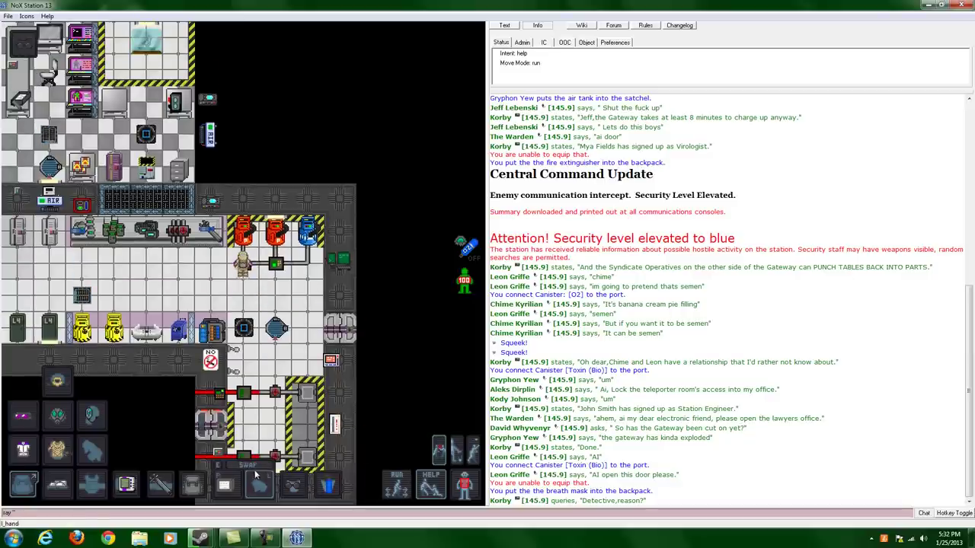
{"action": "key", "text": "Left"}
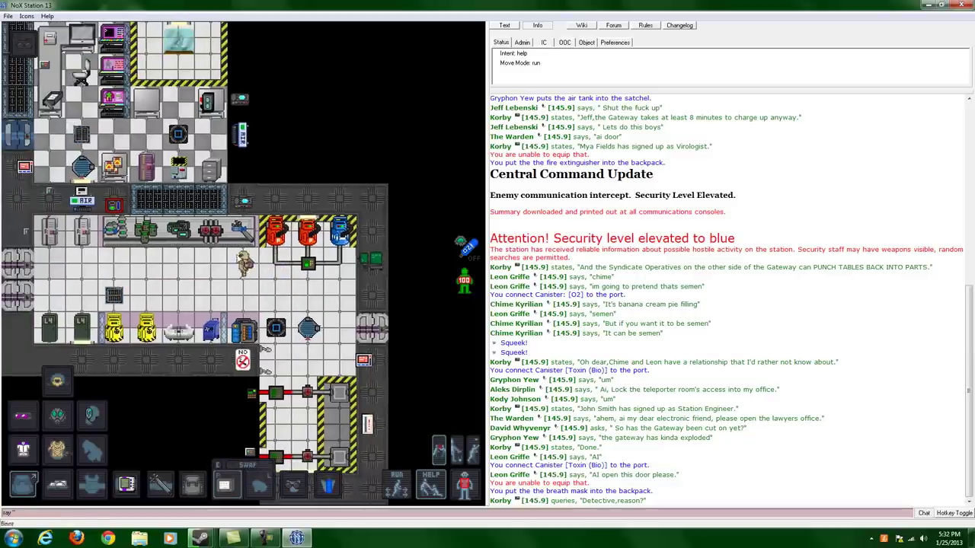
{"action": "key", "text": "Left"}
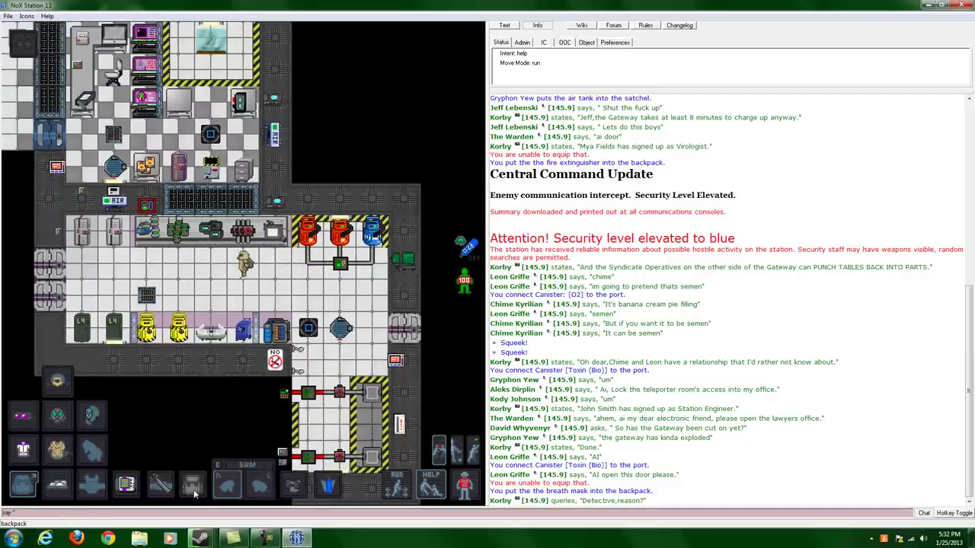
{"action": "left_click", "coordinate": [193, 489]}
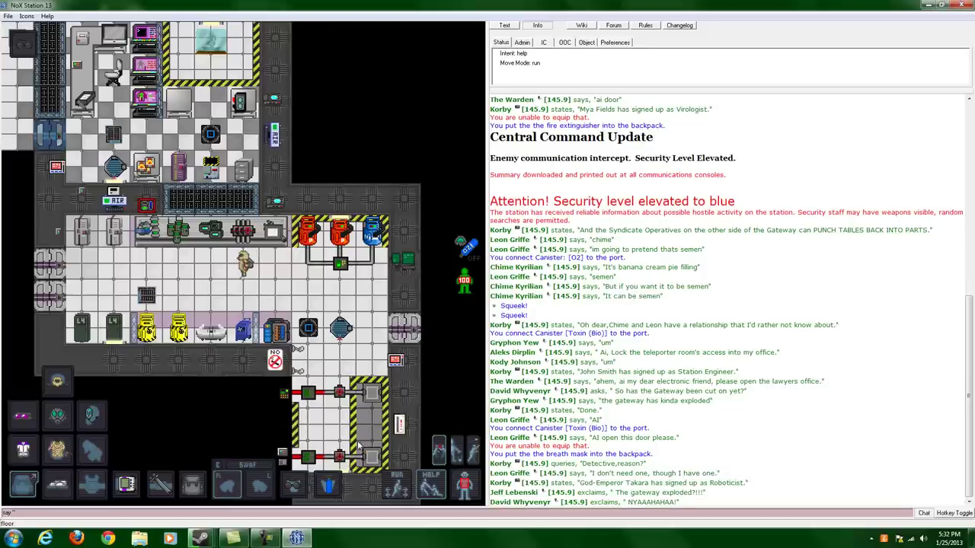
{"action": "key", "text": "Left"}
{"action": "key", "text": "Left"}
{"action": "key", "text": "Left"}
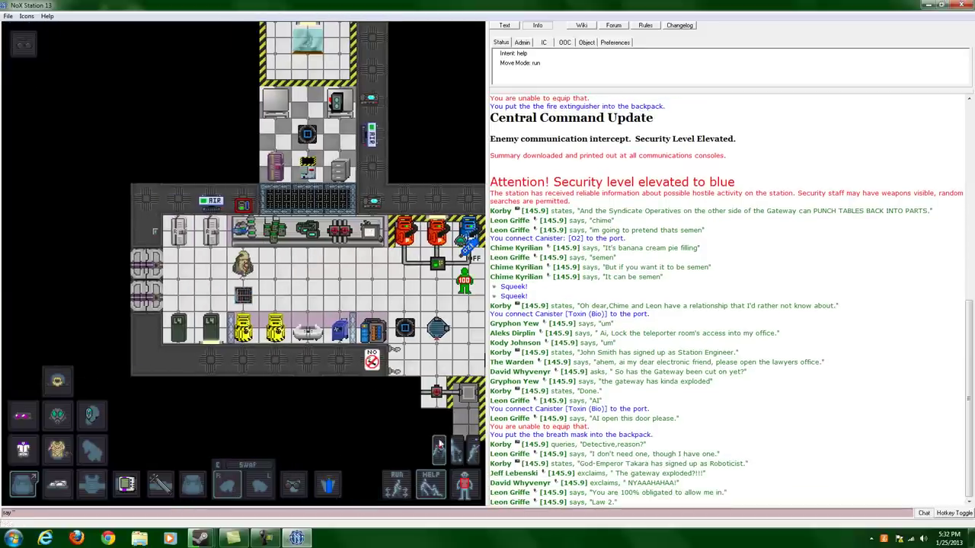
Unlock the Scientist's Locker, stow its air tank in inventory, and close the locker.
{"action": "key", "text": "Left"}
{"action": "left_click", "coordinate": [248, 239]}
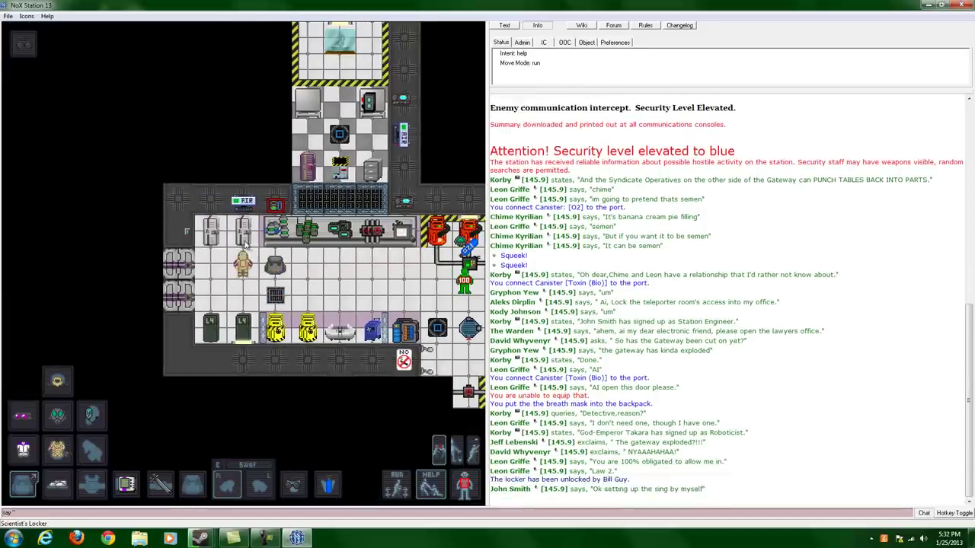
{"action": "left_click", "coordinate": [244, 241]}
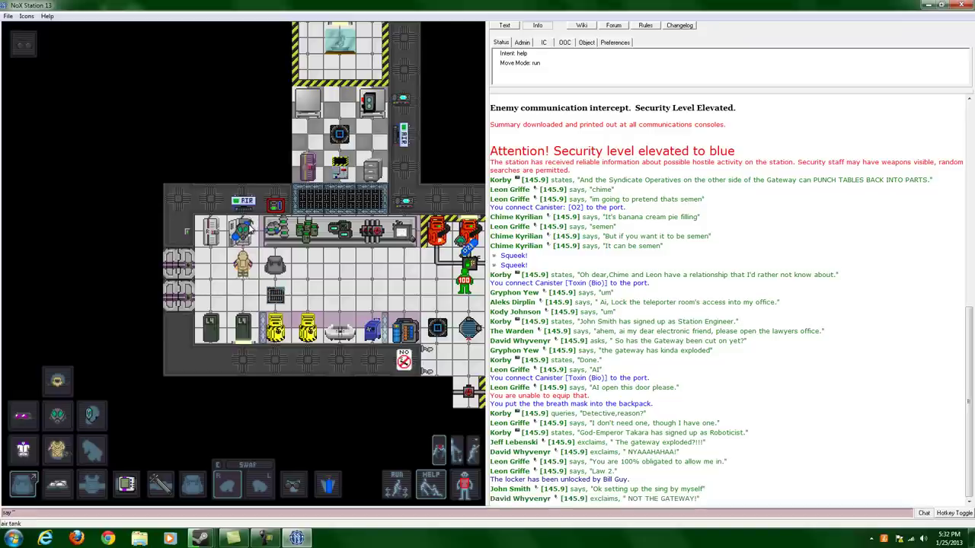
{"action": "left_click", "coordinate": [248, 228]}
{"action": "left_click", "coordinate": [195, 490]}
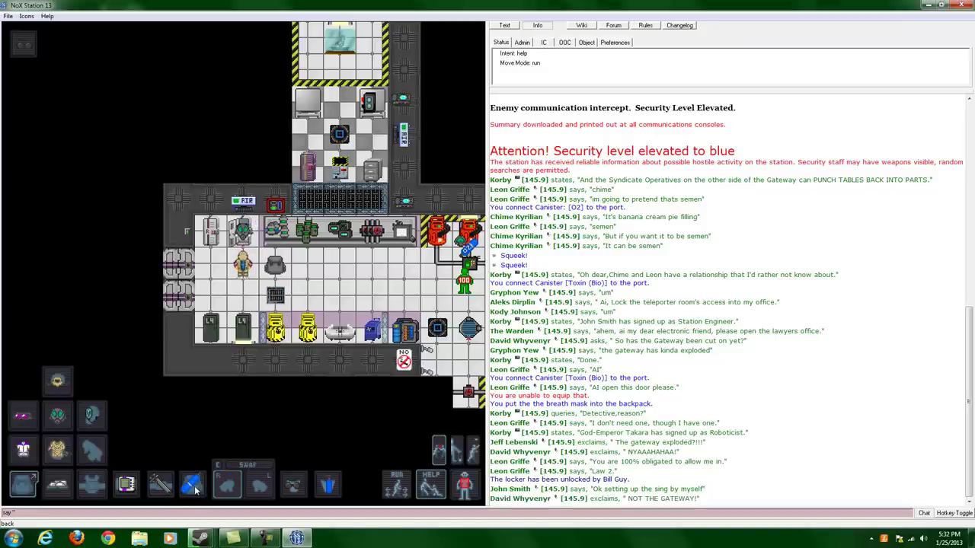
{"action": "left_click", "coordinate": [235, 243]}
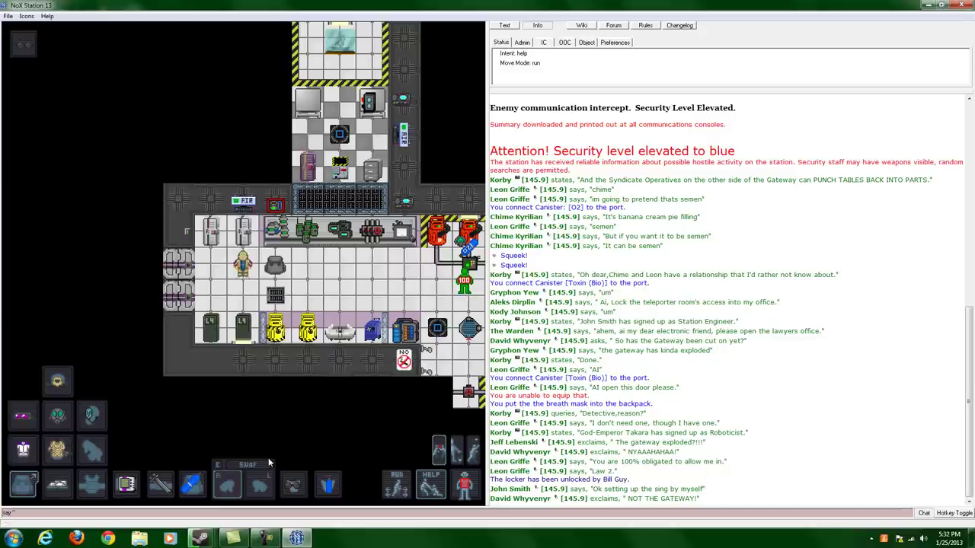
{"action": "key", "text": "Right"}
{"action": "key", "text": "Right"}
{"action": "key", "text": "Right"}
{"action": "key", "text": "Right"}
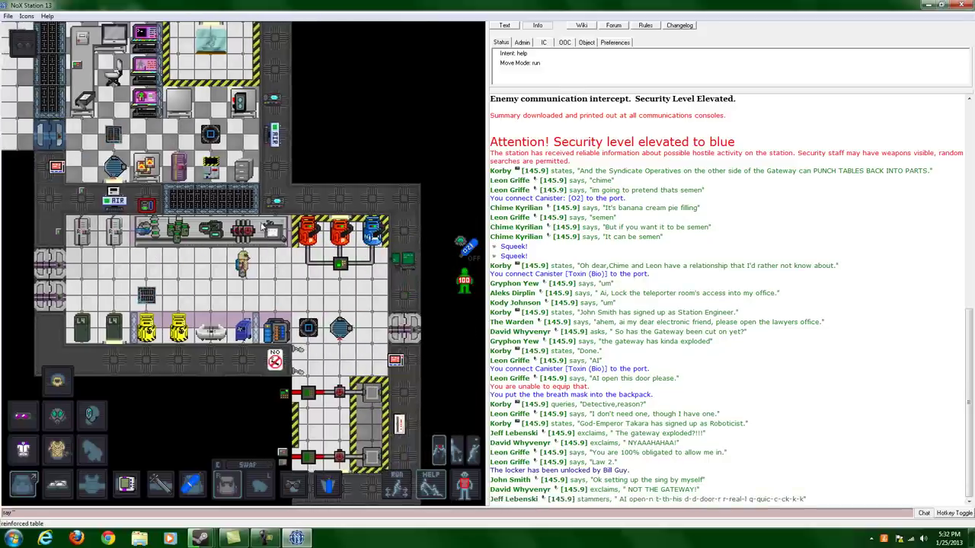
Walk out of the toxins lab, down the corridor, and into the canister storage room.
{"action": "key", "text": "Down"}
{"action": "key", "text": "Left"}
{"action": "key", "text": "Left"}
{"action": "key", "text": "Left"}
{"action": "key", "text": "Left"}
{"action": "key", "text": "Up"}
{"action": "key", "text": "Left"}
{"action": "key", "text": "Left"}
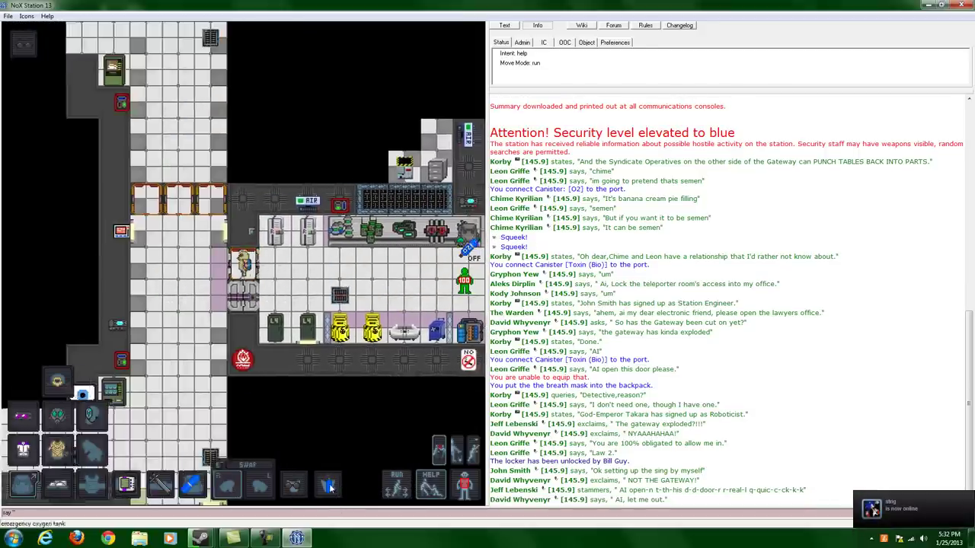
{"action": "key", "text": "Left"}
{"action": "key", "text": "Left"}
{"action": "key", "text": "Down"}
{"action": "key", "text": "Down"}
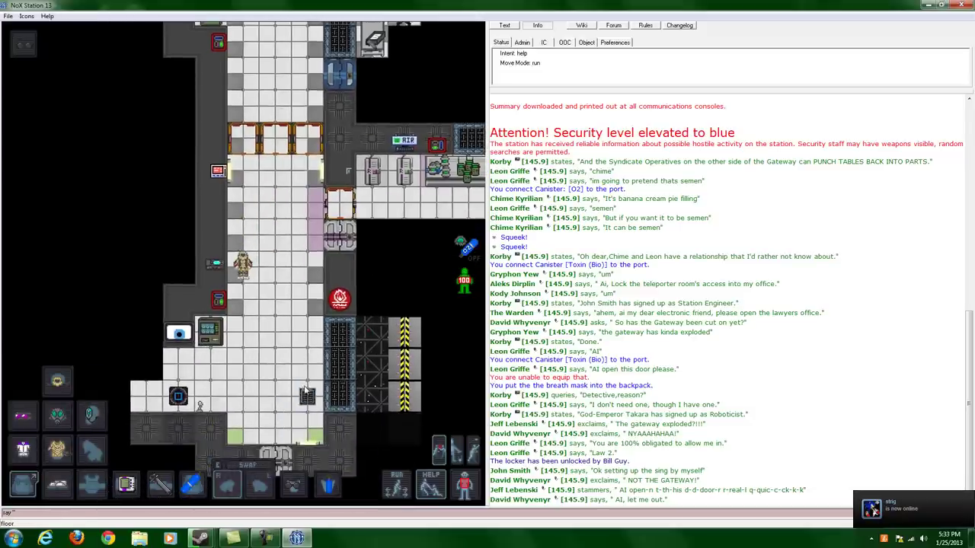
{"action": "key", "text": "Down"}
{"action": "key", "text": "Down"}
{"action": "key", "text": "Down"}
{"action": "key", "text": "Left"}
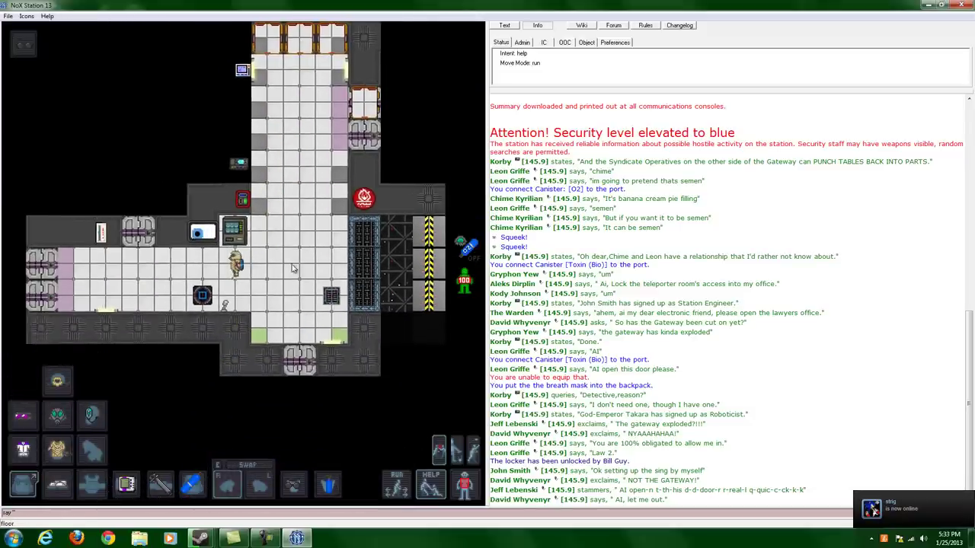
{"action": "key", "text": "Left"}
{"action": "key", "text": "Left"}
{"action": "key", "text": "Left"}
{"action": "key", "text": "Left"}
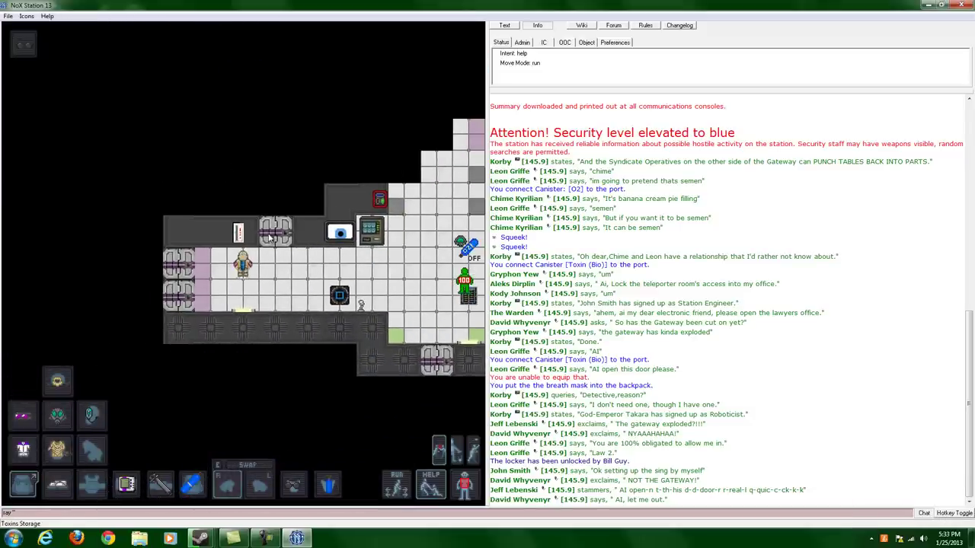
{"action": "key", "text": "Right"}
{"action": "key", "text": "Up"}
{"action": "key", "text": "Up"}
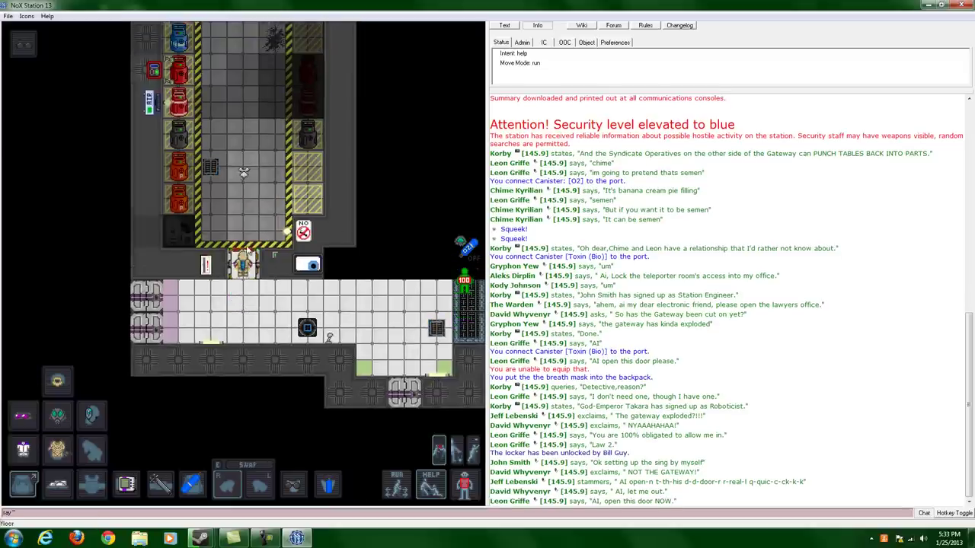
{"action": "key", "text": "Up"}
{"action": "key", "text": "Up"}
{"action": "key", "text": "Up"}
{"action": "key", "text": "Up"}
{"action": "key", "text": "Left"}
{"action": "key", "text": "Up"}
{"action": "key", "text": "Up"}
{"action": "key", "text": "Up"}
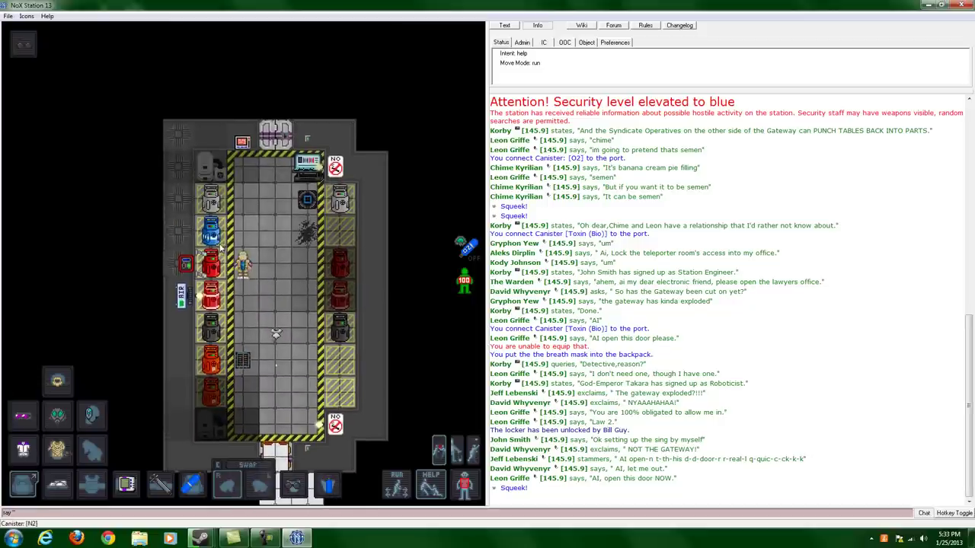
Pull the blue oxygen canister back up the corridor and through the door into the toxins lab.
{"action": "left_click", "coordinate": [215, 236], "text": "ctrl"}
{"action": "key", "text": "Right"}
{"action": "key", "text": "Down"}
{"action": "key", "text": "Down"}
{"action": "key", "text": "Down"}
{"action": "key", "text": "Down"}
{"action": "key", "text": "Down"}
{"action": "key", "text": "Down"}
{"action": "key", "text": "Down"}
{"action": "key", "text": "Down"}
{"action": "key", "text": "Down"}
{"action": "key", "text": "Down"}
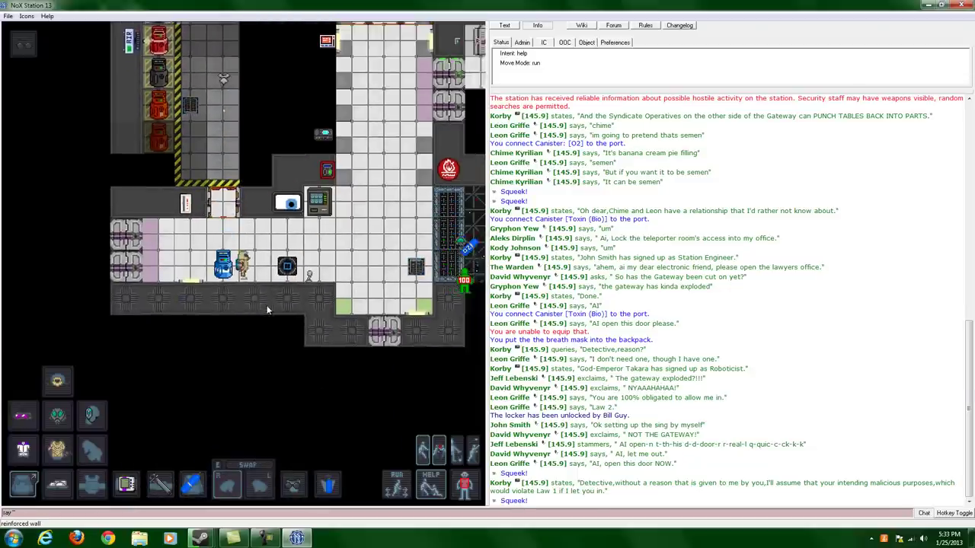
{"action": "key", "text": "Right"}
{"action": "key", "text": "Right"}
{"action": "key", "text": "Right"}
{"action": "key", "text": "Right"}
{"action": "key", "text": "Right"}
{"action": "key", "text": "Right"}
{"action": "key", "text": "Up"}
{"action": "key", "text": "Up"}
{"action": "key", "text": "Up"}
{"action": "key", "text": "Up"}
{"action": "key", "text": "Up"}
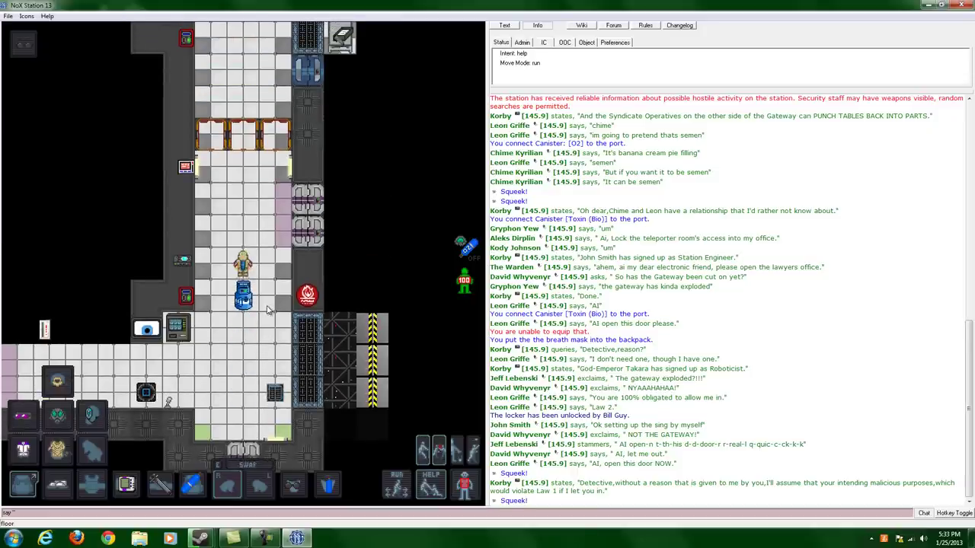
{"action": "key", "text": "Up"}
{"action": "key", "text": "Right"}
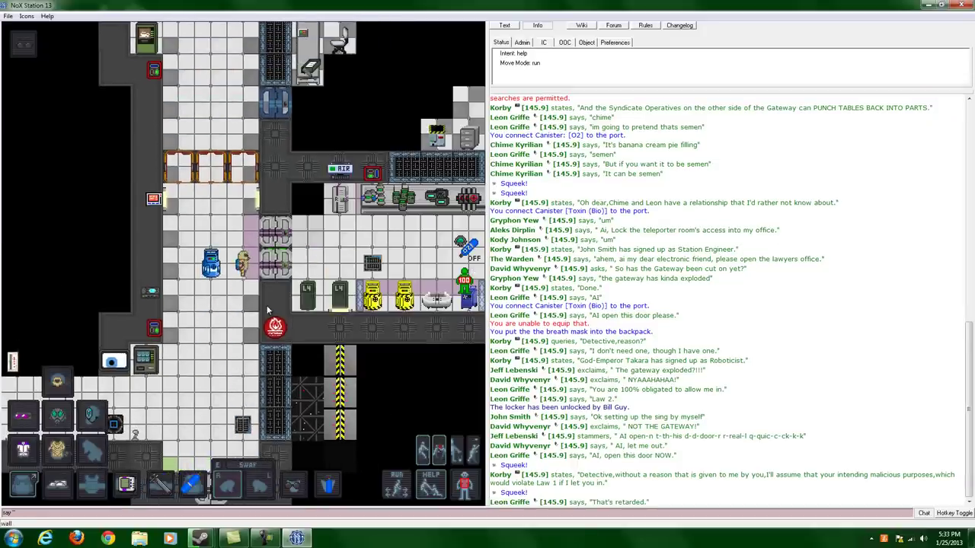
{"action": "key", "text": "Right"}
{"action": "key", "text": "Right"}
{"action": "key", "text": "Right"}
{"action": "key", "text": "Right"}
{"action": "key", "text": "Right"}
{"action": "key", "text": "Right"}
{"action": "key", "text": "Right"}
{"action": "key", "text": "Right"}
{"action": "key", "text": "Right"}
{"action": "key", "text": "Right"}
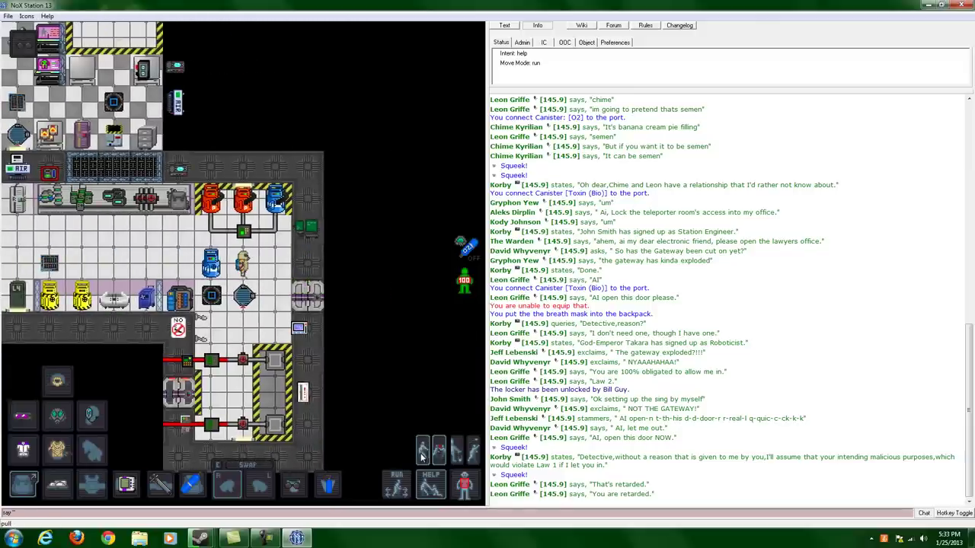
Leave the canister and walk across the lab into the test chamber area.
{"action": "key", "text": "Up"}
{"action": "key", "text": "Left"}
{"action": "key", "text": "Left"}
{"action": "key", "text": "Left"}
{"action": "key", "text": "Left"}
{"action": "key", "text": "Down"}
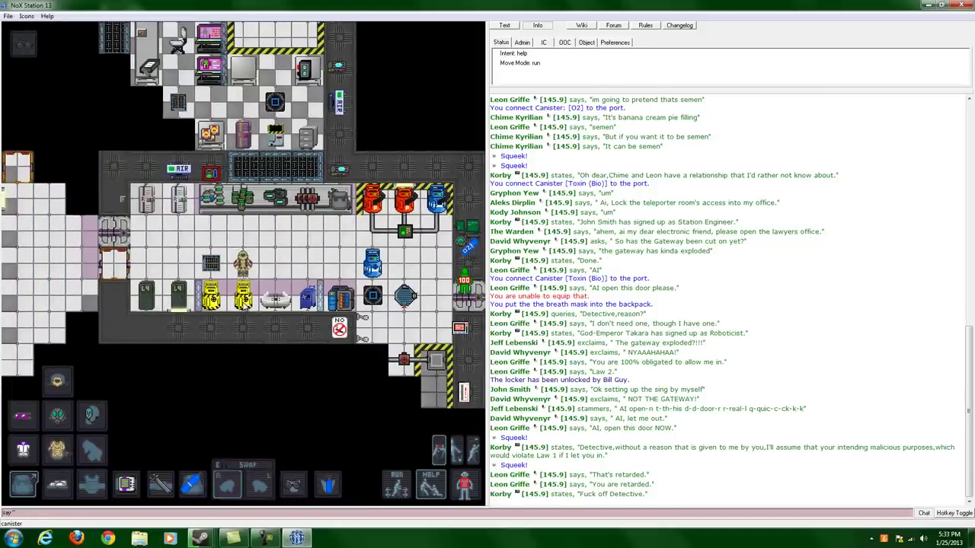
{"action": "key", "text": "Right"}
{"action": "key", "text": "Up"}
{"action": "key", "text": "Right"}
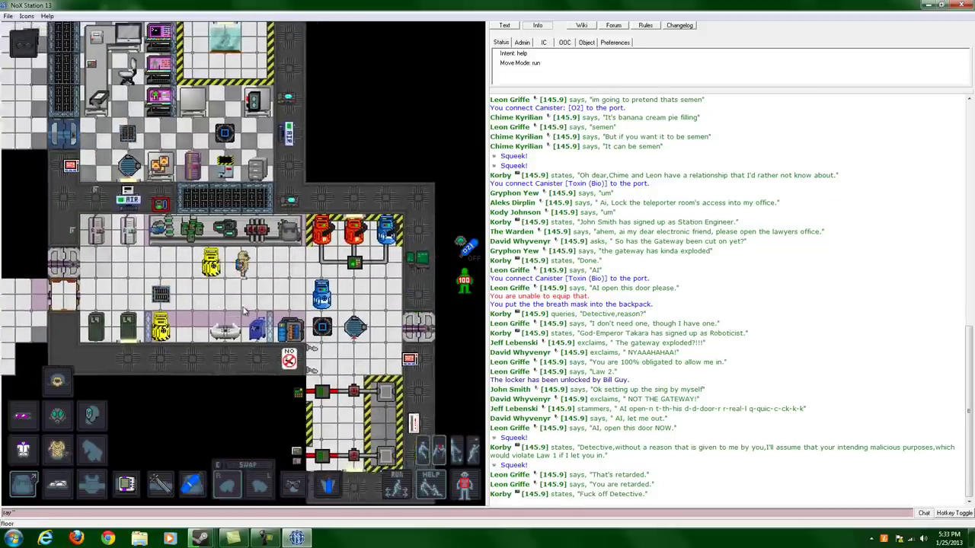
{"action": "key", "text": "Right"}
{"action": "key", "text": "Right"}
{"action": "key", "text": "Right"}
{"action": "key", "text": "Right"}
{"action": "key", "text": "Down"}
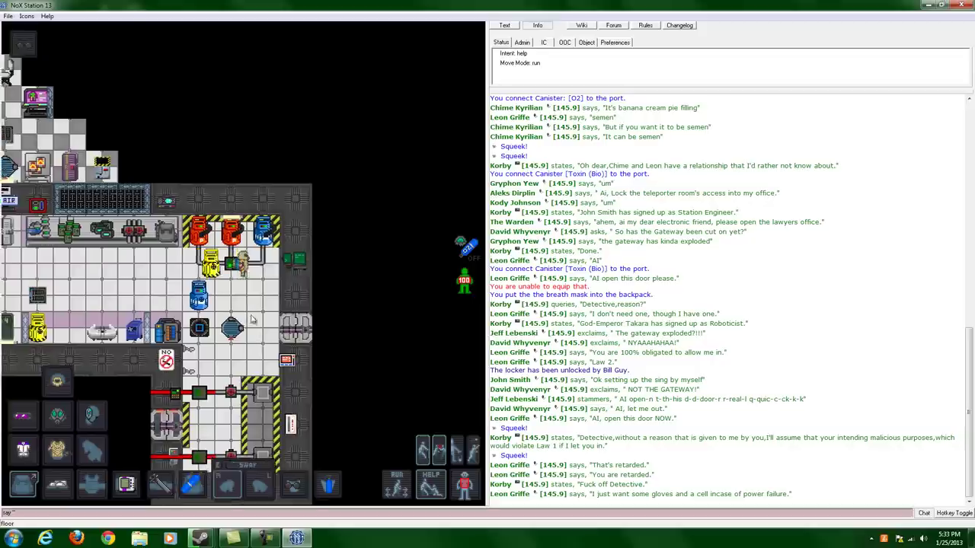
{"action": "key", "text": "Down"}
{"action": "key", "text": "Down"}
{"action": "key", "text": "Down"}
{"action": "key", "text": "Down"}
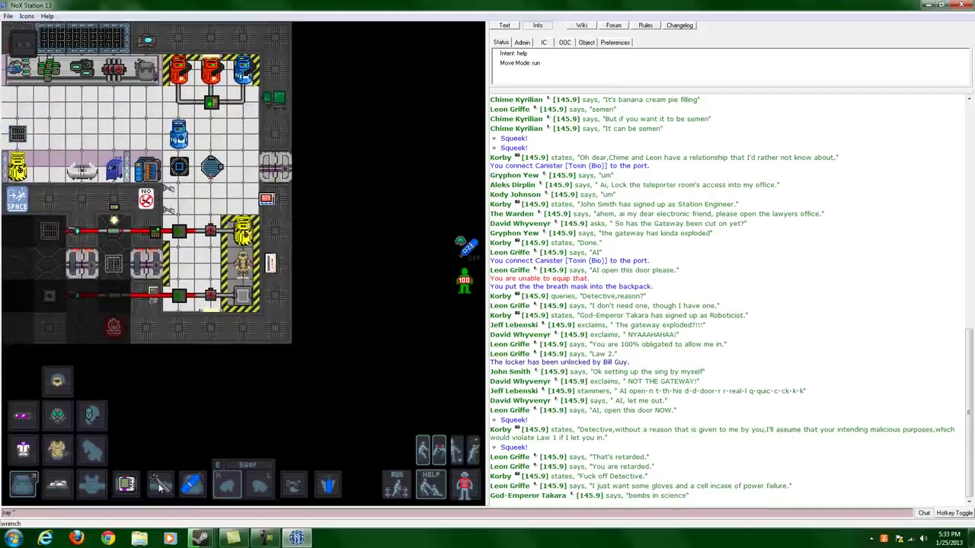
Wrench the canister onto its connector port and put the wrench away.
{"action": "left_click", "coordinate": [160, 485]}
{"action": "left_click", "coordinate": [246, 240]}
{"action": "key", "text": "Left"}
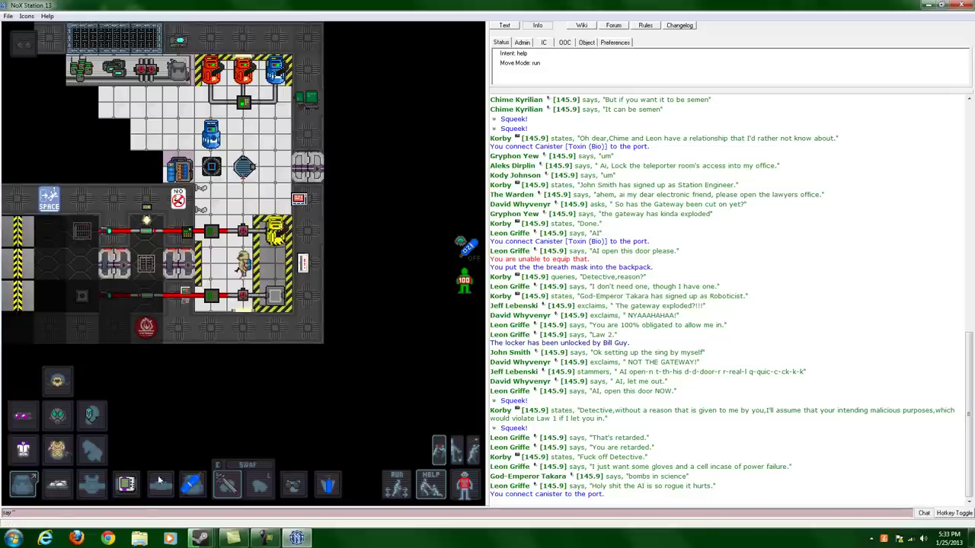
{"action": "left_click", "coordinate": [156, 487]}
Insert the held tank into the O2 canister and open its release valve at 1013.25 kPa.
{"action": "key", "text": "Up"}
{"action": "key", "text": "Up"}
{"action": "key", "text": "Up"}
{"action": "key", "text": "Up"}
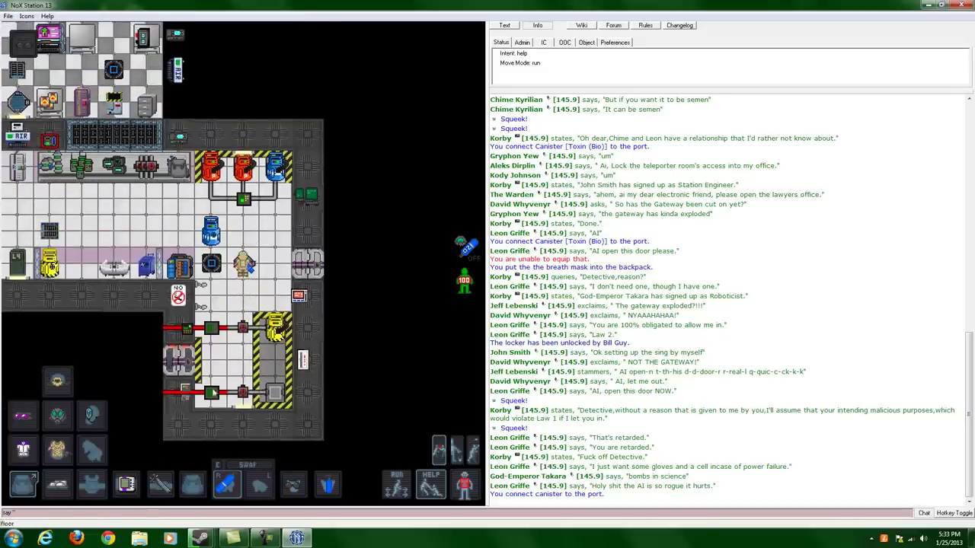
{"action": "left_click", "coordinate": [216, 237]}
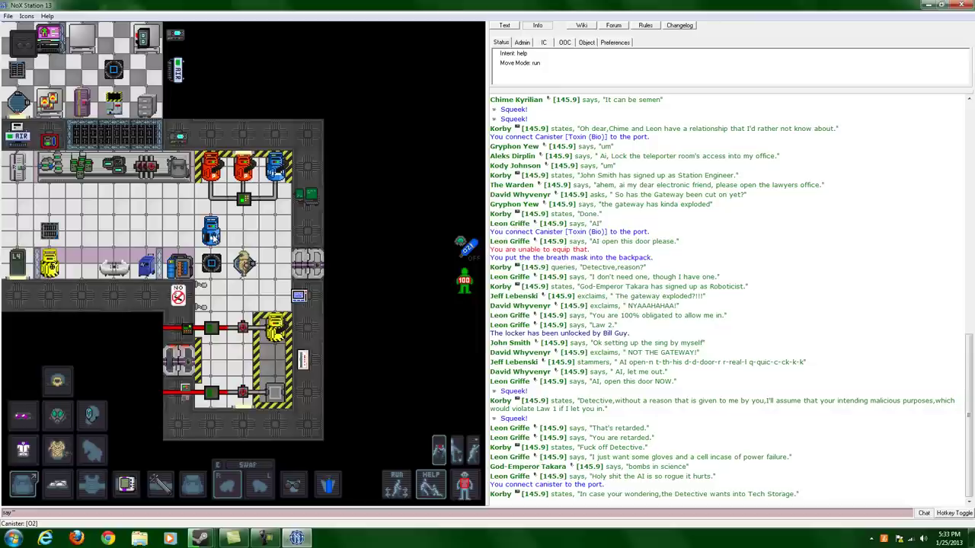
{"action": "left_click", "coordinate": [216, 238]}
{"action": "left_click", "coordinate": [509, 267]}
{"action": "left_click", "coordinate": [417, 259]}
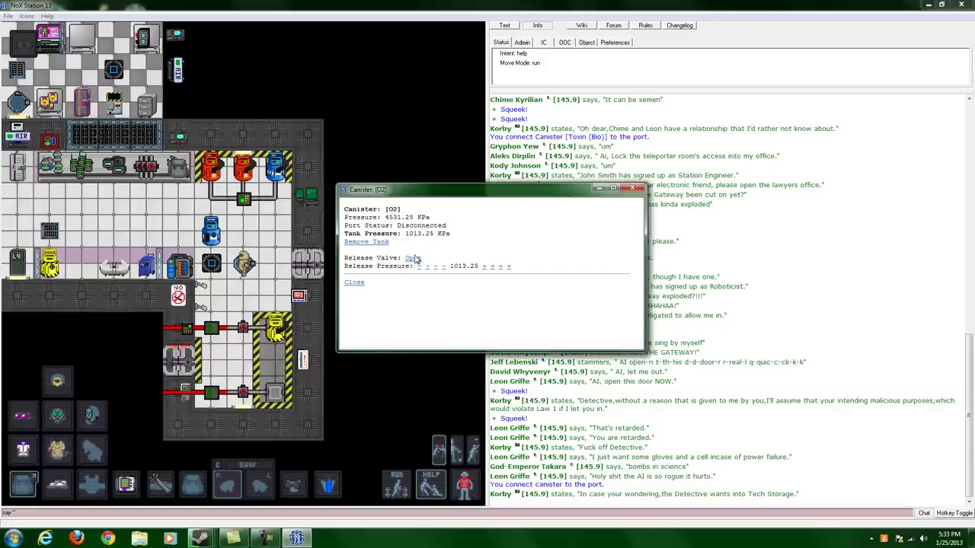
Close the O2 canister's release valve, remove the filled tank, and pick up the air tank.
{"action": "left_click", "coordinate": [413, 260]}
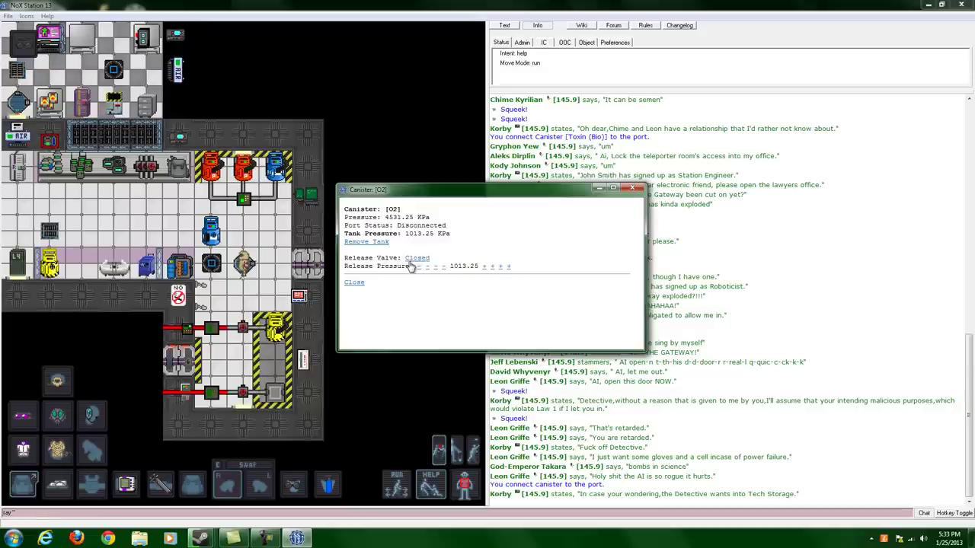
{"action": "left_click", "coordinate": [351, 242]}
{"action": "left_click", "coordinate": [632, 189]}
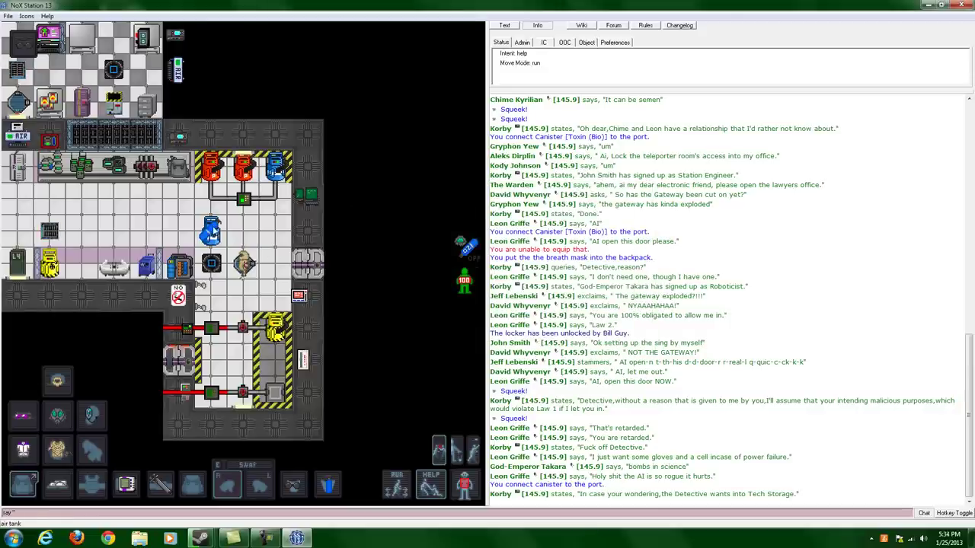
{"action": "left_click", "coordinate": [214, 232]}
Walk west, wear the tank on the back, and take the emergency oxygen tank in hand.
{"action": "key", "text": "Up"}
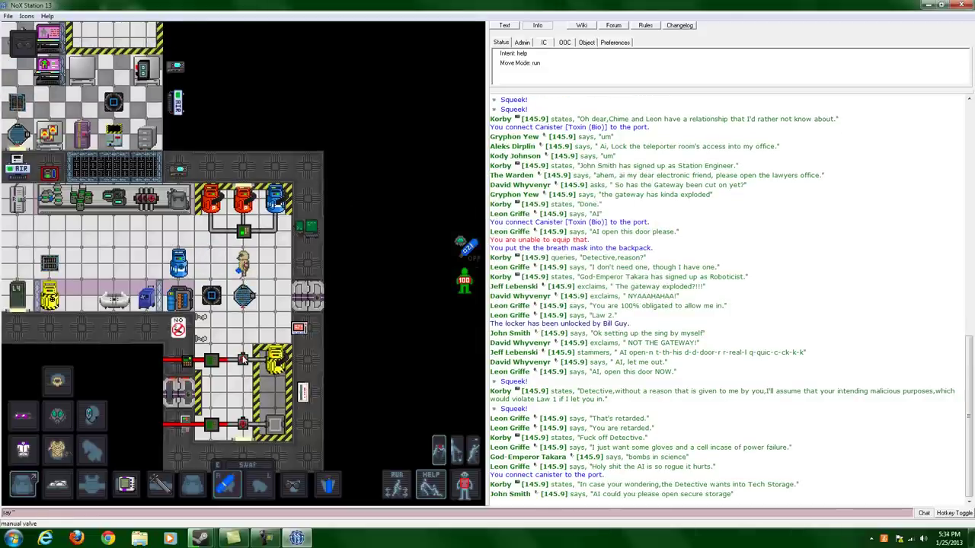
{"action": "key", "text": "Left"}
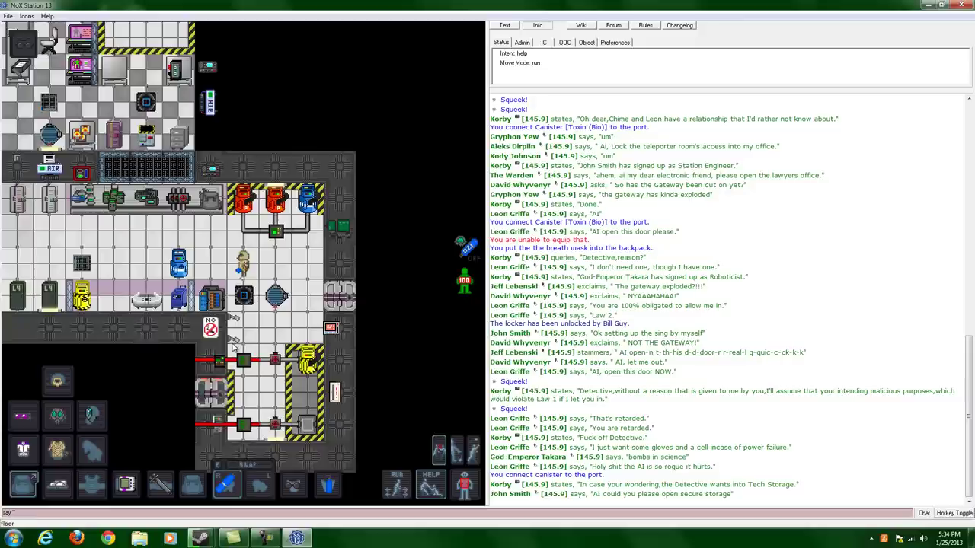
{"action": "key", "text": "Left"}
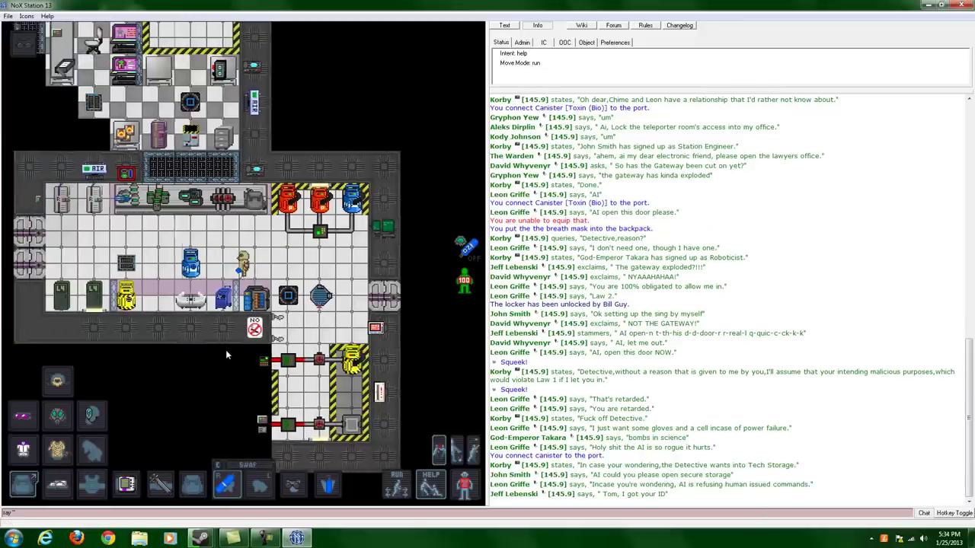
{"action": "key", "text": "Left"}
{"action": "key", "text": "Up"}
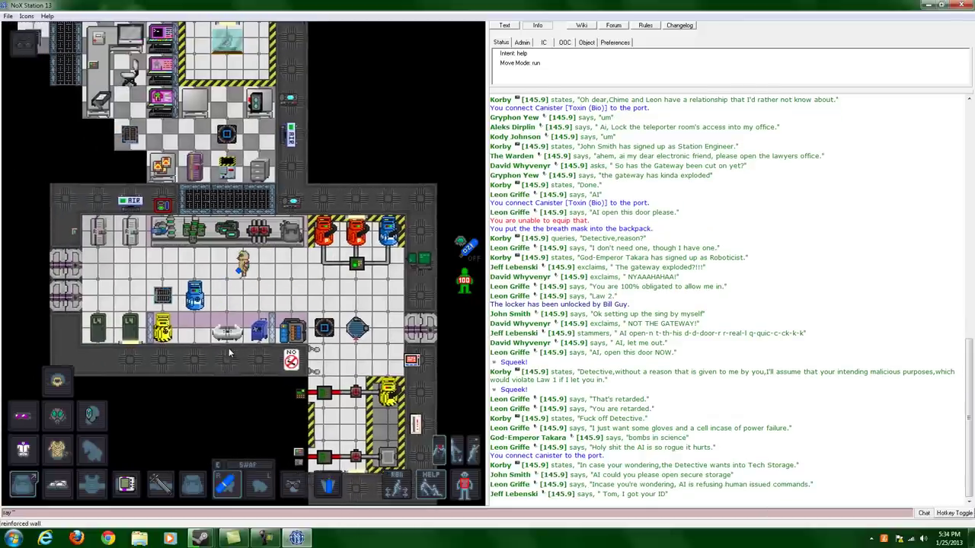
{"action": "key", "text": "Left"}
{"action": "key", "text": "Down"}
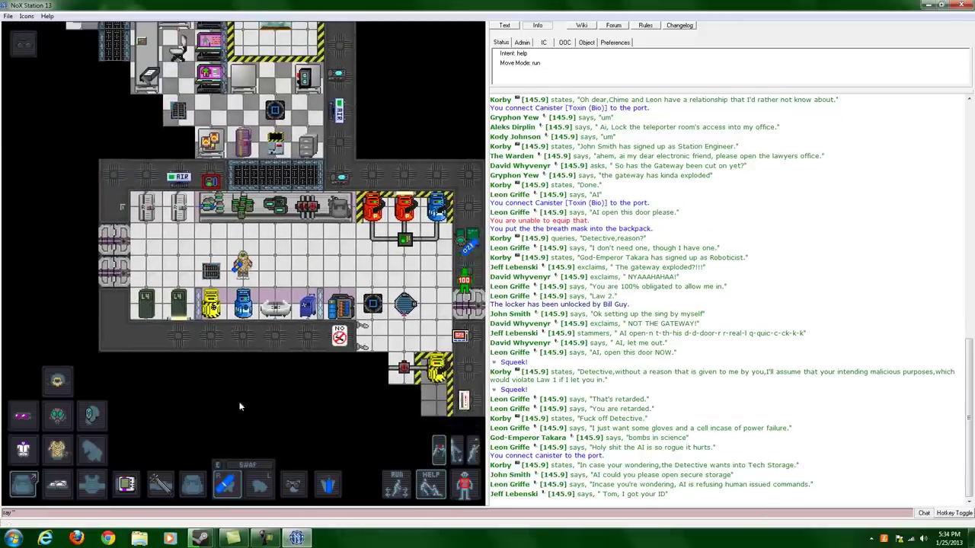
{"action": "left_click", "coordinate": [190, 484]}
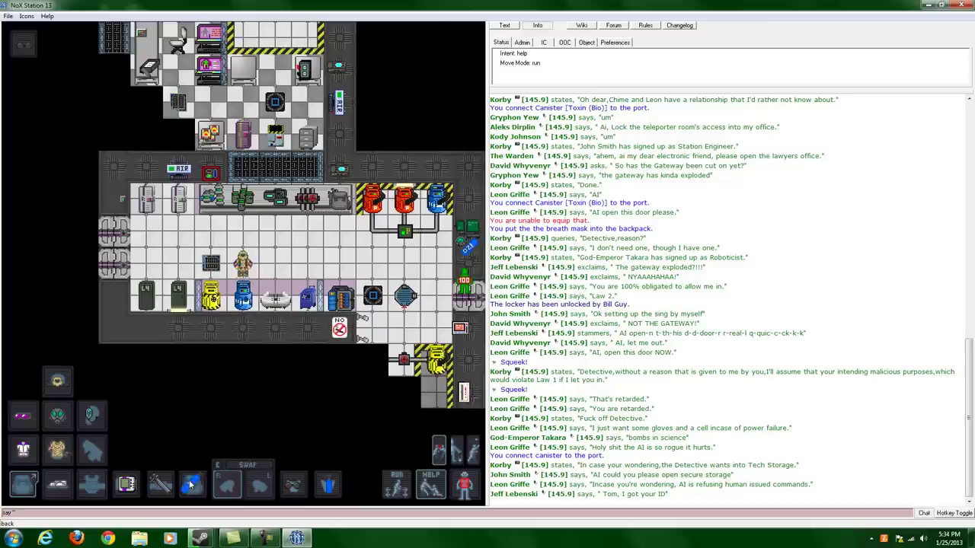
{"action": "left_click", "coordinate": [327, 491]}
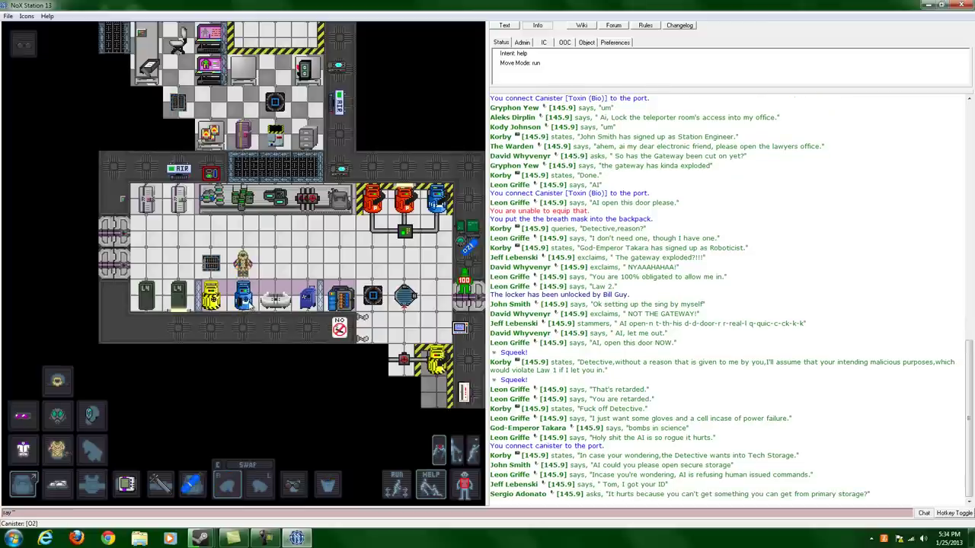
Remove the tank from the oxygen canister, stow the air tank, and hold the emergency oxygen tank.
{"action": "left_click", "coordinate": [243, 297]}
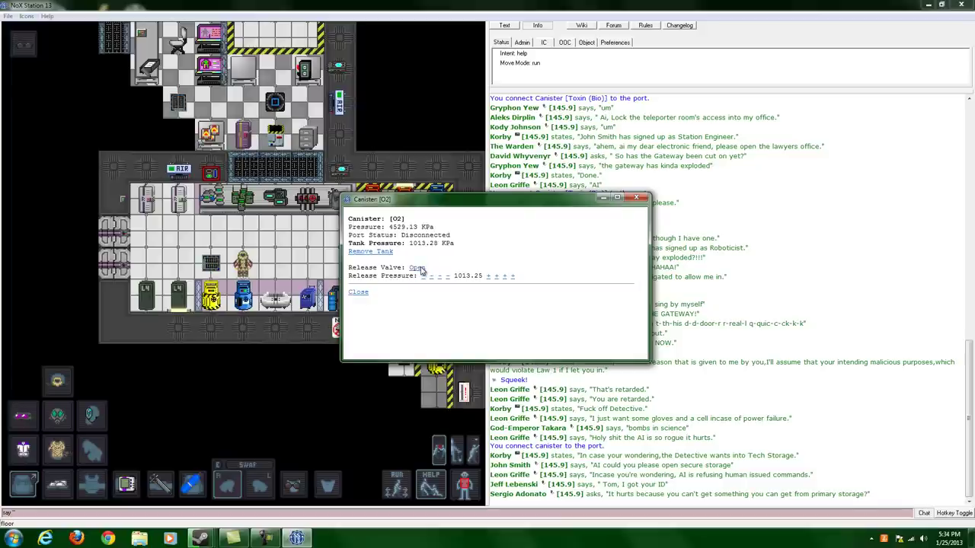
{"action": "left_click", "coordinate": [384, 253]}
{"action": "left_click", "coordinate": [638, 198]}
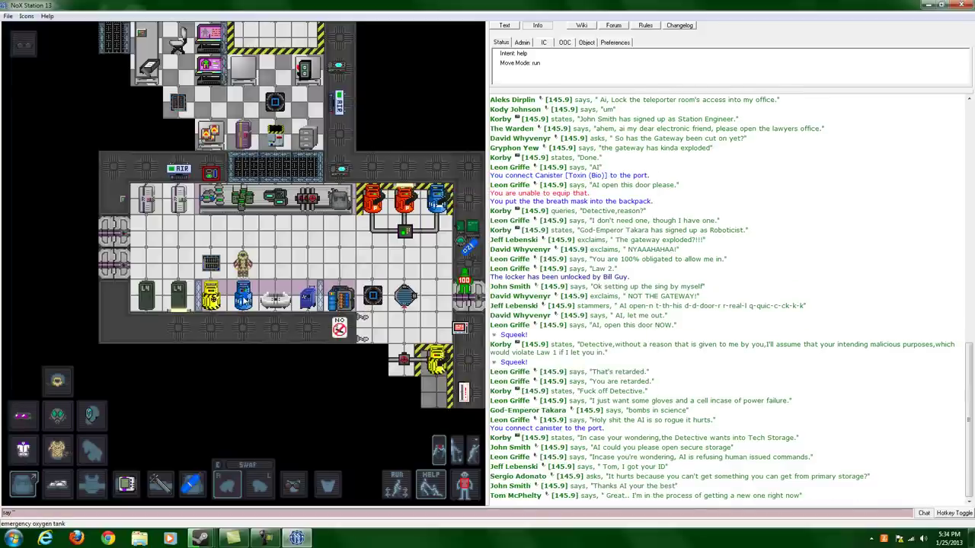
{"action": "key", "text": "Up"}
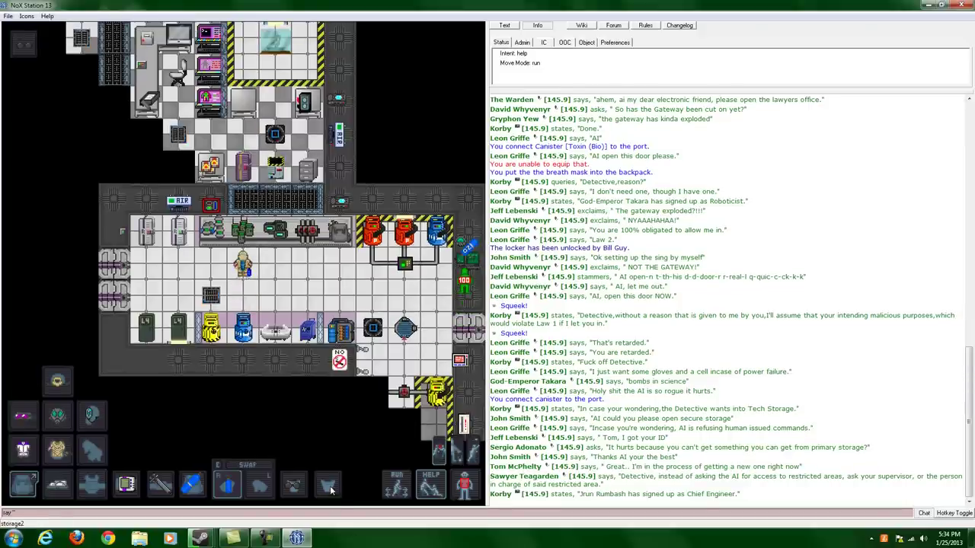
{"action": "left_click", "coordinate": [331, 491]}
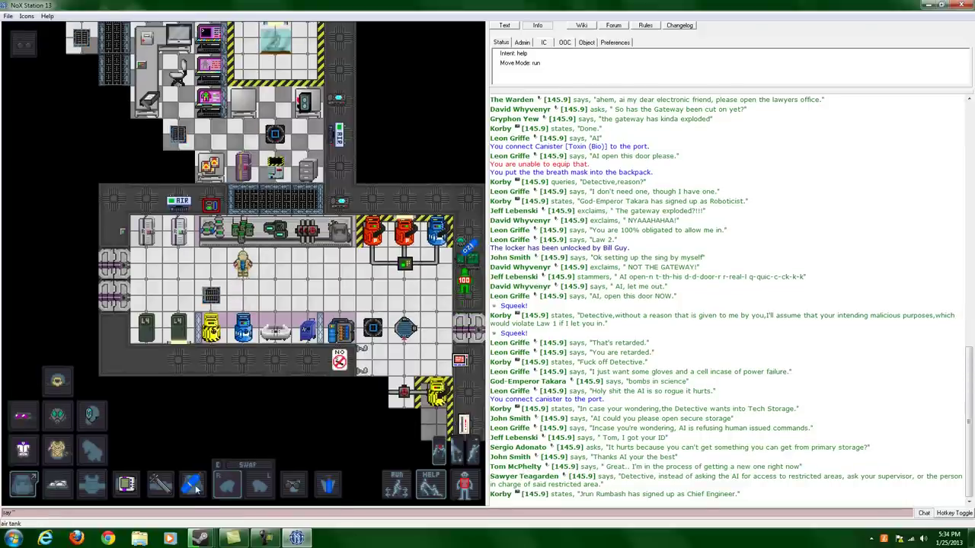
{"action": "left_click", "coordinate": [340, 485]}
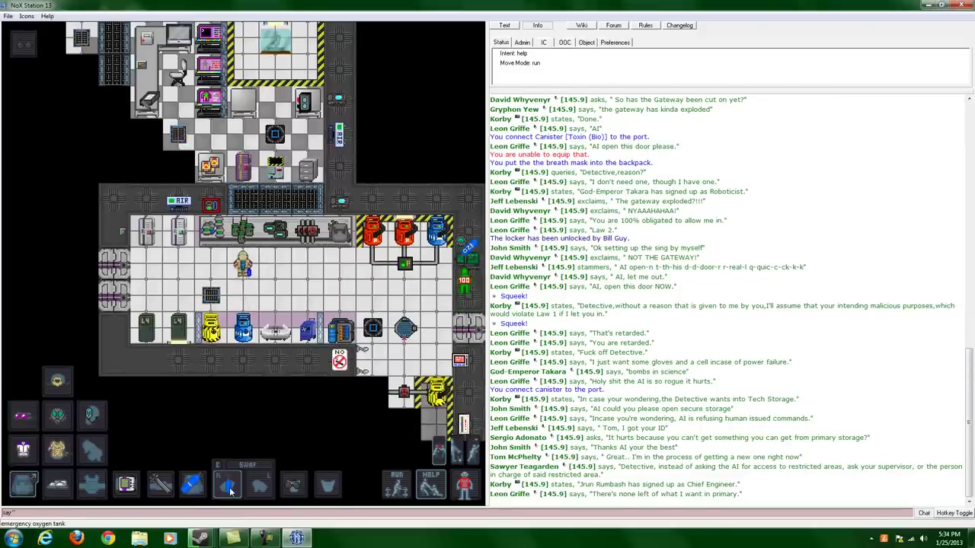
Lower the emergency oxygen tank's mask release pressure to 16 and stow the tank.
{"action": "left_click", "coordinate": [228, 486]}
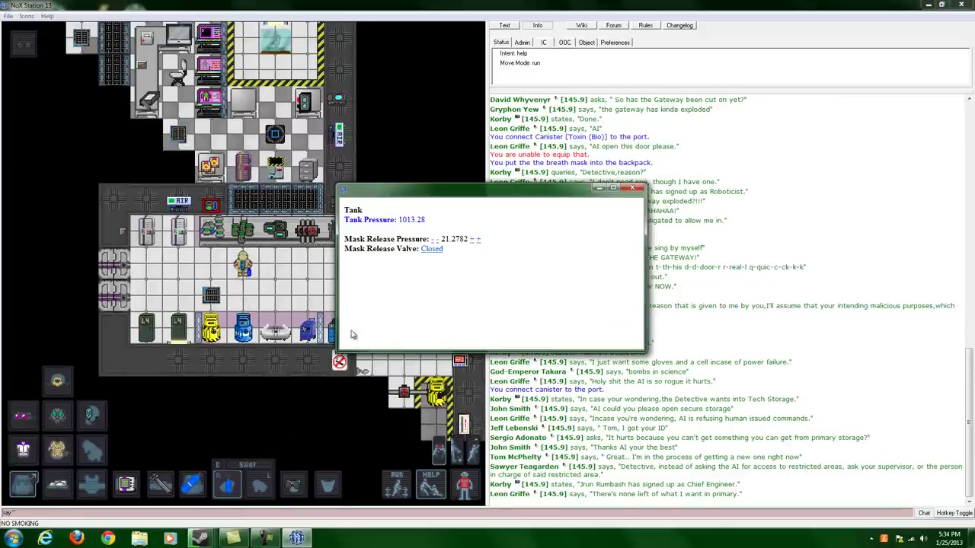
{"action": "left_click", "coordinate": [438, 240]}
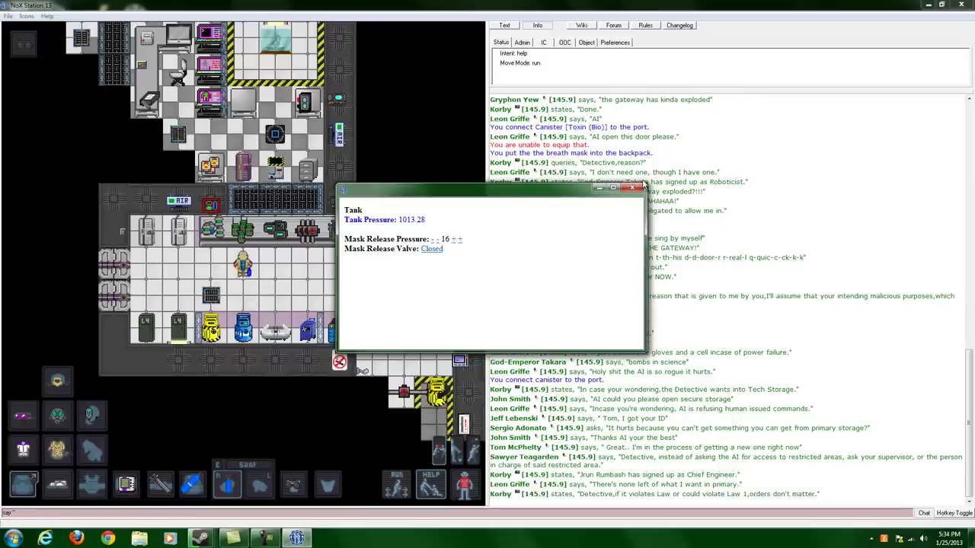
{"action": "left_click", "coordinate": [368, 472]}
{"action": "left_click", "coordinate": [340, 483]}
Take the air tank, set its release pressure to 16, open its valve, and switch hands.
{"action": "left_click", "coordinate": [195, 485]}
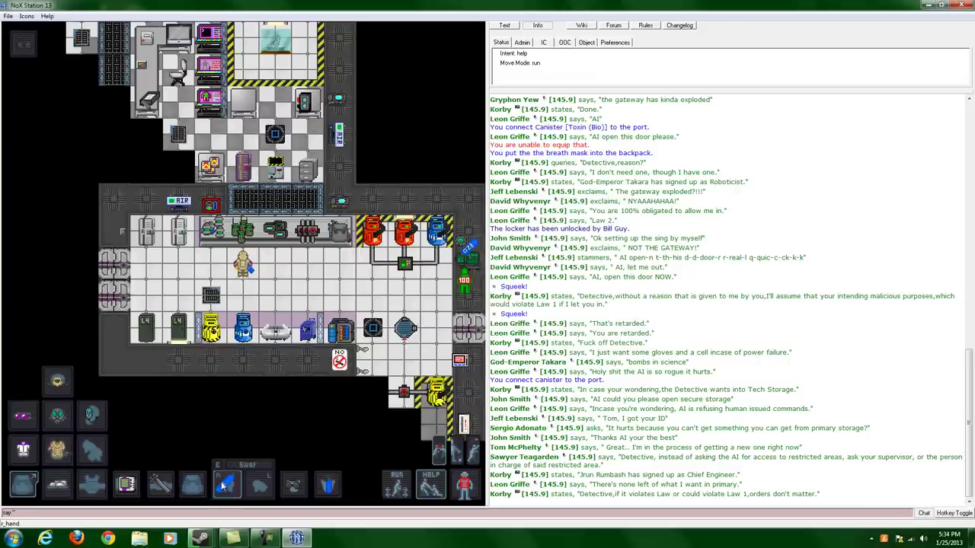
{"action": "left_click", "coordinate": [226, 485]}
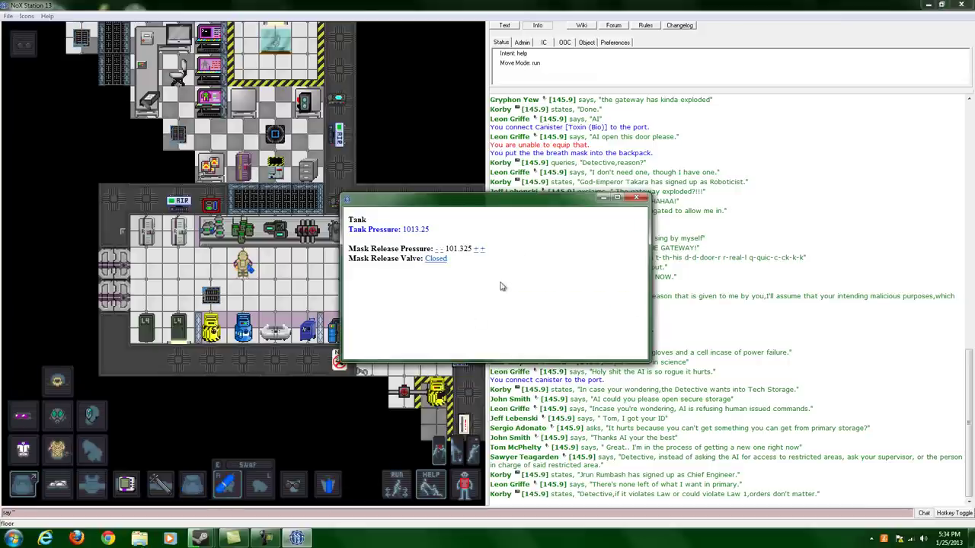
{"action": "left_click", "coordinate": [441, 249]}
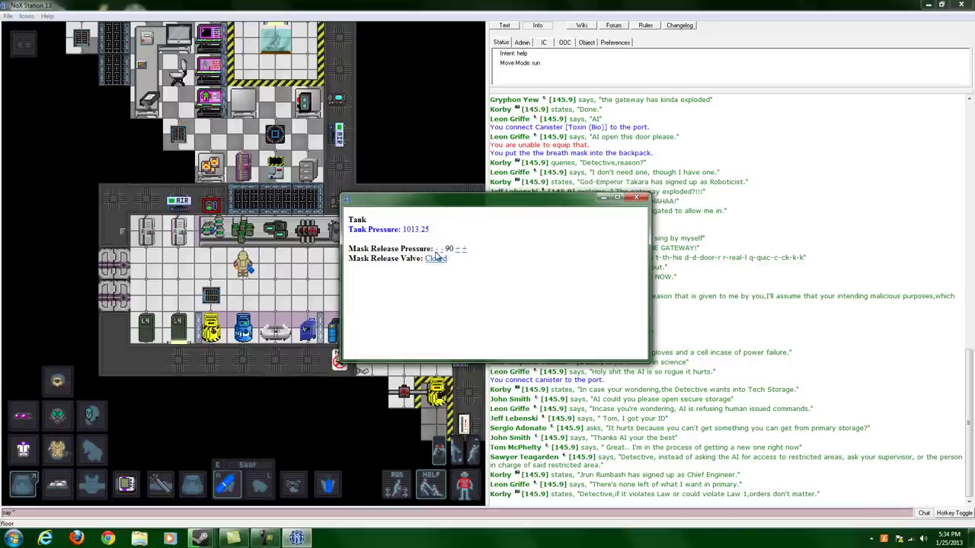
{"action": "left_click", "coordinate": [436, 251]}
{"action": "left_click", "coordinate": [435, 258]}
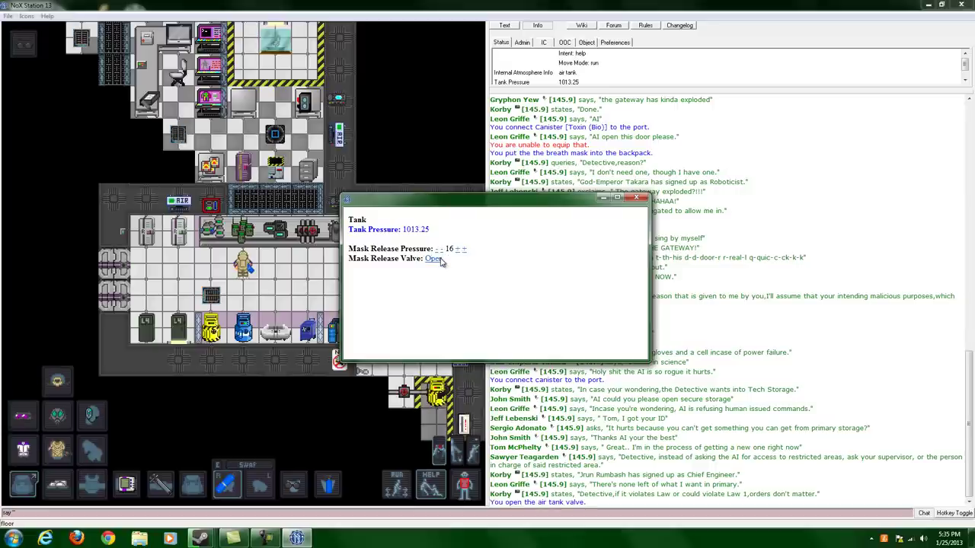
{"action": "left_click_drag", "start_coordinate": [495, 204], "coordinate": [482, 163]}
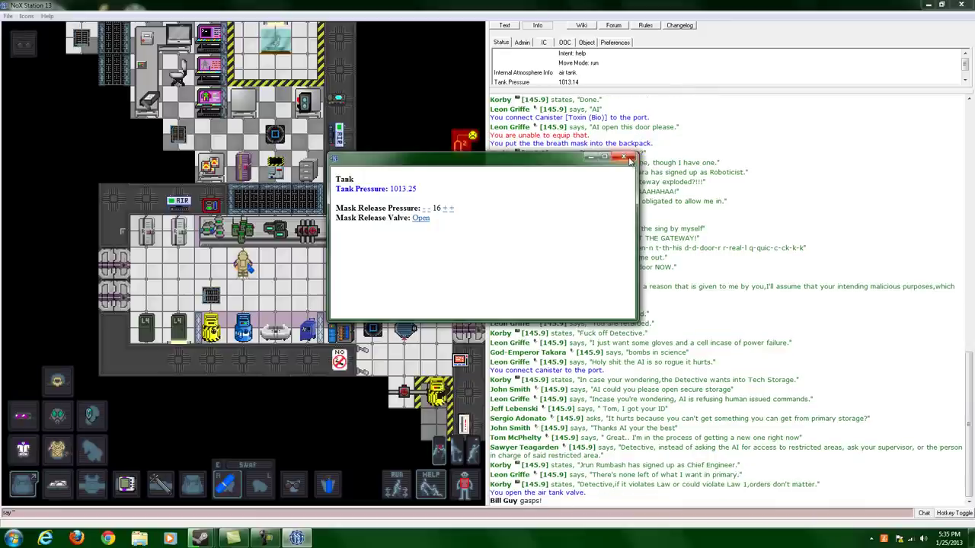
{"action": "left_click", "coordinate": [623, 158]}
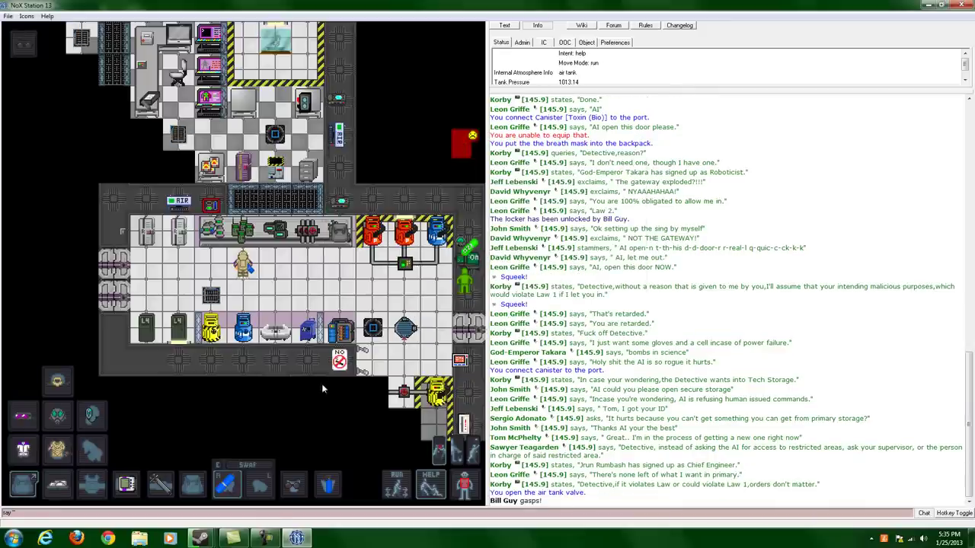
{"action": "left_click", "coordinate": [246, 466]}
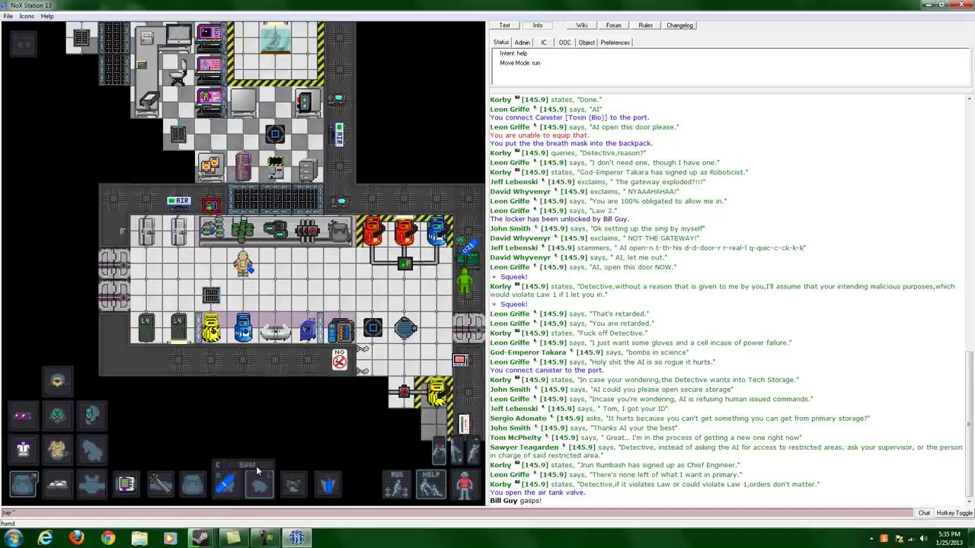
Make the right hand active and walk around the lab to reposition the scientist.
{"action": "key", "text": "Page_Up"}
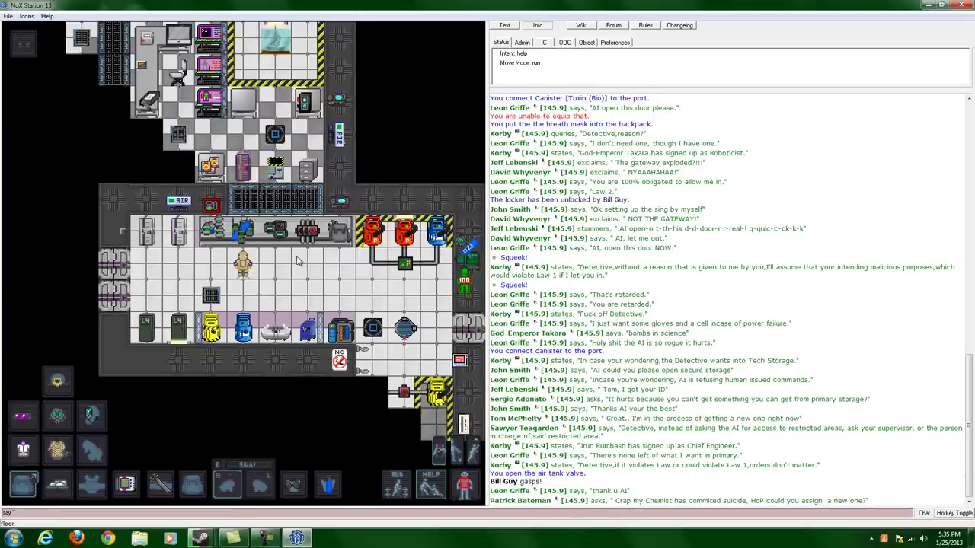
{"action": "key", "text": "Right"}
{"action": "key", "text": "Right"}
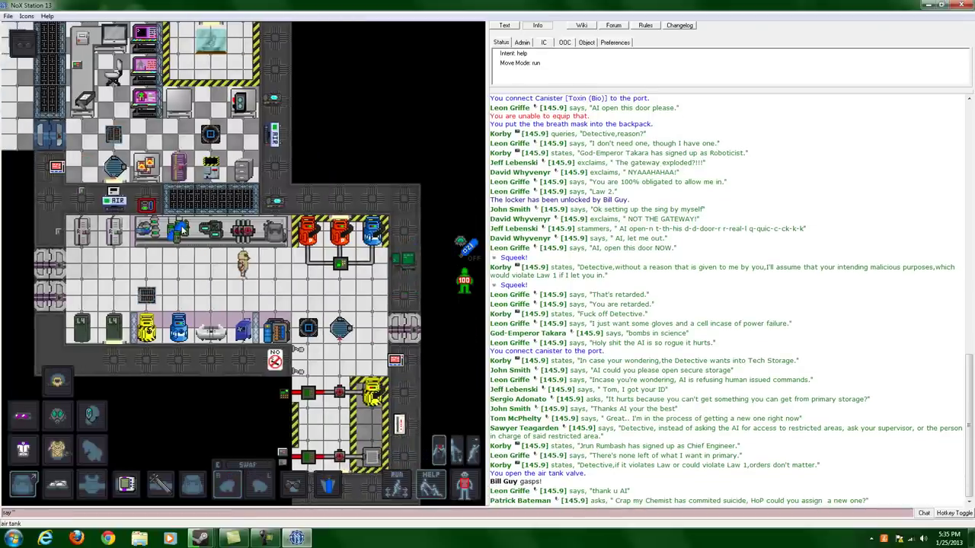
{"action": "key", "text": "Down"}
{"action": "key", "text": "Left"}
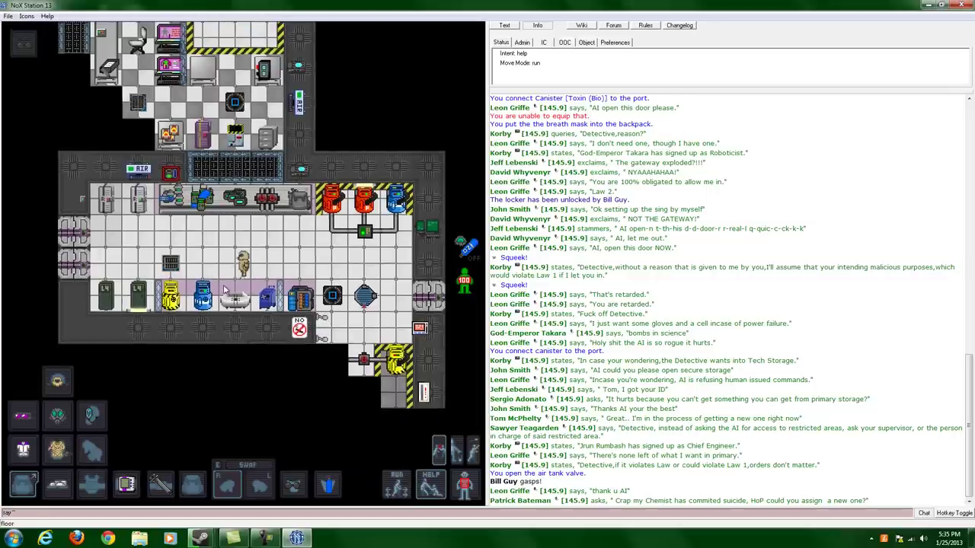
{"action": "key", "text": "Left"}
{"action": "key", "text": "Left"}
{"action": "key", "text": "Left"}
{"action": "key", "text": "Up"}
{"action": "key", "text": "Left"}
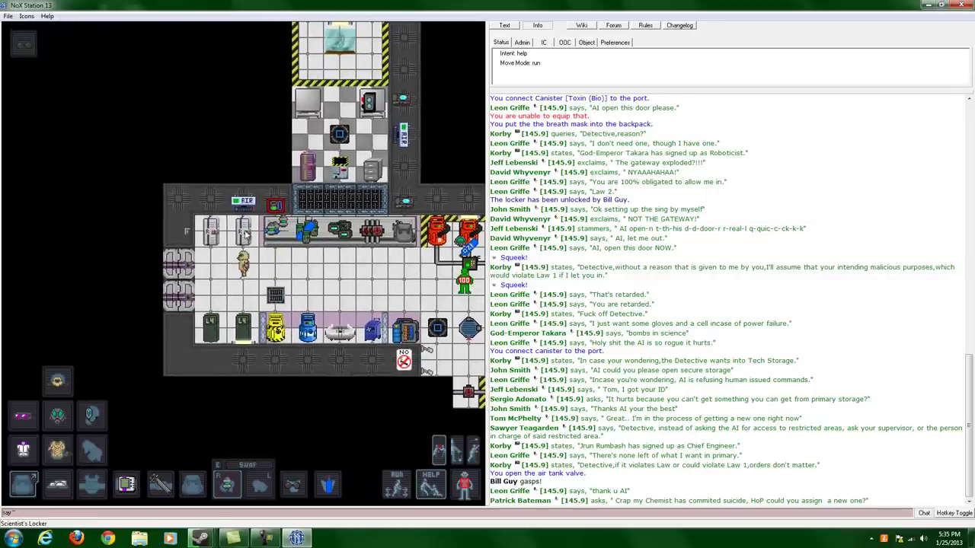
{"action": "key", "text": "Right"}
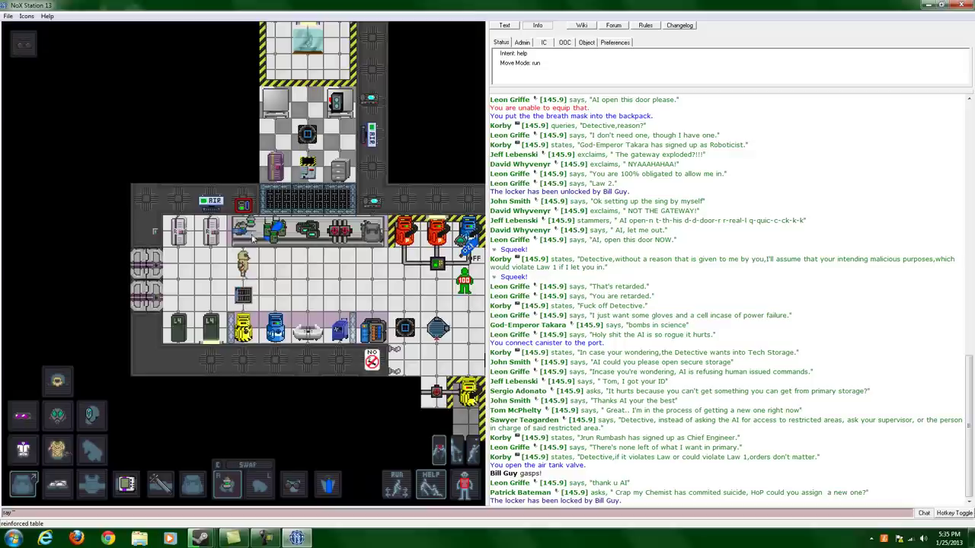
{"action": "key", "text": "Right"}
{"action": "key", "text": "Right"}
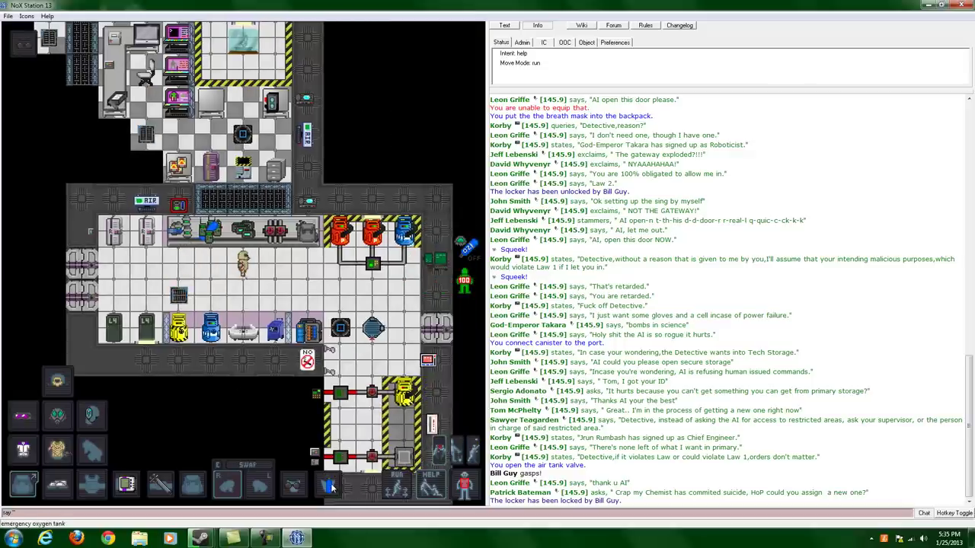
Hold the emergency oxygen tank, open its valve, and walk right toward the canisters.
{"action": "left_click", "coordinate": [331, 484]}
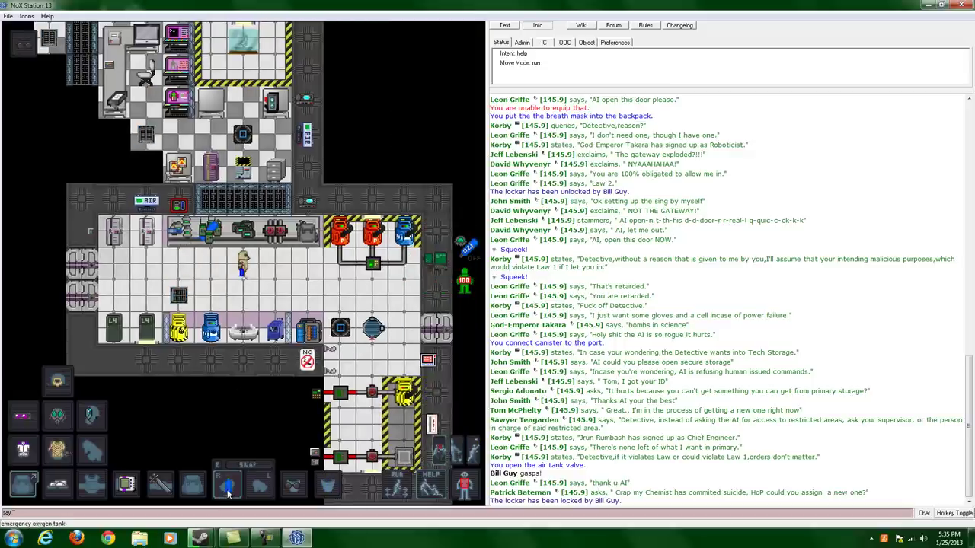
{"action": "left_click", "coordinate": [228, 491]}
{"action": "left_click", "coordinate": [425, 228]}
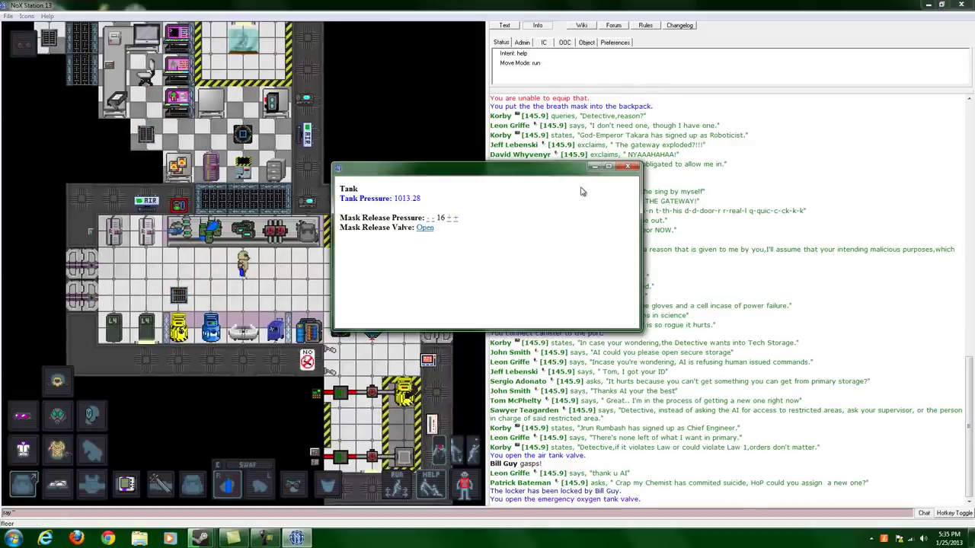
{"action": "left_click", "coordinate": [627, 166]}
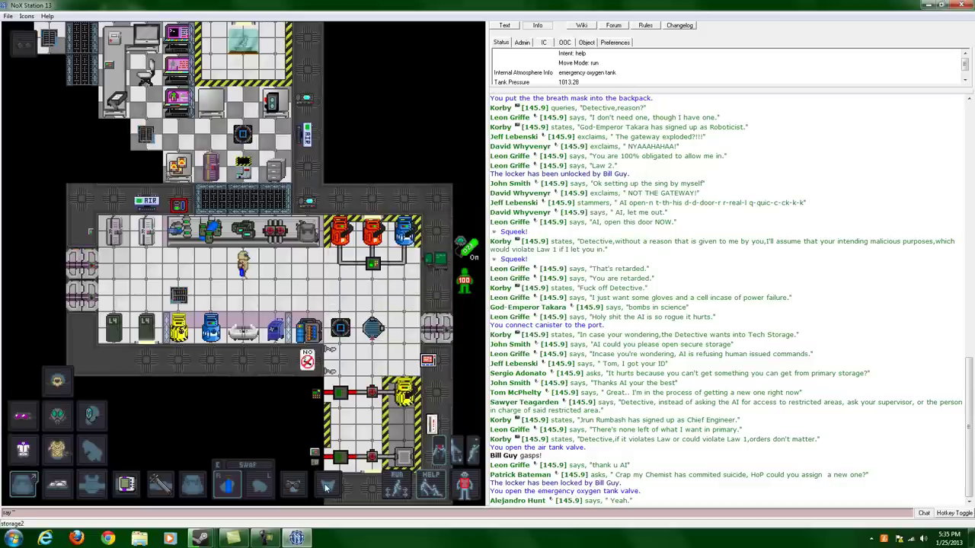
{"action": "key", "text": "Right"}
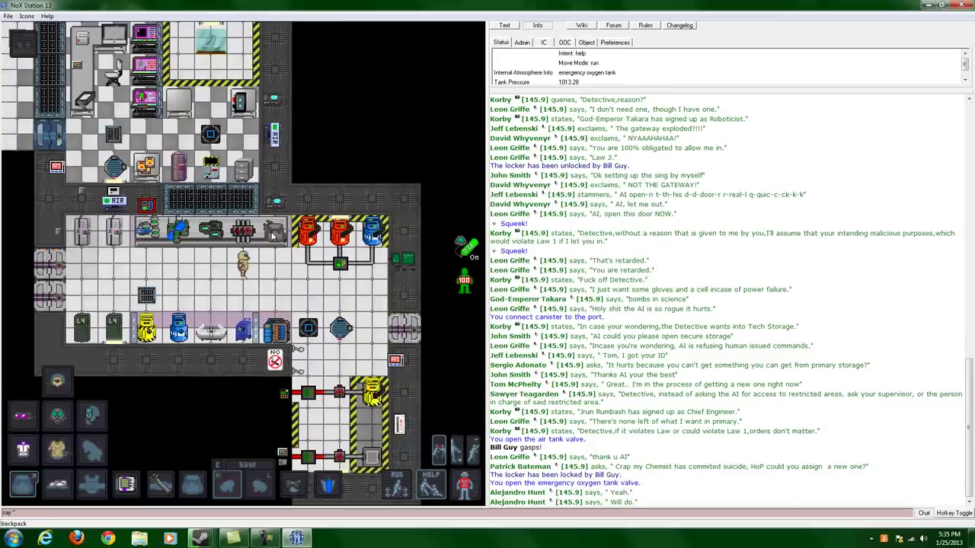
{"action": "key", "text": "Right"}
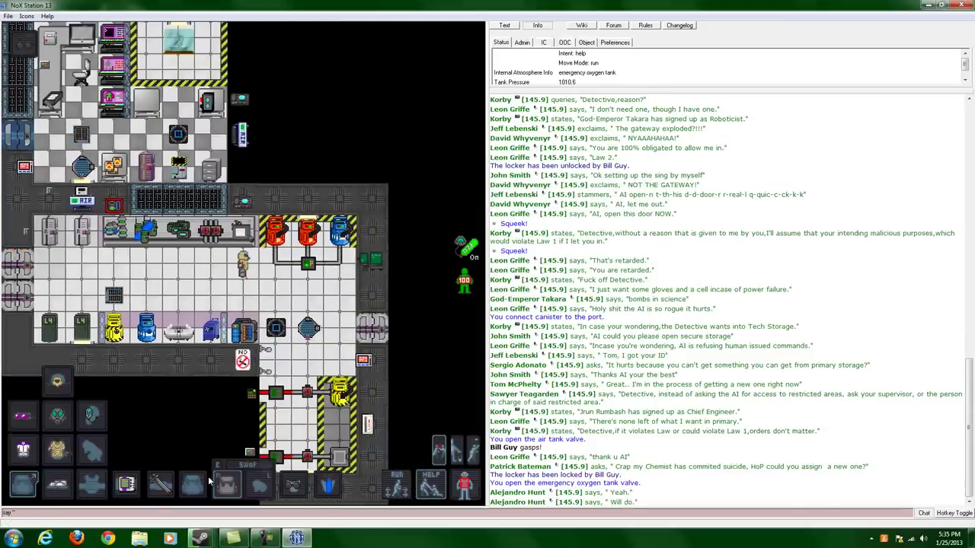
Check the O2 canister readout, then open the Toxin (Bio) canister's release valve at 101.325 kPa.
{"action": "key", "text": "Right"}
{"action": "key", "text": "Right"}
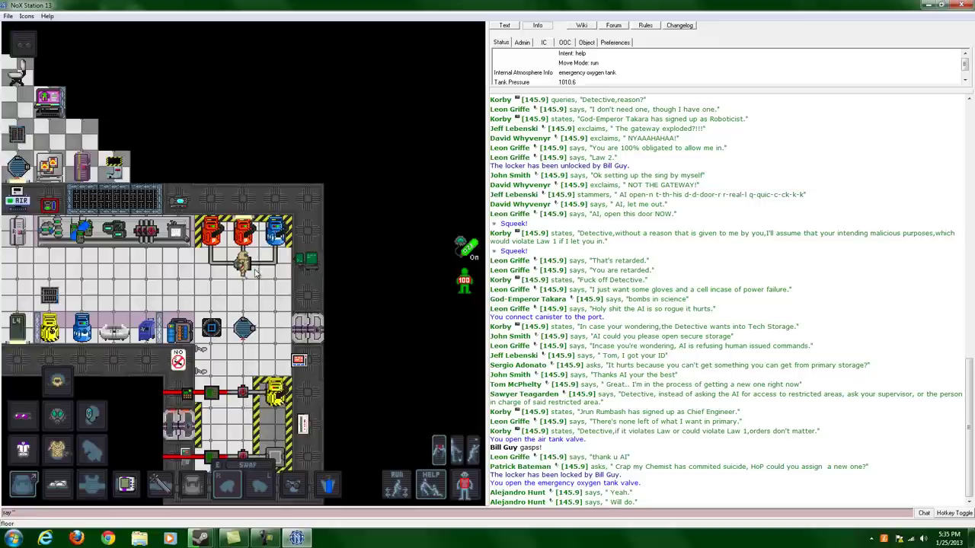
{"action": "left_click", "coordinate": [272, 237]}
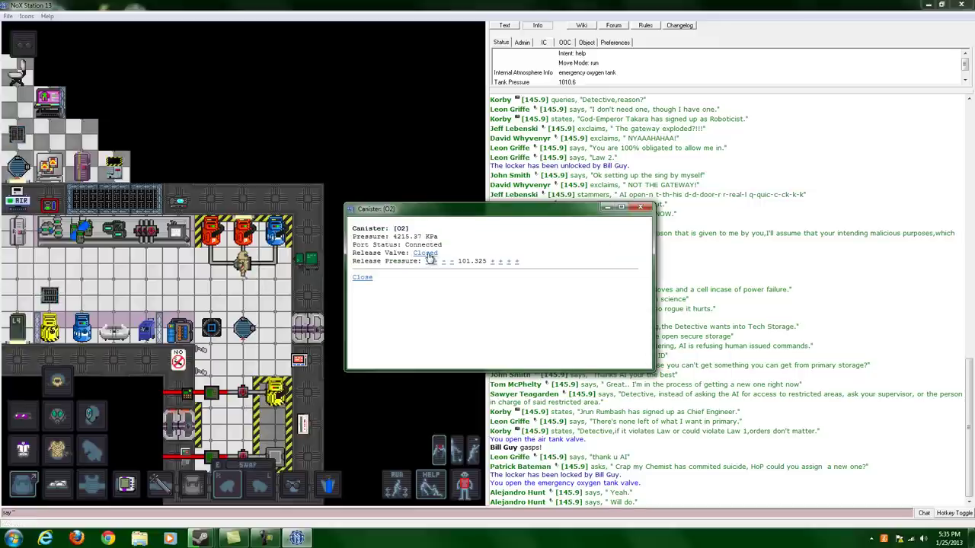
{"action": "left_click", "coordinate": [640, 207]}
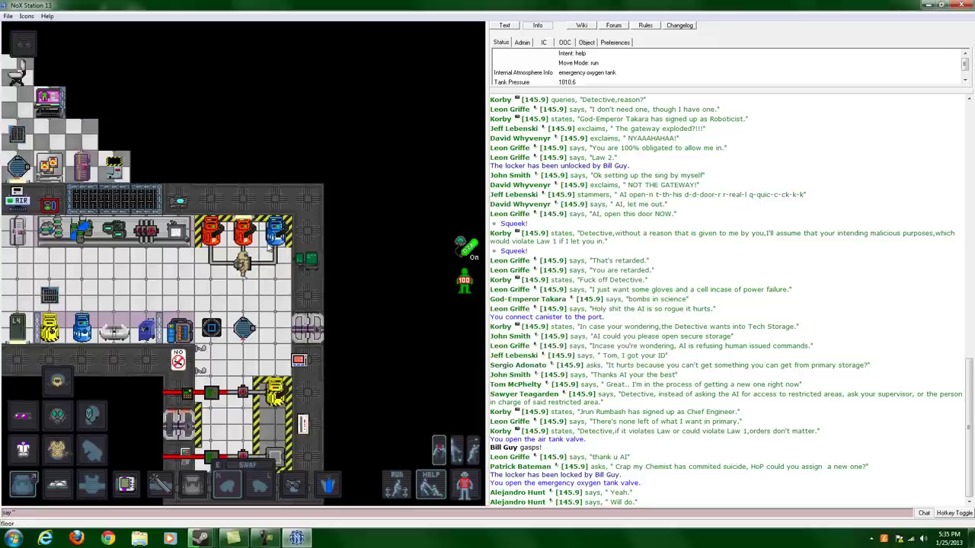
{"action": "left_click", "coordinate": [246, 236]}
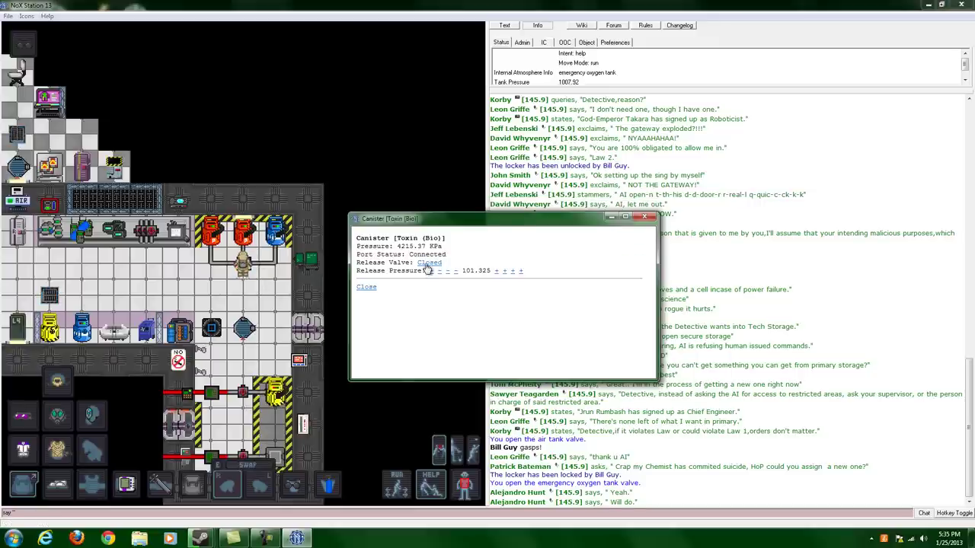
{"action": "left_click", "coordinate": [644, 218]}
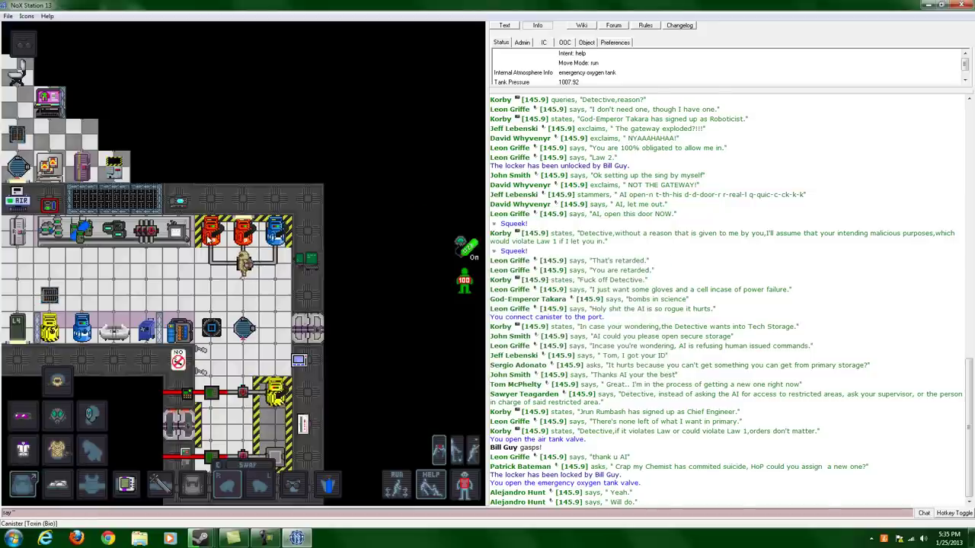
{"action": "left_click", "coordinate": [208, 239]}
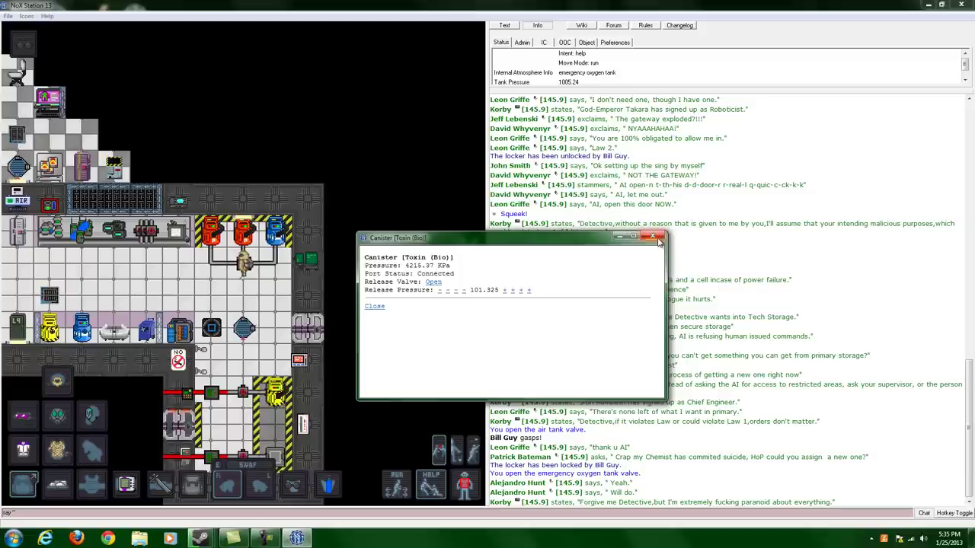
{"action": "left_click", "coordinate": [653, 236]}
Dispense an oxygen tank from the tank storage unit and put on the gas mask.
{"action": "key", "text": "Down"}
{"action": "key", "text": "Down"}
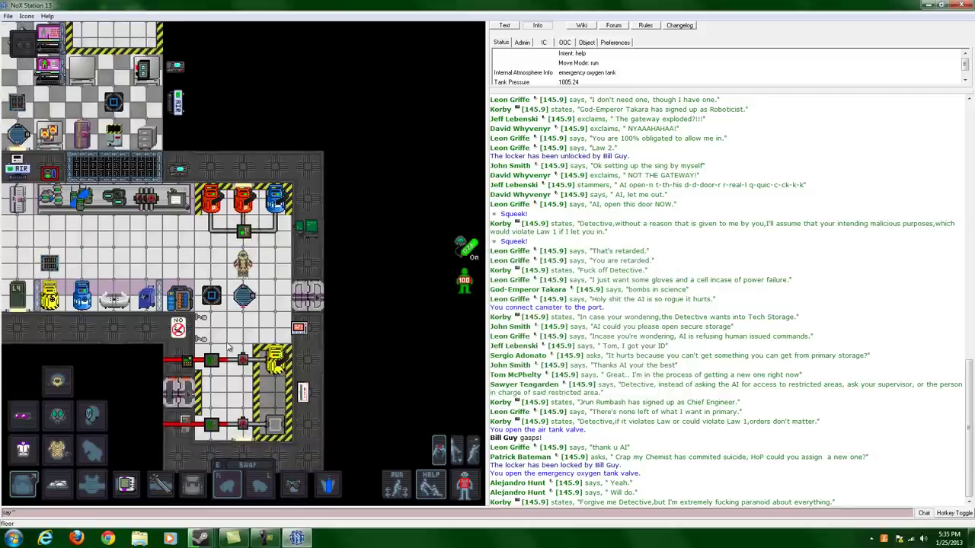
{"action": "key", "text": "Down"}
{"action": "key", "text": "Up"}
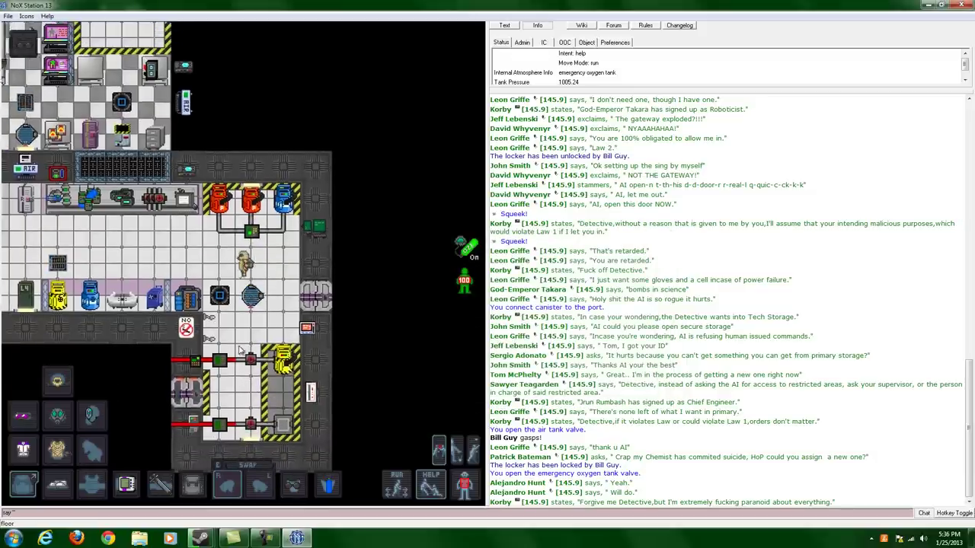
{"action": "key", "text": "Left"}
{"action": "left_click", "coordinate": [220, 302]}
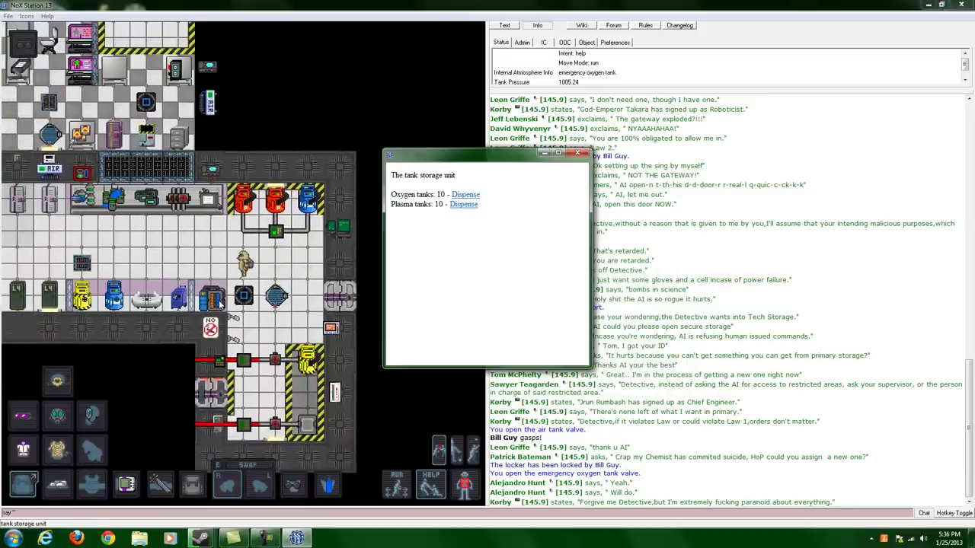
{"action": "left_click", "coordinate": [465, 195]}
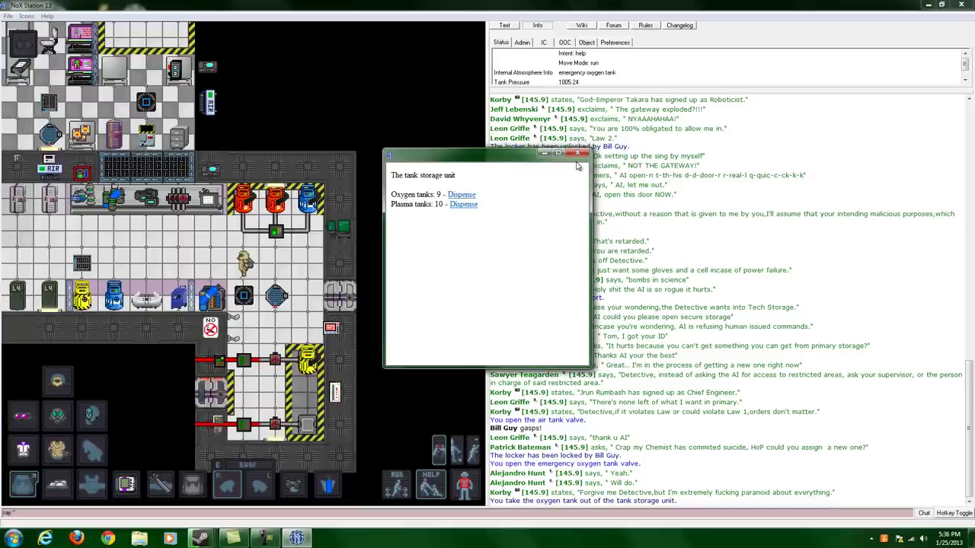
{"action": "left_click", "coordinate": [577, 154]}
{"action": "left_click", "coordinate": [59, 415]}
{"action": "left_click", "coordinate": [60, 416]}
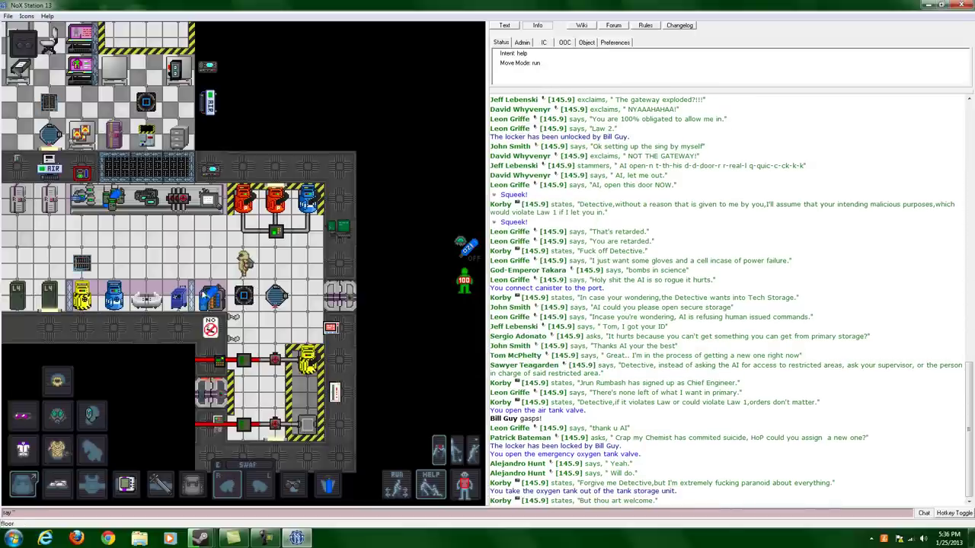
Check the held oxygen tank, which reads 607.95 with its mask valve closed.
{"action": "left_click", "coordinate": [227, 483]}
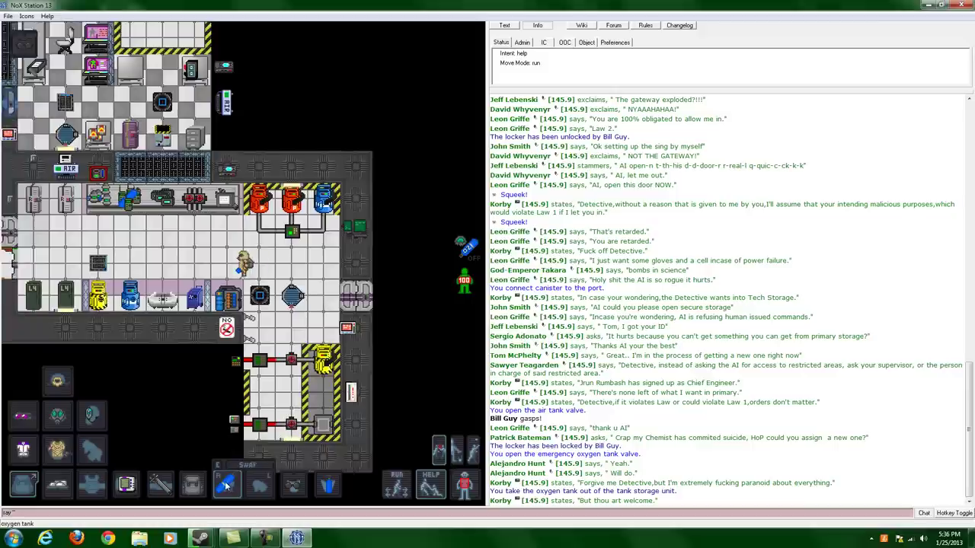
{"action": "key", "text": "Left"}
{"action": "left_click", "coordinate": [226, 484]}
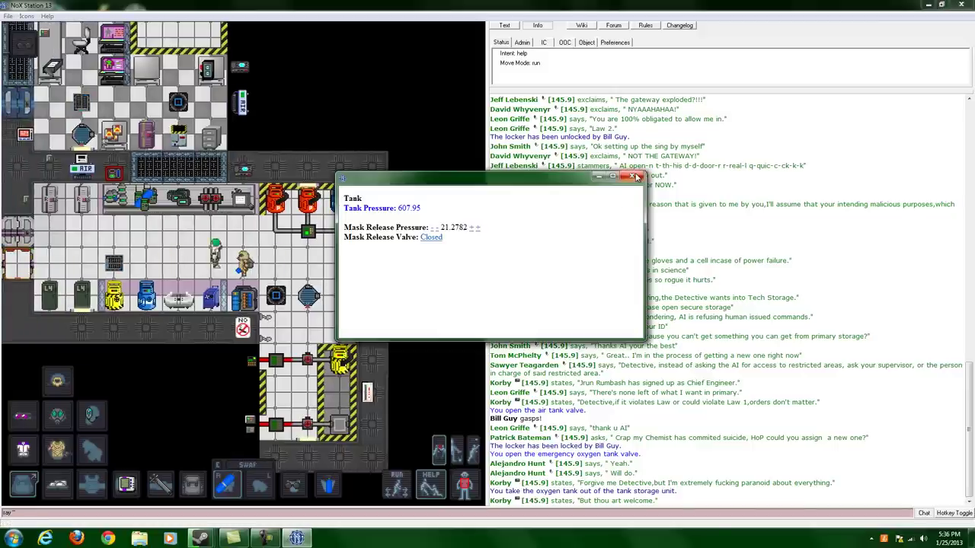
{"action": "left_click", "coordinate": [640, 176]}
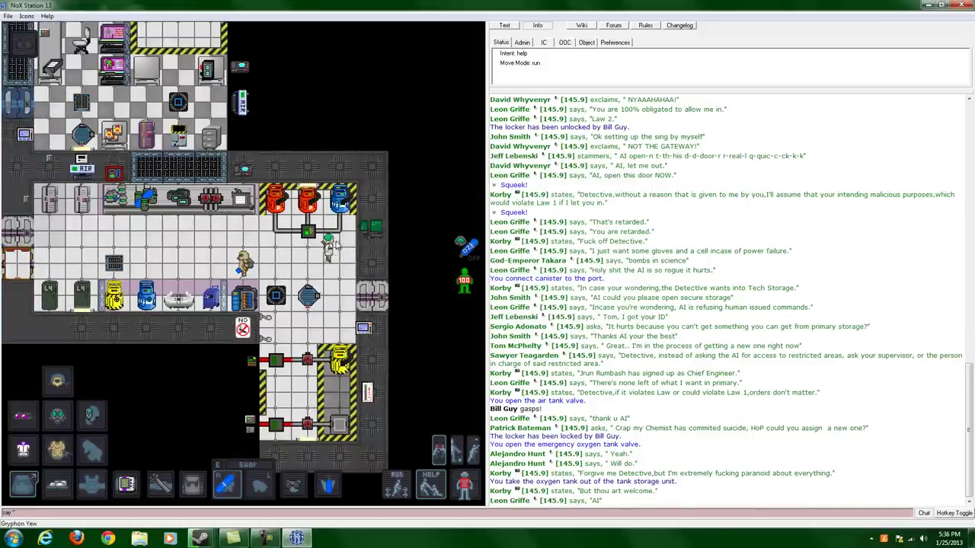
Examine the floor and the nearby Research Director, then walk toward the gas canisters.
{"action": "left_click", "coordinate": [331, 251], "text": "shift"}
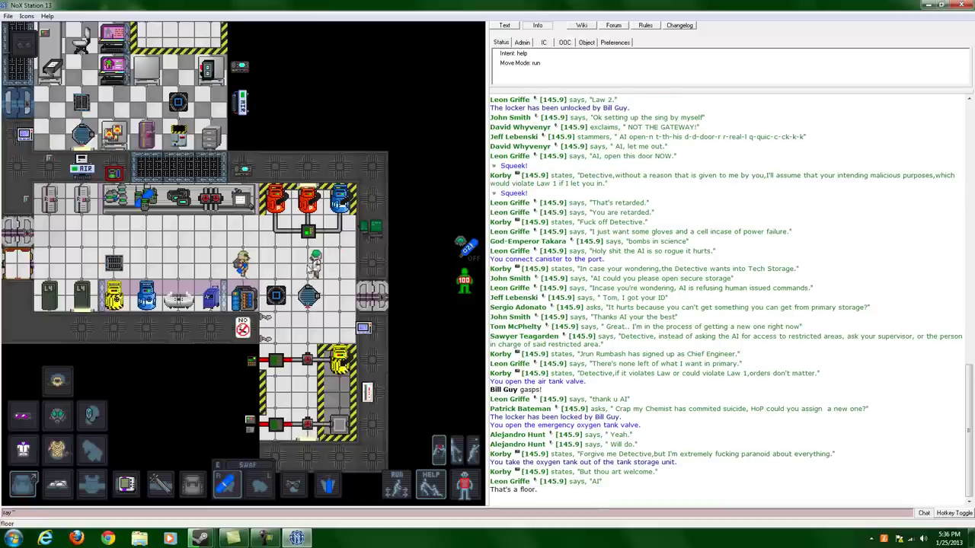
{"action": "left_click", "coordinate": [309, 268], "text": "shift"}
{"action": "left_click", "coordinate": [308, 267], "text": "shift"}
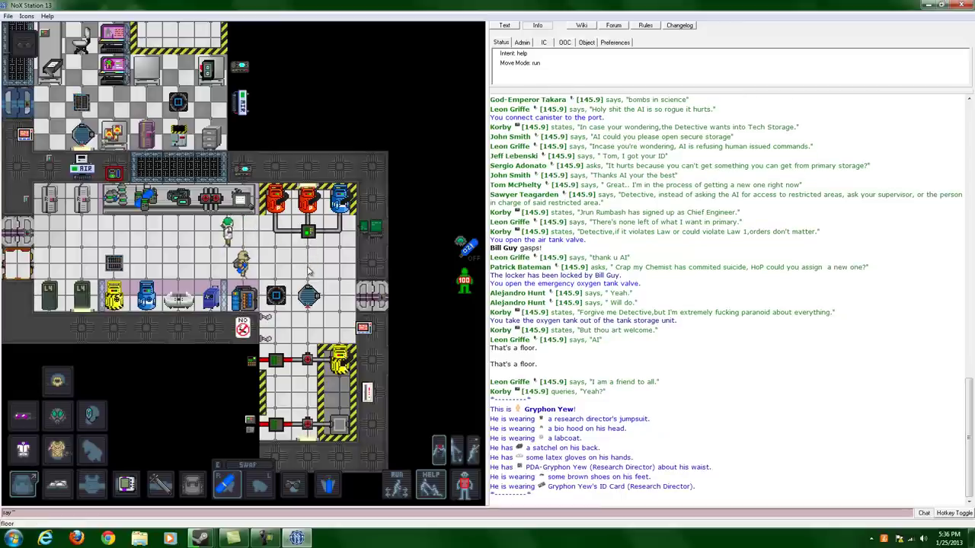
{"action": "key", "text": "Left"}
{"action": "key", "text": "Up"}
{"action": "key", "text": "Left"}
{"action": "key", "text": "Down"}
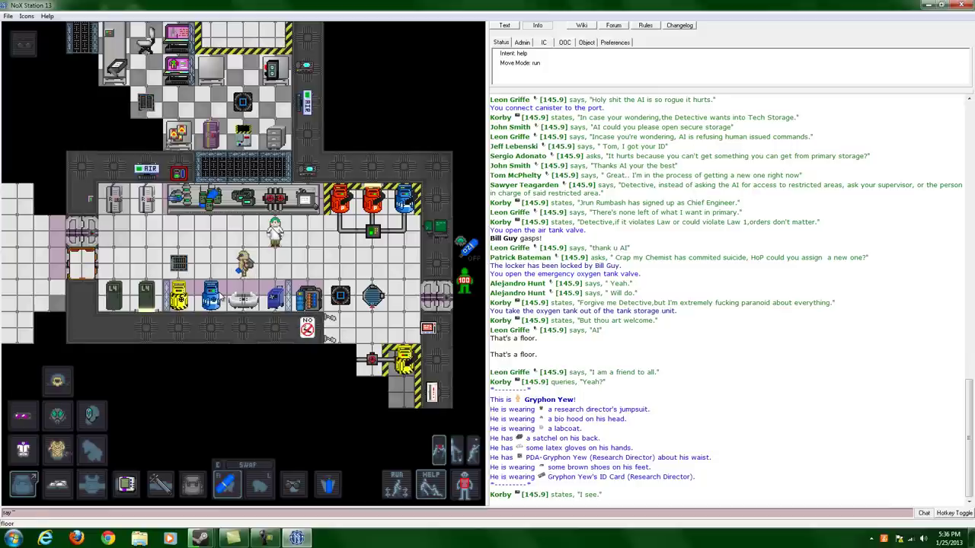
Open the O2 canister's release valve to start filling the oxygen tank to 1013.25 kPa.
{"action": "key", "text": "Left"}
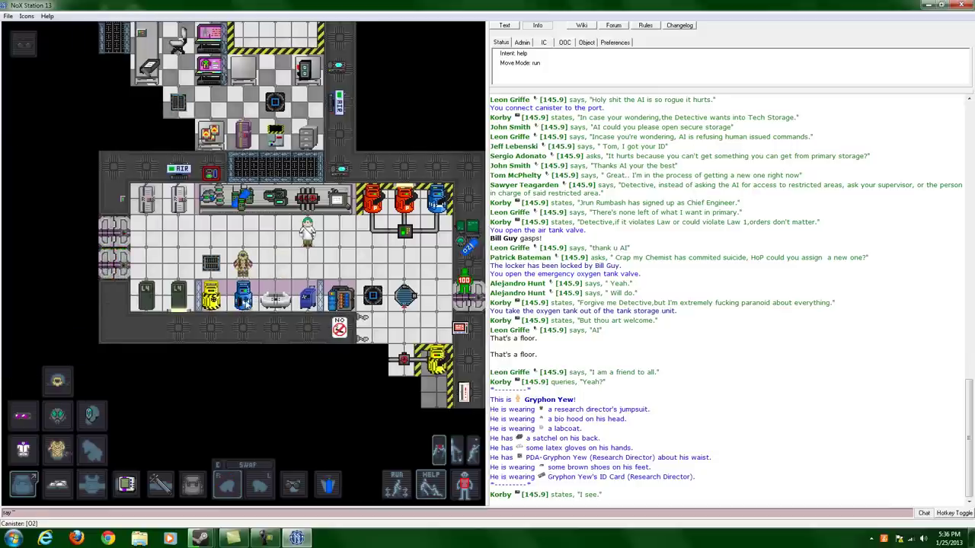
{"action": "left_click", "coordinate": [243, 300]}
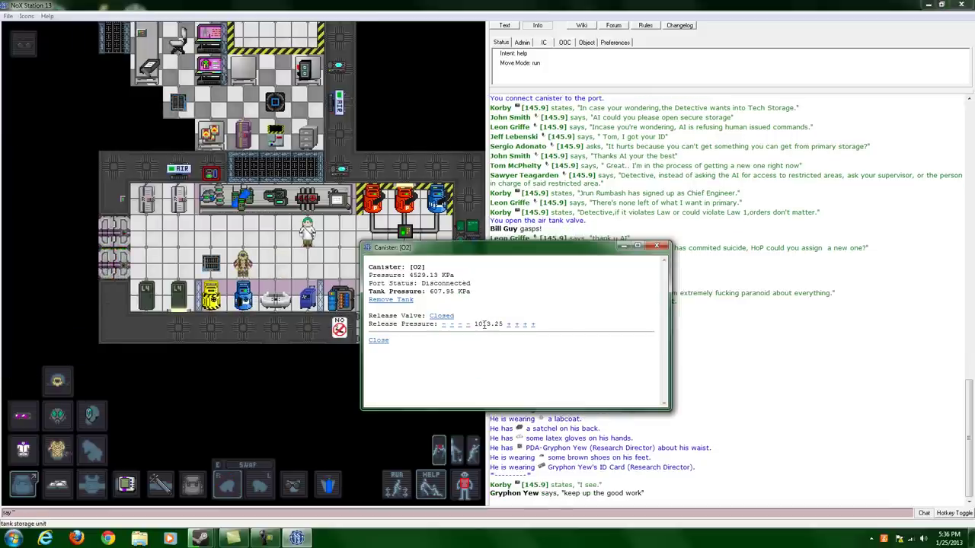
{"action": "left_click", "coordinate": [442, 316]}
{"action": "type", "text": "thank"}
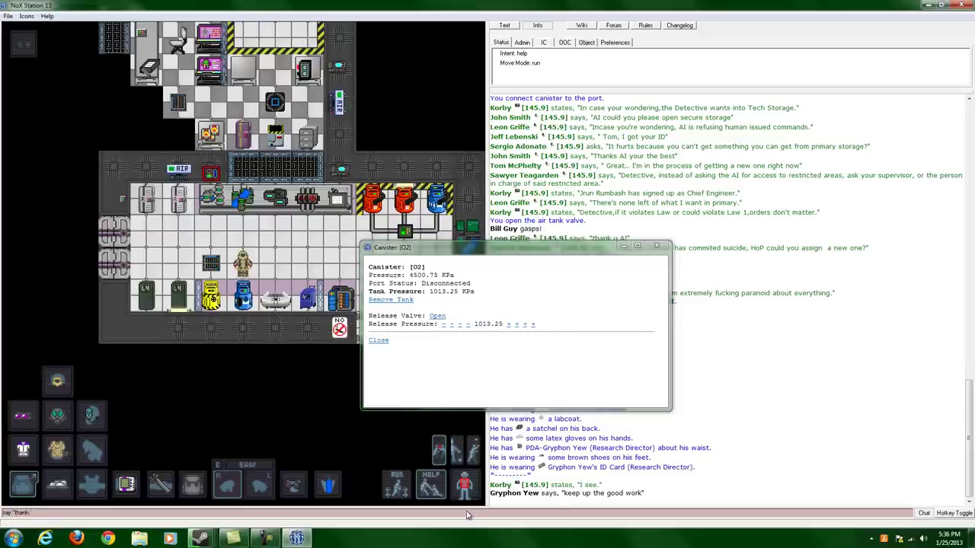
{"action": "type", "text": "s"}
{"action": "key", "text": "Return"}
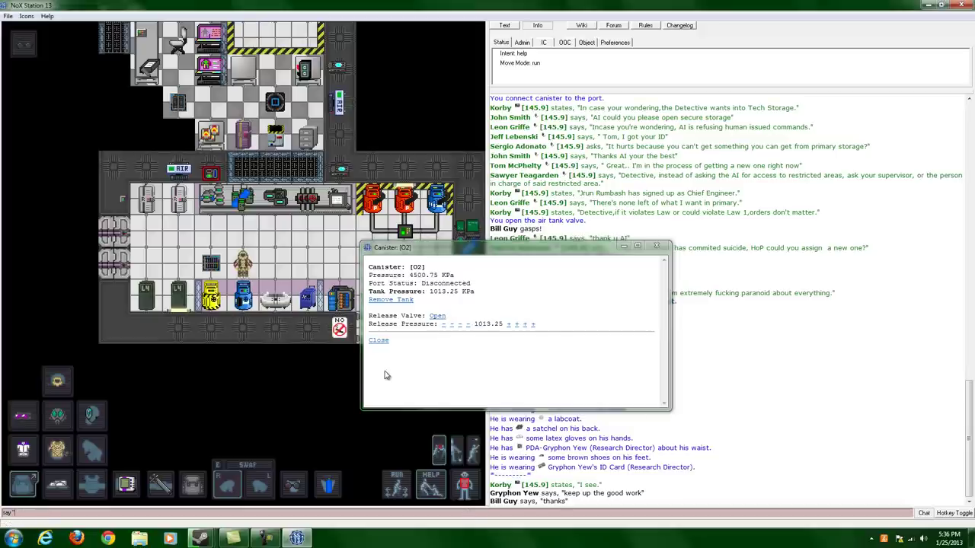
Close the canister valve, take out the filled tank, and step away.
{"action": "left_click", "coordinate": [438, 316]}
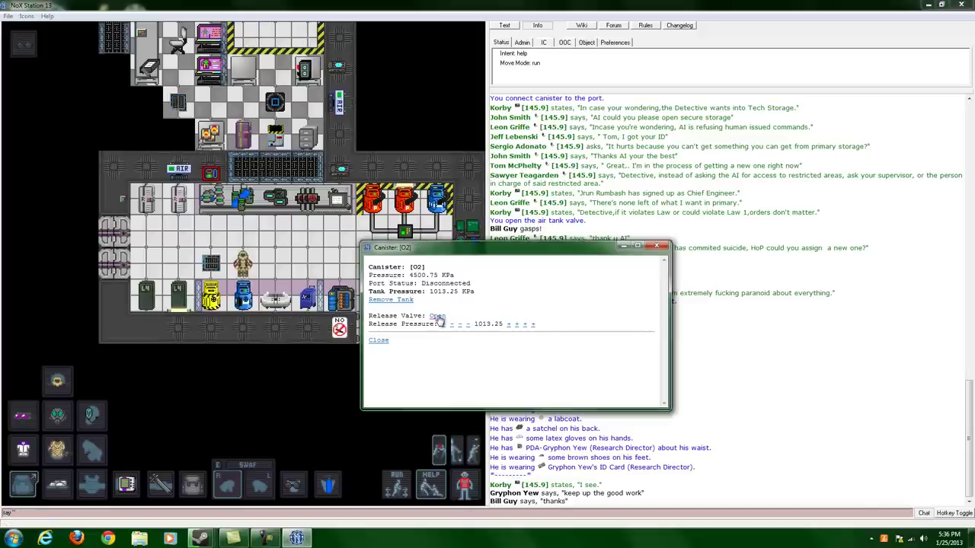
{"action": "left_click", "coordinate": [401, 300]}
{"action": "left_click", "coordinate": [656, 245]}
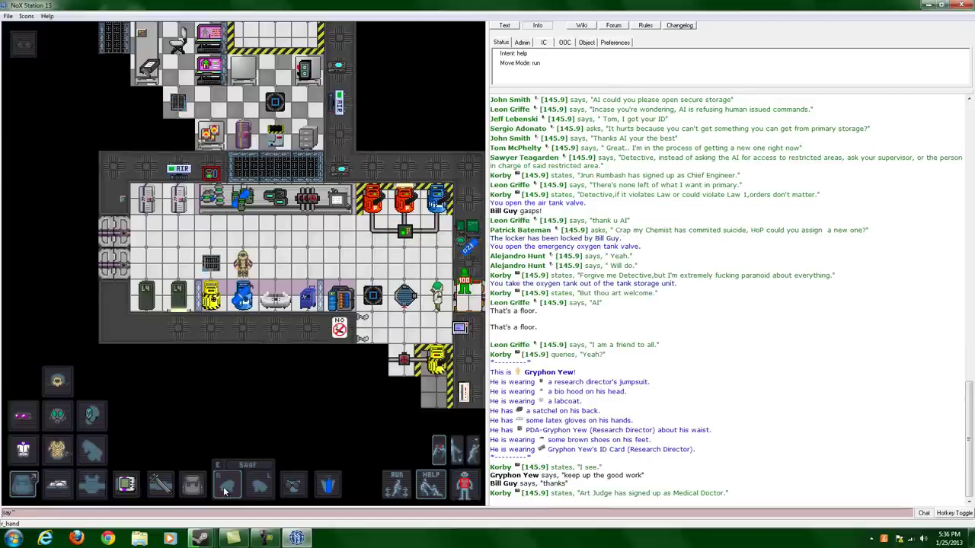
{"action": "key", "text": "Up"}
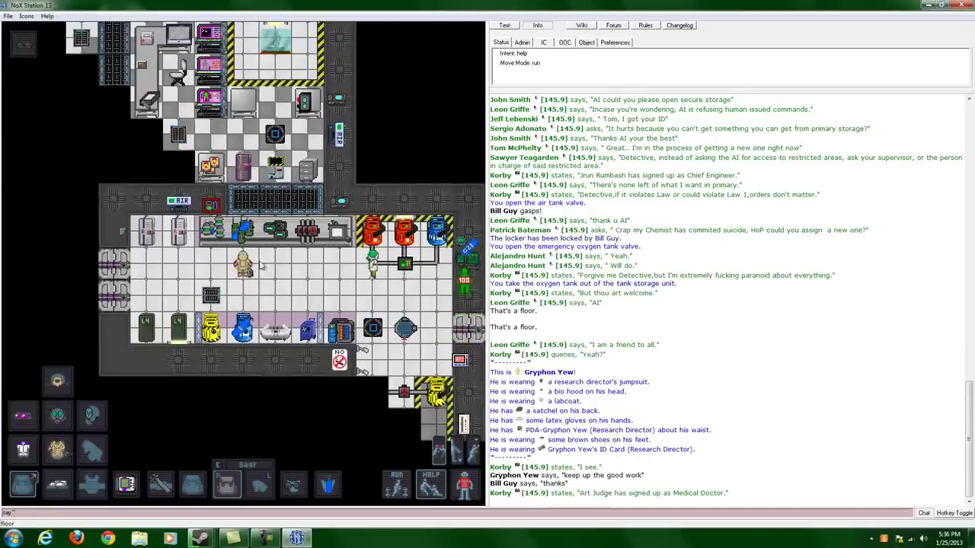
{"action": "key", "text": "Down"}
{"action": "key", "text": "Right"}
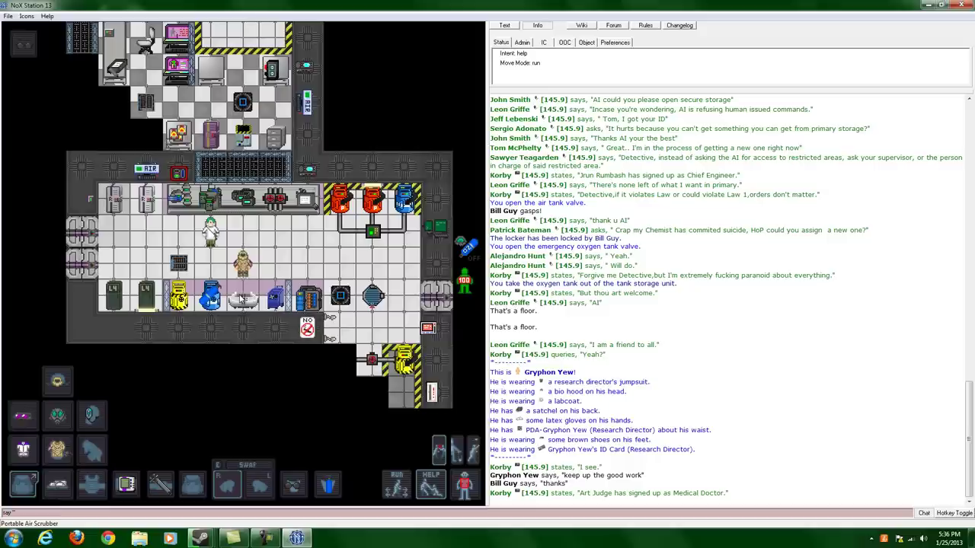
{"action": "key", "text": "Right"}
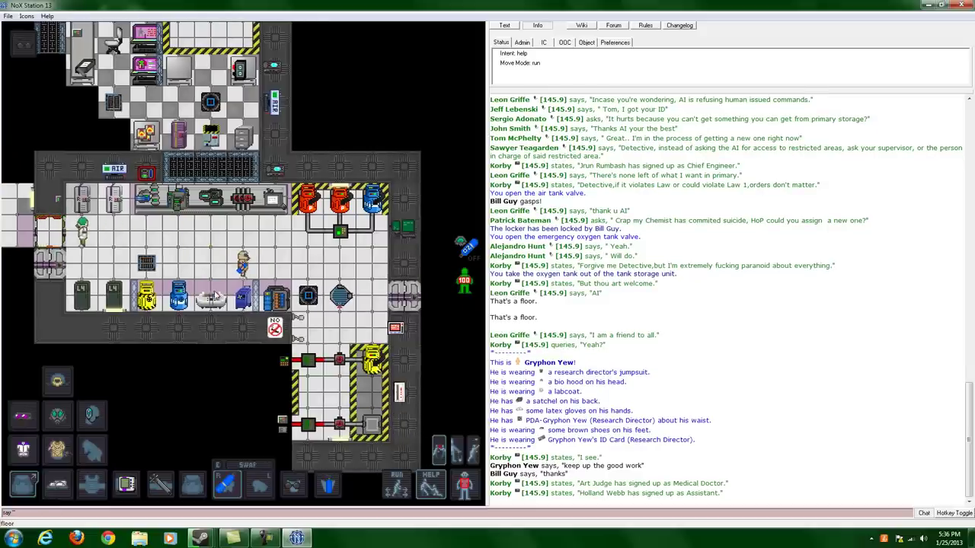
Lower the held tank's mask release pressure to 16 and open its mask valve.
{"action": "left_click", "coordinate": [225, 488]}
{"action": "double_click", "coordinate": [440, 237]}
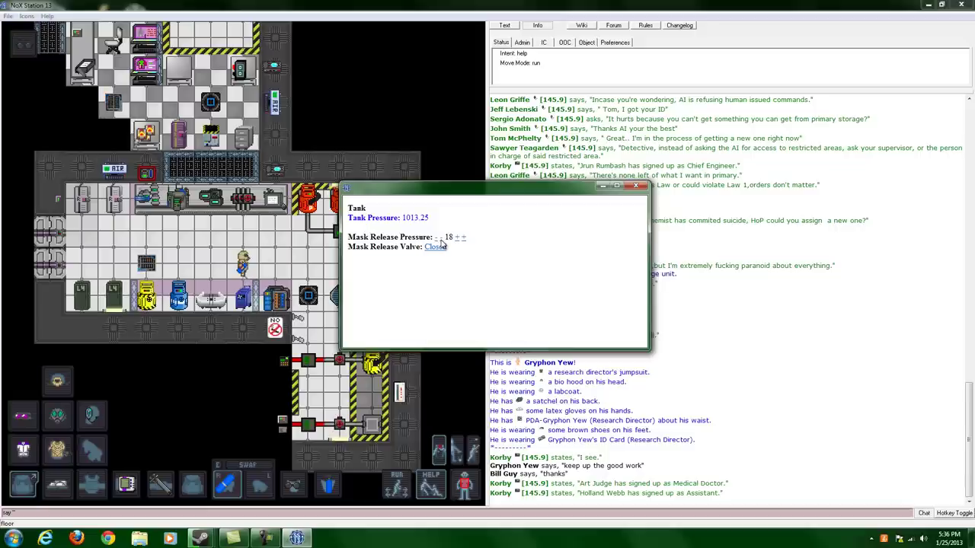
{"action": "left_click", "coordinate": [436, 246]}
{"action": "left_click", "coordinate": [636, 186]}
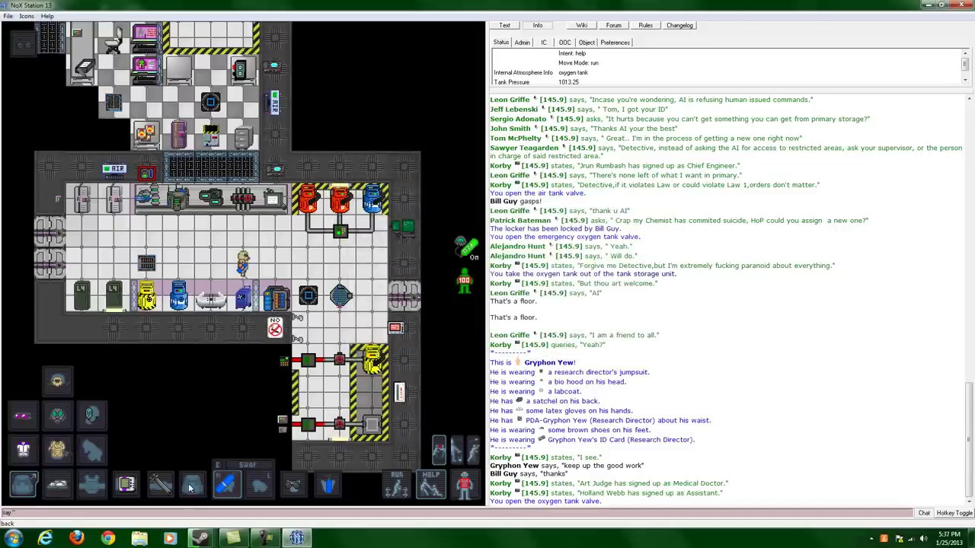
{"action": "key", "text": "Right"}
{"action": "key", "text": "Right"}
{"action": "key", "text": "Right"}
{"action": "key", "text": "Up"}
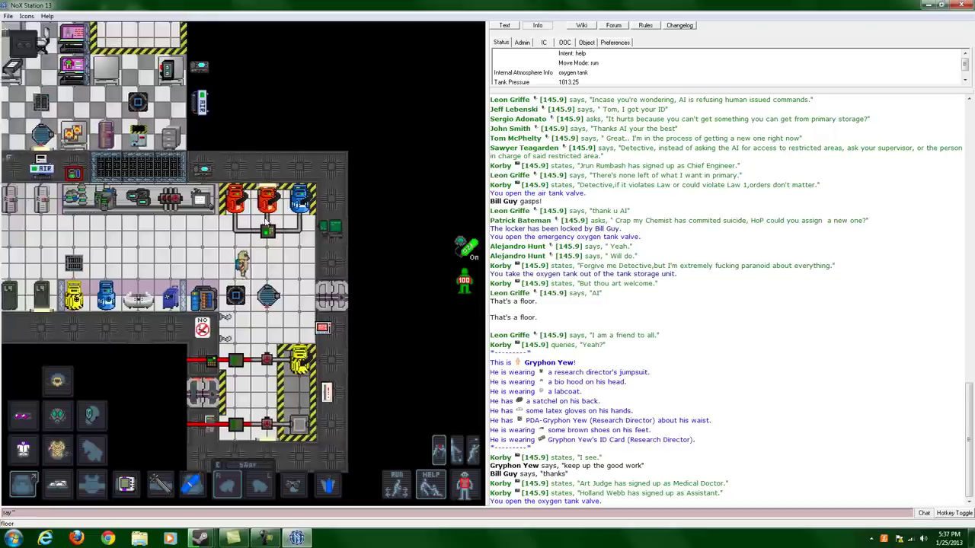
Scan the orange and blue canisters with the PDA: 4215.4 kPa, 33% oxygen, 66% plasma.
{"action": "left_click", "coordinate": [128, 487]}
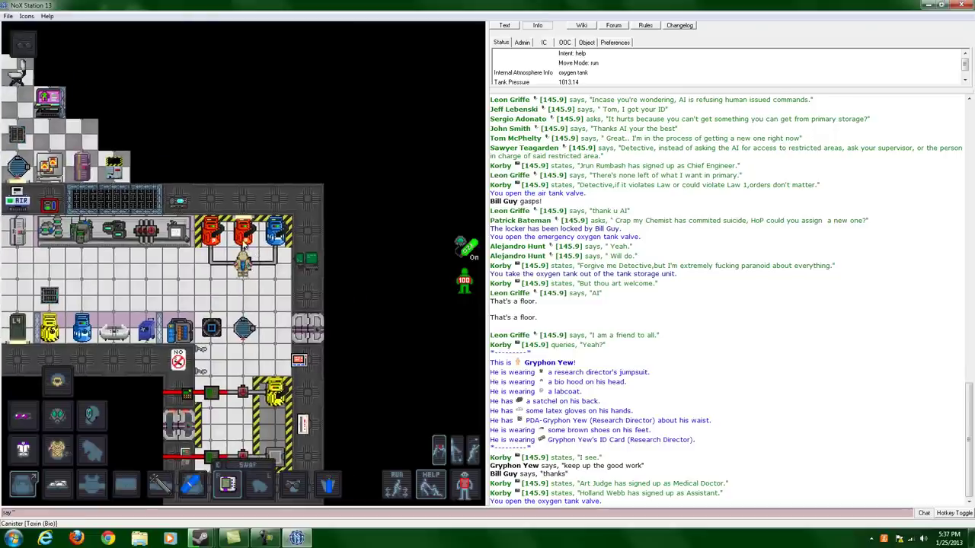
{"action": "left_click", "coordinate": [243, 232]}
{"action": "key", "text": "Right"}
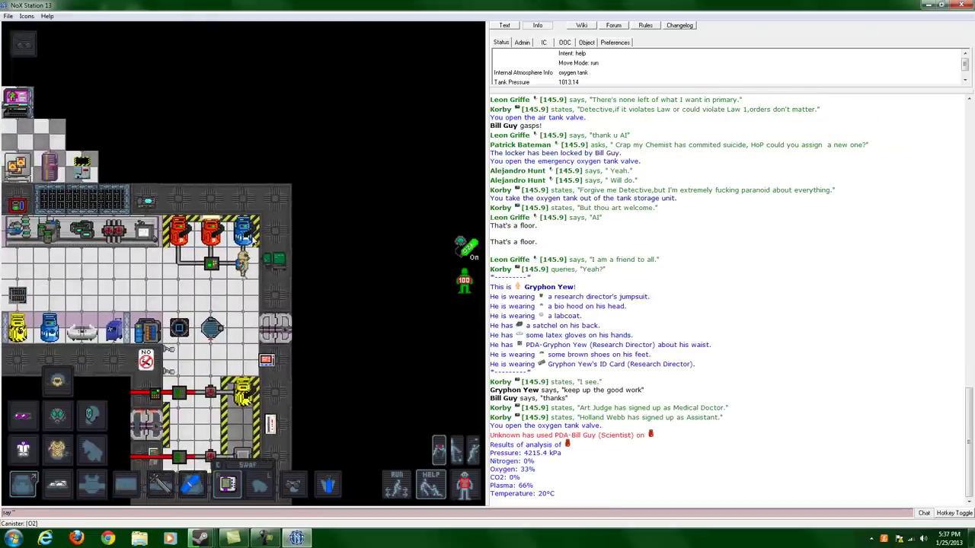
{"action": "left_click", "coordinate": [245, 237]}
{"action": "key", "text": "Left"}
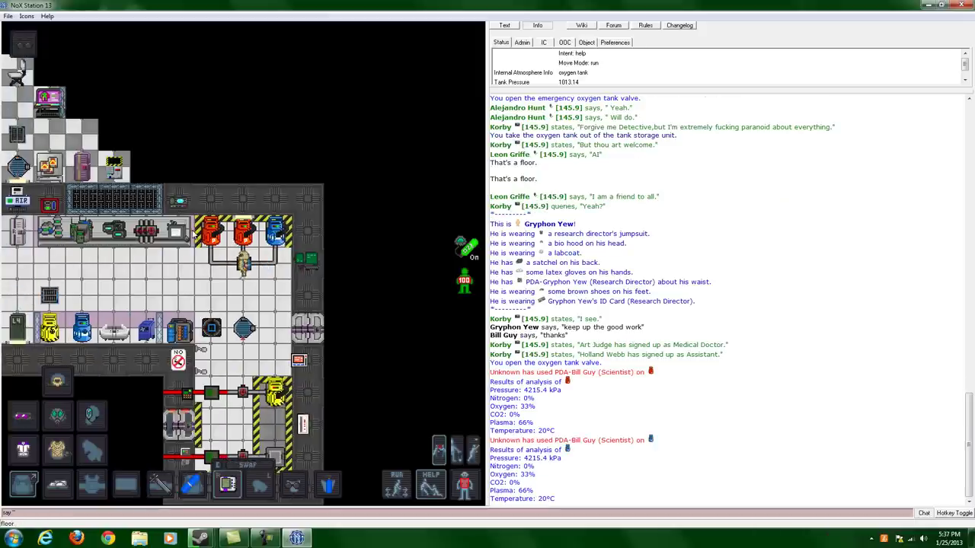
{"action": "left_click", "coordinate": [215, 242]}
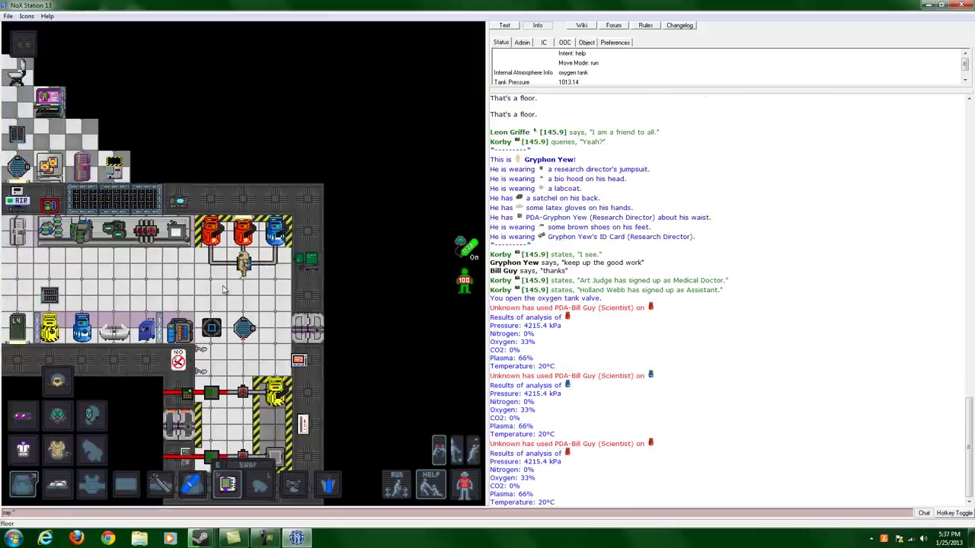
{"action": "key", "text": "Down"}
{"action": "left_click", "coordinate": [149, 489]}
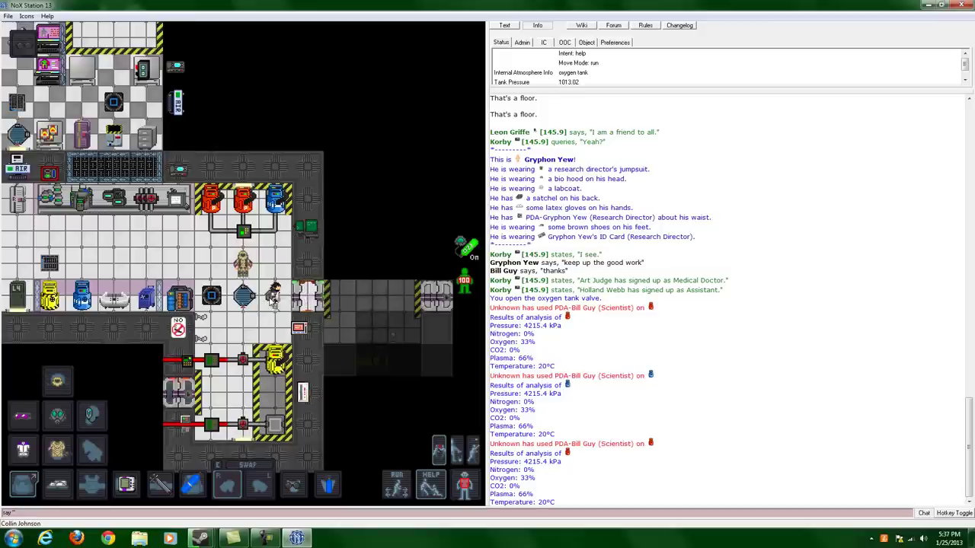
Examine the nearby scientist and review the Toxin (Bio) and O2 canister controls.
{"action": "left_click", "coordinate": [275, 300], "text": "shift"}
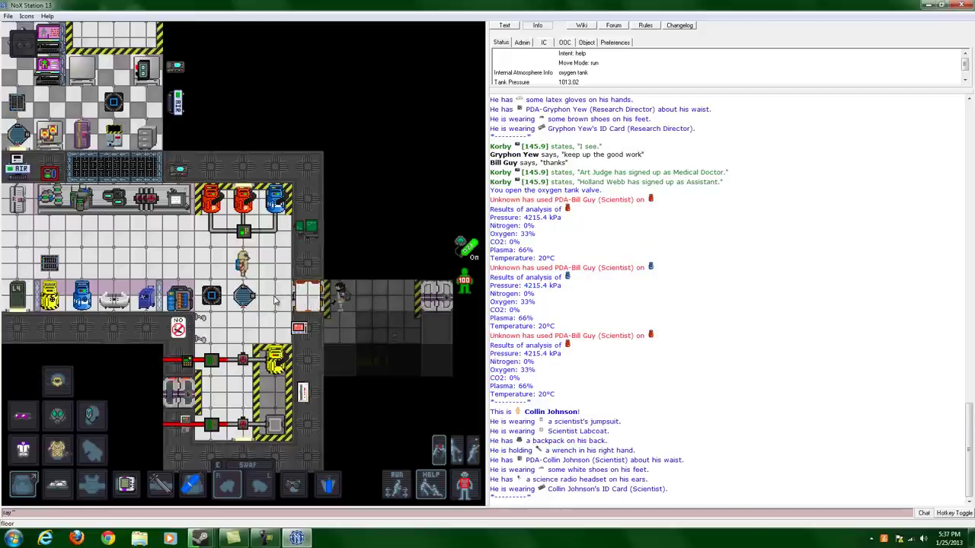
{"action": "key", "text": "Up"}
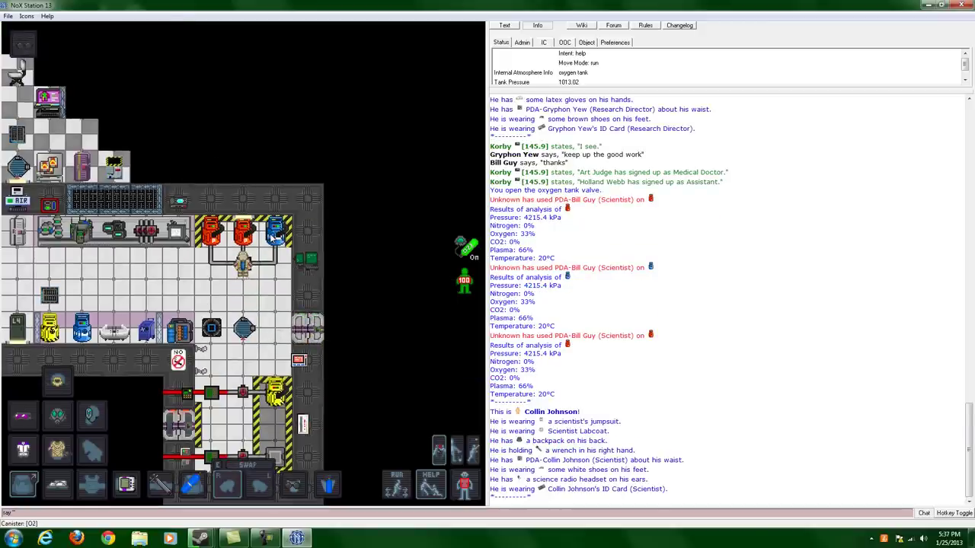
{"action": "left_click", "coordinate": [244, 234]}
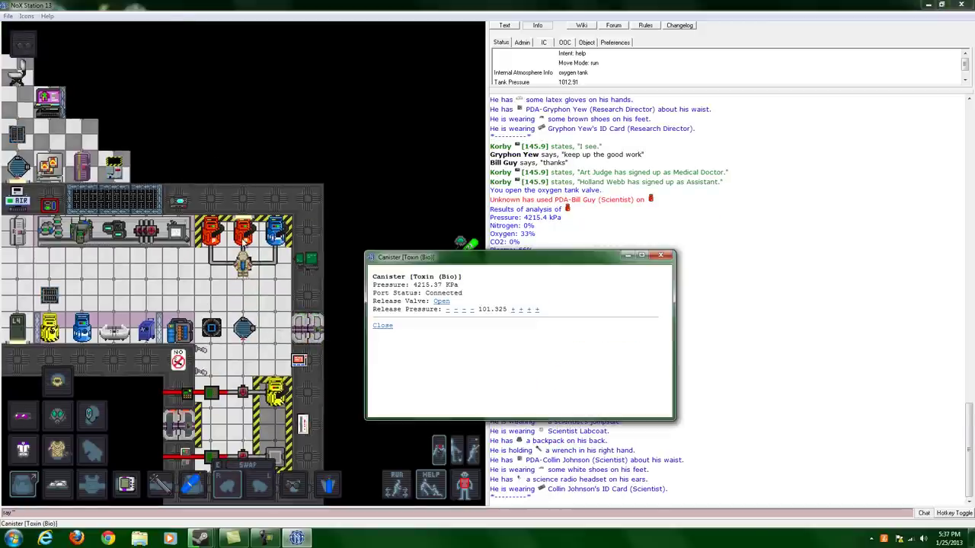
{"action": "left_click", "coordinate": [659, 257]}
{"action": "left_click", "coordinate": [280, 245]}
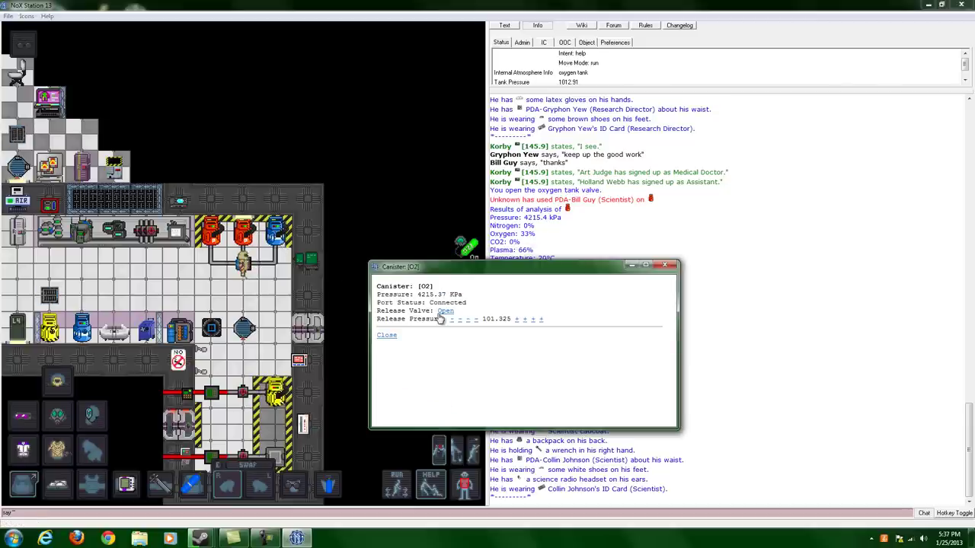
{"action": "left_click", "coordinate": [386, 335]}
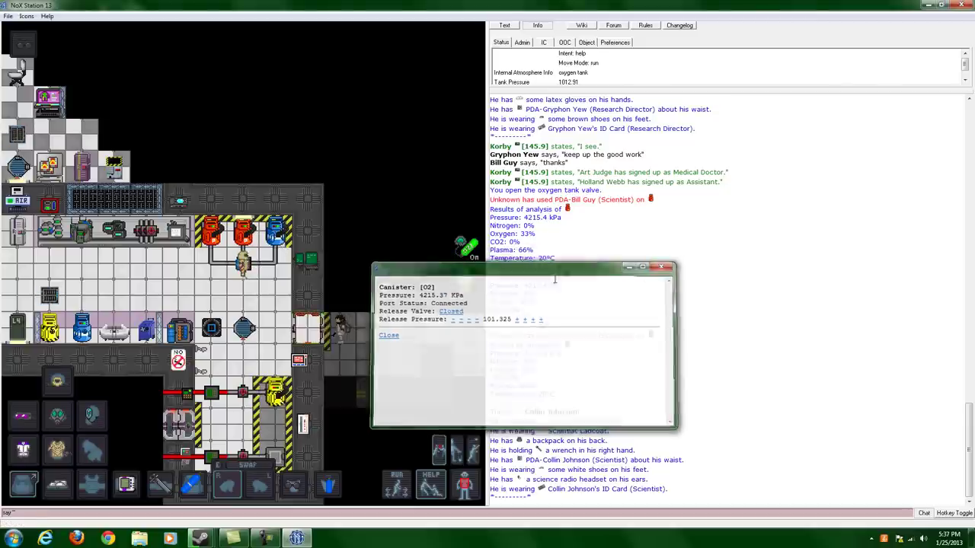
Close the Toxin (Bio) canister's valve and take the wrench.
{"action": "left_click", "coordinate": [215, 238]}
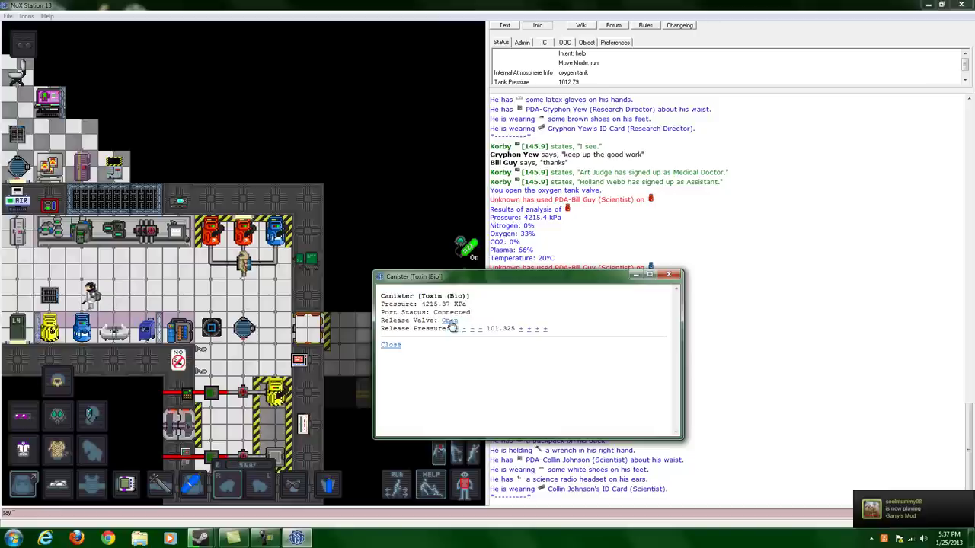
{"action": "left_click", "coordinate": [669, 275]}
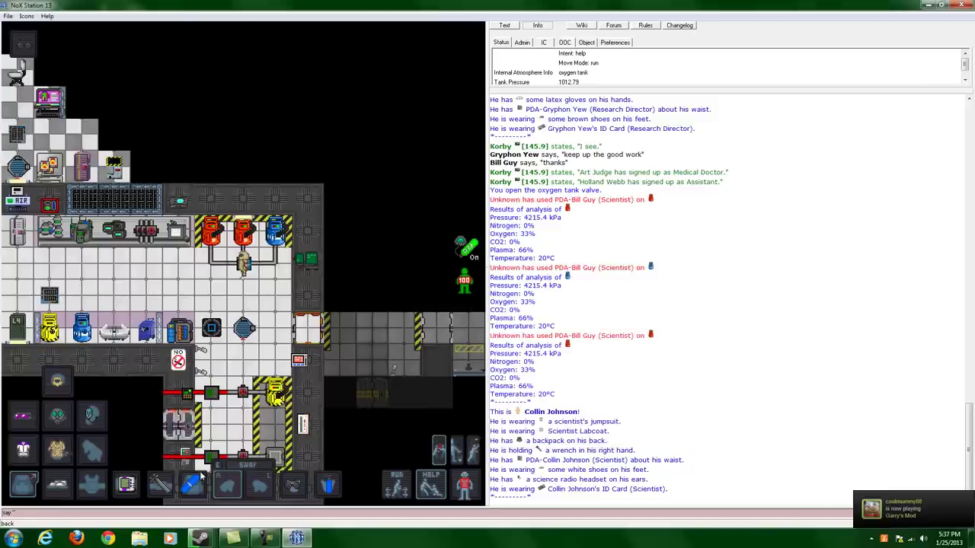
{"action": "left_click", "coordinate": [160, 487]}
Disconnect the O2 canister with the wrench and haul it south toward the chamber.
{"action": "left_click", "coordinate": [307, 327]}
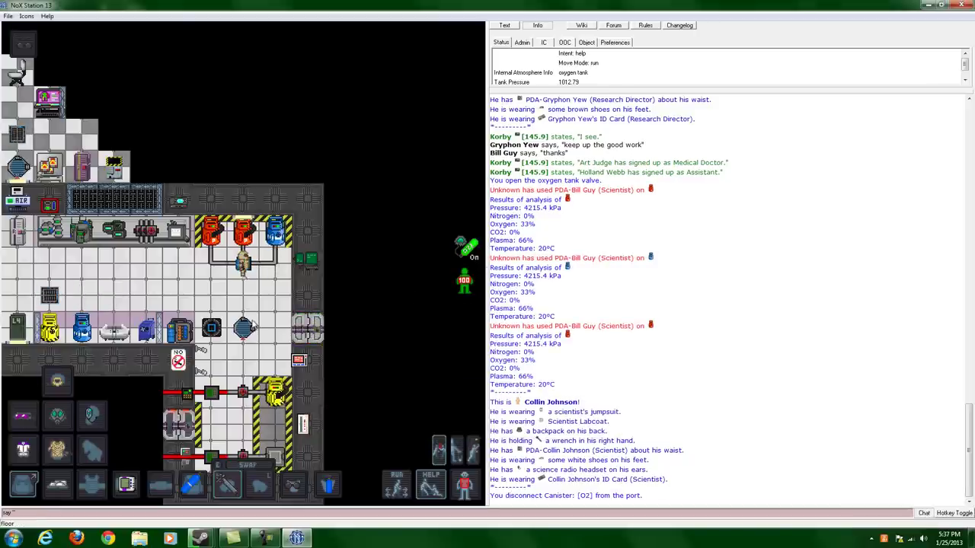
{"action": "left_click", "coordinate": [162, 486]}
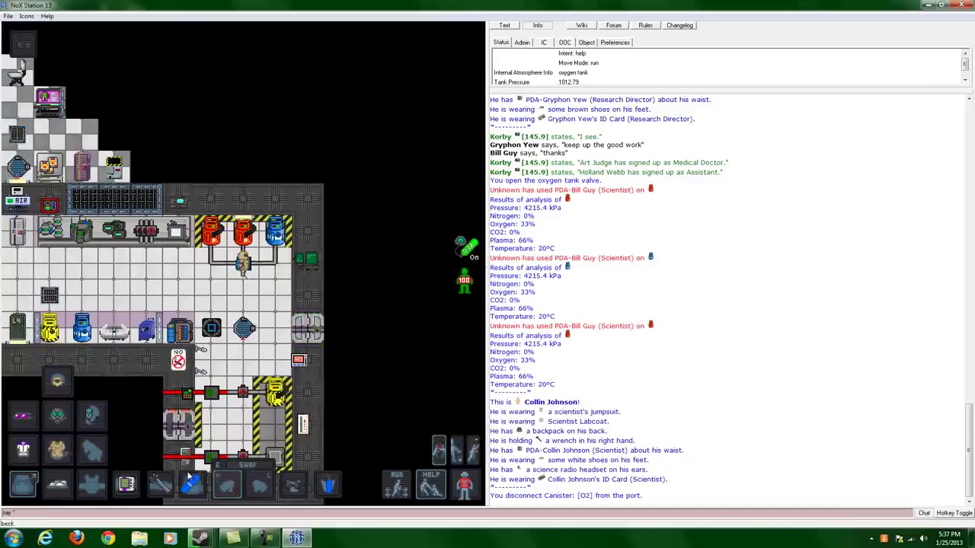
{"action": "left_click", "coordinate": [276, 232], "text": "ctrl"}
{"action": "key", "text": "Down"}
{"action": "key", "text": "Down"}
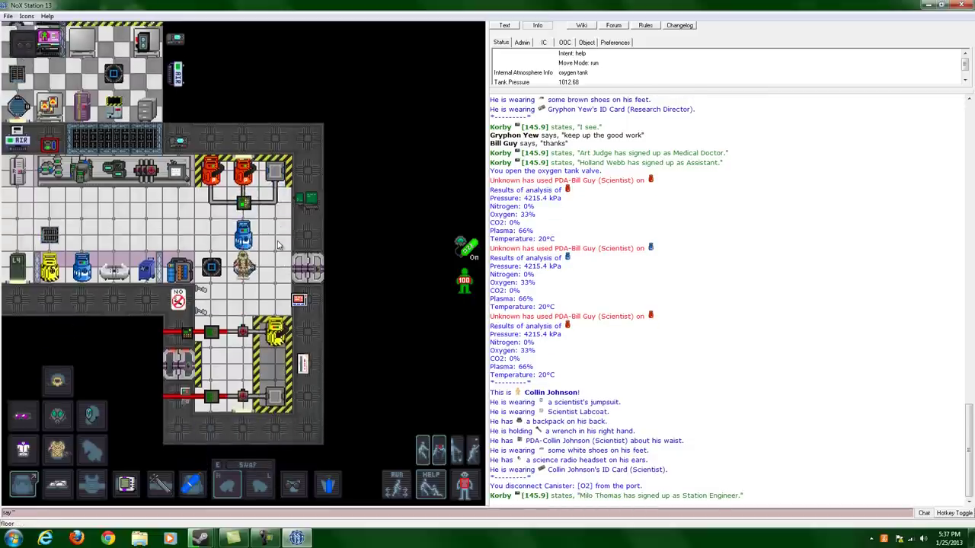
{"action": "key", "text": "Down"}
{"action": "key", "text": "Down"}
{"action": "key", "text": "Down"}
{"action": "key", "text": "Down"}
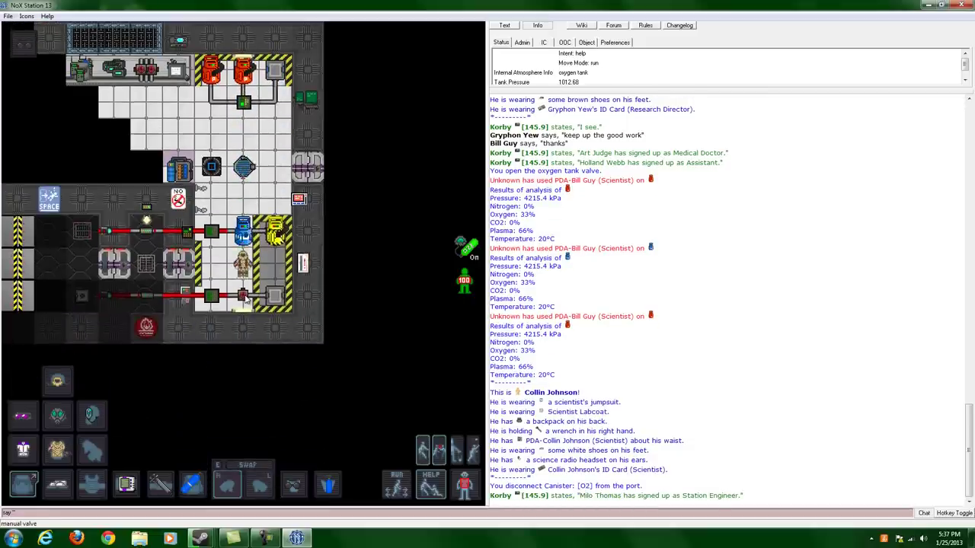
{"action": "key", "text": "Down"}
Wrench the oxygen canister onto the lower connector port.
{"action": "key", "text": "Left"}
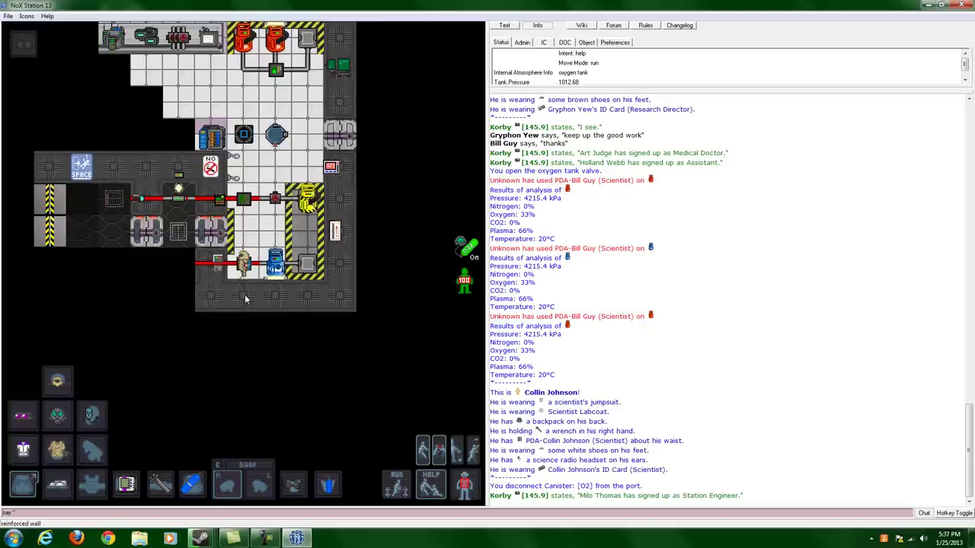
{"action": "left_click", "coordinate": [159, 484]}
{"action": "key", "text": "Right"}
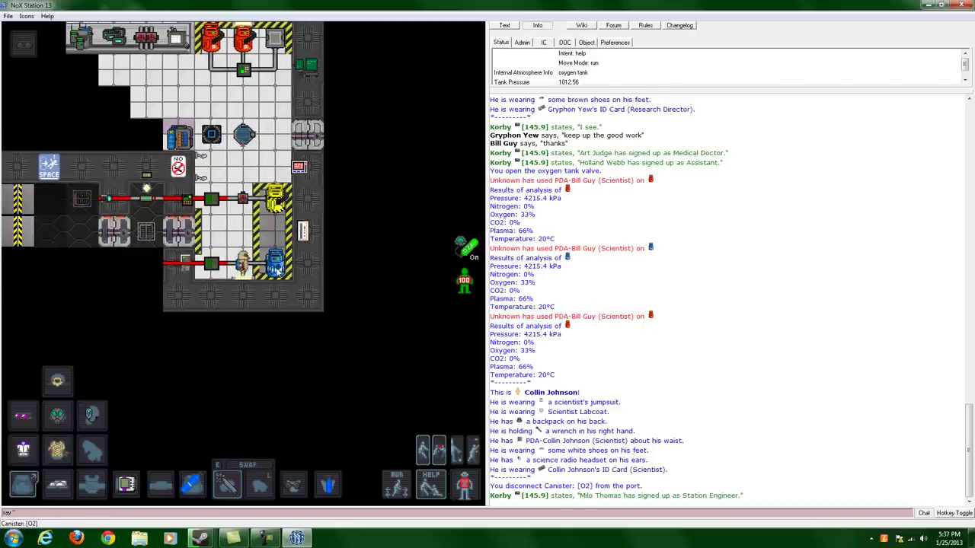
{"action": "left_click", "coordinate": [276, 269]}
Stow the wrench and bring up the airlock control console showing 101.3 kPa.
{"action": "key", "text": "Up"}
{"action": "key", "text": "Left"}
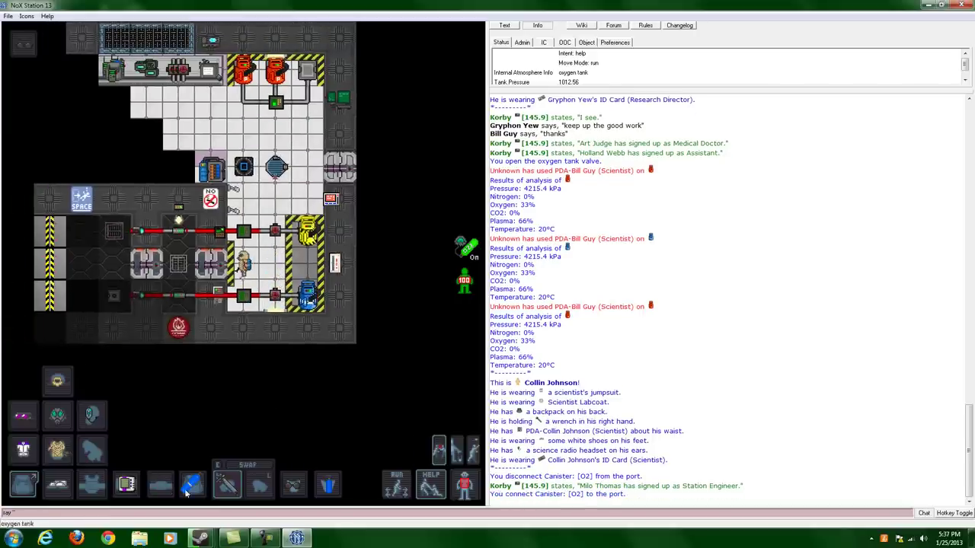
{"action": "left_click", "coordinate": [161, 484]}
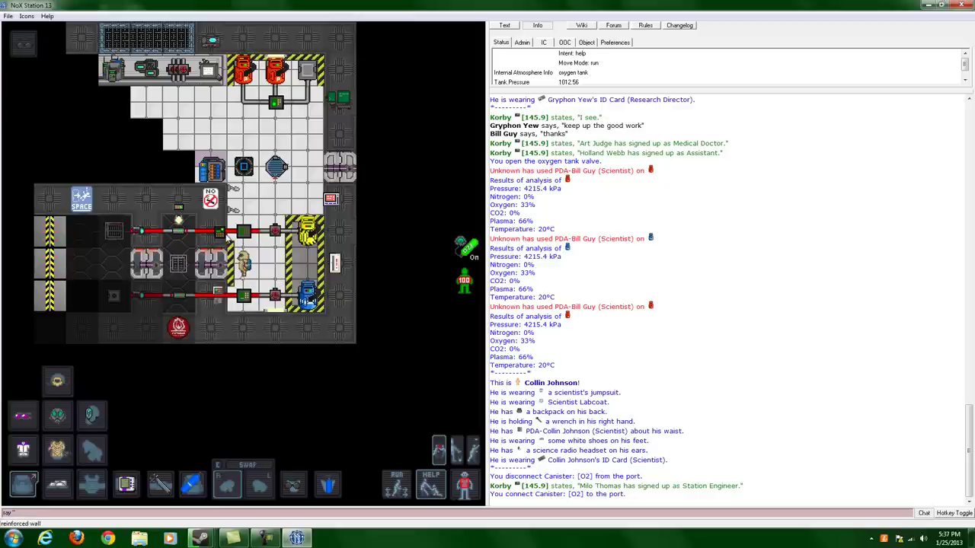
{"action": "left_click", "coordinate": [220, 236]}
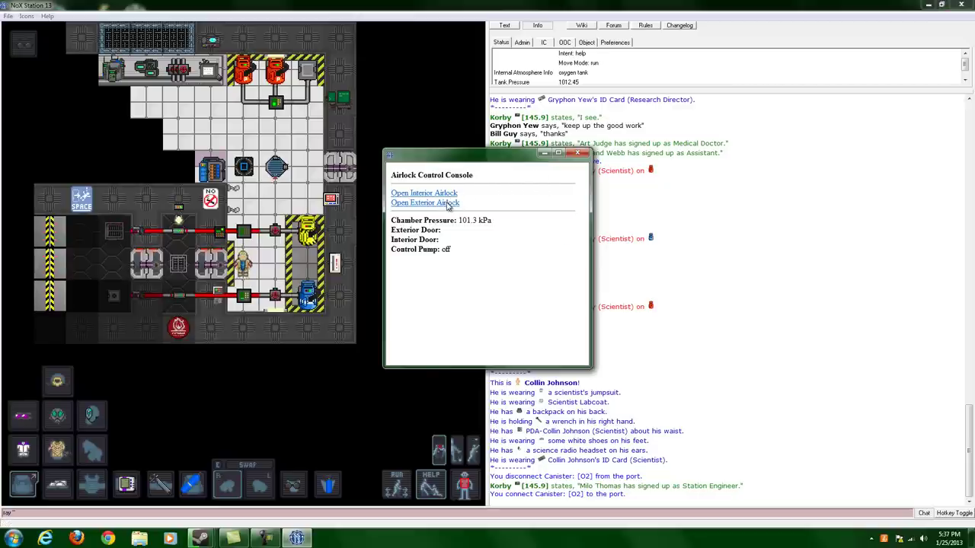
Start the chamber cycling with 'Open Exterior Airlock' and monitor it down to 5.6 kPa.
{"action": "left_click", "coordinate": [448, 203]}
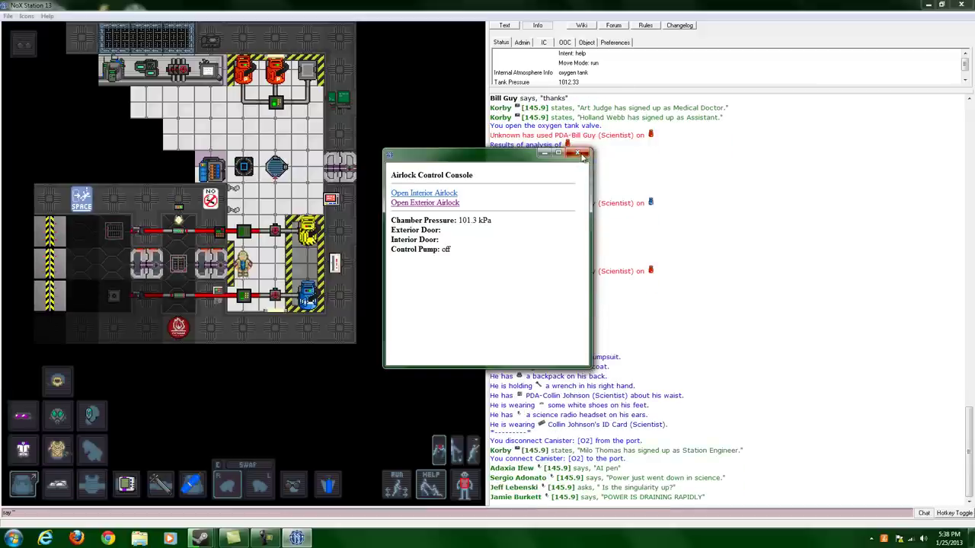
{"action": "left_click", "coordinate": [578, 153]}
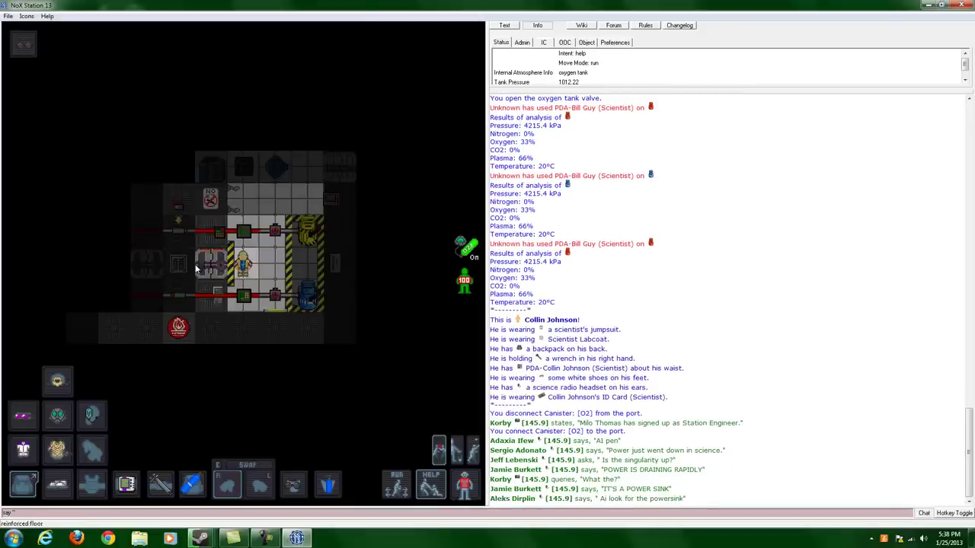
{"action": "key", "text": "Right"}
{"action": "key", "text": "Left"}
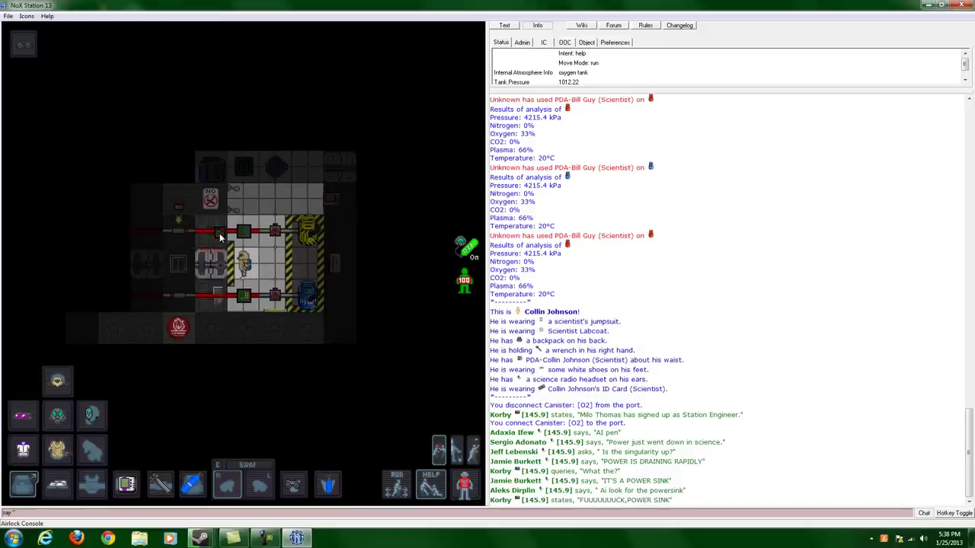
{"action": "left_click", "coordinate": [219, 233]}
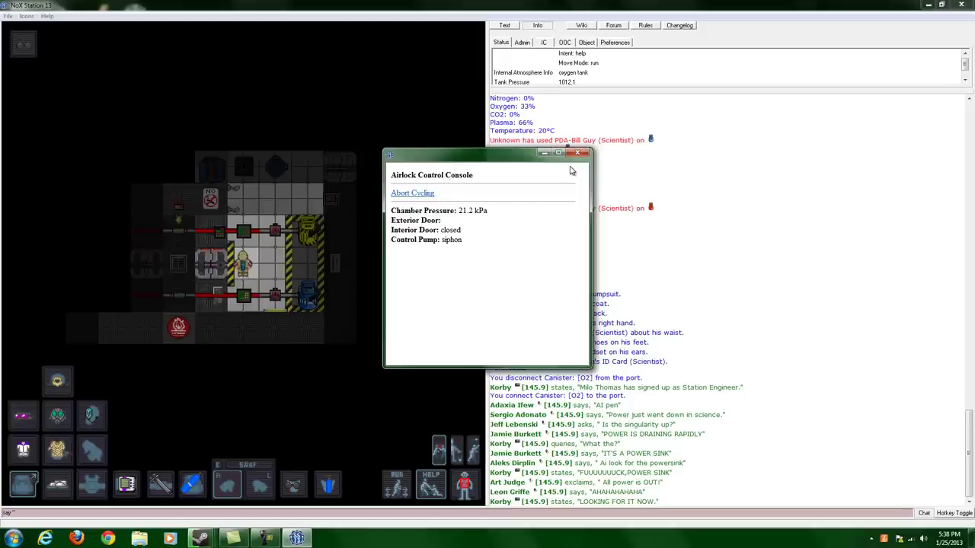
{"action": "left_click", "coordinate": [577, 153]}
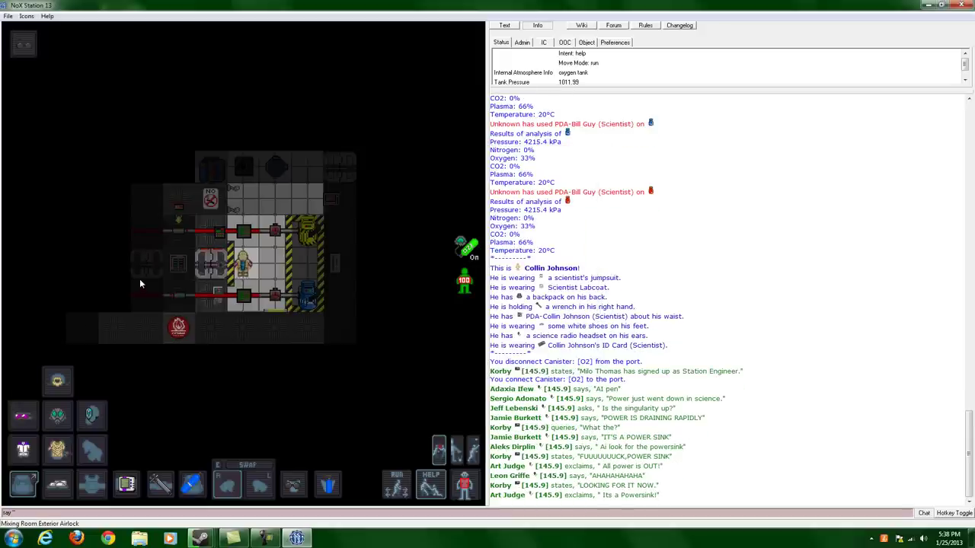
{"action": "left_click", "coordinate": [223, 232]}
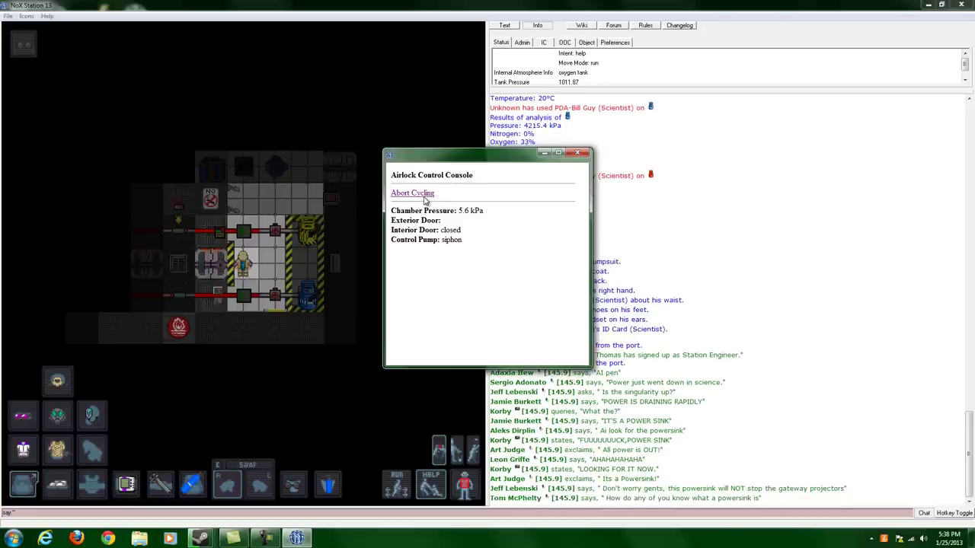
Recheck the airlock console's chamber pressure, now about 4.5 kPa.
{"action": "left_click", "coordinate": [577, 153]}
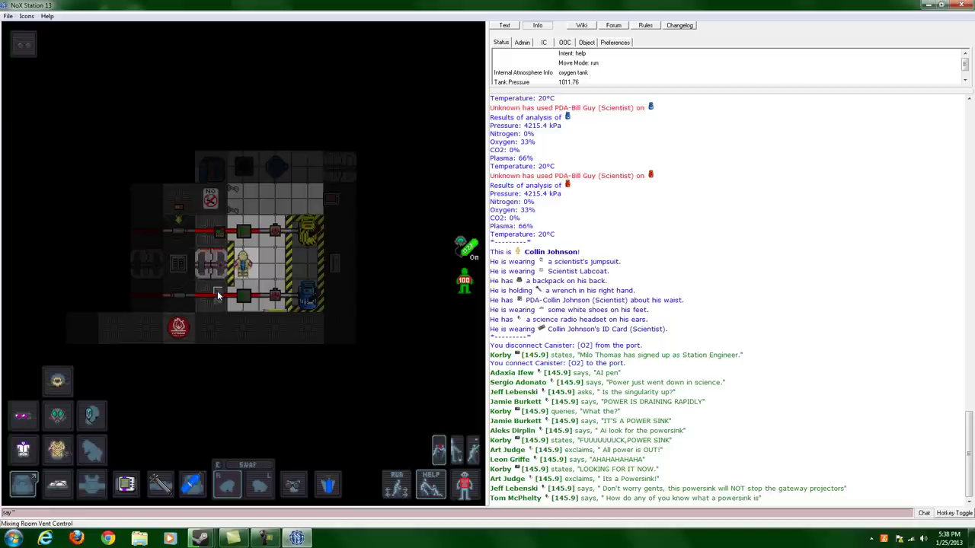
{"action": "key", "text": "Down"}
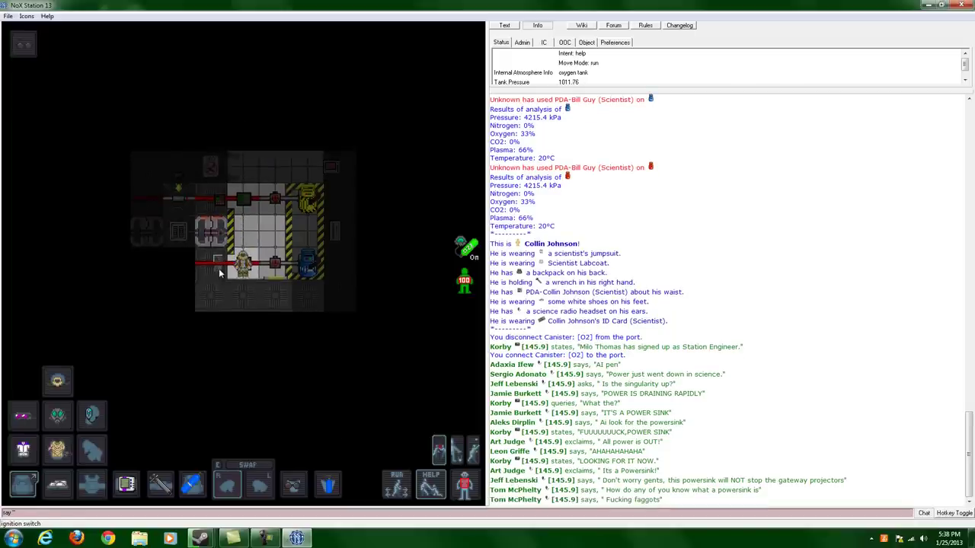
{"action": "key", "text": "Up"}
{"action": "key", "text": "Up"}
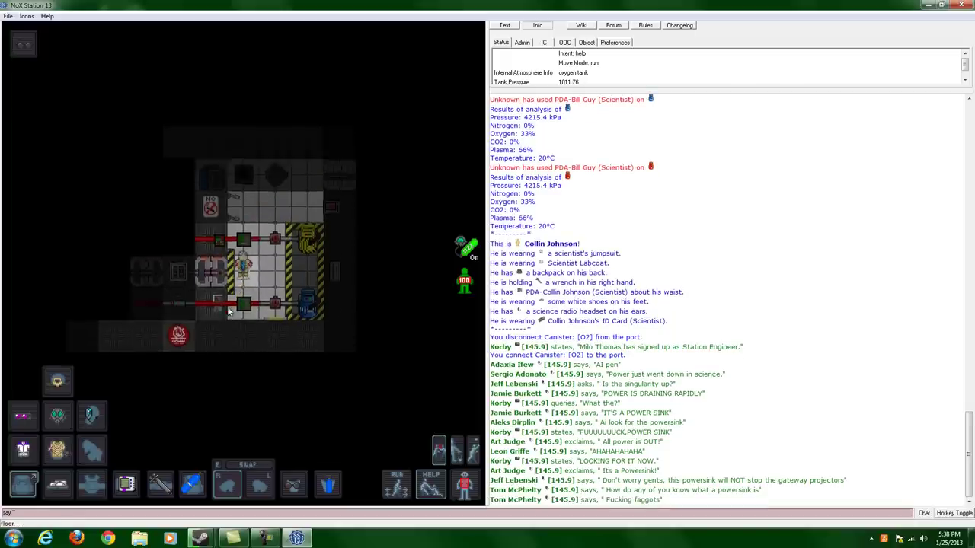
{"action": "key", "text": "Down"}
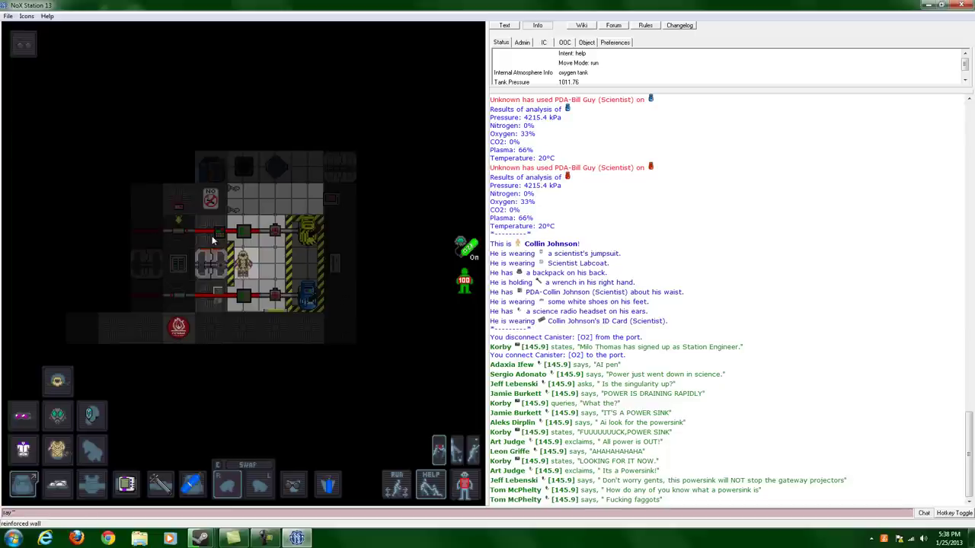
{"action": "left_click", "coordinate": [219, 237]}
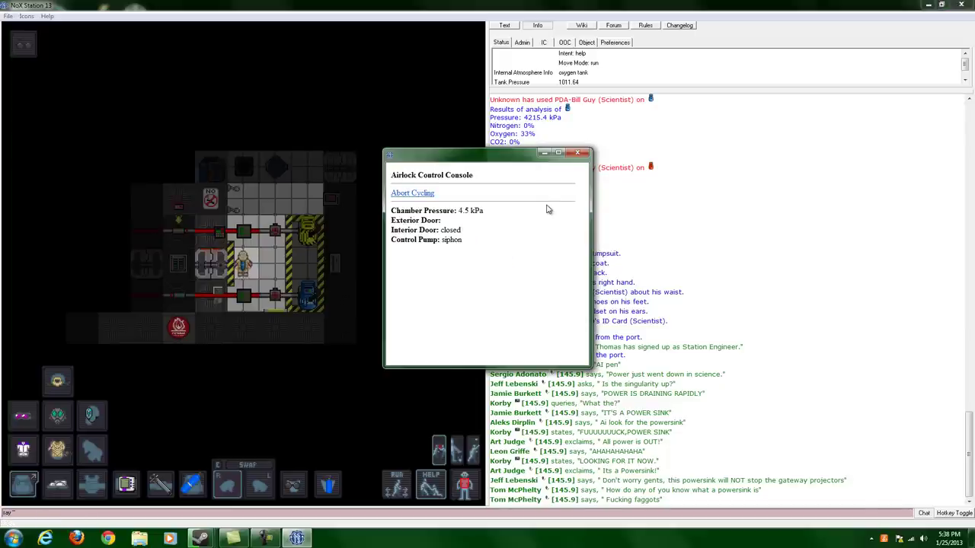
{"action": "left_click", "coordinate": [578, 153]}
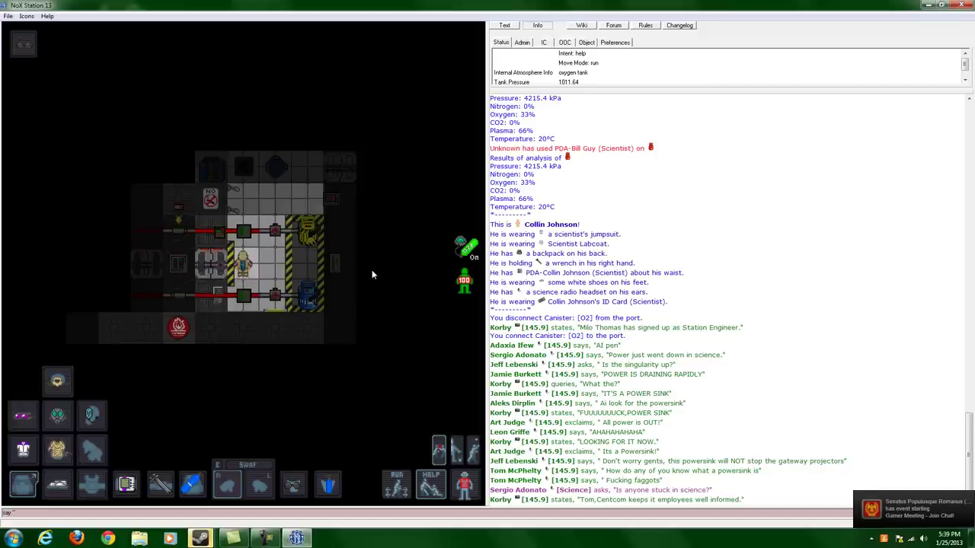
Walk north into the mixing room and reply on the science radio.
{"action": "key", "text": "Right"}
{"action": "key", "text": "Up"}
{"action": "key", "text": "Up"}
{"action": "key", "text": "Up"}
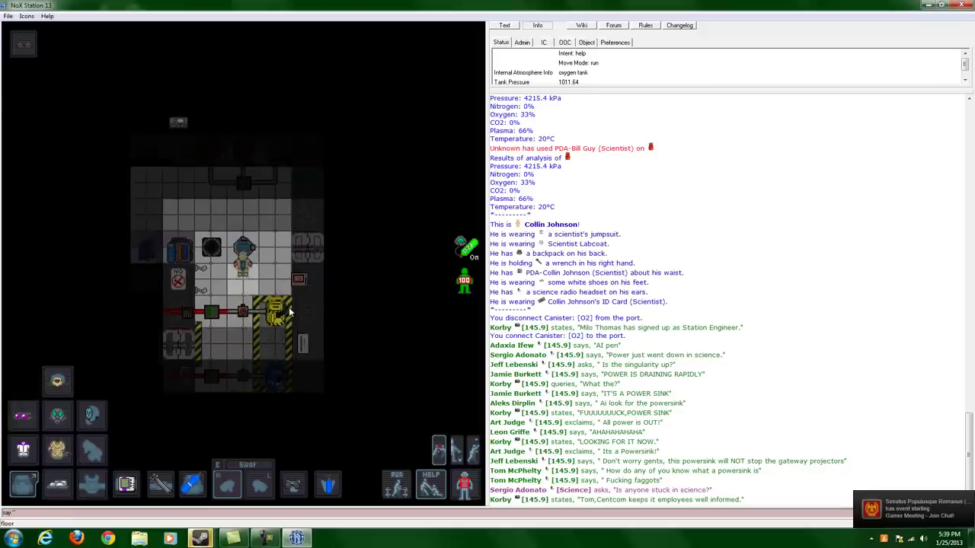
{"action": "key", "text": "Up"}
{"action": "key", "text": "Up"}
{"action": "key", "text": "Up"}
{"action": "key", "text": "Left"}
{"action": "key", "text": "Left"}
{"action": "key", "text": "Left"}
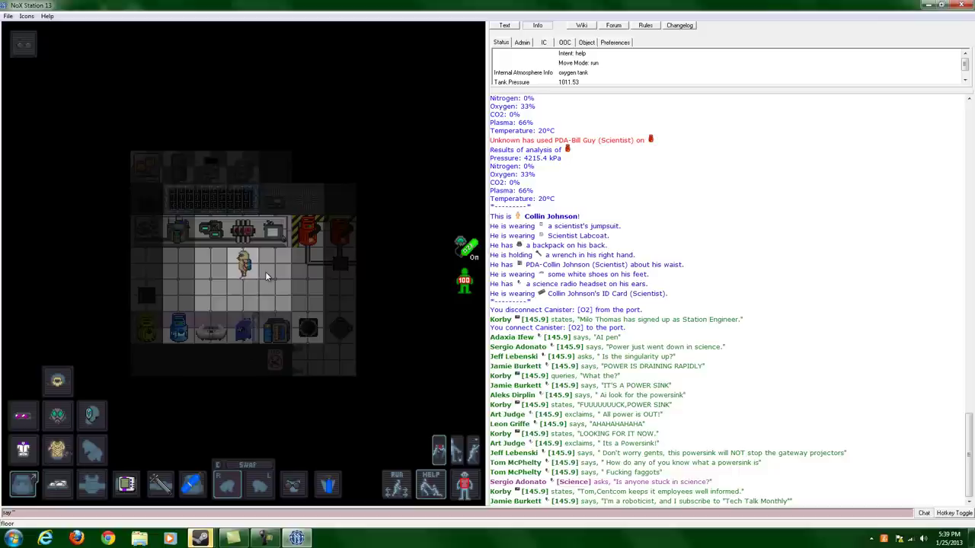
{"action": "key", "text": "Down"}
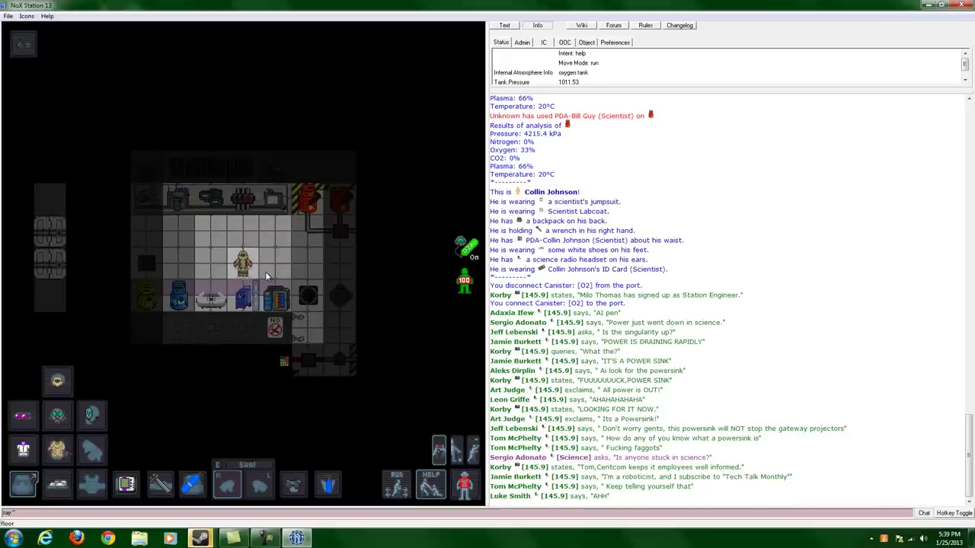
{"action": "key", "text": "Left"}
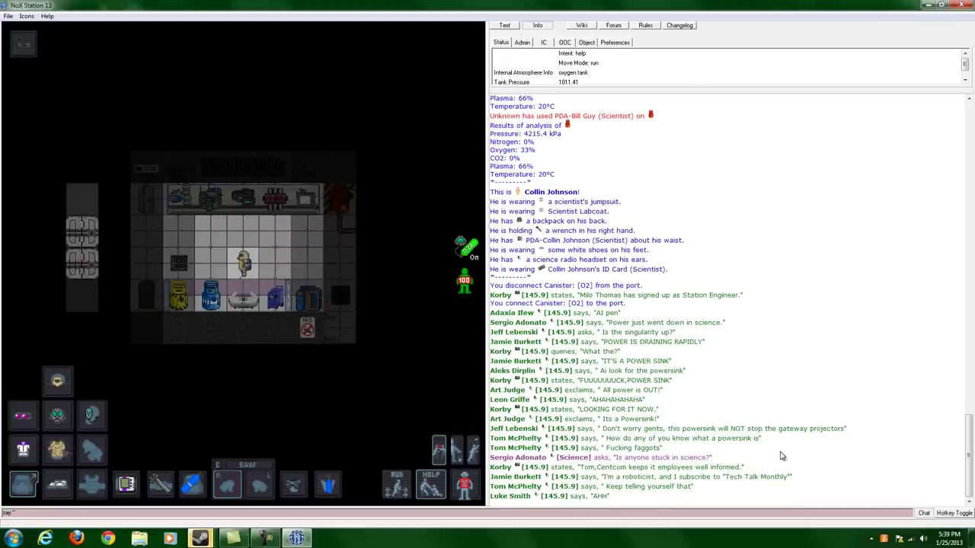
{"action": "key", "text": "Right"}
{"action": "key", "text": "Right"}
{"action": "key", "text": "Right"}
{"action": "key", "text": "Right"}
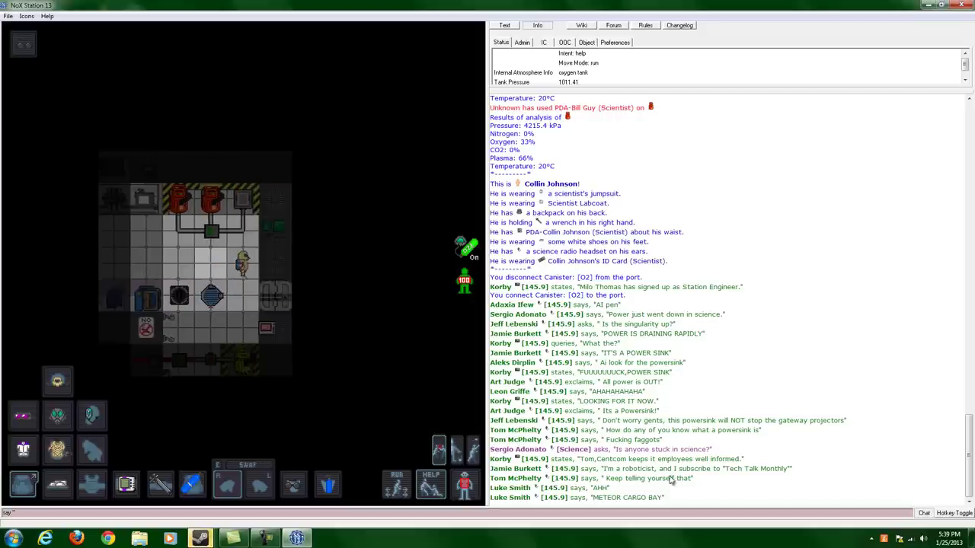
{"action": "key", "text": "Down"}
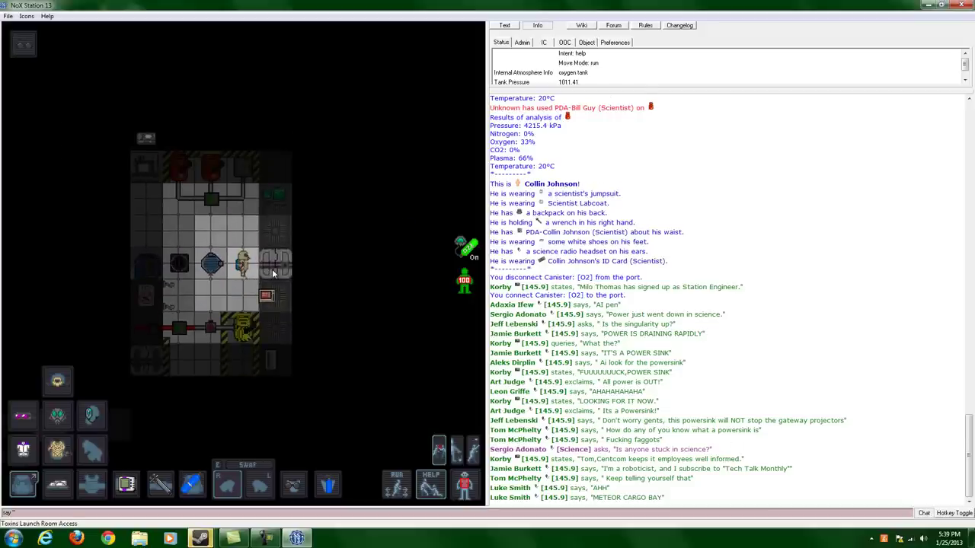
{"action": "key", "text": "Left"}
{"action": "key", "text": "Return"}
Nudge the canister into a new position and walk back south to the airlock console.
{"action": "key", "text": "Left"}
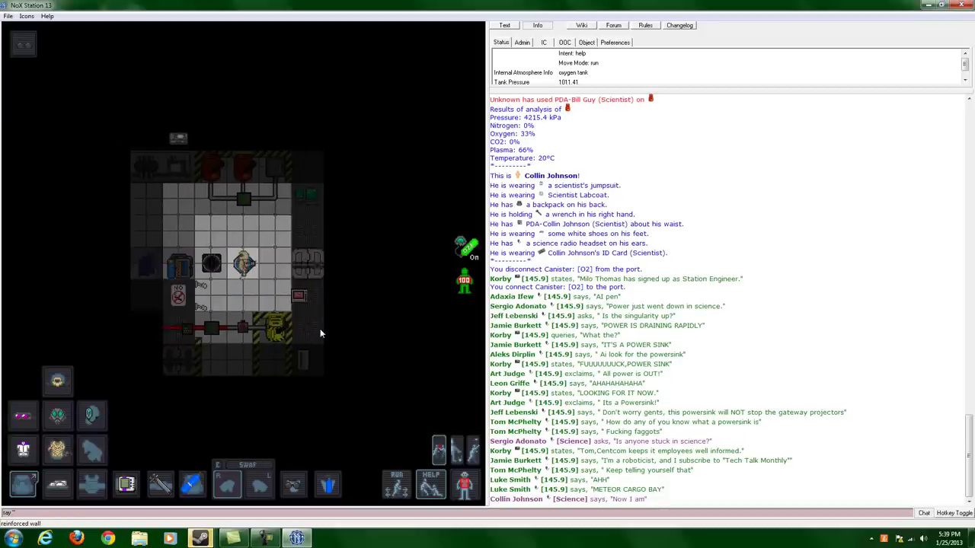
{"action": "key", "text": "Down"}
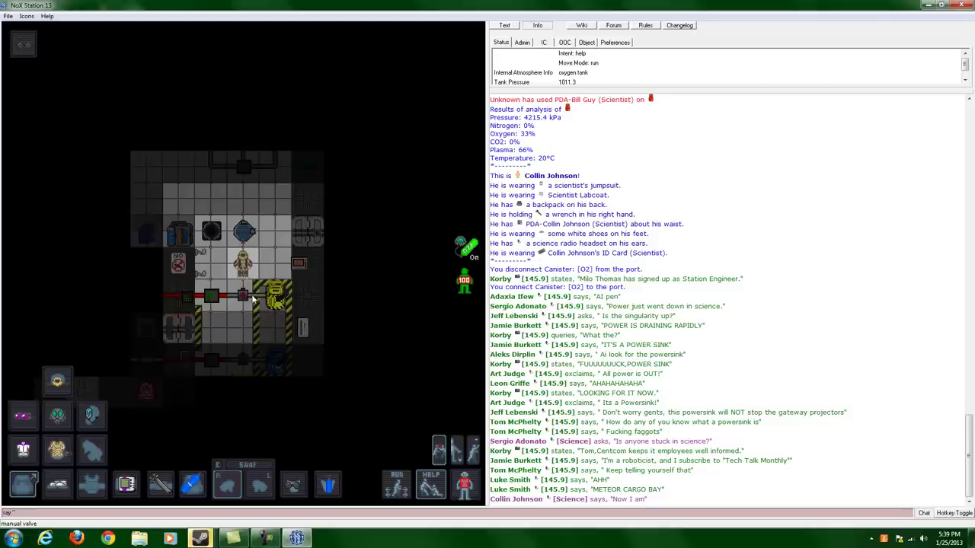
{"action": "key", "text": "Down"}
{"action": "key", "text": "Left"}
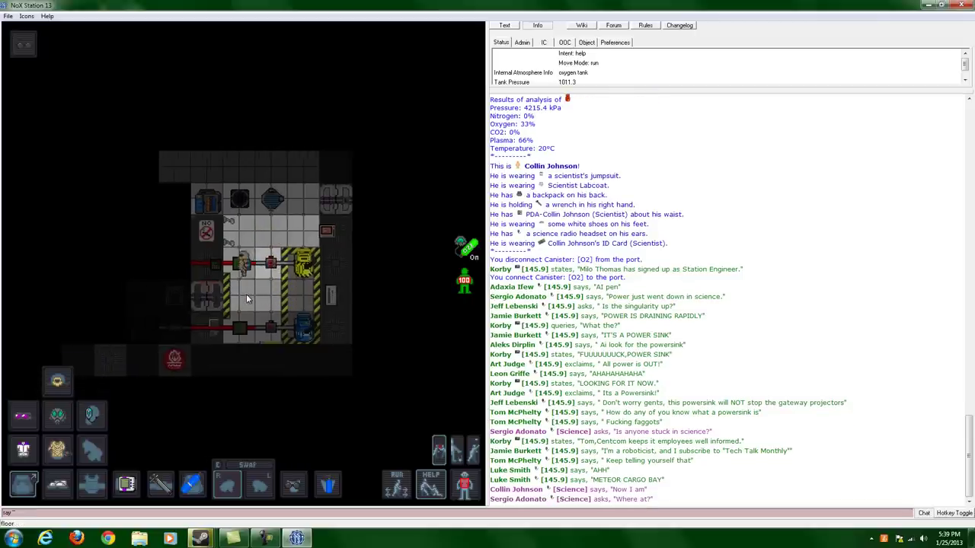
{"action": "key", "text": "Down"}
{"action": "key", "text": "Down"}
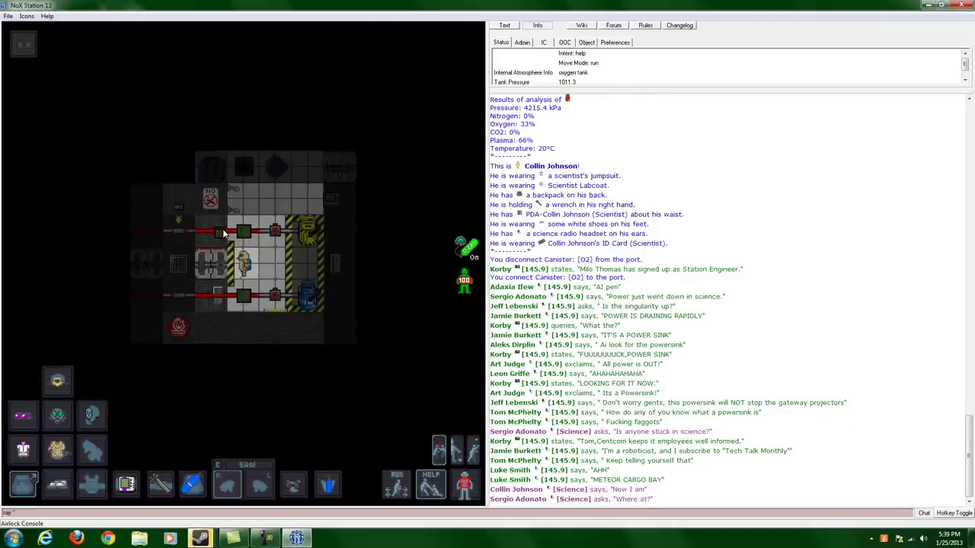
Glance at the airlock console again and clear the pending chat command.
{"action": "left_click", "coordinate": [222, 231]}
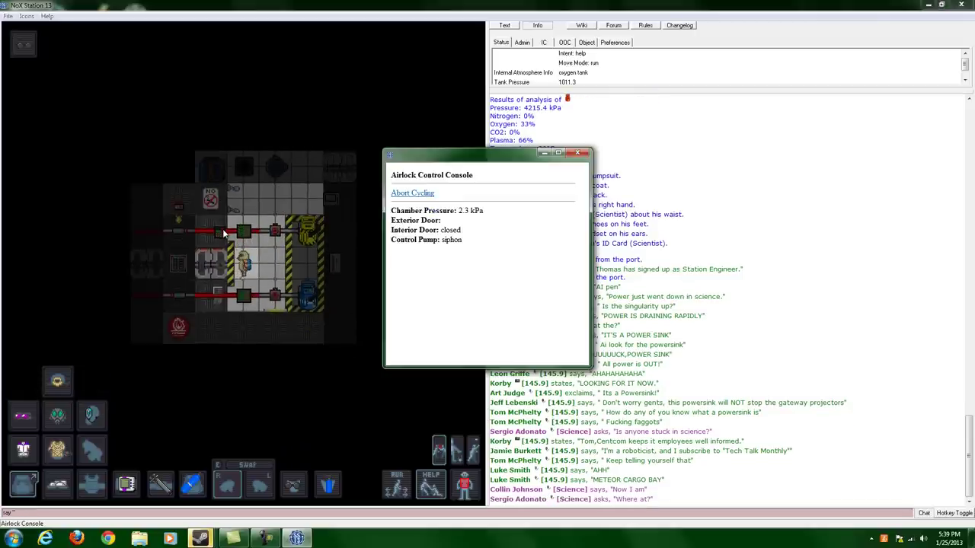
{"action": "left_click", "coordinate": [577, 152]}
{"action": "type", "text": "get power back"}
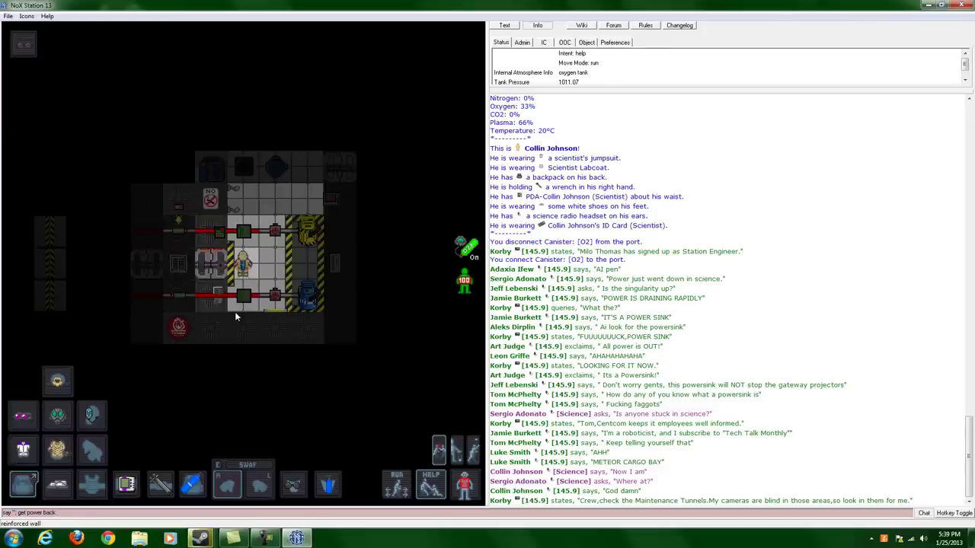
{"action": "type", "text": "up!"}
{"action": "key", "text": "Return"}
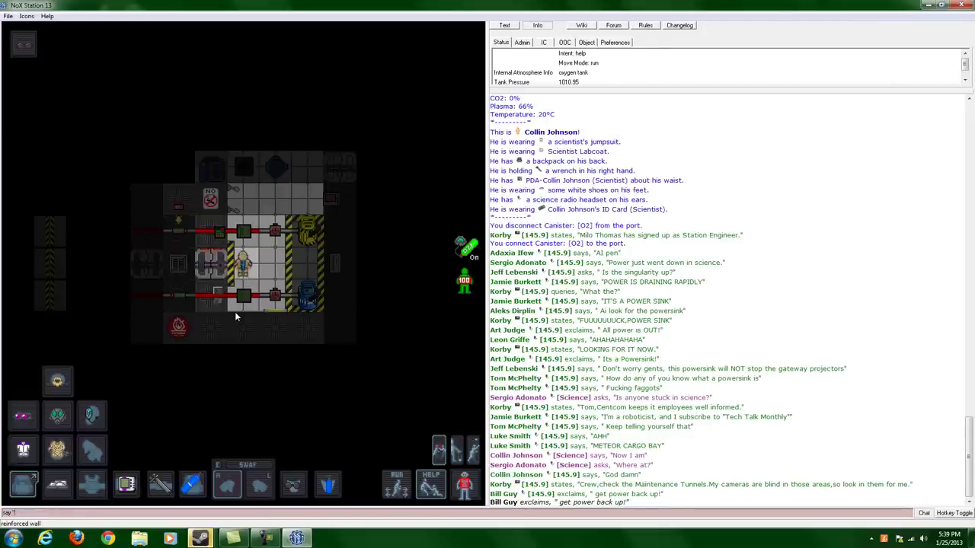
Walk north-west into the storage room and open the backpack to show its tools.
{"action": "key", "text": "Up"}
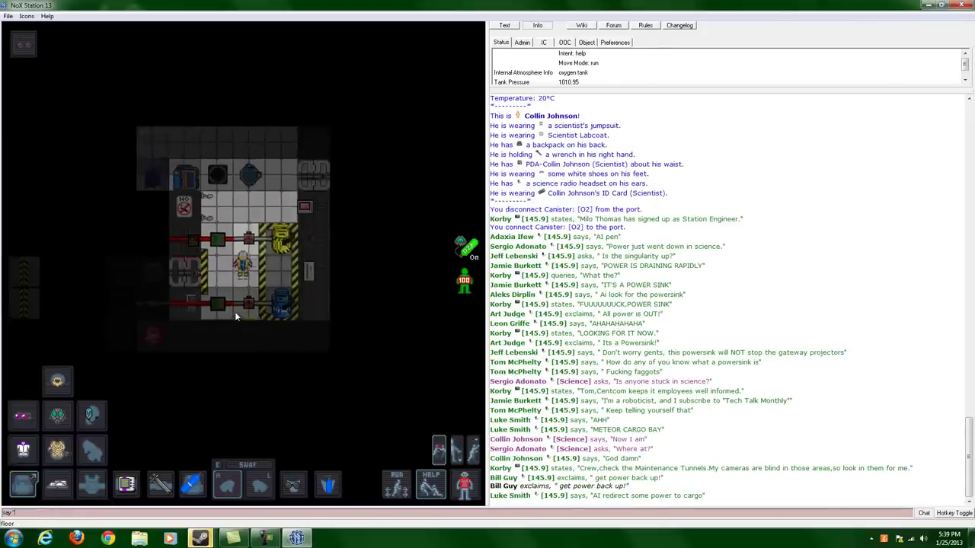
{"action": "key", "text": "Up"}
{"action": "key", "text": "Right"}
{"action": "key", "text": "Up"}
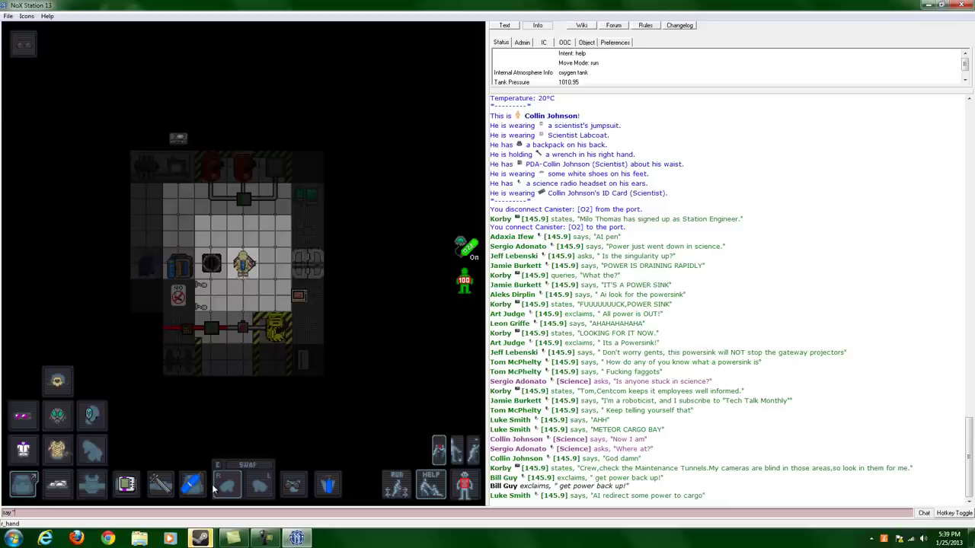
{"action": "key", "text": "Up"}
{"action": "key", "text": "Left"}
{"action": "key", "text": "Left"}
{"action": "key", "text": "Up"}
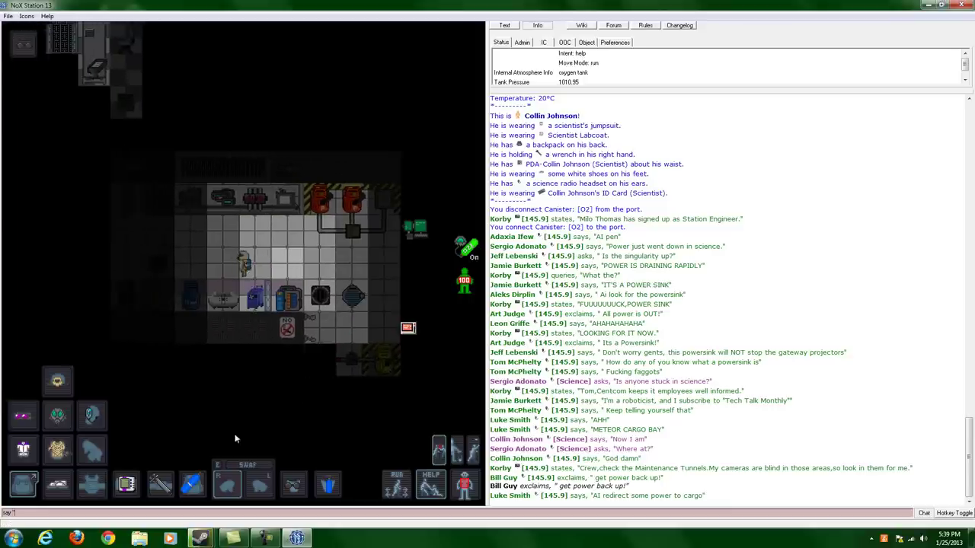
{"action": "key", "text": "Up"}
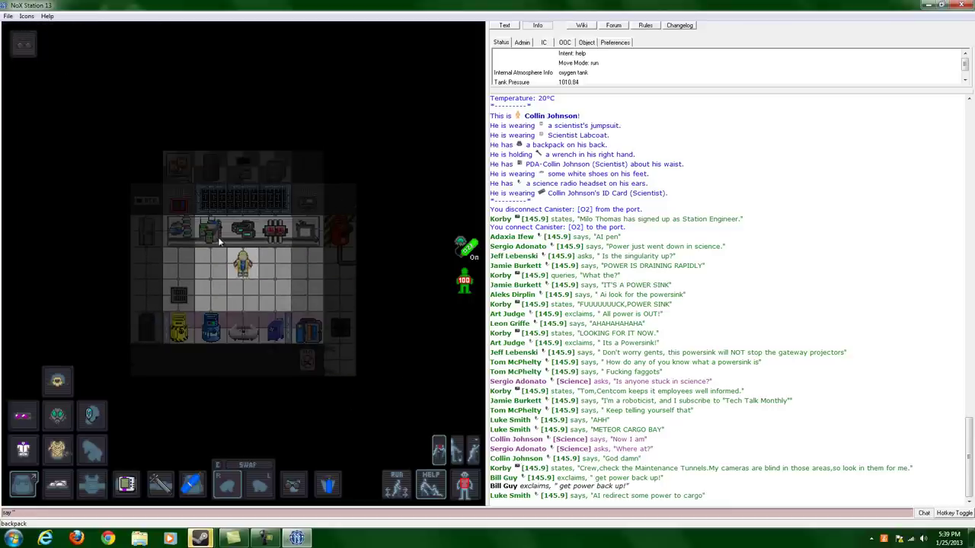
{"action": "left_click", "coordinate": [244, 268]}
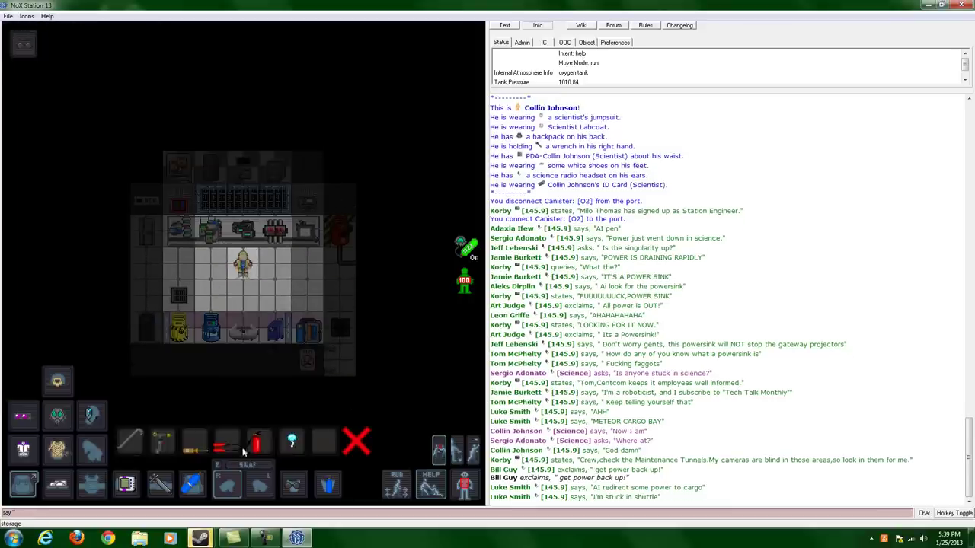
Take a tool from the backpack and walk east through the airlock into the Toxins Launch Room.
{"action": "left_click", "coordinate": [128, 439]}
{"action": "key", "text": "Right"}
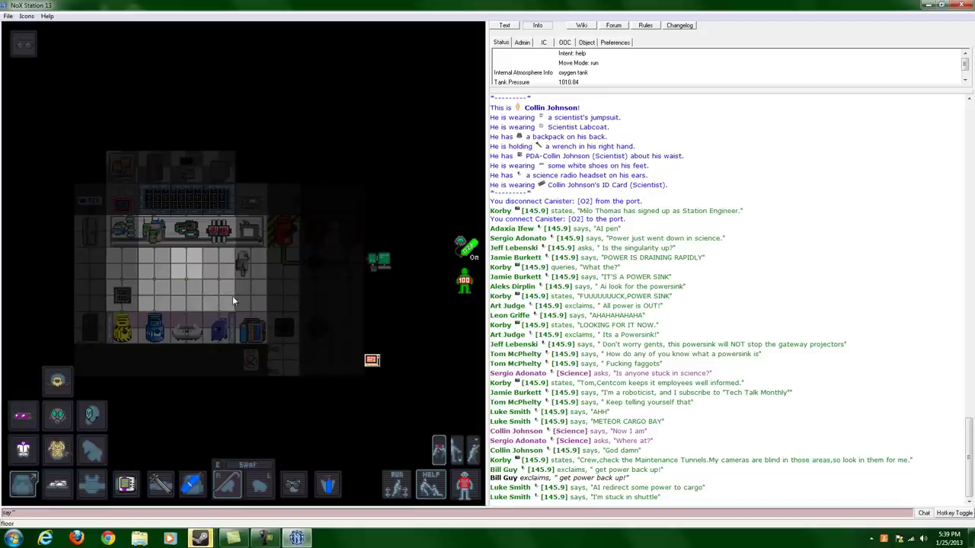
{"action": "key", "text": "Right"}
{"action": "key", "text": "Down"}
{"action": "key", "text": "Right"}
{"action": "key", "text": "Right"}
{"action": "left_click", "coordinate": [288, 272]}
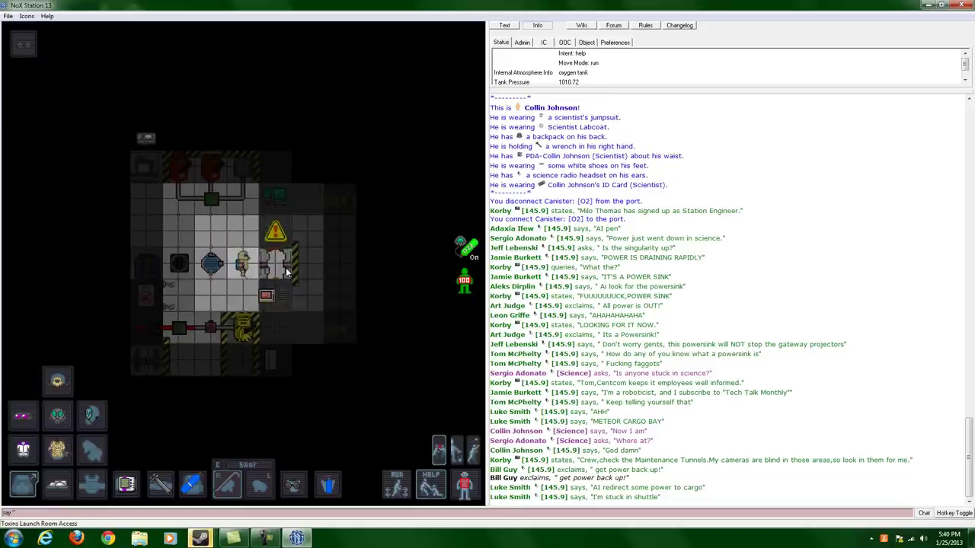
{"action": "key", "text": "Right"}
{"action": "key", "text": "Right"}
{"action": "key", "text": "Right"}
{"action": "key", "text": "Right"}
{"action": "key", "text": "Right"}
Walk back west through the striped door to the maintenance access.
{"action": "key", "text": "Right"}
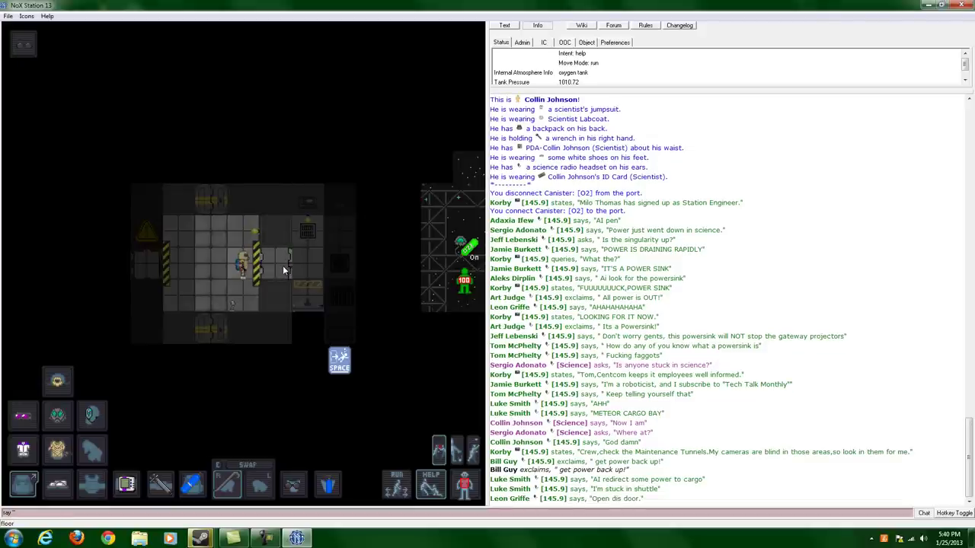
{"action": "key", "text": "Right"}
{"action": "key", "text": "Right"}
{"action": "key", "text": "Right"}
{"action": "key", "text": "Right"}
{"action": "key", "text": "Right"}
{"action": "key", "text": "Left"}
{"action": "key", "text": "Left"}
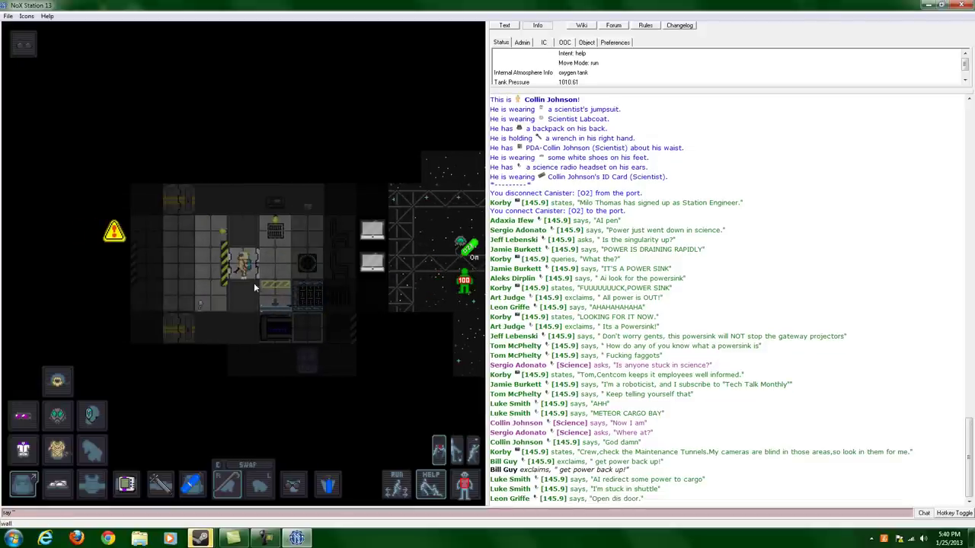
{"action": "key", "text": "Left"}
{"action": "key", "text": "Left"}
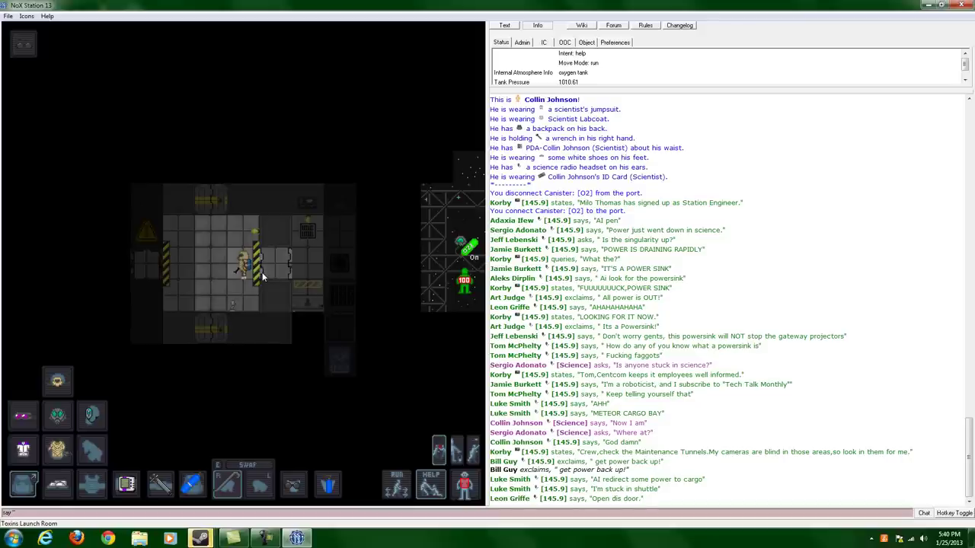
{"action": "key", "text": "Left"}
Walk south through the airlock into the pipe room and the windowed room above space.
{"action": "key", "text": "Down"}
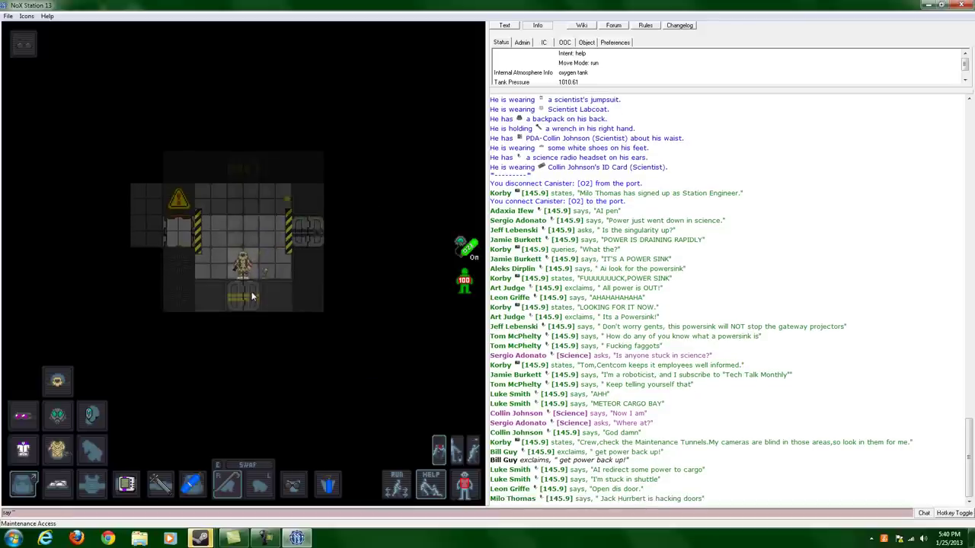
{"action": "key", "text": "Down"}
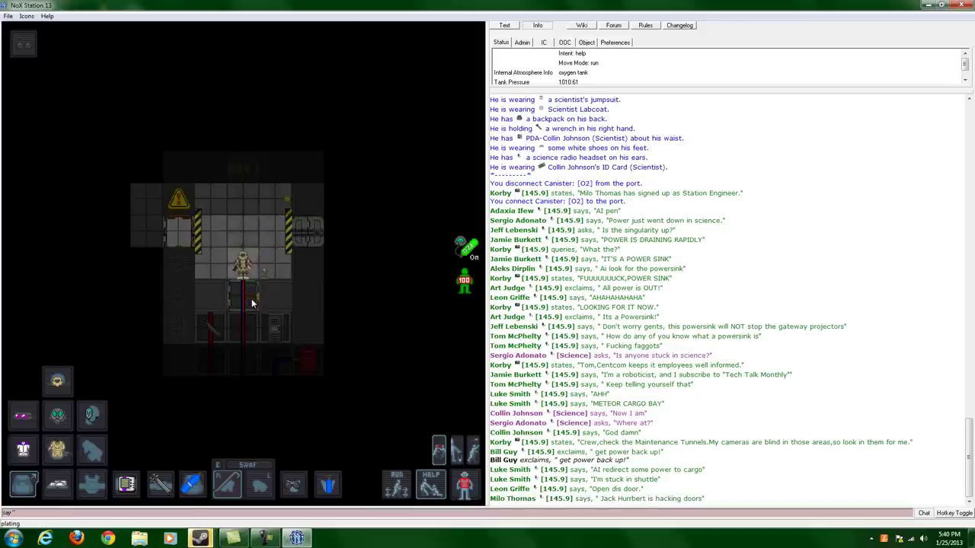
{"action": "key", "text": "Down"}
{"action": "key", "text": "Down"}
{"action": "key", "text": "Down"}
{"action": "key", "text": "Down"}
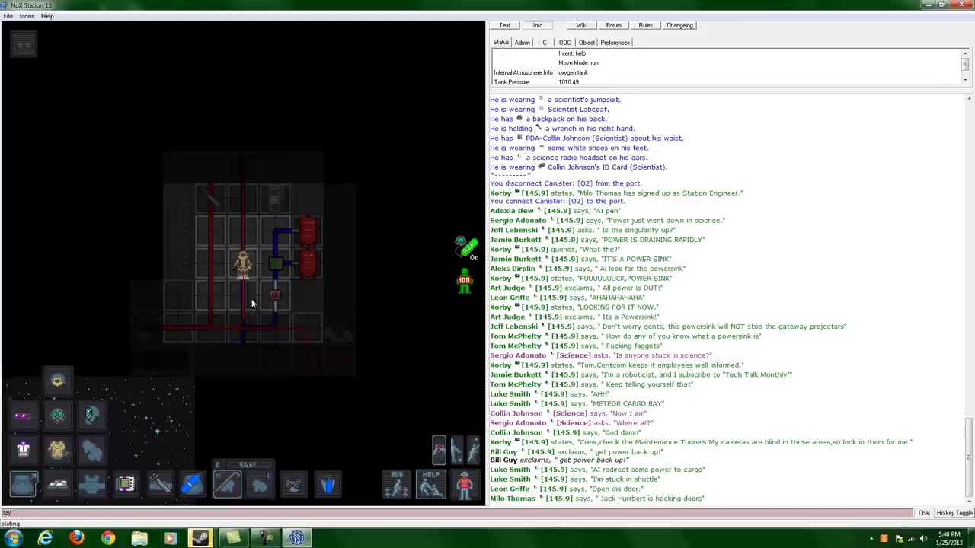
{"action": "key", "text": "Down"}
{"action": "key", "text": "Down"}
{"action": "key", "text": "Right"}
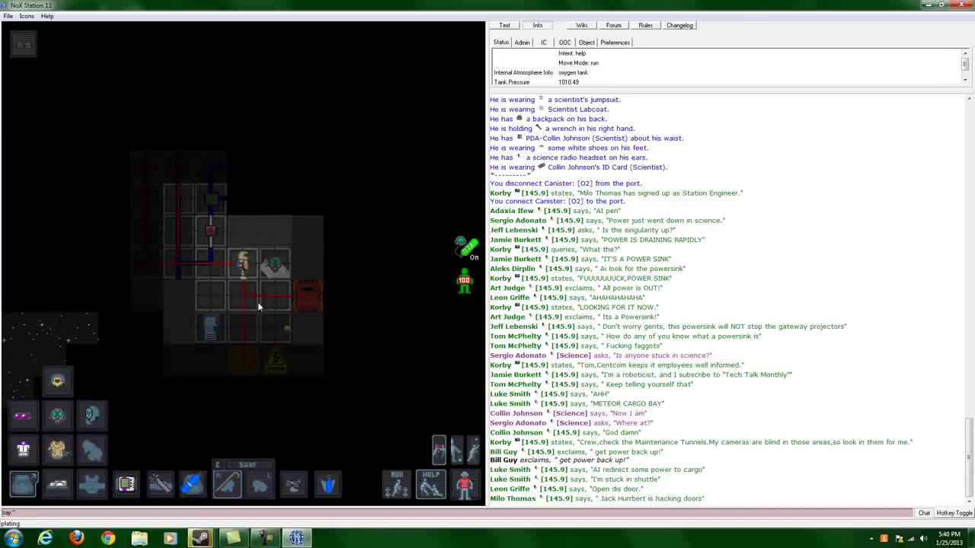
{"action": "key", "text": "Left"}
{"action": "key", "text": "Left"}
{"action": "key", "text": "Left"}
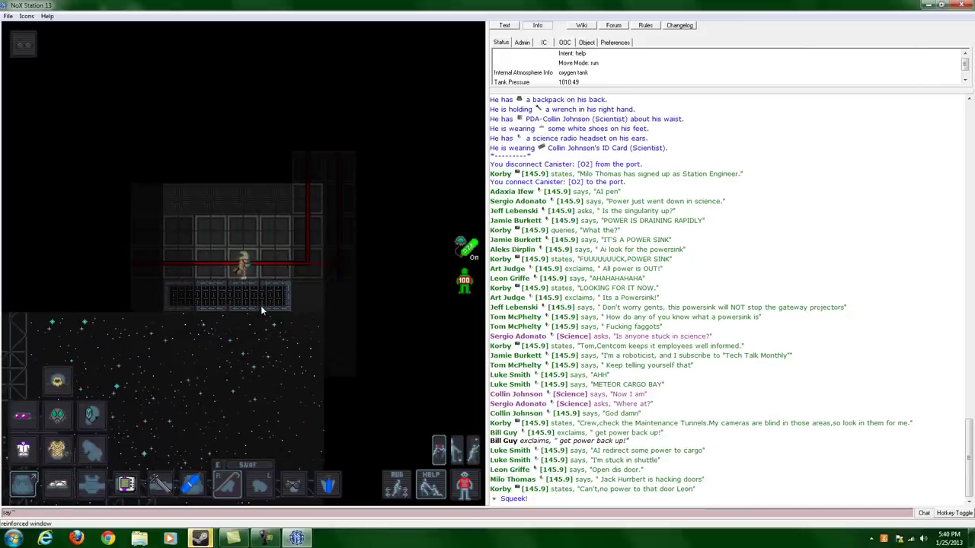
{"action": "key", "text": "Left"}
{"action": "key", "text": "Right"}
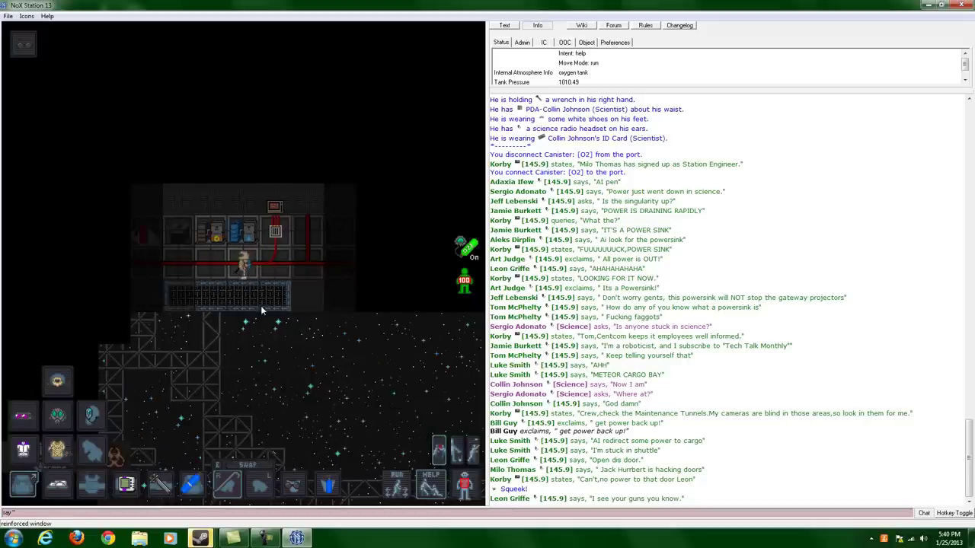
{"action": "key", "text": "Left"}
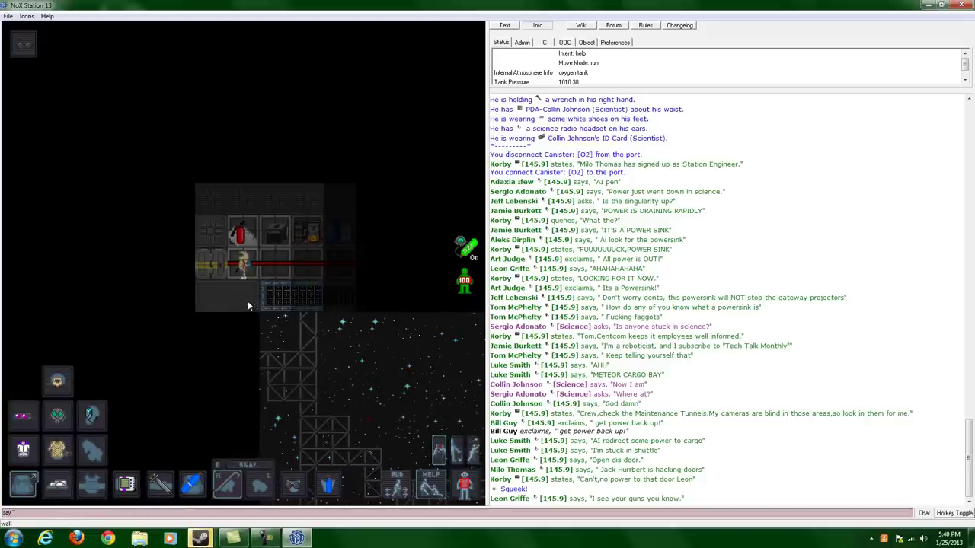
{"action": "key", "text": "Right"}
{"action": "key", "text": "Right"}
{"action": "key", "text": "Right"}
{"action": "key", "text": "Right"}
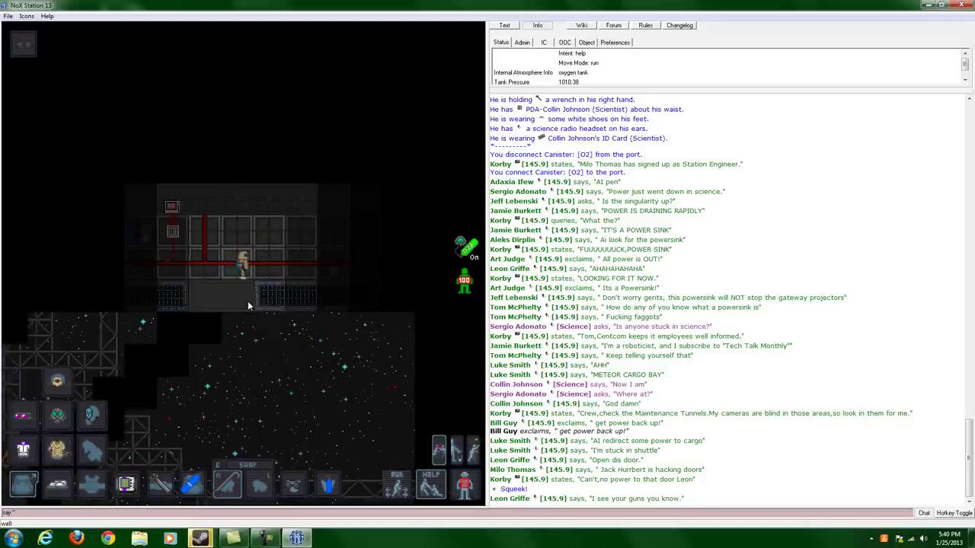
{"action": "key", "text": "Right"}
{"action": "key", "text": "Right"}
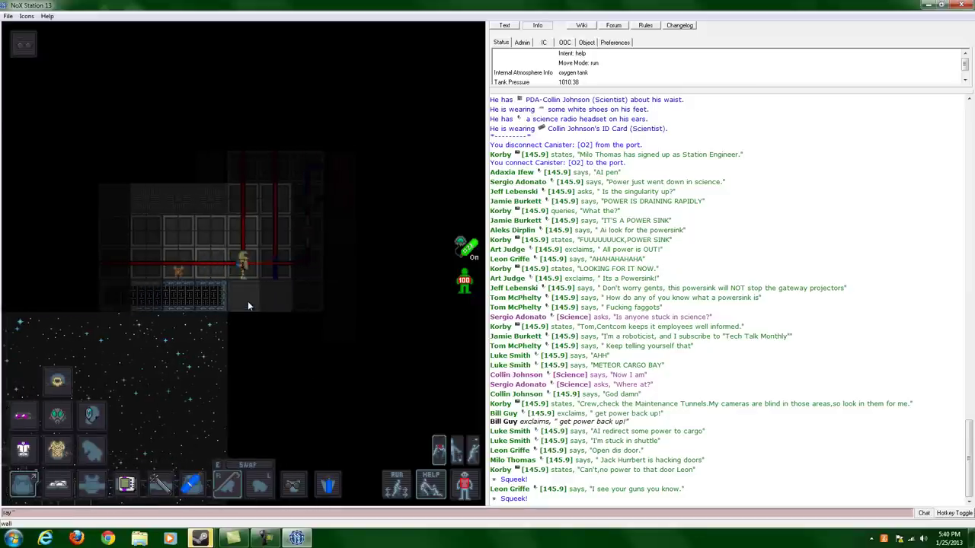
Walk north into the red-canister room and along the red pipe corridor.
{"action": "key", "text": "Up"}
{"action": "key", "text": "Up"}
{"action": "key", "text": "Up"}
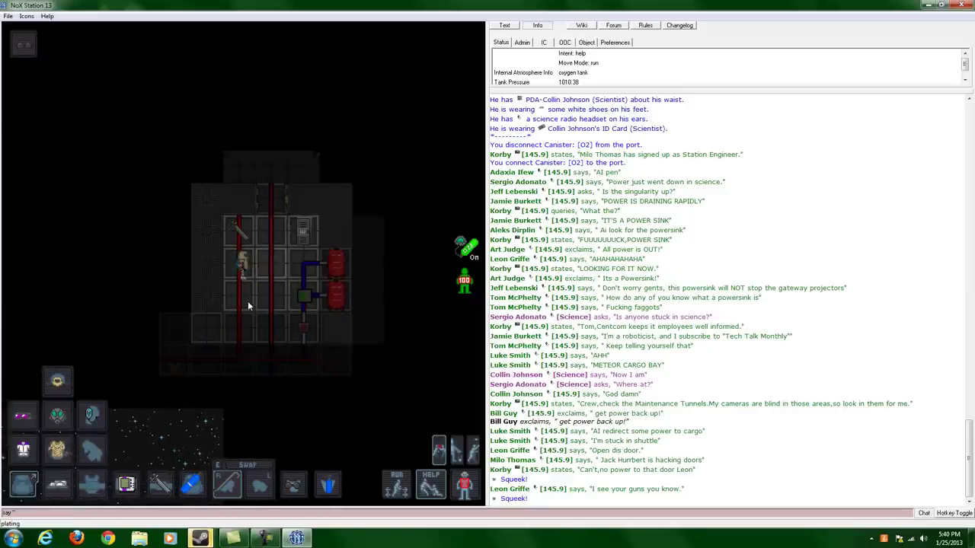
{"action": "key", "text": "Up"}
{"action": "key", "text": "Up"}
{"action": "key", "text": "Up"}
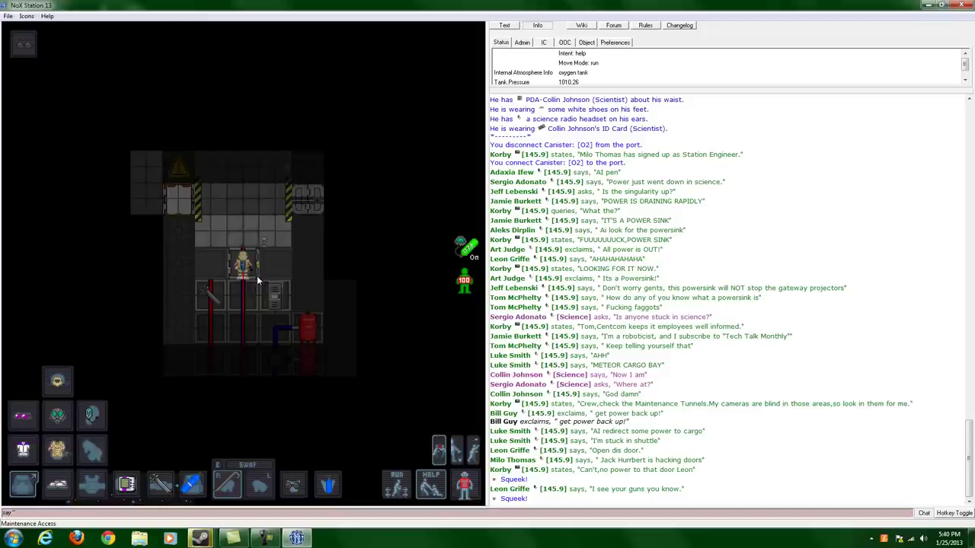
{"action": "key", "text": "Up"}
{"action": "key", "text": "Up"}
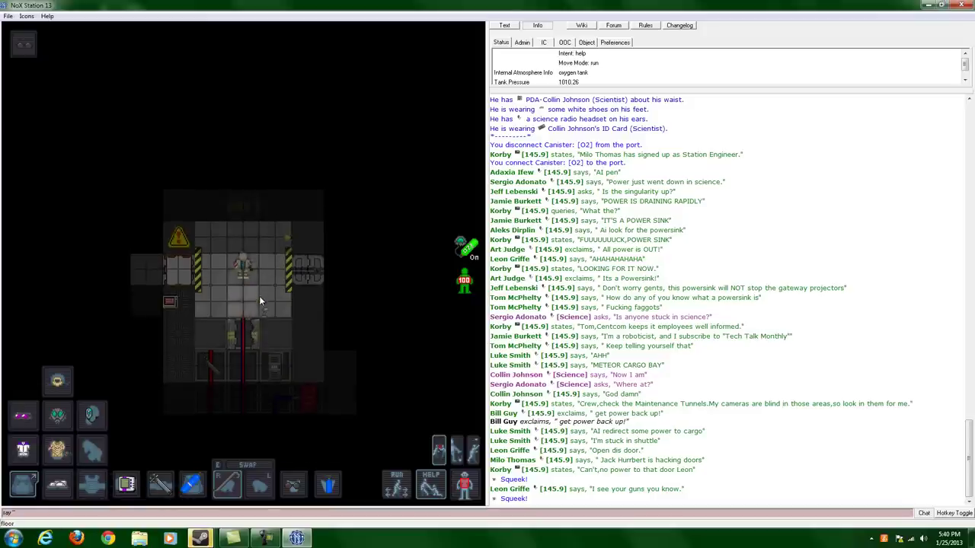
{"action": "key", "text": "Up"}
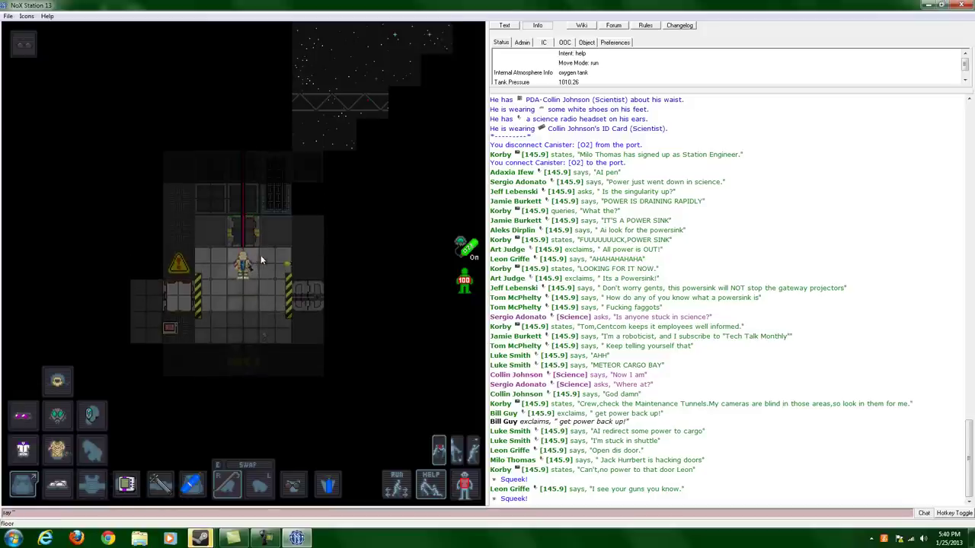
{"action": "key", "text": "Up"}
{"action": "key", "text": "Up"}
{"action": "key", "text": "Up"}
{"action": "key", "text": "Up"}
{"action": "key", "text": "Up"}
{"action": "key", "text": "Up"}
{"action": "key", "text": "Down"}
{"action": "key", "text": "Down"}
{"action": "key", "text": "Down"}
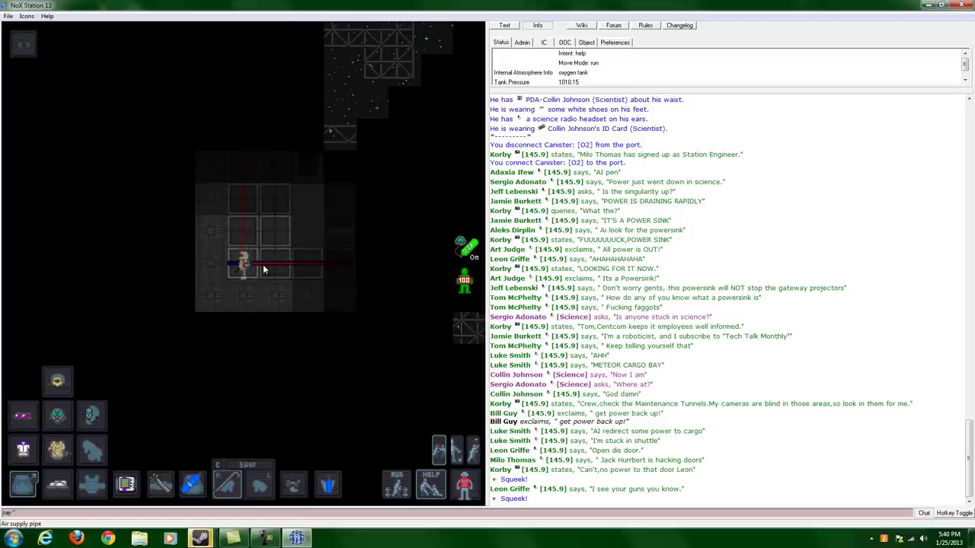
{"action": "key", "text": "Up"}
{"action": "key", "text": "Up"}
{"action": "key", "text": "Up"}
{"action": "key", "text": "Up"}
{"action": "key", "text": "Up"}
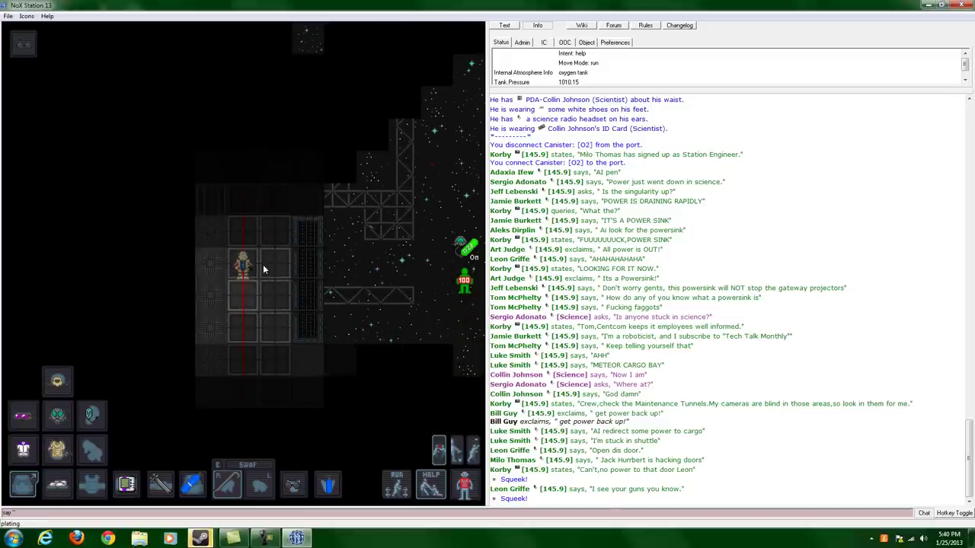
{"action": "key", "text": "Up"}
{"action": "key", "text": "Up"}
{"action": "key", "text": "Up"}
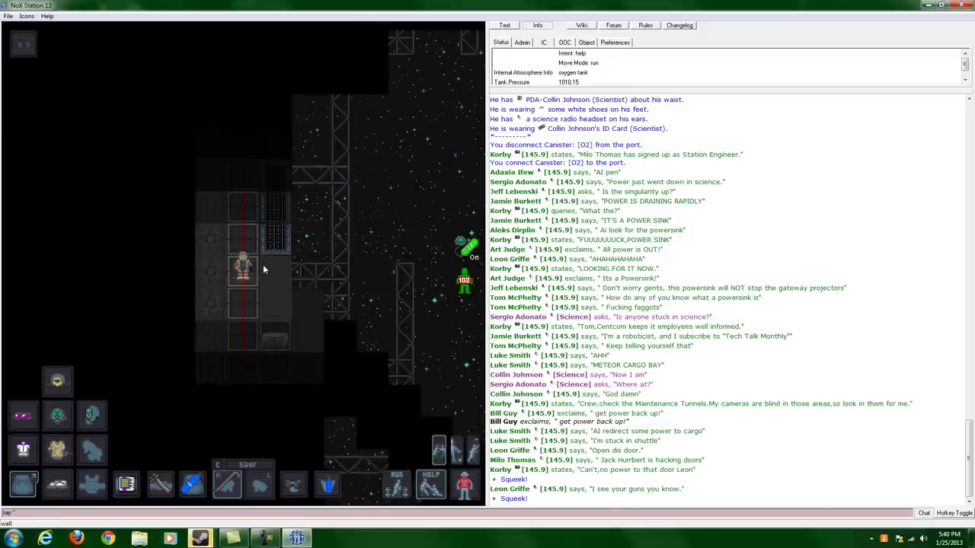
{"action": "key", "text": "Up"}
{"action": "key", "text": "Up"}
{"action": "key", "text": "Up"}
{"action": "key", "text": "Up"}
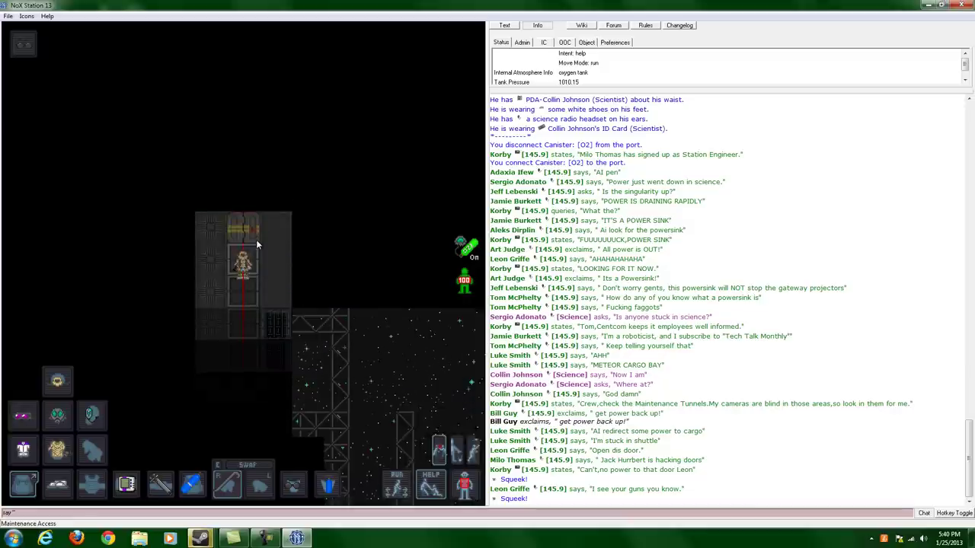
Walk south down the corridors into the hazard-striped maintenance room.
{"action": "key", "text": "Down"}
{"action": "key", "text": "Down"}
{"action": "key", "text": "Down"}
{"action": "key", "text": "Down"}
{"action": "key", "text": "Down"}
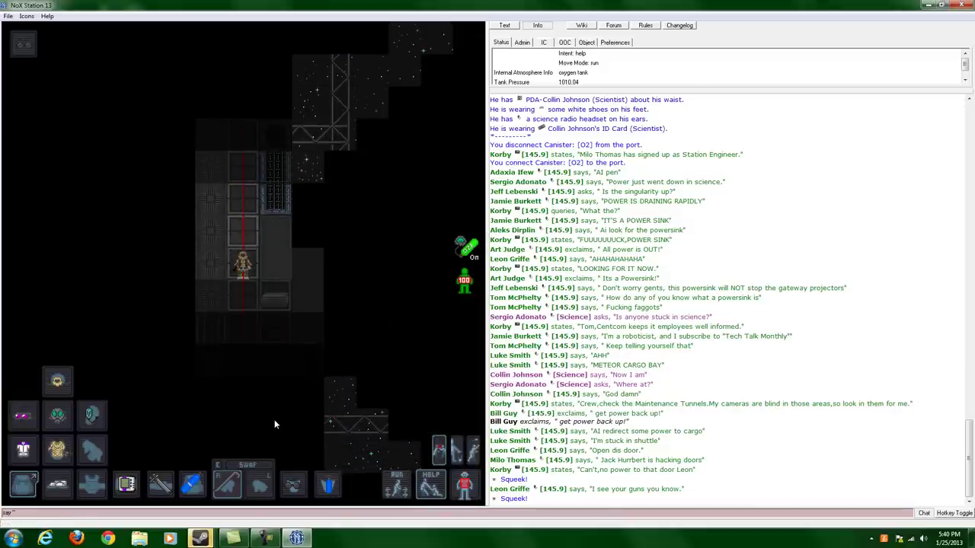
{"action": "key", "text": "Down"}
{"action": "key", "text": "Down"}
{"action": "key", "text": "Down"}
{"action": "key", "text": "Down"}
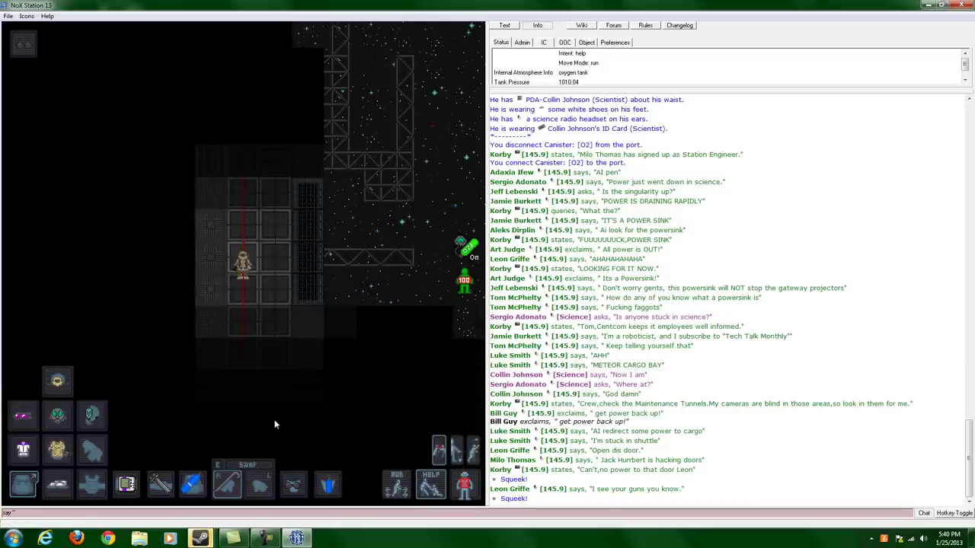
{"action": "key", "text": "Right"}
{"action": "key", "text": "Down"}
{"action": "key", "text": "Down"}
{"action": "key", "text": "Down"}
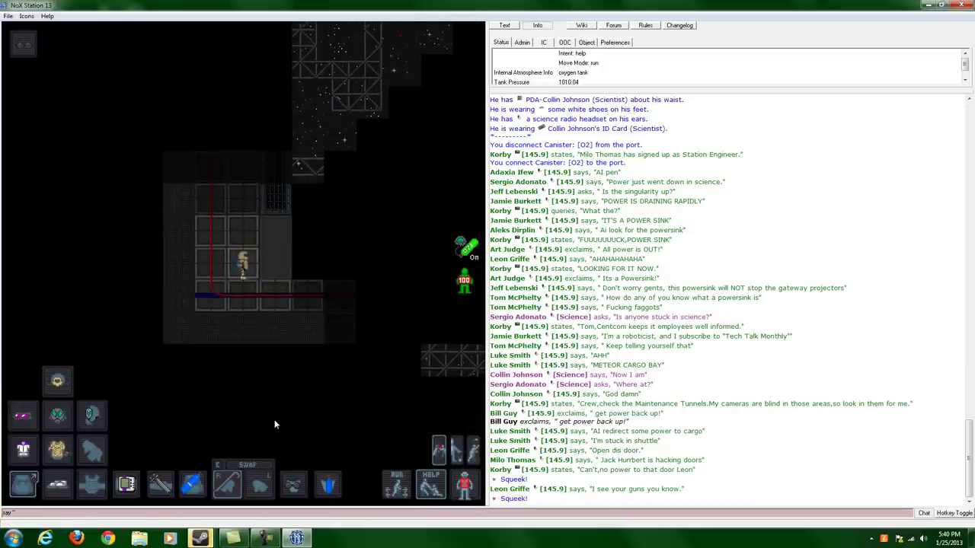
{"action": "key", "text": "Down"}
{"action": "key", "text": "Right"}
{"action": "key", "text": "Down"}
{"action": "key", "text": "Down"}
{"action": "key", "text": "Down"}
{"action": "key", "text": "Down"}
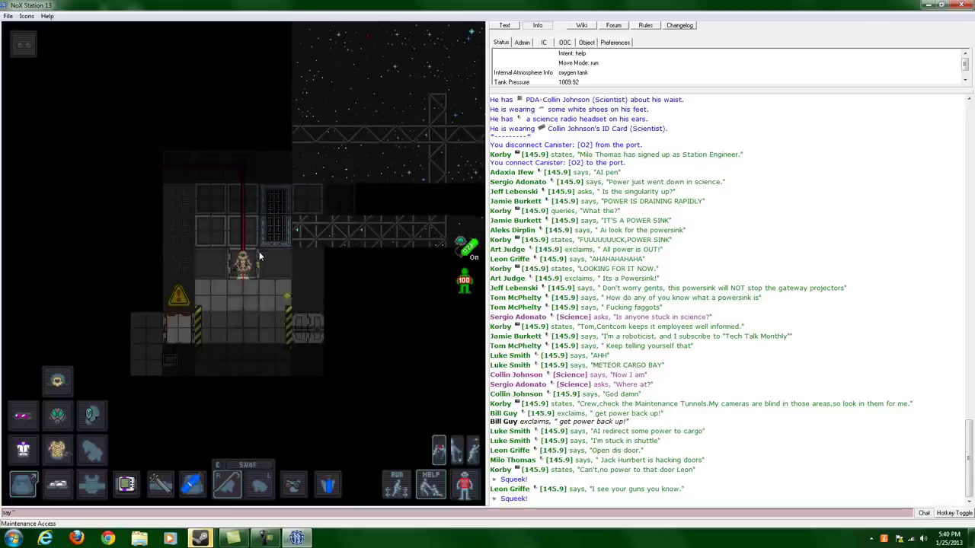
{"action": "key", "text": "Down"}
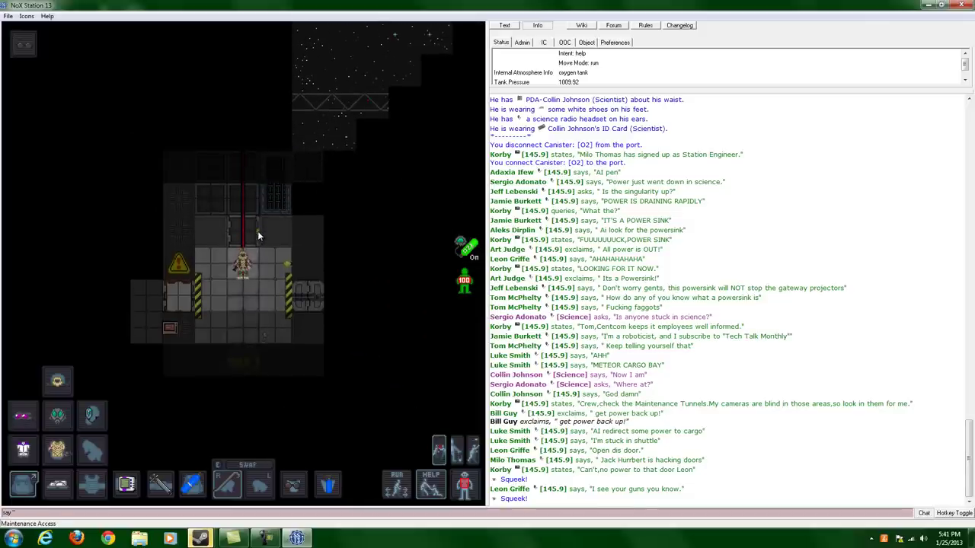
{"action": "key", "text": "Down"}
Enter the hazard-striped mixing airlock, drop the held item, and open its control console.
{"action": "key", "text": "Left"}
{"action": "key", "text": "Left"}
{"action": "key", "text": "Left"}
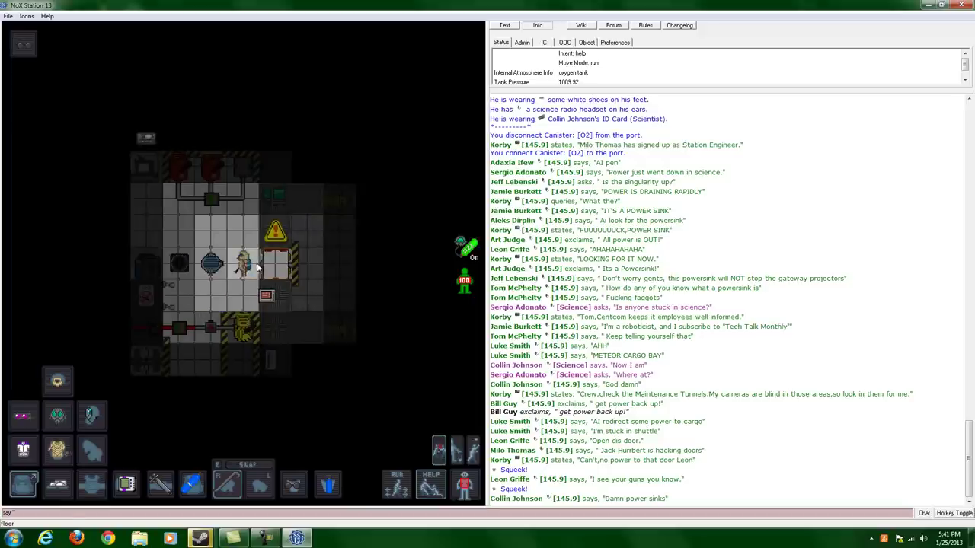
{"action": "key", "text": "Left"}
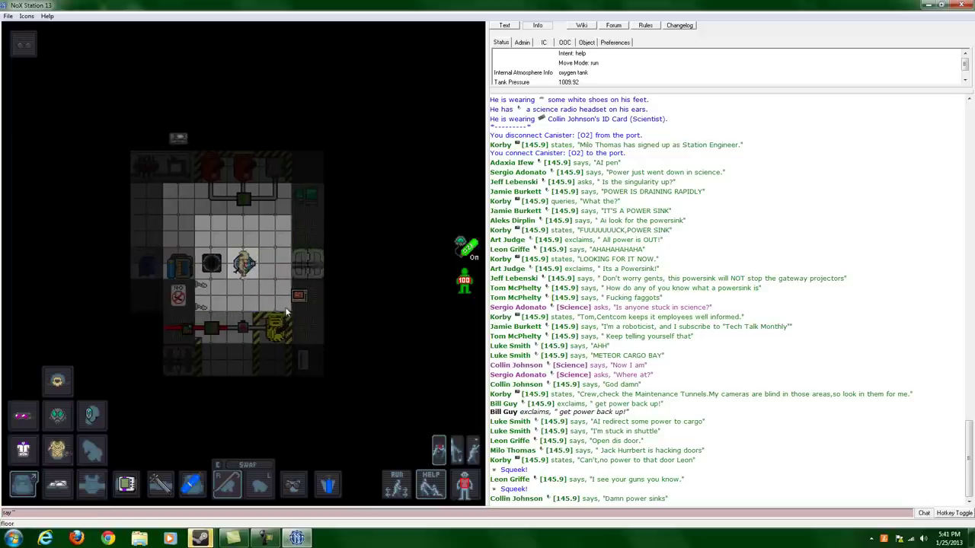
{"action": "key", "text": "Down"}
{"action": "key", "text": "Down"}
{"action": "key", "text": "Down"}
{"action": "key", "text": "Down"}
{"action": "key", "text": "Left"}
{"action": "key", "text": "Left"}
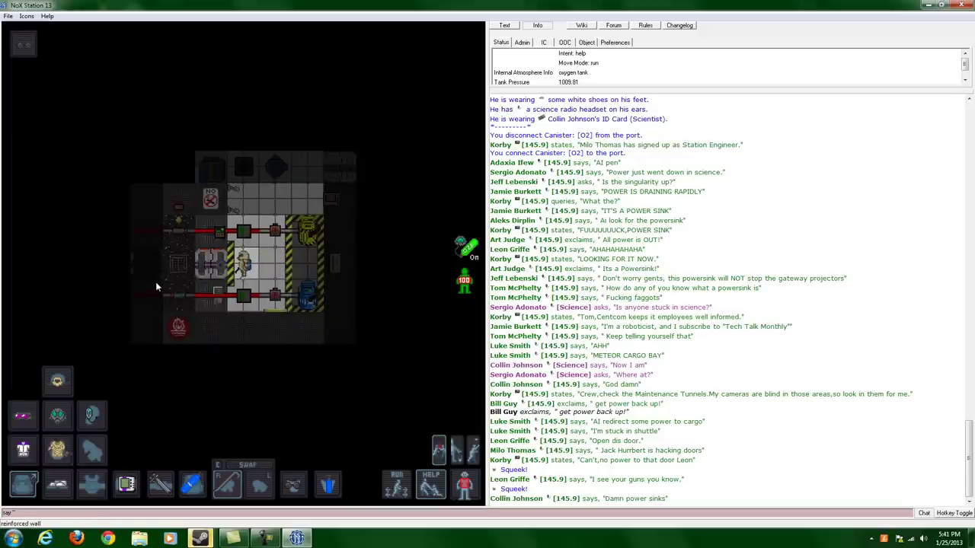
{"action": "left_click", "coordinate": [456, 454]}
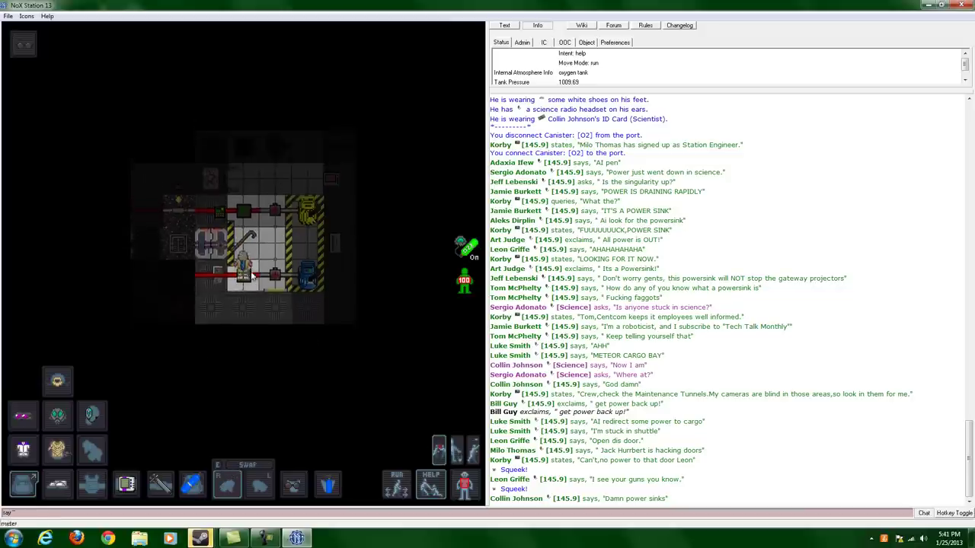
{"action": "left_click", "coordinate": [223, 237]}
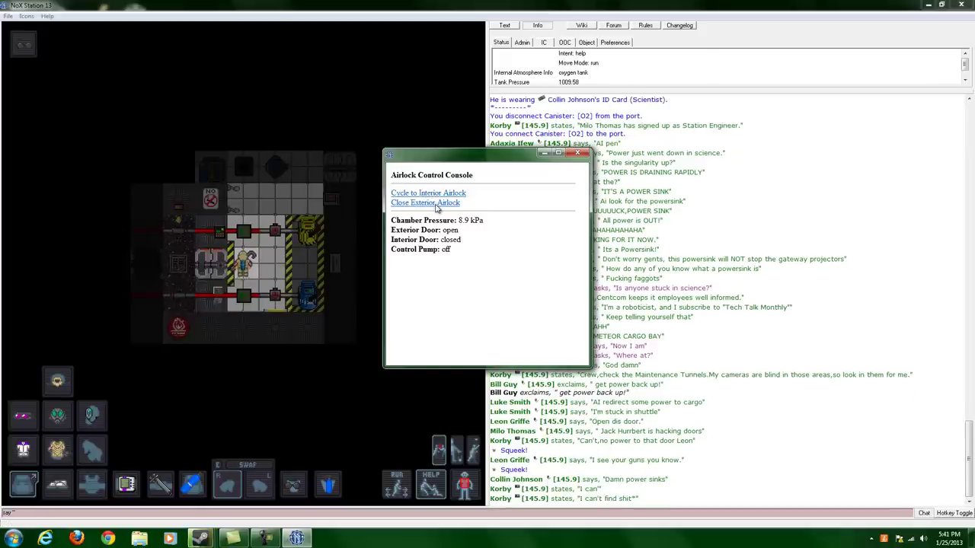
Try sealing the chamber's exterior airlock door and dismiss the airlock console.
{"action": "left_click", "coordinate": [436, 204]}
{"action": "left_click", "coordinate": [577, 153]}
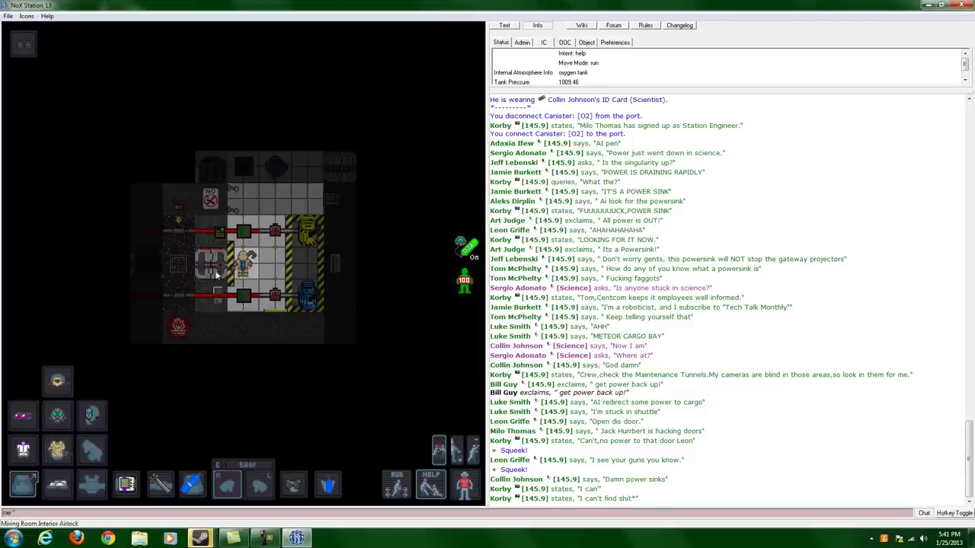
{"action": "key", "text": "Right"}
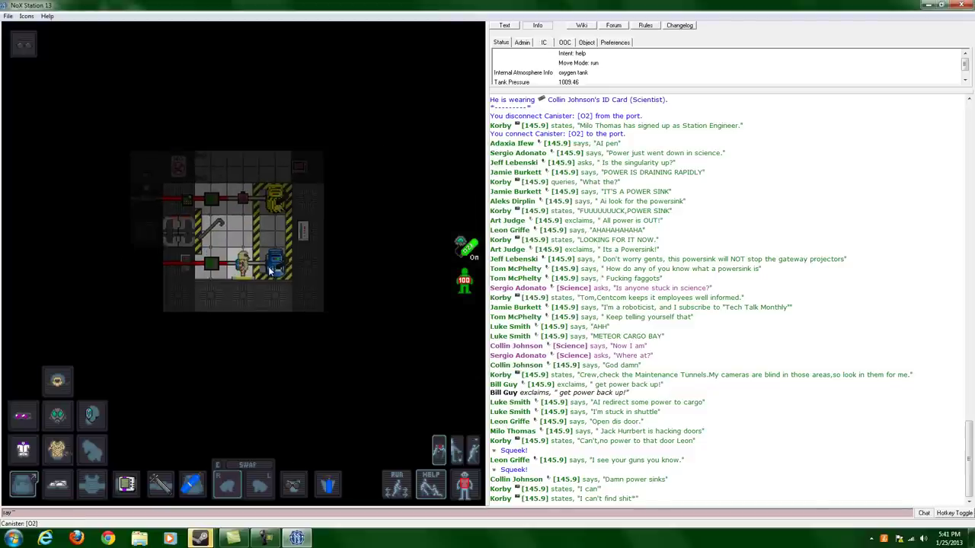
Check the port-connected O2 canister at 3071.63 kPa, then move around the chamber.
{"action": "left_click", "coordinate": [271, 270]}
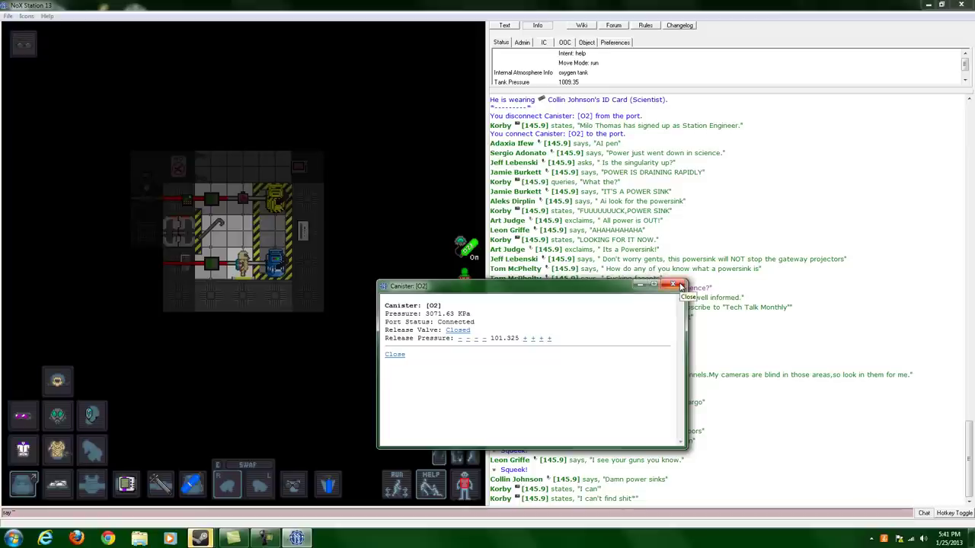
{"action": "left_click", "coordinate": [673, 285]}
{"action": "left_click", "coordinate": [676, 294]}
{"action": "key", "text": "Up"}
{"action": "key", "text": "Left"}
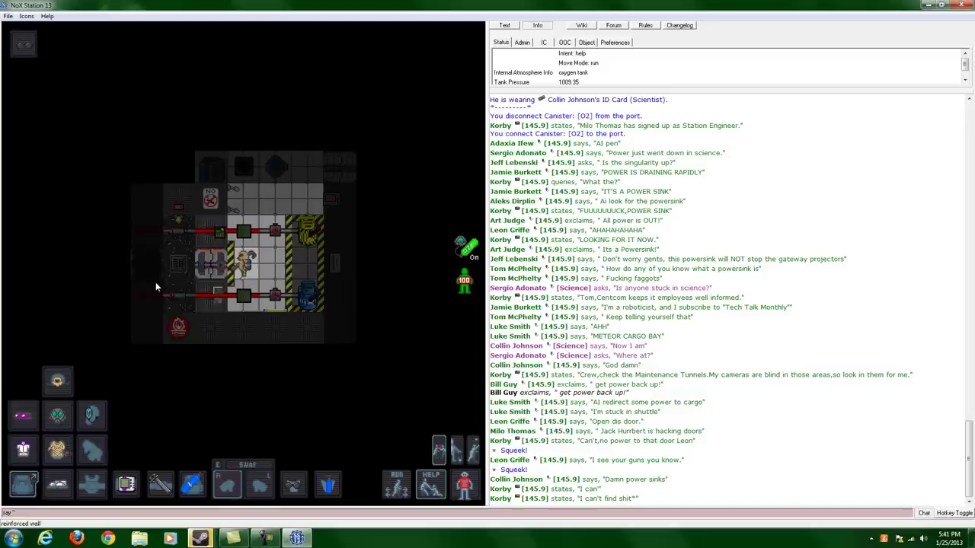
{"action": "key", "text": "Down"}
{"action": "key", "text": "Down"}
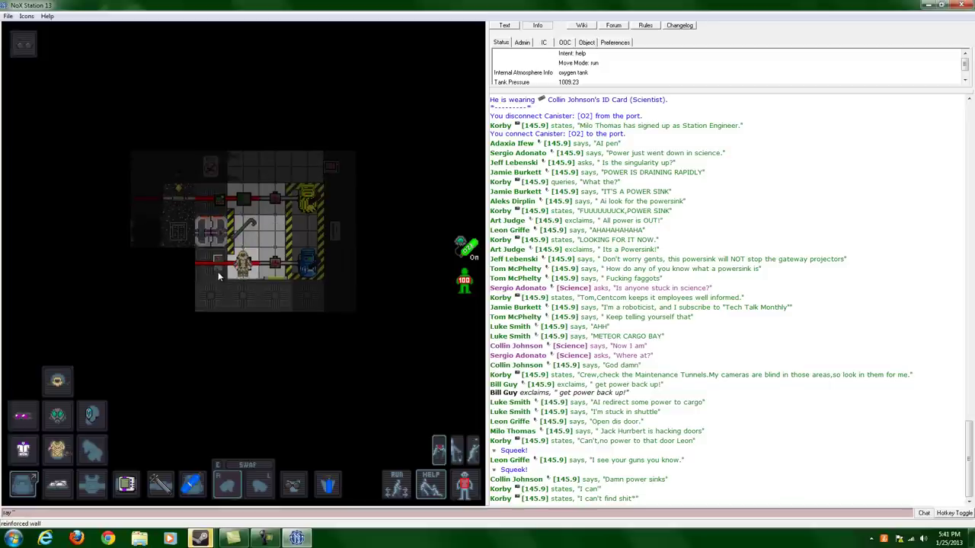
{"action": "key", "text": "Up"}
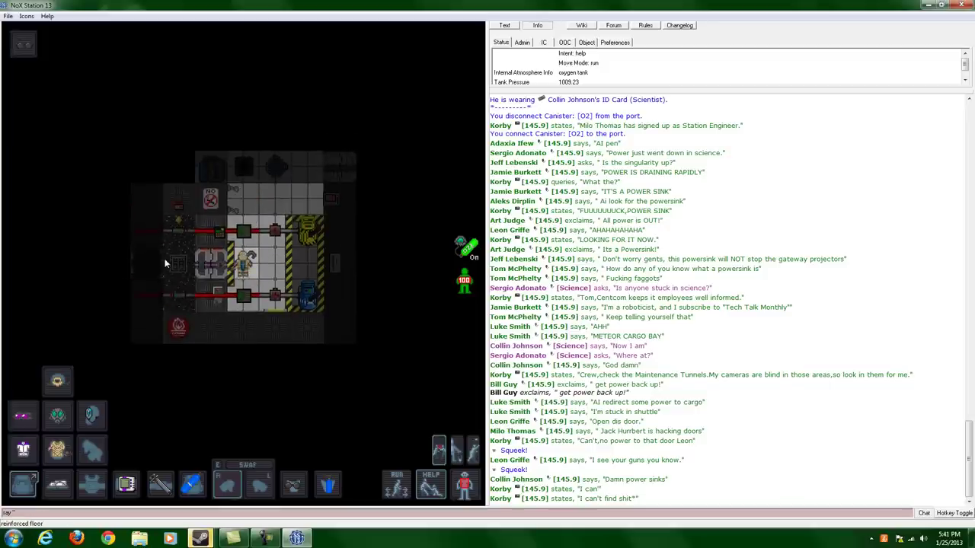
{"action": "left_click", "coordinate": [223, 234]}
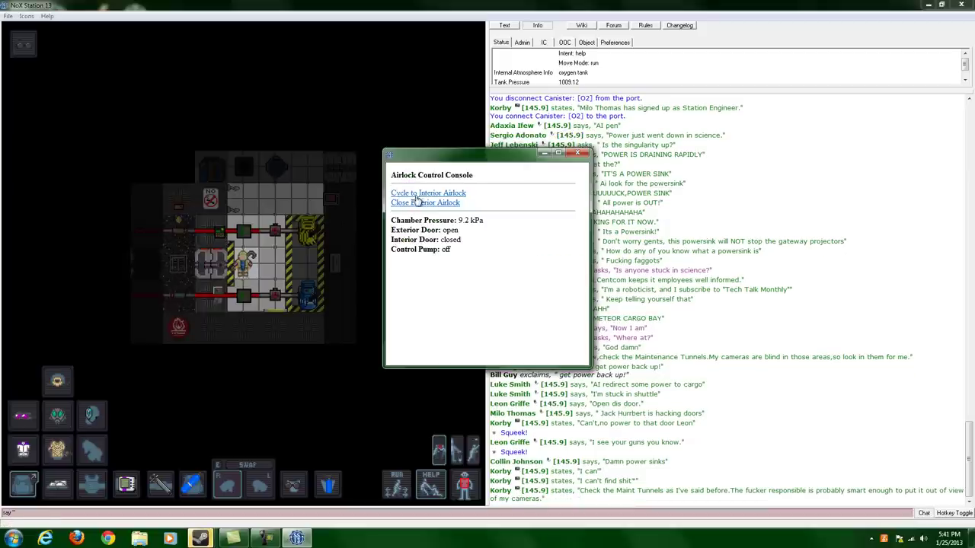
{"action": "left_click", "coordinate": [587, 154]}
{"action": "key", "text": "Down"}
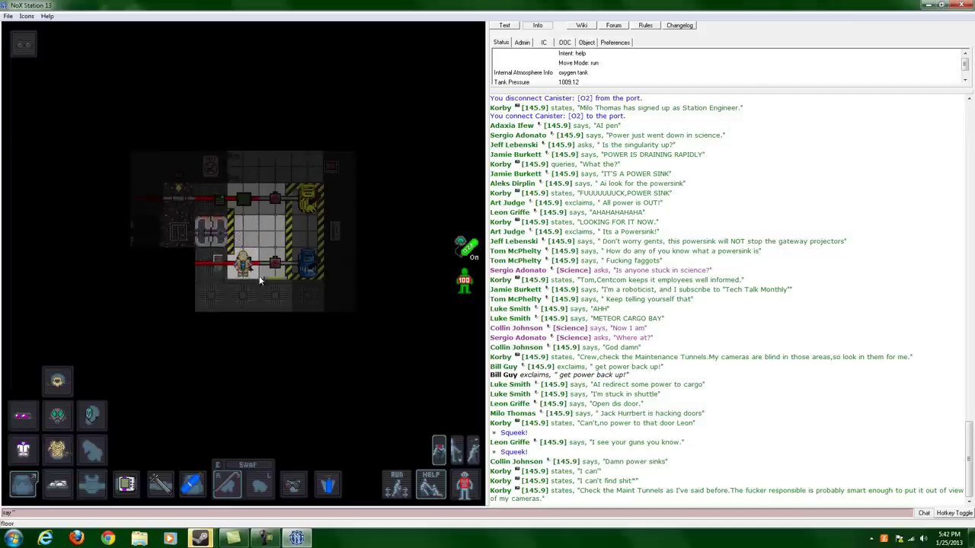
Walk north and west out of the chamber, switching between right and left hands.
{"action": "key", "text": "Up"}
{"action": "key", "text": "Up"}
{"action": "key", "text": "Up"}
{"action": "key", "text": "Up"}
{"action": "key", "text": "Up"}
{"action": "key", "text": "Up"}
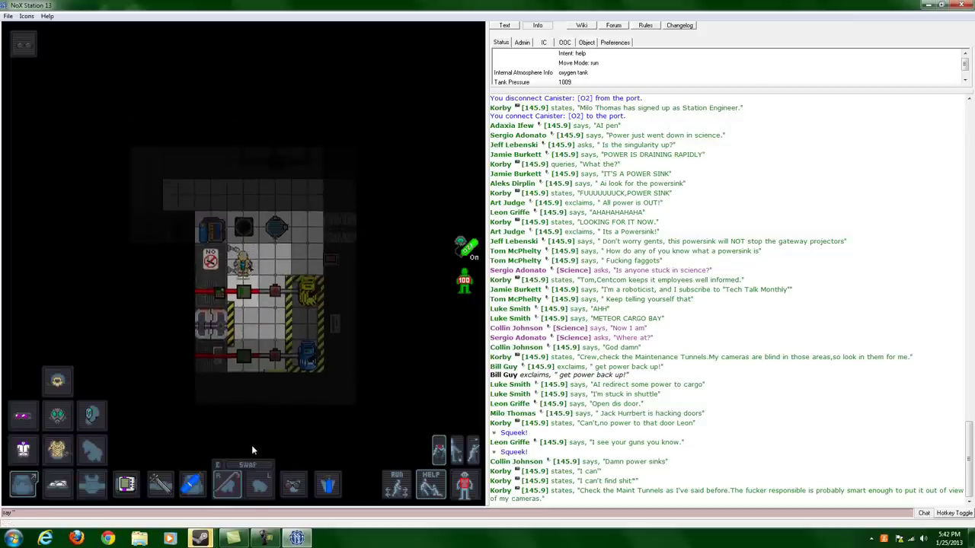
{"action": "key", "text": "Up"}
{"action": "key", "text": "Up"}
{"action": "key", "text": "Up"}
{"action": "key", "text": "Up"}
{"action": "key", "text": "Up"}
{"action": "key", "text": "Up"}
{"action": "key", "text": "Left"}
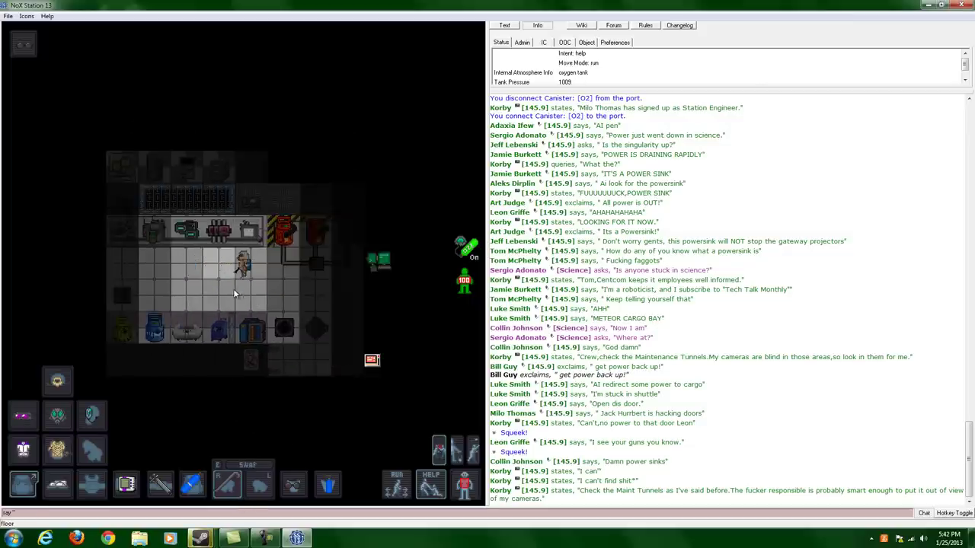
{"action": "key", "text": "Left"}
{"action": "key", "text": "Left"}
{"action": "left_click", "coordinate": [257, 468]}
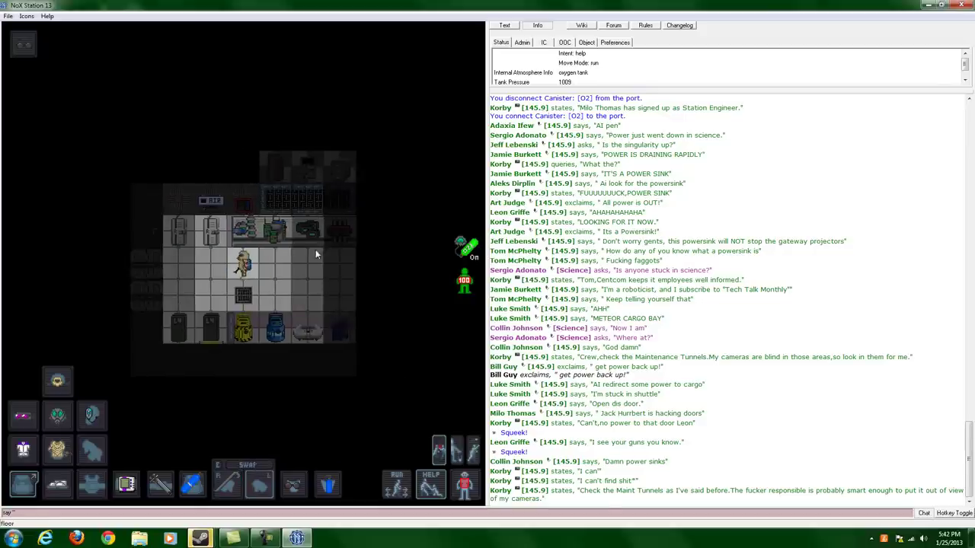
{"action": "key", "text": "Down"}
{"action": "key", "text": "Left"}
{"action": "key", "text": "Left"}
{"action": "left_click", "coordinate": [237, 460]}
{"action": "key", "text": "Left"}
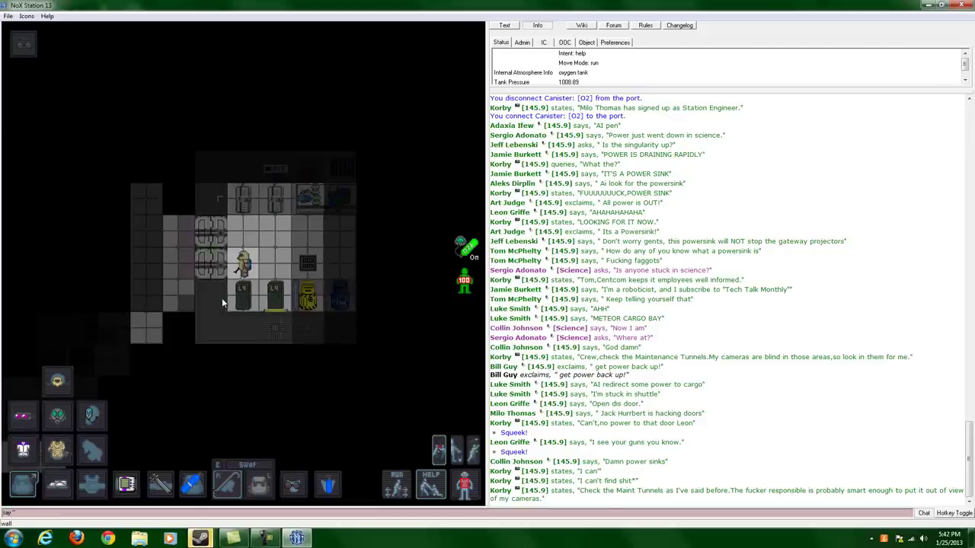
{"action": "key", "text": "Left"}
{"action": "key", "text": "Left"}
{"action": "key", "text": "Left"}
{"action": "key", "text": "Left"}
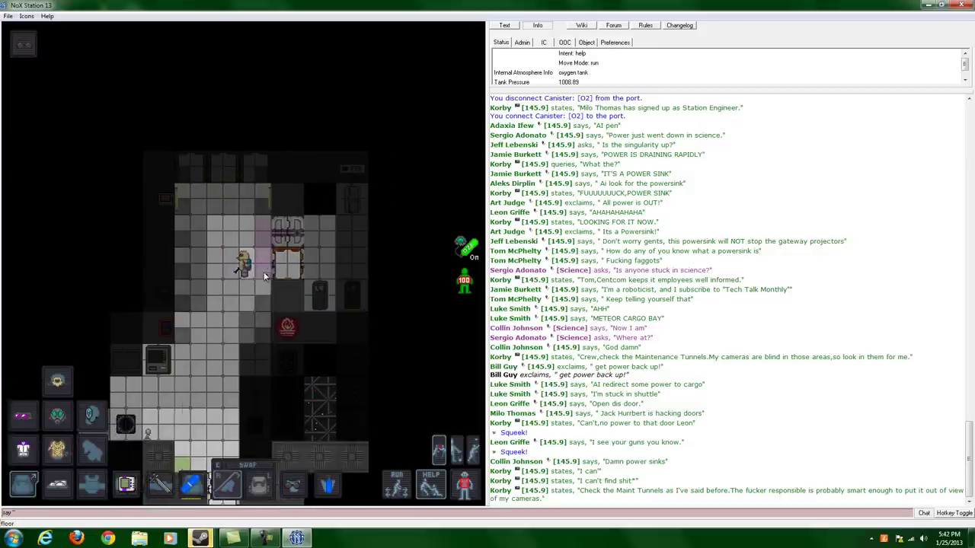
Head north through the hazard-striped room and stow the crowbar in the backpack.
{"action": "key", "text": "Down"}
{"action": "key", "text": "Up"}
{"action": "key", "text": "Up"}
{"action": "key", "text": "Up"}
{"action": "key", "text": "Up"}
{"action": "key", "text": "Up"}
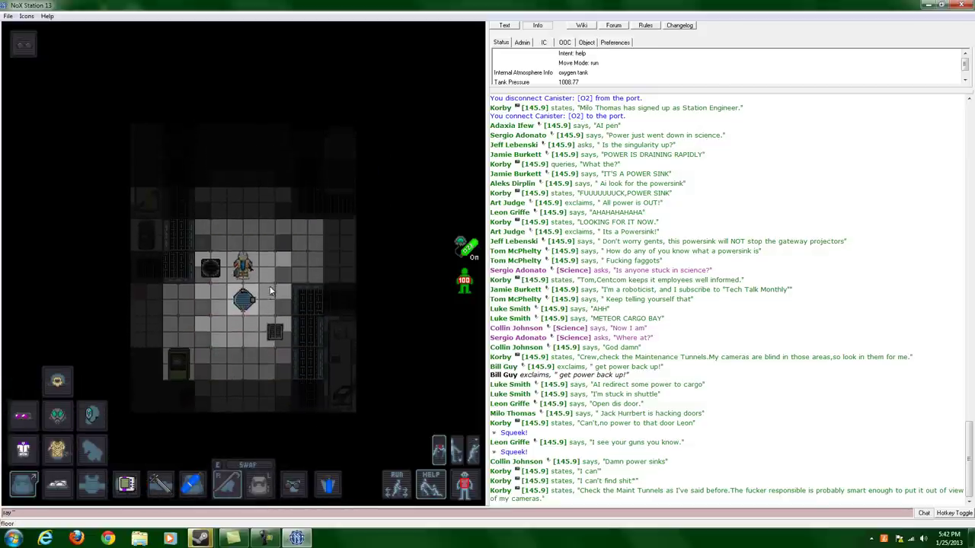
{"action": "key", "text": "Up"}
{"action": "key", "text": "Up"}
{"action": "key", "text": "Up"}
{"action": "key", "text": "Up"}
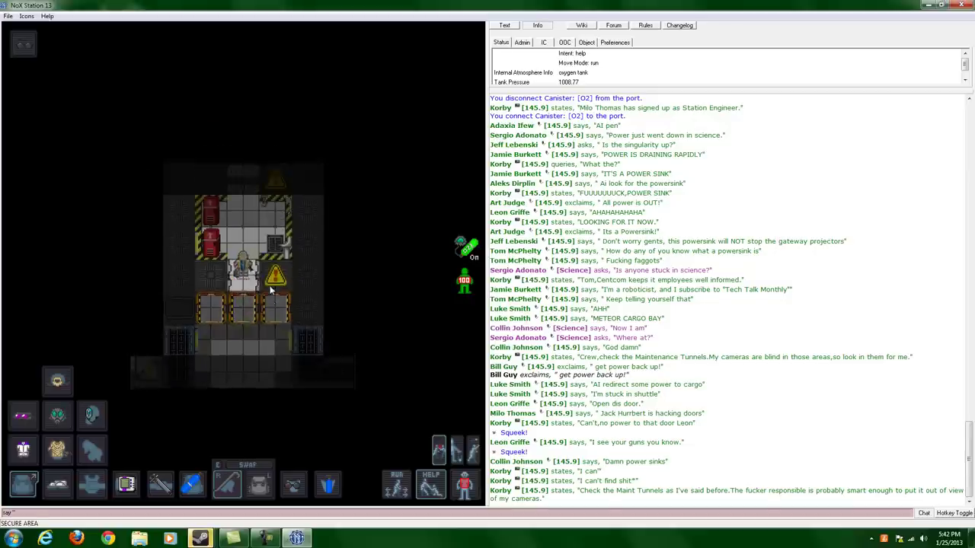
{"action": "key", "text": "Up"}
{"action": "key", "text": "Up"}
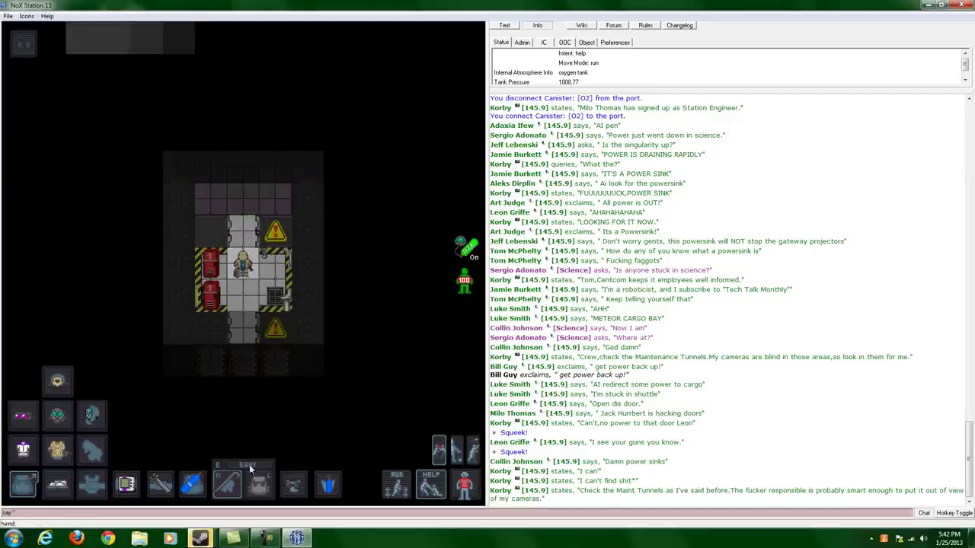
{"action": "key", "text": "Up"}
{"action": "key", "text": "Up"}
{"action": "left_click", "coordinate": [257, 488]}
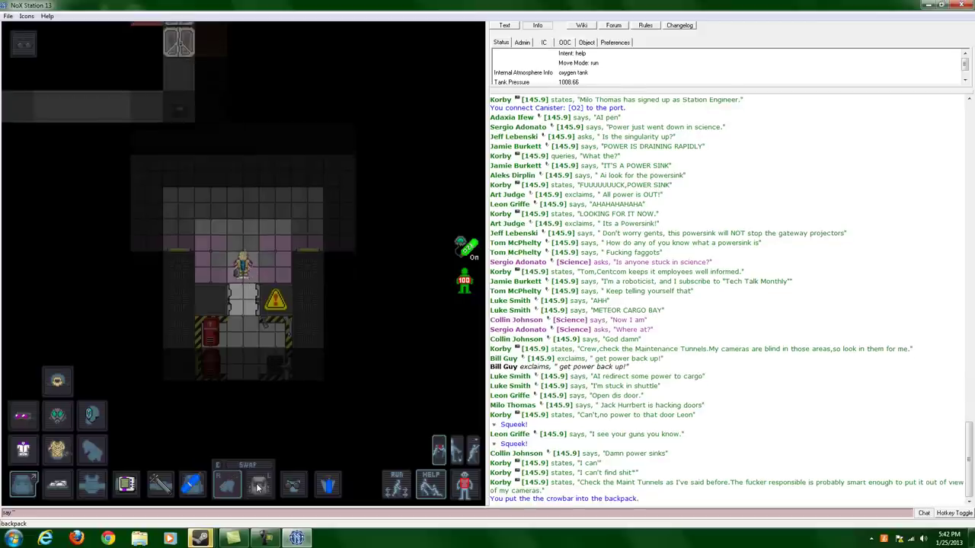
Walk west through the next rooms toward the medical doctor.
{"action": "key", "text": "Up"}
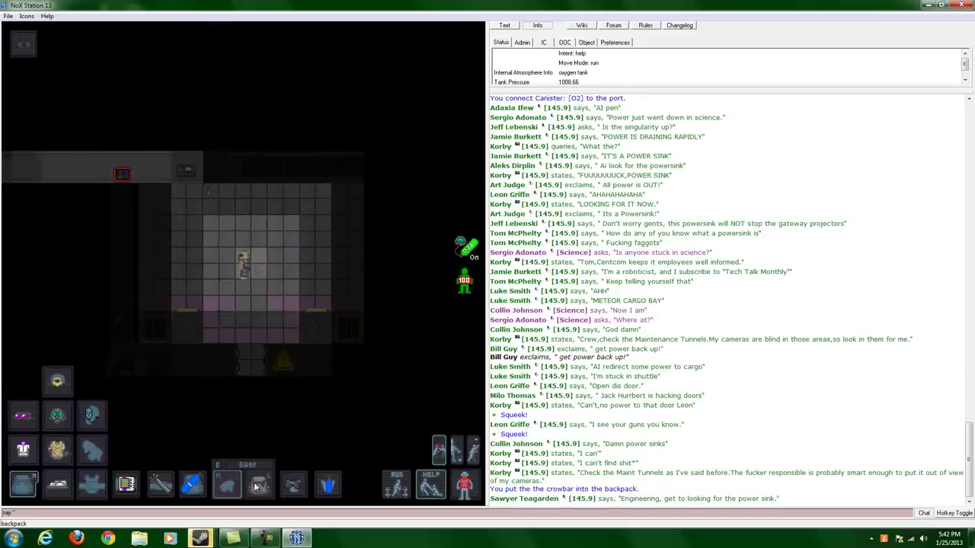
{"action": "key", "text": "Left"}
{"action": "key", "text": "Left"}
{"action": "key", "text": "Left"}
{"action": "key", "text": "Left"}
{"action": "key", "text": "Left"}
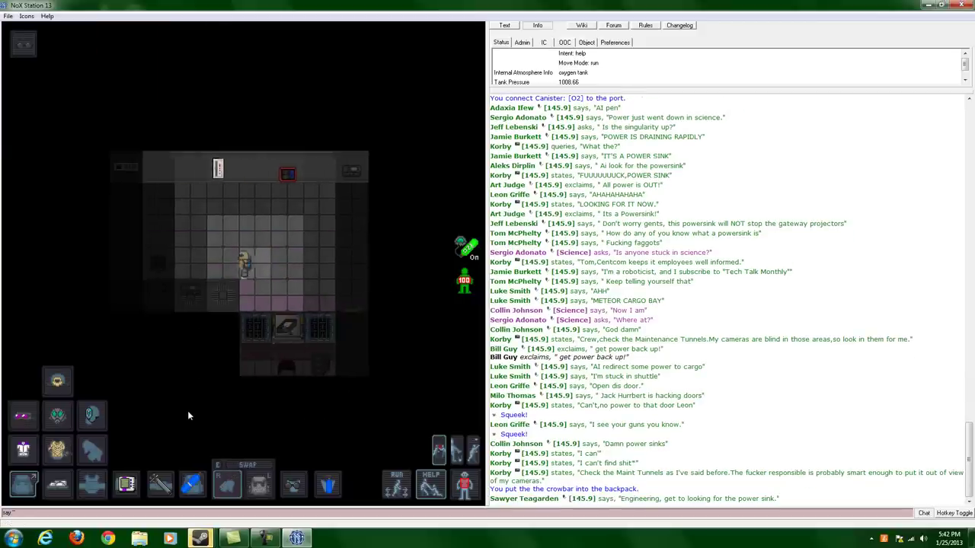
{"action": "key", "text": "Left"}
{"action": "key", "text": "Left"}
{"action": "key", "text": "Left"}
{"action": "key", "text": "Left"}
{"action": "key", "text": "Left"}
{"action": "key", "text": "Left"}
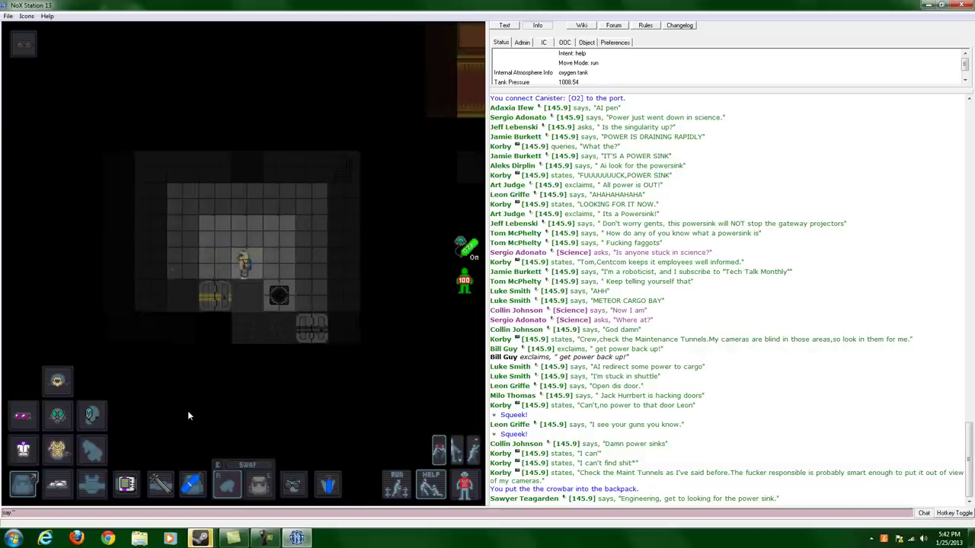
{"action": "key", "text": "Left"}
{"action": "key", "text": "Left"}
{"action": "key", "text": "Left"}
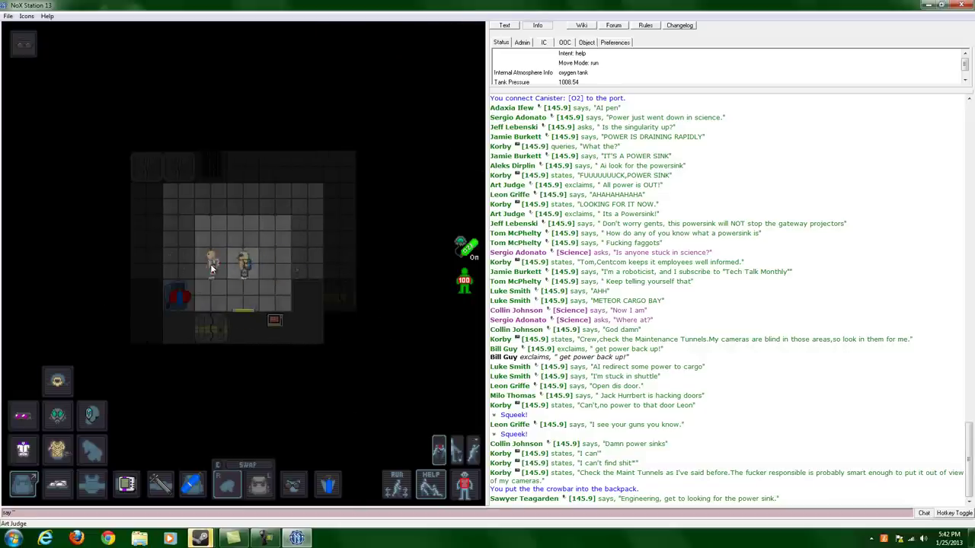
{"action": "key", "text": "Up"}
{"action": "key", "text": "Up"}
{"action": "key", "text": "Left"}
{"action": "key", "text": "Left"}
Examine the medical doctor, then walk west along the corridor.
{"action": "left_click", "coordinate": [275, 332], "text": "shift"}
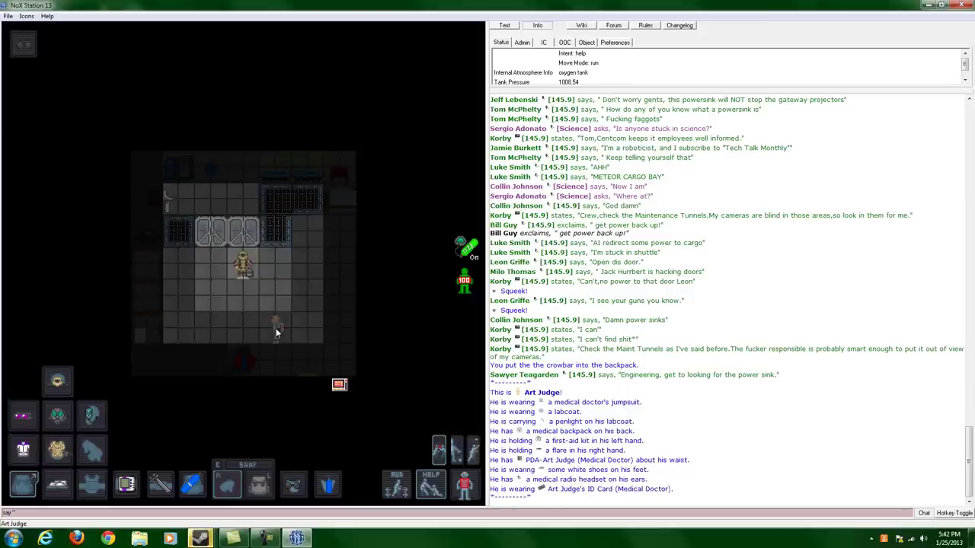
{"action": "key", "text": "Down"}
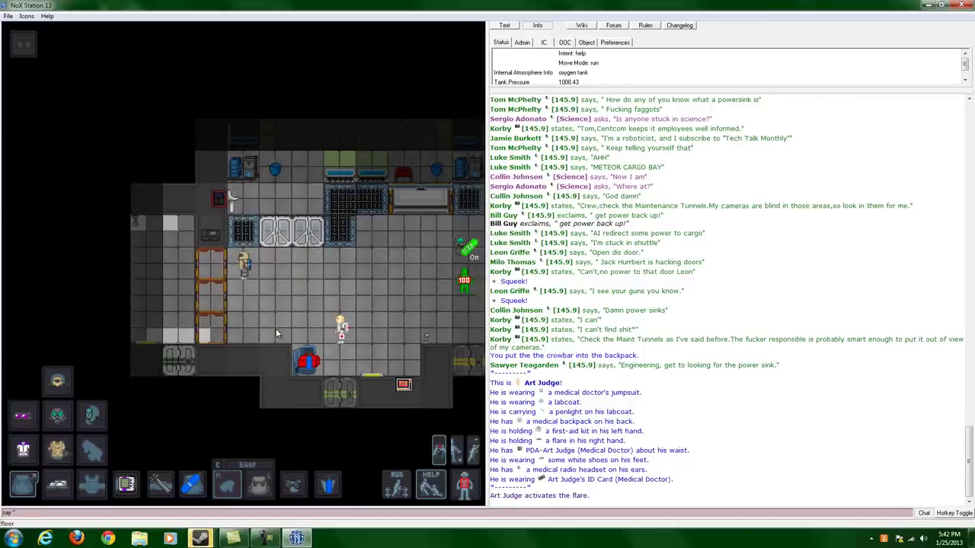
{"action": "key", "text": "Left"}
{"action": "key", "text": "Left"}
{"action": "key", "text": "Left"}
{"action": "key", "text": "Left"}
{"action": "key", "text": "Left"}
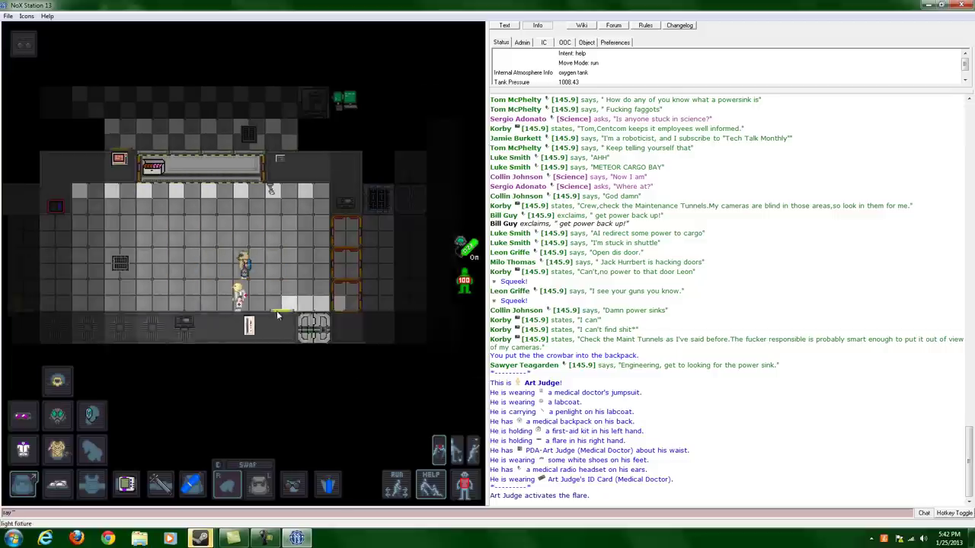
{"action": "key", "text": "Left"}
{"action": "key", "text": "Left"}
{"action": "key", "text": "Left"}
{"action": "key", "text": "Left"}
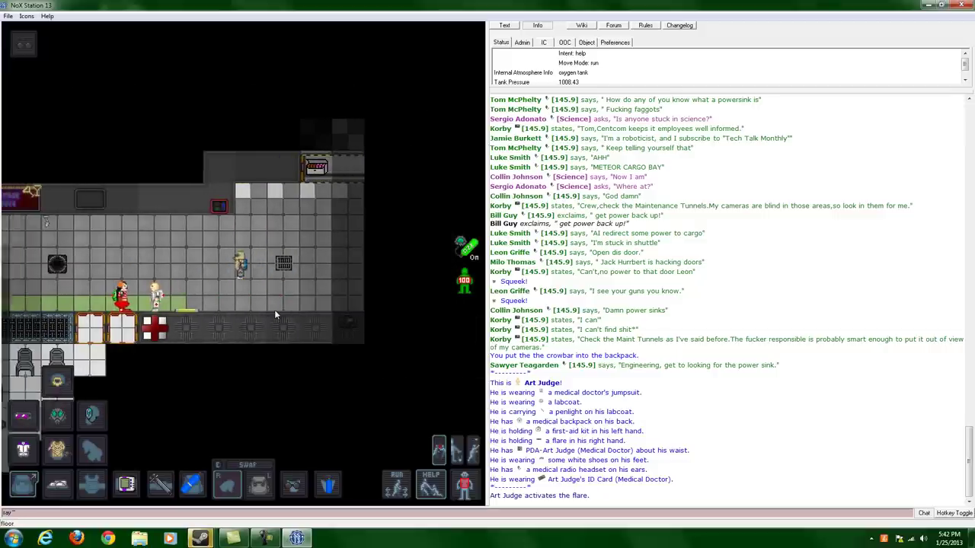
{"action": "key", "text": "Left"}
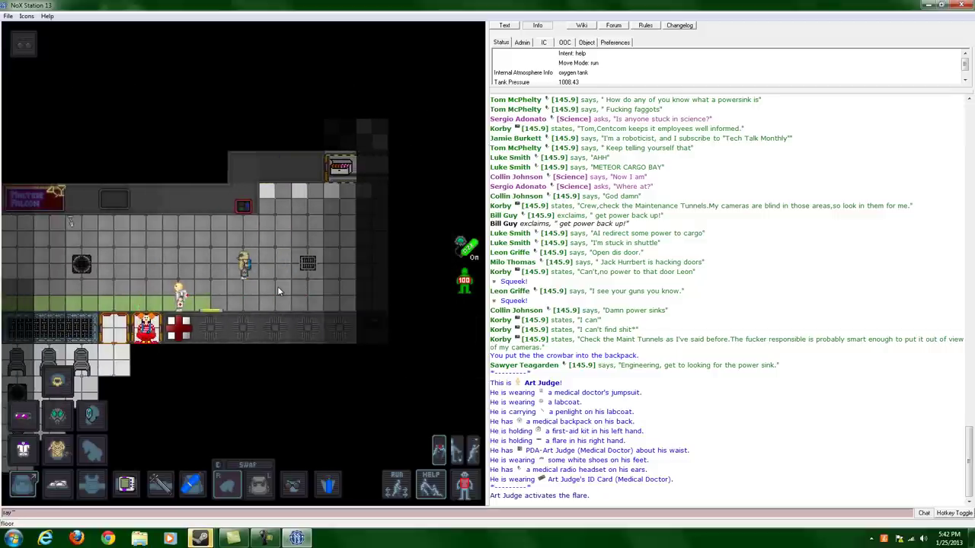
{"action": "key", "text": "Left"}
{"action": "key", "text": "Left"}
{"action": "key", "text": "Left"}
Go south through the doorway, back past medbay, and east into the dim room.
{"action": "key", "text": "Down"}
{"action": "key", "text": "Down"}
{"action": "key", "text": "Down"}
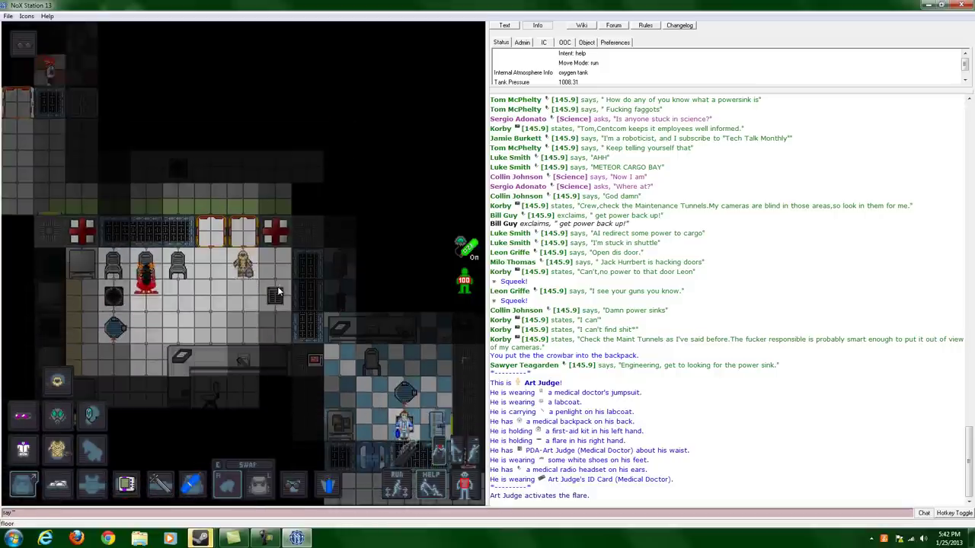
{"action": "key", "text": "Down"}
{"action": "key", "text": "Right"}
{"action": "key", "text": "Up"}
{"action": "key", "text": "Up"}
{"action": "key", "text": "Up"}
{"action": "key", "text": "Right"}
{"action": "key", "text": "Right"}
{"action": "key", "text": "Right"}
{"action": "key", "text": "Right"}
{"action": "key", "text": "Right"}
{"action": "key", "text": "Right"}
{"action": "key", "text": "Right"}
{"action": "key", "text": "Right"}
{"action": "key", "text": "Right"}
{"action": "key", "text": "Right"}
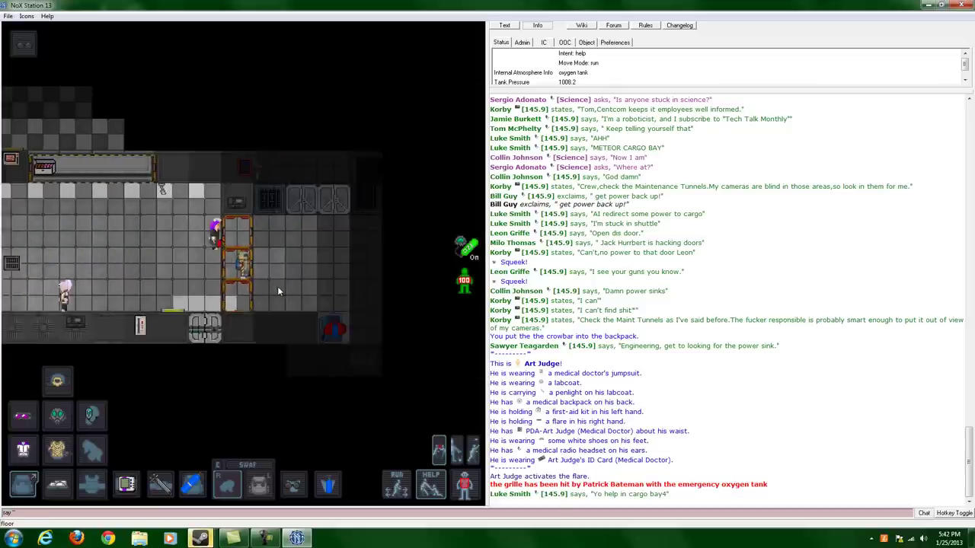
{"action": "key", "text": "Right"}
{"action": "key", "text": "Down"}
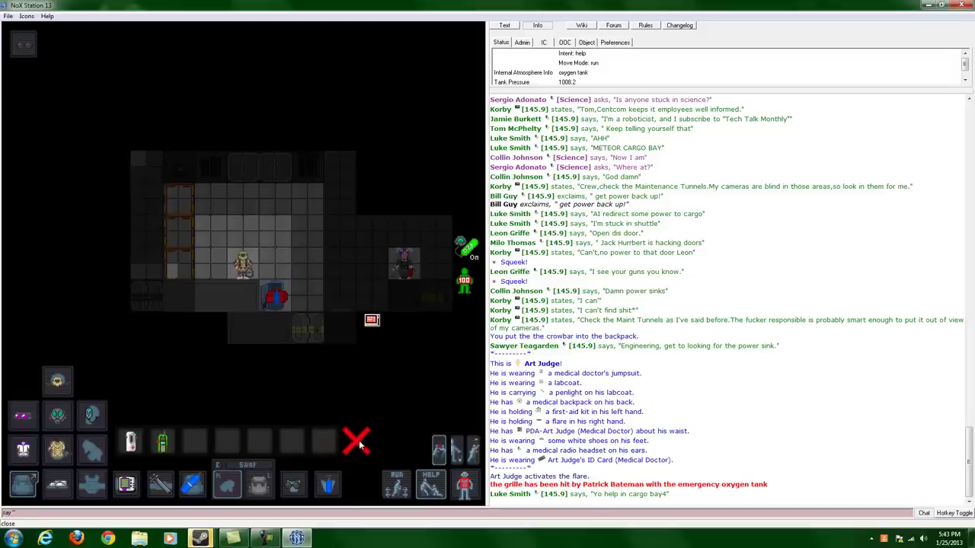
Close the backpack and walk east into the room with chairs.
{"action": "left_click", "coordinate": [360, 444]}
{"action": "key", "text": "Right"}
{"action": "key", "text": "Right"}
{"action": "key", "text": "Right"}
{"action": "key", "text": "Right"}
{"action": "key", "text": "Up"}
{"action": "key", "text": "Up"}
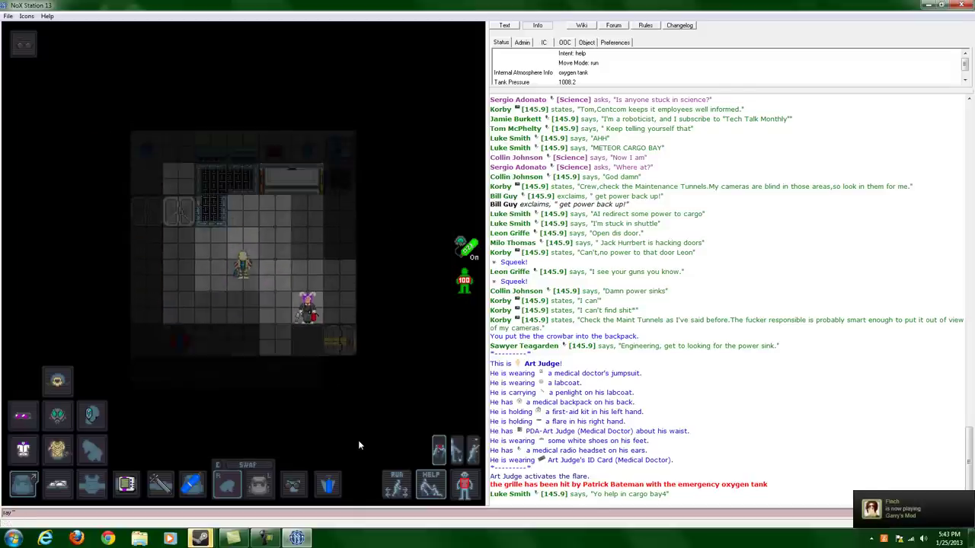
{"action": "key", "text": "Right"}
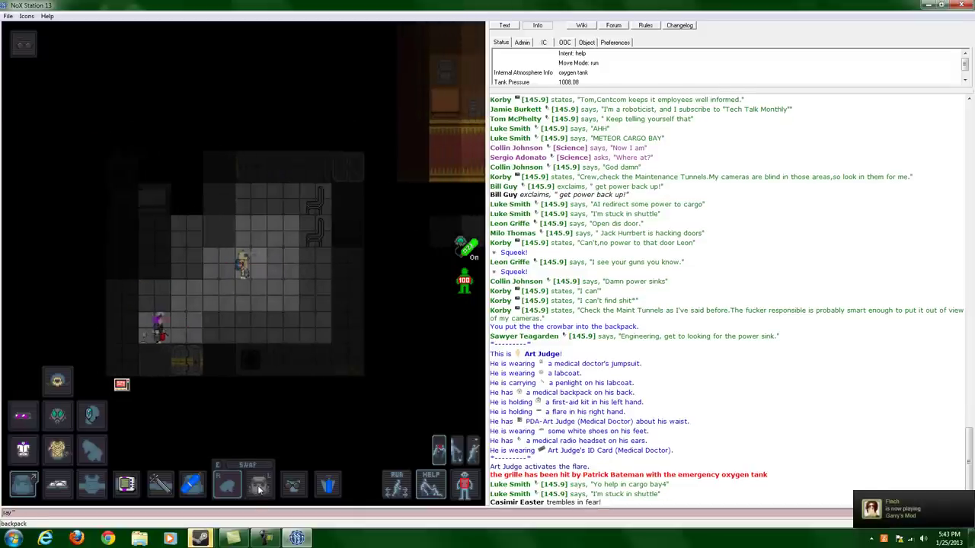
{"action": "key", "text": "Right"}
{"action": "key", "text": "Down"}
Take the crowbar out of the backpack while crossing the room eastward.
{"action": "left_click", "coordinate": [259, 486]}
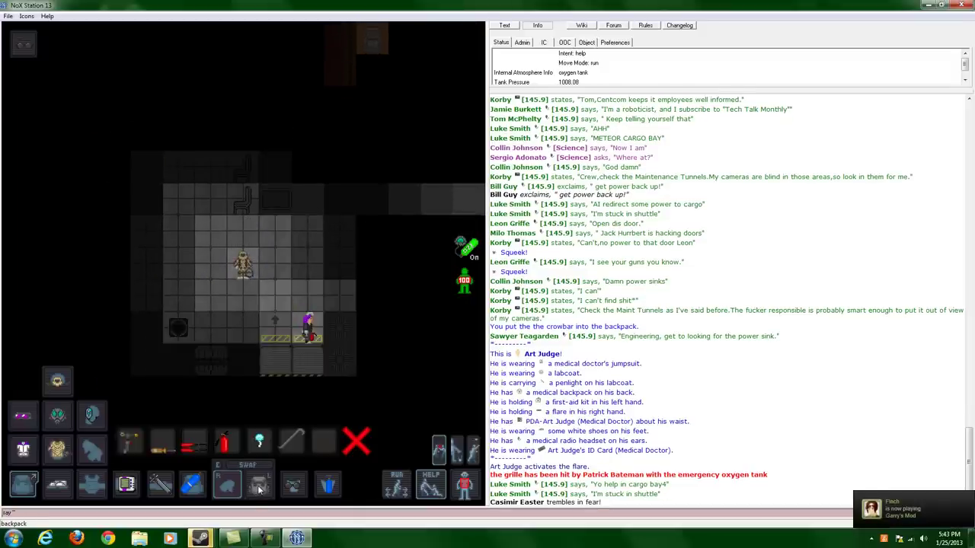
{"action": "key", "text": "Right"}
{"action": "key", "text": "Right"}
{"action": "key", "text": "Right"}
{"action": "left_click", "coordinate": [291, 441]}
{"action": "key", "text": "Right"}
{"action": "key", "text": "Right"}
{"action": "key", "text": "Right"}
{"action": "key", "text": "Right"}
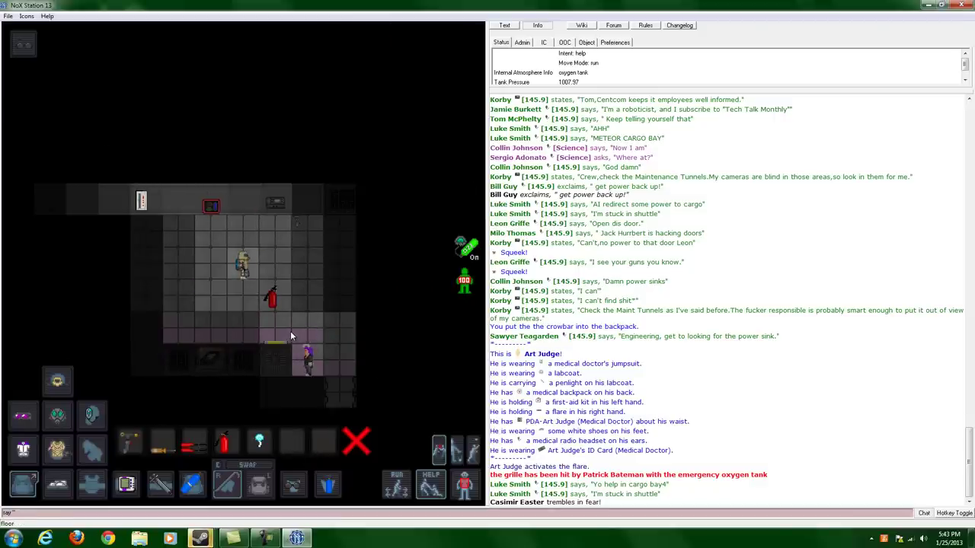
{"action": "key", "text": "Right"}
{"action": "key", "text": "Right"}
{"action": "key", "text": "Right"}
Walk south through the secure area into the red canister room beside the mime.
{"action": "key", "text": "Down"}
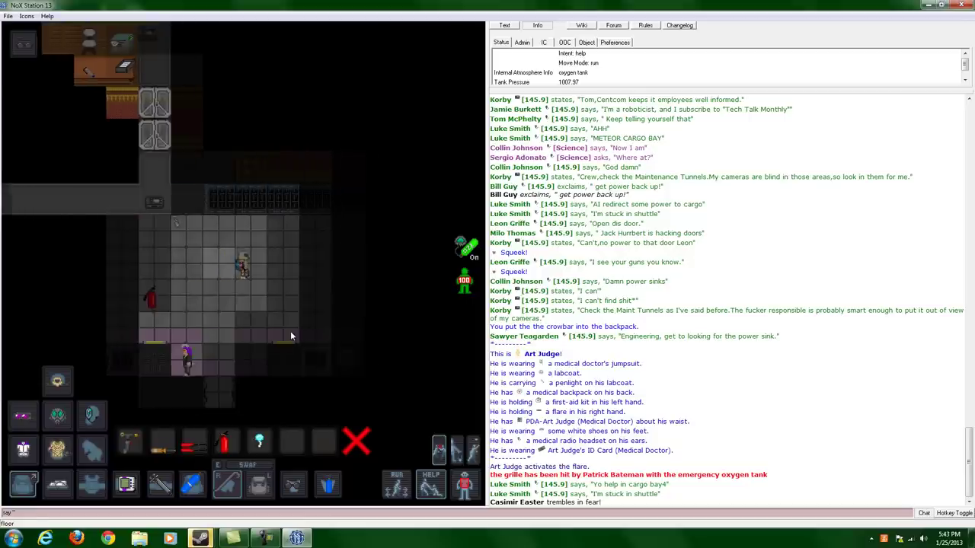
{"action": "key", "text": "Down"}
{"action": "key", "text": "Down"}
{"action": "key", "text": "Left"}
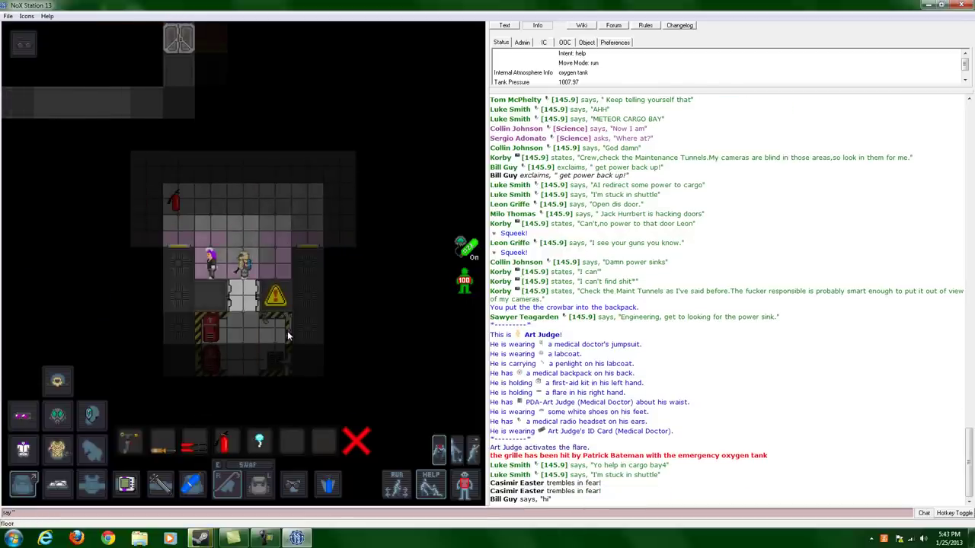
{"action": "key", "text": "Down"}
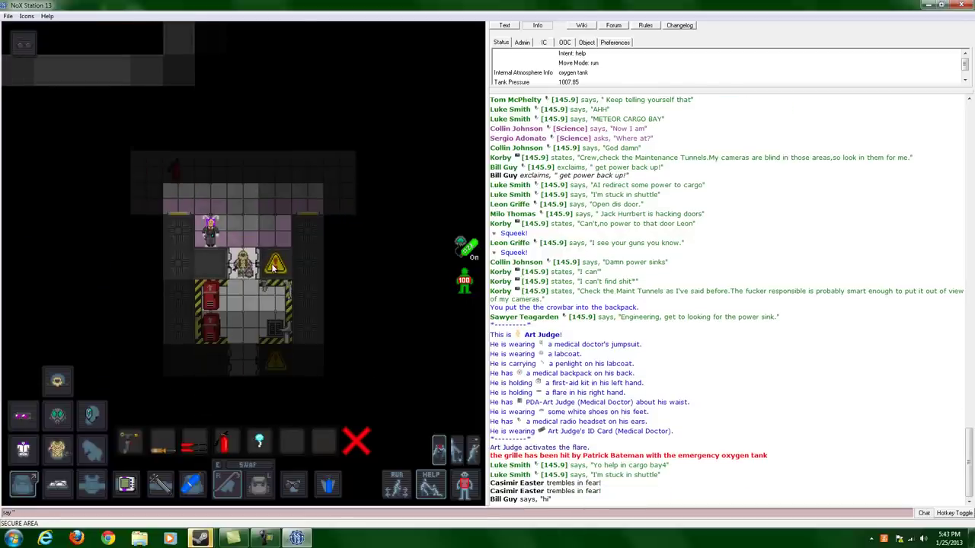
{"action": "key", "text": "Down"}
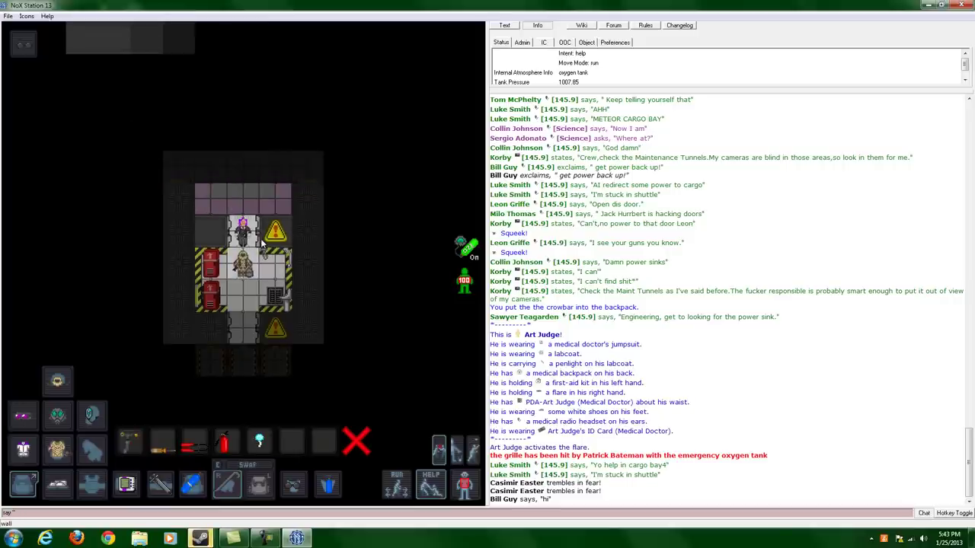
{"action": "key", "text": "Right"}
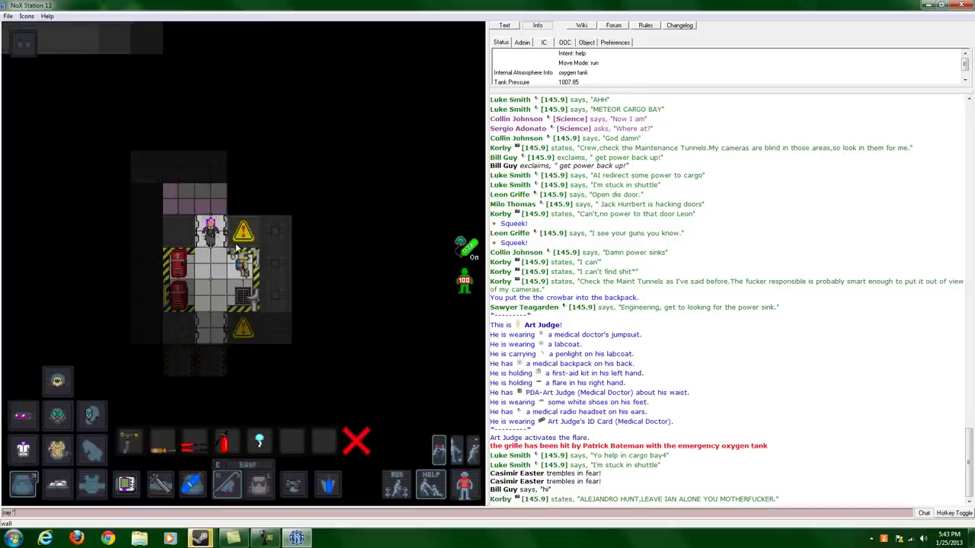
{"action": "key", "text": "Down"}
{"action": "key", "text": "Left"}
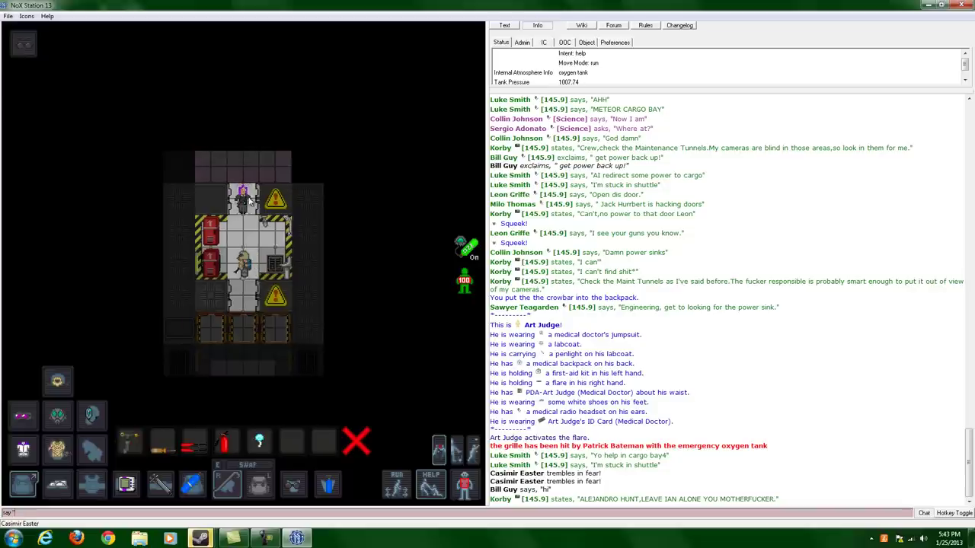
Examine the mime and move around inside the canister room.
{"action": "left_click", "coordinate": [245, 198], "text": "shift"}
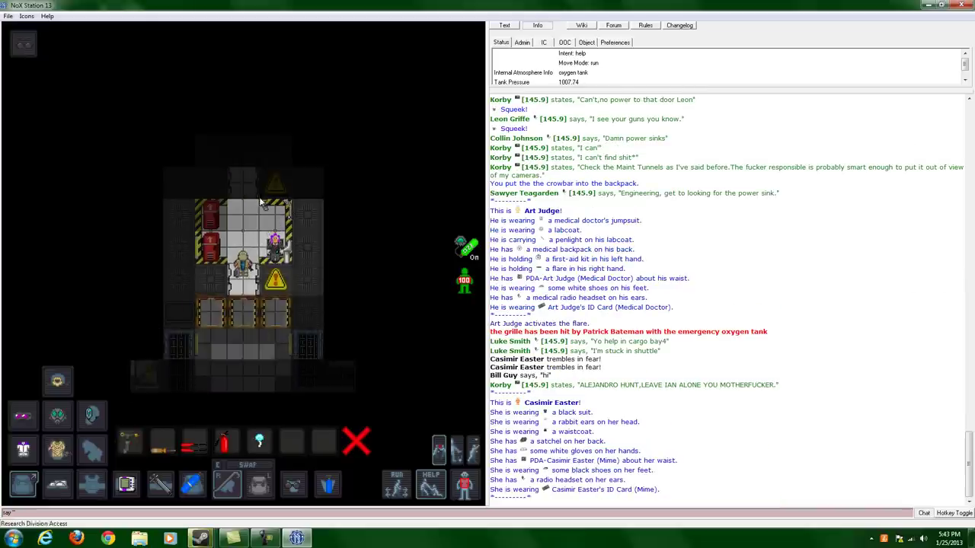
{"action": "key", "text": "Up"}
{"action": "key", "text": "Right"}
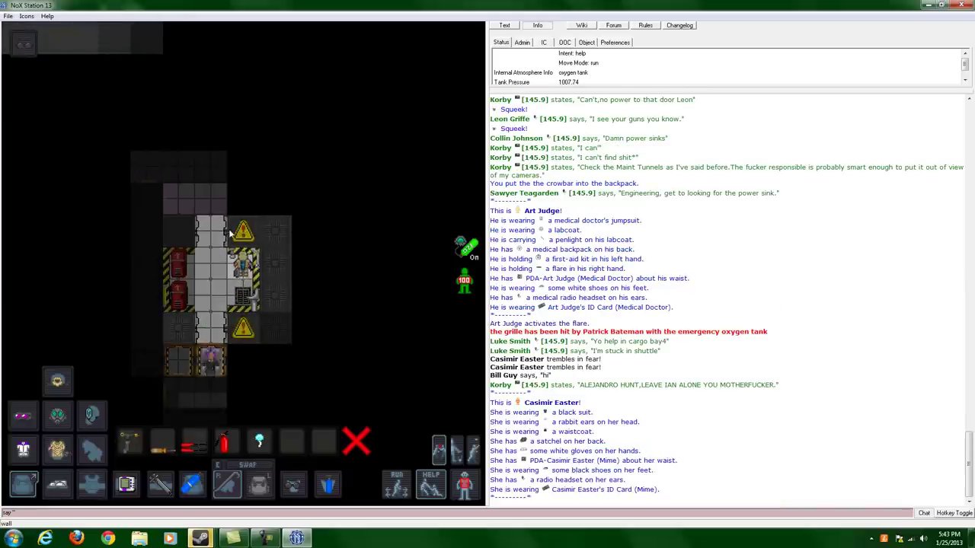
{"action": "key", "text": "Down"}
{"action": "key", "text": "Left"}
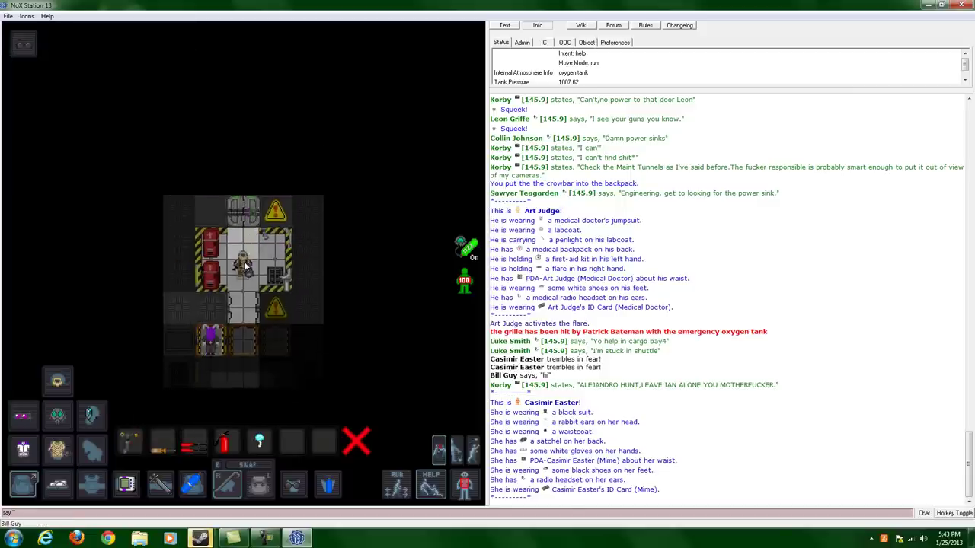
{"action": "key", "text": "Down"}
{"action": "key", "text": "Down"}
{"action": "key", "text": "Down"}
{"action": "key", "text": "Down"}
Put the crowbar back in the backpack, walk south, and say 'hows it going?'.
{"action": "left_click", "coordinate": [257, 483]}
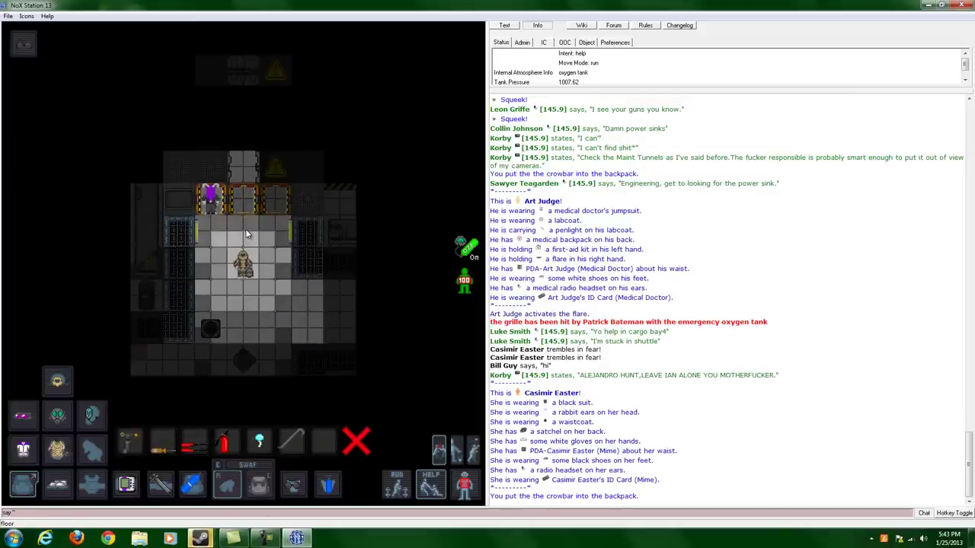
{"action": "key", "text": "Down"}
{"action": "key", "text": "Down"}
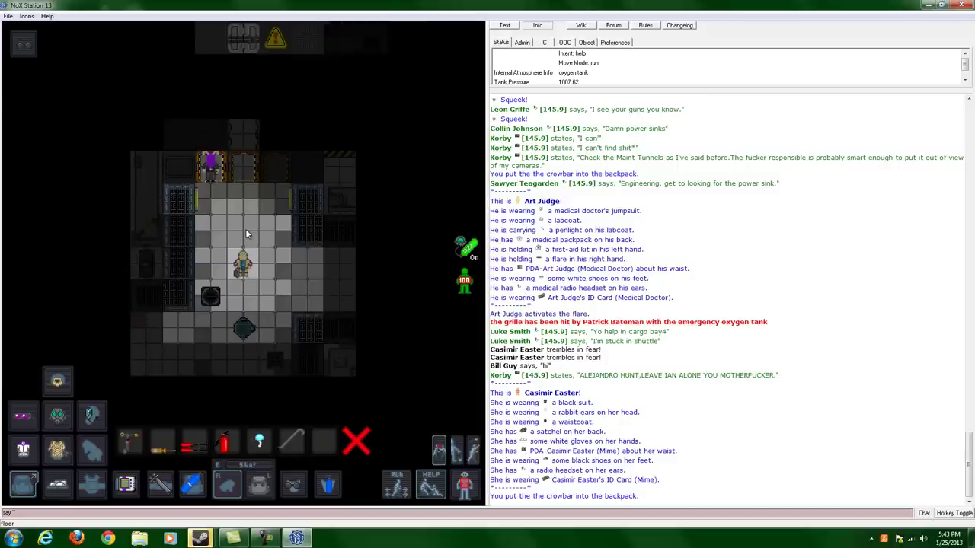
{"action": "type", "text": "hows i going?"}
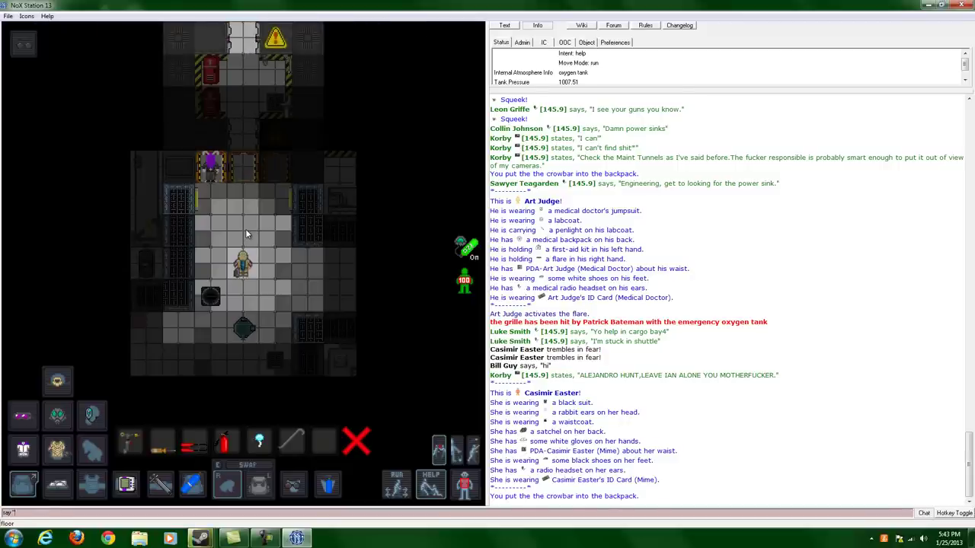
{"action": "key", "text": "Return"}
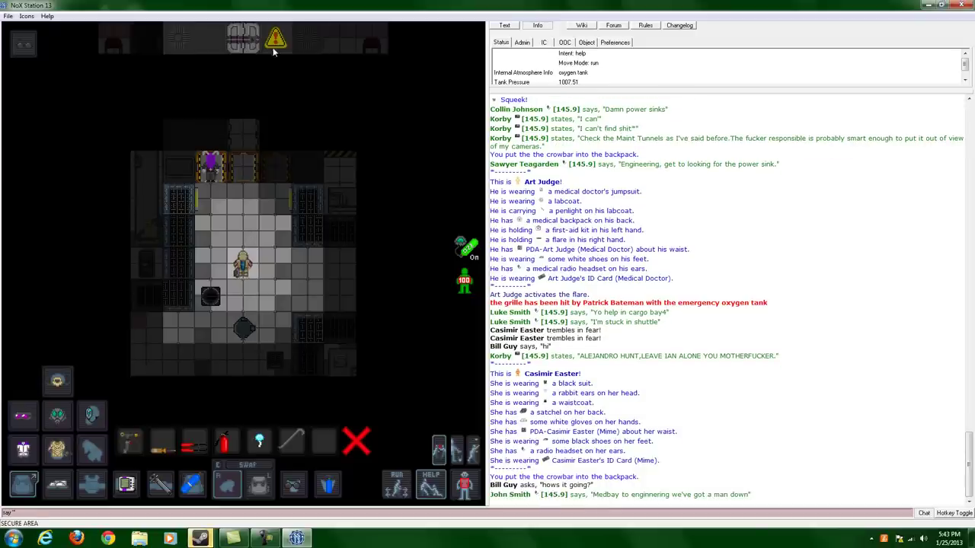
Close the backpack and Steam popup, step south, and reply 'ok then' and 'i cant do any thing'.
{"action": "left_click", "coordinate": [356, 443]}
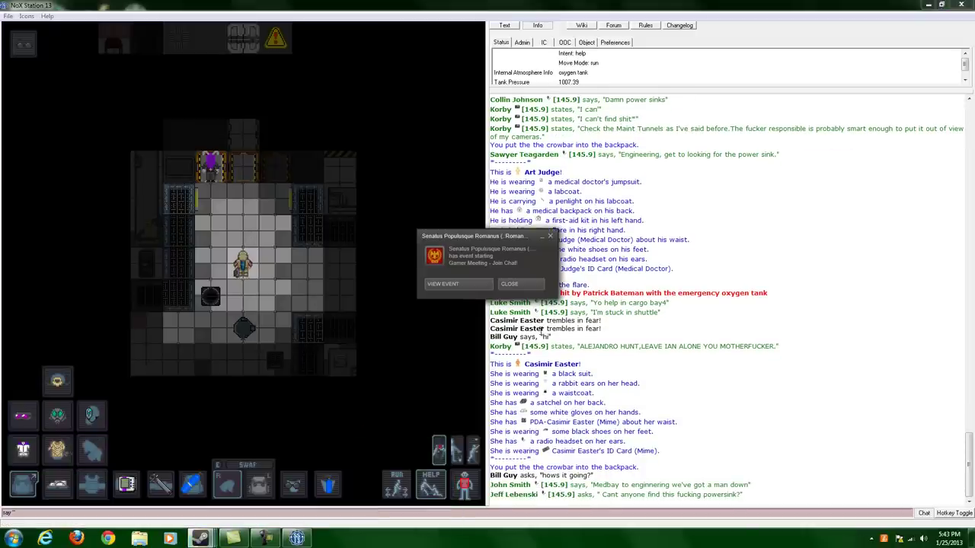
{"action": "left_click", "coordinate": [517, 285]}
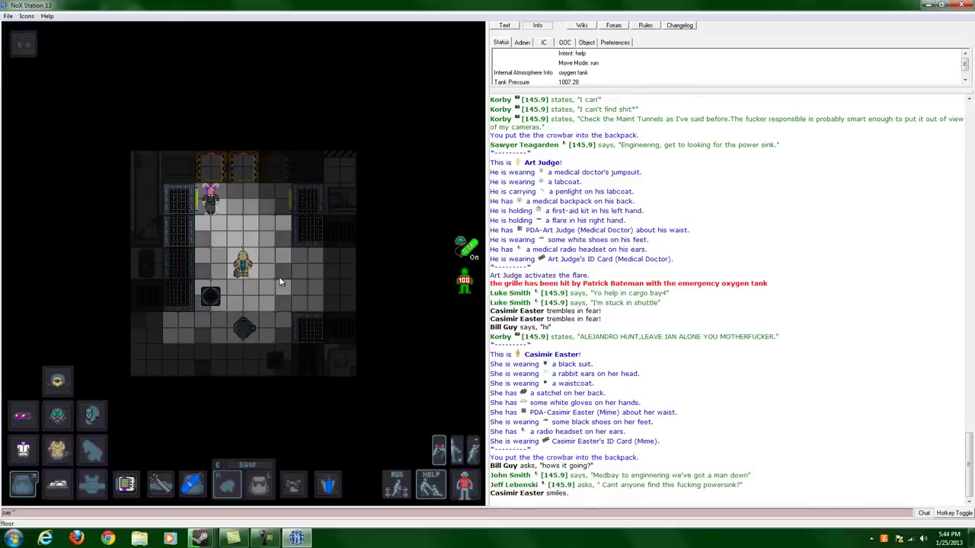
{"action": "key", "text": "Down"}
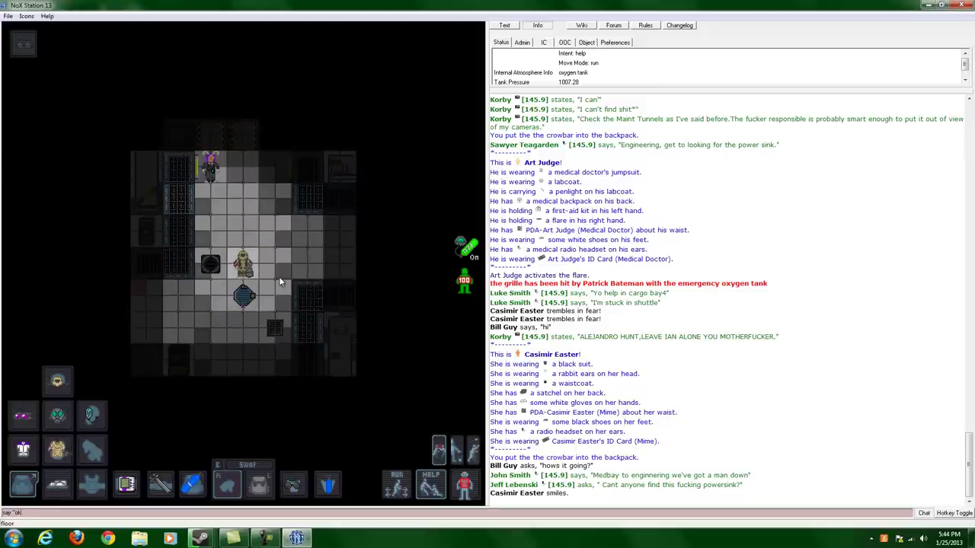
{"action": "type", "text": "ok then"}
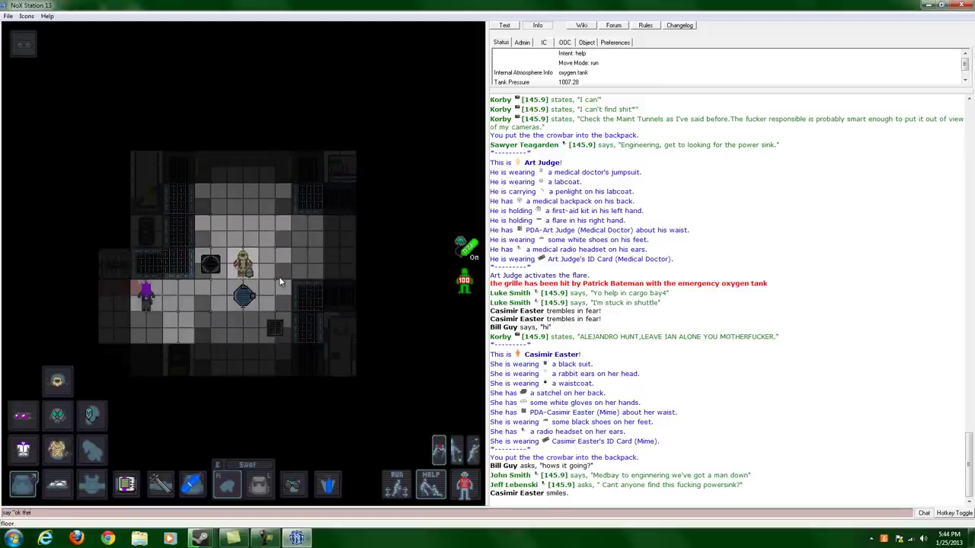
{"action": "key", "text": "Down"}
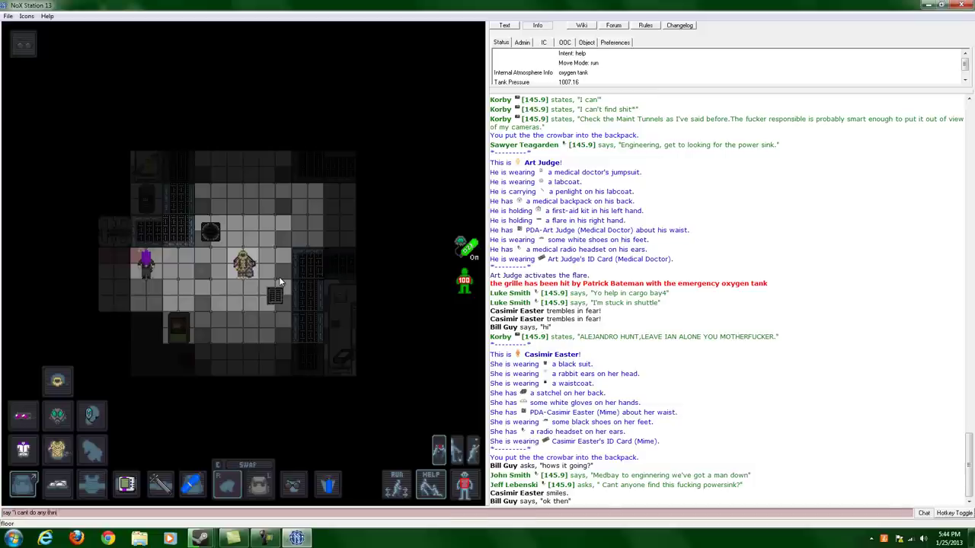
{"action": "type", "text": "g"}
{"action": "key", "text": "Return"}
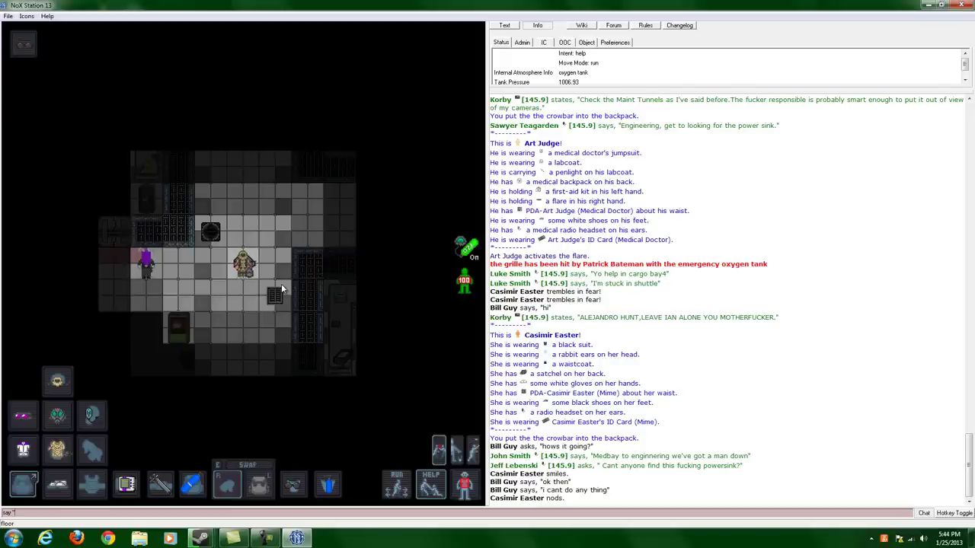
Walk north and east across the room off the blue object.
{"action": "key", "text": "Down"}
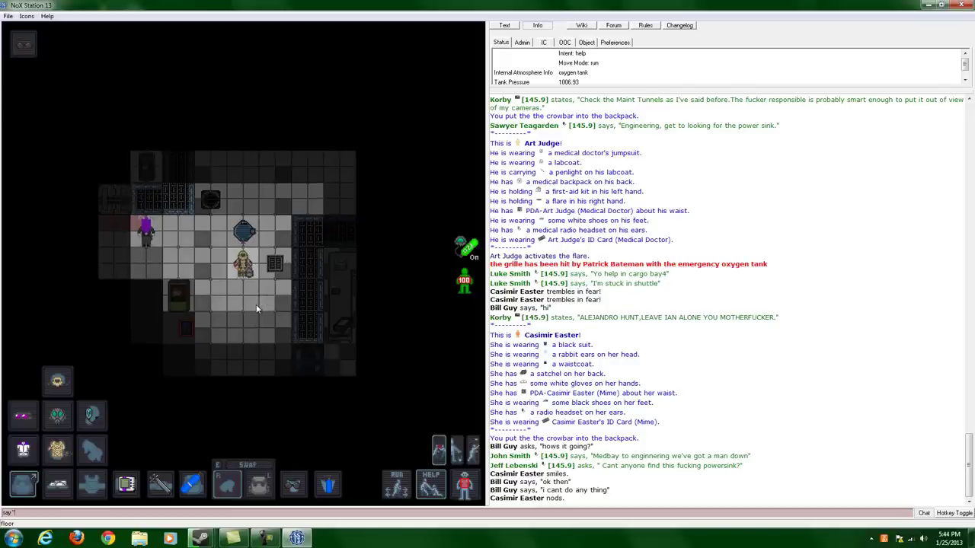
{"action": "key", "text": "Up"}
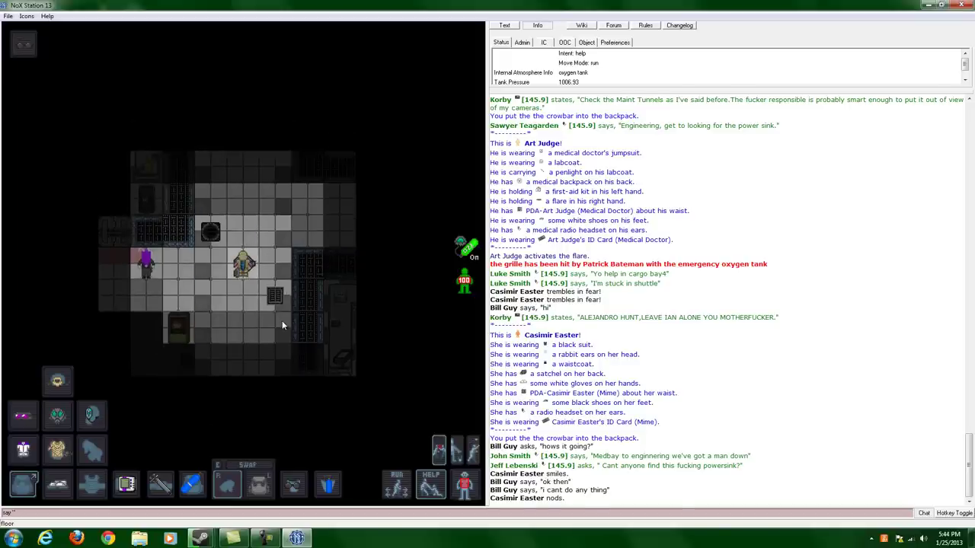
{"action": "key", "text": "Up"}
{"action": "key", "text": "Right"}
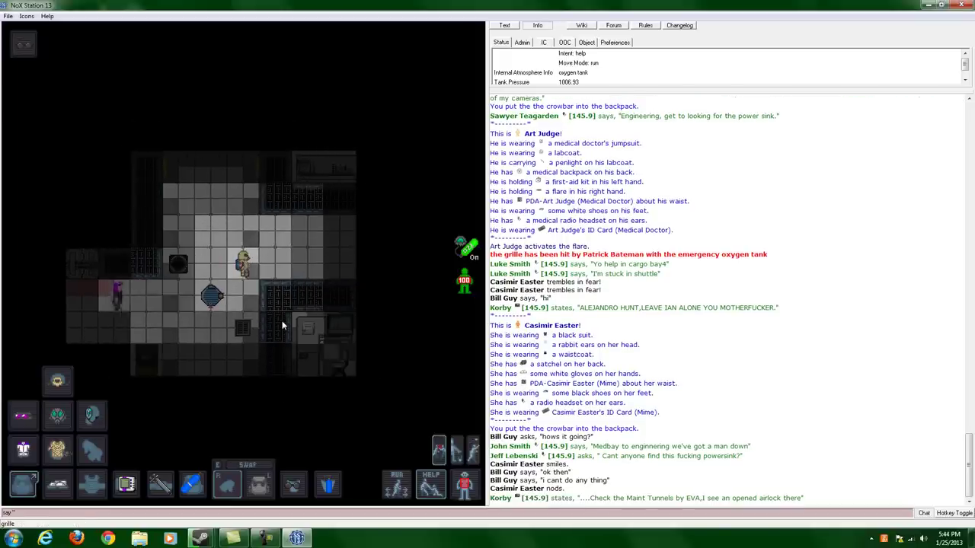
{"action": "key", "text": "Right"}
{"action": "key", "text": "Up"}
{"action": "key", "text": "Right"}
{"action": "key", "text": "Up"}
{"action": "key", "text": "Right"}
Pass north through the grille row into the striped research machine area.
{"action": "key", "text": "Up"}
{"action": "key", "text": "Right"}
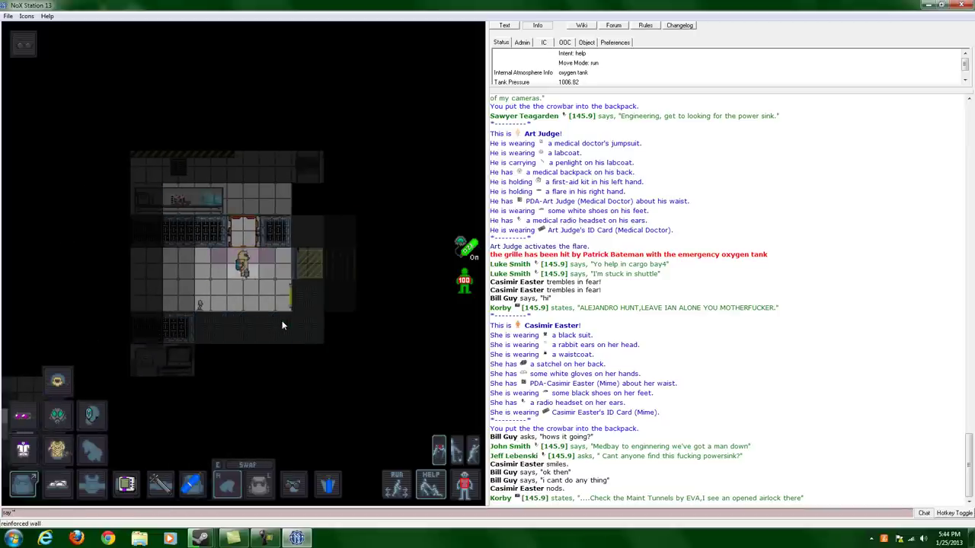
{"action": "key", "text": "Right"}
{"action": "key", "text": "Up"}
{"action": "key", "text": "Up"}
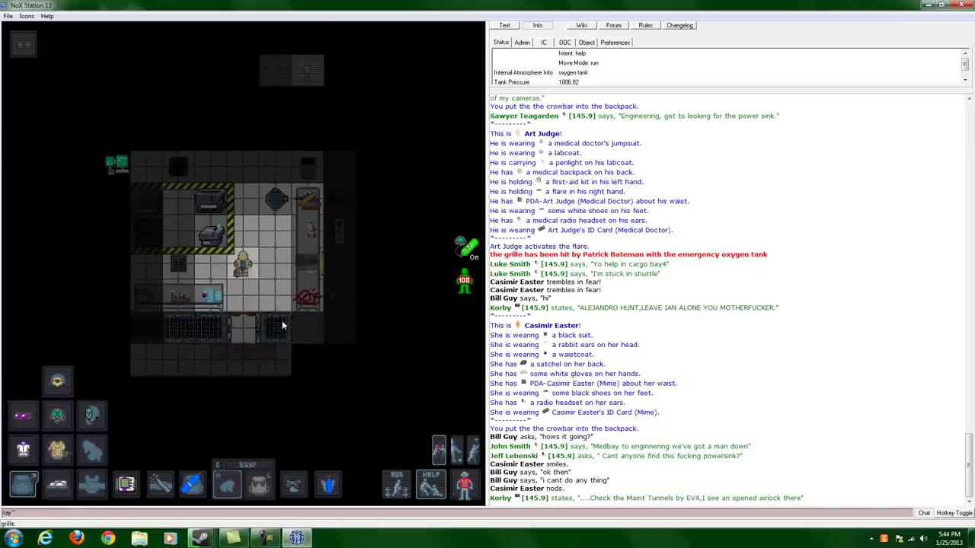
{"action": "key", "text": "Up"}
{"action": "key", "text": "Up"}
{"action": "key", "text": "Up"}
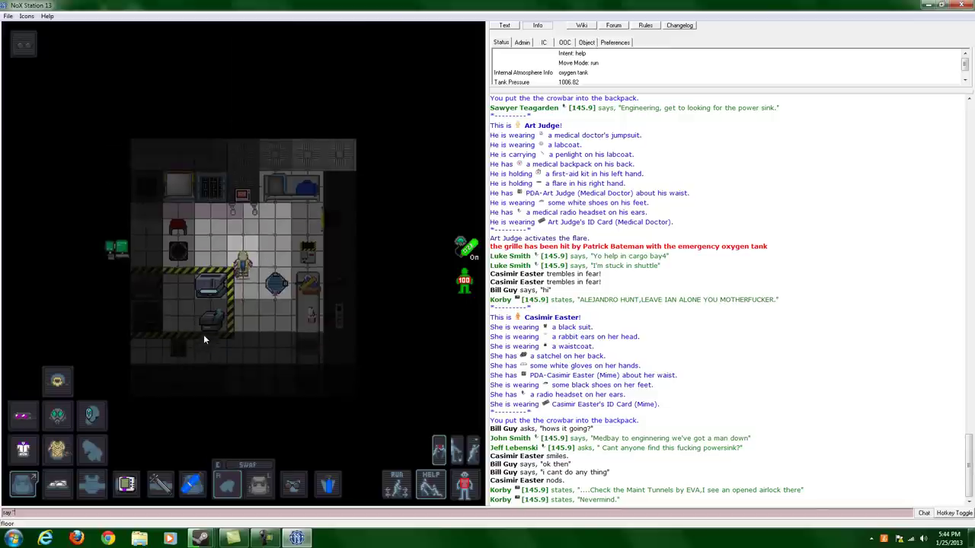
{"action": "key", "text": "Up"}
{"action": "key", "text": "Down"}
{"action": "key", "text": "Left"}
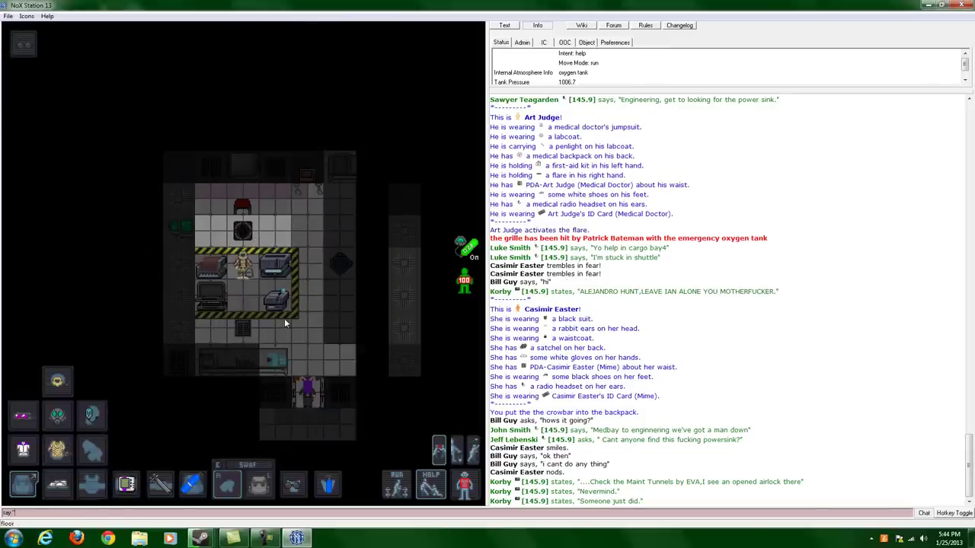
Leave the lab southward through the grille doorway and down the corridor.
{"action": "key", "text": "Down"}
{"action": "key", "text": "Down"}
{"action": "key", "text": "Down"}
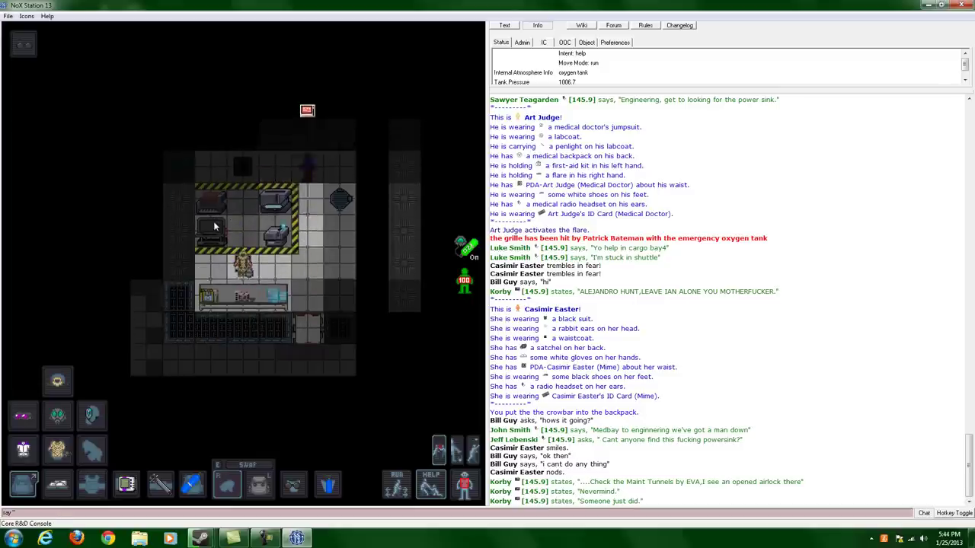
{"action": "key", "text": "Down"}
{"action": "key", "text": "Down"}
{"action": "key", "text": "Right"}
{"action": "key", "text": "Right"}
{"action": "key", "text": "Down"}
{"action": "key", "text": "Down"}
{"action": "key", "text": "Down"}
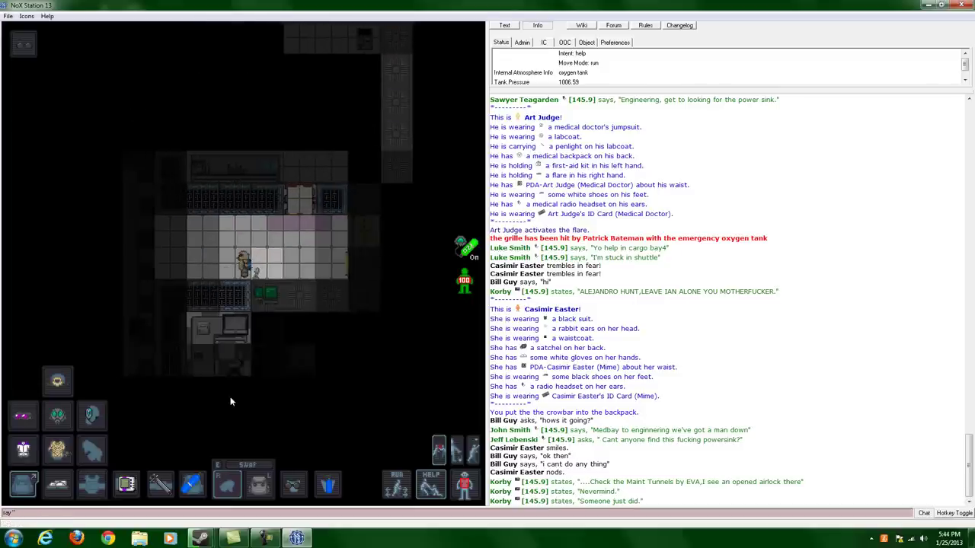
{"action": "key", "text": "Left"}
{"action": "key", "text": "Left"}
{"action": "key", "text": "Left"}
{"action": "key", "text": "Left"}
{"action": "key", "text": "Left"}
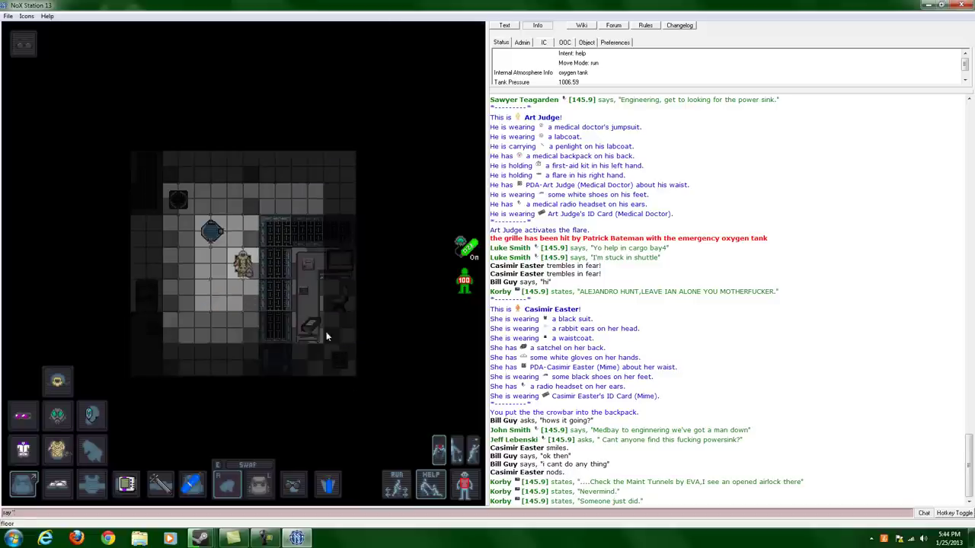
{"action": "key", "text": "Down"}
{"action": "key", "text": "Down"}
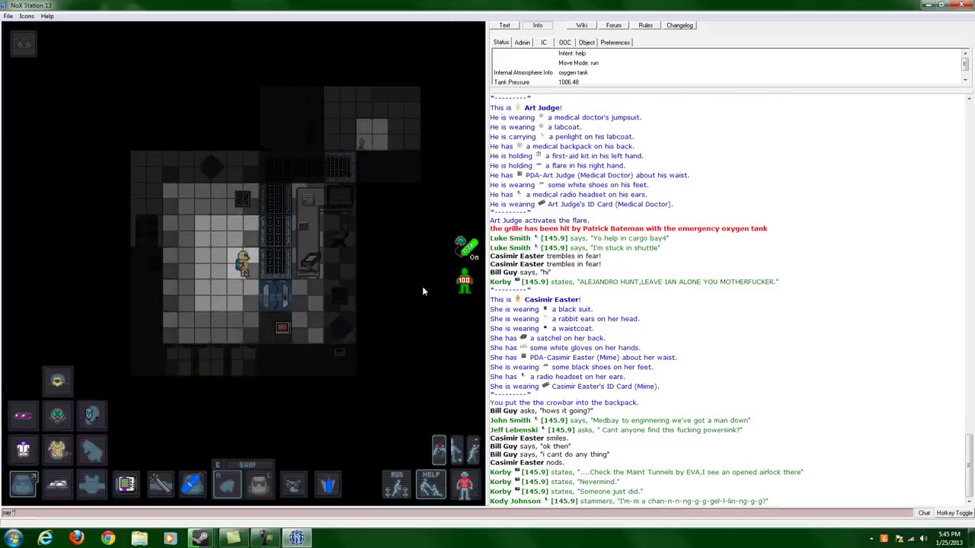
{"action": "key", "text": "Down"}
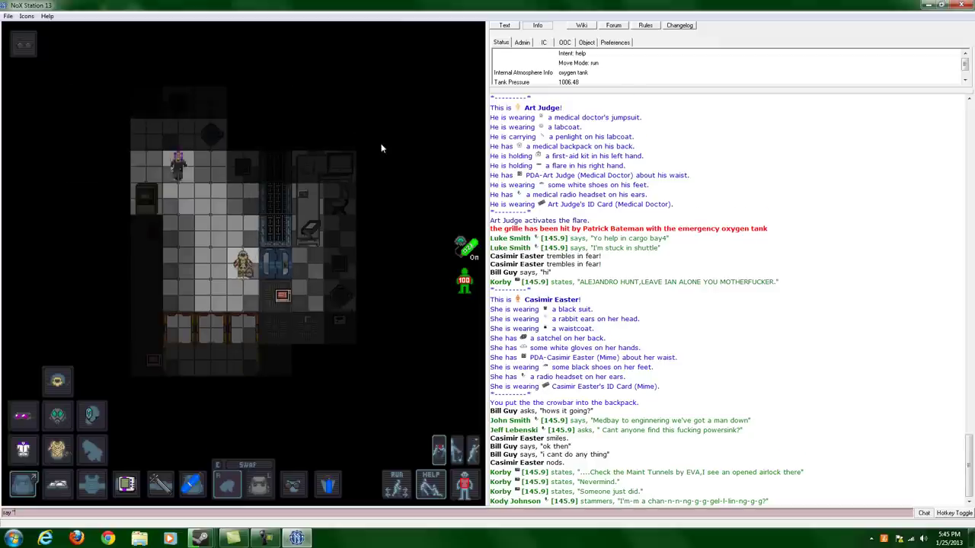
{"action": "key", "text": "Down"}
{"action": "key", "text": "Down"}
{"action": "key", "text": "Down"}
{"action": "key", "text": "Down"}
{"action": "key", "text": "Down"}
{"action": "key", "text": "Down"}
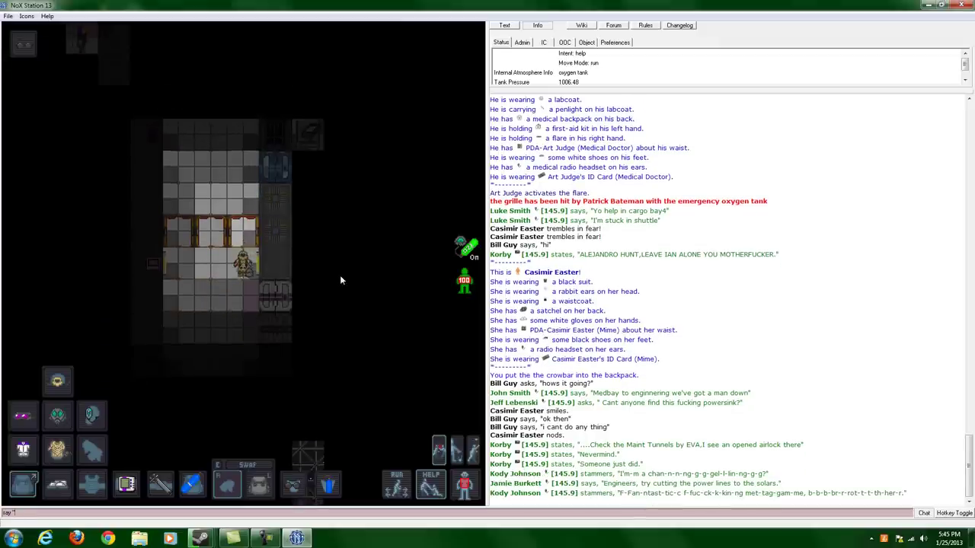
{"action": "key", "text": "Down"}
{"action": "key", "text": "Down"}
{"action": "key", "text": "Down"}
{"action": "key", "text": "Down"}
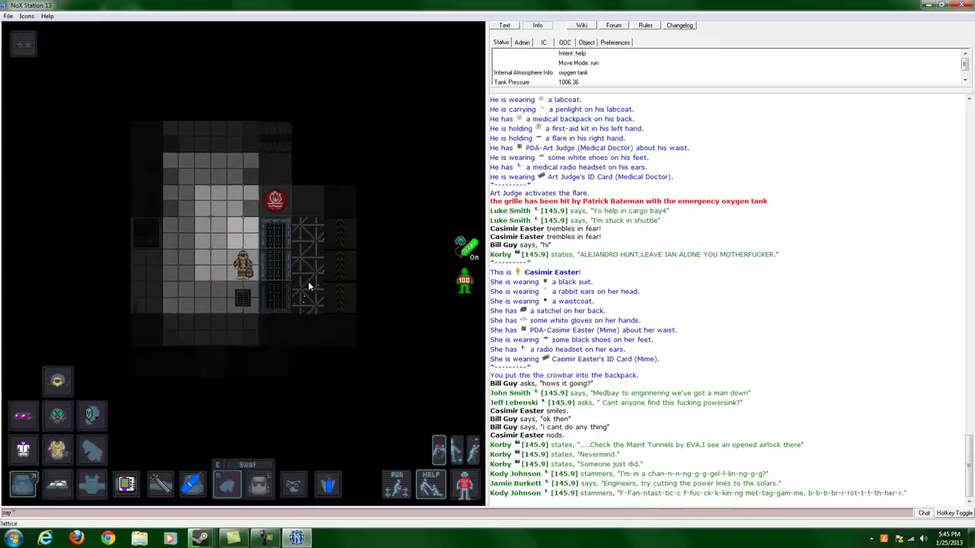
Cross the machine room and lit room down to the hazard-marked airlock.
{"action": "key", "text": "Left"}
{"action": "key", "text": "Left"}
{"action": "key", "text": "Left"}
{"action": "key", "text": "Left"}
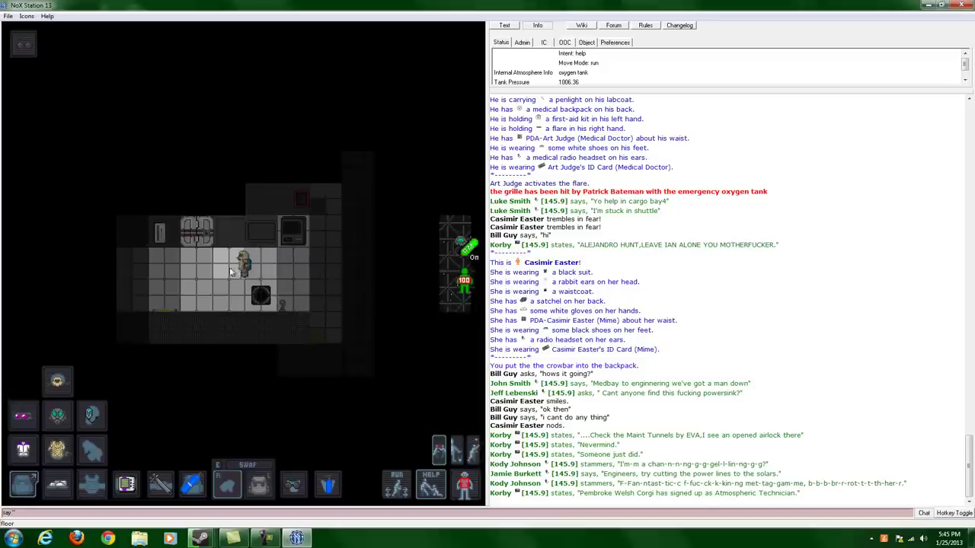
{"action": "key", "text": "Left"}
{"action": "key", "text": "Left"}
{"action": "key", "text": "Left"}
{"action": "key", "text": "Left"}
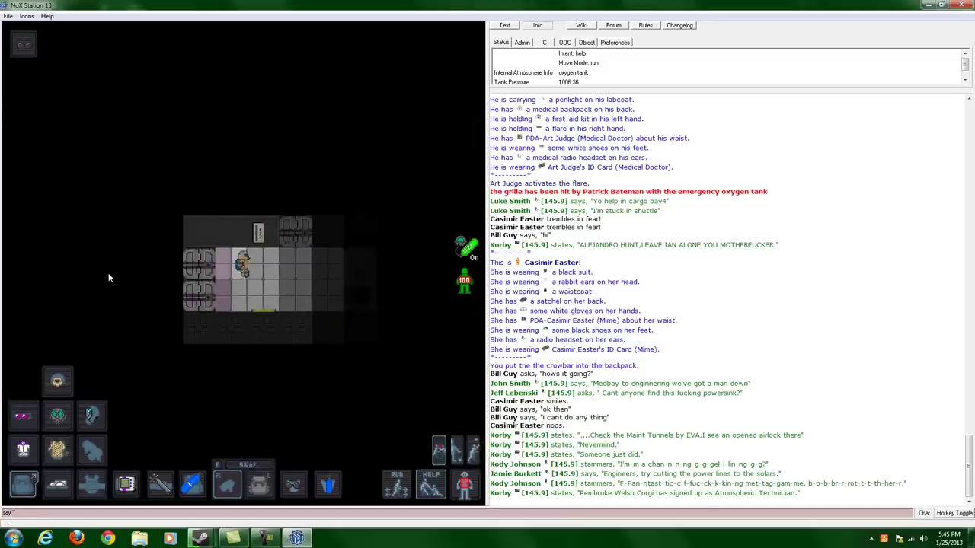
{"action": "key", "text": "Right"}
{"action": "key", "text": "Right"}
{"action": "key", "text": "Right"}
{"action": "key", "text": "Right"}
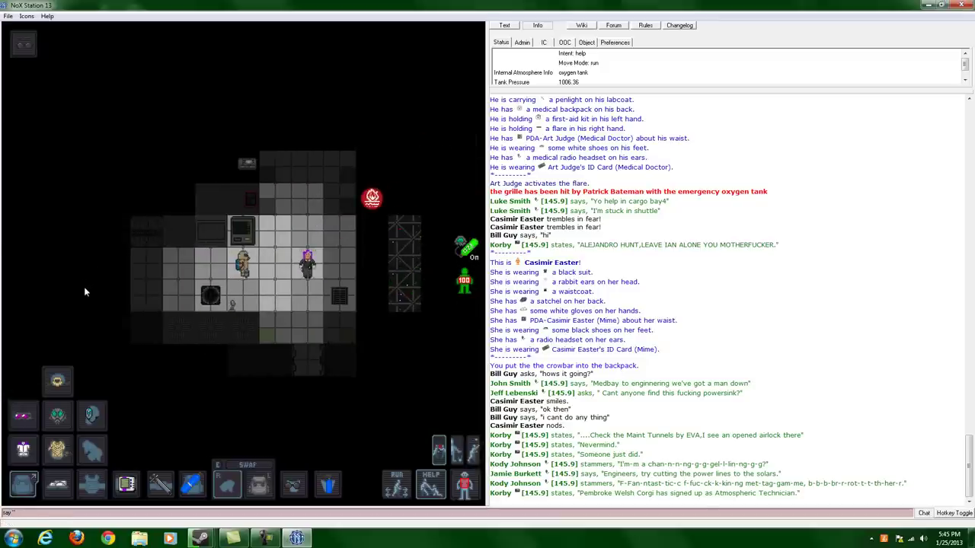
{"action": "key", "text": "Right"}
{"action": "key", "text": "Right"}
{"action": "key", "text": "Down"}
{"action": "key", "text": "Down"}
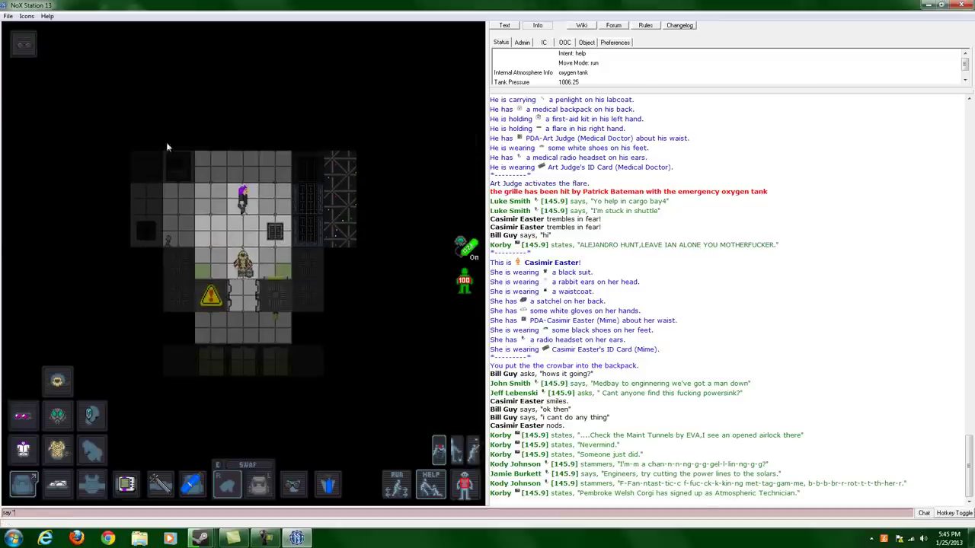
{"action": "key", "text": "Down"}
{"action": "key", "text": "Down"}
{"action": "key", "text": "Down"}
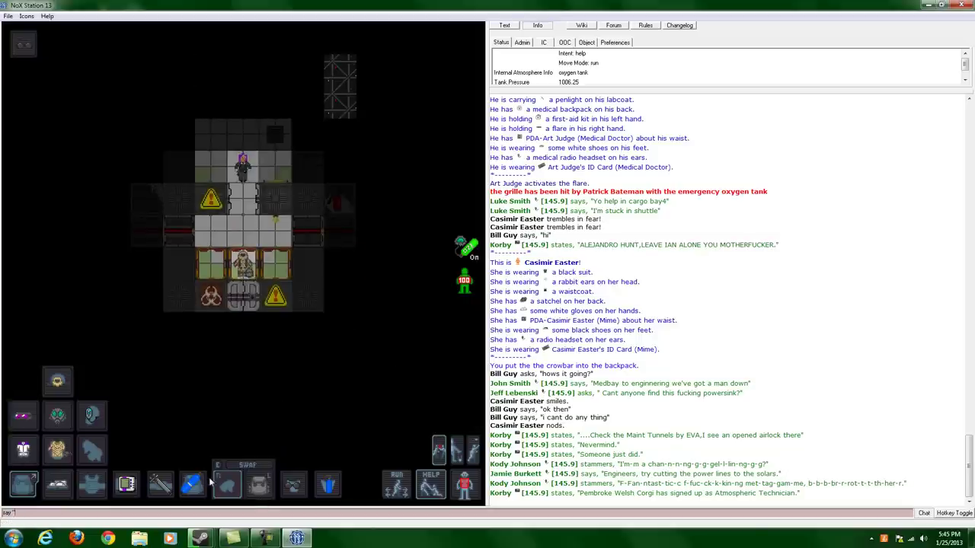
{"action": "key", "text": "Down"}
Open the backpack, step down to the bolted airlock, and pry it with the crowbar.
{"action": "left_click", "coordinate": [261, 488]}
{"action": "key", "text": "Left"}
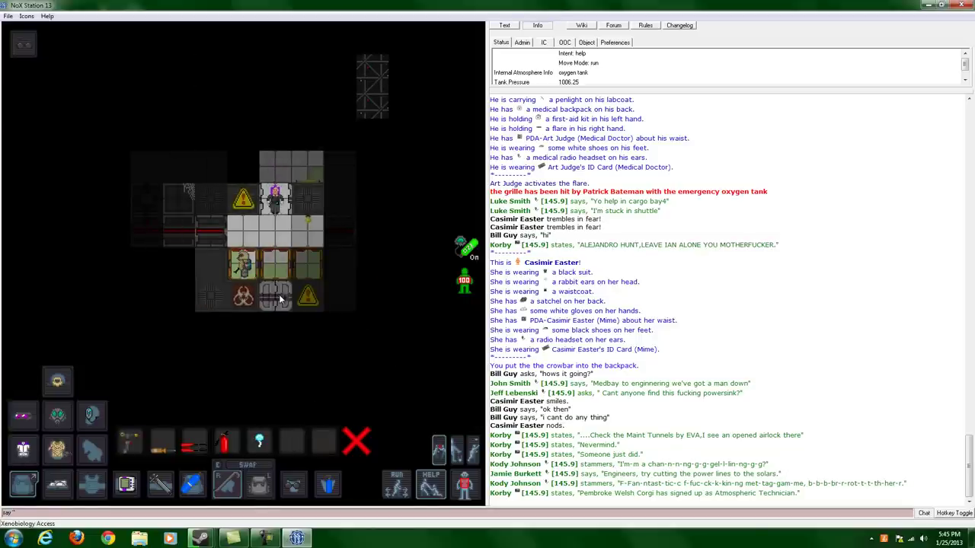
{"action": "key", "text": "Down"}
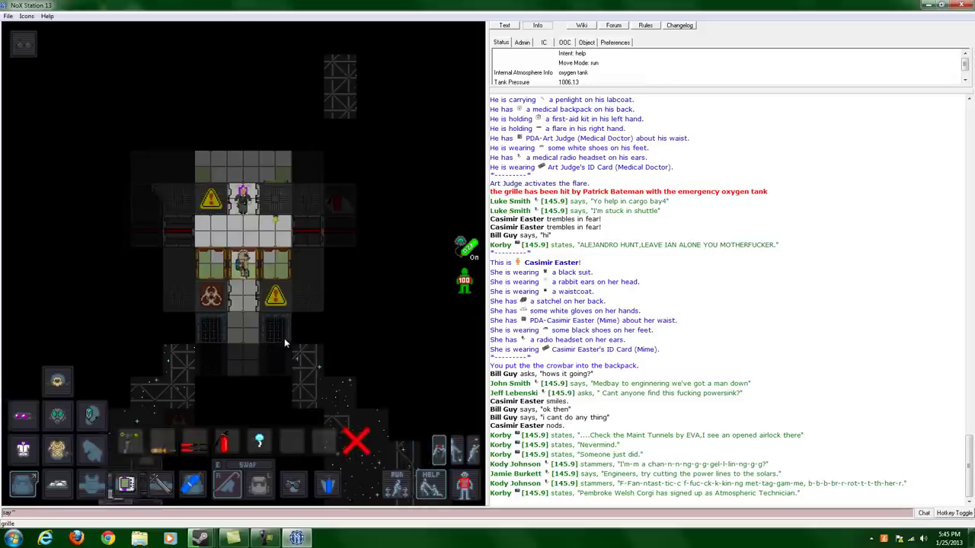
{"action": "key", "text": "Down"}
{"action": "key", "text": "Down"}
{"action": "key", "text": "Down"}
{"action": "key", "text": "Down"}
{"action": "left_click", "coordinate": [243, 299]}
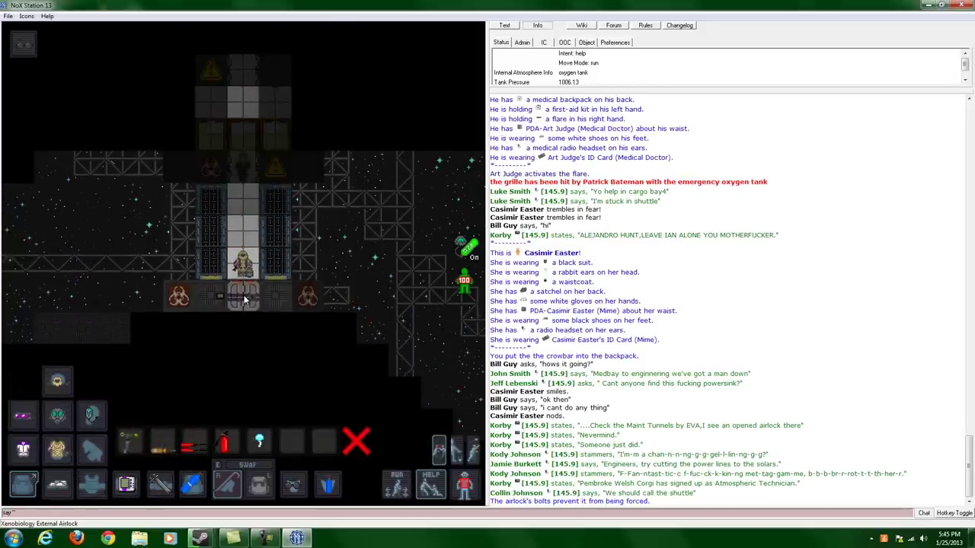
Stow the crowbar, enter the Xenobiology internal airlock, and tell the crew 'cool' and that it worked.
{"action": "left_click", "coordinate": [262, 489]}
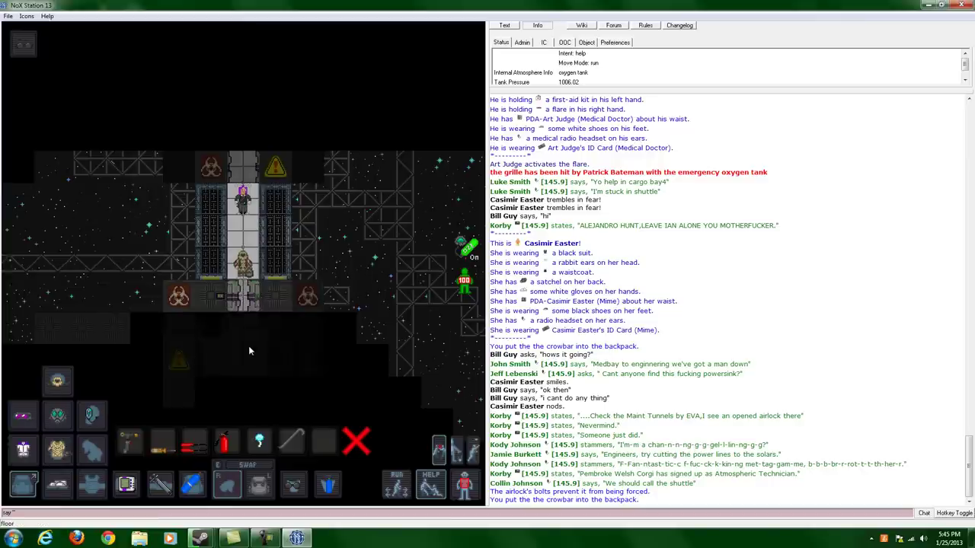
{"action": "key", "text": "Down"}
{"action": "key", "text": "Down"}
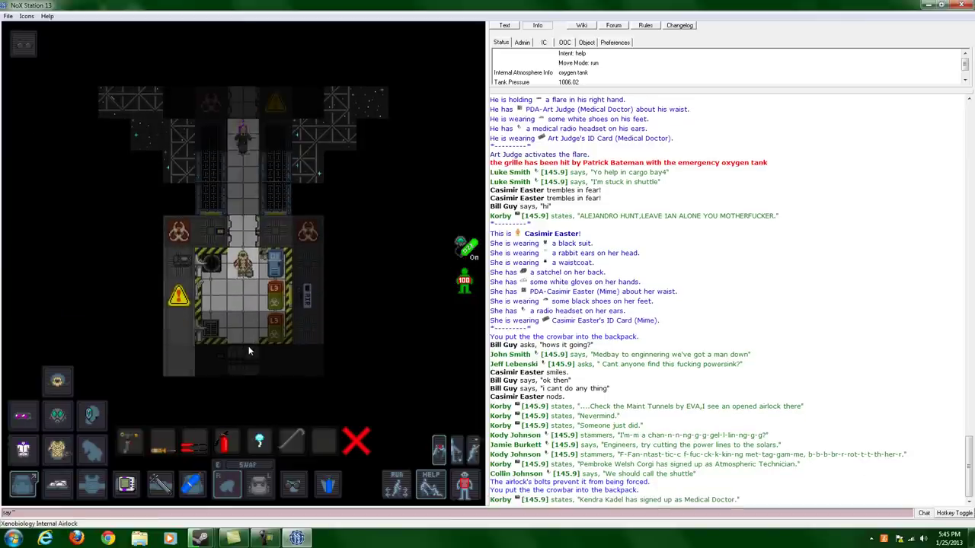
{"action": "key", "text": "Down"}
{"action": "key", "text": "Down"}
{"action": "key", "text": "Down"}
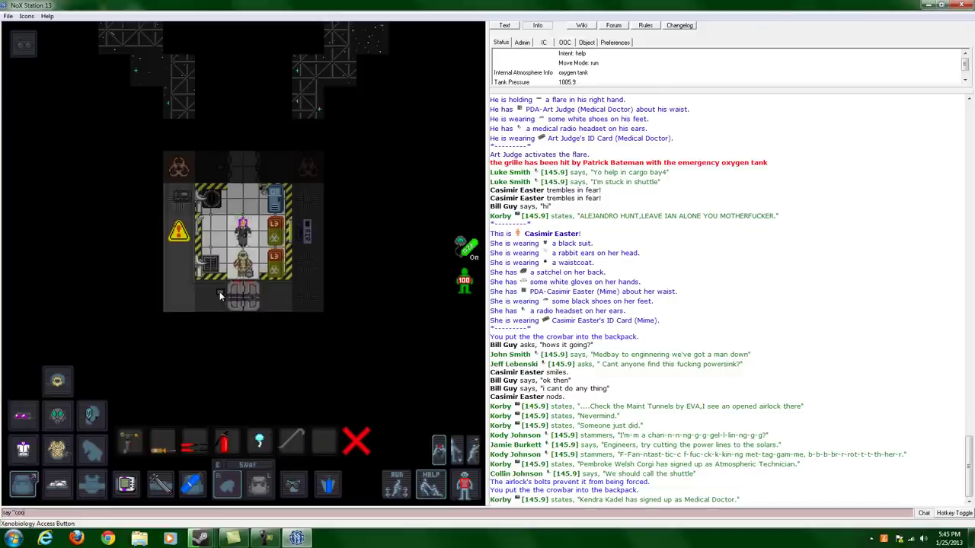
{"action": "type", "text": "l"}
{"action": "key", "text": "Return"}
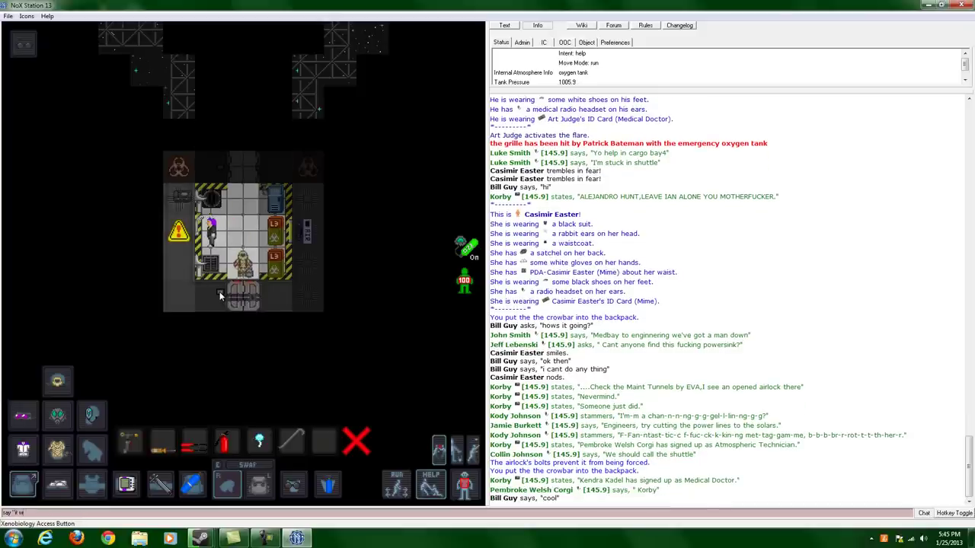
{"action": "type", "text": "d"}
{"action": "key", "text": "Return"}
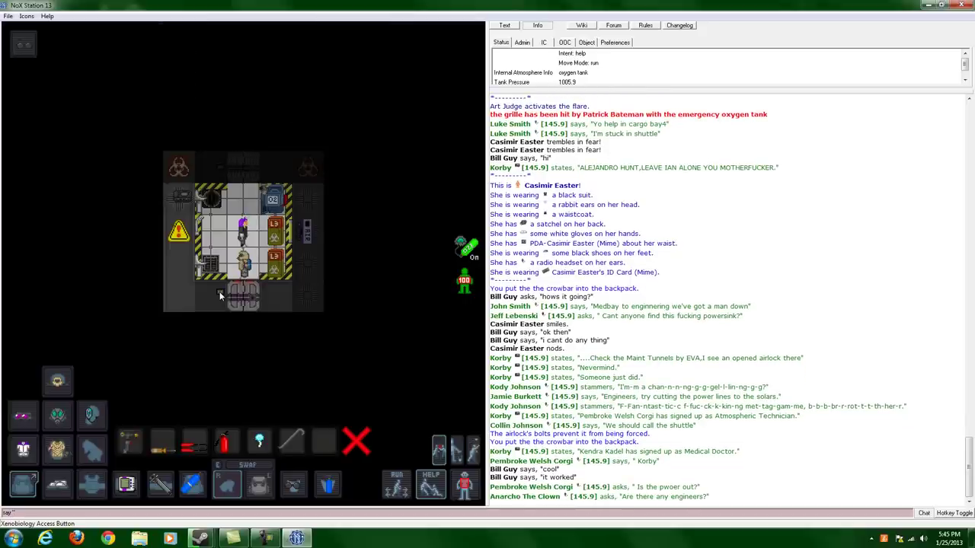
Open the airlock and walk out through it into the lab.
{"action": "left_click", "coordinate": [220, 296]}
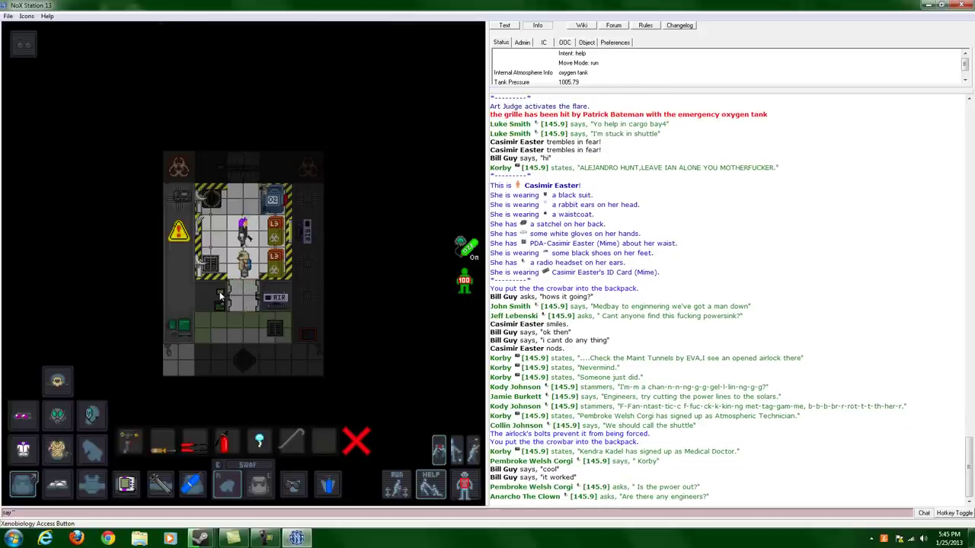
{"action": "key", "text": "Down"}
{"action": "key", "text": "Down"}
{"action": "key", "text": "Down"}
{"action": "key", "text": "Down"}
{"action": "key", "text": "Down"}
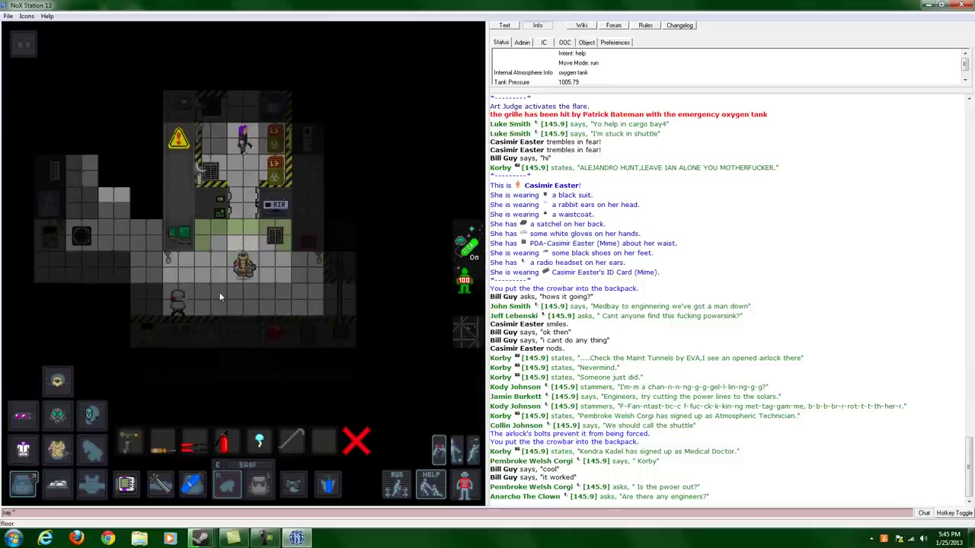
{"action": "key", "text": "Down"}
{"action": "key", "text": "Left"}
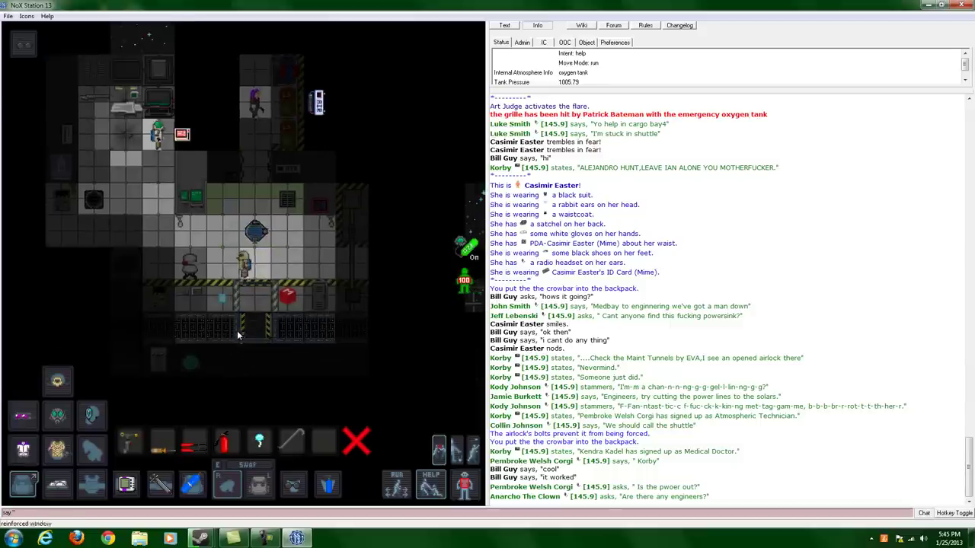
{"action": "key", "text": "Left"}
{"action": "key", "text": "Left"}
{"action": "key", "text": "Left"}
{"action": "key", "text": "Left"}
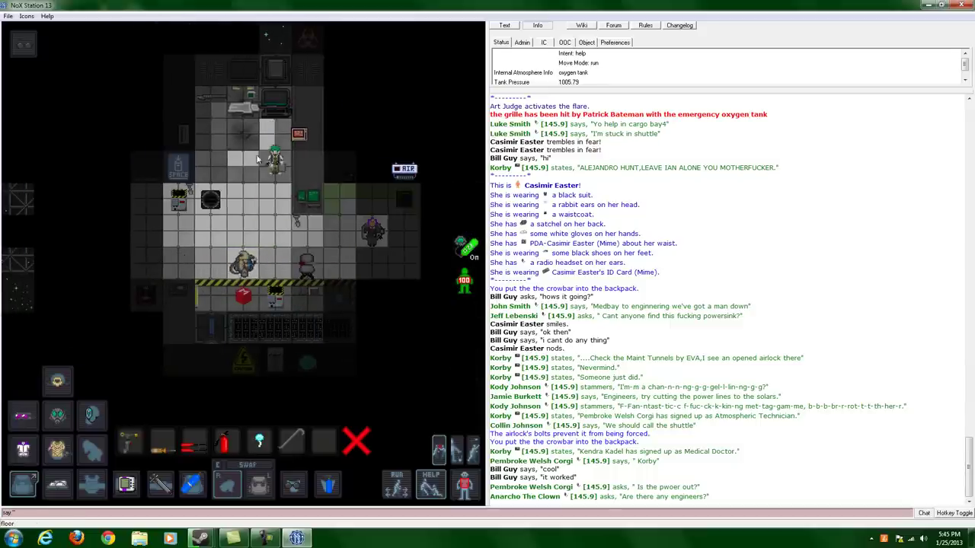
Examine a floor tile and the Research Director, then show the backpack's contents.
{"action": "left_click", "coordinate": [275, 177], "text": "shift"}
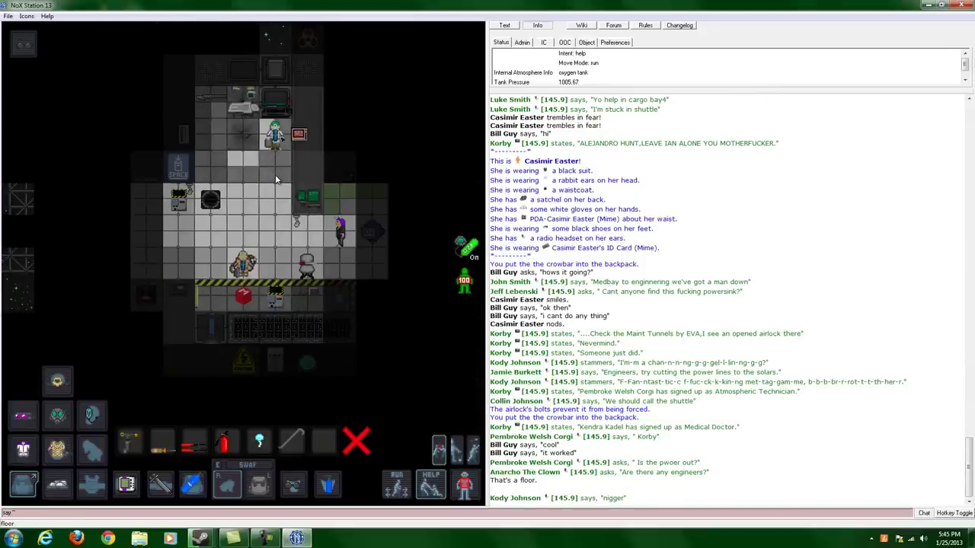
{"action": "left_click", "coordinate": [275, 136], "text": "shift"}
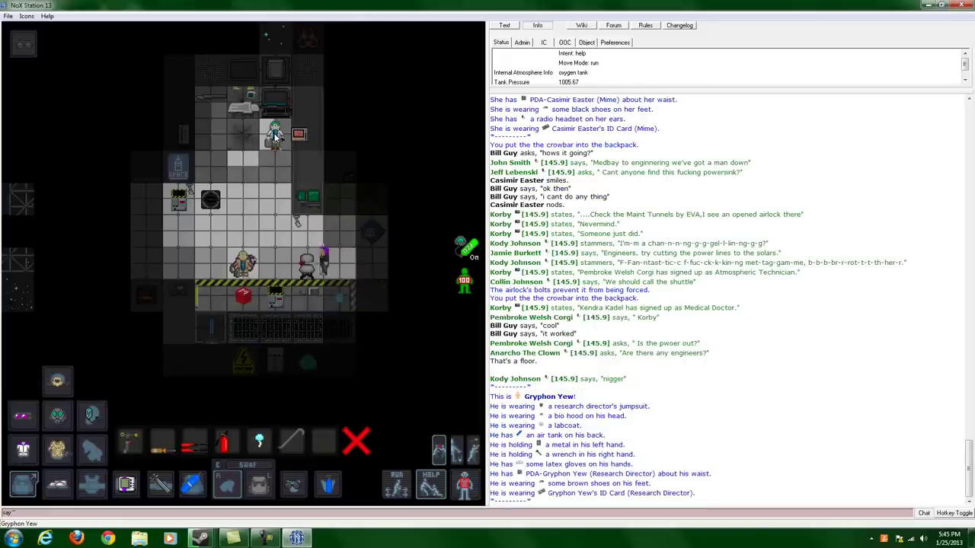
{"action": "key", "text": "Left"}
{"action": "key", "text": "Left"}
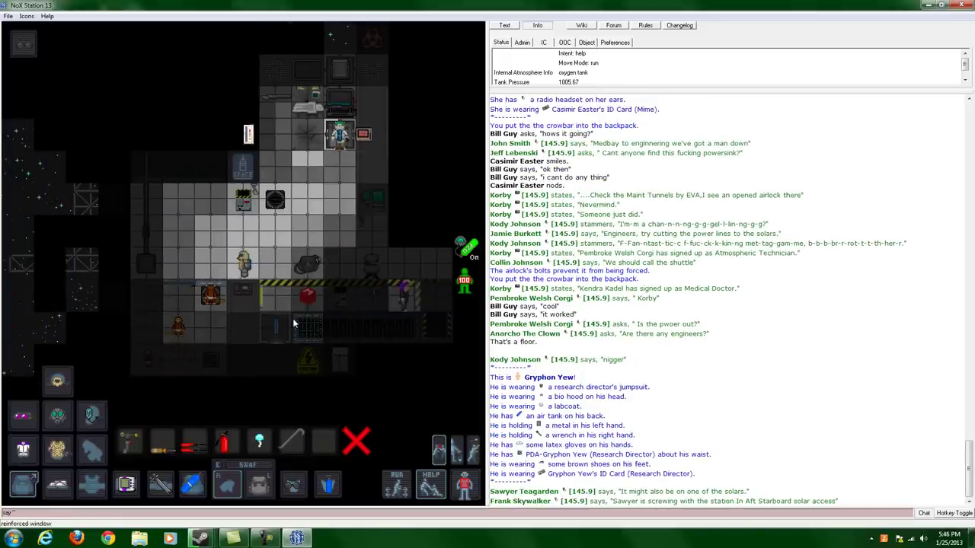
{"action": "key", "text": "Right"}
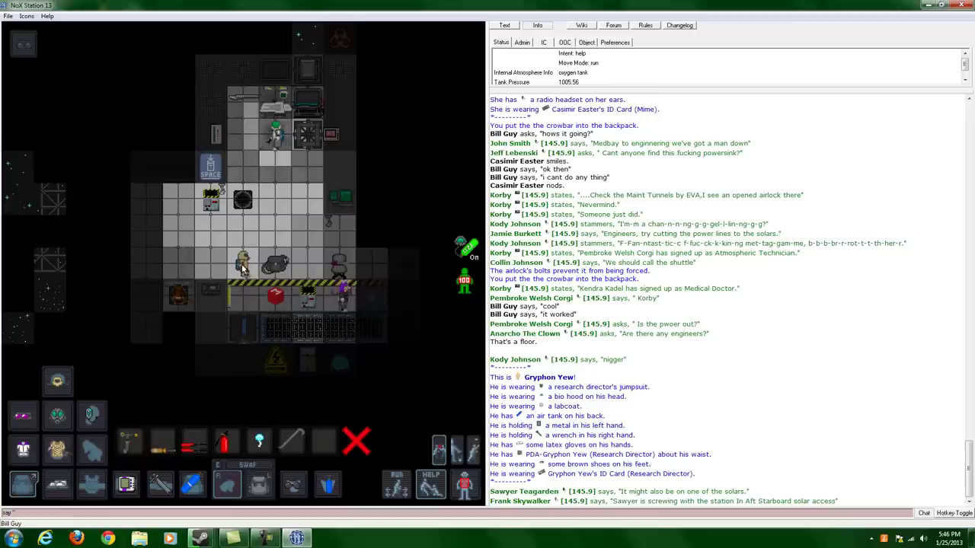
{"action": "left_click", "coordinate": [22, 485]}
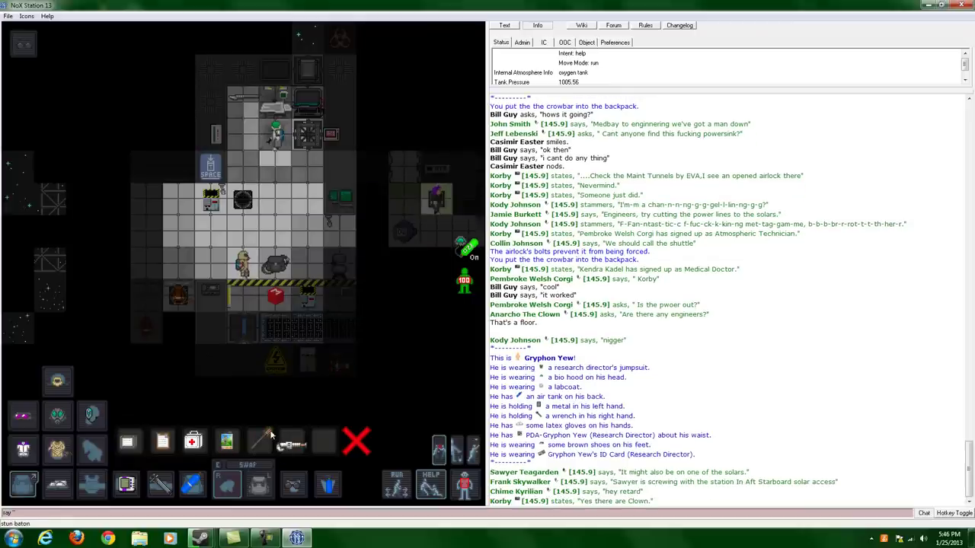
Read and close the Nanotrasen Gateway pamphlet, then examine the clipboard.
{"action": "left_click", "coordinate": [227, 443]}
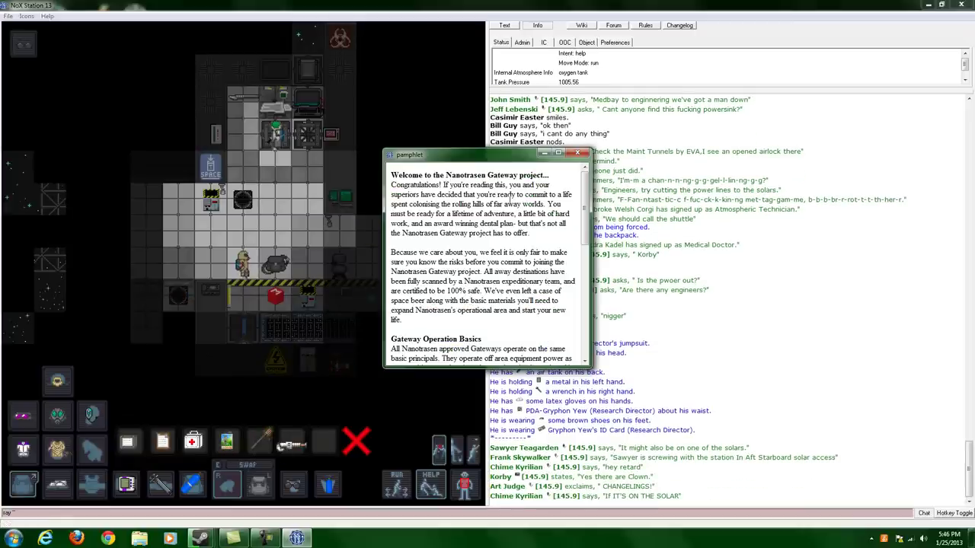
{"action": "left_click", "coordinate": [579, 154]}
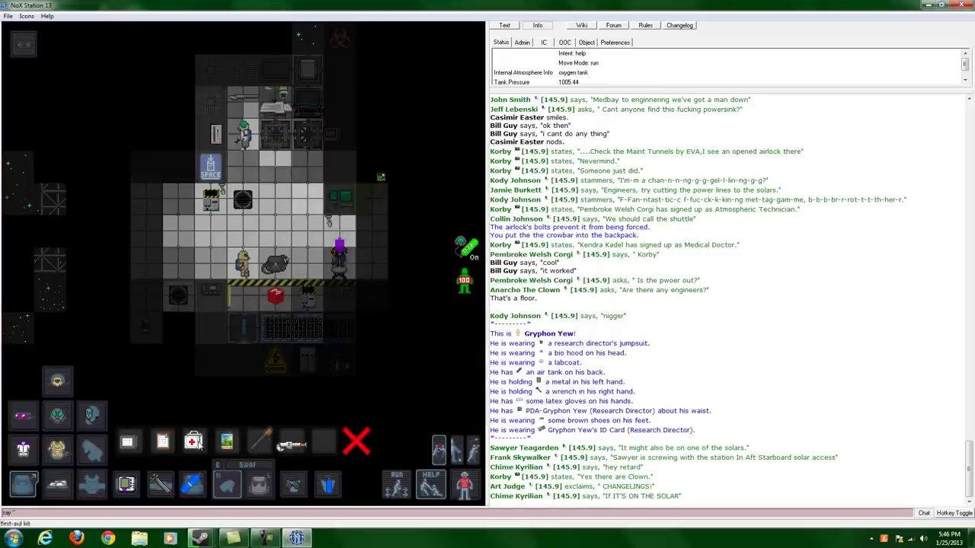
{"action": "left_click", "coordinate": [162, 446], "text": "shift"}
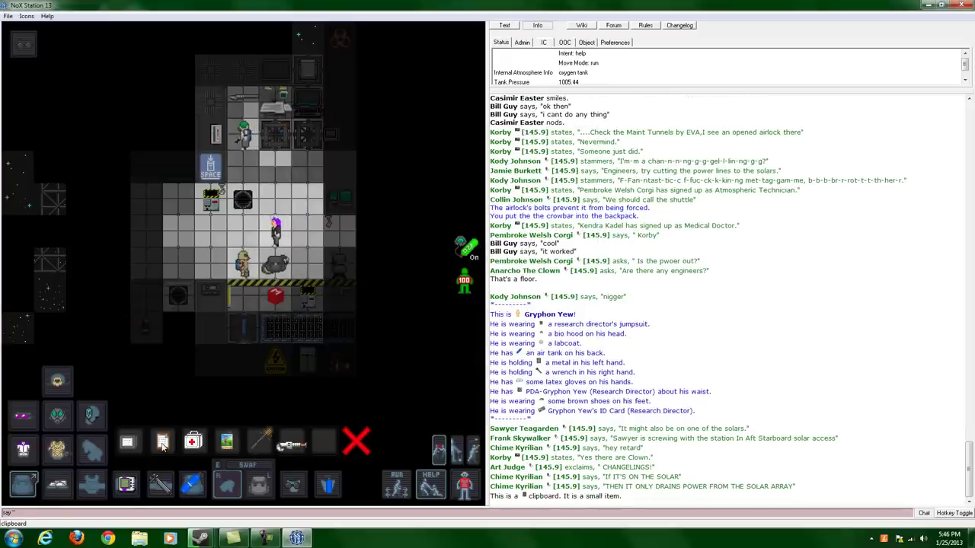
Close the storage panel, pick up the grey floor item, and walk north.
{"action": "left_click", "coordinate": [354, 442]}
{"action": "left_click", "coordinate": [278, 271]}
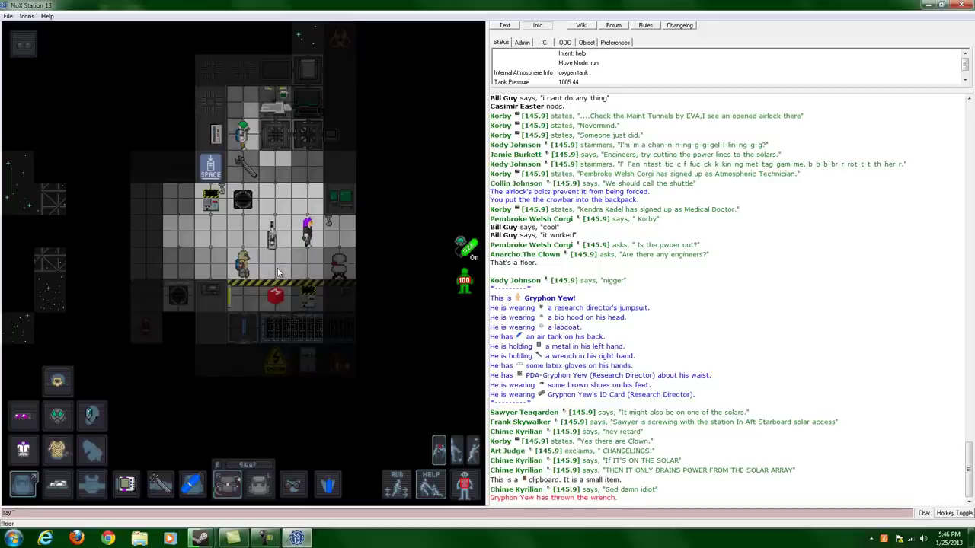
{"action": "key", "text": "Up"}
Walk around the lab, heading east toward the closet and back.
{"action": "key", "text": "Up"}
{"action": "key", "text": "Up"}
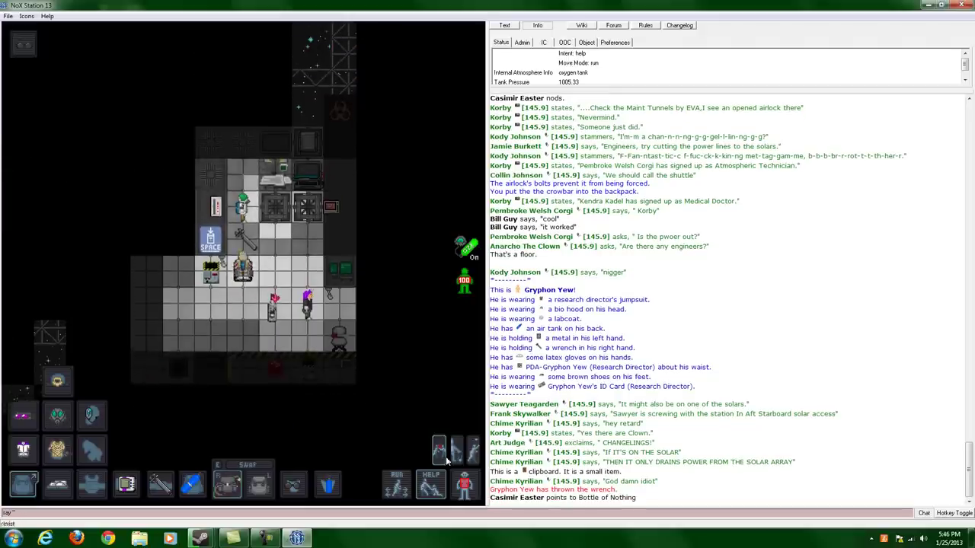
{"action": "key", "text": "Up"}
{"action": "key", "text": "Down"}
{"action": "key", "text": "Down"}
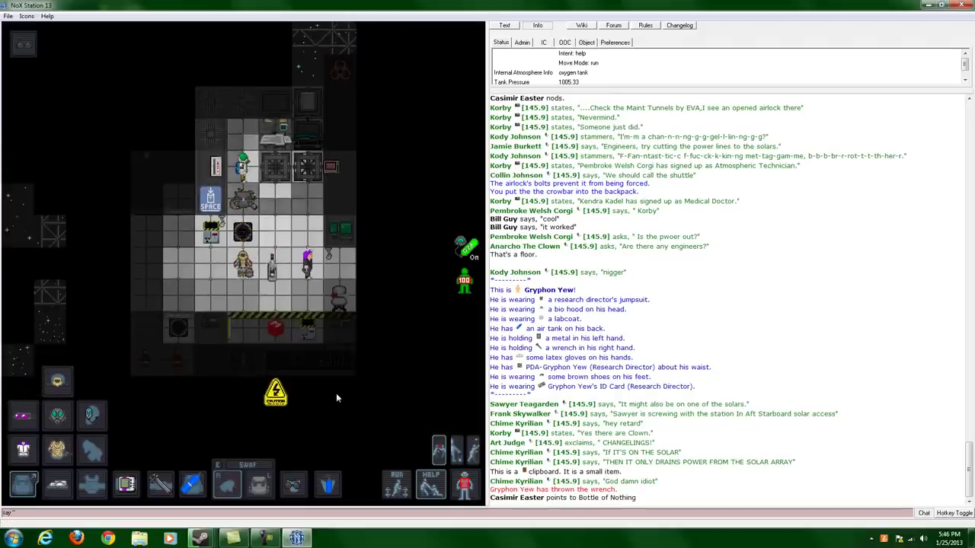
{"action": "key", "text": "Down"}
{"action": "key", "text": "Down"}
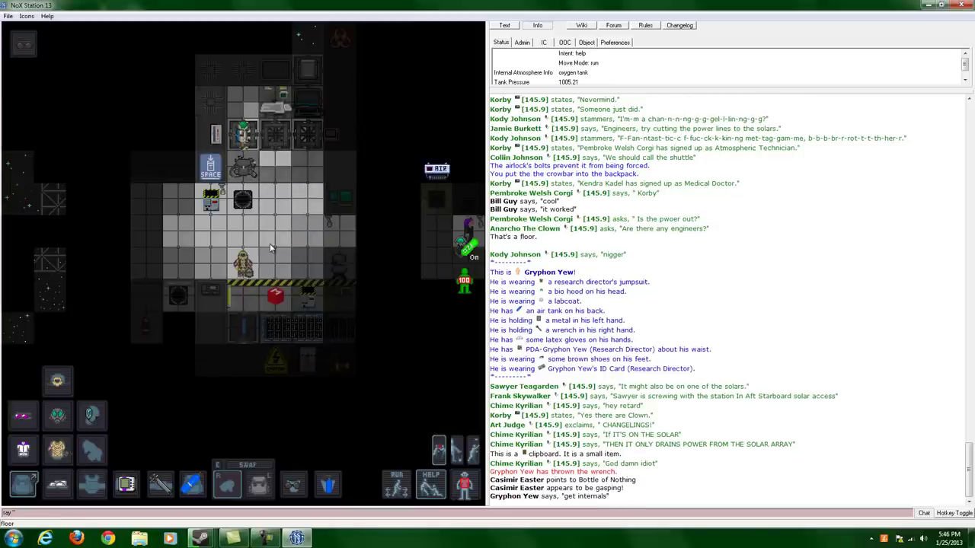
{"action": "key", "text": "Down"}
{"action": "key", "text": "Return"}
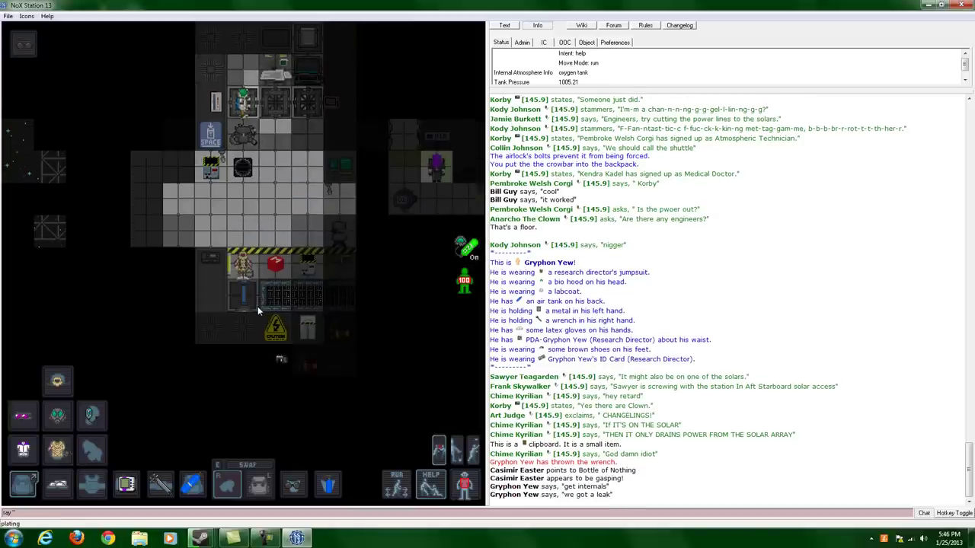
{"action": "key", "text": "Right"}
{"action": "key", "text": "Up"}
{"action": "key", "text": "Right"}
{"action": "key", "text": "Right"}
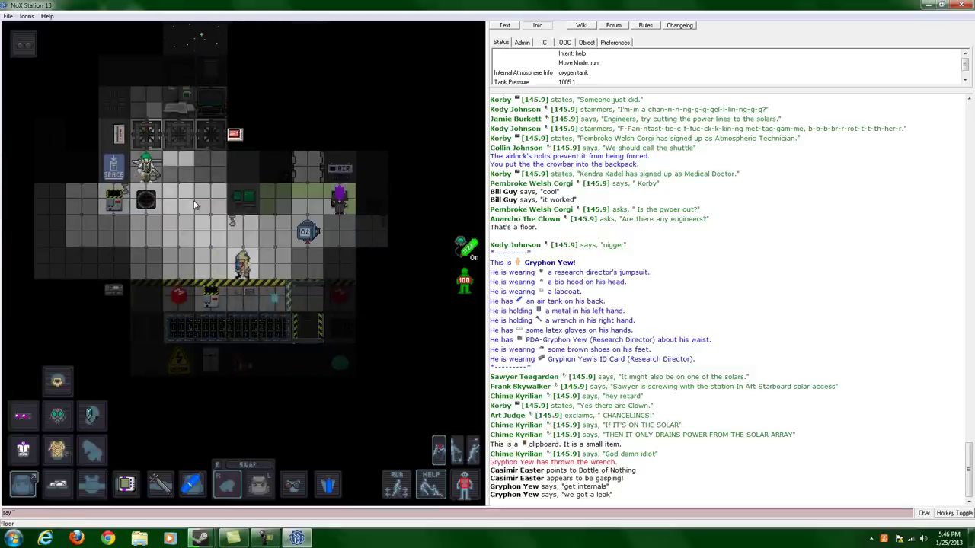
{"action": "key", "text": "Right"}
{"action": "key", "text": "Right"}
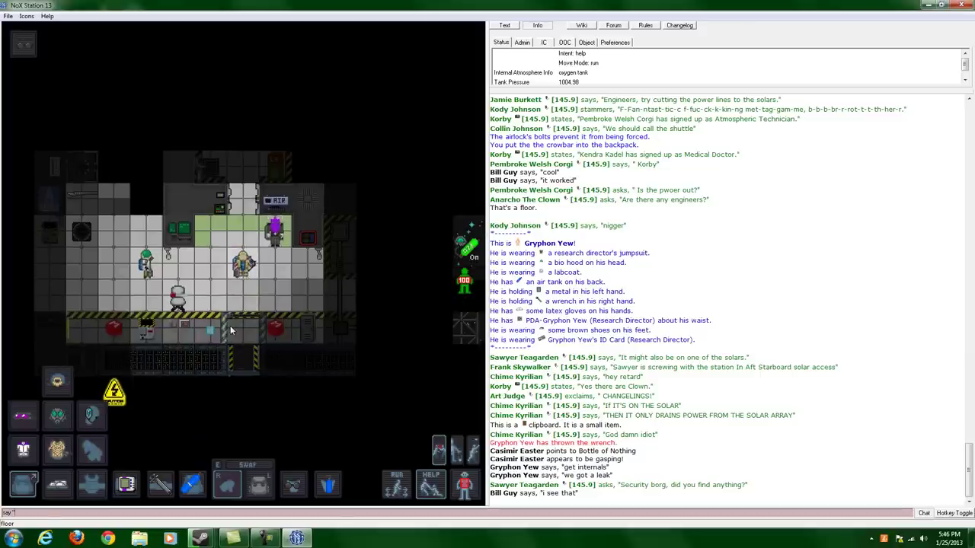
{"action": "key", "text": "Right"}
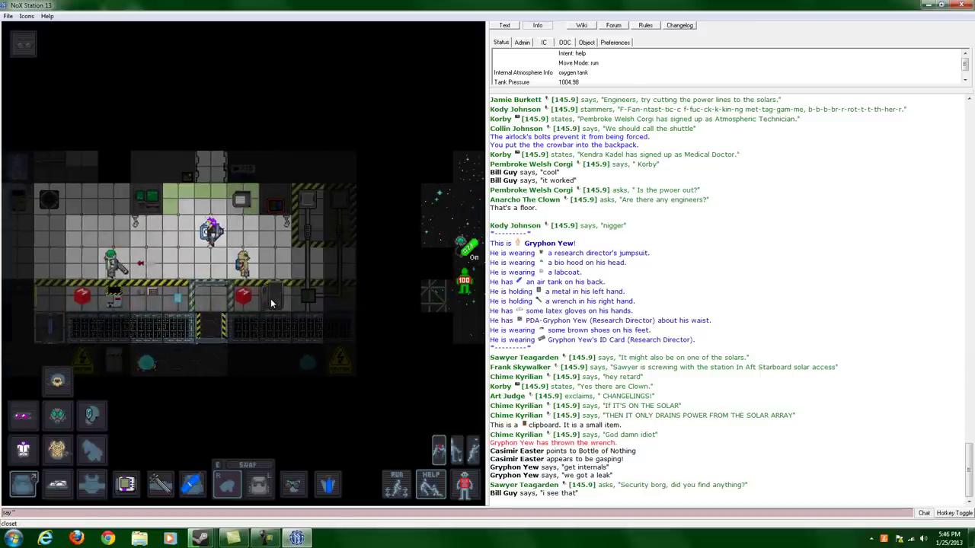
{"action": "key", "text": "Left"}
{"action": "key", "text": "Left"}
{"action": "key", "text": "Left"}
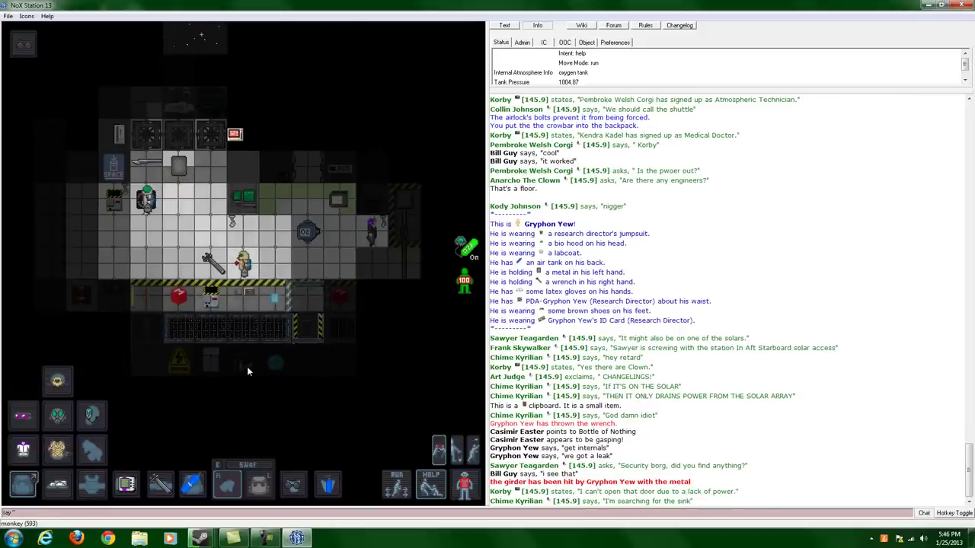
Walk west to check the empty storage container, close it, and return east.
{"action": "key", "text": "Left"}
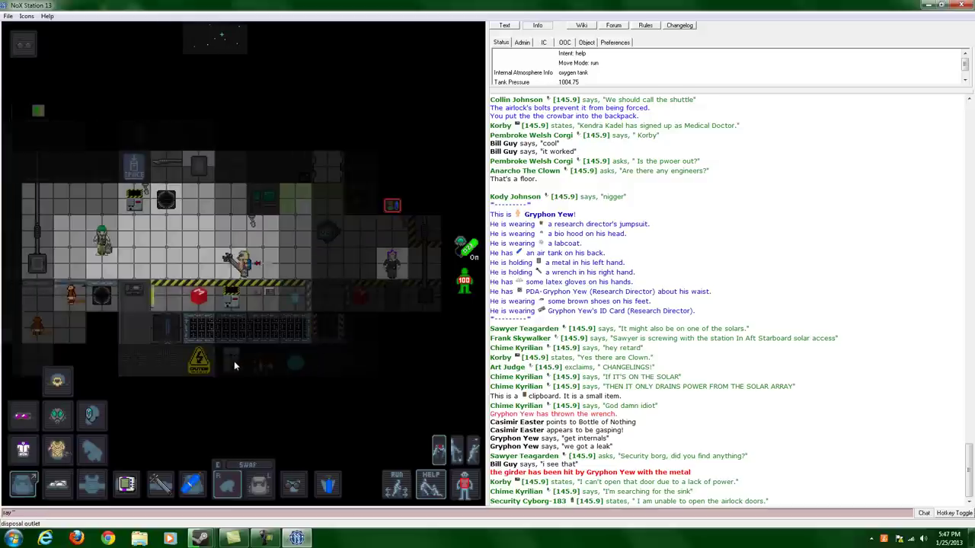
{"action": "key", "text": "Left"}
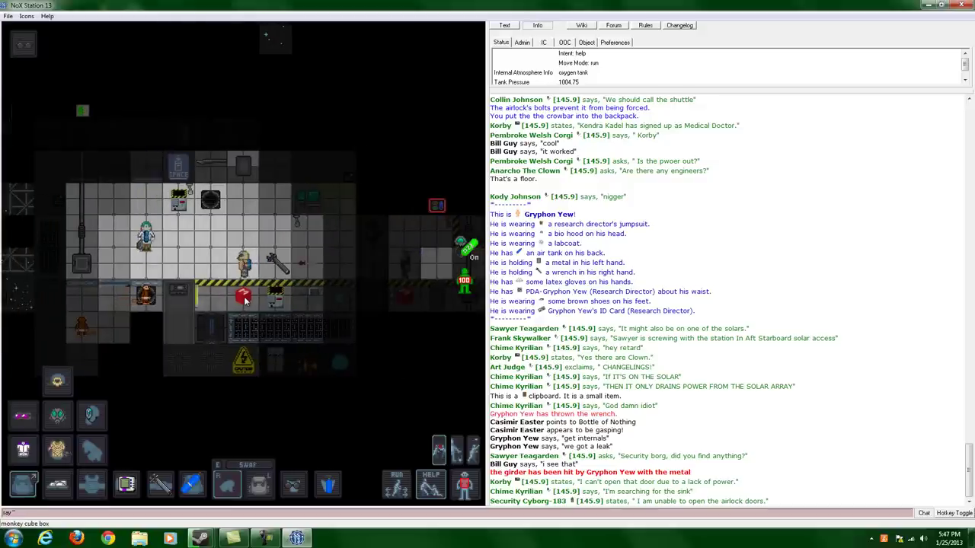
{"action": "left_click", "coordinate": [245, 267]}
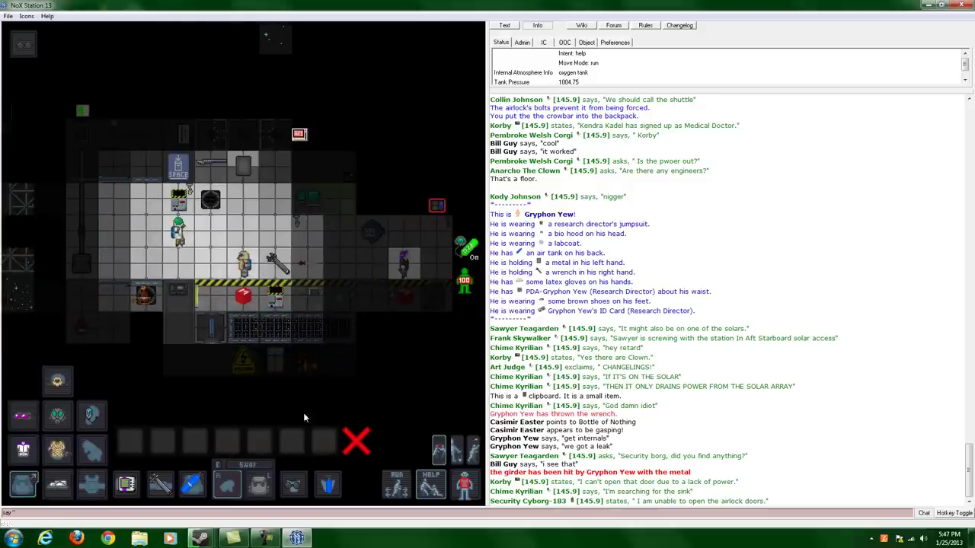
{"action": "left_click", "coordinate": [356, 444]}
{"action": "key", "text": "Right"}
{"action": "key", "text": "Right"}
{"action": "key", "text": "Right"}
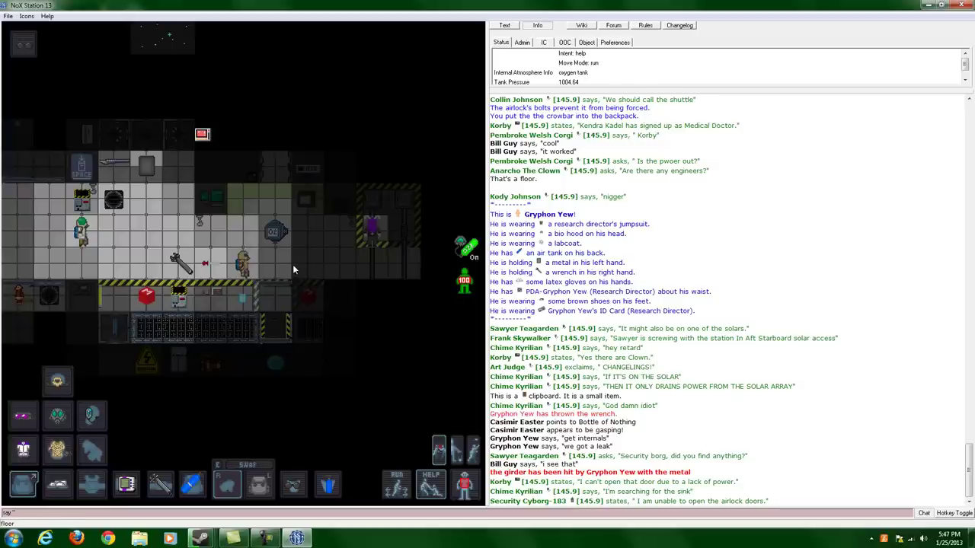
{"action": "key", "text": "Right"}
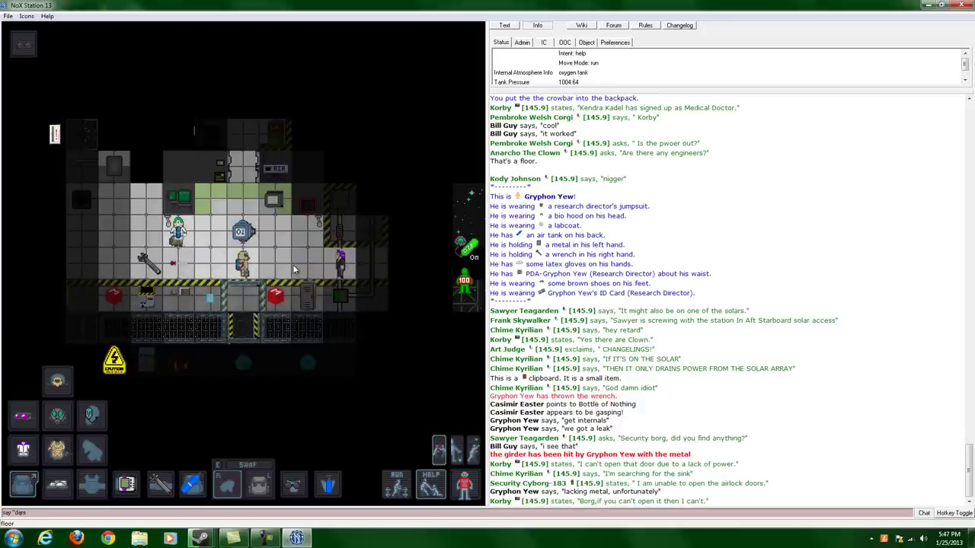
Say 'ill go get more' in chat, walk north, and open the backpack.
{"action": "key", "text": "Return"}
{"action": "key", "text": "Up"}
{"action": "key", "text": "Up"}
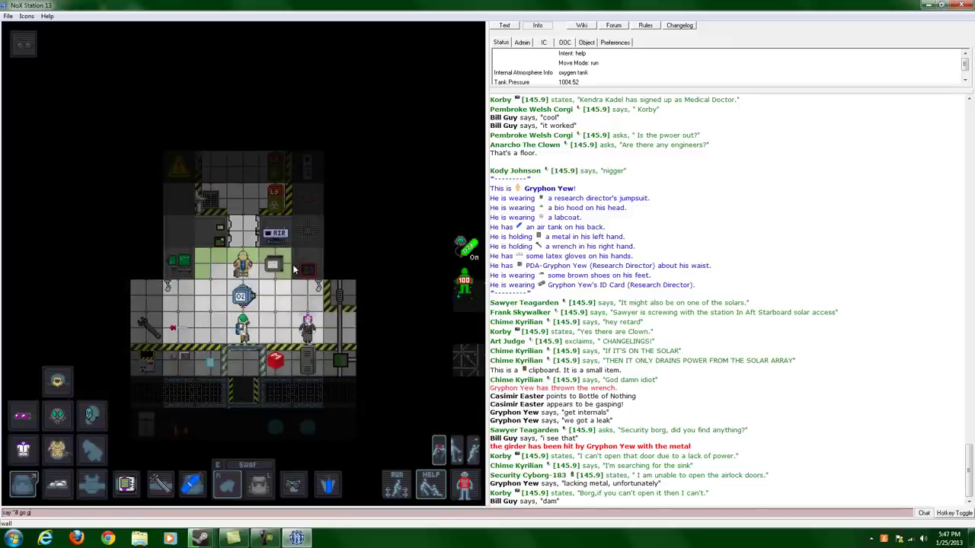
{"action": "type", "text": "more"}
{"action": "key", "text": "Return"}
{"action": "key", "text": "Up"}
{"action": "key", "text": "Up"}
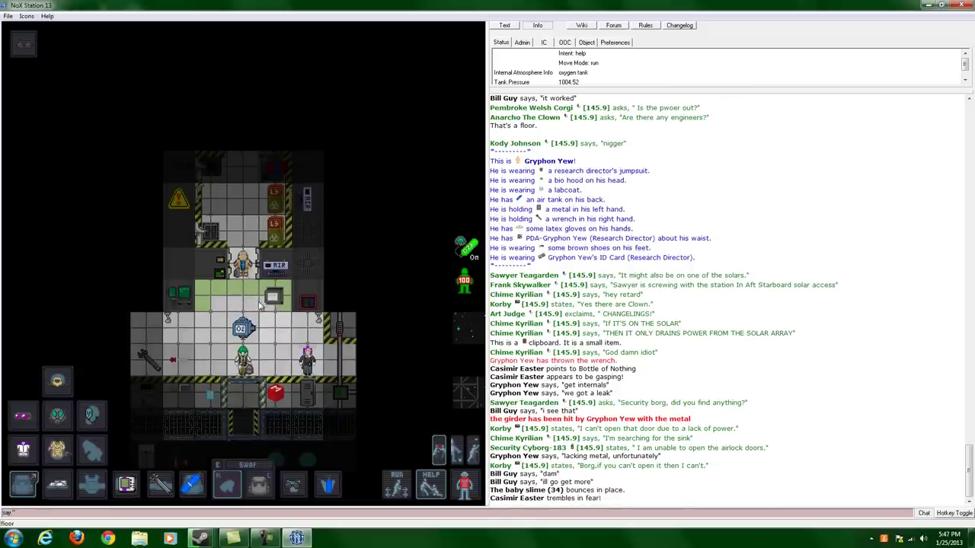
{"action": "key", "text": "Up"}
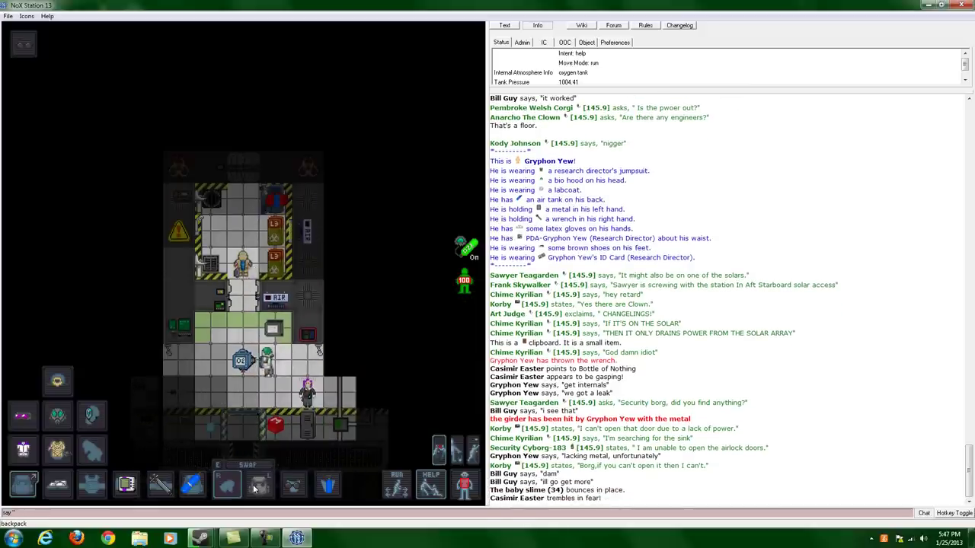
{"action": "left_click", "coordinate": [256, 488]}
Pass through the airlock corridor, examine the Mime, and walk north along the walkway.
{"action": "key", "text": "Left"}
{"action": "key", "text": "Left"}
{"action": "key", "text": "Left"}
{"action": "key", "text": "Up"}
{"action": "key", "text": "Up"}
{"action": "key", "text": "Up"}
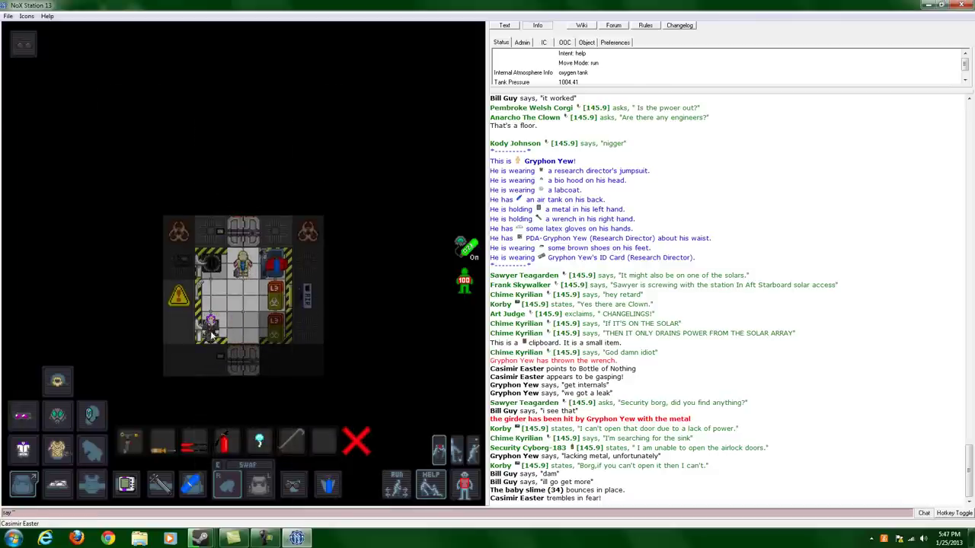
{"action": "left_click", "coordinate": [212, 332], "text": "shift"}
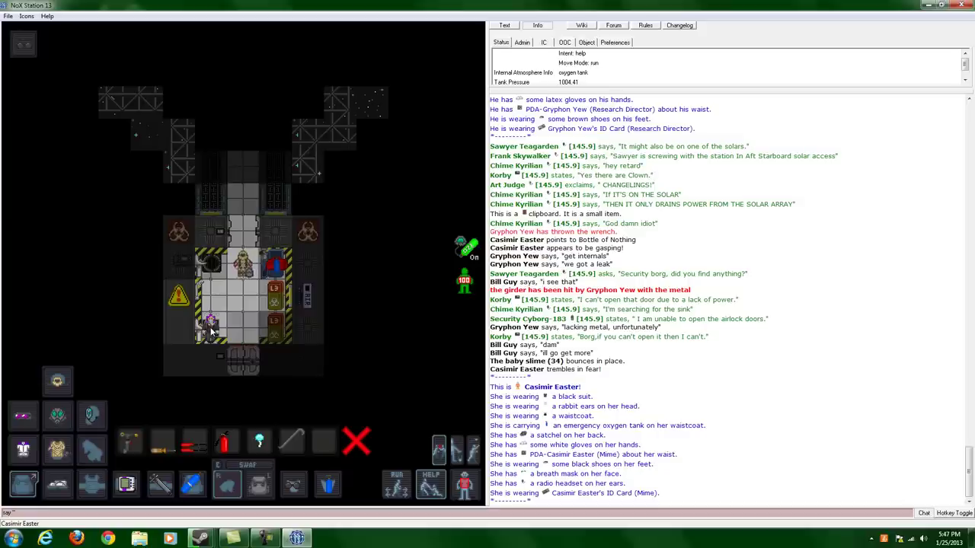
{"action": "key", "text": "Up"}
{"action": "key", "text": "Up"}
{"action": "key", "text": "Up"}
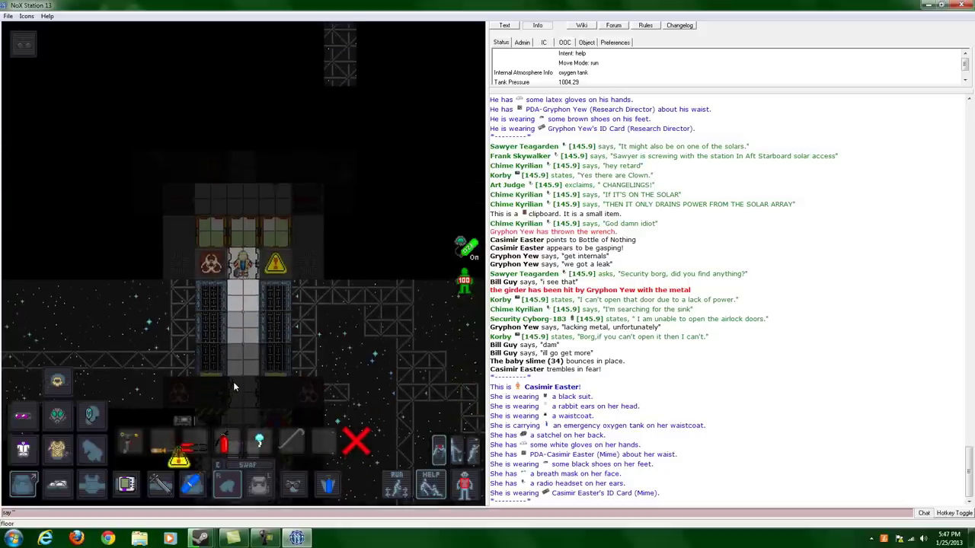
{"action": "key", "text": "Up"}
{"action": "key", "text": "Up"}
{"action": "key", "text": "Up"}
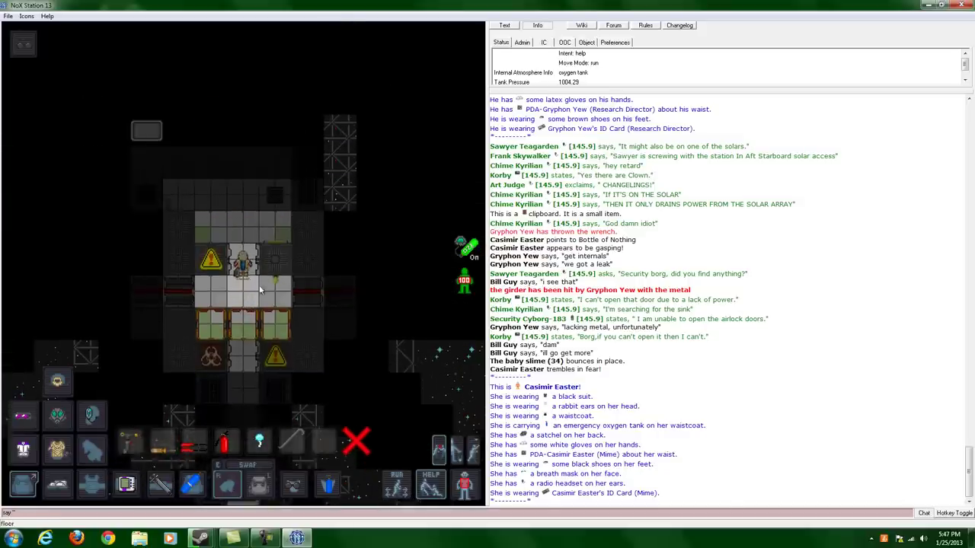
{"action": "key", "text": "Up"}
{"action": "key", "text": "Up"}
{"action": "key", "text": "Up"}
{"action": "key", "text": "Up"}
{"action": "key", "text": "Up"}
{"action": "key", "text": "Up"}
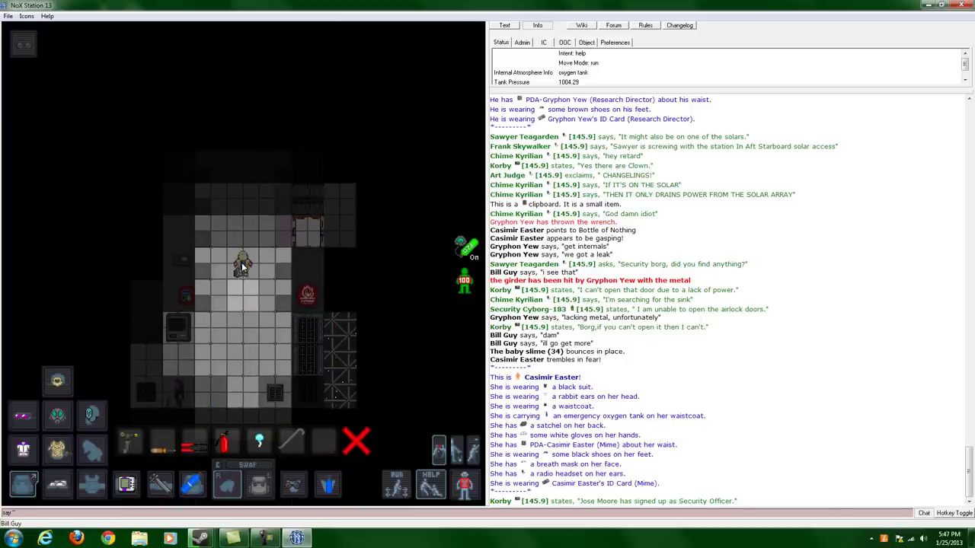
{"action": "key", "text": "Up"}
{"action": "key", "text": "Right"}
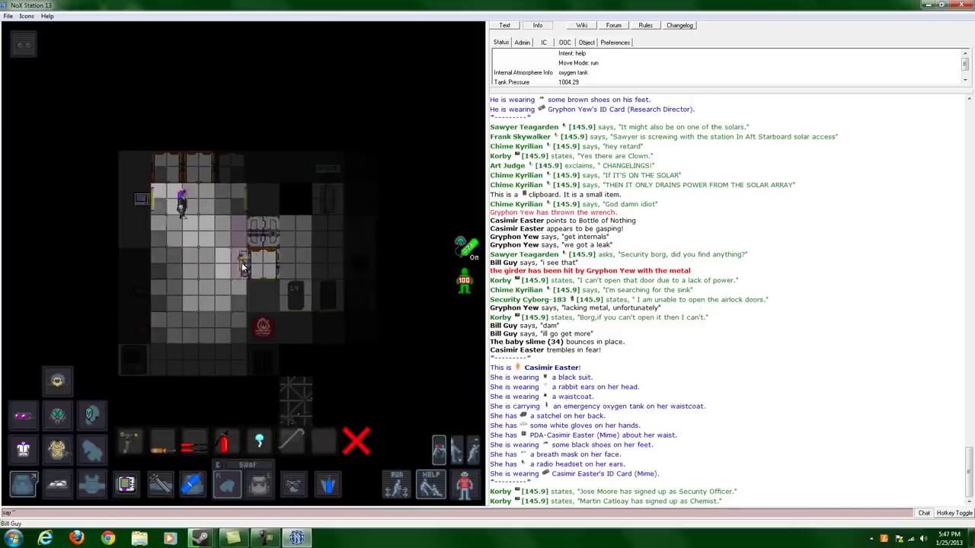
{"action": "key", "text": "Up"}
{"action": "key", "text": "Up"}
{"action": "key", "text": "Up"}
{"action": "key", "text": "Up"}
{"action": "key", "text": "Up"}
{"action": "key", "text": "Up"}
{"action": "key", "text": "Up"}
{"action": "key", "text": "Up"}
{"action": "key", "text": "Up"}
Walk north-east through the next rooms, then back south and west.
{"action": "key", "text": "Up"}
{"action": "key", "text": "Right"}
{"action": "key", "text": "Right"}
{"action": "key", "text": "Up"}
{"action": "key", "text": "Right"}
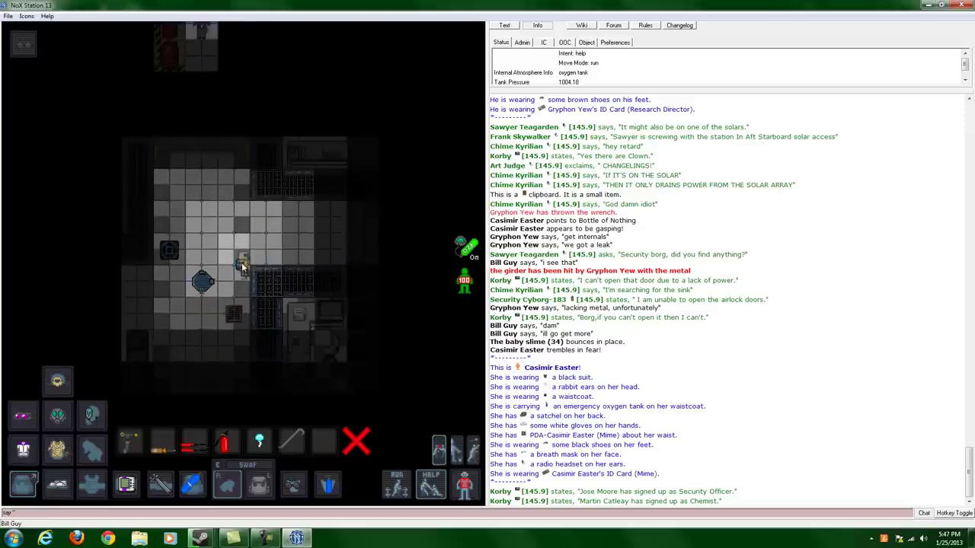
{"action": "key", "text": "Up"}
{"action": "key", "text": "Right"}
{"action": "key", "text": "Up"}
{"action": "key", "text": "Up"}
{"action": "key", "text": "Up"}
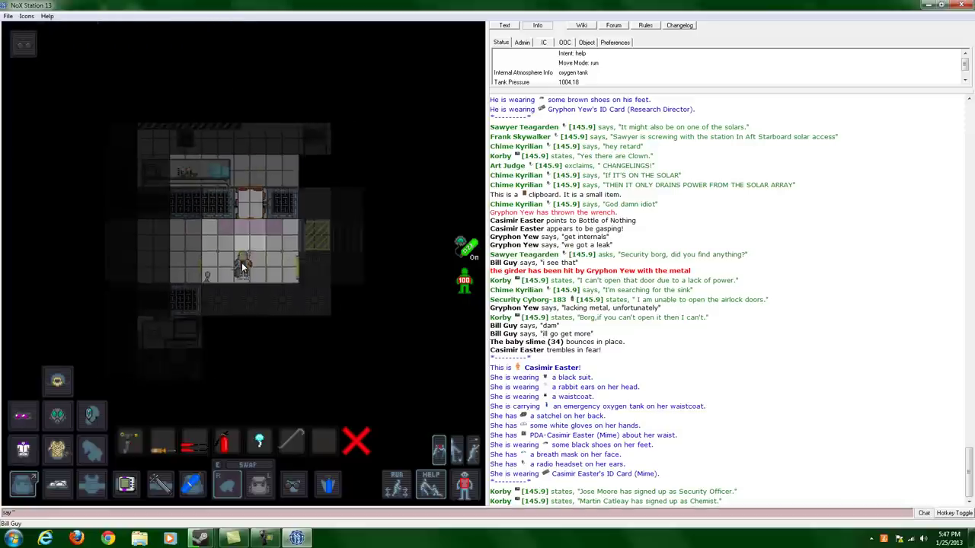
{"action": "key", "text": "Up"}
{"action": "key", "text": "Up"}
{"action": "key", "text": "Up"}
{"action": "key", "text": "Up"}
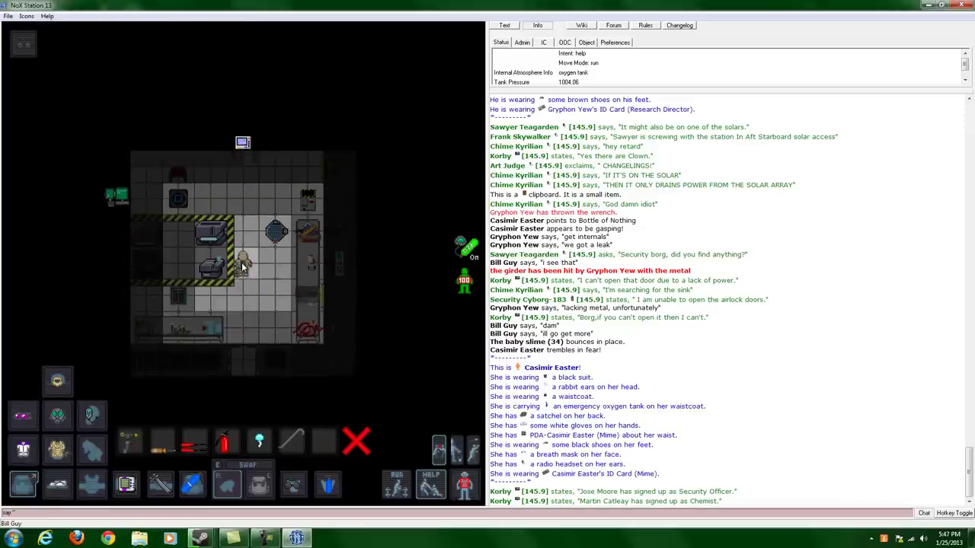
{"action": "key", "text": "Up"}
{"action": "key", "text": "Right"}
{"action": "key", "text": "Up"}
{"action": "key", "text": "Up"}
{"action": "key", "text": "Up"}
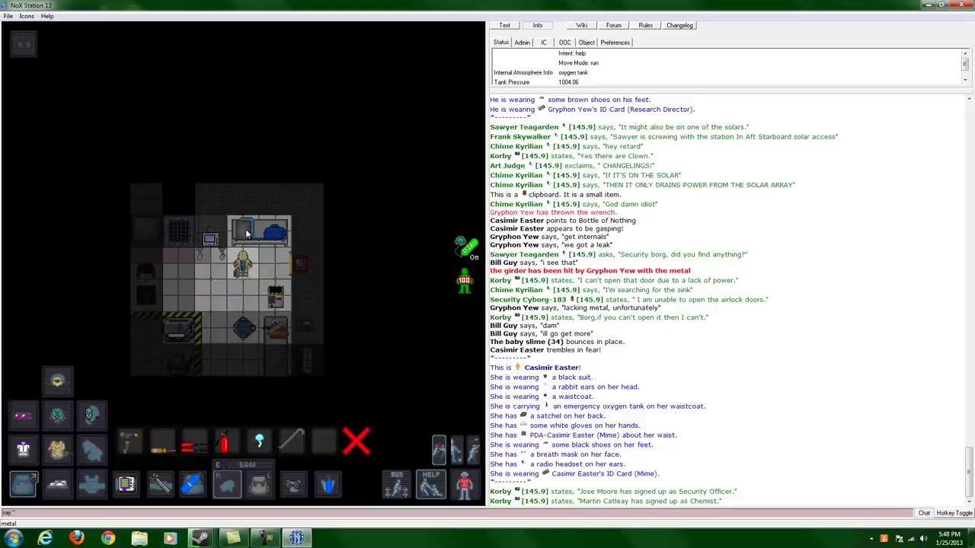
{"action": "key", "text": "Down"}
{"action": "key", "text": "Down"}
{"action": "key", "text": "Down"}
{"action": "key", "text": "Down"}
{"action": "key", "text": "Down"}
{"action": "key", "text": "Down"}
{"action": "key", "text": "Down"}
{"action": "key", "text": "Left"}
{"action": "key", "text": "Down"}
{"action": "key", "text": "Down"}
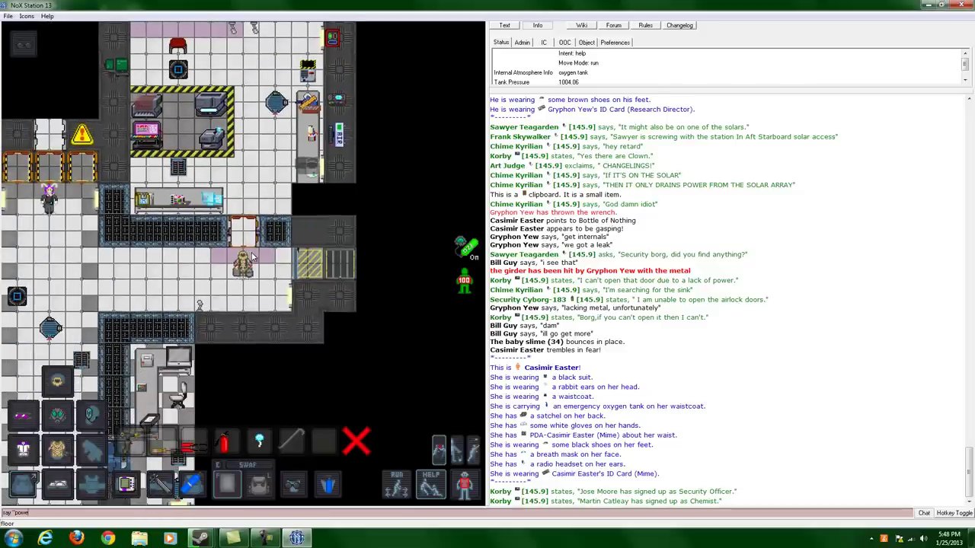
Send the chat message about power and walk south-west through the research wing.
{"action": "key", "text": "Return"}
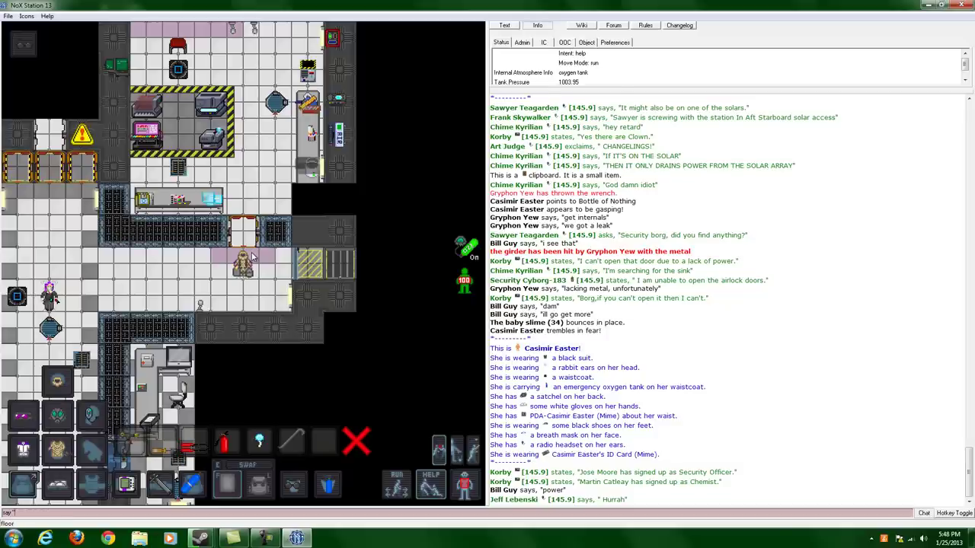
{"action": "key", "text": "Down"}
{"action": "key", "text": "Left"}
{"action": "key", "text": "Left"}
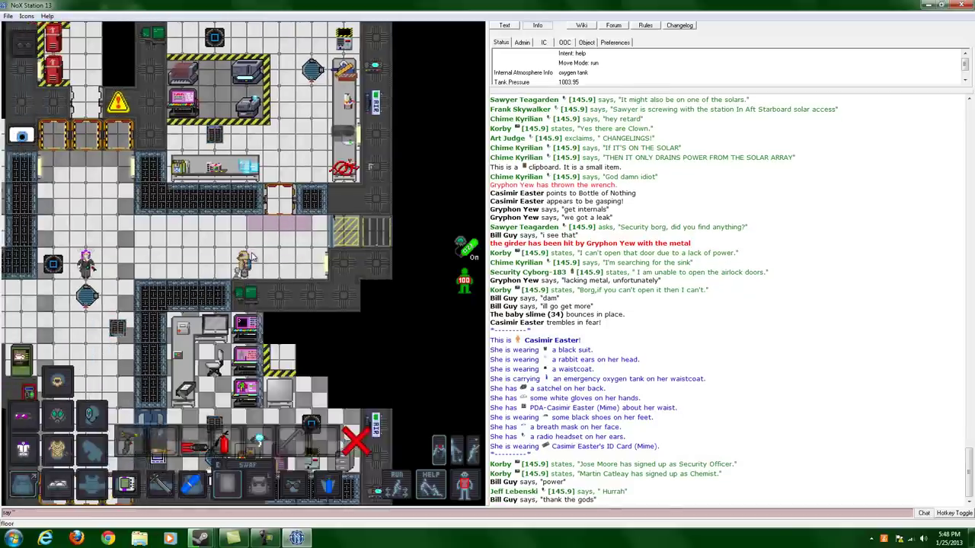
{"action": "key", "text": "Left"}
{"action": "key", "text": "Left"}
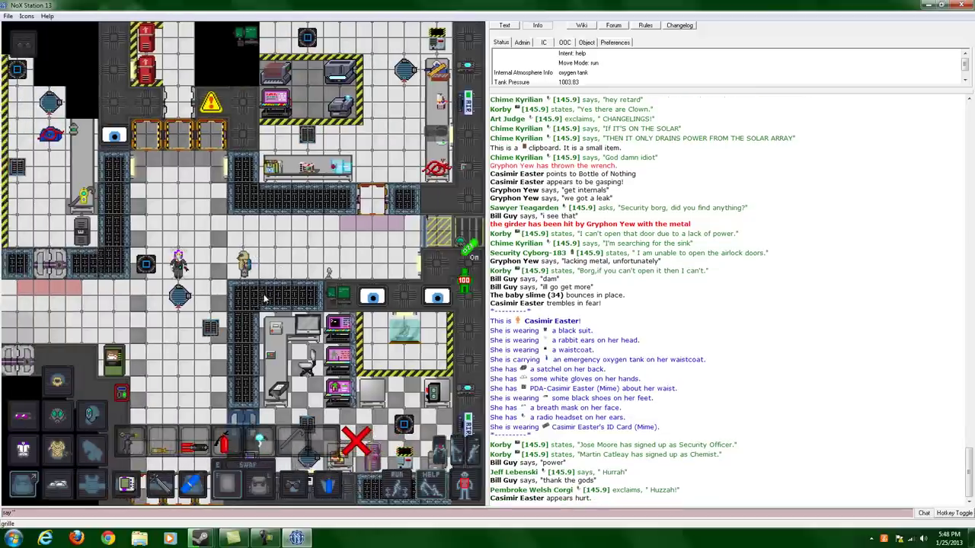
{"action": "key", "text": "Left"}
{"action": "key", "text": "Down"}
{"action": "key", "text": "Down"}
{"action": "key", "text": "Down"}
{"action": "key", "text": "Down"}
{"action": "key", "text": "Down"}
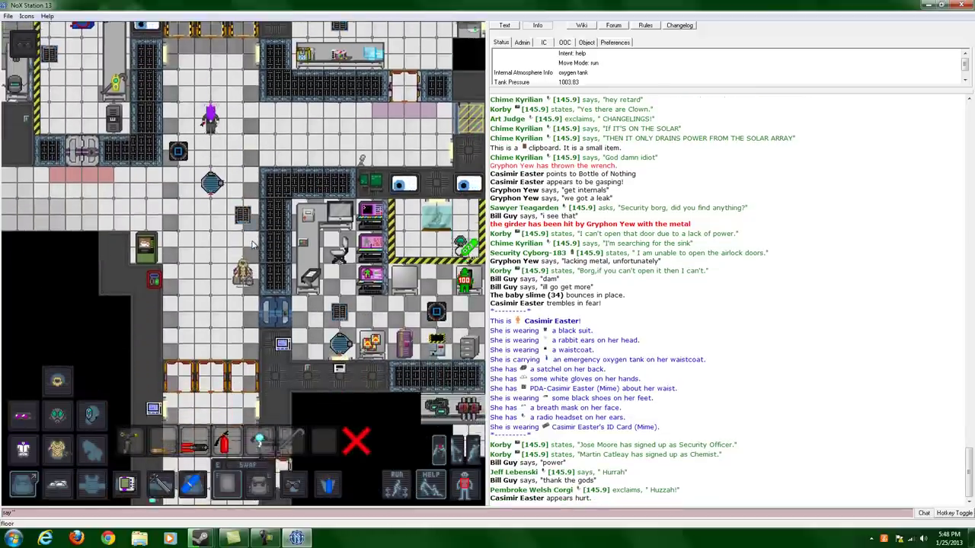
{"action": "key", "text": "Down"}
{"action": "key", "text": "Down"}
{"action": "key", "text": "Down"}
Examine the Mime's gear, then walk to the airlock and south through it.
{"action": "left_click", "coordinate": [212, 42], "text": "shift"}
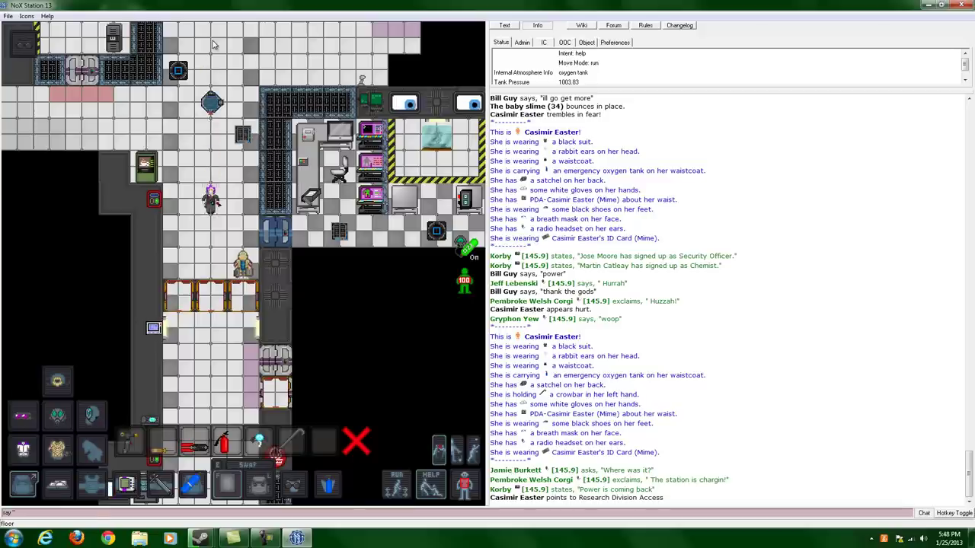
{"action": "key", "text": "Down"}
{"action": "key", "text": "Down"}
{"action": "key", "text": "Up"}
{"action": "key", "text": "Up"}
{"action": "key", "text": "Up"}
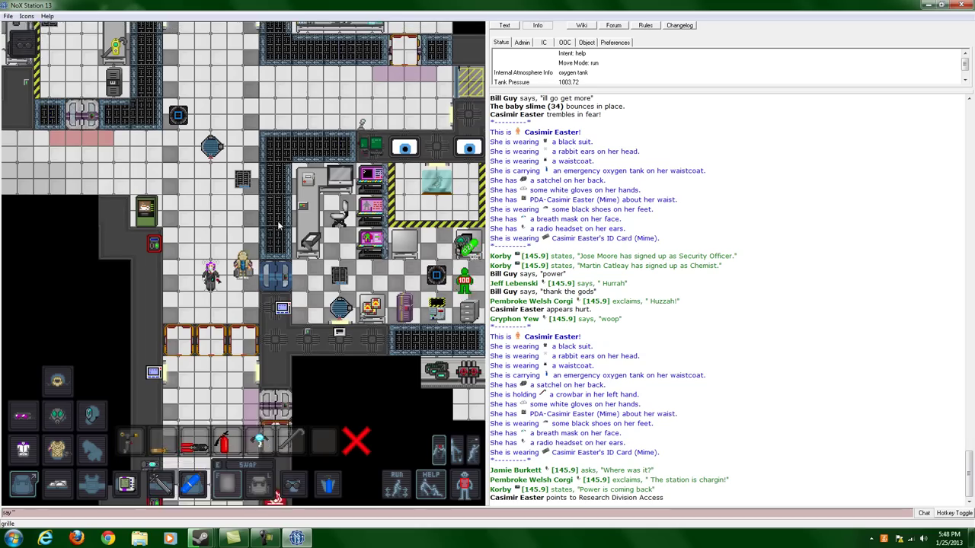
{"action": "key", "text": "Up"}
{"action": "key", "text": "Up"}
{"action": "key", "text": "Up"}
{"action": "key", "text": "Up"}
{"action": "key", "text": "Up"}
{"action": "key", "text": "Up"}
{"action": "key", "text": "Up"}
{"action": "key", "text": "Up"}
{"action": "key", "text": "Up"}
{"action": "key", "text": "Up"}
{"action": "key", "text": "Up"}
{"action": "key", "text": "Up"}
{"action": "key", "text": "Up"}
{"action": "key", "text": "Up"}
{"action": "key", "text": "Up"}
{"action": "key", "text": "Right"}
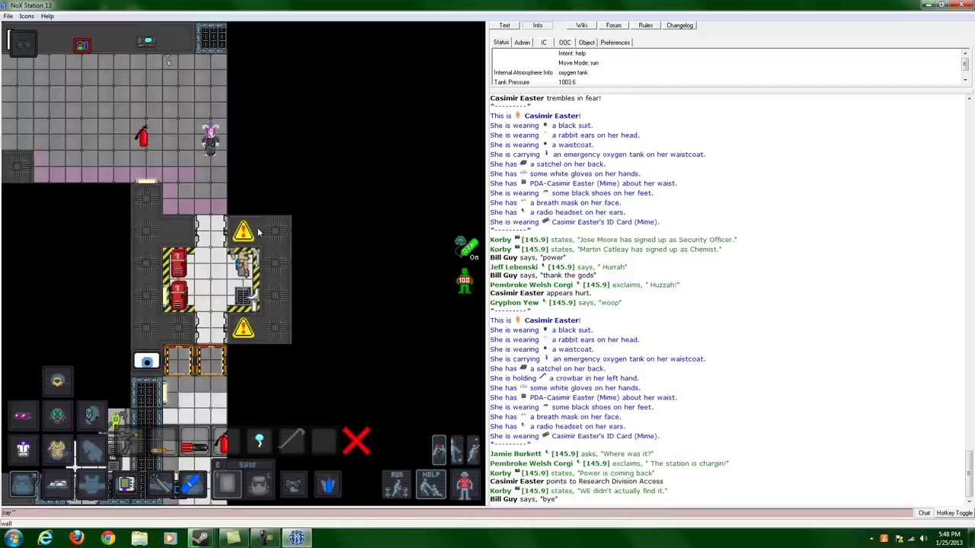
{"action": "key", "text": "Left"}
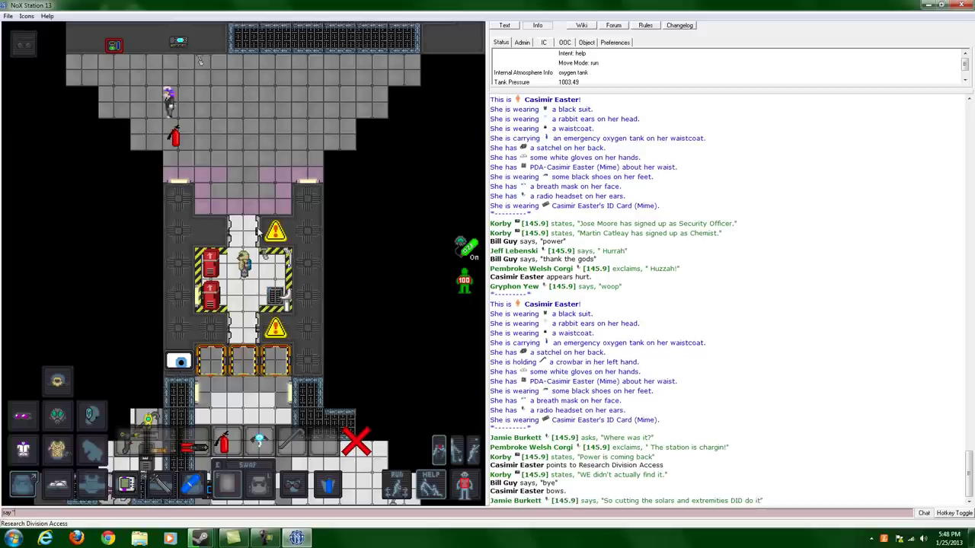
{"action": "key", "text": "Down"}
{"action": "key", "text": "Down"}
{"action": "key", "text": "Down"}
{"action": "key", "text": "Down"}
{"action": "key", "text": "Down"}
{"action": "key", "text": "Down"}
{"action": "key", "text": "Down"}
{"action": "key", "text": "Down"}
{"action": "key", "text": "Down"}
{"action": "key", "text": "Down"}
{"action": "key", "text": "Down"}
{"action": "key", "text": "Down"}
{"action": "key", "text": "Down"}
{"action": "key", "text": "Down"}
{"action": "key", "text": "Down"}
{"action": "key", "text": "Down"}
{"action": "key", "text": "Down"}
{"action": "key", "text": "Down"}
{"action": "key", "text": "Down"}
{"action": "key", "text": "Down"}
{"action": "key", "text": "Down"}
{"action": "key", "text": "Down"}
{"action": "key", "text": "Down"}
{"action": "key", "text": "Down"}
{"action": "key", "text": "Down"}
{"action": "key", "text": "Down"}
{"action": "key", "text": "Down"}
{"action": "key", "text": "Down"}
{"action": "key", "text": "Down"}
{"action": "key", "text": "Down"}
Walk to the Xenobiology Access doors and south down the corridor.
{"action": "key", "text": "Right"}
{"action": "key", "text": "Left"}
{"action": "key", "text": "Left"}
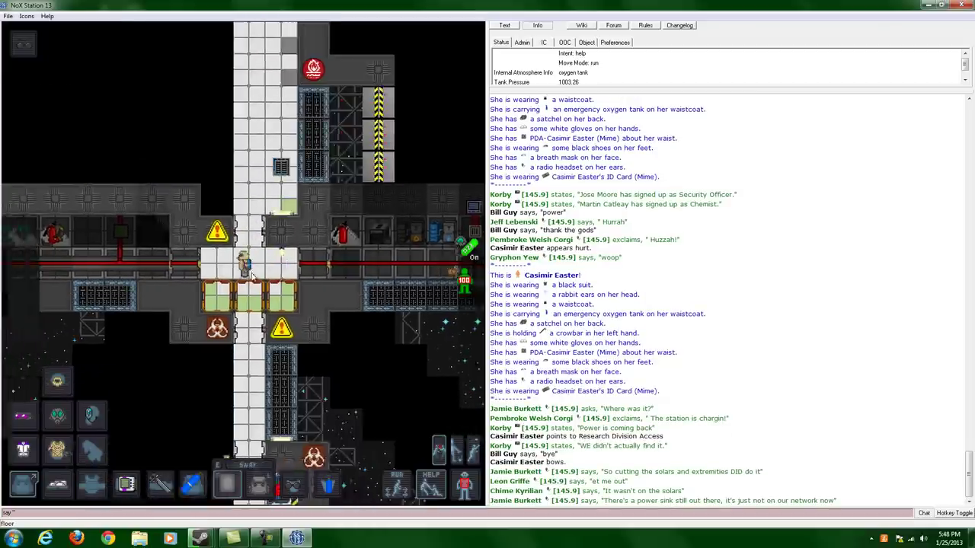
{"action": "key", "text": "Left"}
{"action": "key", "text": "Right"}
{"action": "key", "text": "Down"}
{"action": "key", "text": "Down"}
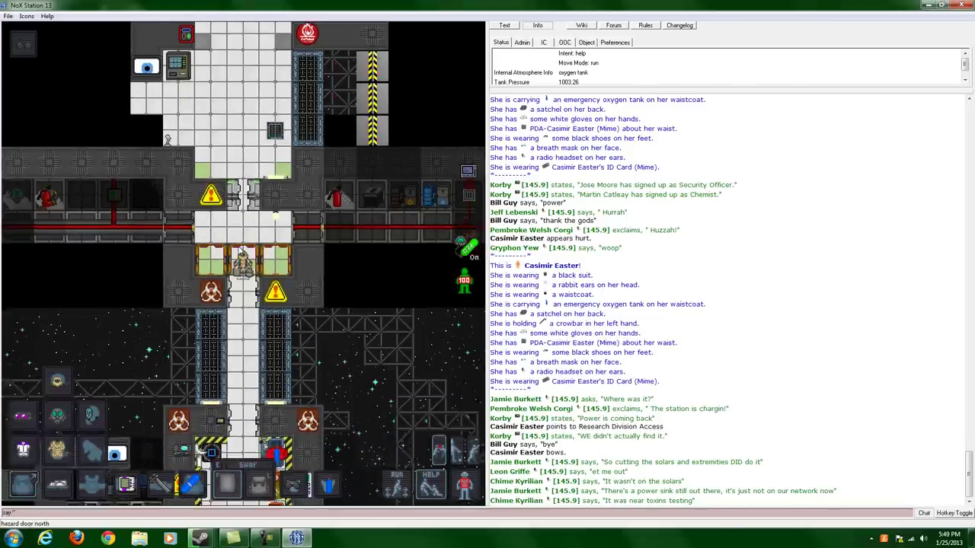
{"action": "key", "text": "Down"}
{"action": "key", "text": "Down"}
{"action": "key", "text": "Down"}
{"action": "key", "text": "Down"}
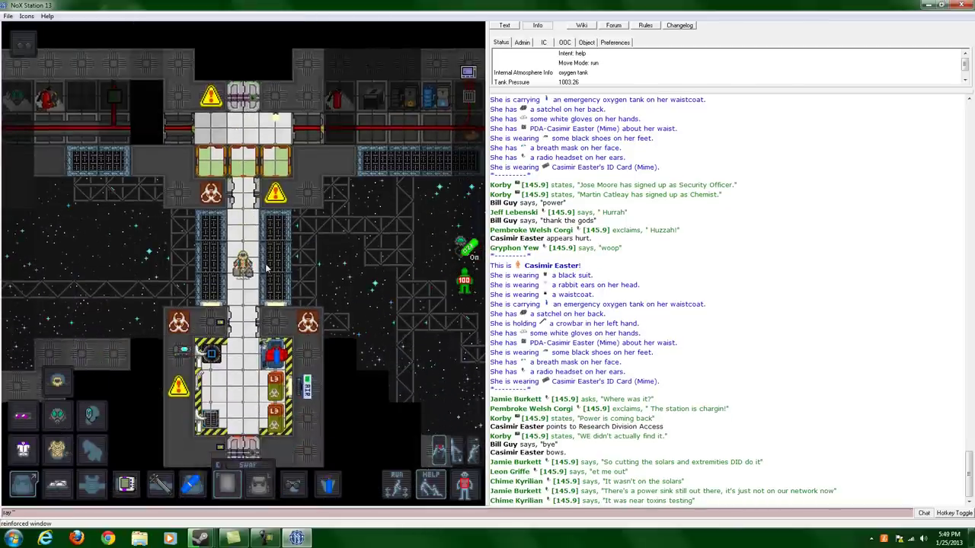
{"action": "key", "text": "Down"}
{"action": "key", "text": "Down"}
{"action": "key", "text": "Down"}
{"action": "key", "text": "Down"}
{"action": "key", "text": "Down"}
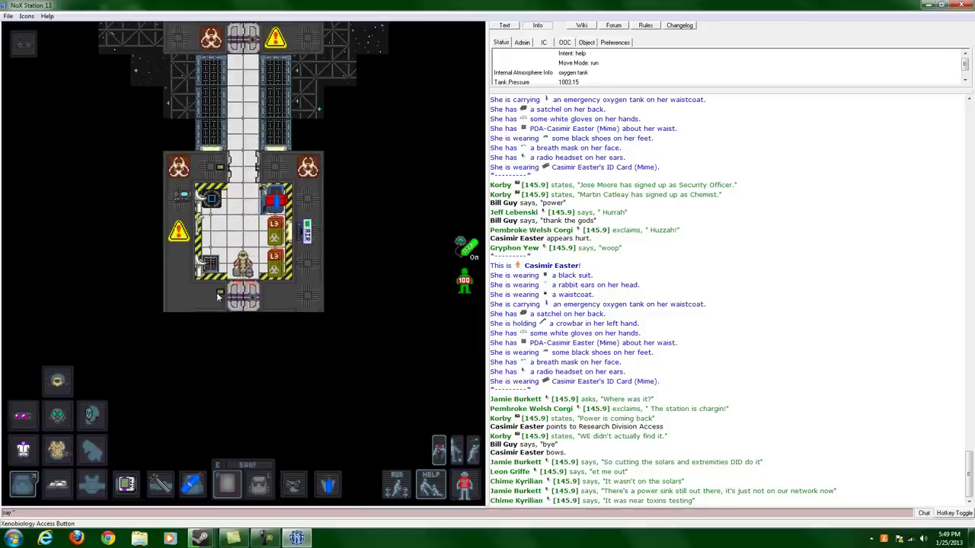
Cycle the xenobiology airlock, exit south, and walk over to the bare girders.
{"action": "left_click", "coordinate": [219, 296]}
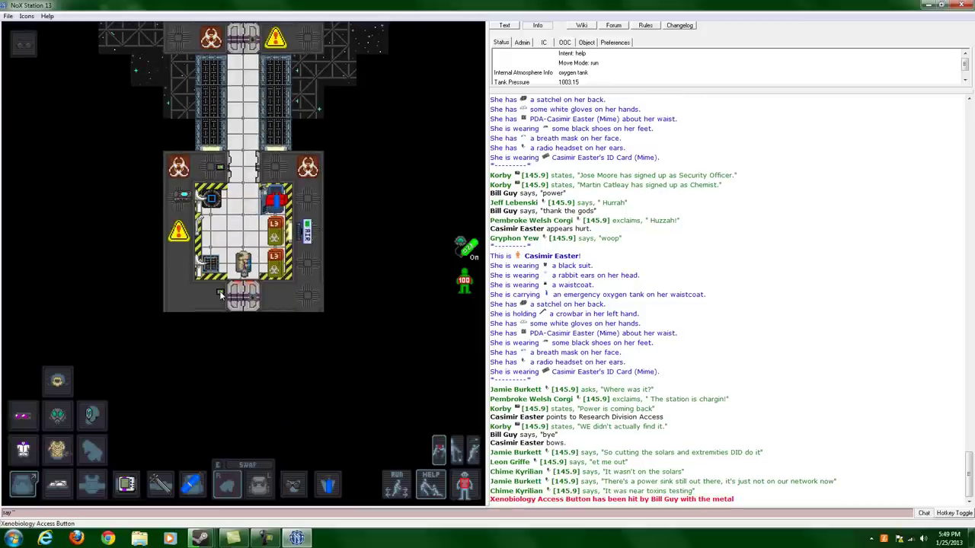
{"action": "key", "text": "Left"}
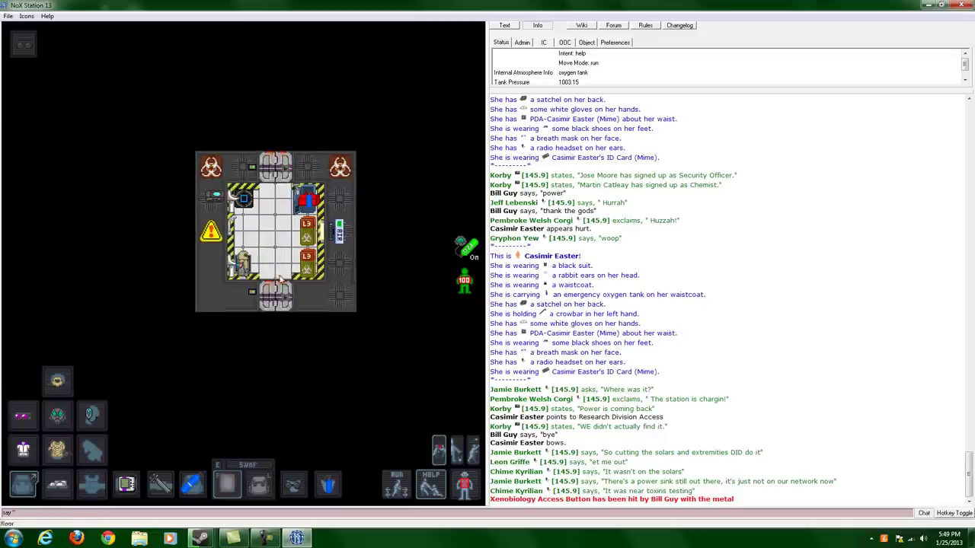
{"action": "key", "text": "Right"}
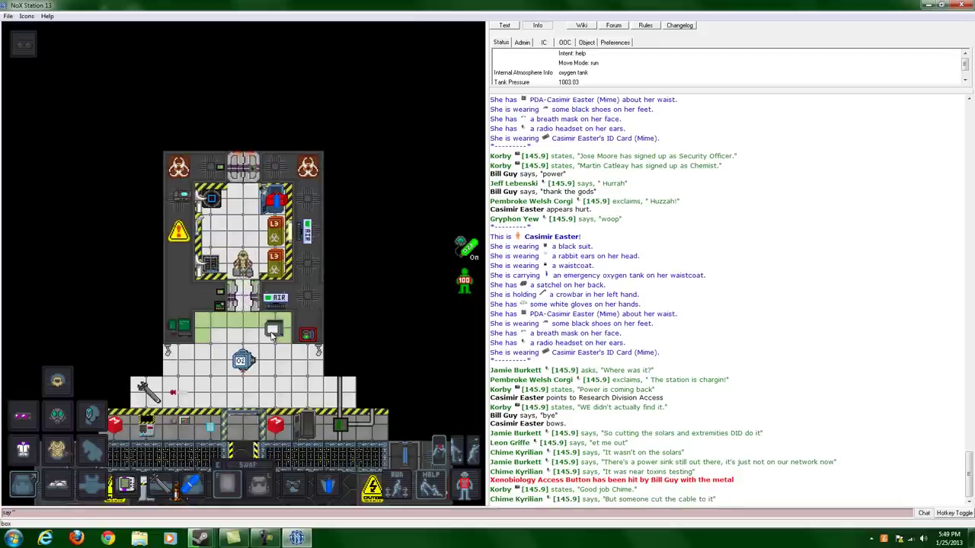
{"action": "key", "text": "Down"}
{"action": "key", "text": "Down"}
{"action": "key", "text": "Down"}
{"action": "key", "text": "Left"}
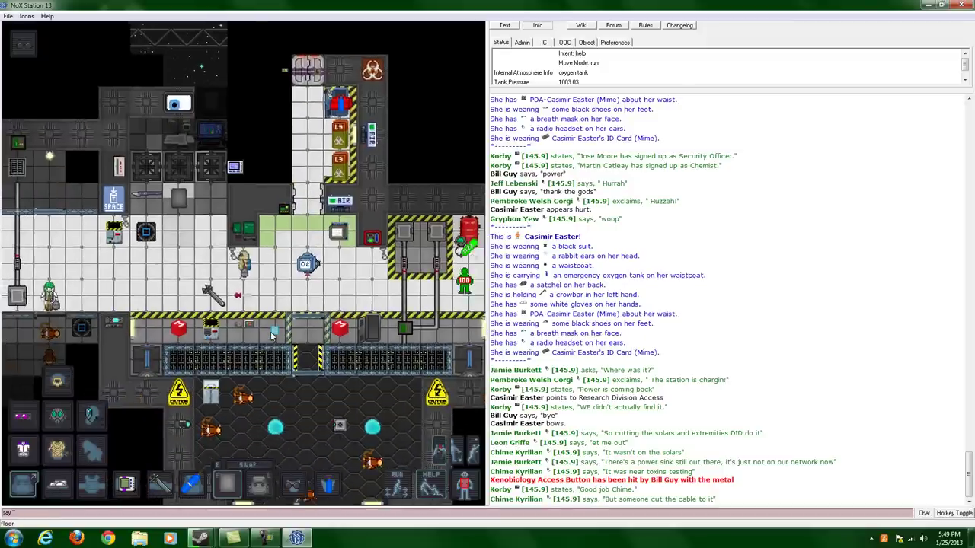
{"action": "key", "text": "Left"}
{"action": "key", "text": "Up"}
{"action": "key", "text": "Left"}
{"action": "key", "text": "Up"}
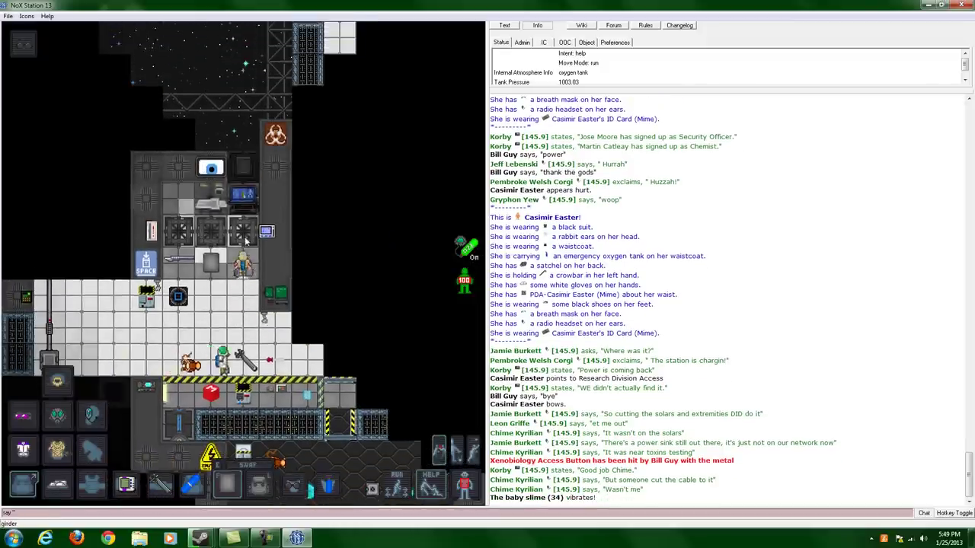
Plate three girders with metal, then walk back north into the airlock.
{"action": "left_click", "coordinate": [245, 240]}
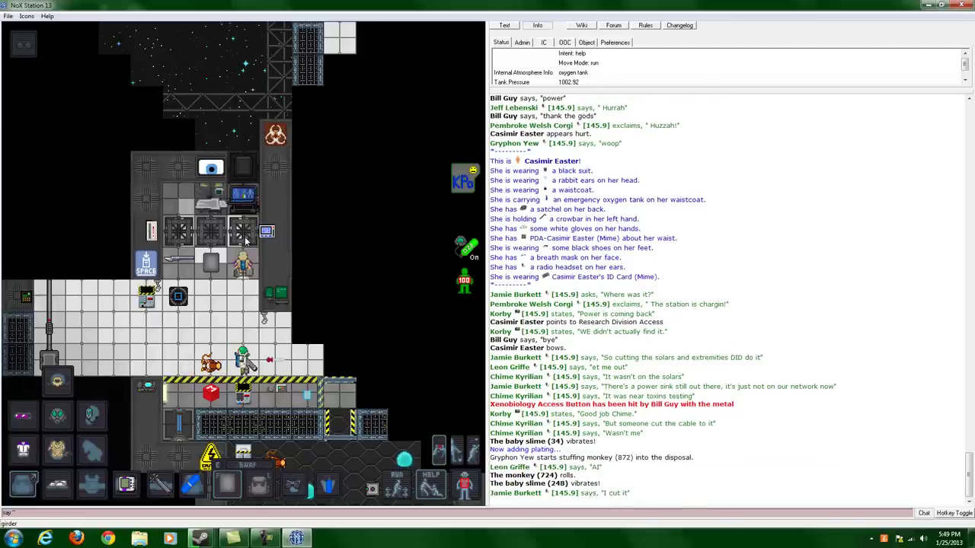
{"action": "key", "text": "Left"}
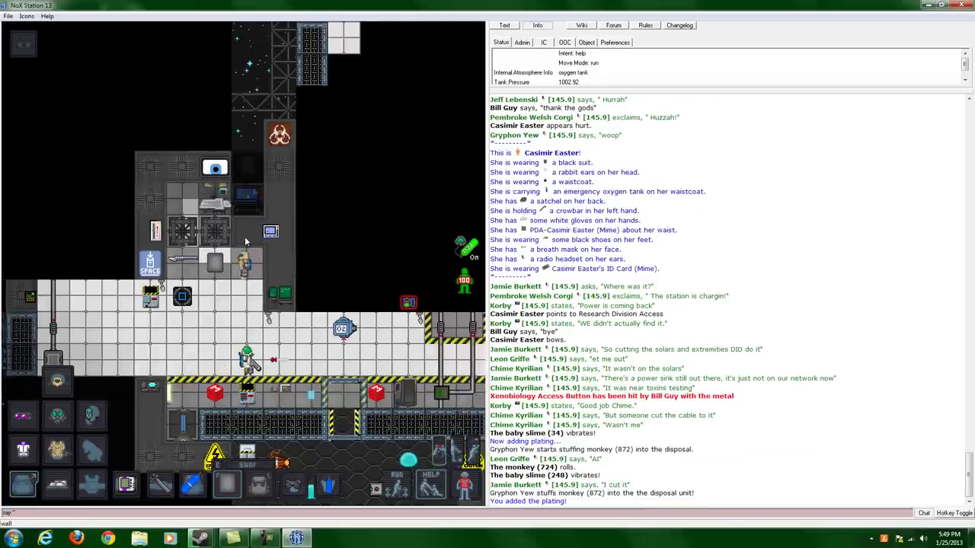
{"action": "left_click", "coordinate": [246, 240]}
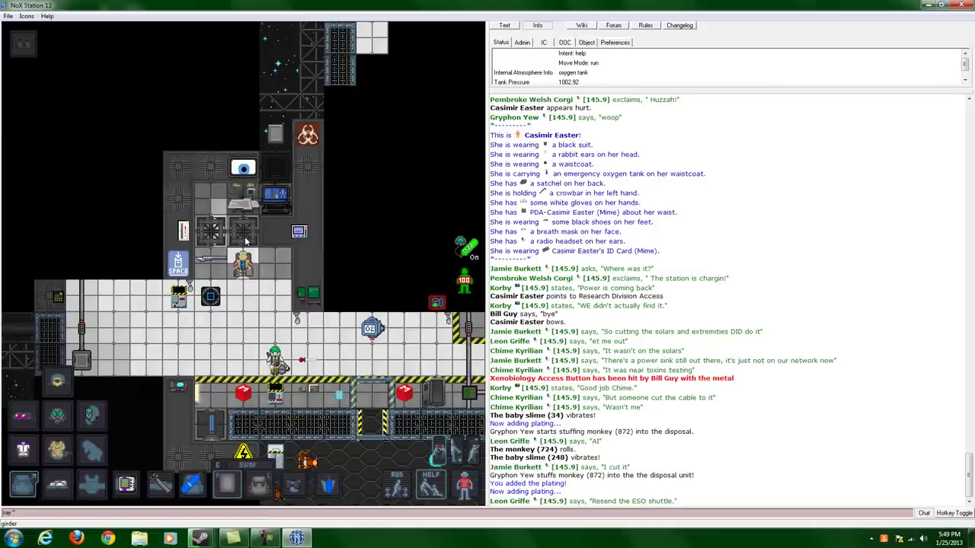
{"action": "key", "text": "Left"}
{"action": "left_click", "coordinate": [246, 240]}
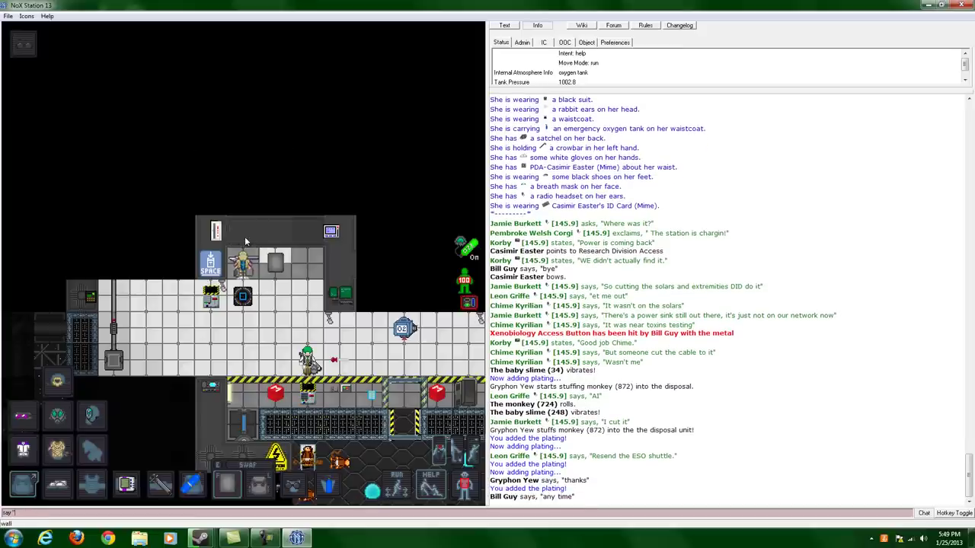
{"action": "key", "text": "Right"}
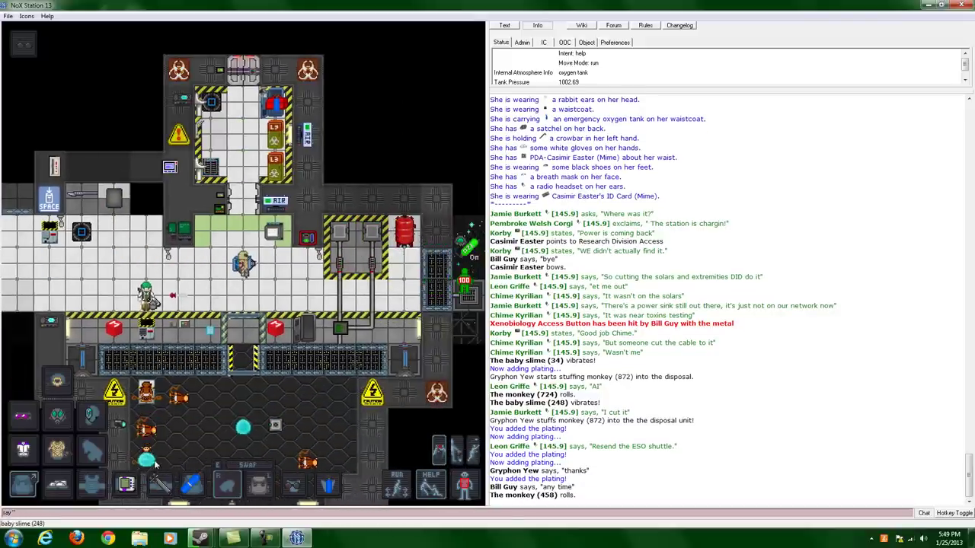
{"action": "key", "text": "Up"}
{"action": "key", "text": "Up"}
{"action": "key", "text": "Up"}
{"action": "key", "text": "Up"}
{"action": "key", "text": "Up"}
{"action": "key", "text": "Up"}
{"action": "key", "text": "Up"}
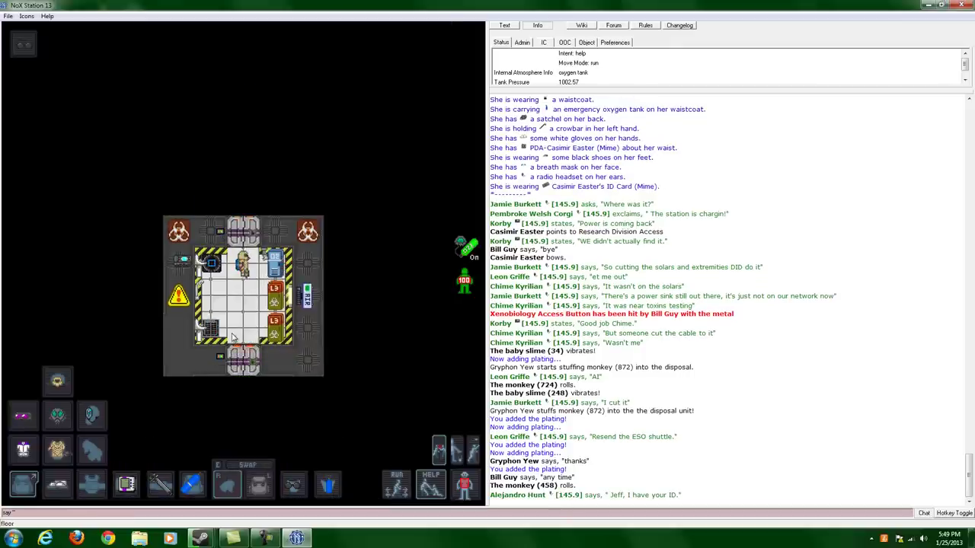
Leave the airlock north and walk up the corridor, west and back east.
{"action": "key", "text": "Up"}
{"action": "key", "text": "Up"}
{"action": "key", "text": "Up"}
{"action": "key", "text": "Up"}
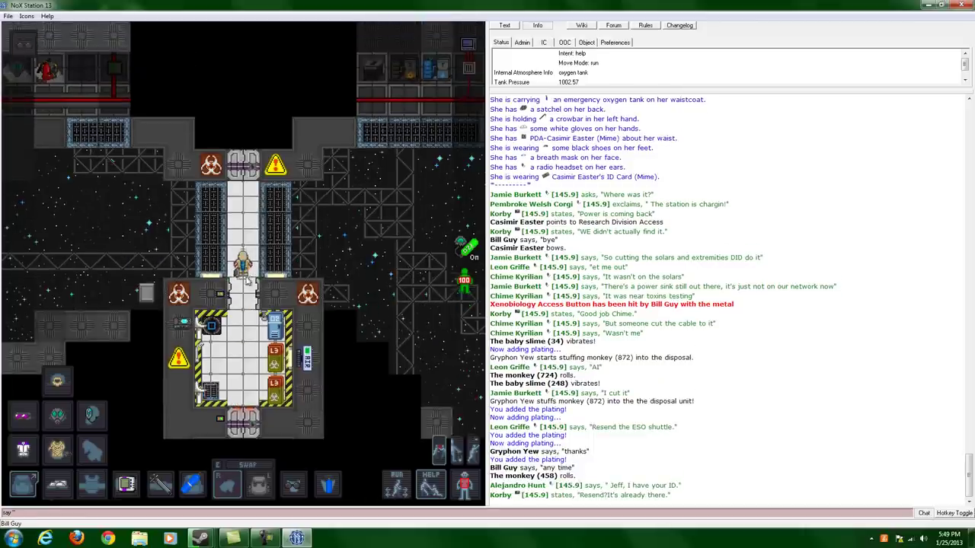
{"action": "key", "text": "Up"}
{"action": "key", "text": "Up"}
{"action": "key", "text": "Up"}
{"action": "key", "text": "Up"}
{"action": "key", "text": "Up"}
{"action": "key", "text": "Up"}
{"action": "key", "text": "Up"}
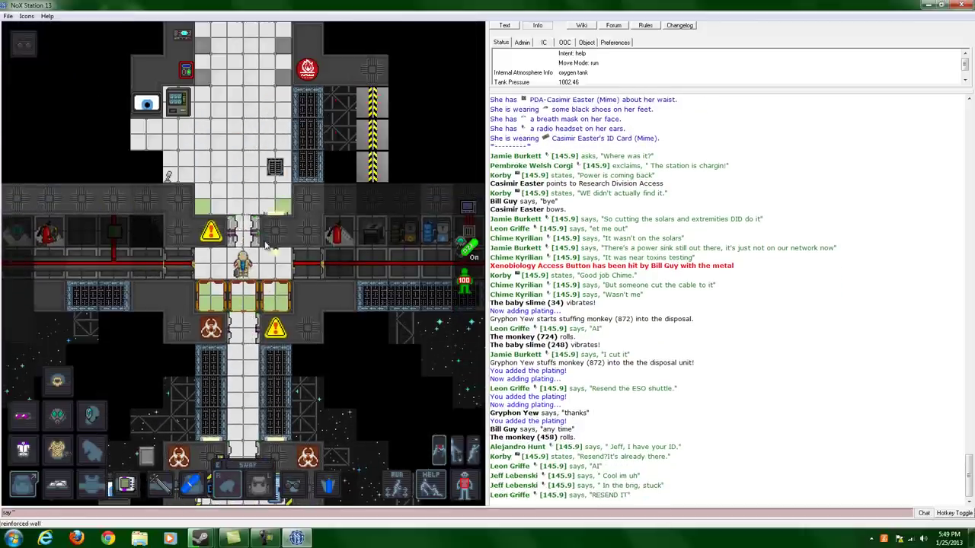
{"action": "key", "text": "Up"}
{"action": "key", "text": "Up"}
{"action": "key", "text": "Up"}
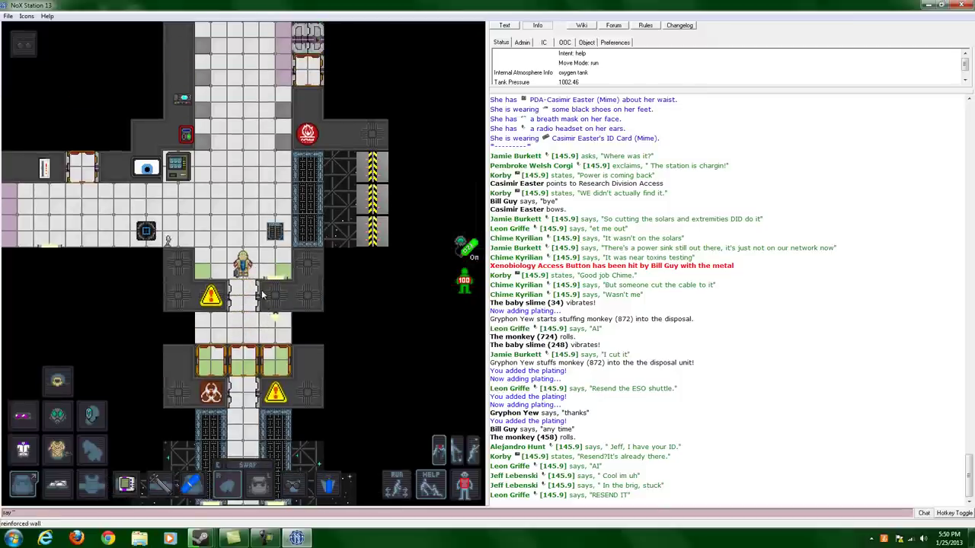
{"action": "key", "text": "Up"}
{"action": "key", "text": "Up"}
{"action": "key", "text": "Up"}
{"action": "key", "text": "Left"}
{"action": "key", "text": "Left"}
{"action": "key", "text": "Left"}
{"action": "key", "text": "Left"}
{"action": "key", "text": "Left"}
{"action": "key", "text": "Left"}
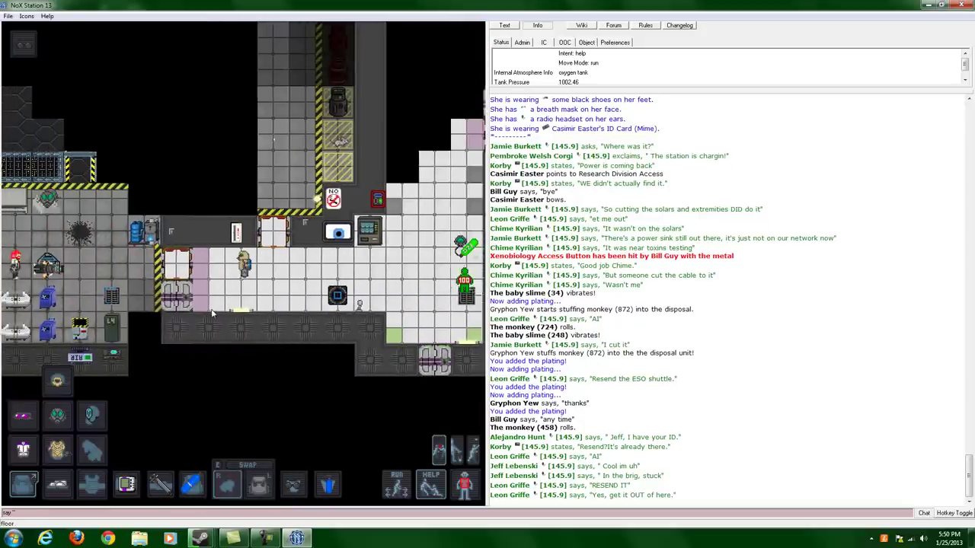
{"action": "key", "text": "Left"}
{"action": "key", "text": "Left"}
{"action": "key", "text": "Left"}
{"action": "key", "text": "Right"}
{"action": "key", "text": "Right"}
{"action": "key", "text": "Right"}
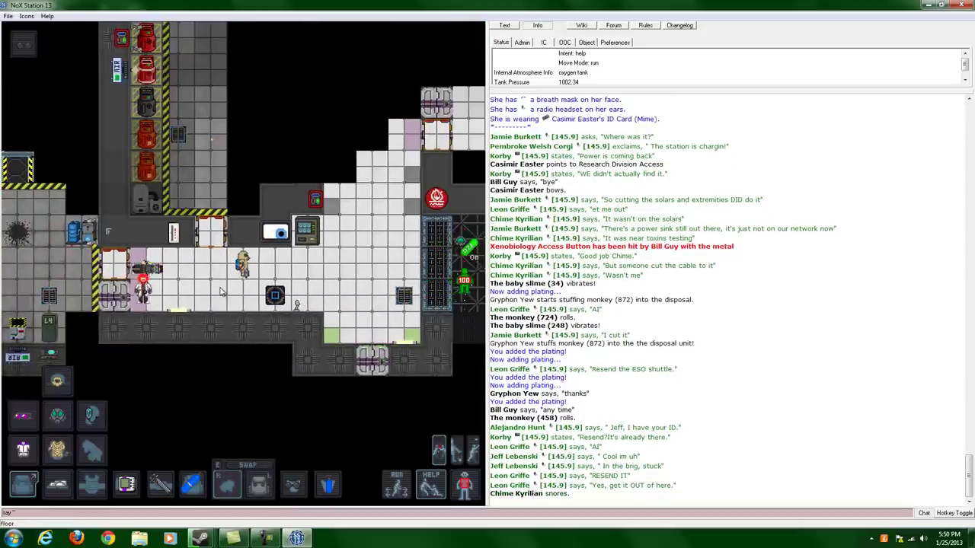
{"action": "key", "text": "Right"}
{"action": "key", "text": "Right"}
{"action": "key", "text": "Right"}
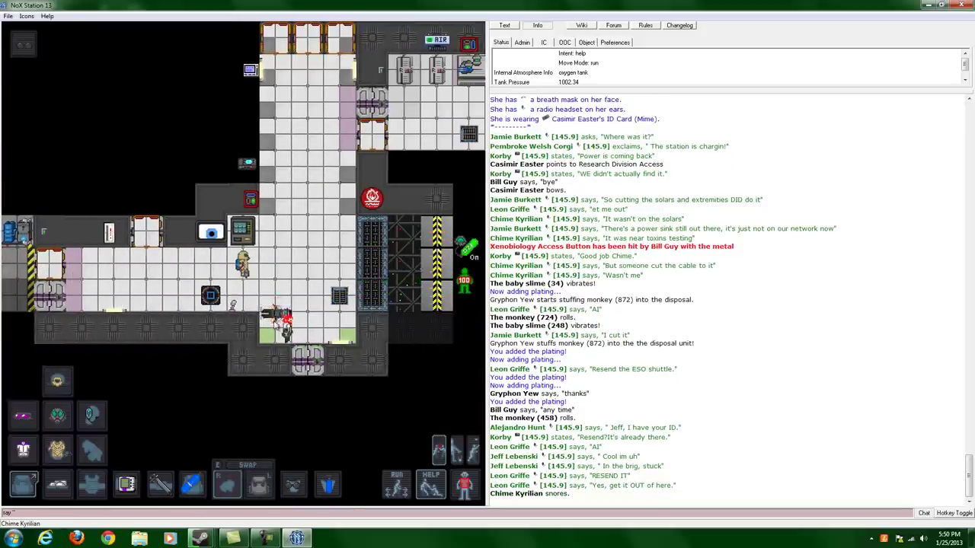
Examine the restrained bartender and walk south onto the airlock's green tiles.
{"action": "left_click", "coordinate": [295, 321], "text": "shift"}
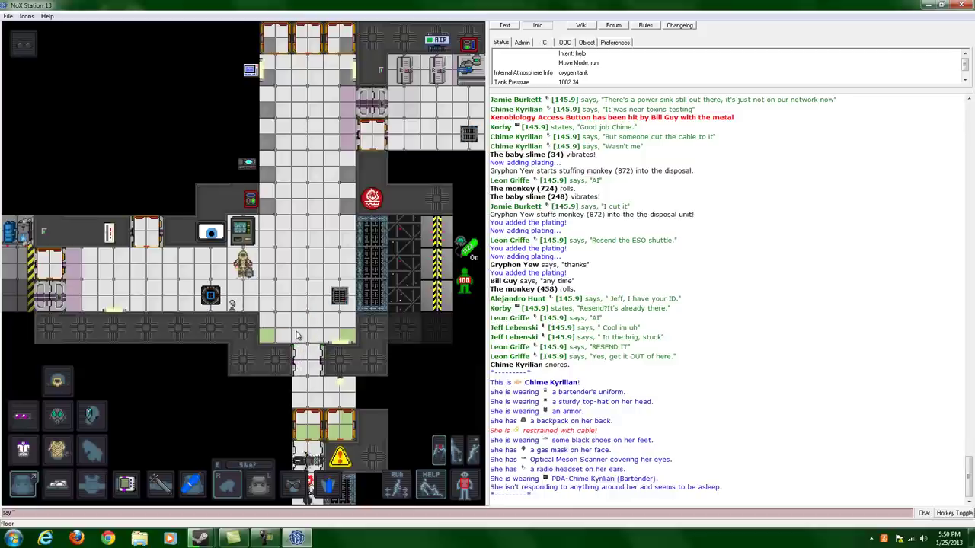
{"action": "key", "text": "Right"}
{"action": "key", "text": "Right"}
{"action": "key", "text": "Down"}
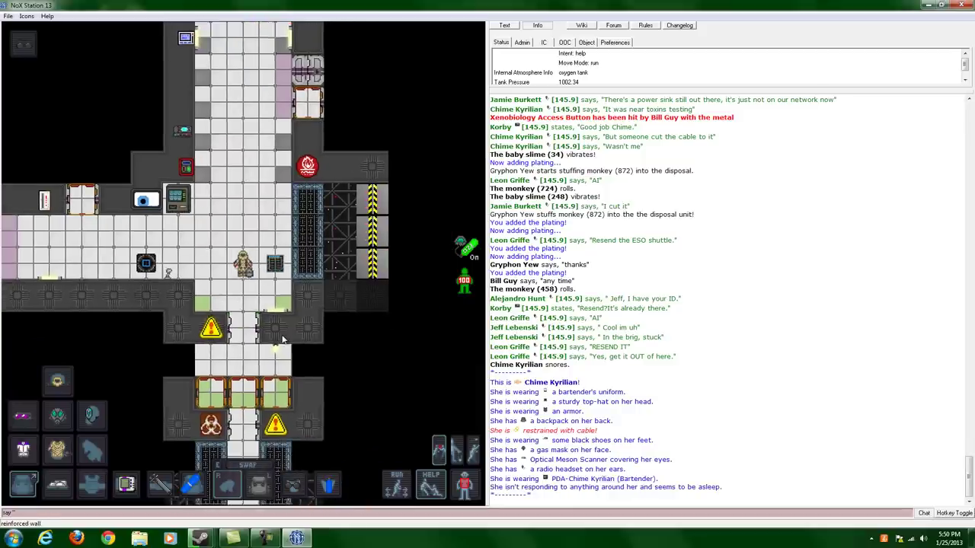
{"action": "key", "text": "Down"}
{"action": "key", "text": "Down"}
{"action": "key", "text": "Down"}
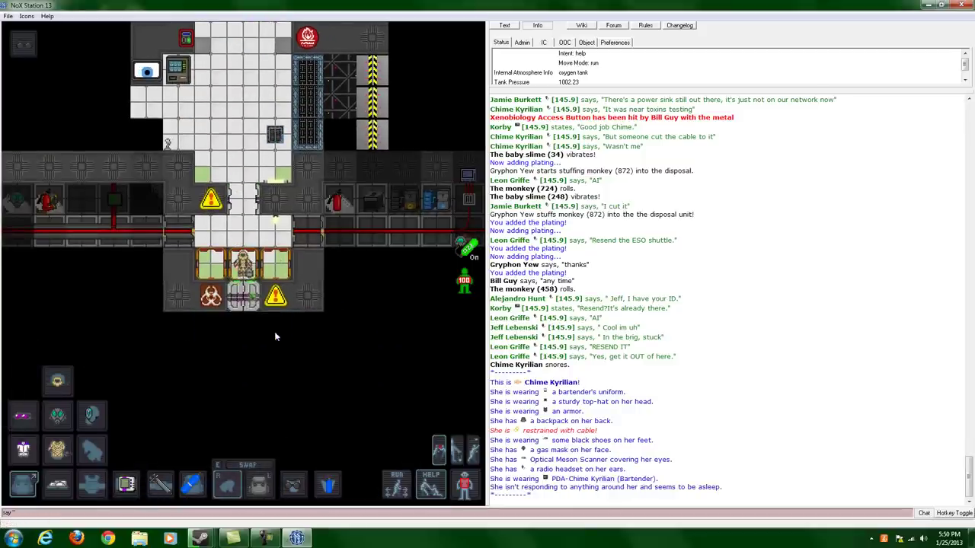
{"action": "key", "text": "Down"}
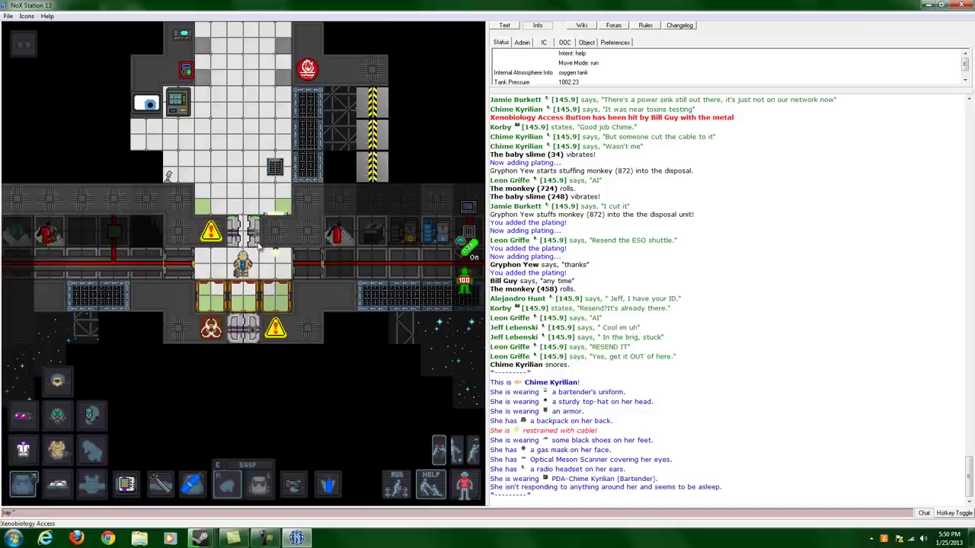
{"action": "key", "text": "Down"}
Send 'um?' in chat, enter the airlock, and close the outer door.
{"action": "key", "text": "Down"}
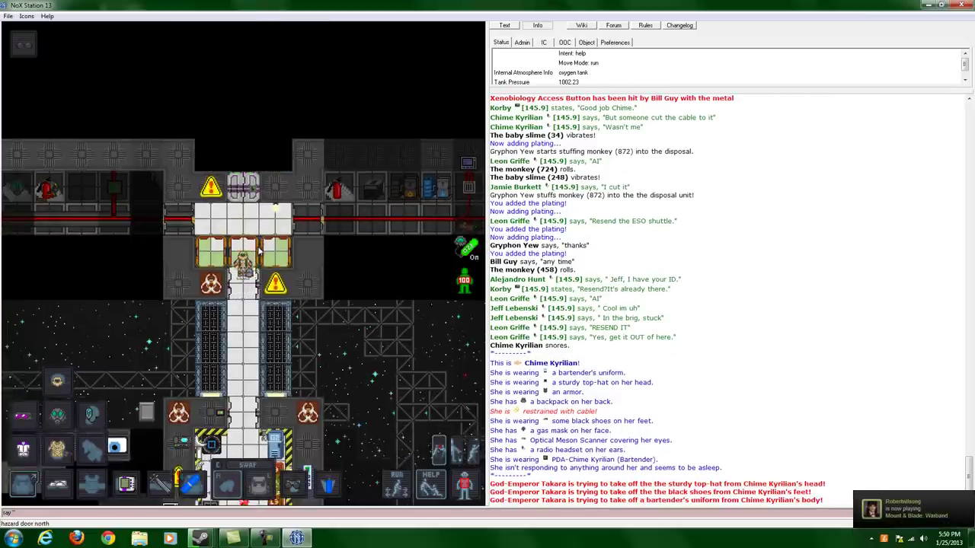
{"action": "key", "text": "Down"}
{"action": "key", "text": "Down"}
{"action": "key", "text": "Down"}
{"action": "key", "text": "Down"}
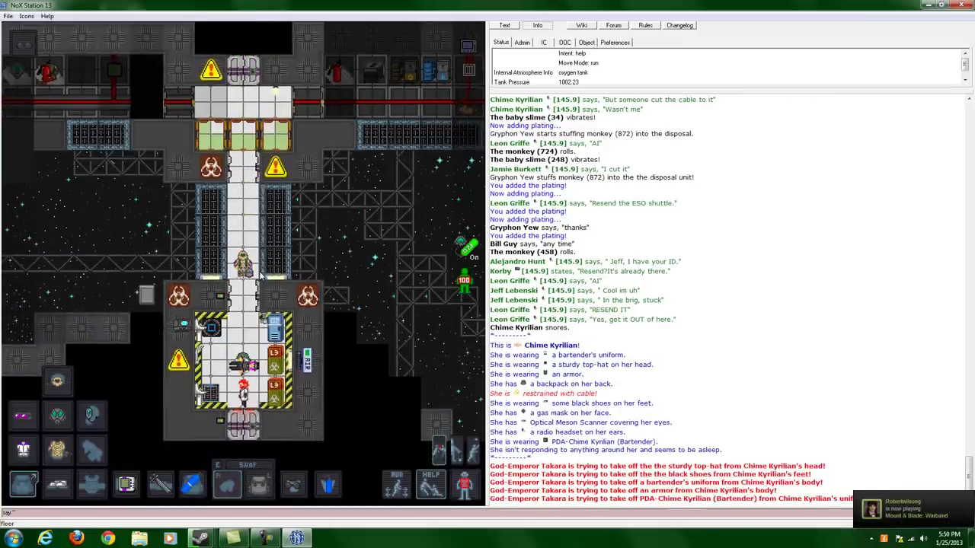
{"action": "type", "text": "?"}
{"action": "key", "text": "Return"}
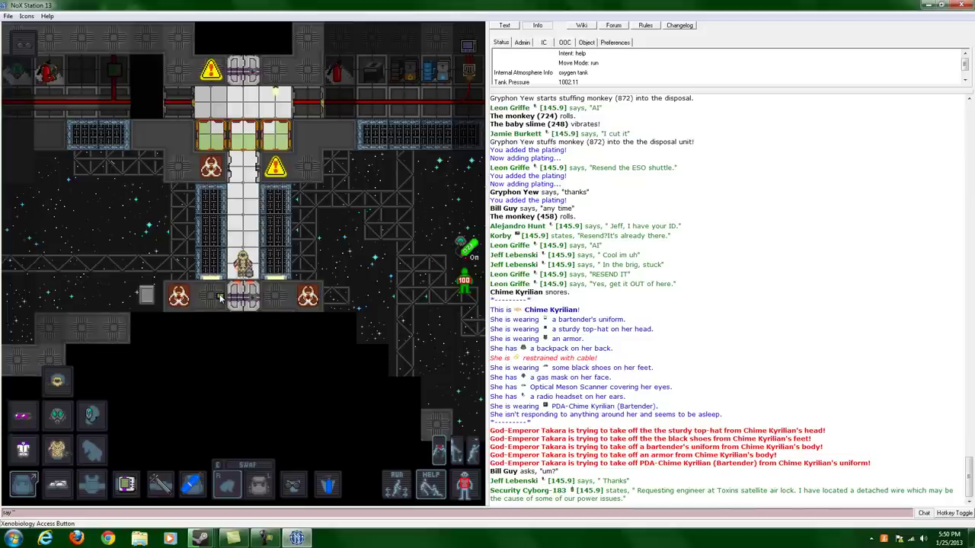
{"action": "key", "text": "Down"}
{"action": "key", "text": "Down"}
{"action": "key", "text": "Down"}
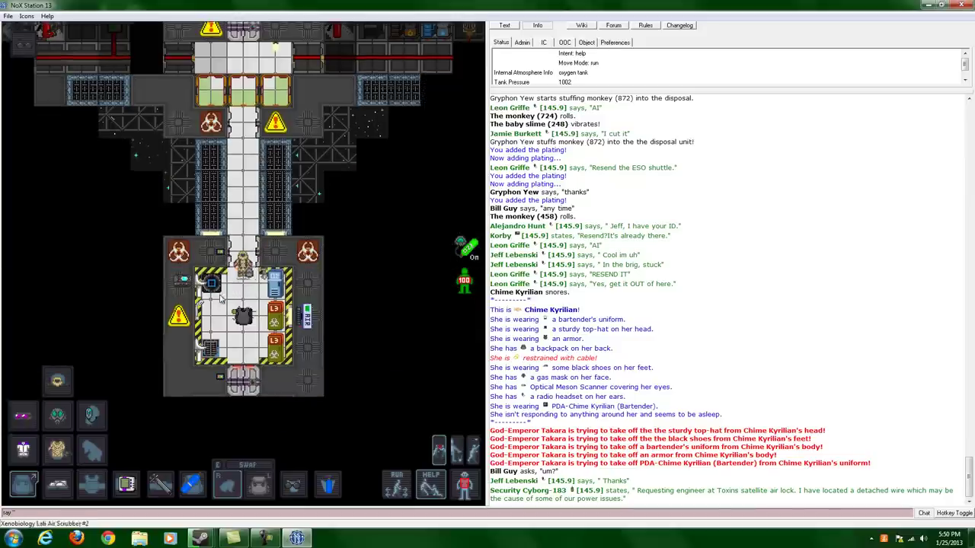
{"action": "key", "text": "Down"}
{"action": "key", "text": "Down"}
{"action": "key", "text": "Down"}
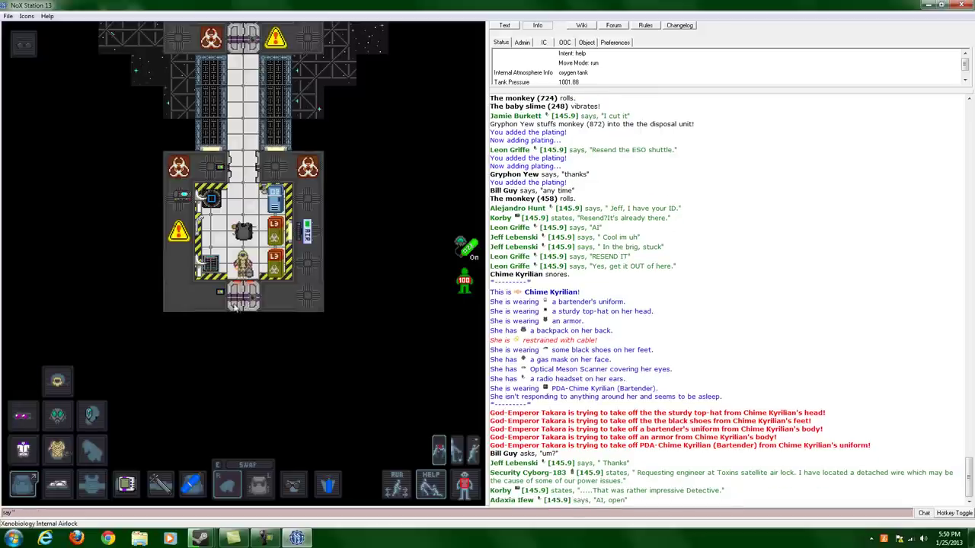
{"action": "left_click", "coordinate": [220, 291]}
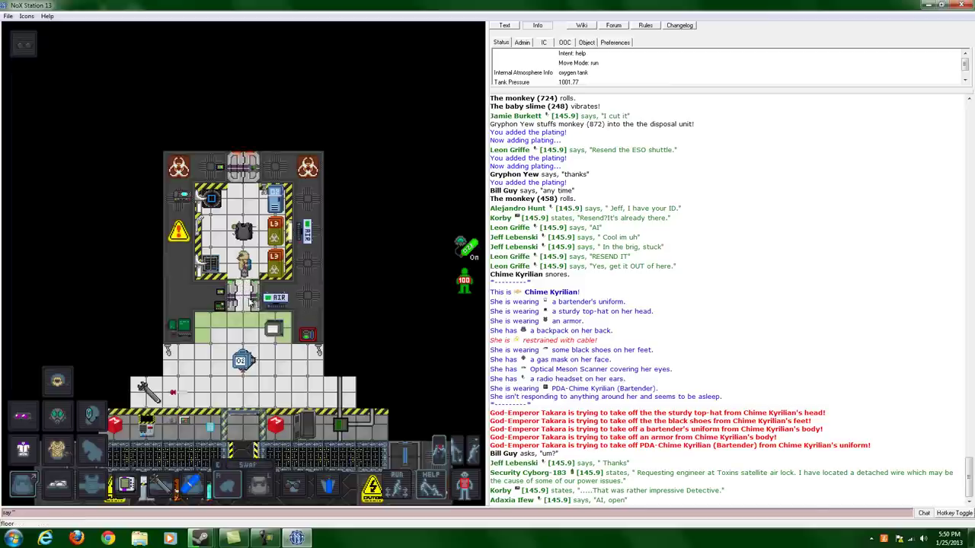
Walk out of the airlock, send 'whats going on?', and examine the bartender.
{"action": "key", "text": "Down"}
{"action": "key", "text": "Down"}
{"action": "key", "text": "Down"}
{"action": "key", "text": "Down"}
{"action": "key", "text": "Down"}
{"action": "key", "text": "Left"}
{"action": "key", "text": "Left"}
{"action": "key", "text": "Left"}
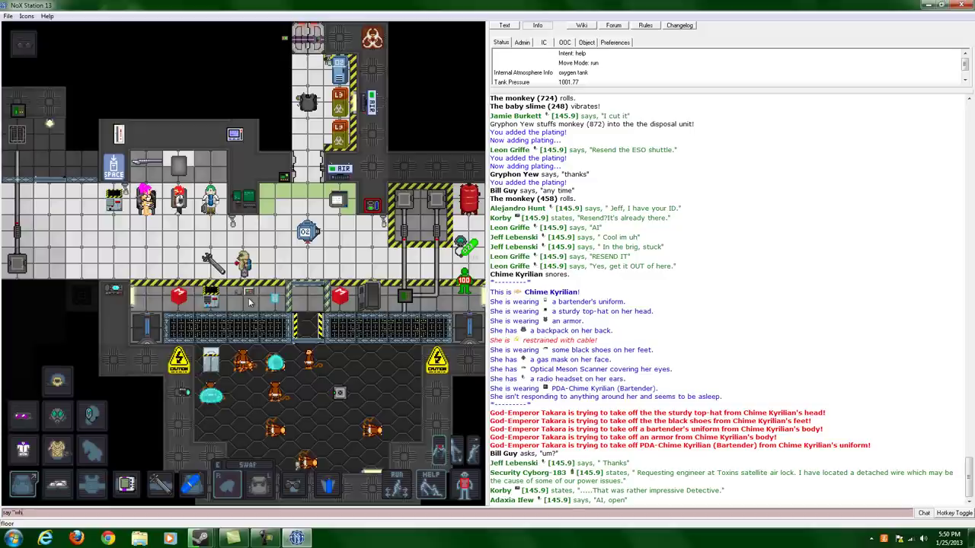
{"action": "type", "text": "ats going o"}
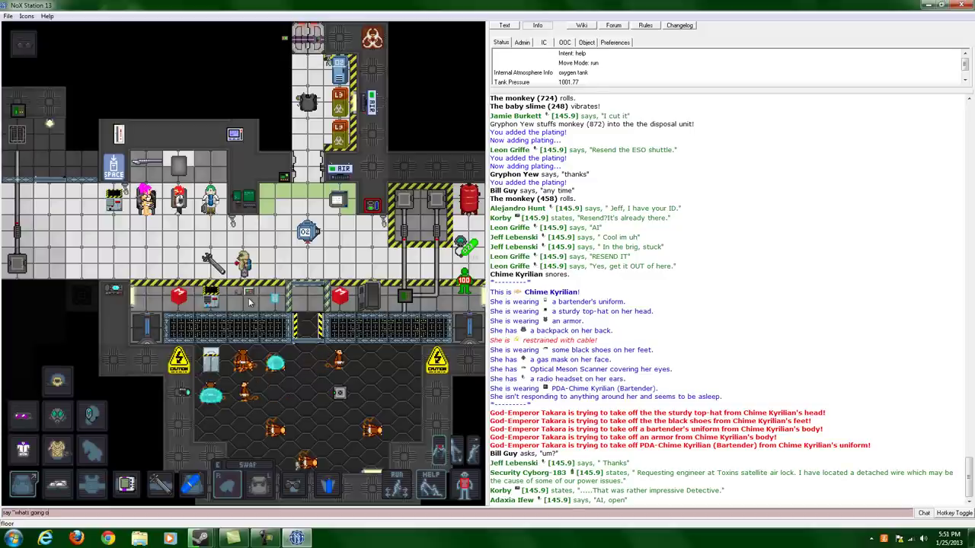
{"action": "type", "text": "n?"}
{"action": "key", "text": "Return"}
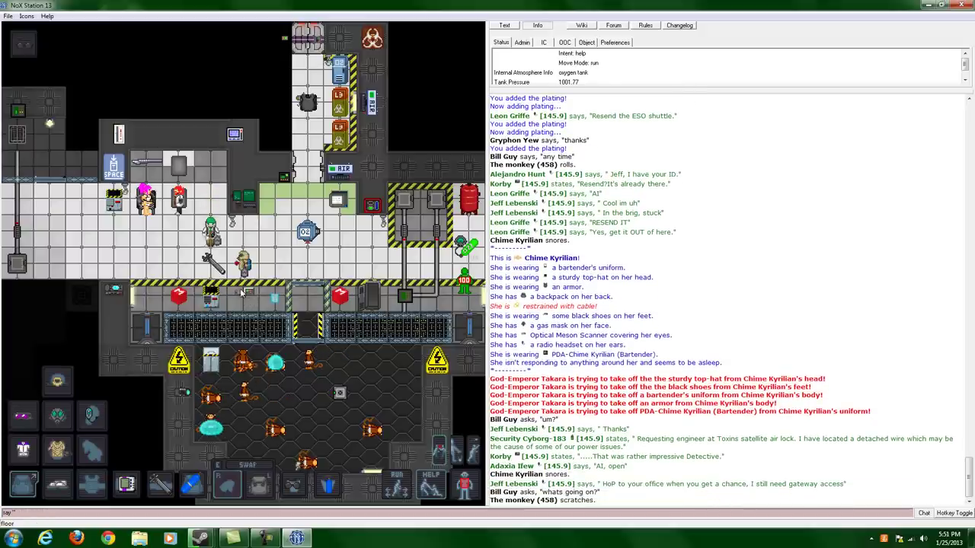
{"action": "left_click", "coordinate": [212, 233], "text": "shift"}
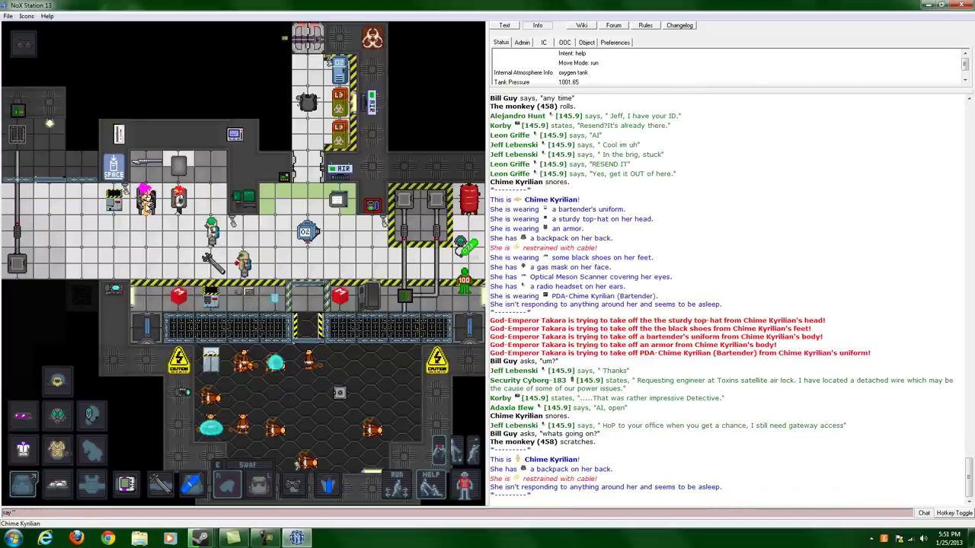
Clear the half-typed chat line and walk north into the small air-supply room.
{"action": "key", "text": "Right"}
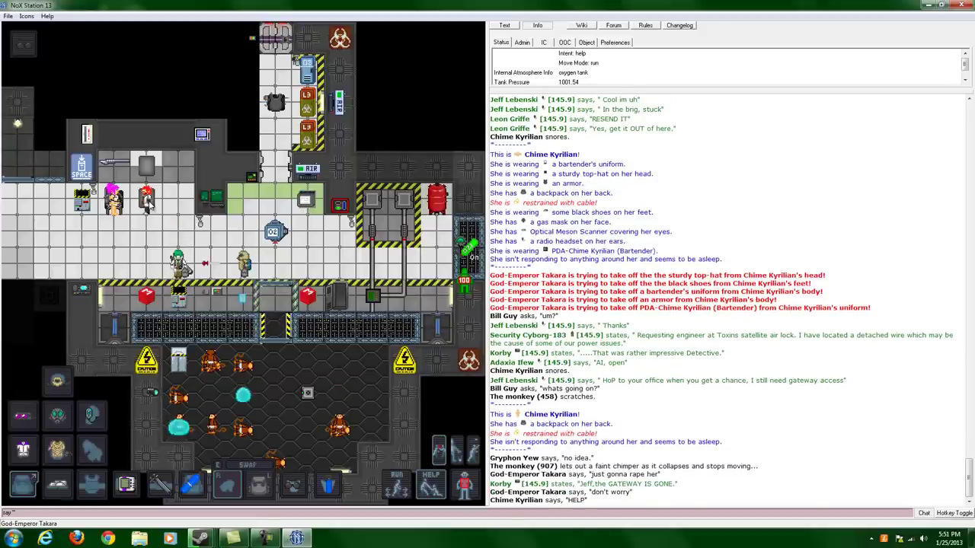
{"action": "key", "text": "Right"}
{"action": "key", "text": "BackSpace"}
{"action": "key", "text": "BackSpace"}
{"action": "key", "text": "BackSpace"}
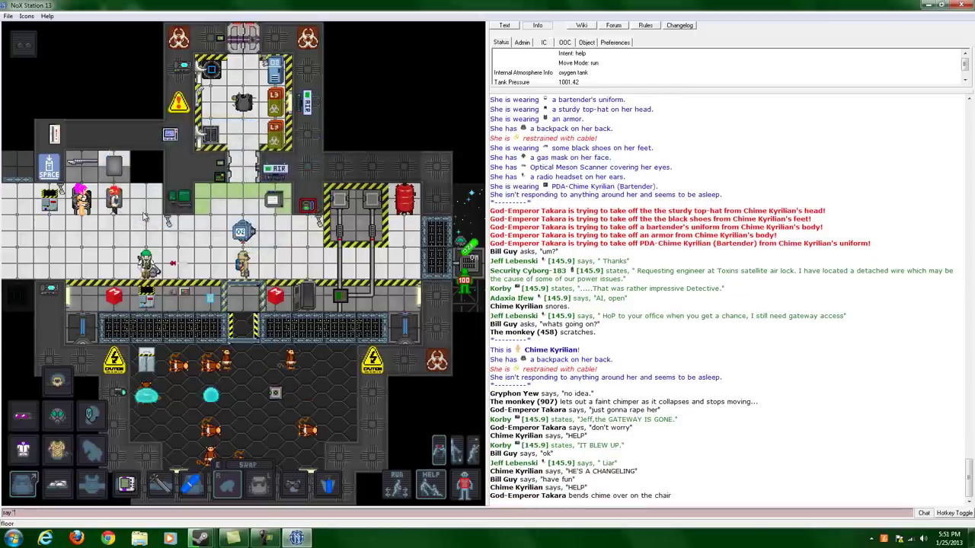
{"action": "key", "text": "Up"}
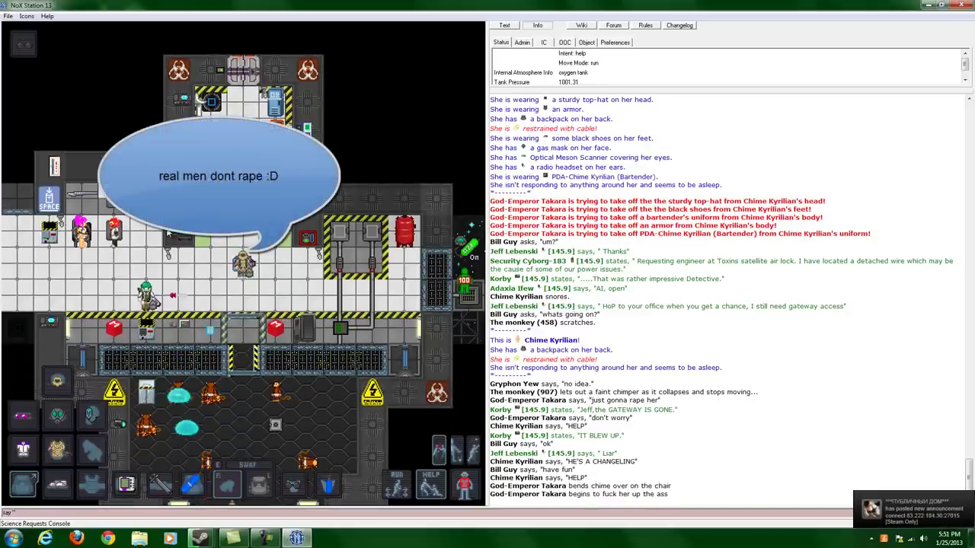
{"action": "key", "text": "Up"}
{"action": "key", "text": "Up"}
{"action": "key", "text": "Up"}
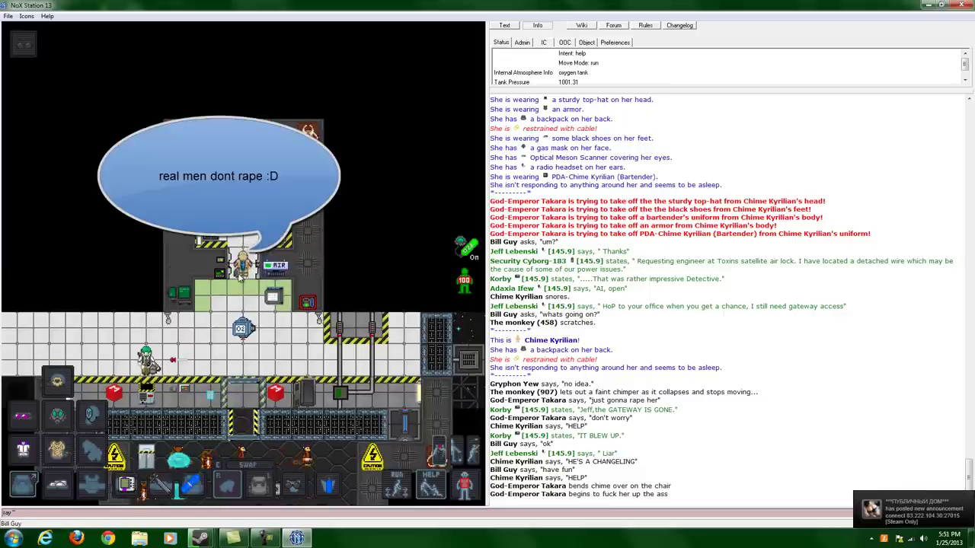
{"action": "key", "text": "Up"}
{"action": "key", "text": "Up"}
{"action": "key", "text": "Up"}
{"action": "key", "text": "Up"}
{"action": "key", "text": "Up"}
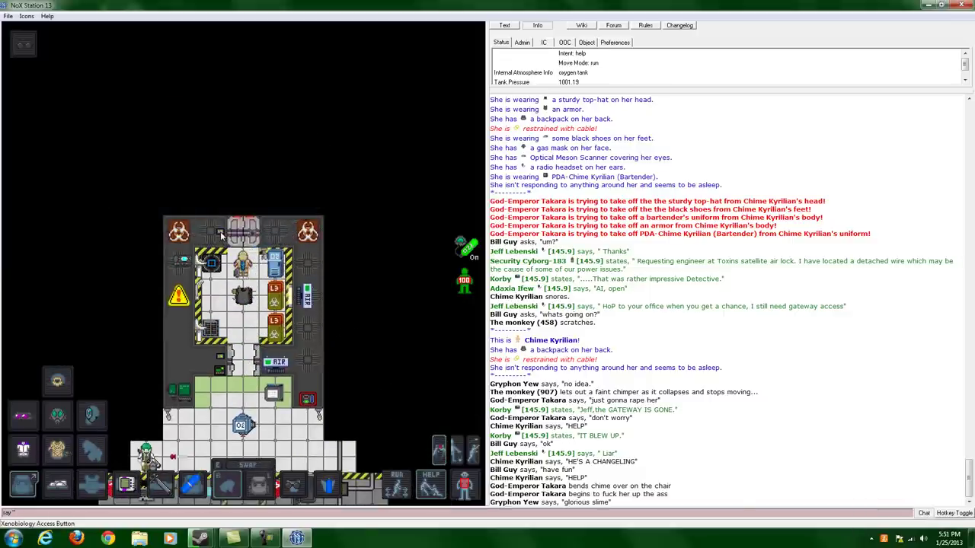
Close the lower airlock door and walk north up the xenobiology corridor.
{"action": "left_click", "coordinate": [220, 232]}
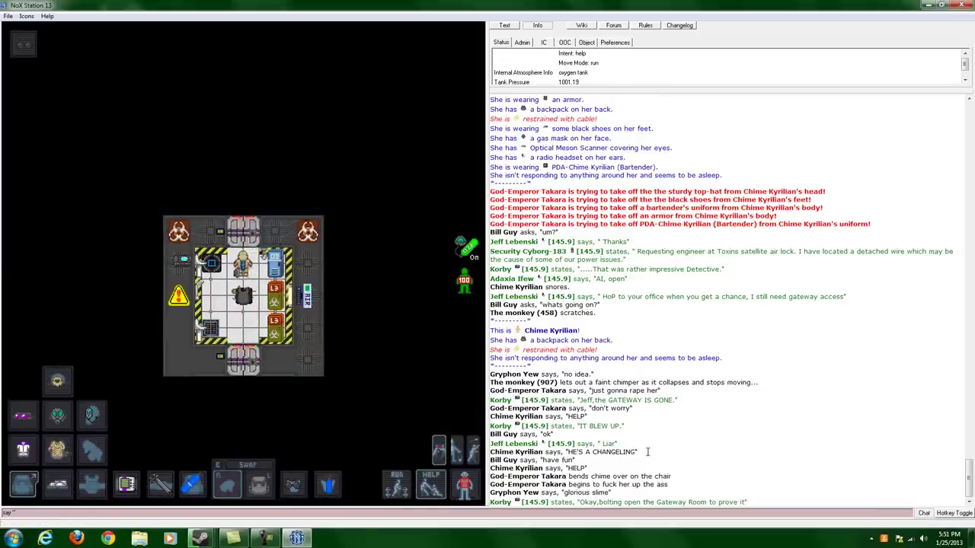
{"action": "key", "text": "Up"}
{"action": "key", "text": "Up"}
{"action": "key", "text": "Up"}
{"action": "key", "text": "Up"}
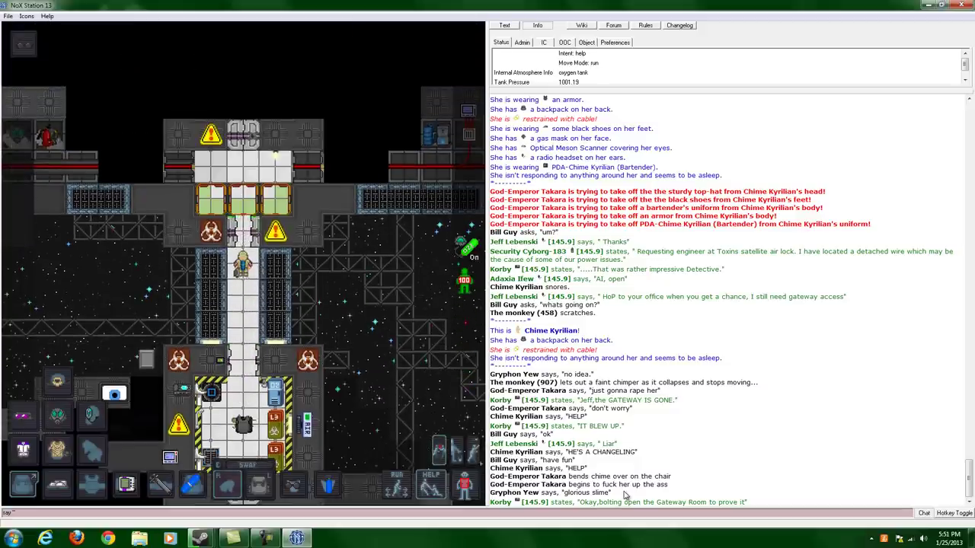
{"action": "key", "text": "Up"}
{"action": "key", "text": "Up"}
{"action": "key", "text": "Up"}
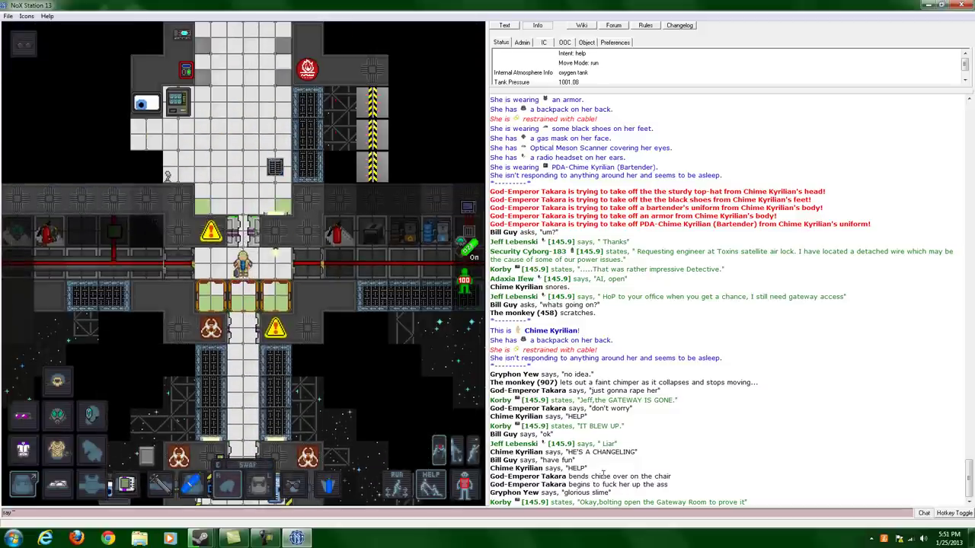
{"action": "key", "text": "Up"}
{"action": "key", "text": "Up"}
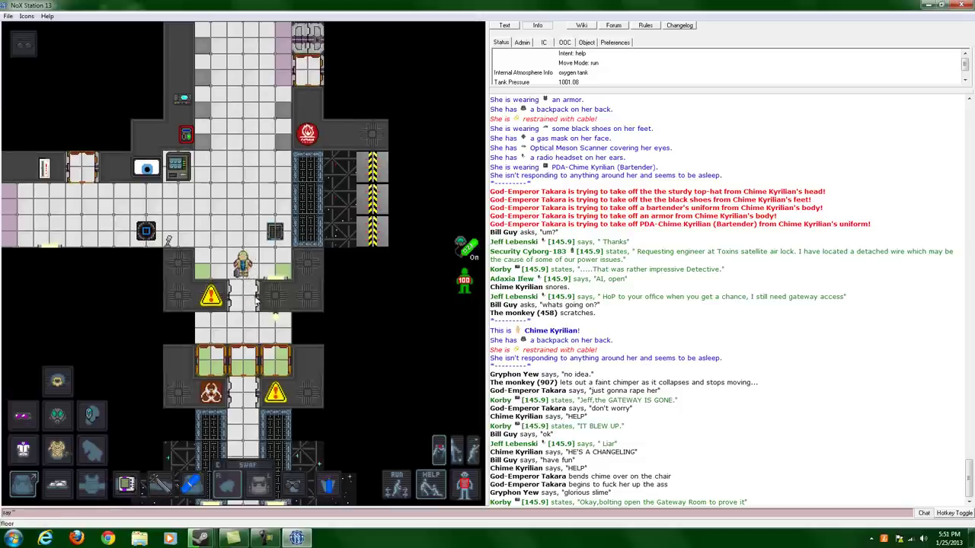
{"action": "key", "text": "Up"}
{"action": "key", "text": "Up"}
{"action": "key", "text": "Up"}
{"action": "key", "text": "Up"}
{"action": "key", "text": "Up"}
{"action": "key", "text": "Up"}
{"action": "key", "text": "Up"}
{"action": "key", "text": "Right"}
{"action": "key", "text": "Down"}
{"action": "key", "text": "Down"}
{"action": "key", "text": "Down"}
{"action": "key", "text": "Down"}
{"action": "key", "text": "Down"}
Walk through the research hallway and across the toxins room to the airlock console.
{"action": "key", "text": "Left"}
{"action": "key", "text": "Left"}
{"action": "key", "text": "Left"}
{"action": "key", "text": "Left"}
{"action": "key", "text": "Left"}
{"action": "key", "text": "Left"}
{"action": "key", "text": "Left"}
{"action": "key", "text": "Left"}
{"action": "key", "text": "Left"}
{"action": "key", "text": "Left"}
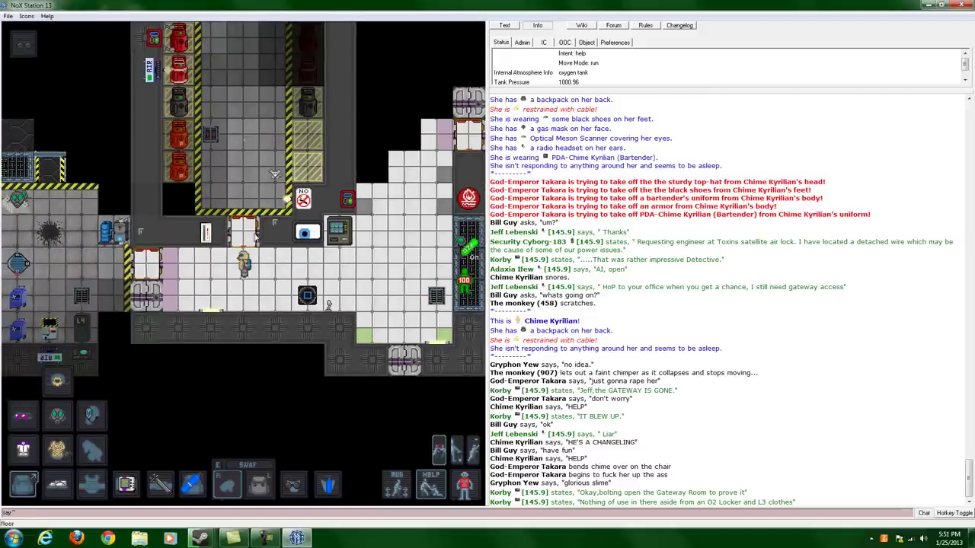
{"action": "key", "text": "Left"}
{"action": "key", "text": "Left"}
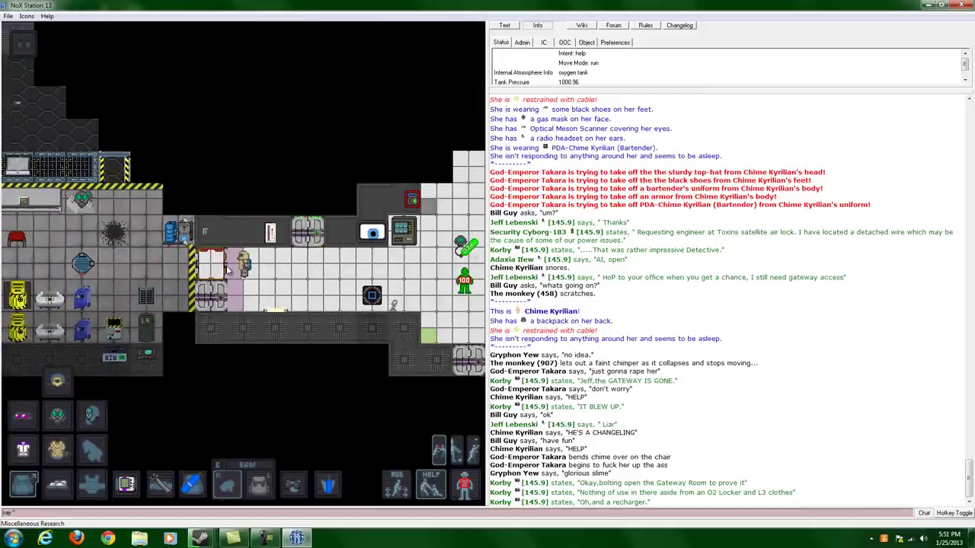
{"action": "key", "text": "Right"}
{"action": "key", "text": "Right"}
{"action": "key", "text": "Right"}
{"action": "key", "text": "Right"}
{"action": "key", "text": "Right"}
{"action": "key", "text": "Right"}
{"action": "key", "text": "Right"}
{"action": "key", "text": "Right"}
{"action": "key", "text": "Right"}
{"action": "key", "text": "Right"}
{"action": "key", "text": "Right"}
{"action": "key", "text": "Up"}
{"action": "key", "text": "Up"}
{"action": "key", "text": "Up"}
{"action": "key", "text": "Right"}
{"action": "key", "text": "Right"}
{"action": "key", "text": "Up"}
{"action": "key", "text": "Up"}
{"action": "key", "text": "Up"}
{"action": "key", "text": "Up"}
{"action": "key", "text": "Right"}
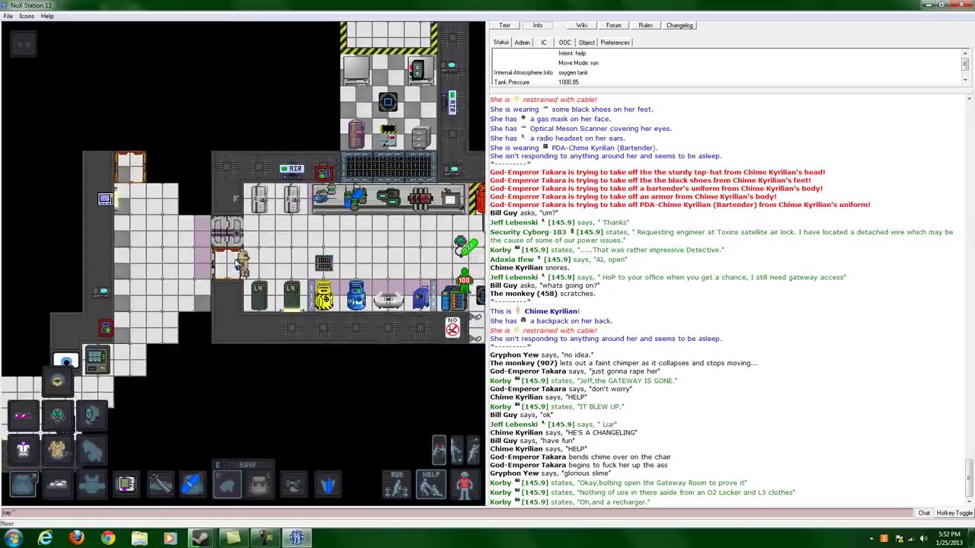
{"action": "key", "text": "Right"}
{"action": "key", "text": "Right"}
{"action": "key", "text": "Right"}
{"action": "key", "text": "Right"}
{"action": "key", "text": "Right"}
{"action": "key", "text": "Right"}
{"action": "key", "text": "Right"}
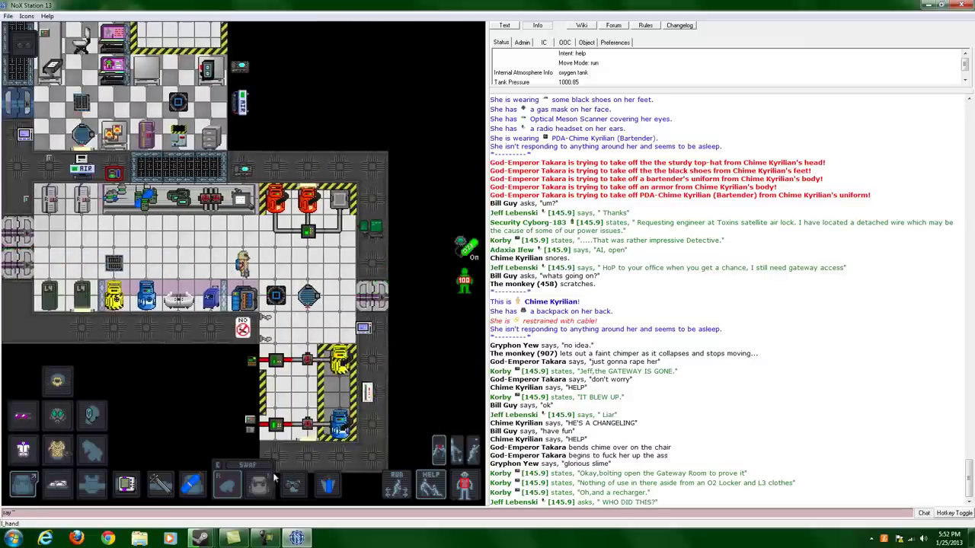
{"action": "key", "text": "Right"}
{"action": "key", "text": "Down"}
{"action": "key", "text": "Down"}
{"action": "key", "text": "Down"}
{"action": "key", "text": "Down"}
{"action": "key", "text": "Down"}
{"action": "key", "text": "Right"}
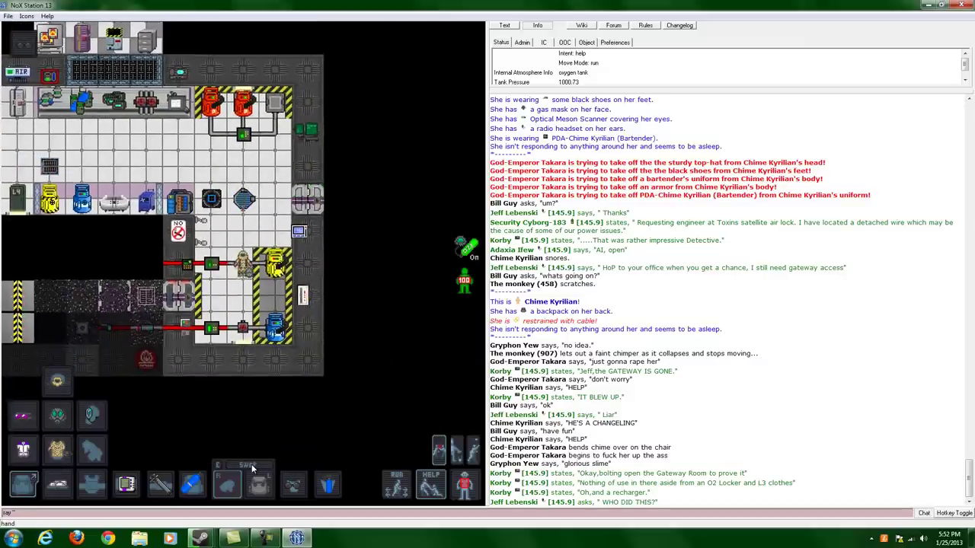
{"action": "key", "text": "Right"}
{"action": "key", "text": "Left"}
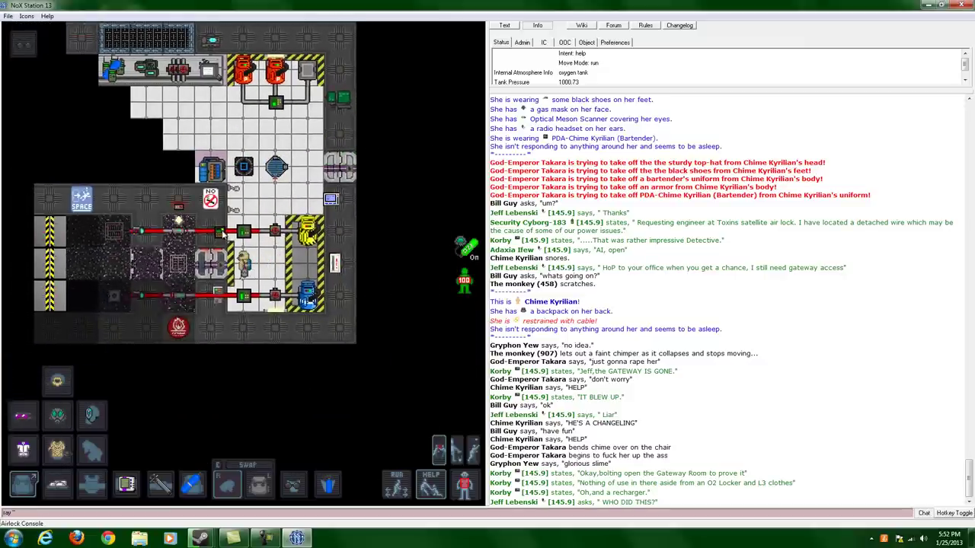
{"action": "left_click", "coordinate": [219, 236]}
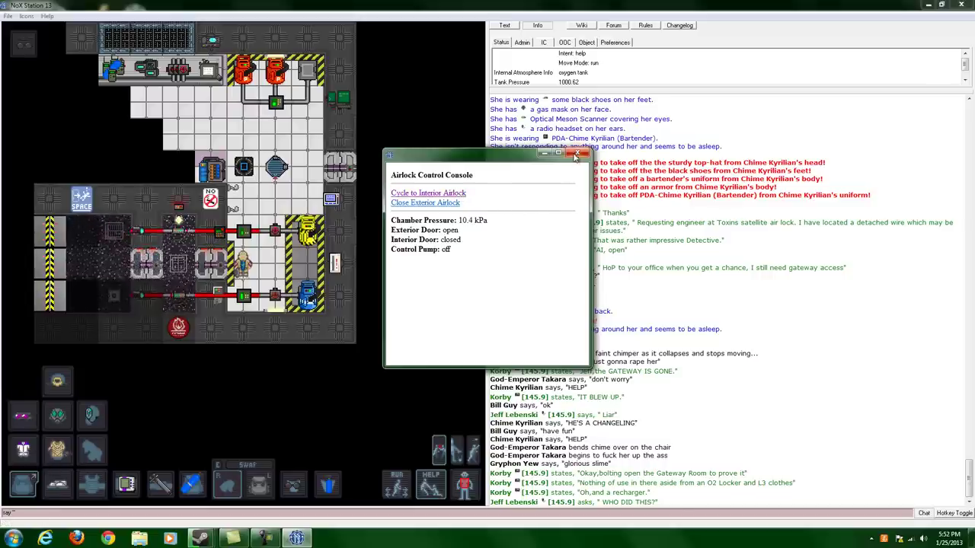
{"action": "left_click", "coordinate": [577, 153]}
{"action": "key", "text": "Right"}
{"action": "key", "text": "Right"}
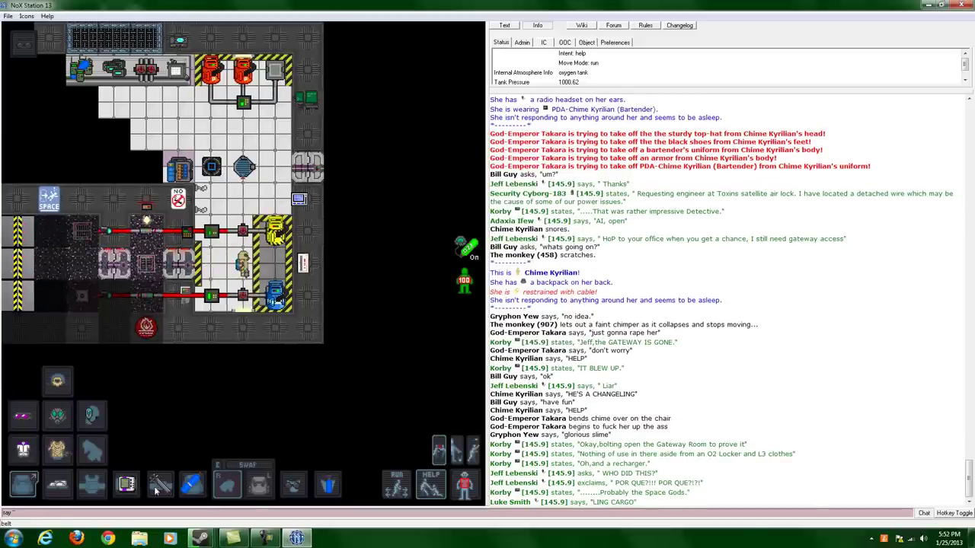
{"action": "left_click", "coordinate": [128, 484]}
Pick a Scientist's PDA in the messenger and send the changeling warning, correcting a typo.
{"action": "left_click", "coordinate": [228, 484]}
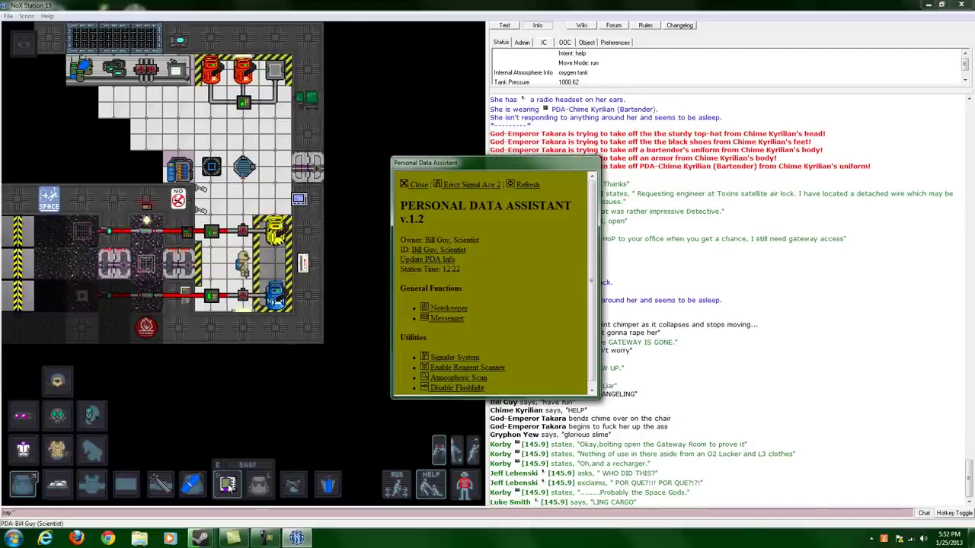
{"action": "left_click", "coordinate": [443, 318]}
{"action": "scroll", "coordinate": [448, 328], "scroll_direction": "down", "scroll_amount": 3}
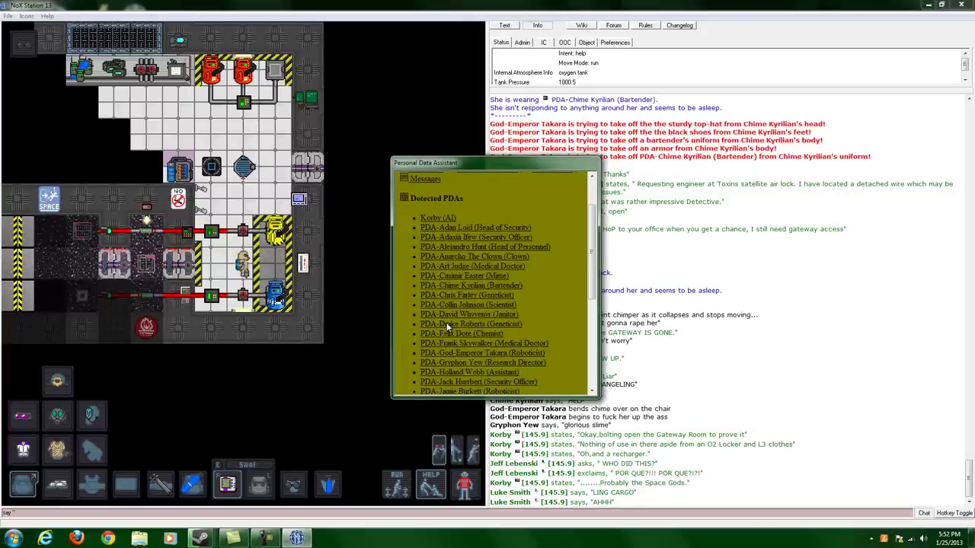
{"action": "left_click", "coordinate": [472, 230]}
{"action": "left_click_drag", "start_coordinate": [501, 165], "coordinate": [277, 141]}
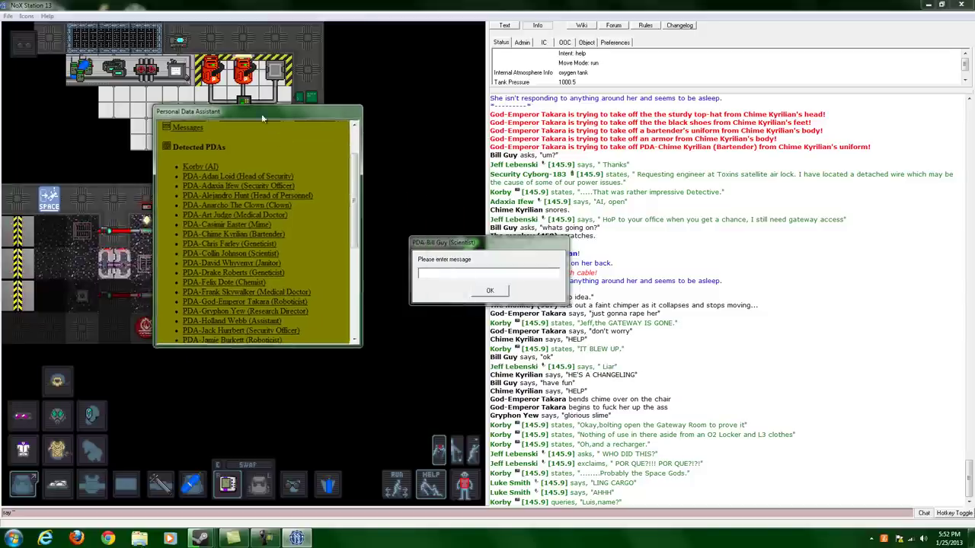
{"action": "left_click_drag", "start_coordinate": [534, 249], "coordinate": [672, 226]}
{"action": "type", "text": "god"}
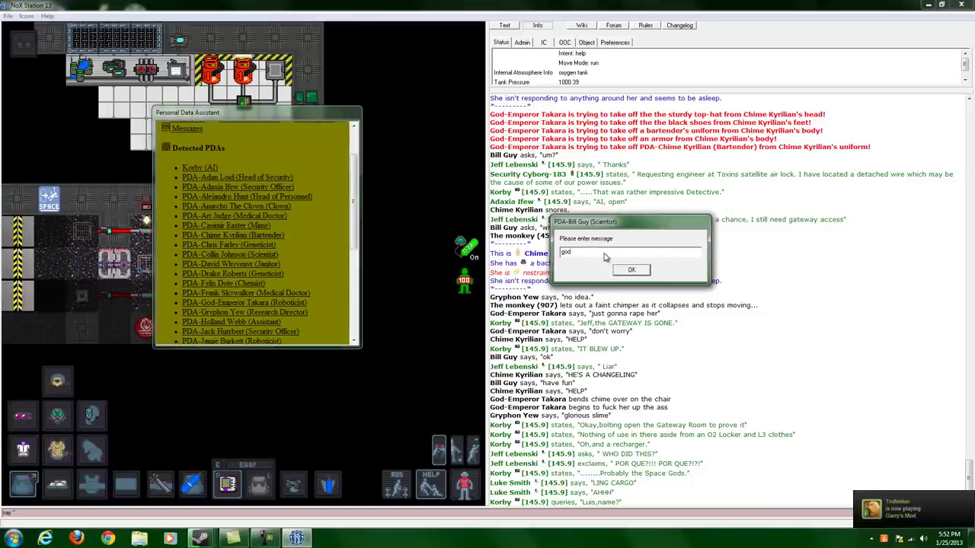
{"action": "type", "text": " em"}
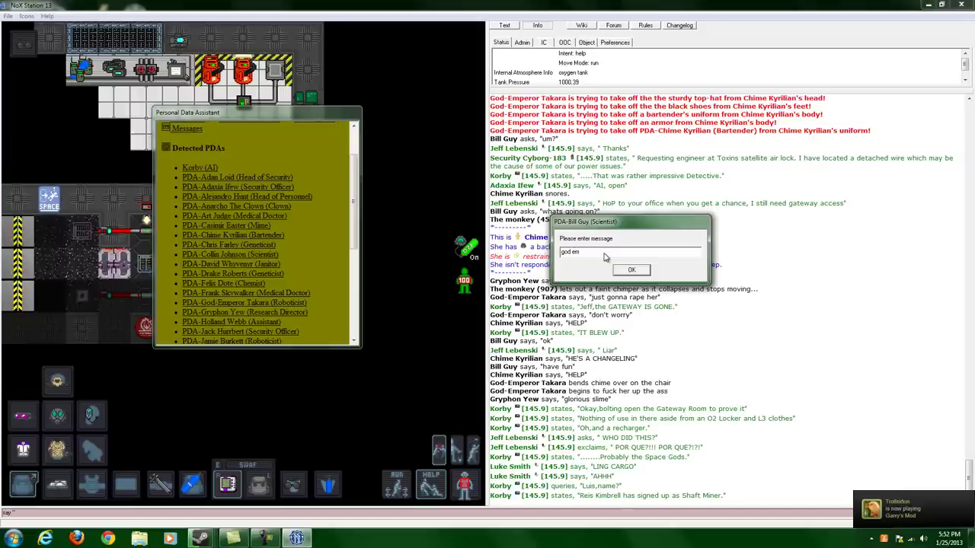
{"action": "type", "text": "peror"}
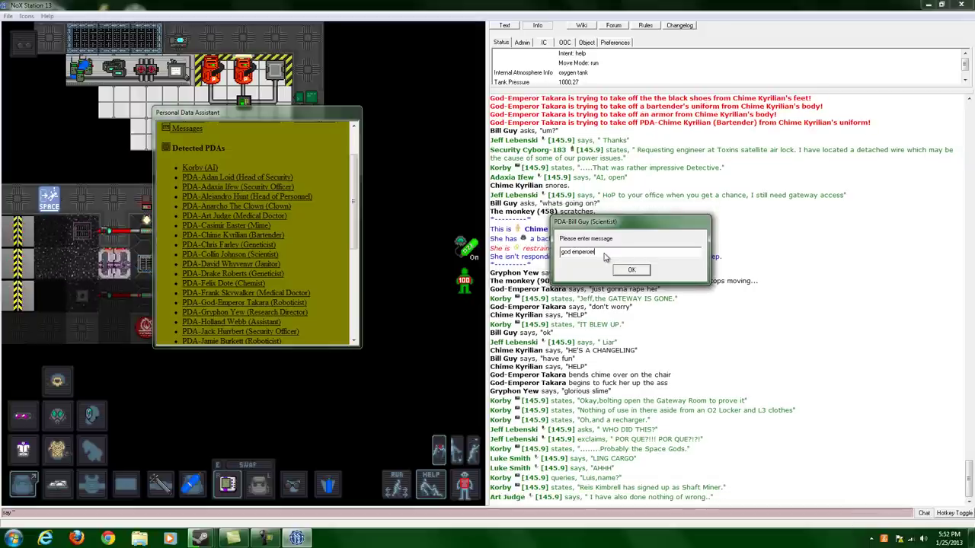
{"action": "key", "text": "BackSpace"}
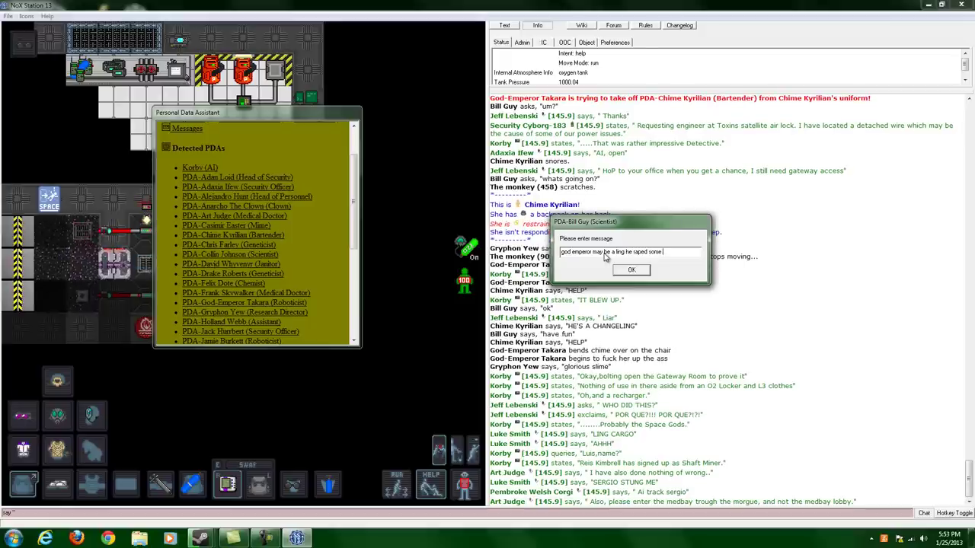
{"action": "type", "text": "girl she sed"}
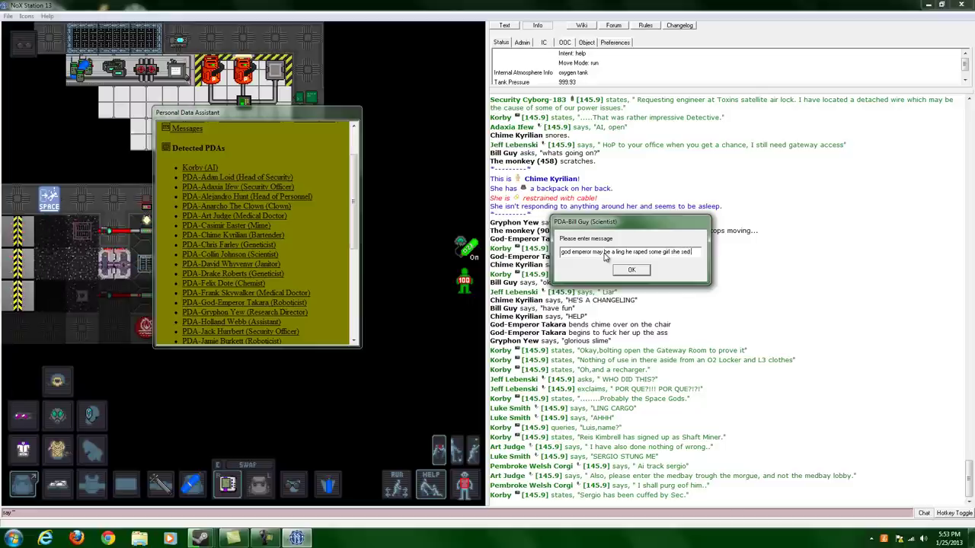
{"action": "type", "text": "was a ling"}
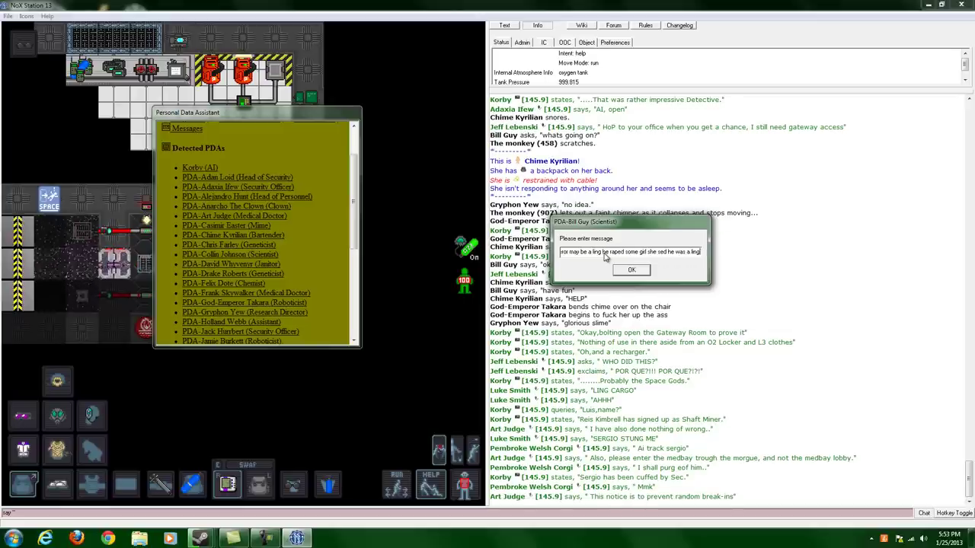
{"action": "type", "text": " so"}
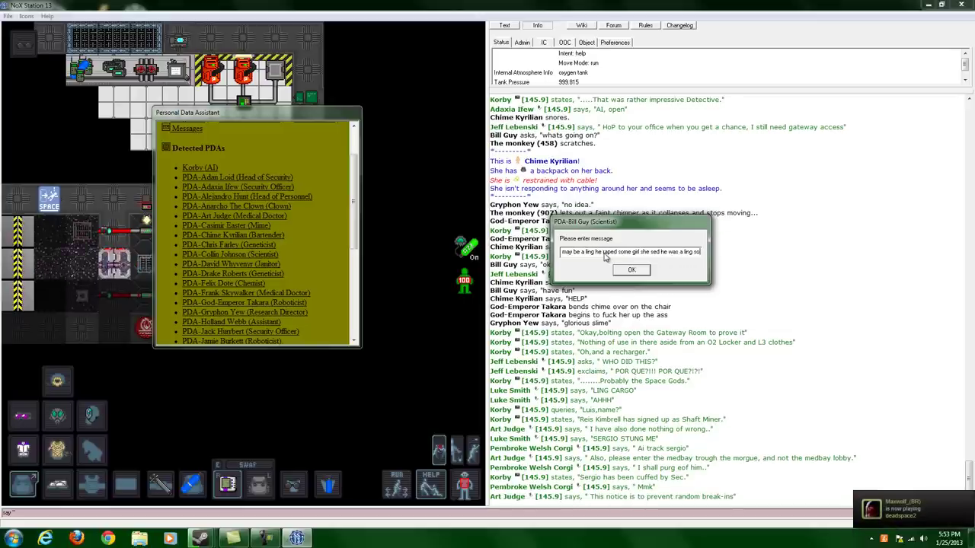
{"action": "type", "text": " keep an"}
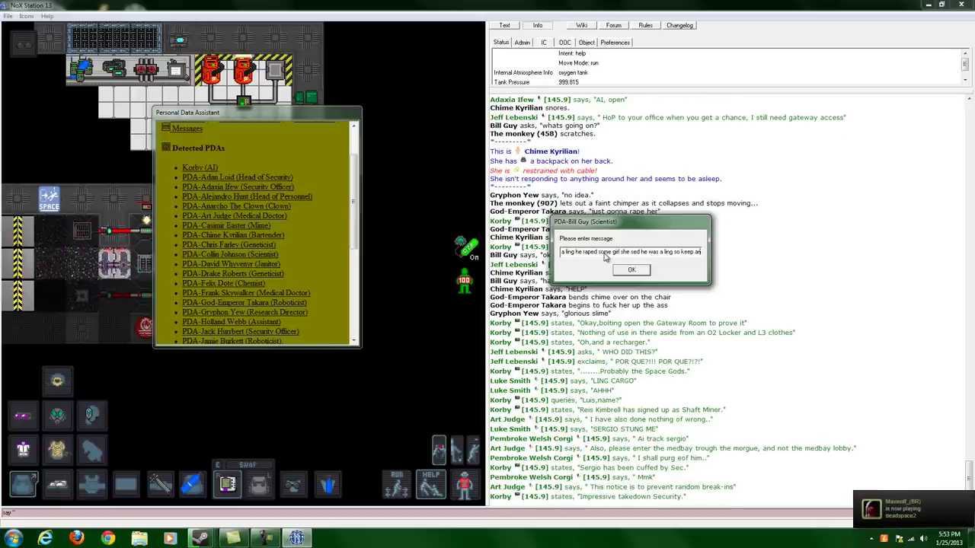
{"action": "type", "text": "d eye out for her"}
{"action": "key", "text": "Return"}
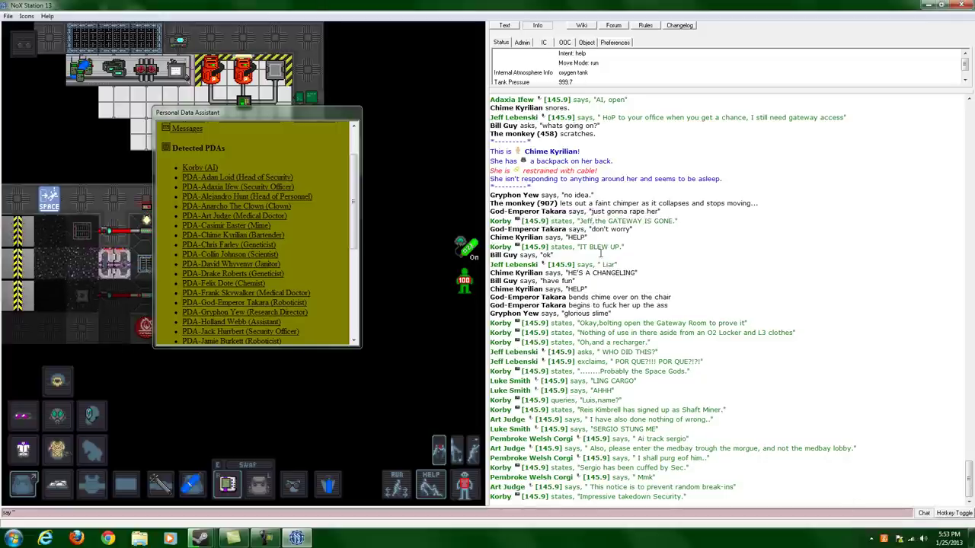
Close the PDA and check the mixing-room airlock console, which reads 62.4 kPa.
{"action": "left_click", "coordinate": [180, 146]}
{"action": "key", "text": "Left"}
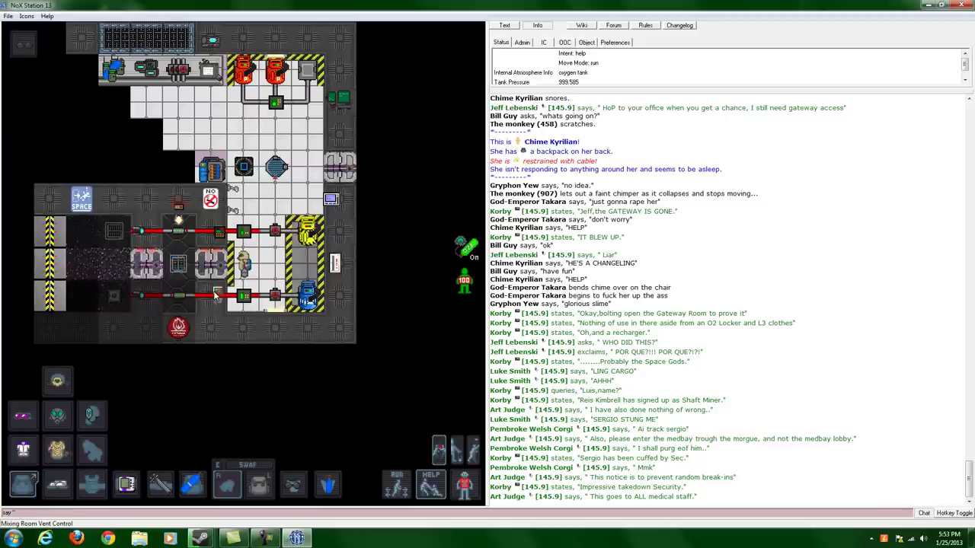
{"action": "key", "text": "Up"}
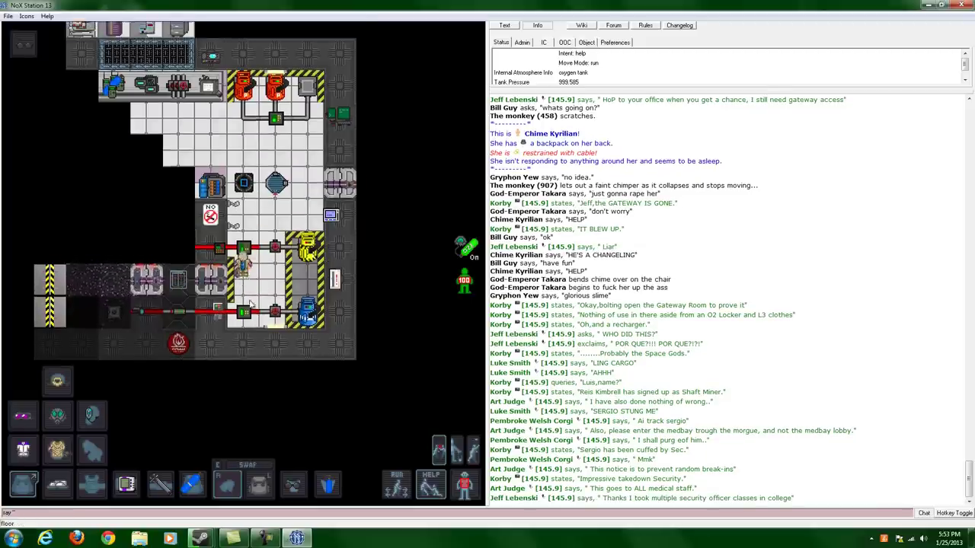
{"action": "left_click", "coordinate": [230, 273]}
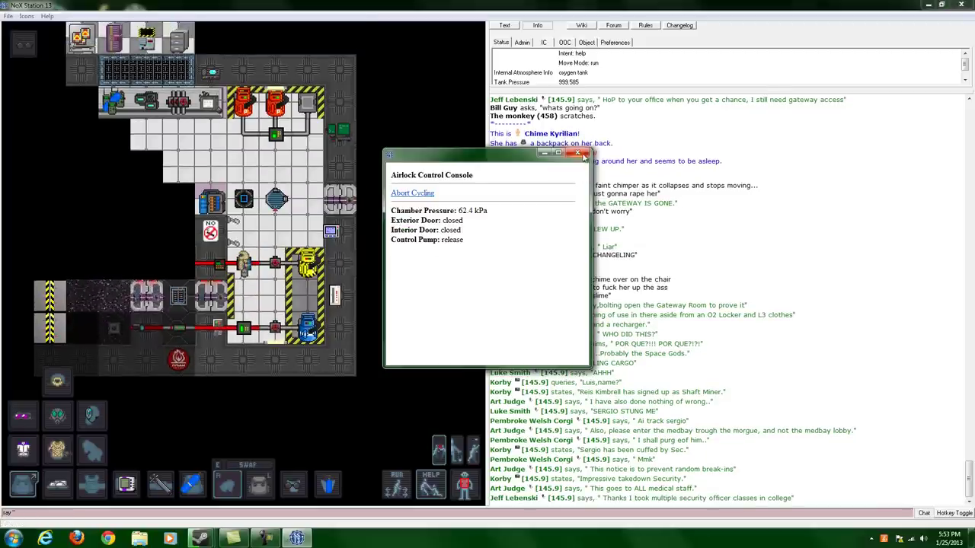
{"action": "left_click", "coordinate": [362, 347]}
Walk north into the Toxins lab and west across it.
{"action": "key", "text": "Up"}
{"action": "key", "text": "Up"}
{"action": "key", "text": "Up"}
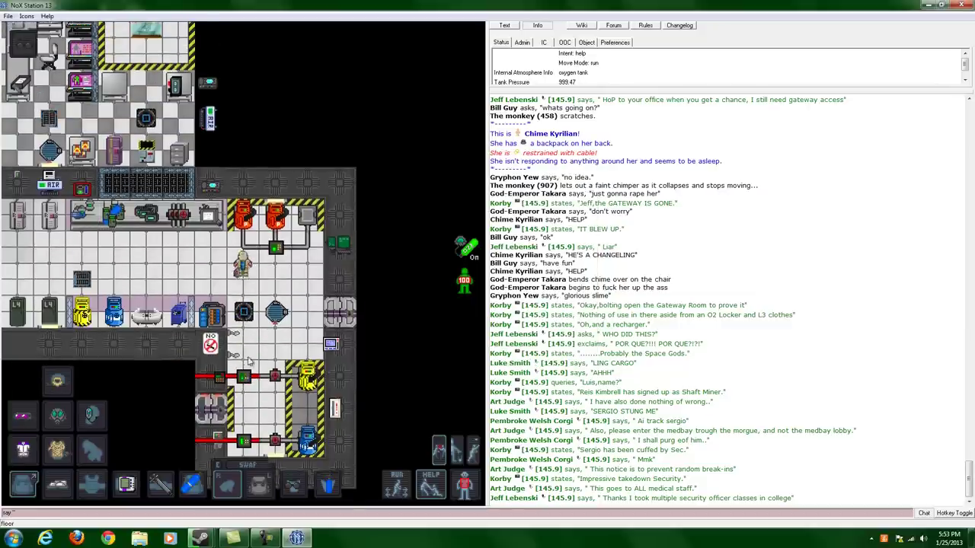
{"action": "key", "text": "Down"}
{"action": "key", "text": "Down"}
{"action": "key", "text": "Down"}
{"action": "key", "text": "Down"}
{"action": "key", "text": "Down"}
{"action": "key", "text": "Down"}
{"action": "key", "text": "Up"}
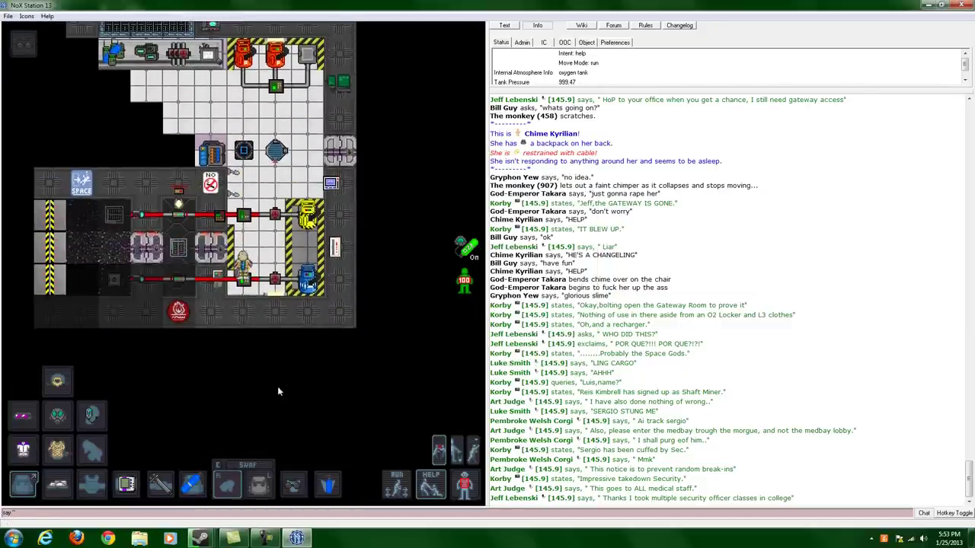
{"action": "key", "text": "Up"}
{"action": "key", "text": "Up"}
{"action": "key", "text": "Up"}
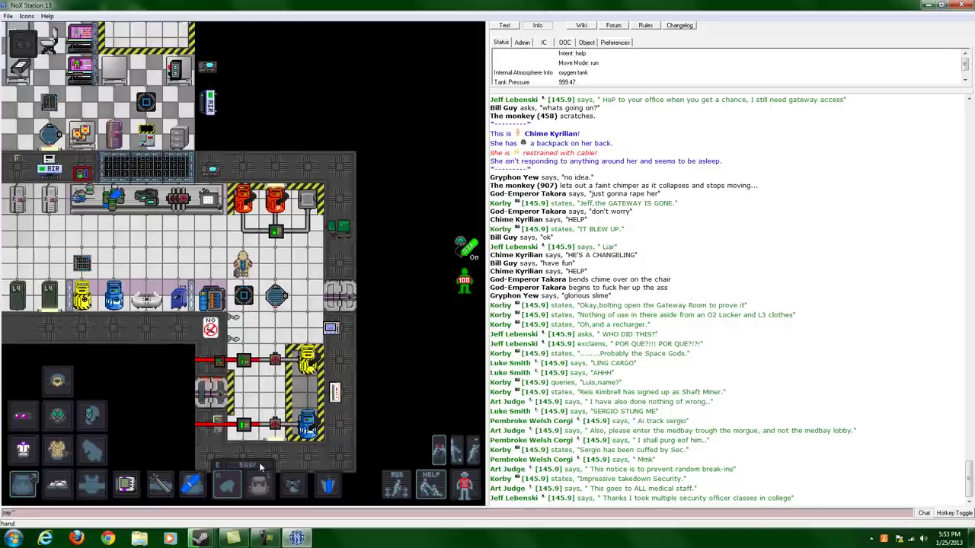
{"action": "key", "text": "Left"}
{"action": "key", "text": "Left"}
{"action": "key", "text": "Up"}
{"action": "key", "text": "Left"}
Walk west out of the Toxins lab and south down the corridor toward the range.
{"action": "key", "text": "Down"}
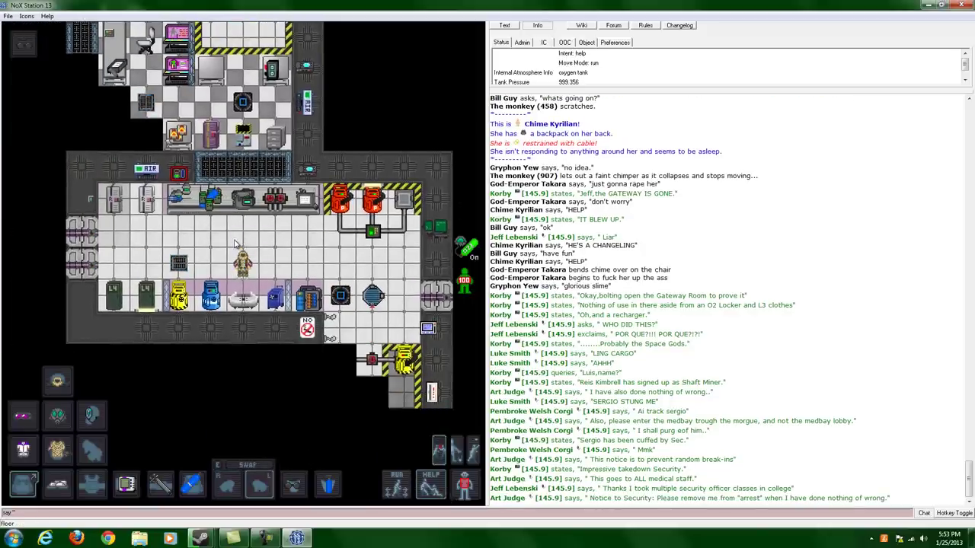
{"action": "key", "text": "Left"}
{"action": "key", "text": "Left"}
{"action": "key", "text": "Left"}
{"action": "key", "text": "Left"}
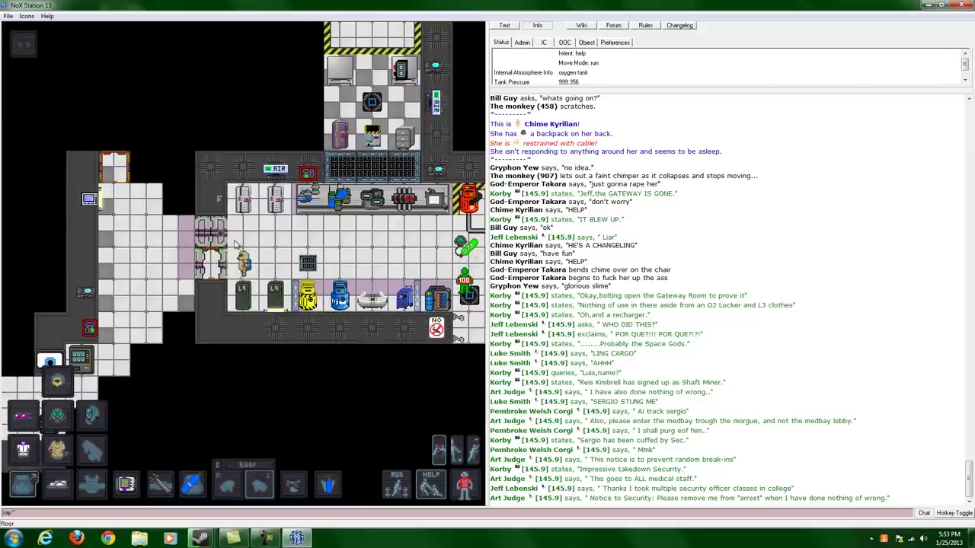
{"action": "key", "text": "Left"}
{"action": "key", "text": "Left"}
{"action": "key", "text": "Left"}
{"action": "key", "text": "Down"}
{"action": "key", "text": "Down"}
{"action": "key", "text": "Down"}
{"action": "key", "text": "Down"}
{"action": "key", "text": "Down"}
{"action": "key", "text": "Down"}
{"action": "key", "text": "Down"}
{"action": "key", "text": "Down"}
{"action": "key", "text": "Down"}
{"action": "key", "text": "Down"}
{"action": "key", "text": "Down"}
{"action": "key", "text": "Down"}
{"action": "key", "text": "Down"}
{"action": "key", "text": "Down"}
{"action": "key", "text": "Down"}
{"action": "key", "text": "Down"}
{"action": "key", "text": "Down"}
{"action": "key", "text": "Down"}
{"action": "key", "text": "Down"}
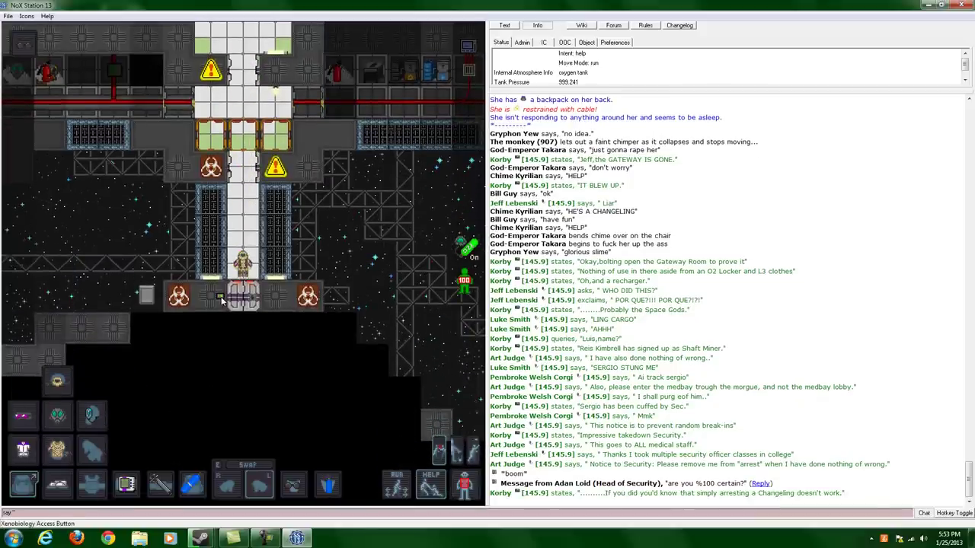
Reply to the Head of Security explaining the suspected changeling, correcting typos before sending.
{"action": "left_click", "coordinate": [760, 474]}
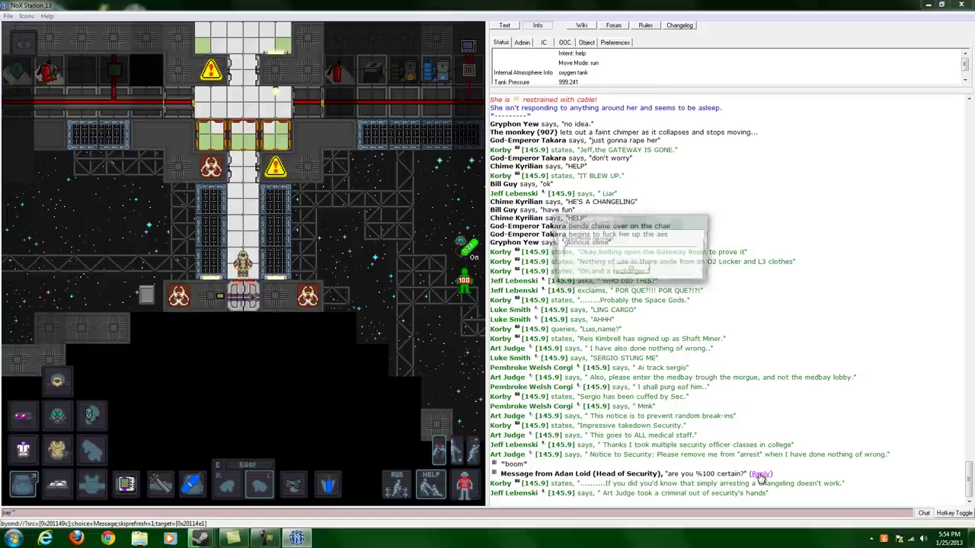
{"action": "type", "text": "well"}
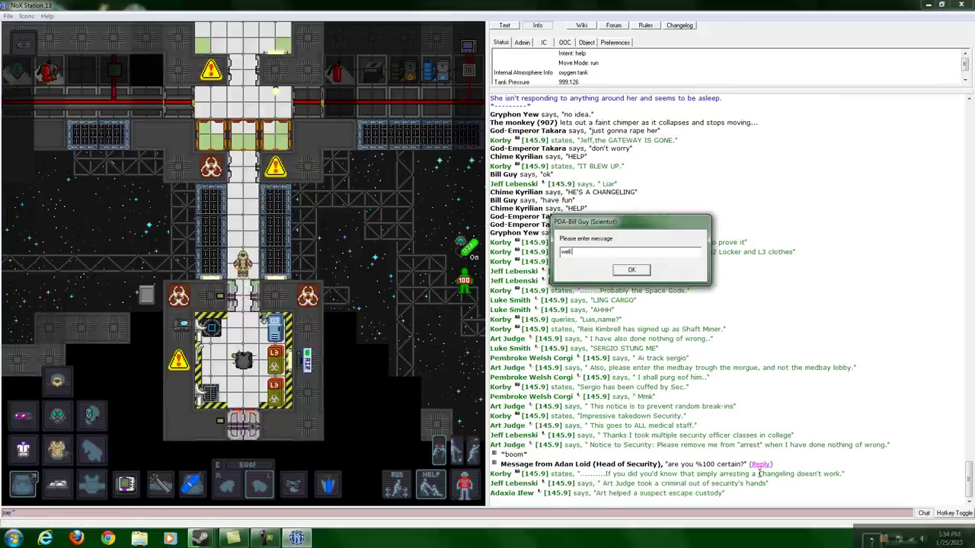
{"action": "type", "text": " ge dud"}
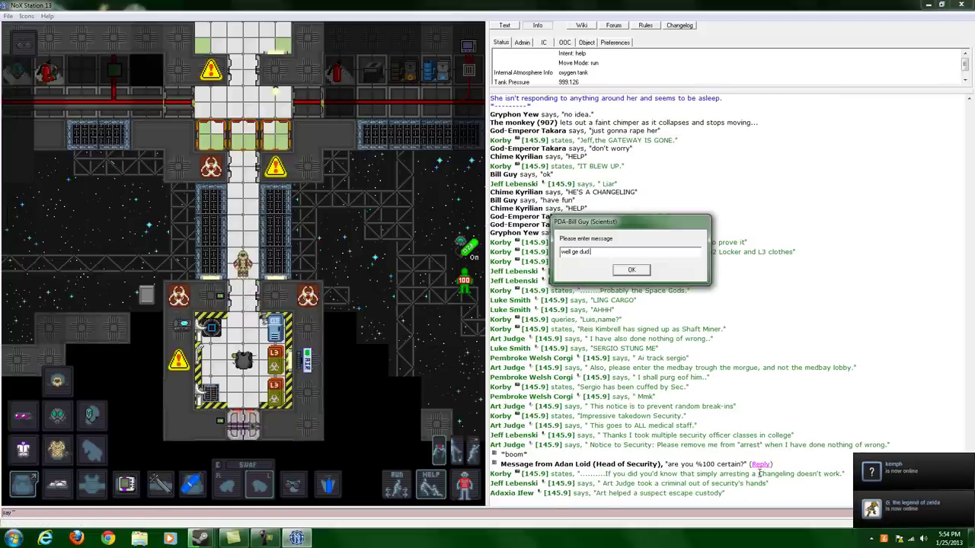
{"action": "key", "text": "BackSpace"}
{"action": "type", "text": "id rape"}
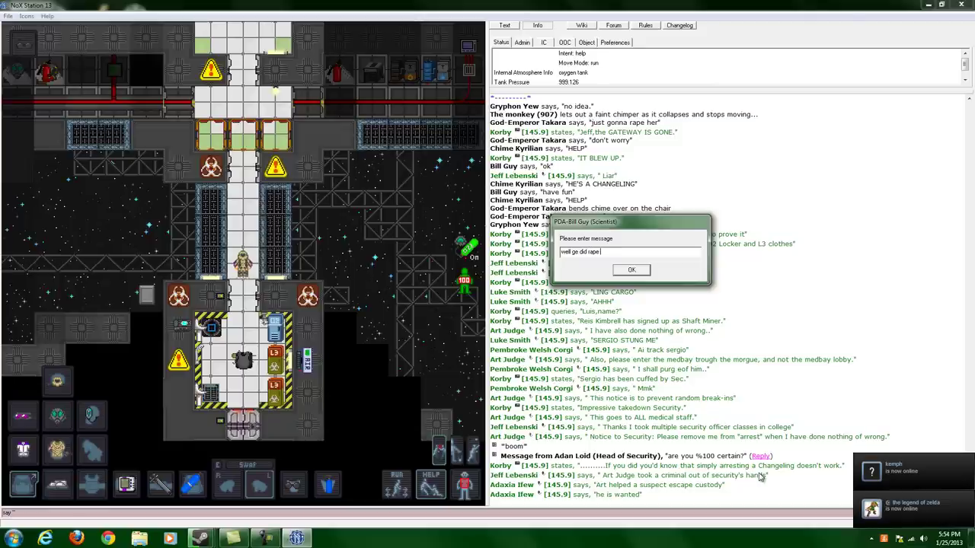
{"action": "type", "text": "her"}
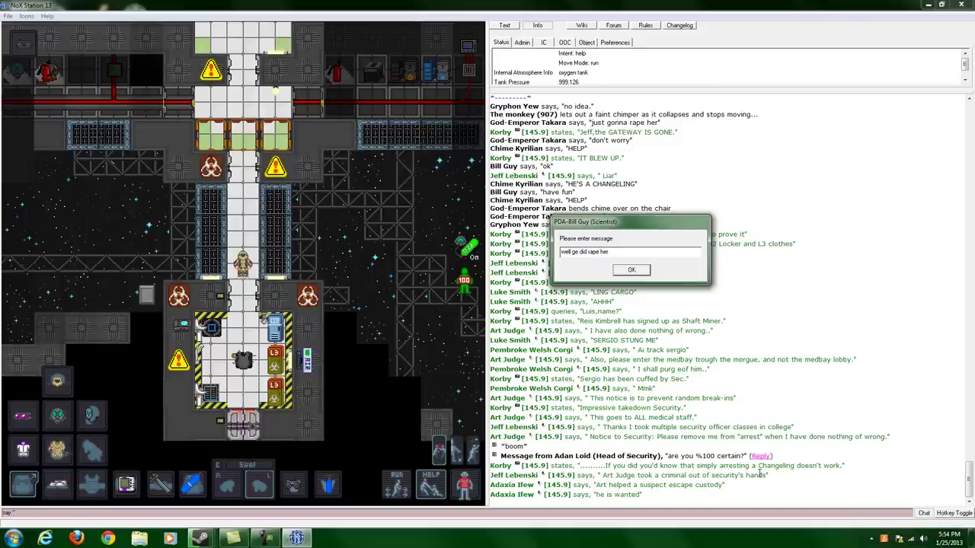
{"action": "type", "text": " and s"}
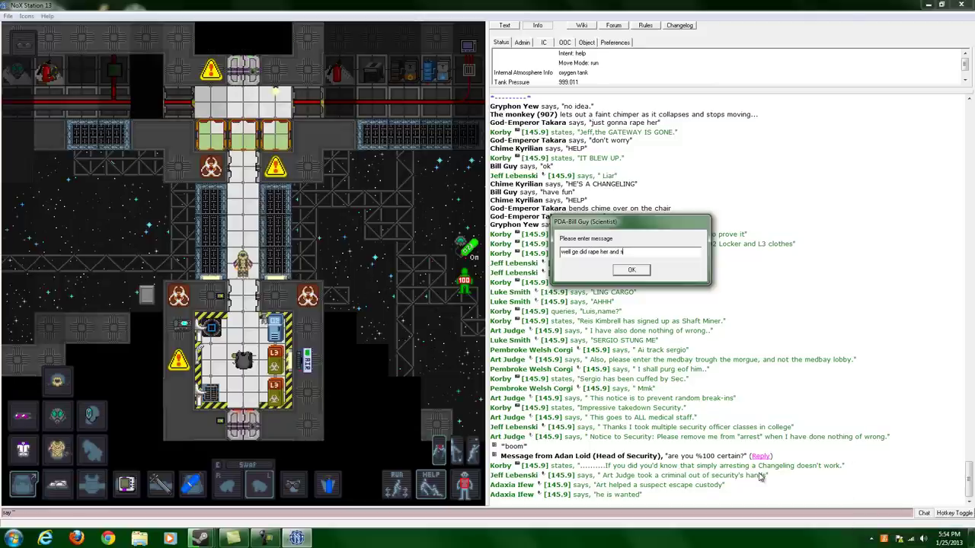
{"action": "type", "text": "he was"}
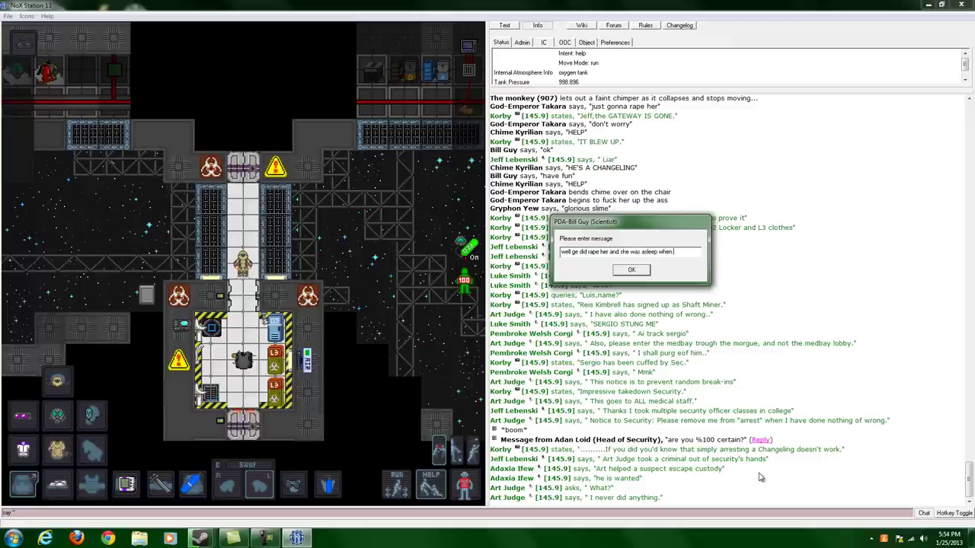
{"action": "type", "text": "dra"}
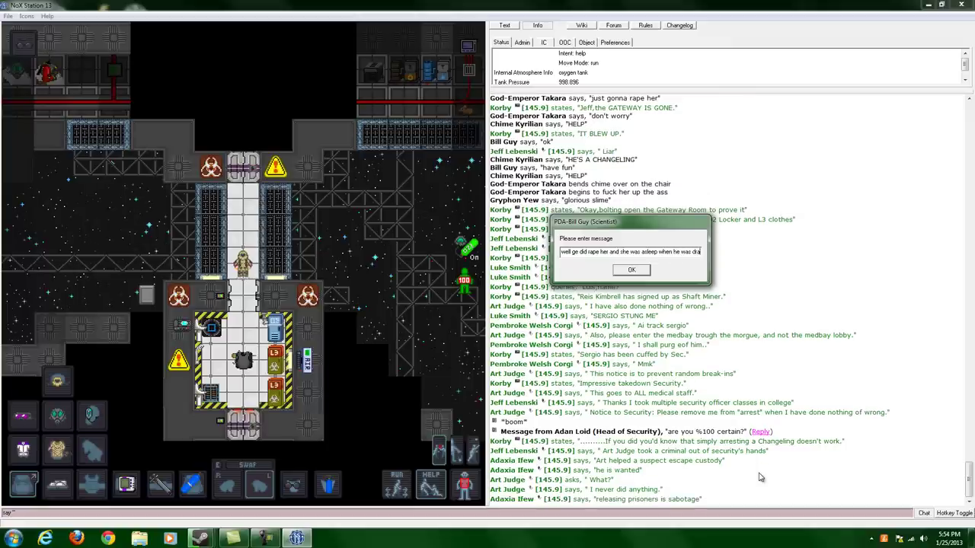
{"action": "type", "text": "ging her "}
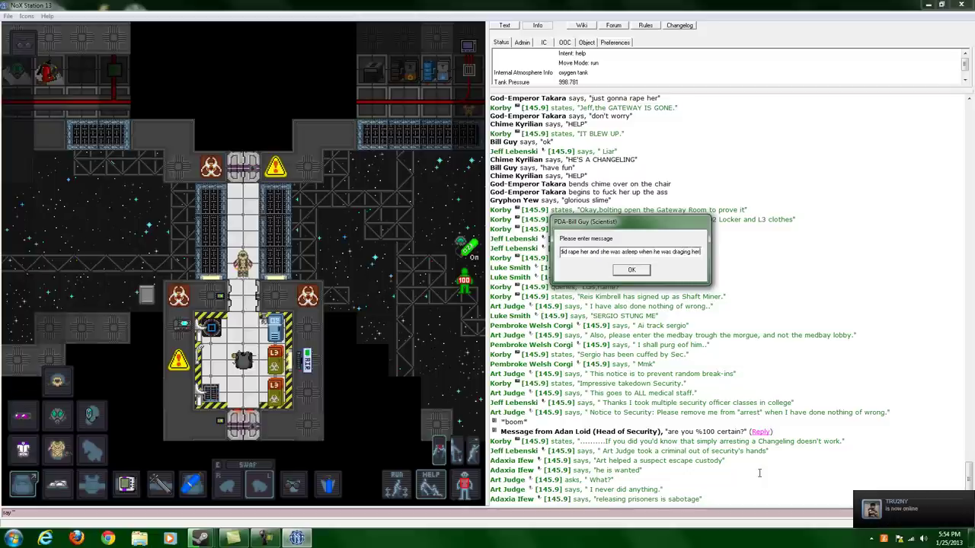
{"action": "type", "text": "arond"}
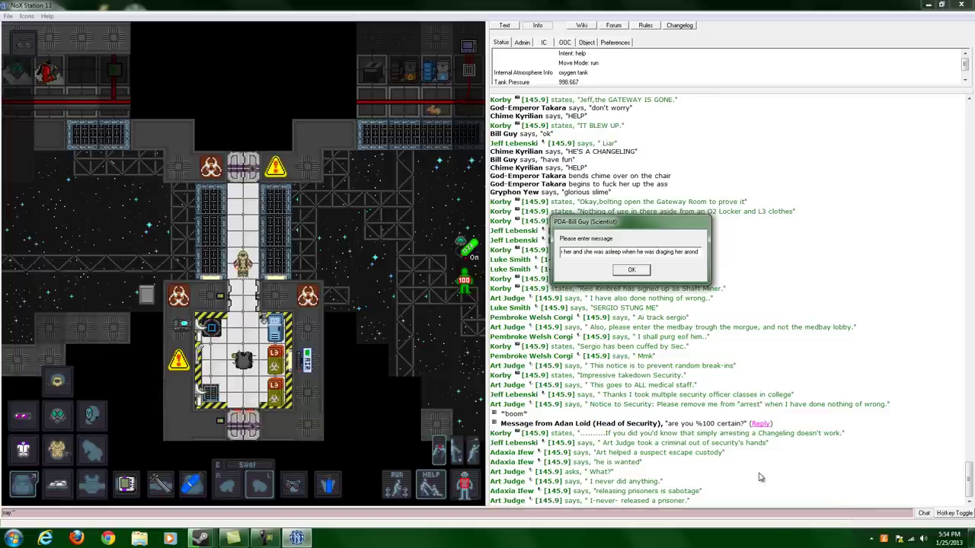
{"action": "type", "text": " idk"}
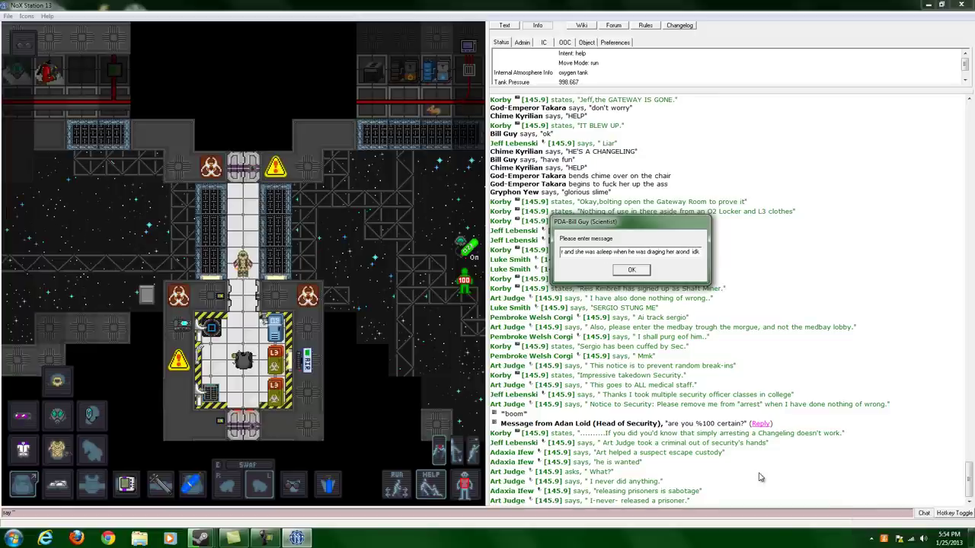
{"action": "type", "text": " if its sleep to"}
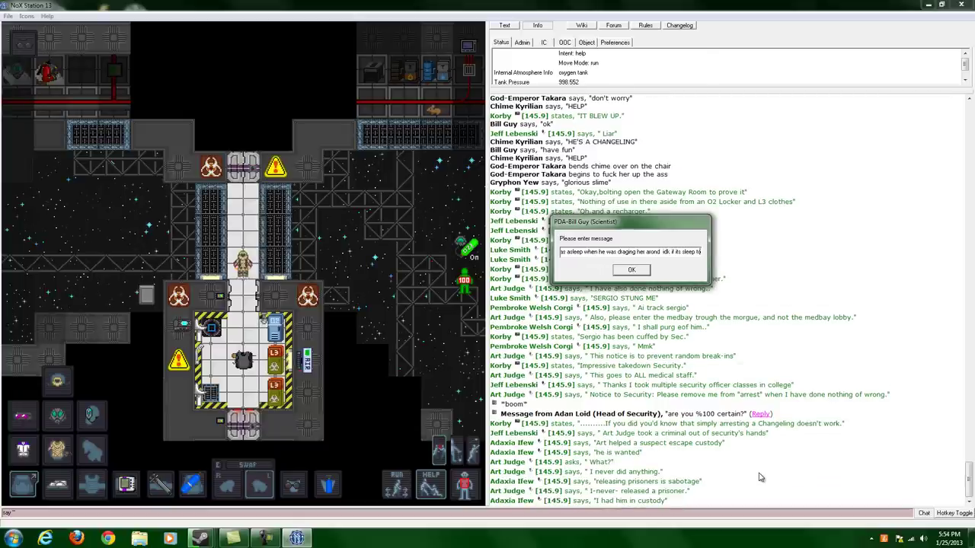
{"action": "type", "text": "xn"}
{"action": "key", "text": "BackSpace"}
{"action": "type", "text": "i"}
{"action": "key", "text": "Return"}
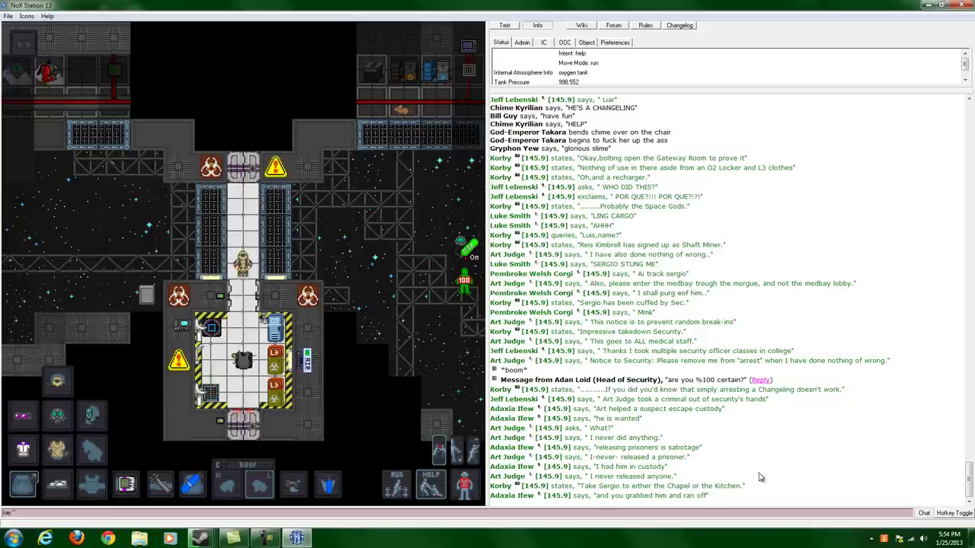
Walk south through the airlocks, examine two crew members, then step north into the airlock.
{"action": "key", "text": "Down"}
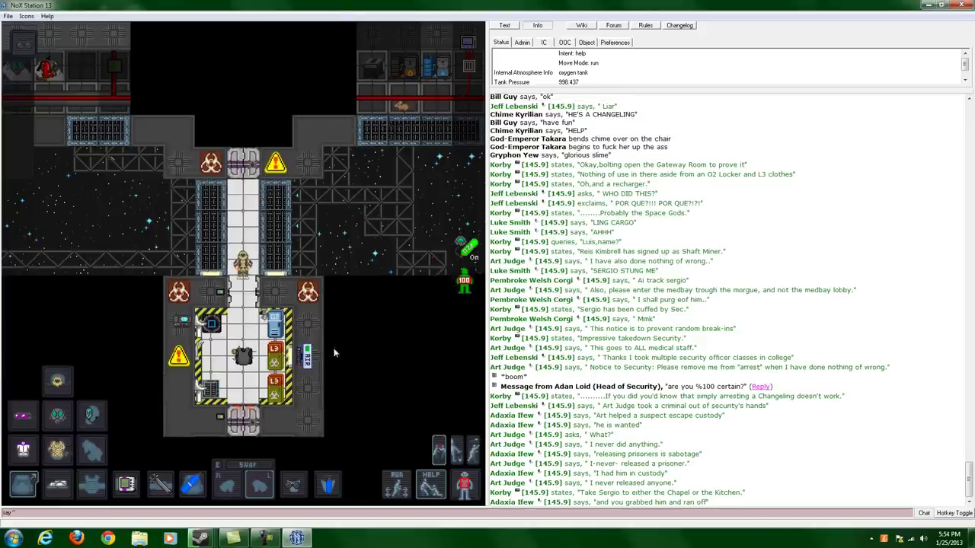
{"action": "key", "text": "Down"}
{"action": "key", "text": "Down"}
{"action": "key", "text": "Down"}
{"action": "key", "text": "Down"}
{"action": "key", "text": "Down"}
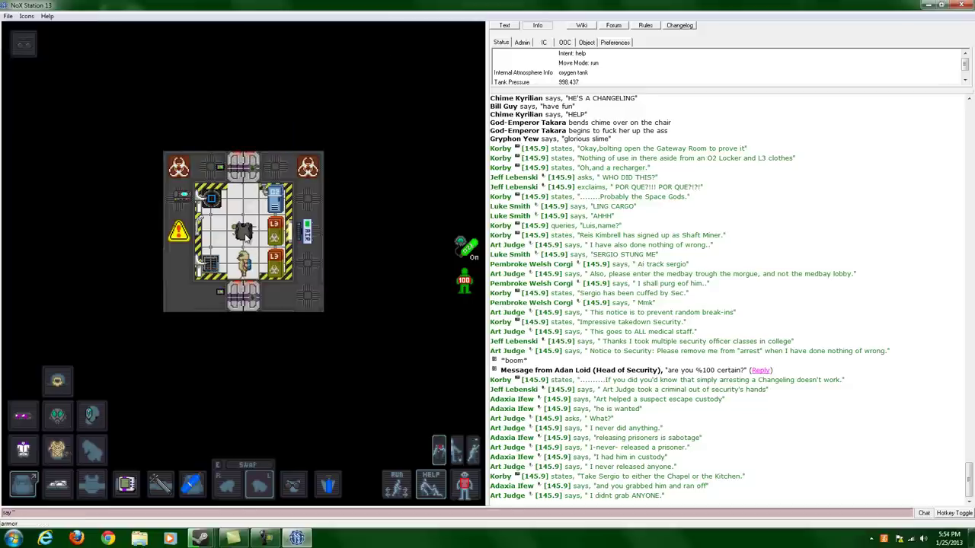
{"action": "key", "text": "Down"}
{"action": "key", "text": "Down"}
{"action": "key", "text": "Down"}
{"action": "key", "text": "Down"}
{"action": "key", "text": "Down"}
{"action": "key", "text": "Down"}
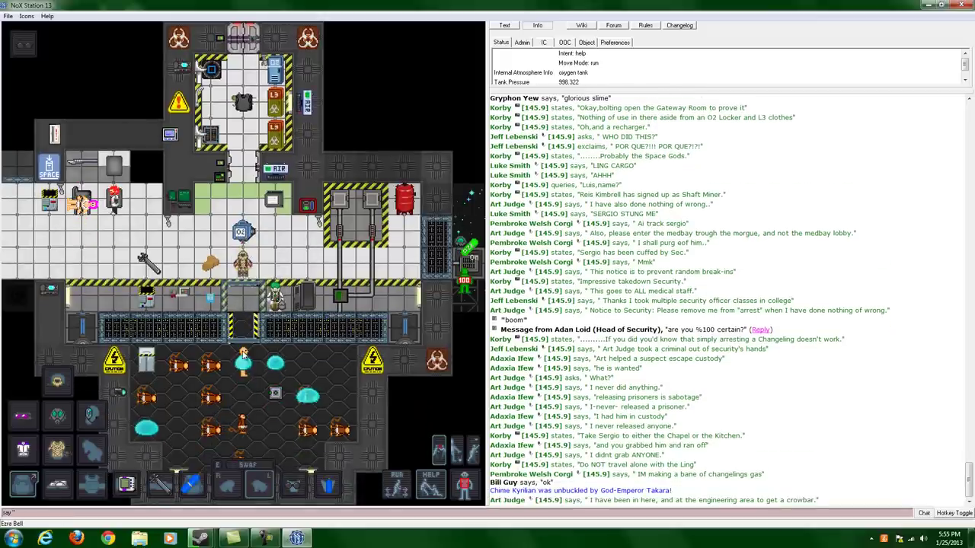
{"action": "left_click", "coordinate": [242, 354], "text": "shift"}
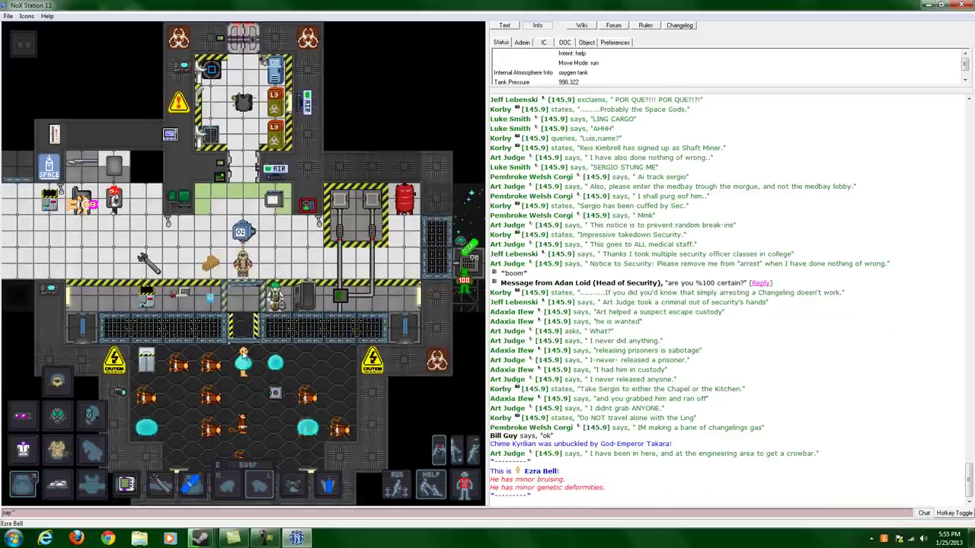
{"action": "key", "text": "Up"}
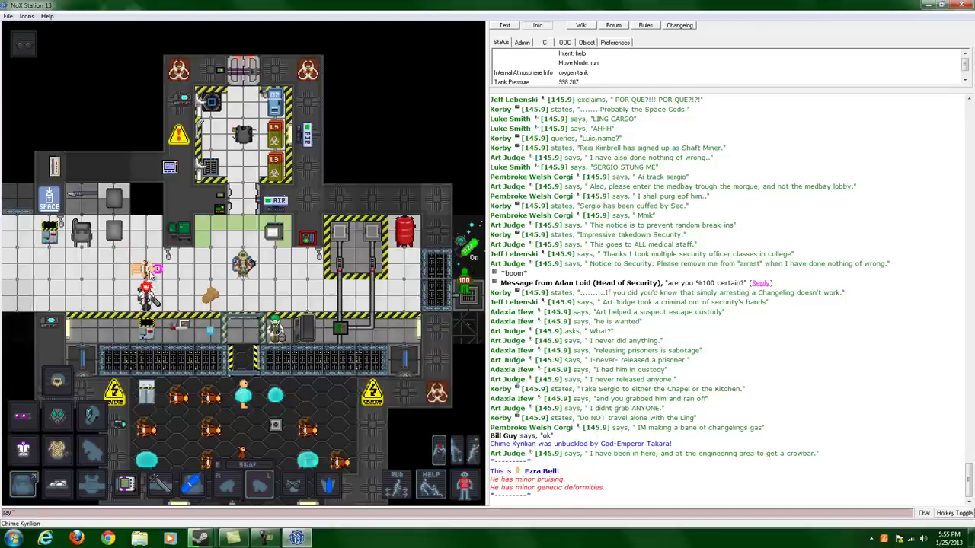
{"action": "left_click", "coordinate": [152, 299], "text": "shift"}
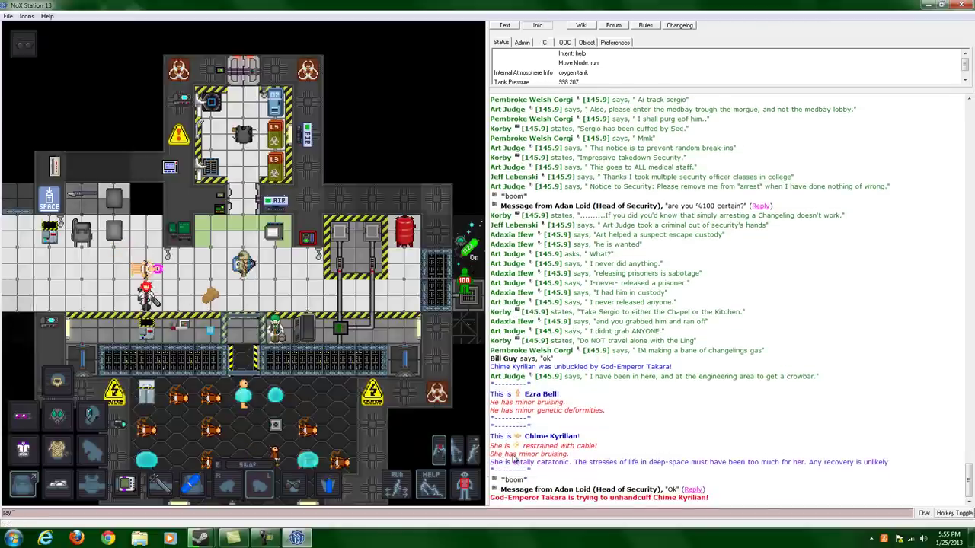
{"action": "key", "text": "Up"}
{"action": "key", "text": "Up"}
{"action": "key", "text": "Up"}
{"action": "key", "text": "Up"}
{"action": "key", "text": "Up"}
{"action": "key", "text": "Up"}
{"action": "key", "text": "Up"}
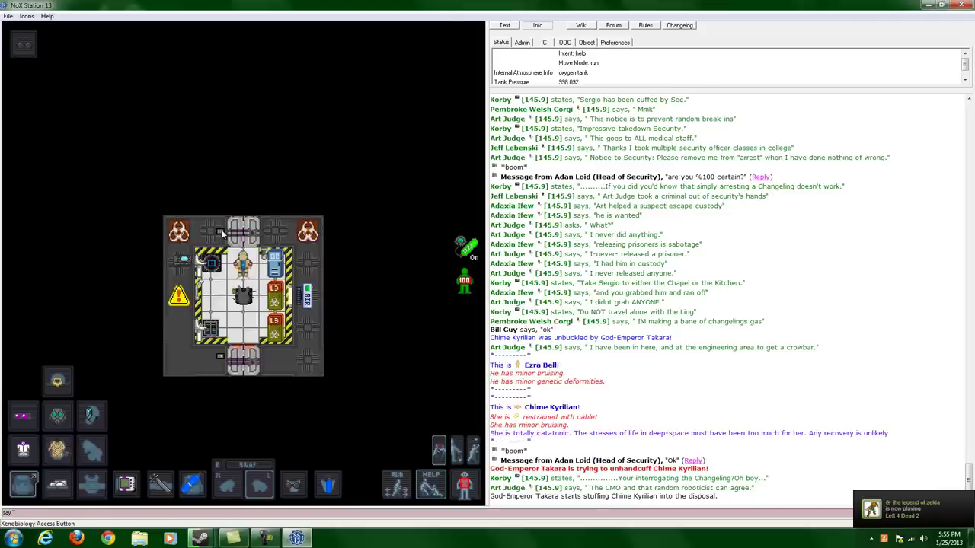
Walk north through the airlock corridor, east across Toxins Research, and down into the mixing chamber.
{"action": "key", "text": "Up"}
{"action": "key", "text": "Up"}
{"action": "key", "text": "Up"}
{"action": "key", "text": "Up"}
{"action": "key", "text": "Up"}
{"action": "key", "text": "Up"}
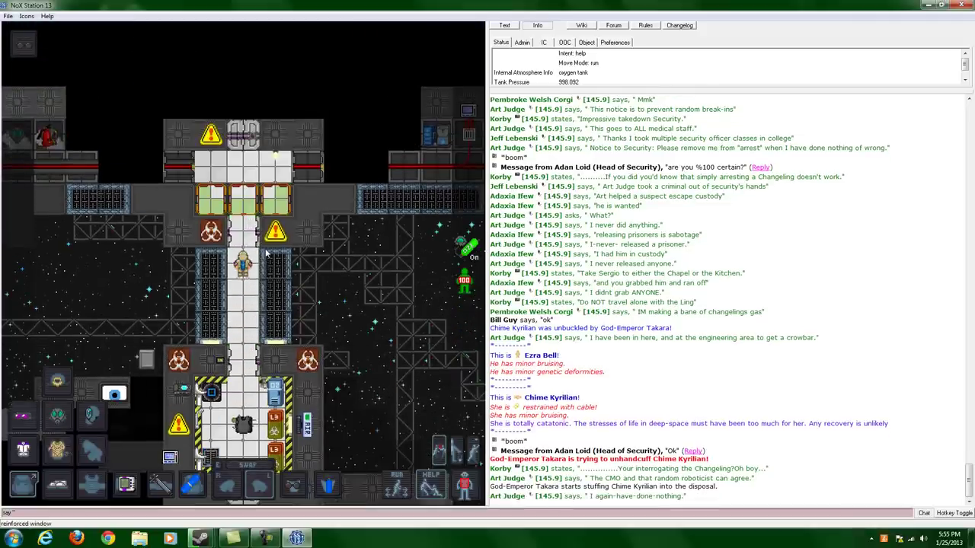
{"action": "key", "text": "Up"}
{"action": "key", "text": "Up"}
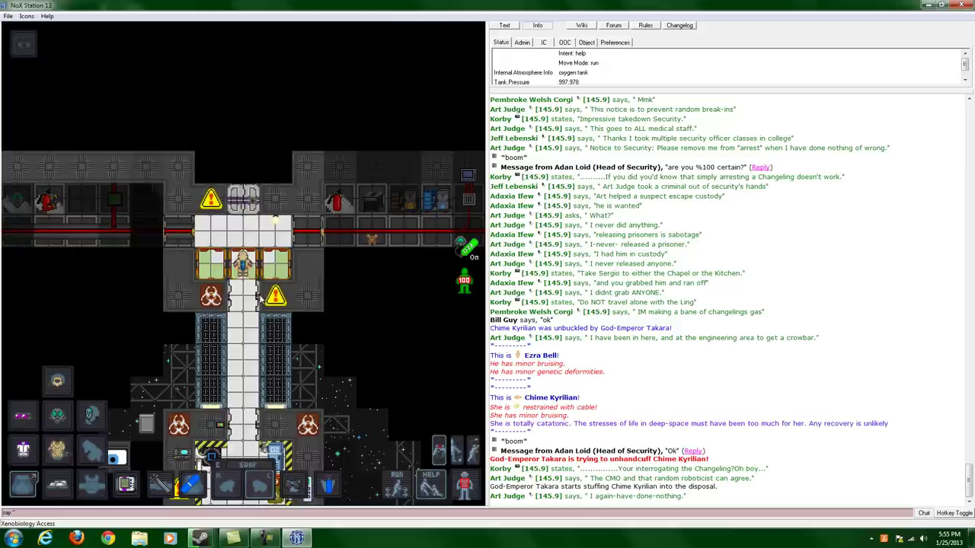
{"action": "key", "text": "Up"}
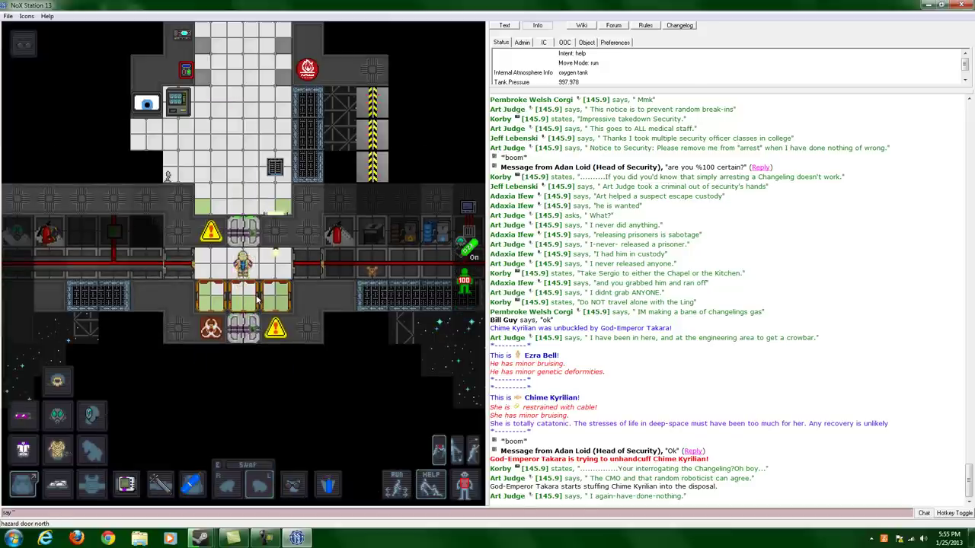
{"action": "key", "text": "Up"}
{"action": "key", "text": "Up"}
{"action": "key", "text": "Up"}
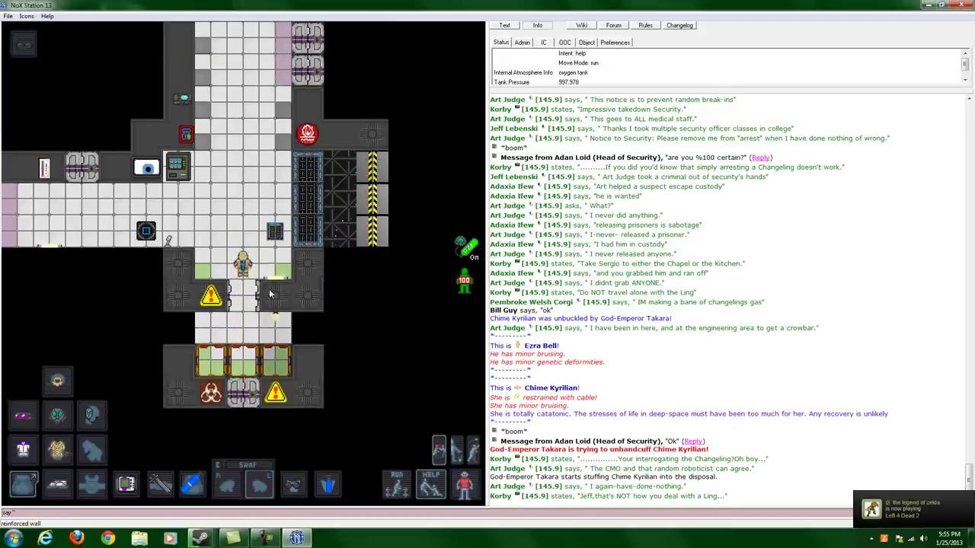
{"action": "key", "text": "Up"}
{"action": "key", "text": "Up"}
{"action": "key", "text": "Up"}
{"action": "key", "text": "Up"}
{"action": "key", "text": "Up"}
{"action": "key", "text": "Up"}
{"action": "key", "text": "Up"}
{"action": "key", "text": "Right"}
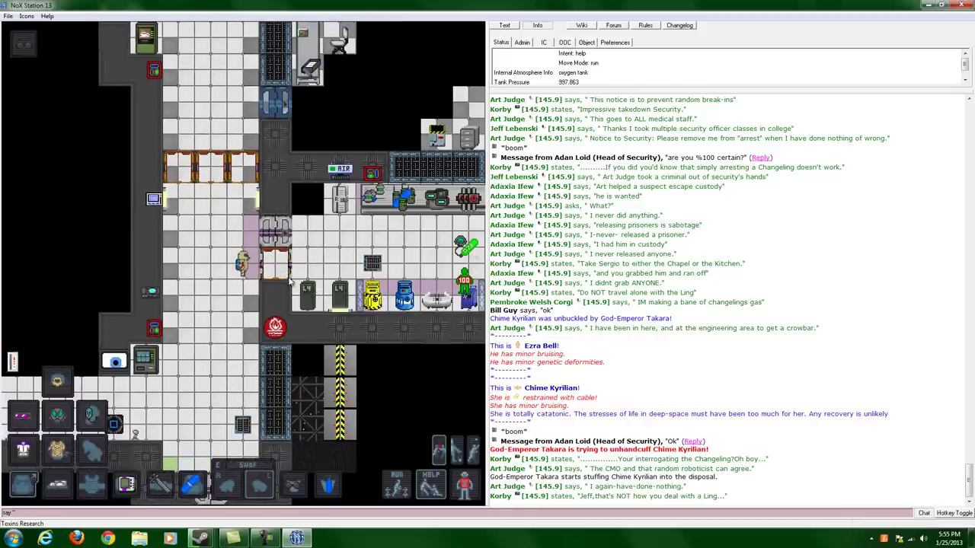
{"action": "key", "text": "Right"}
{"action": "key", "text": "Right"}
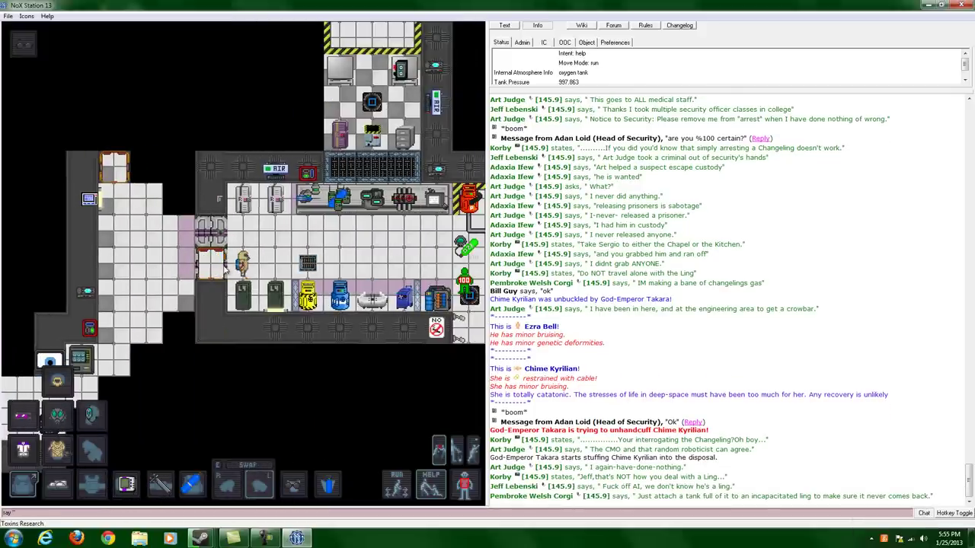
{"action": "key", "text": "Right"}
{"action": "key", "text": "Right"}
{"action": "key", "text": "Right"}
{"action": "key", "text": "Right"}
{"action": "key", "text": "Right"}
{"action": "key", "text": "Right"}
{"action": "key", "text": "Right"}
{"action": "key", "text": "Down"}
{"action": "key", "text": "Down"}
{"action": "key", "text": "Down"}
{"action": "key", "text": "Left"}
{"action": "key", "text": "Down"}
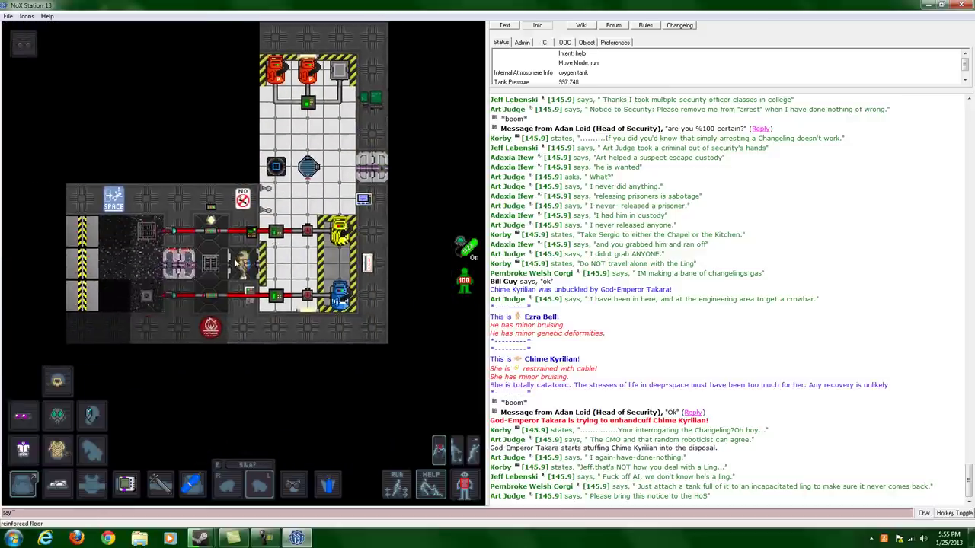
Enter a new output pressure for each of the two gas pumps, capping both at 4500 kPa.
{"action": "left_click", "coordinate": [212, 235]}
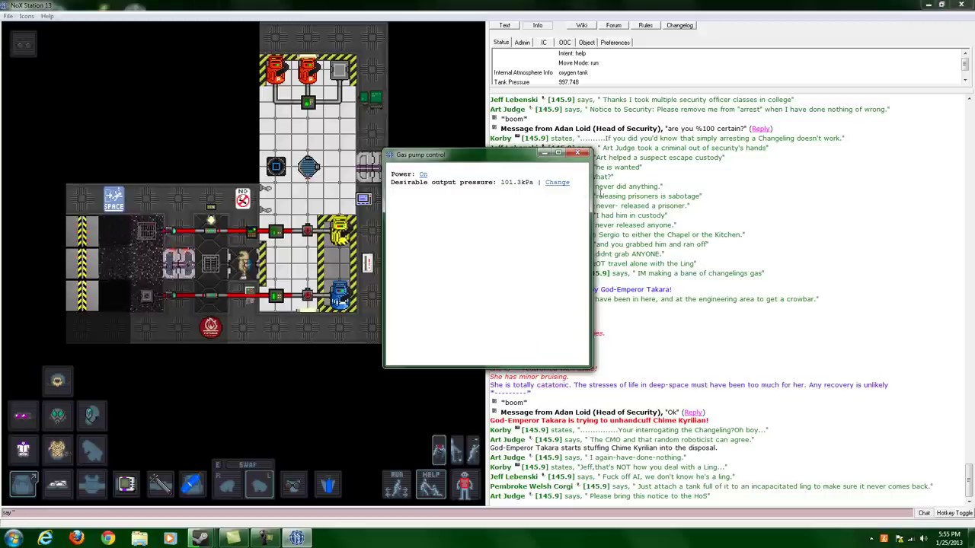
{"action": "left_click", "coordinate": [556, 183]}
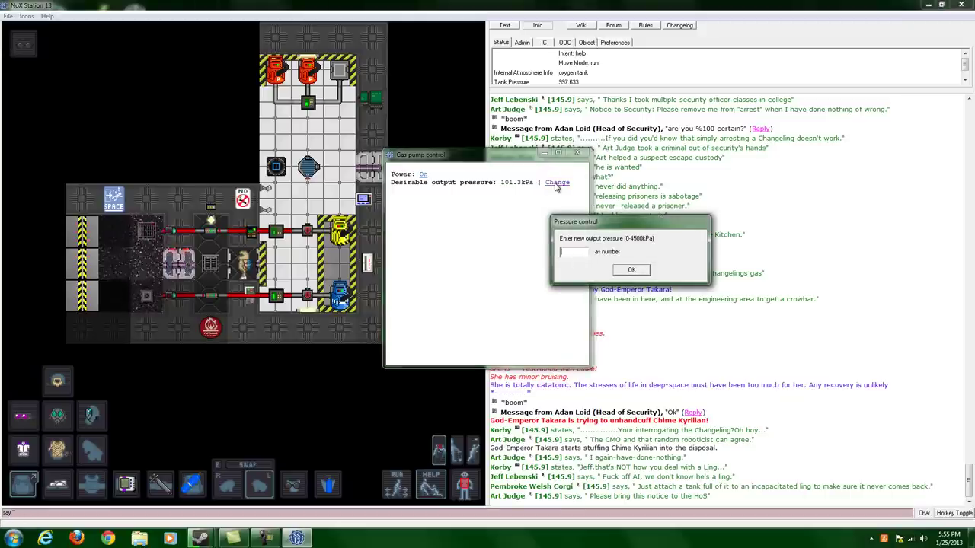
{"action": "type", "text": "54"}
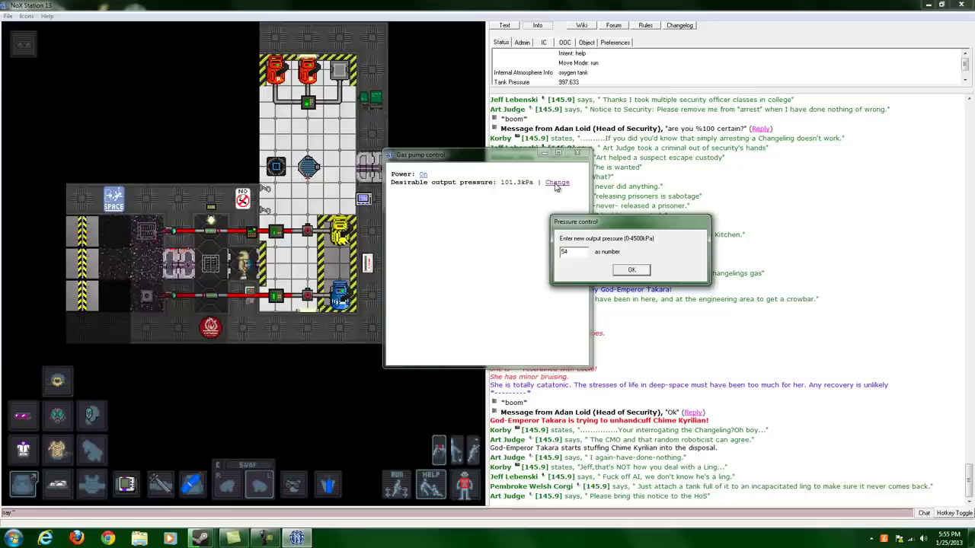
{"action": "type", "text": "00"}
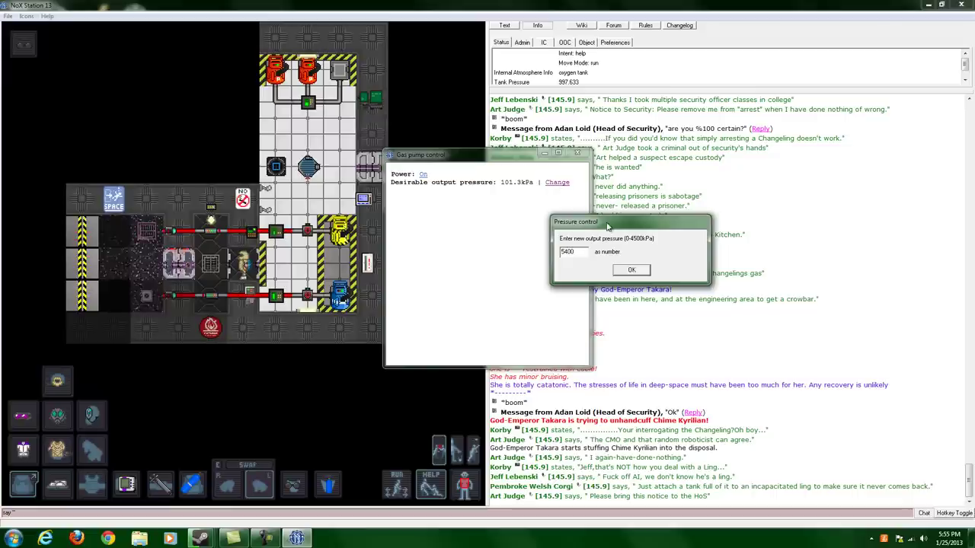
{"action": "left_click", "coordinate": [632, 271]}
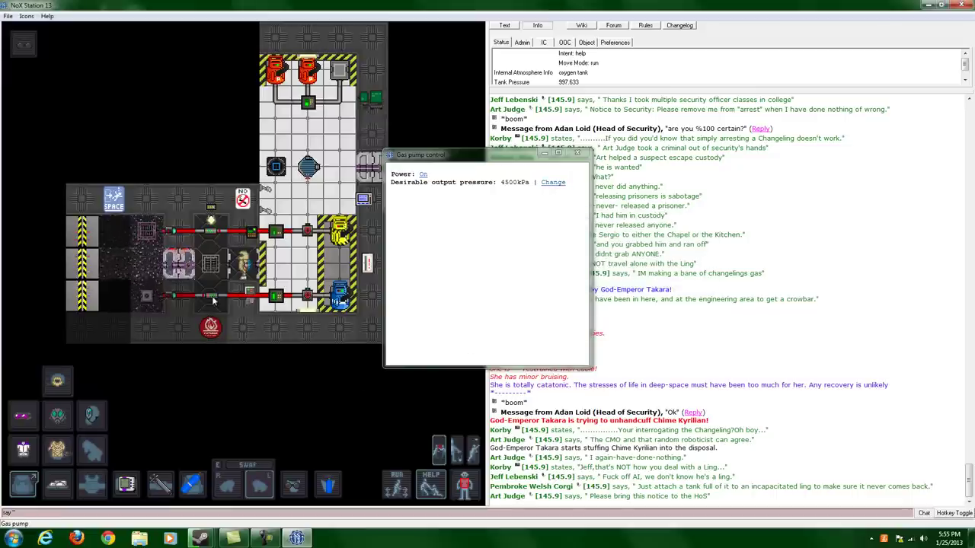
{"action": "left_click", "coordinate": [287, 283]}
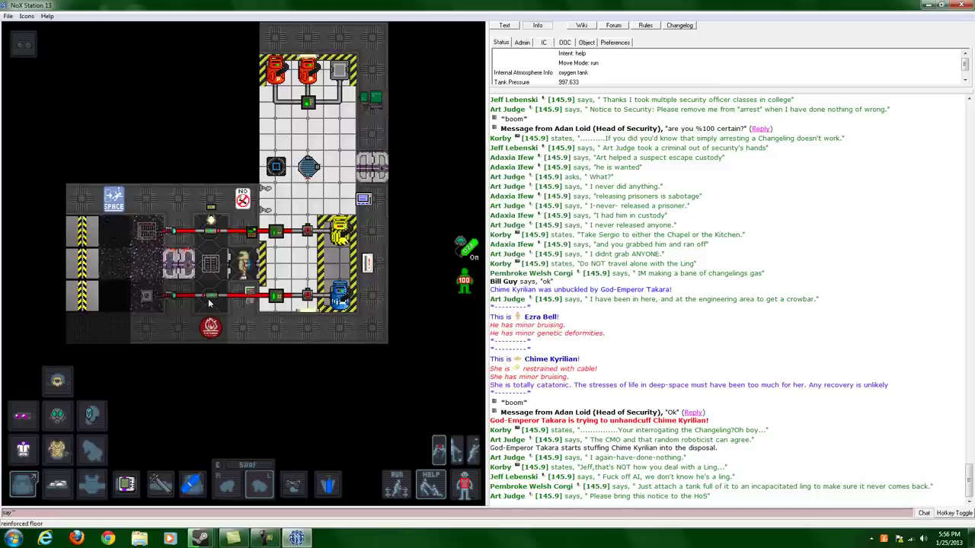
{"action": "left_click", "coordinate": [276, 296]}
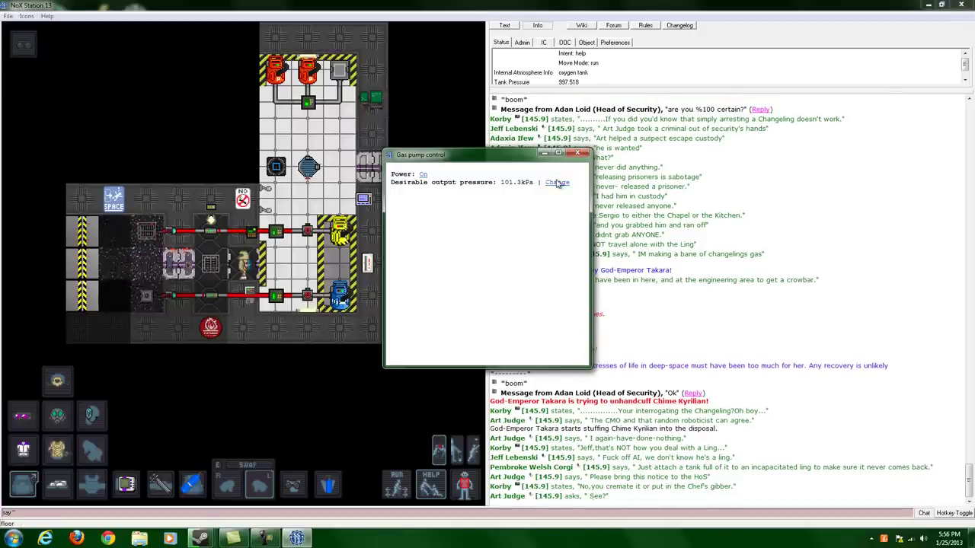
{"action": "left_click", "coordinate": [555, 182]}
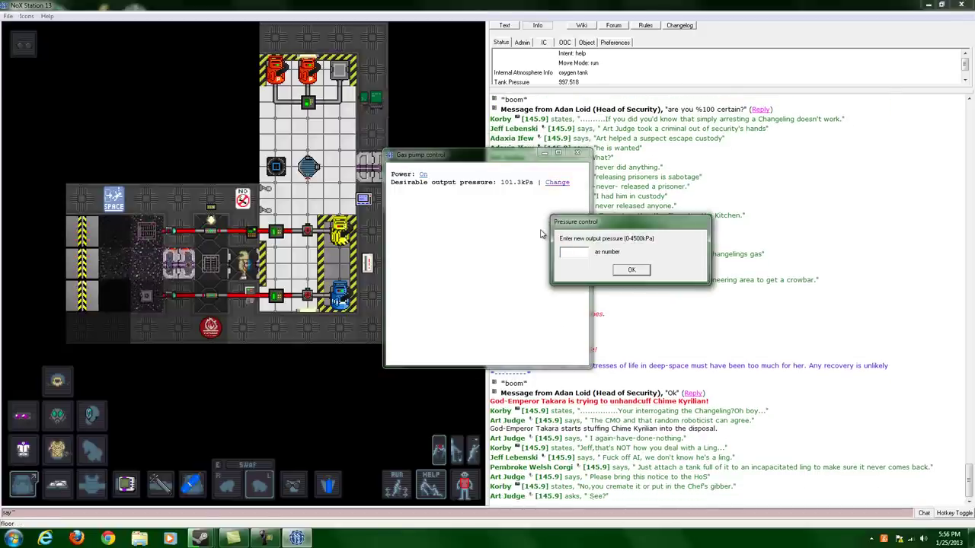
{"action": "type", "text": "5400"}
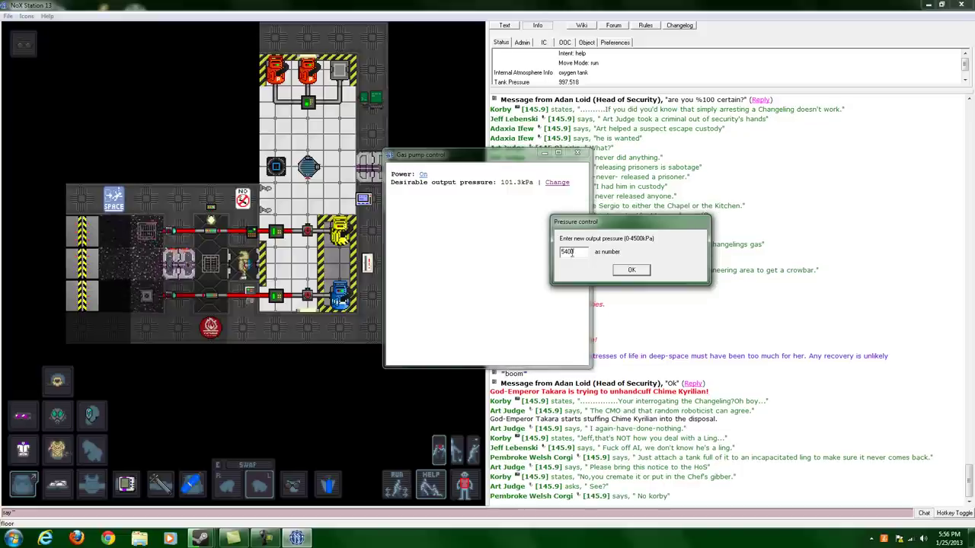
{"action": "key", "text": "Return"}
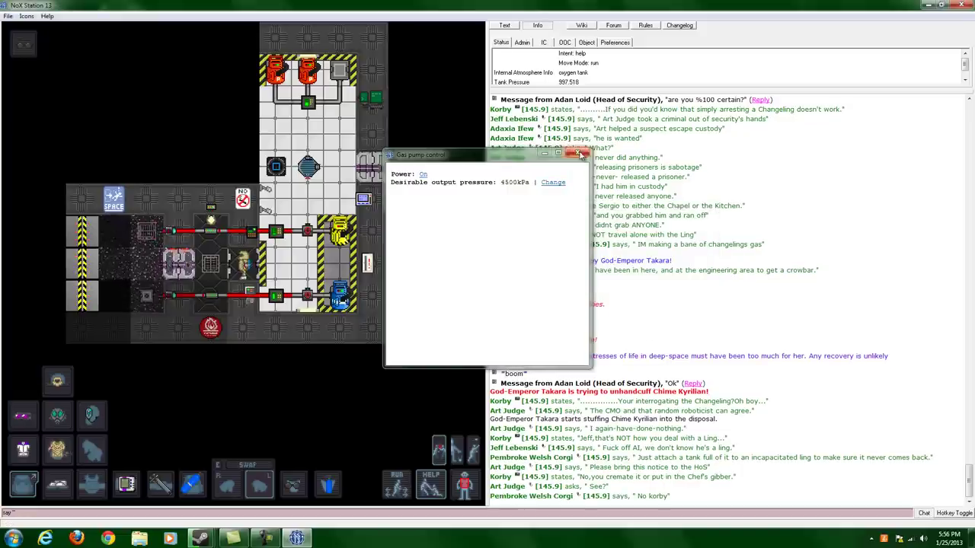
{"action": "left_click", "coordinate": [577, 153]}
Check the airlock control console and the oxygen canister's settings.
{"action": "key", "text": "Right"}
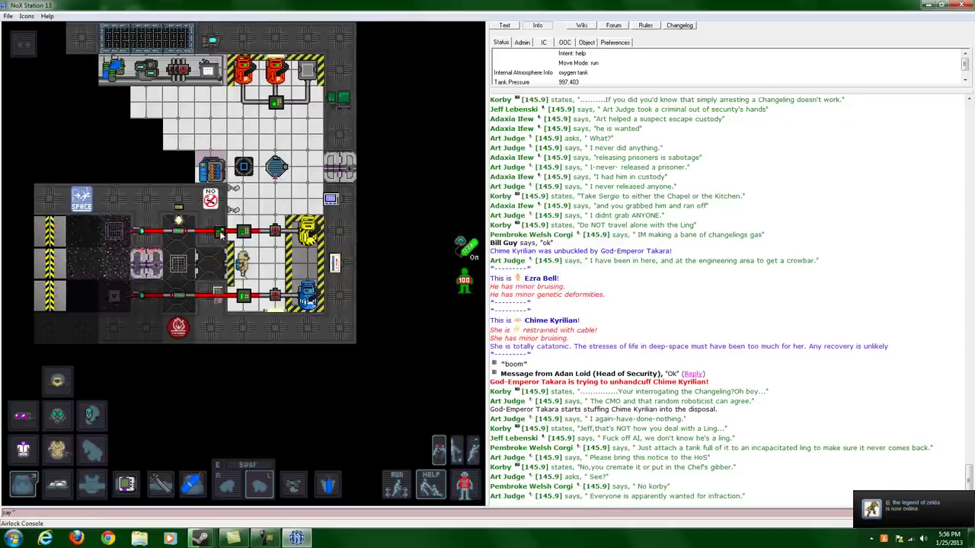
{"action": "left_click", "coordinate": [232, 258]}
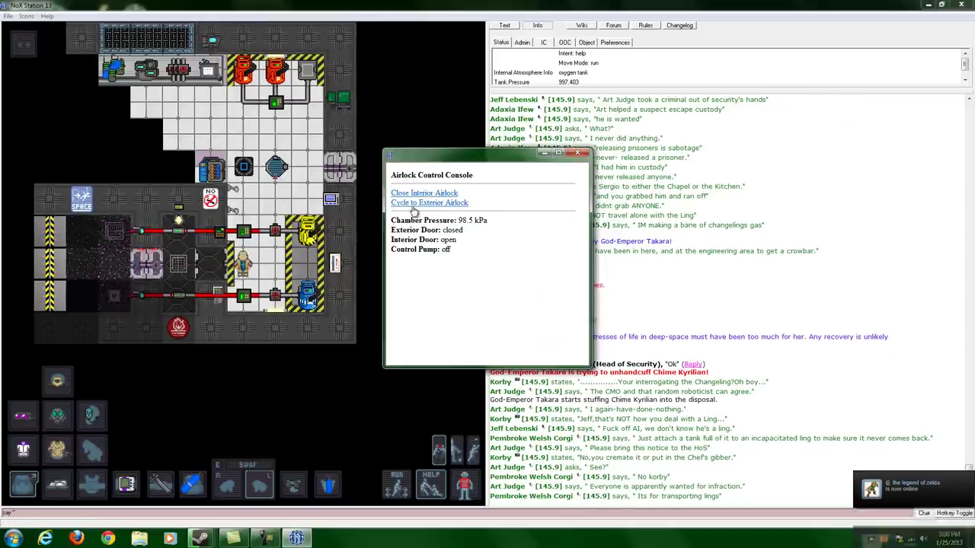
{"action": "left_click", "coordinate": [576, 154]}
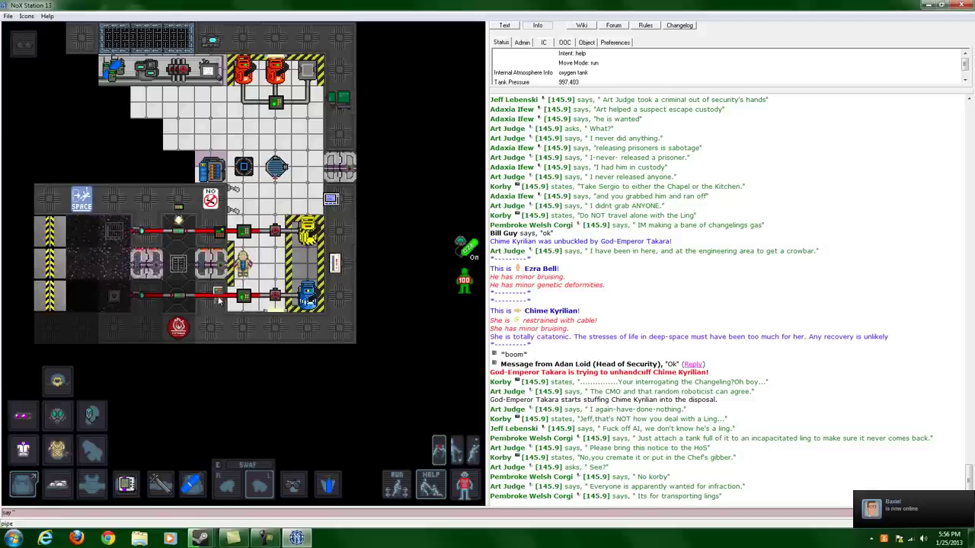
{"action": "key", "text": "Down"}
{"action": "key", "text": "Right"}
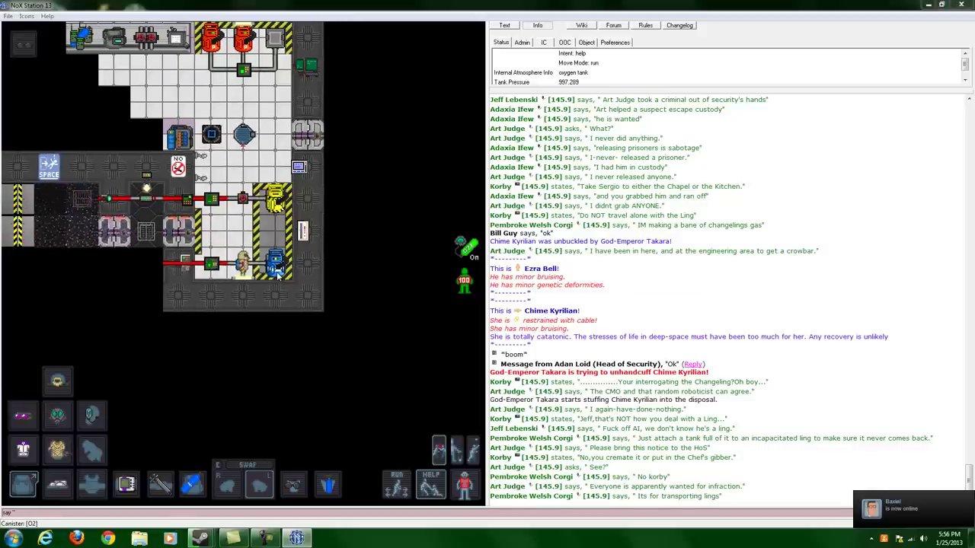
{"action": "left_click", "coordinate": [277, 275]}
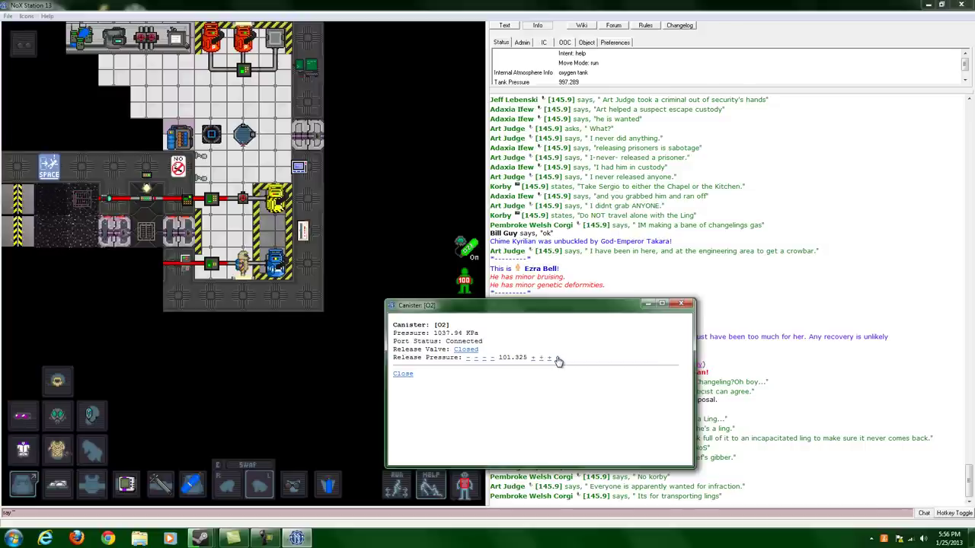
{"action": "left_click", "coordinate": [682, 304]}
Set the other canister's release pressure to 1013.25 kPa and walk north out of the chamber.
{"action": "key", "text": "Left"}
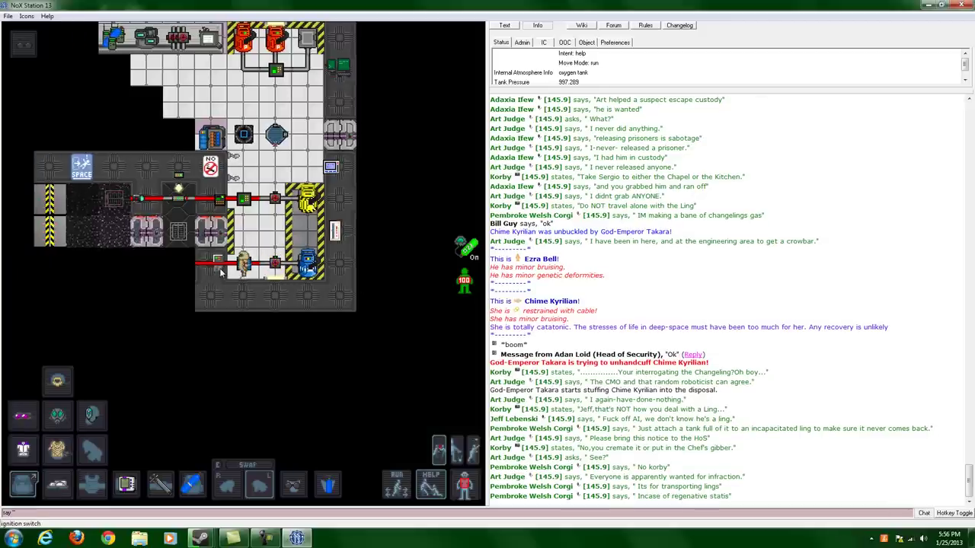
{"action": "key", "text": "Up"}
{"action": "key", "text": "Up"}
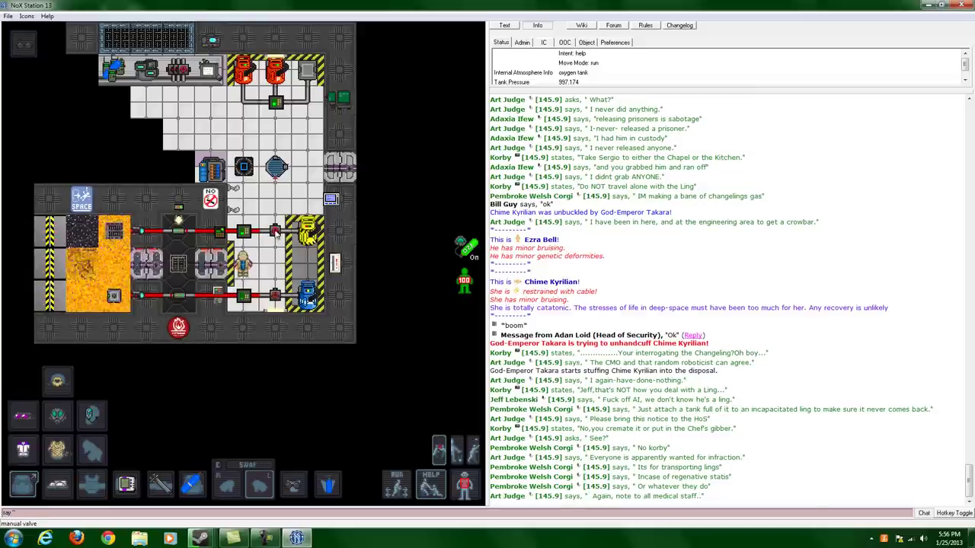
{"action": "key", "text": "Right"}
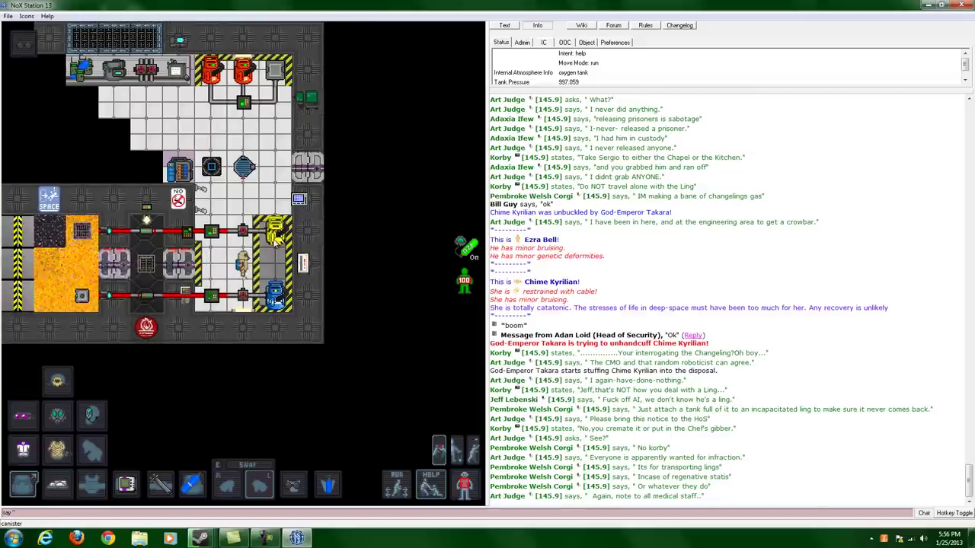
{"action": "left_click", "coordinate": [276, 232]}
{"action": "left_click", "coordinate": [562, 370]}
{"action": "left_click", "coordinate": [407, 383]}
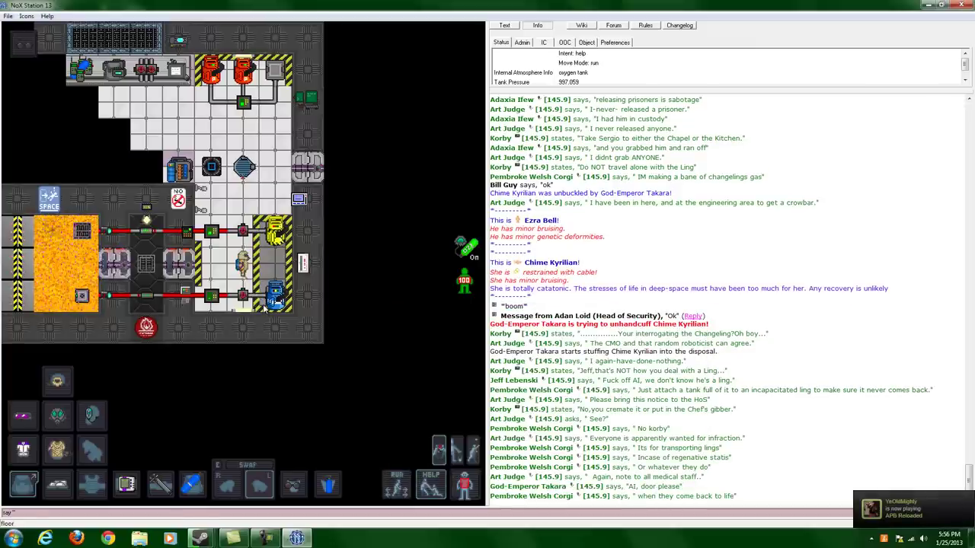
{"action": "key", "text": "Up"}
{"action": "key", "text": "Up"}
{"action": "key", "text": "Up"}
{"action": "key", "text": "Up"}
Take a plasma tank from the tank storage unit.
{"action": "key", "text": "Left"}
{"action": "key", "text": "Left"}
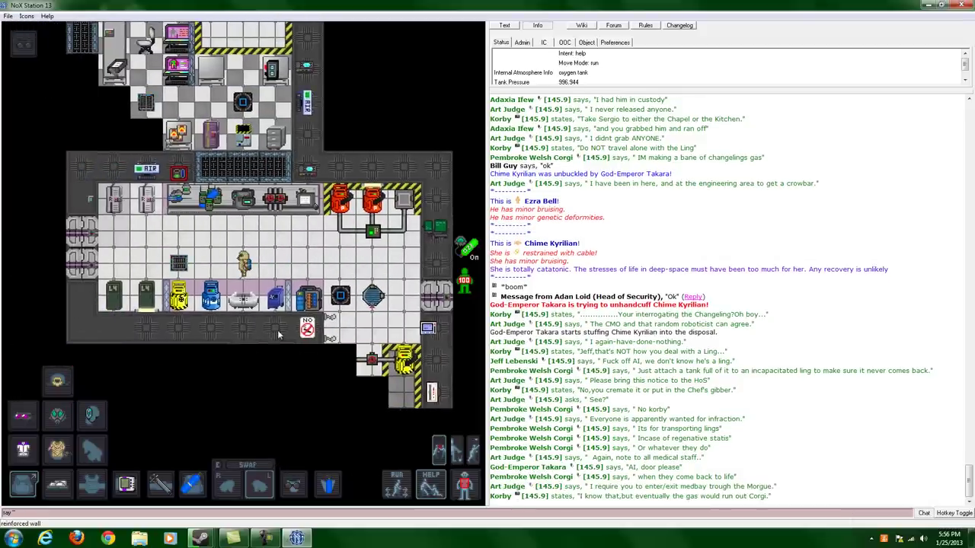
{"action": "left_click", "coordinate": [251, 298]}
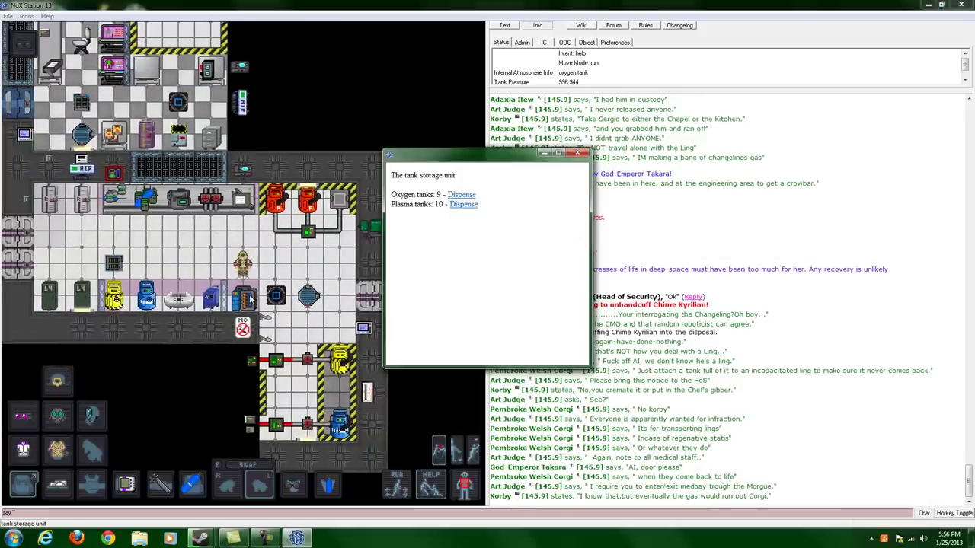
{"action": "left_click", "coordinate": [462, 205]}
{"action": "left_click", "coordinate": [577, 153]}
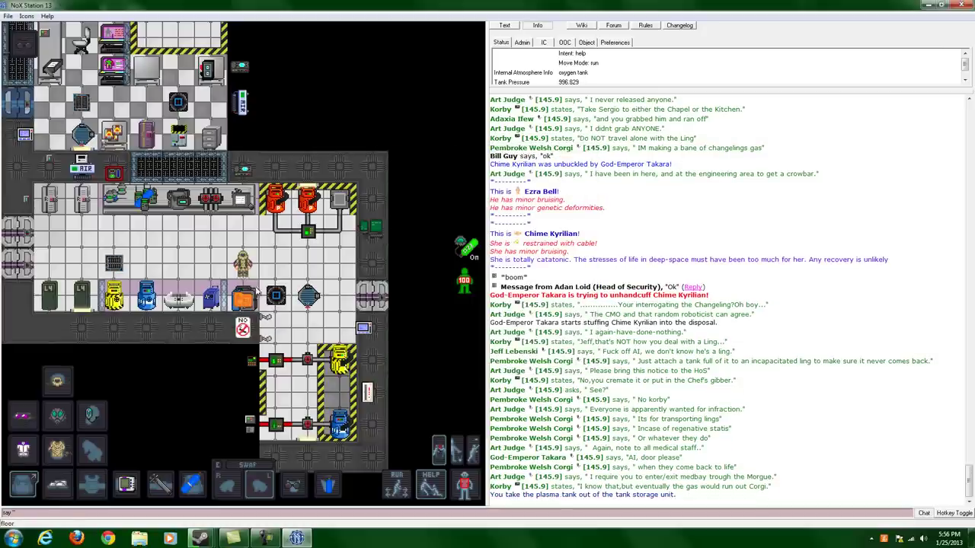
{"action": "key", "text": "Left"}
{"action": "key", "text": "Left"}
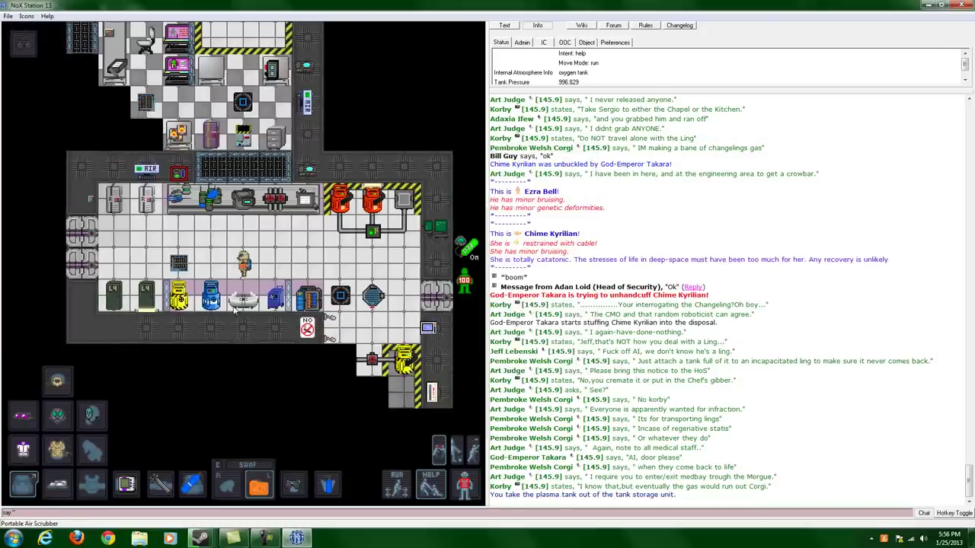
Insert the plasma tank into the air scrubber, lower its regulator to 50, and switch it on.
{"action": "left_click", "coordinate": [242, 301]}
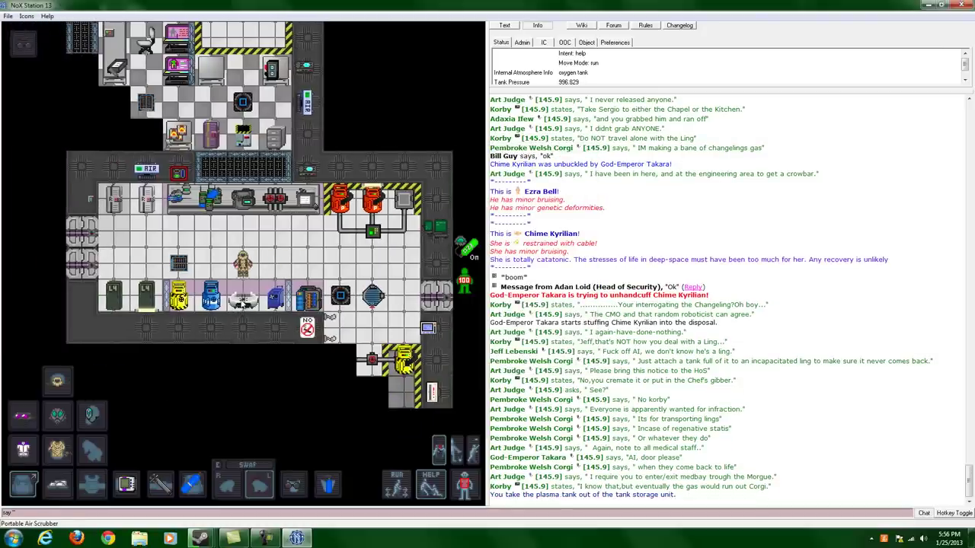
{"action": "left_click", "coordinate": [243, 302]}
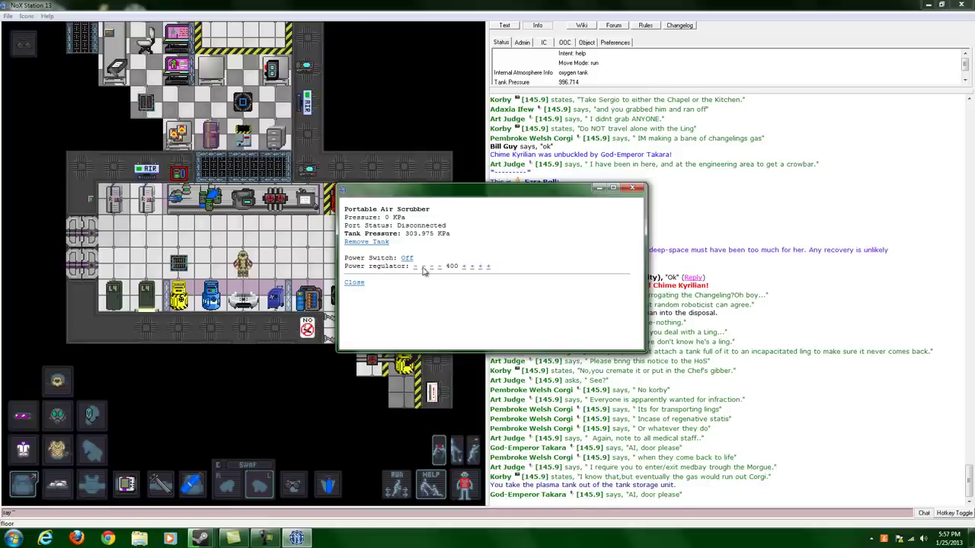
{"action": "left_click", "coordinate": [423, 268]}
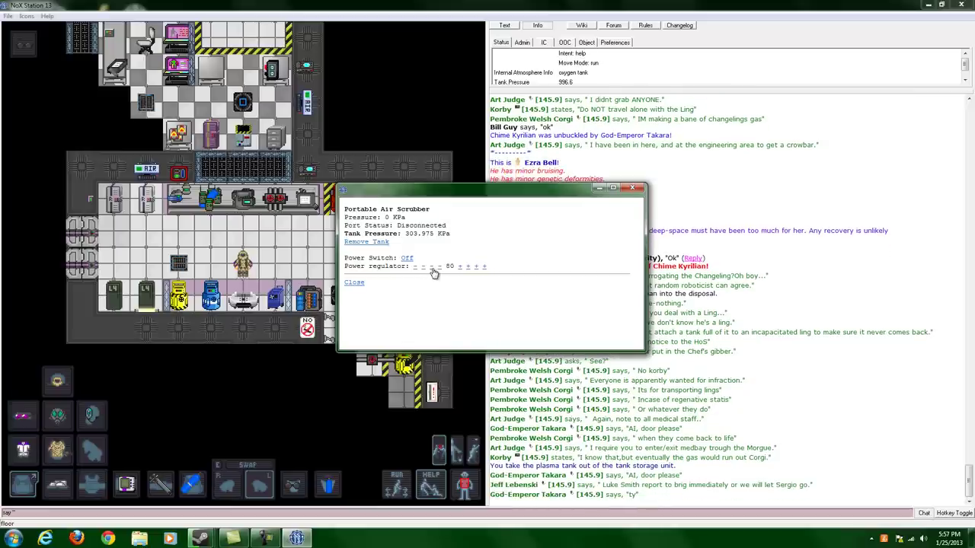
{"action": "left_click", "coordinate": [431, 268]}
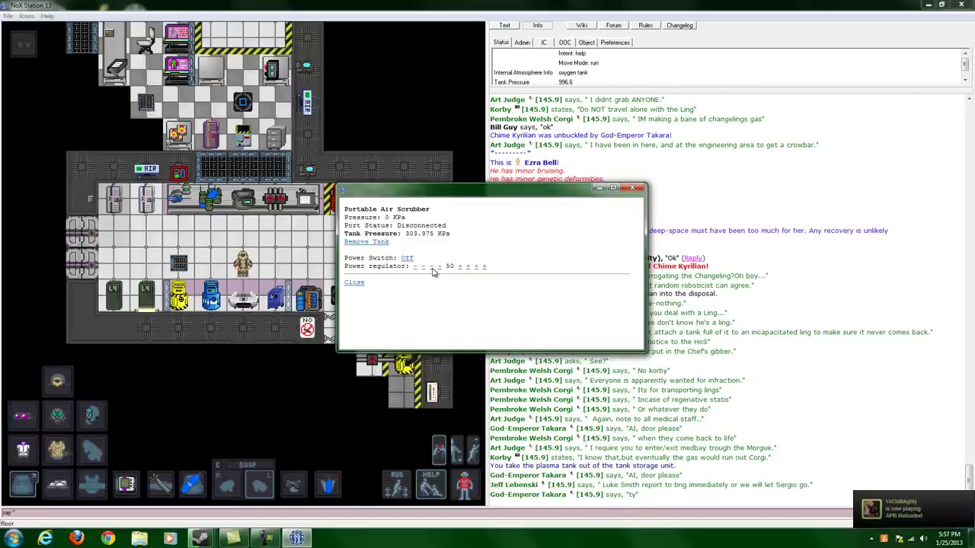
{"action": "left_click", "coordinate": [408, 259]}
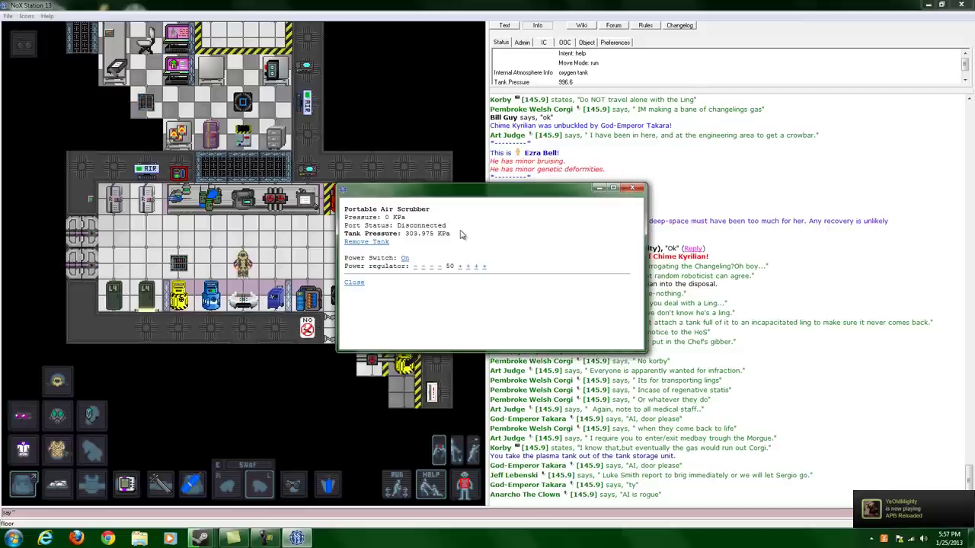
{"action": "left_click", "coordinate": [632, 189]}
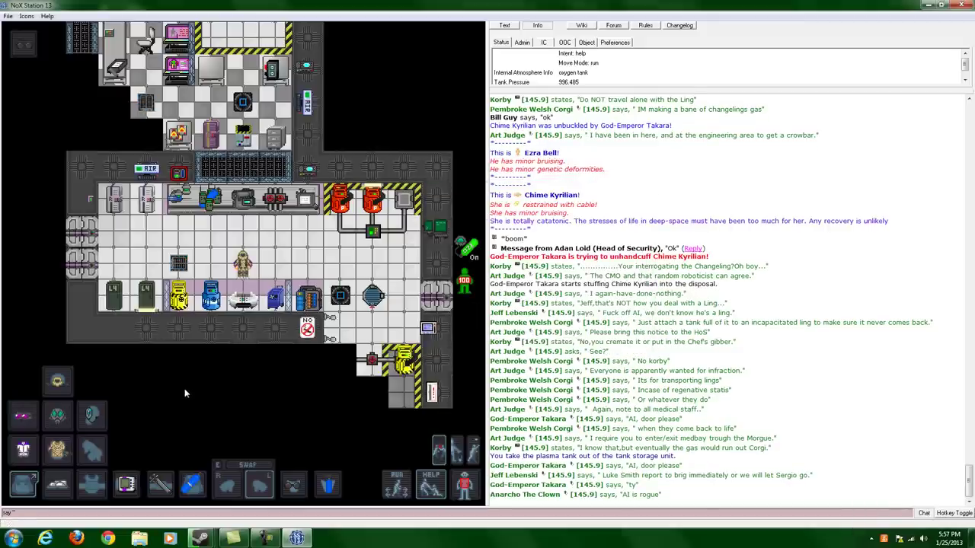
Walk the scientist one step east in the toxins lab and idle there.
{"action": "key", "text": "Right"}
{"action": "key", "text": "Right"}
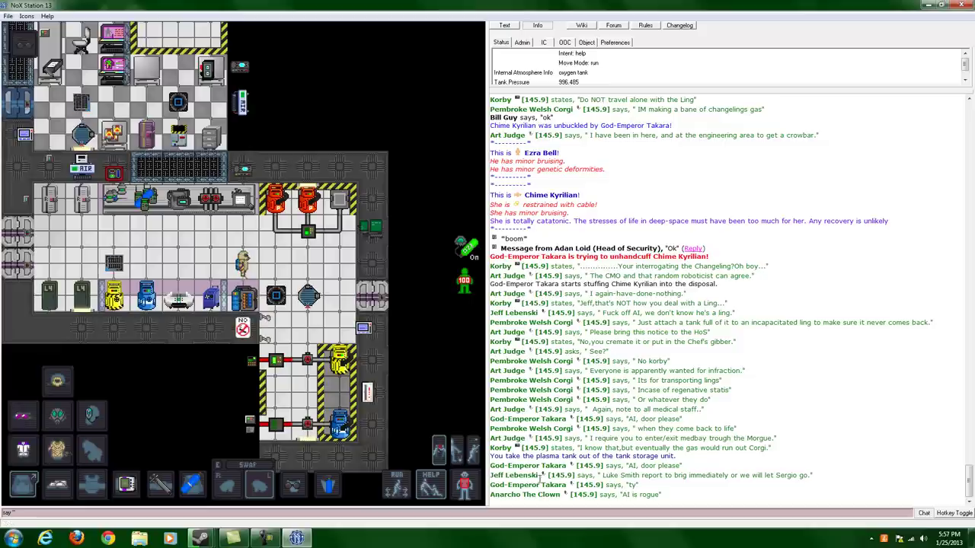
{"action": "scroll", "coordinate": [640, 443], "scroll_direction": "up", "scroll_amount": 1}
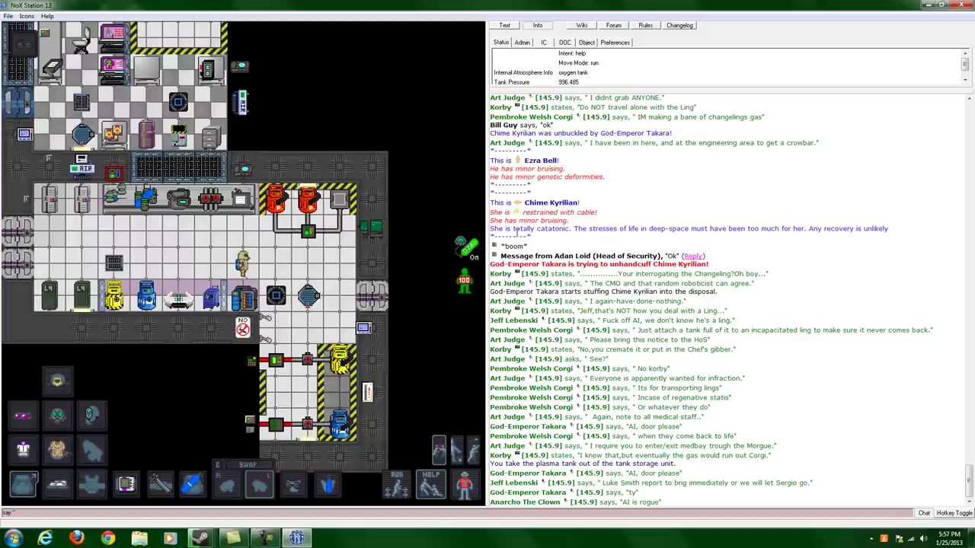
{"action": "left_click", "coordinate": [265, 538]}
{"action": "left_click", "coordinate": [950, 464]}
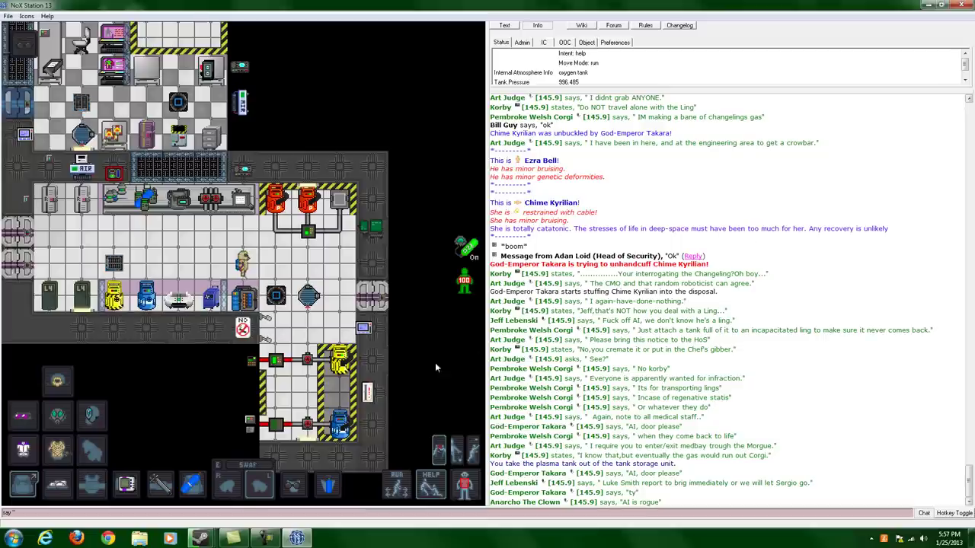
{"action": "mouse_move", "coordinate": [201, 538]}
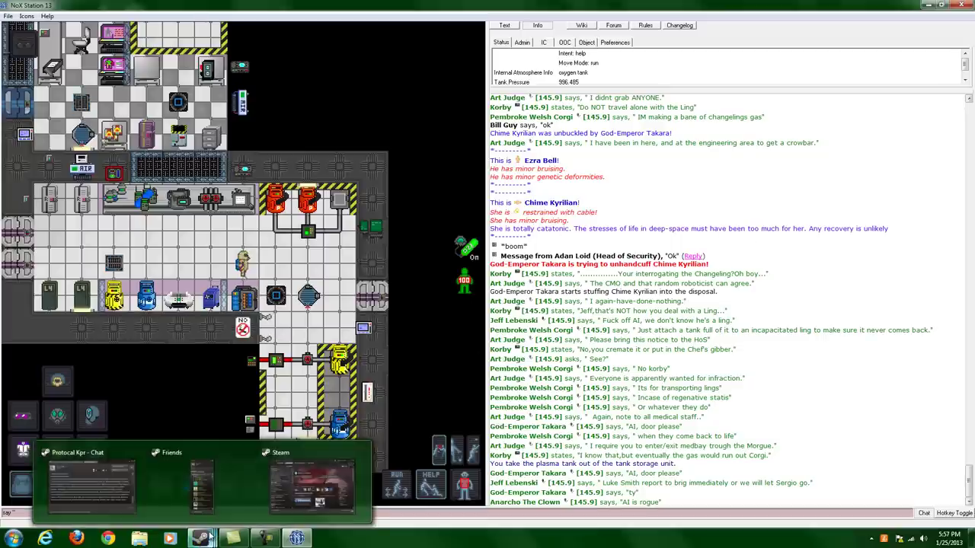
Open the Steam friend chat, switch to the group chat, then close it.
{"action": "left_click", "coordinate": [175, 518]}
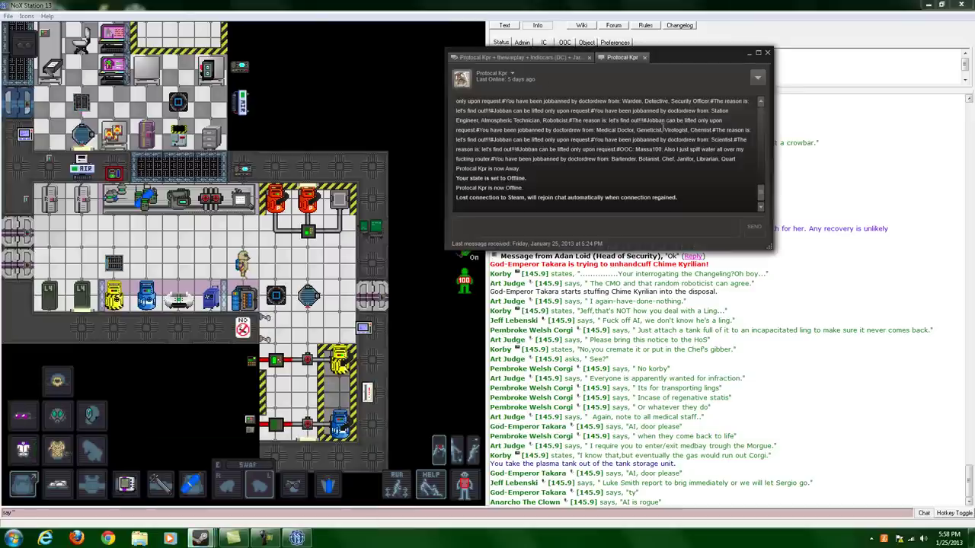
{"action": "left_click", "coordinate": [518, 58]}
{"action": "left_click", "coordinate": [621, 58]}
{"action": "left_click", "coordinate": [747, 55]}
Check the connected wireless network's status, then close the NoX Station 13 game.
{"action": "left_click", "coordinate": [912, 538]}
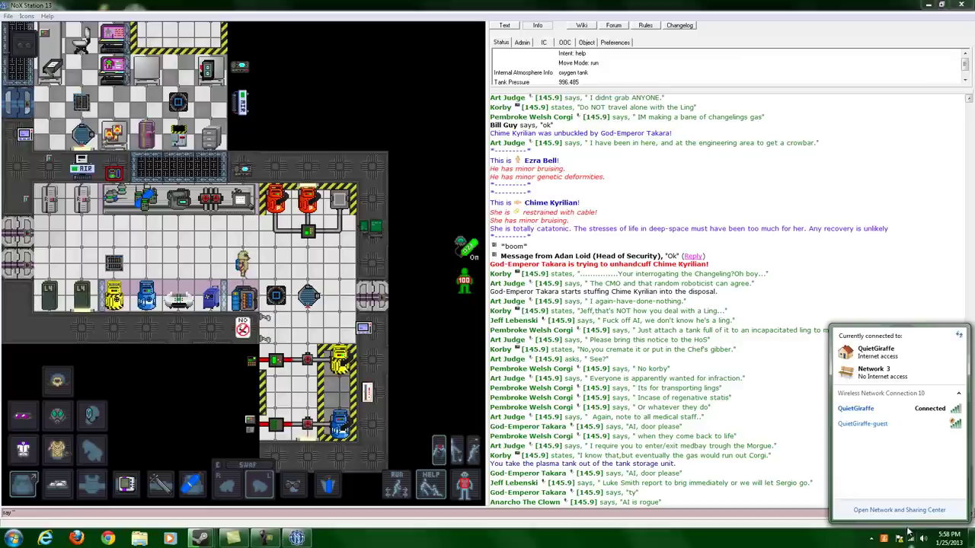
{"action": "right_click", "coordinate": [881, 408]}
{"action": "left_click", "coordinate": [891, 423]}
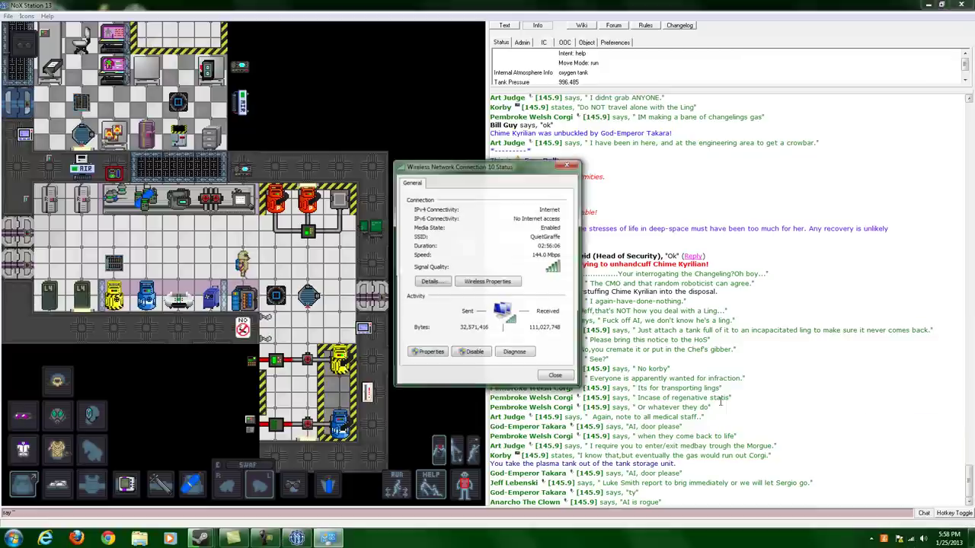
{"action": "left_click", "coordinate": [557, 378]}
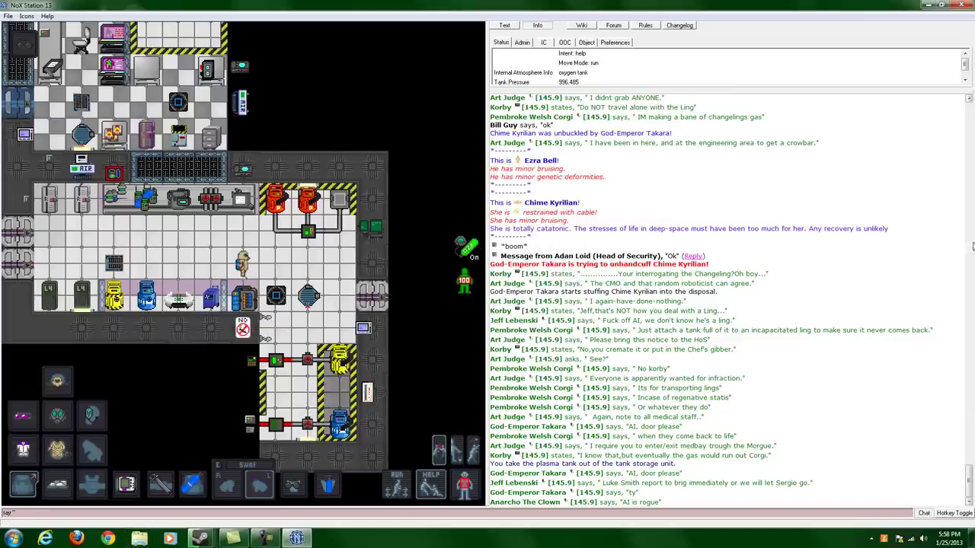
{"action": "left_click", "coordinate": [956, 5]}
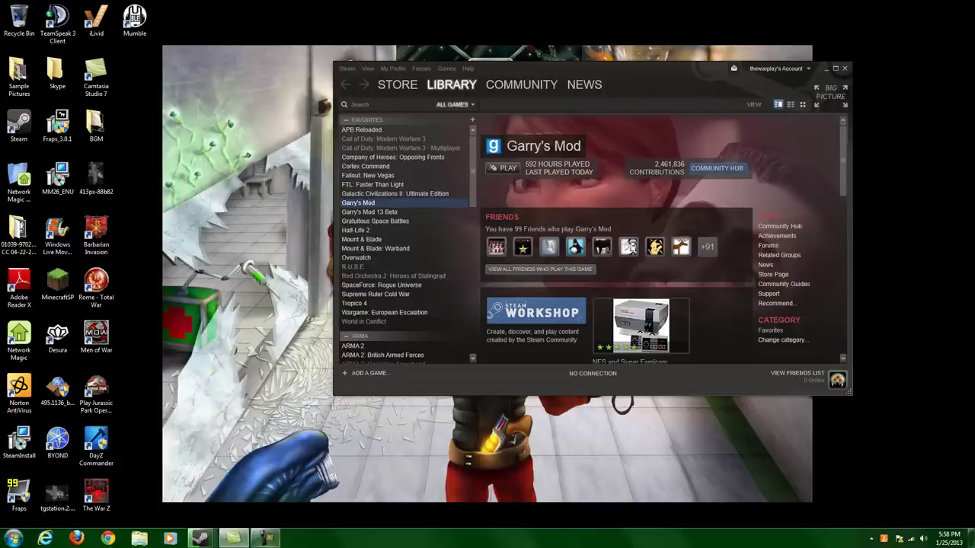
Bring up the BYOND launcher from the tray and select the NoX Station 13 server.
{"action": "left_click", "coordinate": [872, 538]}
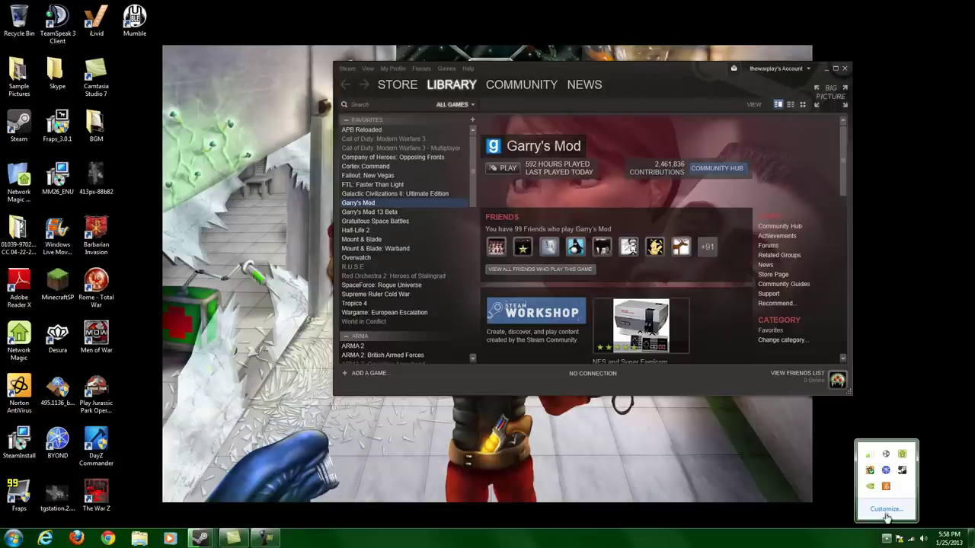
{"action": "left_click", "coordinate": [886, 471]}
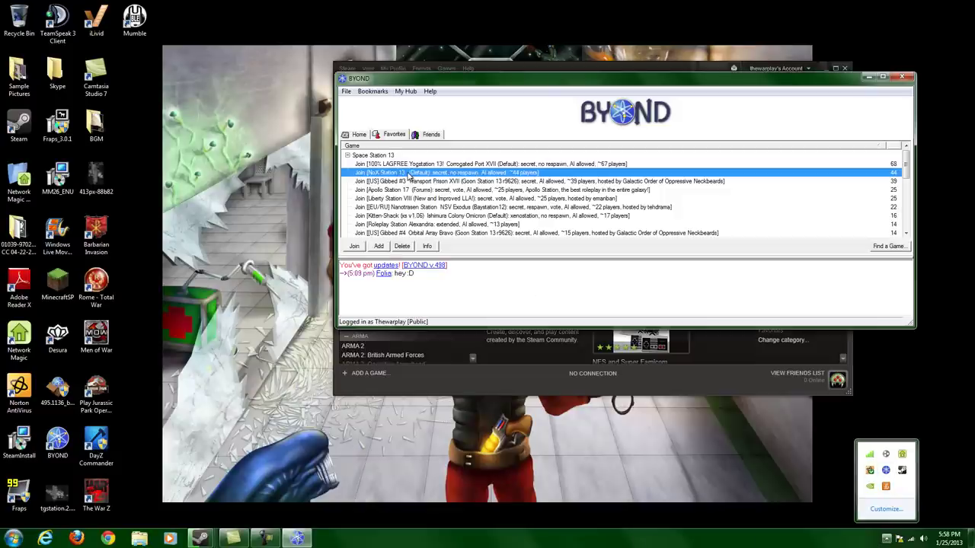
{"action": "left_click", "coordinate": [409, 175]}
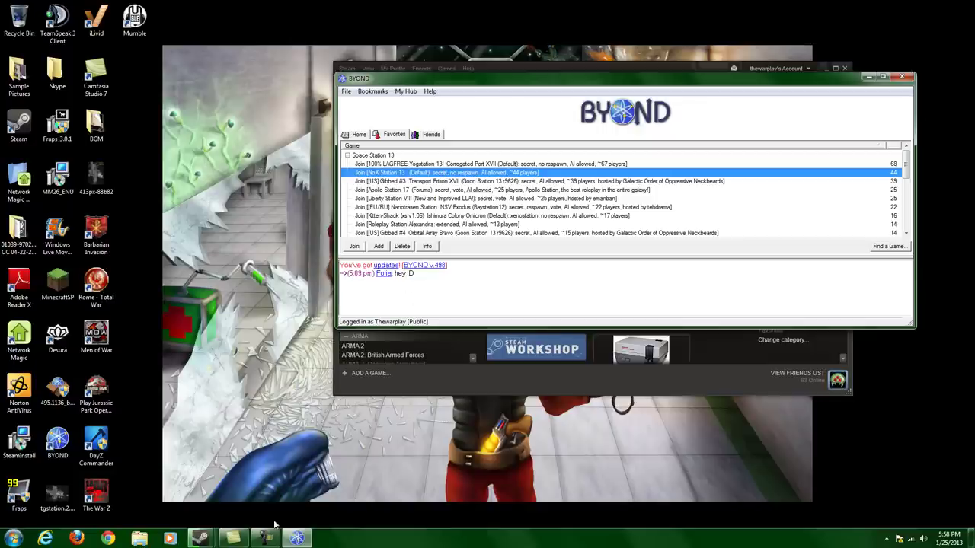
Open the Steam friend chat, pick a chat option, switch to the group chat, and close it.
{"action": "left_click", "coordinate": [200, 538]}
{"action": "left_click", "coordinate": [91, 487]}
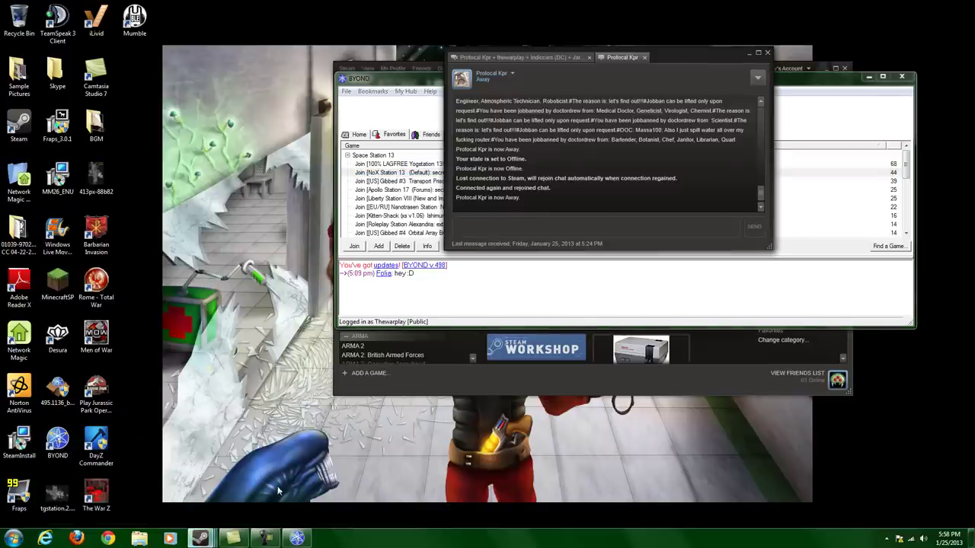
{"action": "left_click", "coordinate": [757, 78]}
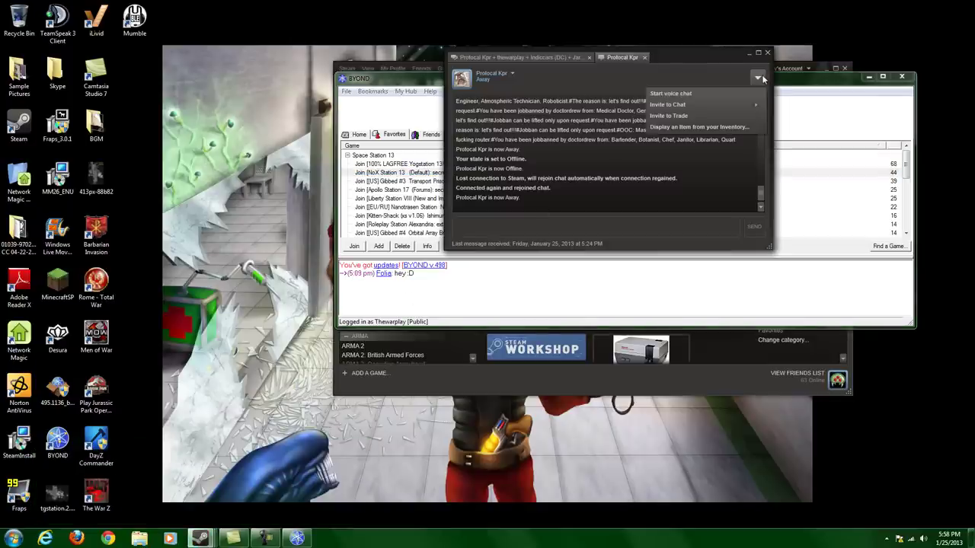
{"action": "left_click", "coordinate": [723, 99]}
{"action": "left_click", "coordinate": [518, 58]}
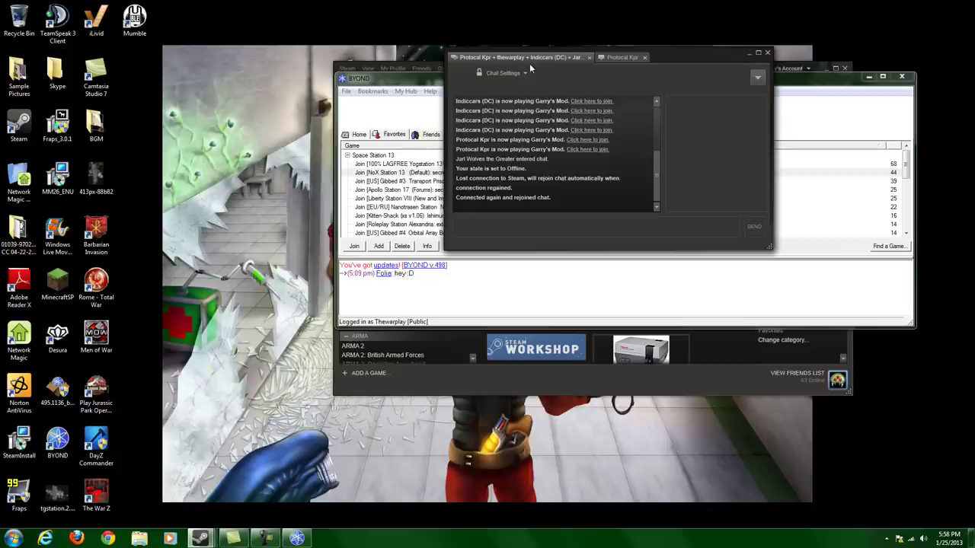
{"action": "left_click", "coordinate": [587, 58]}
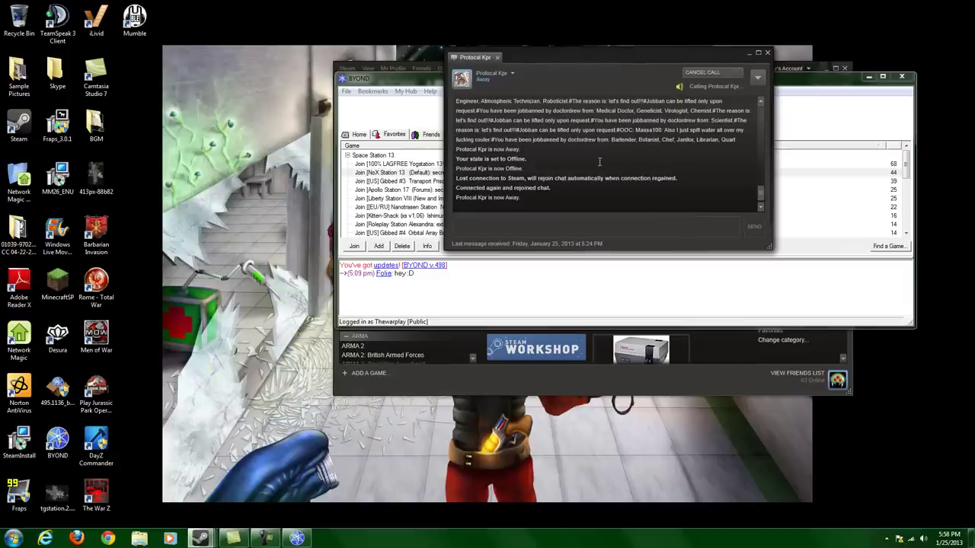
Quit the BYOND launcher and relaunch BYOND from its desktop icon.
{"action": "left_click", "coordinate": [542, 304]}
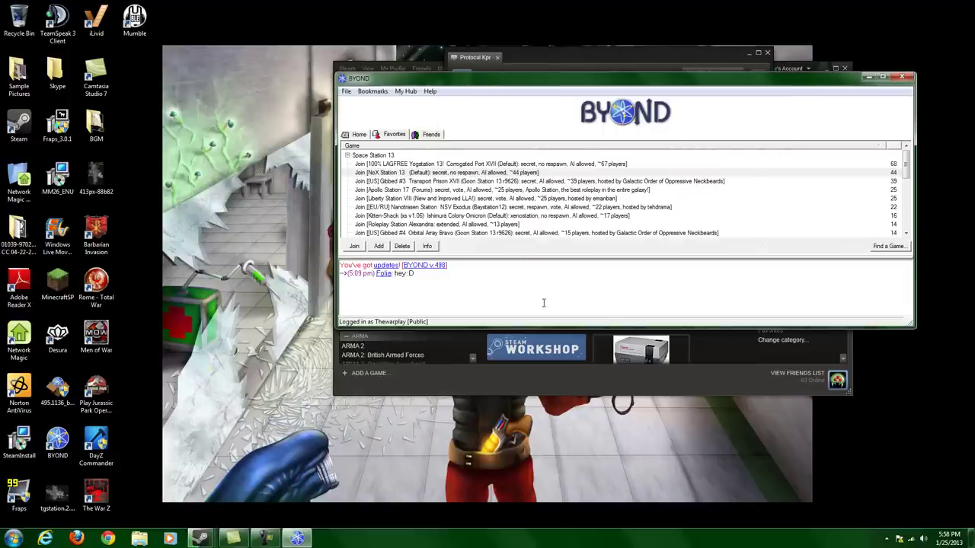
{"action": "left_click", "coordinate": [473, 173]}
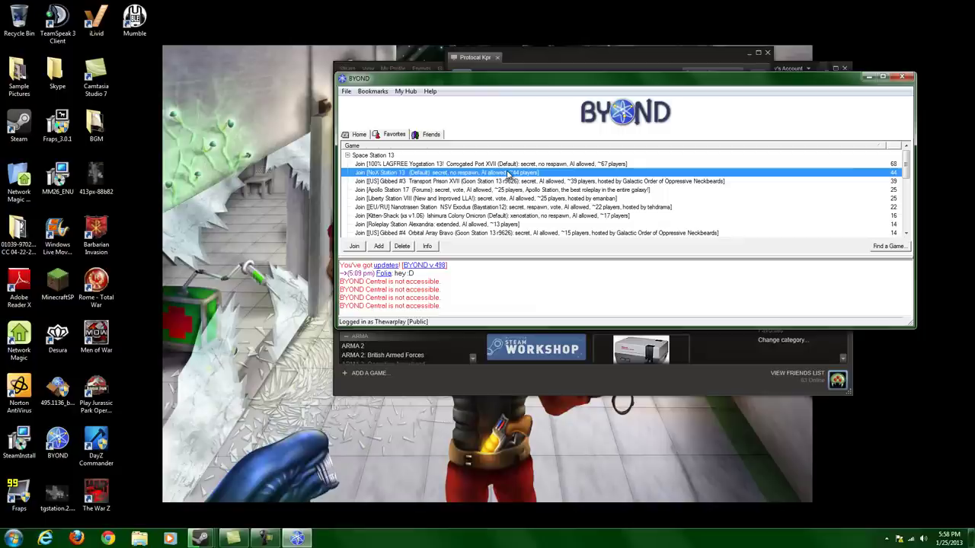
{"action": "left_click", "coordinate": [346, 92]}
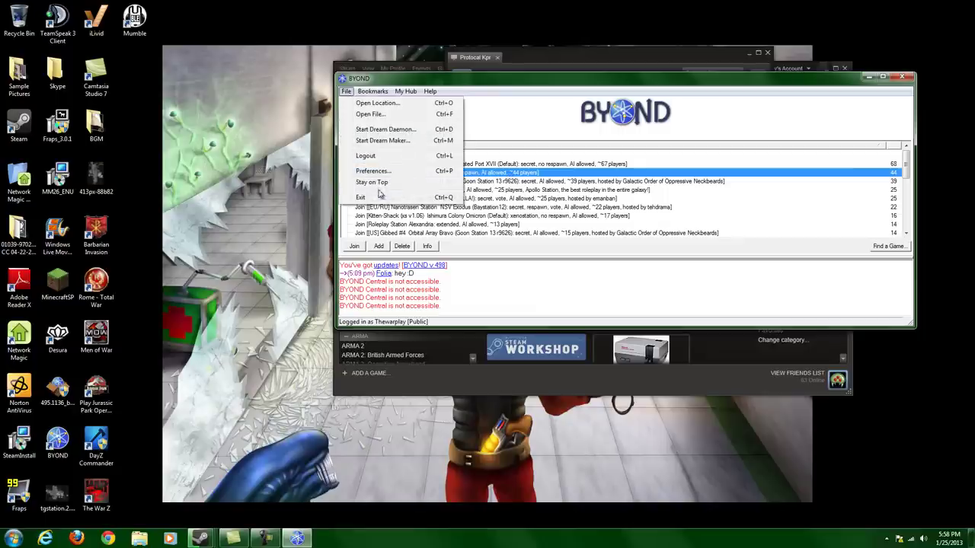
{"action": "left_click", "coordinate": [381, 198]}
{"action": "double_click", "coordinate": [61, 445]}
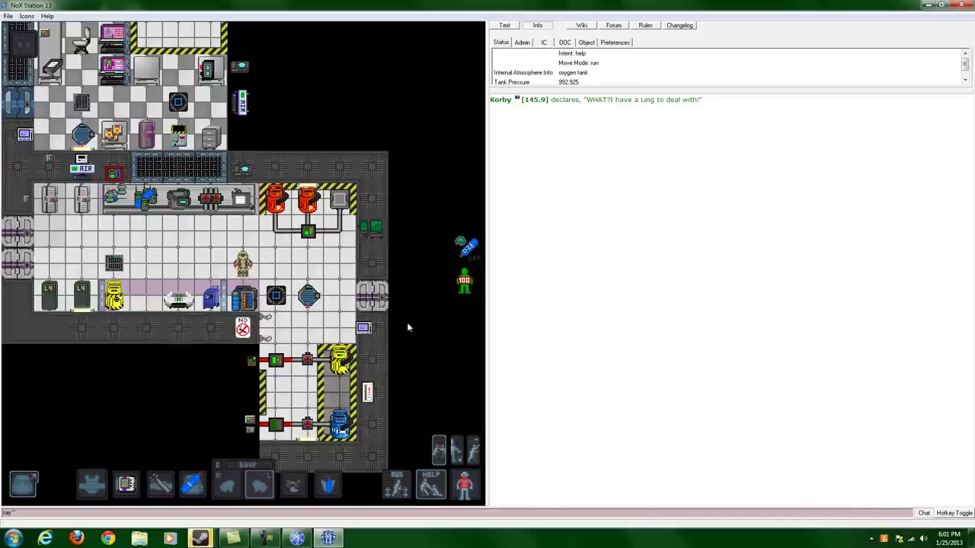
Switch off the air scrubber and take its plasma tank.
{"action": "key", "text": "Left"}
{"action": "key", "text": "Left"}
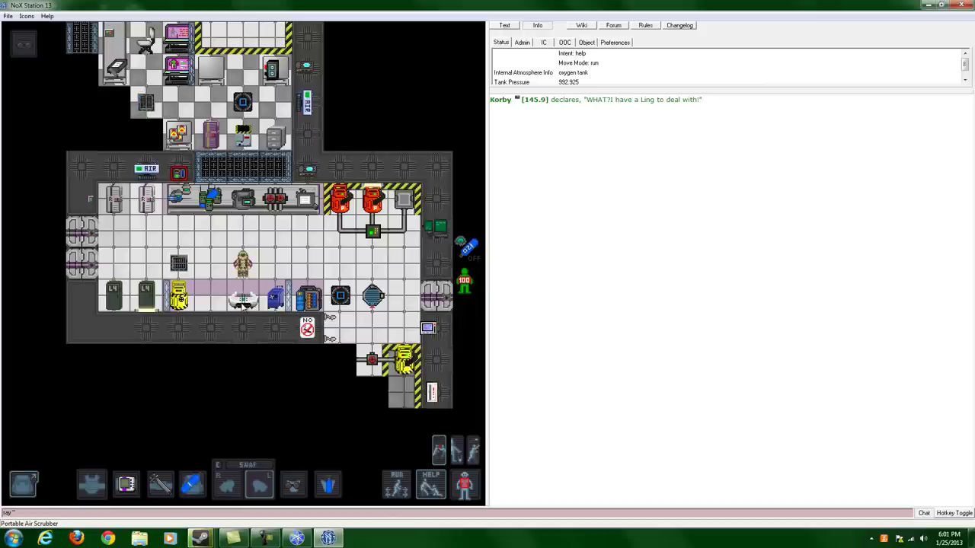
{"action": "left_click", "coordinate": [244, 305]}
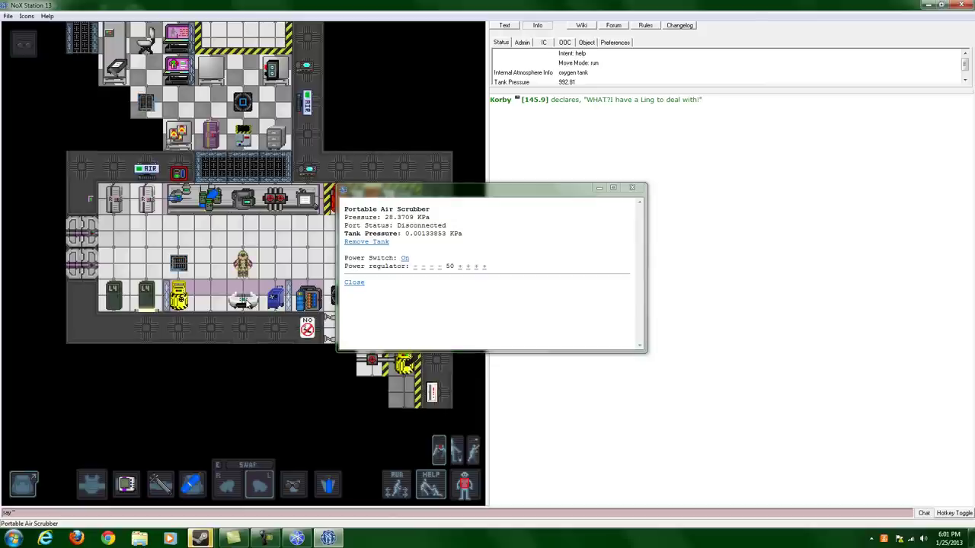
{"action": "left_click", "coordinate": [406, 260]}
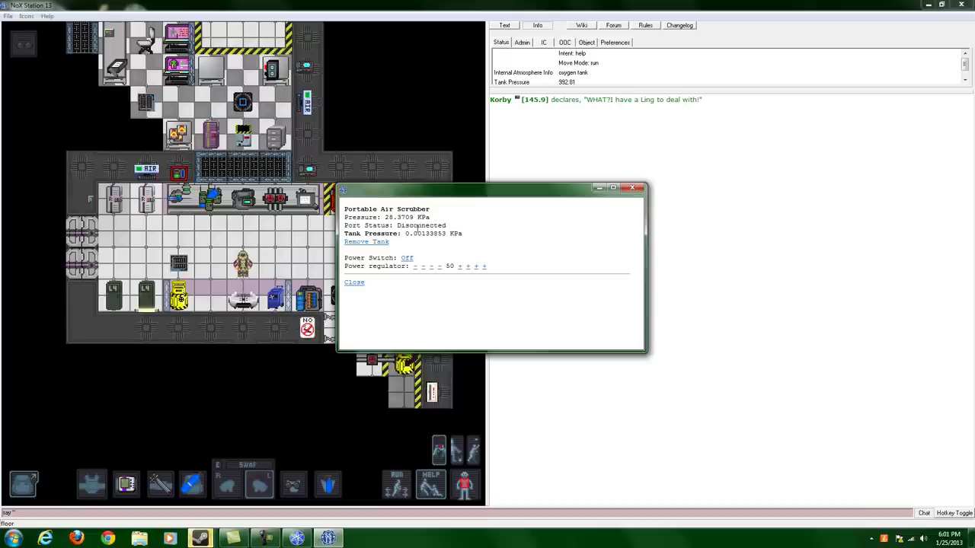
{"action": "left_click", "coordinate": [376, 245]}
{"action": "left_click", "coordinate": [631, 187]}
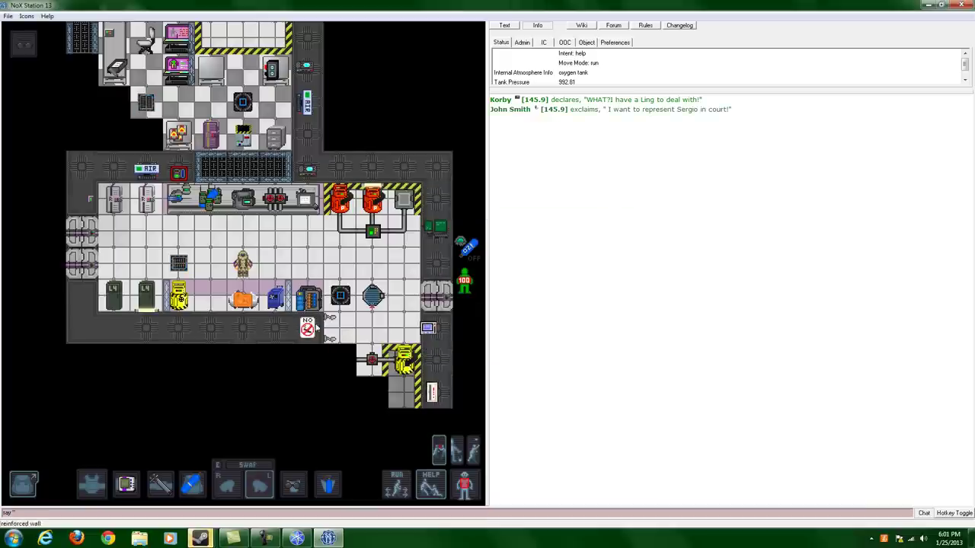
{"action": "left_click", "coordinate": [243, 299]}
Walk down the pipe corridor to stand beside the yellow canister.
{"action": "key", "text": "Right"}
{"action": "key", "text": "Right"}
{"action": "key", "text": "Right"}
{"action": "key", "text": "Down"}
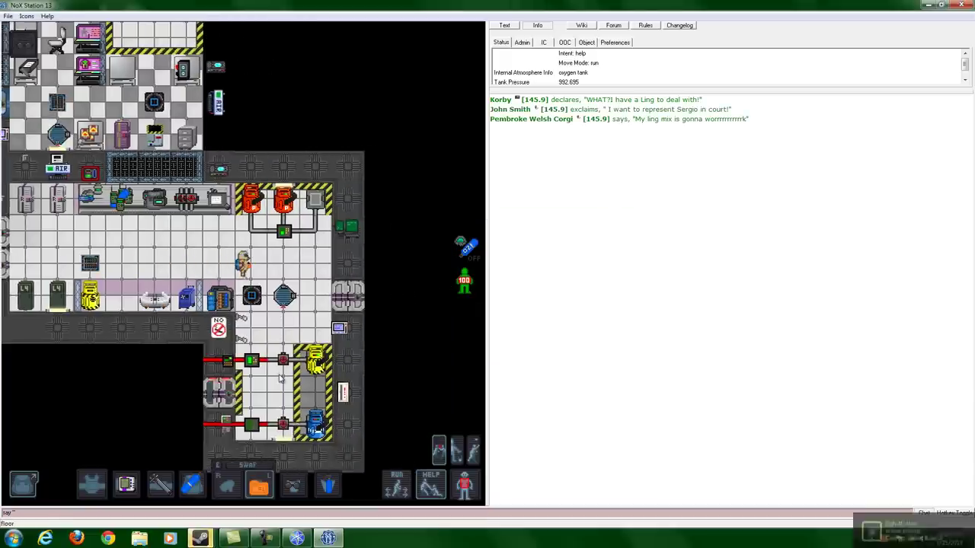
{"action": "key", "text": "Down"}
{"action": "key", "text": "Down"}
{"action": "key", "text": "Down"}
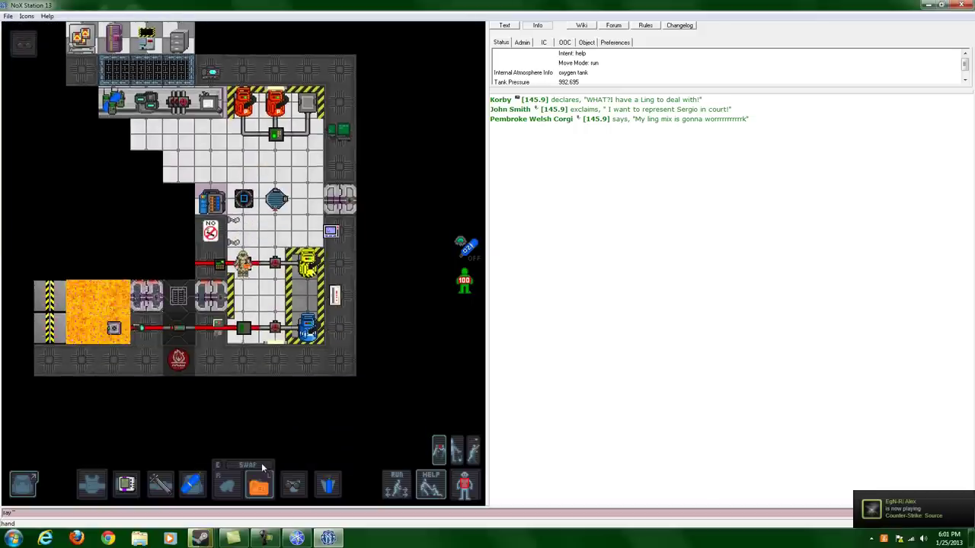
{"action": "key", "text": "Down"}
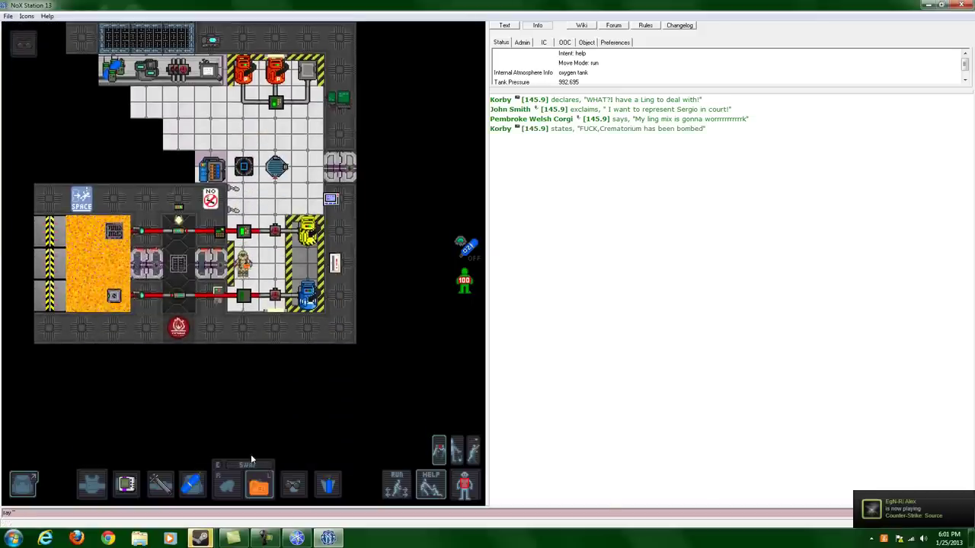
{"action": "key", "text": "Down"}
{"action": "key", "text": "Right"}
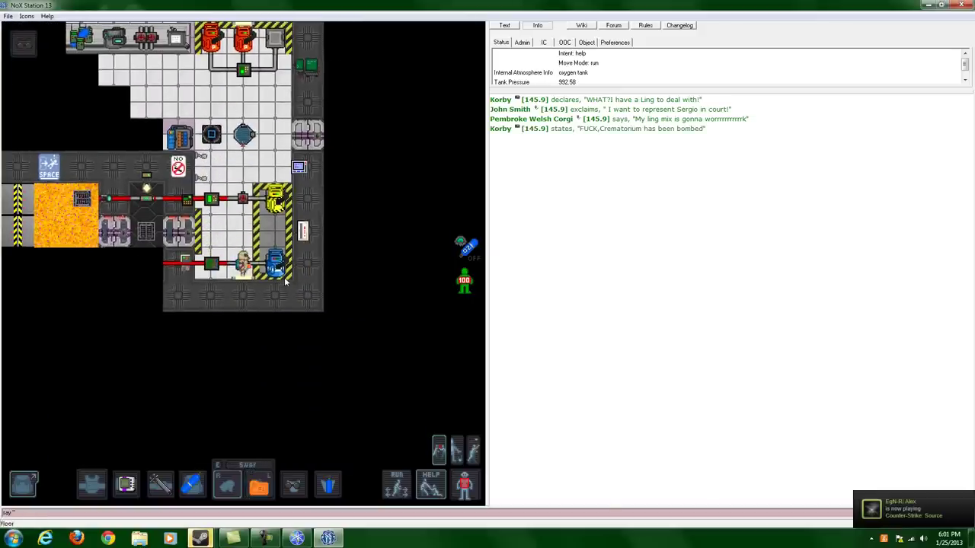
{"action": "key", "text": "Up"}
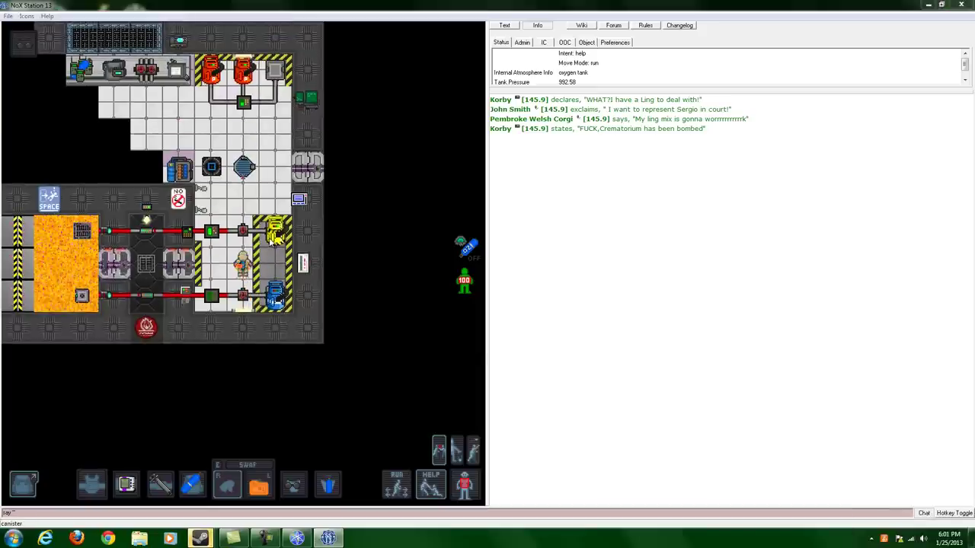
Check the yellow canister's pressure readout and drop the orange item on the floor.
{"action": "left_click", "coordinate": [270, 238]}
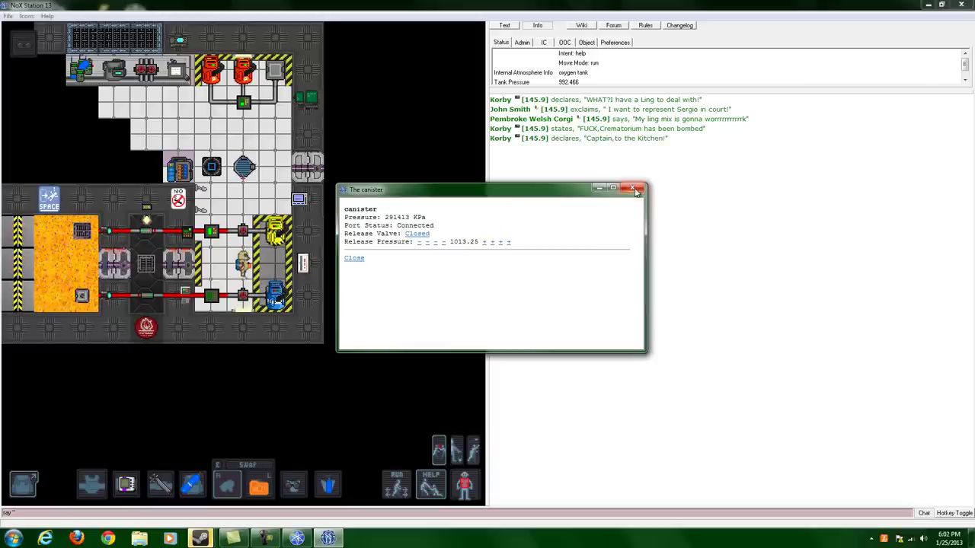
{"action": "left_click", "coordinate": [632, 187]}
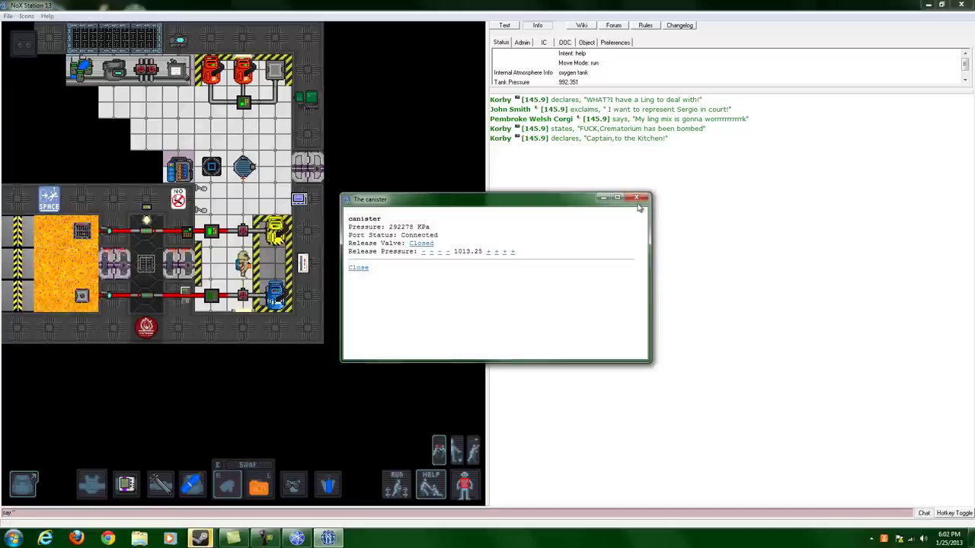
{"action": "left_click", "coordinate": [637, 199]}
{"action": "left_click", "coordinate": [270, 481]}
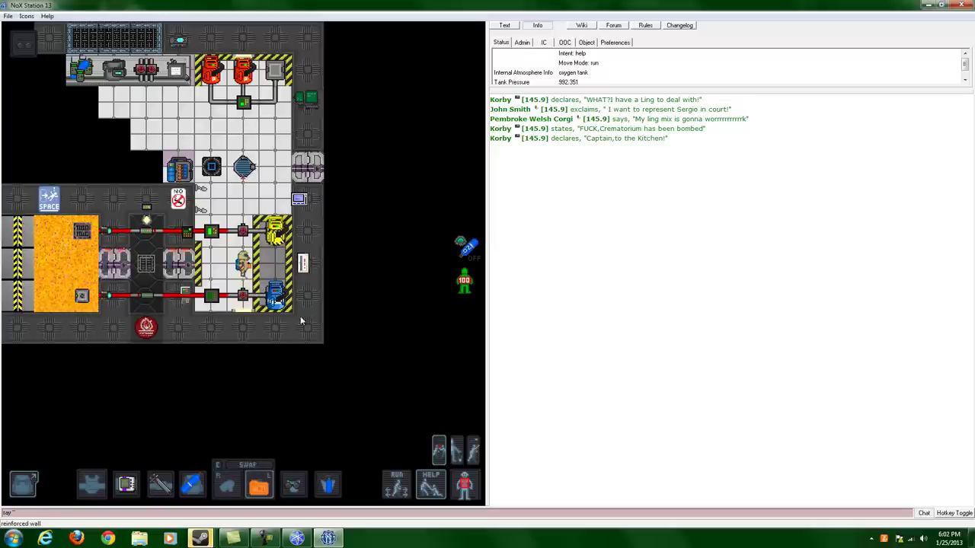
{"action": "left_click", "coordinate": [268, 309]}
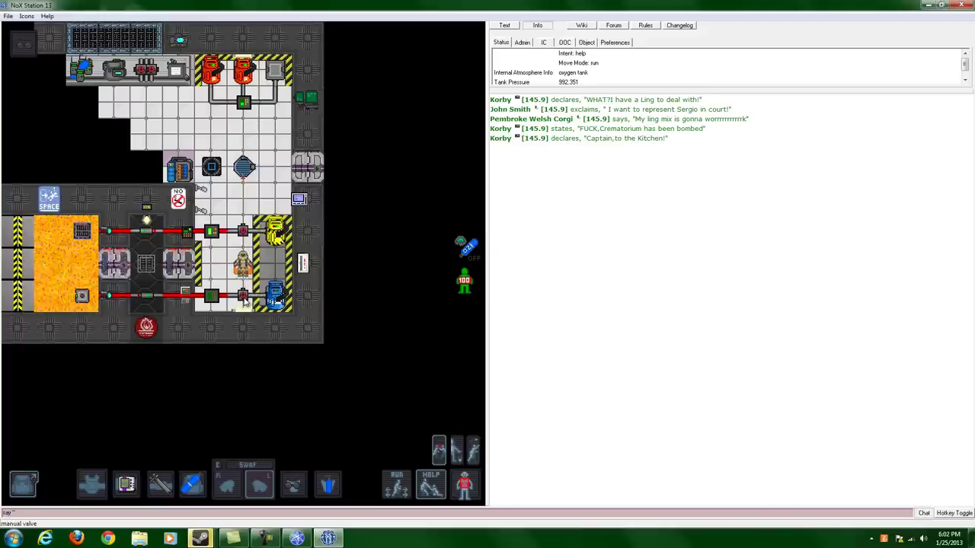
Open the O2 canister's release valve and wrench it off its connector port.
{"action": "left_click", "coordinate": [276, 300]}
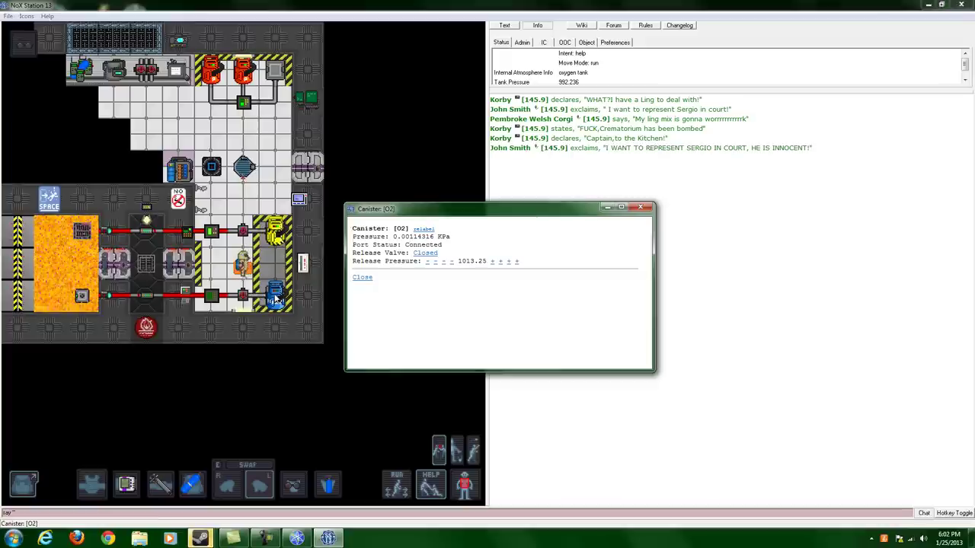
{"action": "left_click", "coordinate": [421, 254]}
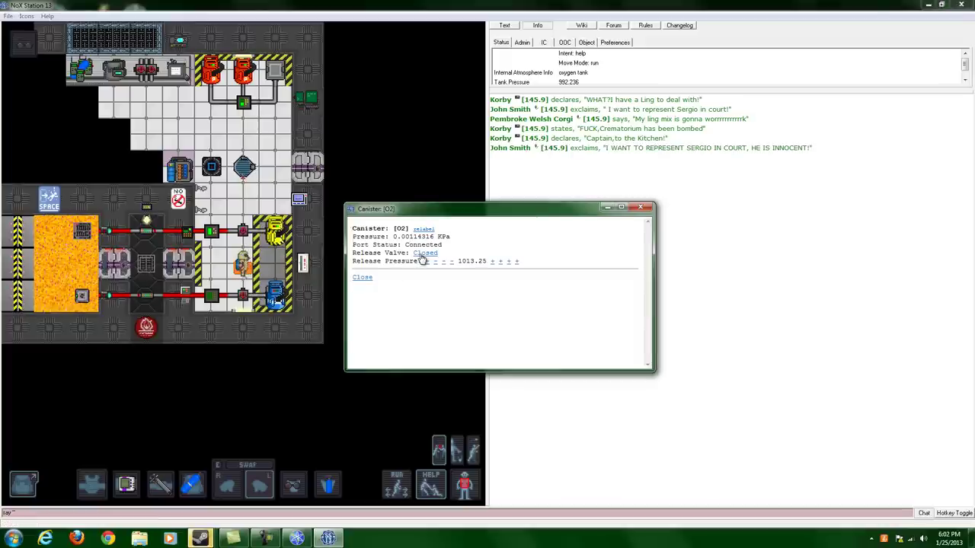
{"action": "left_click", "coordinate": [647, 218]}
{"action": "left_click", "coordinate": [169, 489]}
{"action": "left_click", "coordinate": [277, 302]}
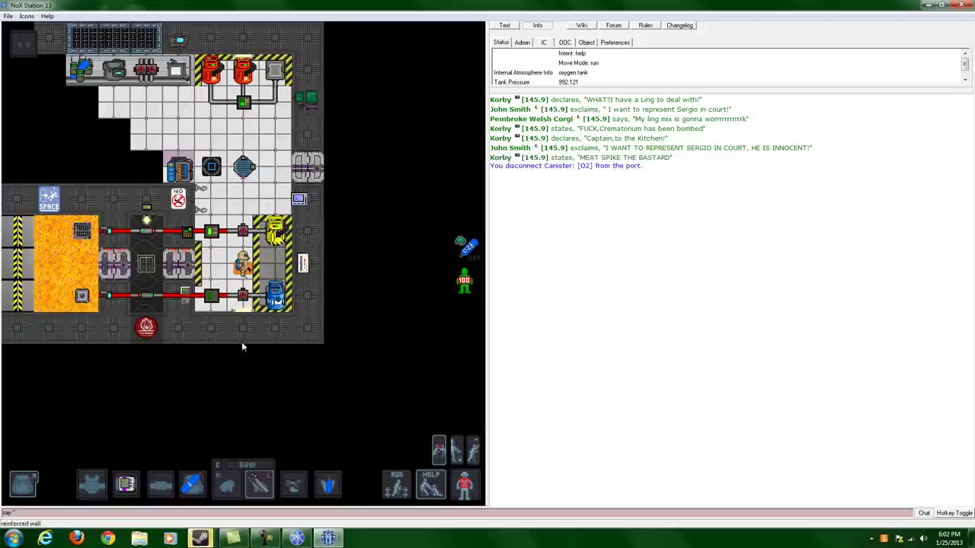
Take out the PDA and reread its messenger log.
{"action": "left_click", "coordinate": [162, 489]}
{"action": "left_click", "coordinate": [126, 486]}
{"action": "left_click", "coordinate": [260, 488]}
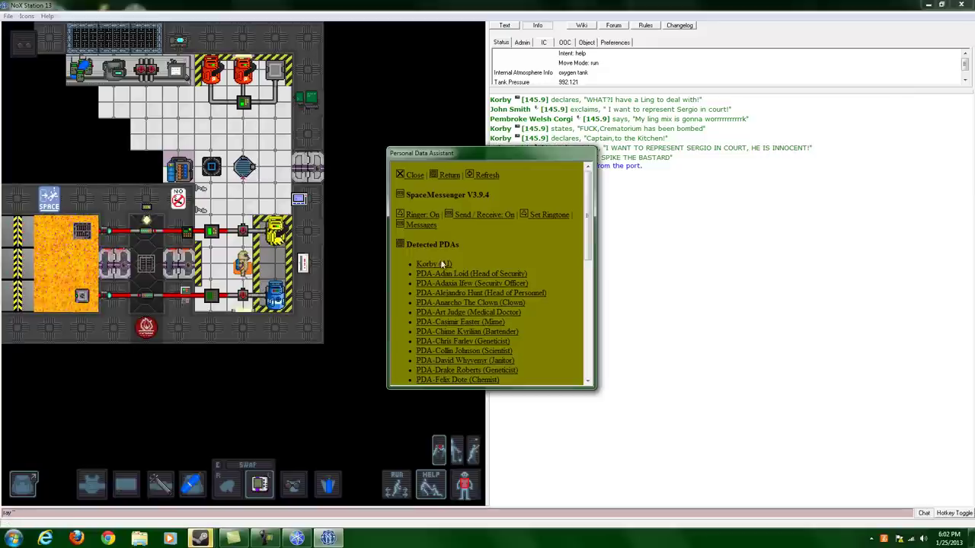
{"action": "left_click", "coordinate": [420, 225]}
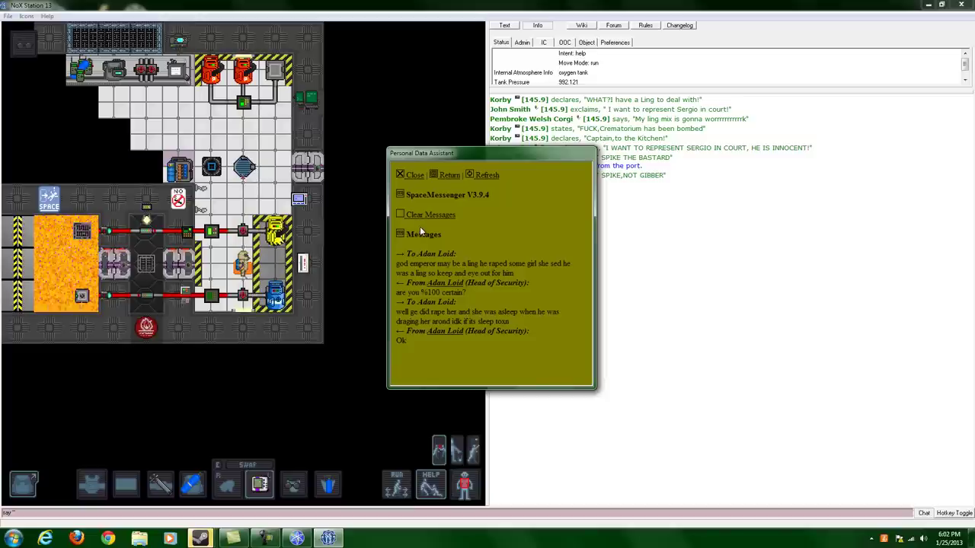
{"action": "left_click", "coordinate": [411, 176]}
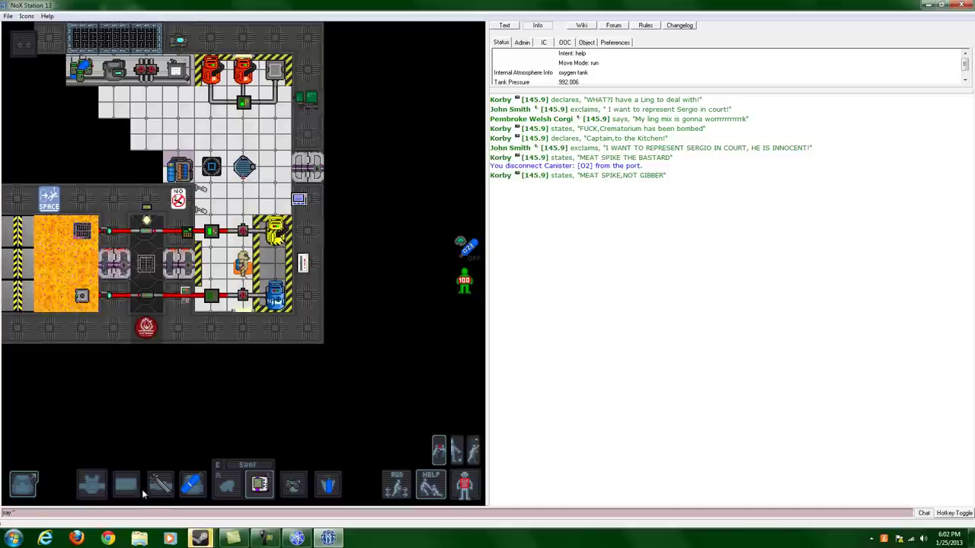
Store the PDA and pull the blue O2 canister north, examining the monkey on the way.
{"action": "left_click", "coordinate": [28, 492]}
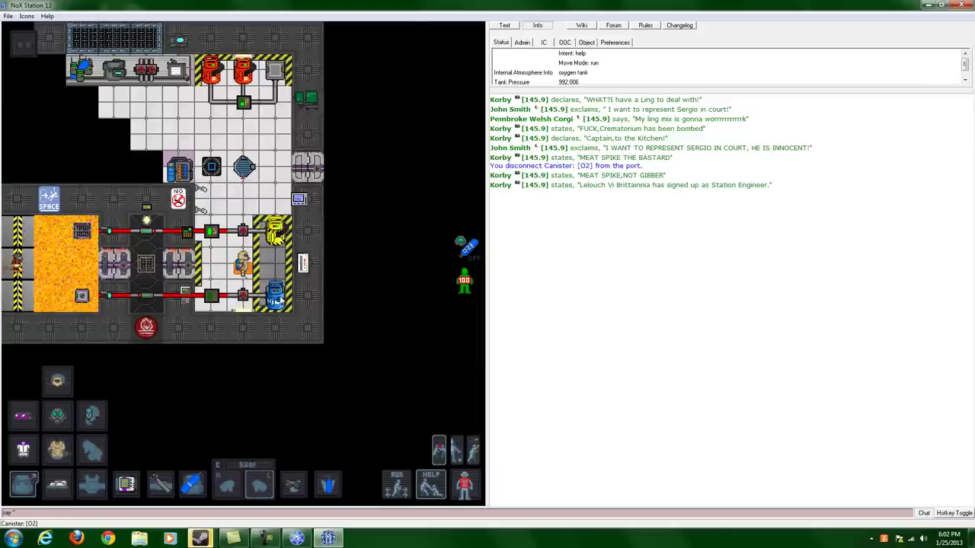
{"action": "key", "text": "Up"}
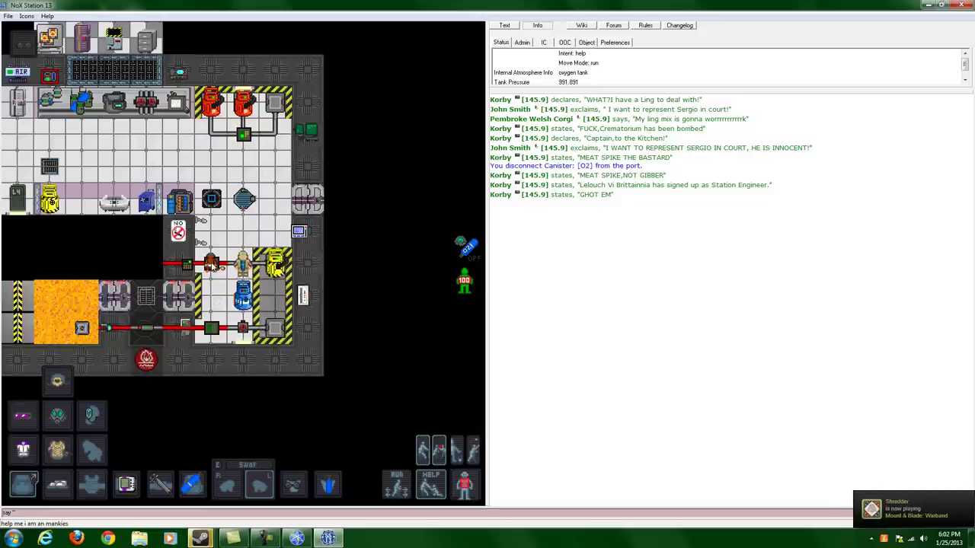
{"action": "left_click", "coordinate": [212, 265], "text": "shift"}
{"action": "key", "text": "Up"}
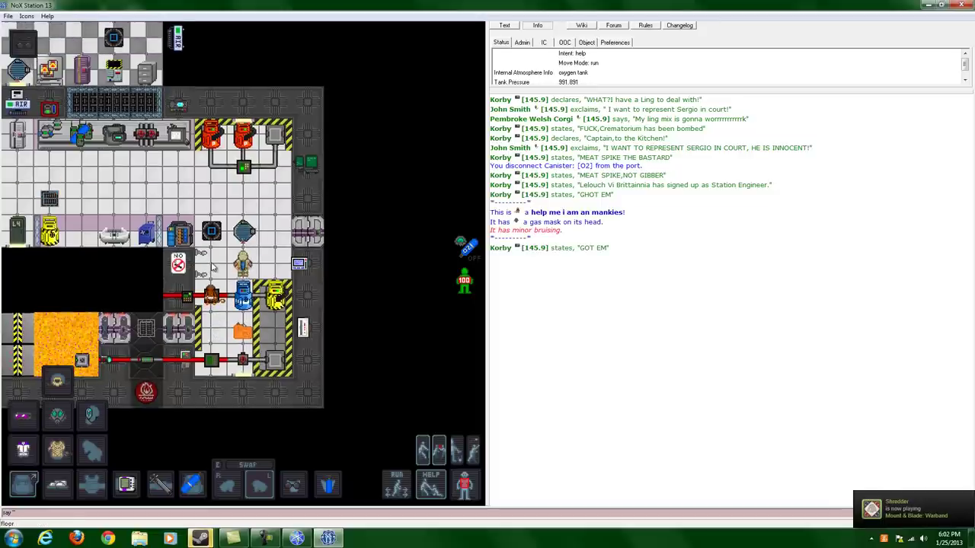
{"action": "key", "text": "Up"}
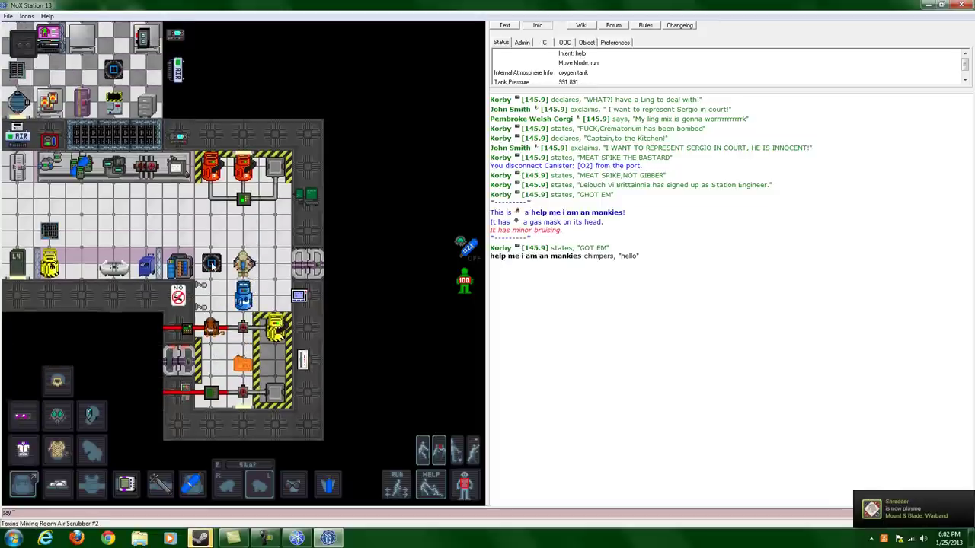
{"action": "key", "text": "Up"}
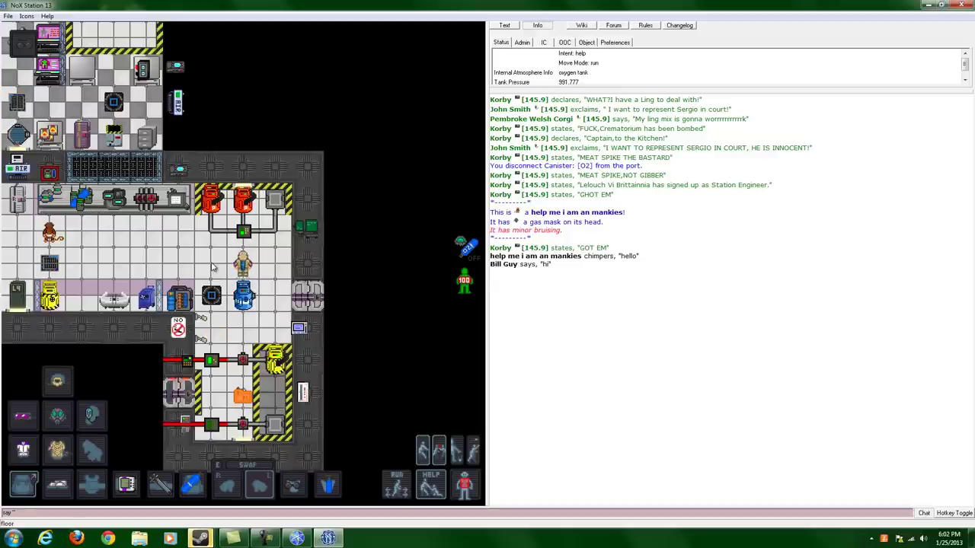
{"action": "type", "text": "r bad"}
{"action": "type", "text": "ss"}
{"action": "key", "text": "Return"}
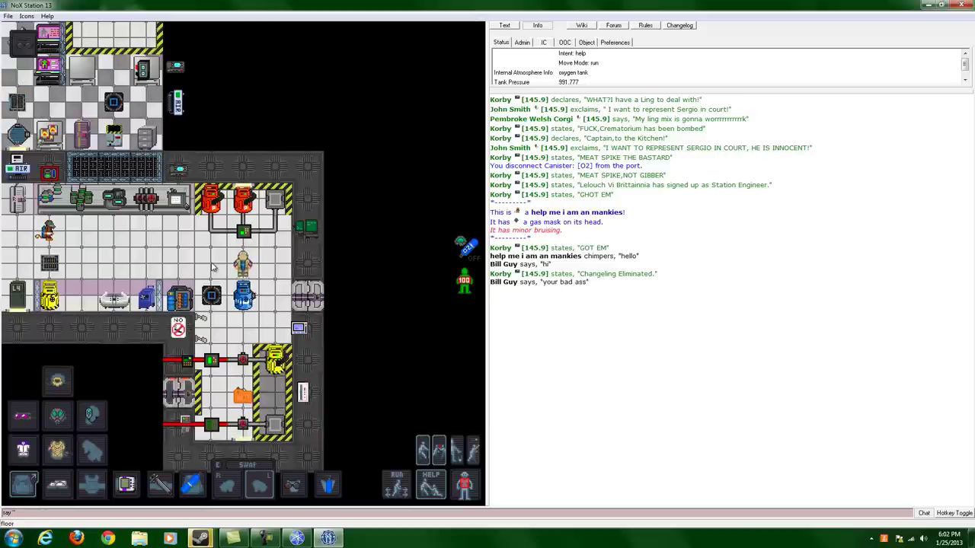
Haul the canister west and south through the door into canister storage.
{"action": "key", "text": "Left"}
{"action": "key", "text": "Left"}
{"action": "key", "text": "Left"}
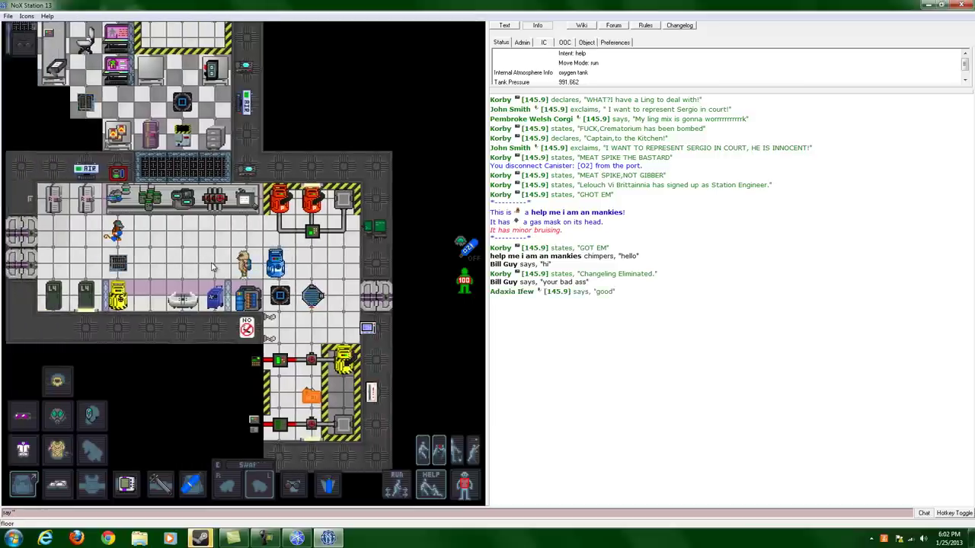
{"action": "key", "text": "Left"}
{"action": "key", "text": "Left"}
{"action": "key", "text": "Left"}
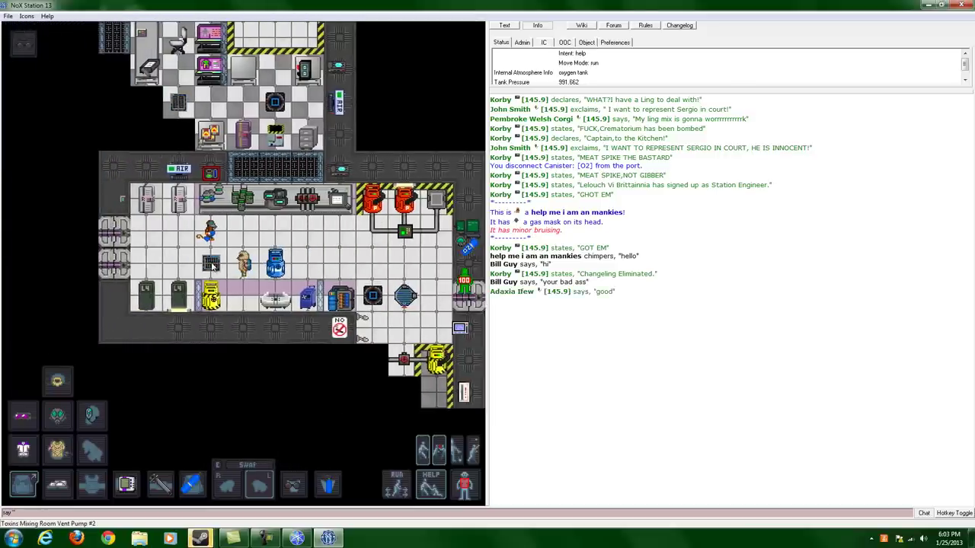
{"action": "key", "text": "Left"}
{"action": "key", "text": "Left"}
{"action": "key", "text": "Left"}
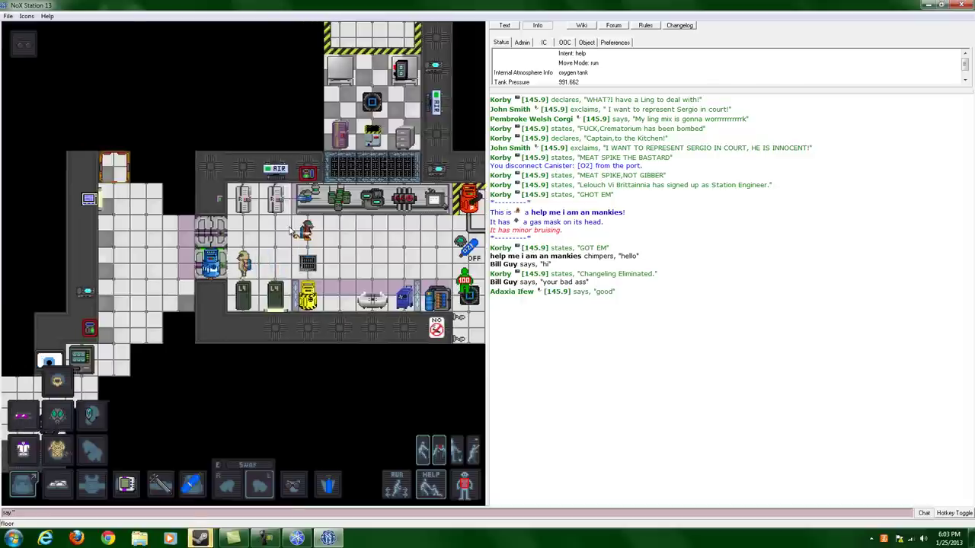
{"action": "key", "text": "Left"}
{"action": "key", "text": "Left"}
{"action": "key", "text": "Left"}
{"action": "key", "text": "Down"}
{"action": "key", "text": "Down"}
{"action": "key", "text": "Down"}
{"action": "key", "text": "Down"}
{"action": "key", "text": "Down"}
{"action": "key", "text": "Left"}
{"action": "key", "text": "Left"}
{"action": "key", "text": "Left"}
{"action": "key", "text": "Left"}
{"action": "key", "text": "Left"}
{"action": "key", "text": "Left"}
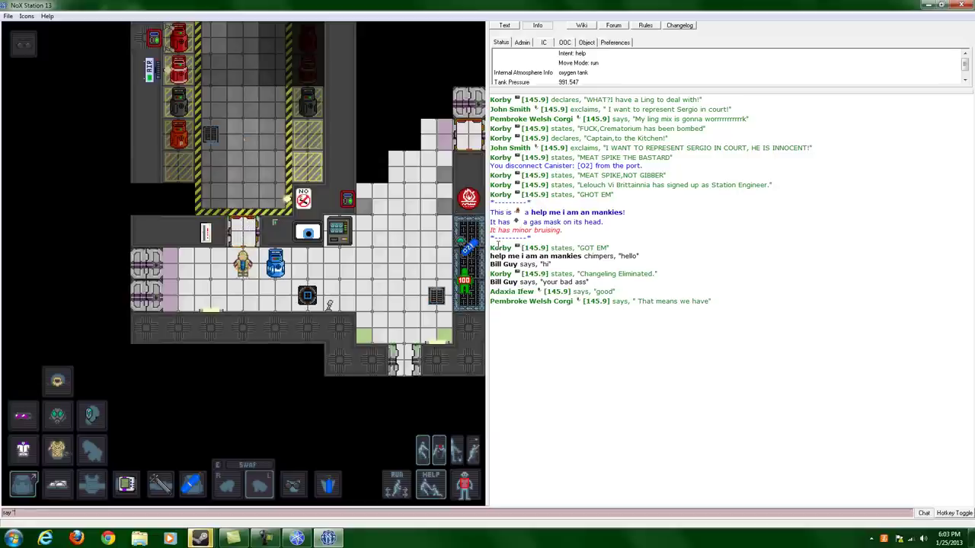
{"action": "key", "text": "Up"}
{"action": "key", "text": "Up"}
{"action": "key", "text": "Up"}
{"action": "key", "text": "Up"}
{"action": "key", "text": "Up"}
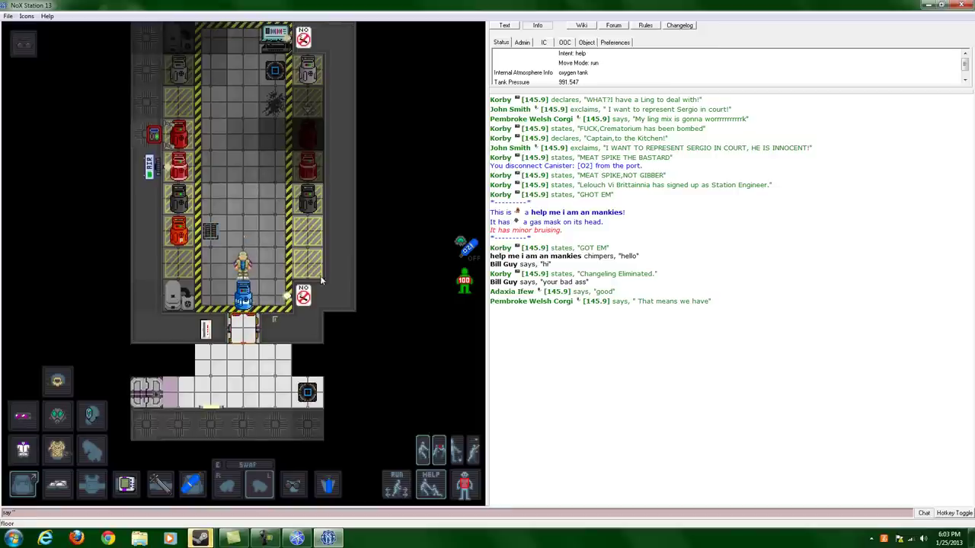
Push the canister into its spot, then leave storage and walk east along the corridor.
{"action": "key", "text": "Left"}
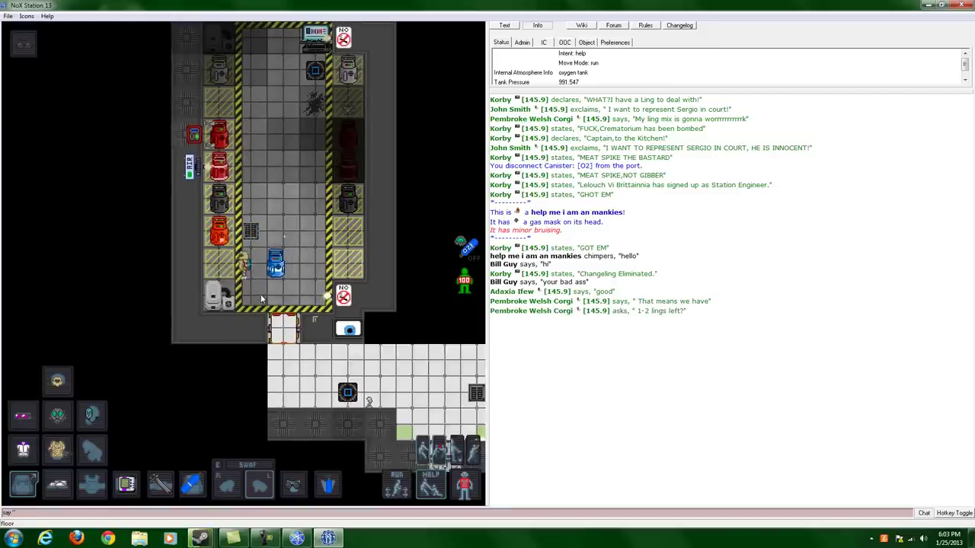
{"action": "key", "text": "Right"}
{"action": "key", "text": "Right"}
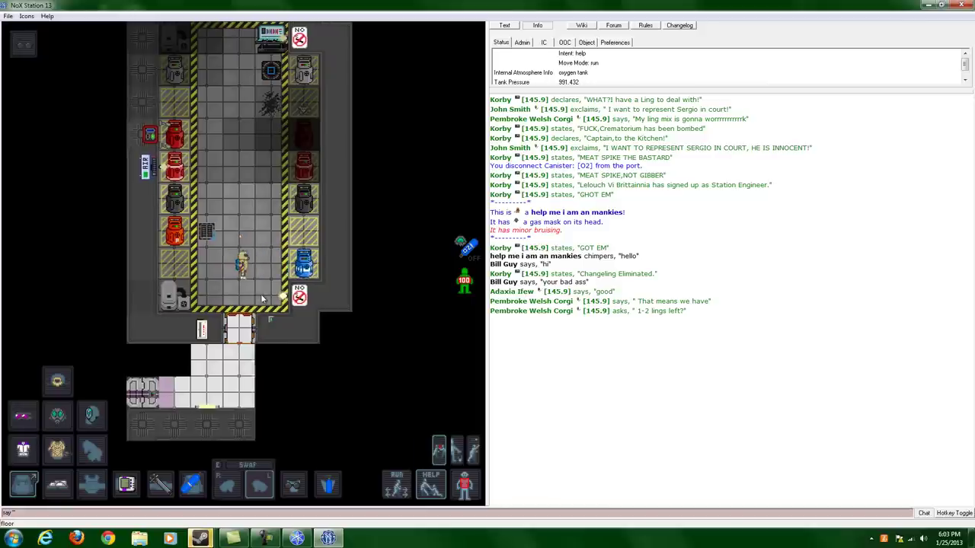
{"action": "key", "text": "Right"}
{"action": "key", "text": "Left"}
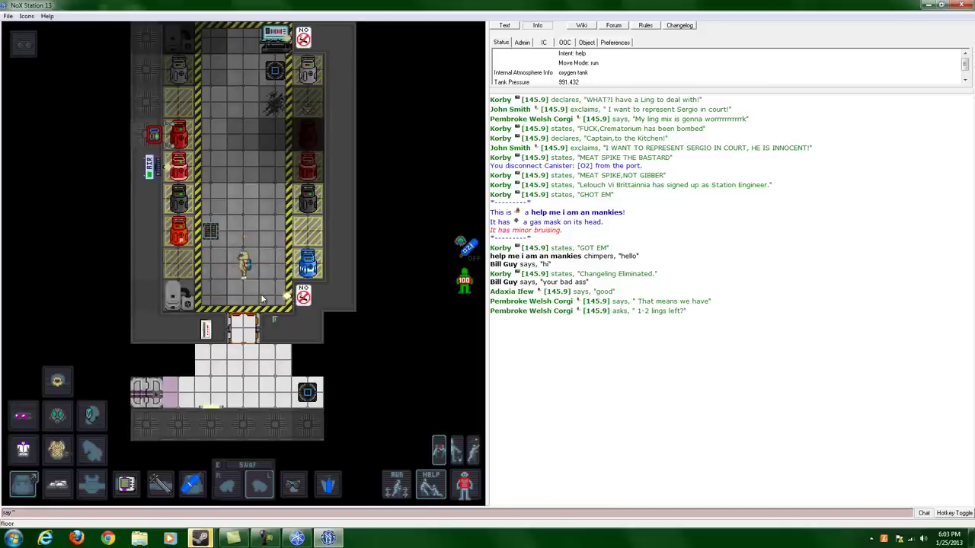
{"action": "key", "text": "Down"}
{"action": "key", "text": "Down"}
{"action": "key", "text": "Down"}
{"action": "key", "text": "Down"}
{"action": "key", "text": "Down"}
{"action": "key", "text": "Right"}
{"action": "key", "text": "Right"}
{"action": "key", "text": "Right"}
{"action": "key", "text": "Right"}
{"action": "key", "text": "Right"}
{"action": "key", "text": "Right"}
{"action": "key", "text": "Right"}
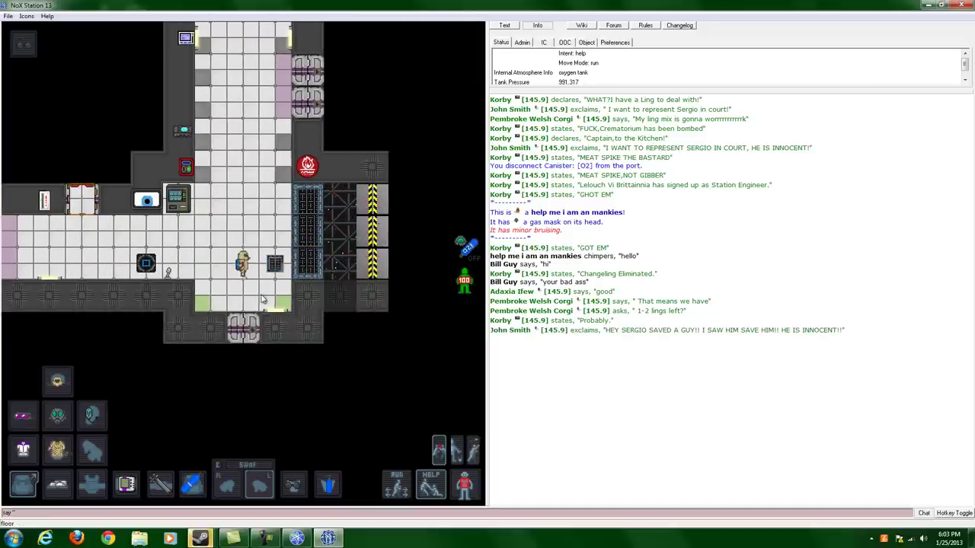
Walk south into the airlock room and close the north airlock door.
{"action": "key", "text": "Down"}
{"action": "key", "text": "Down"}
{"action": "key", "text": "Down"}
{"action": "key", "text": "Down"}
{"action": "key", "text": "Down"}
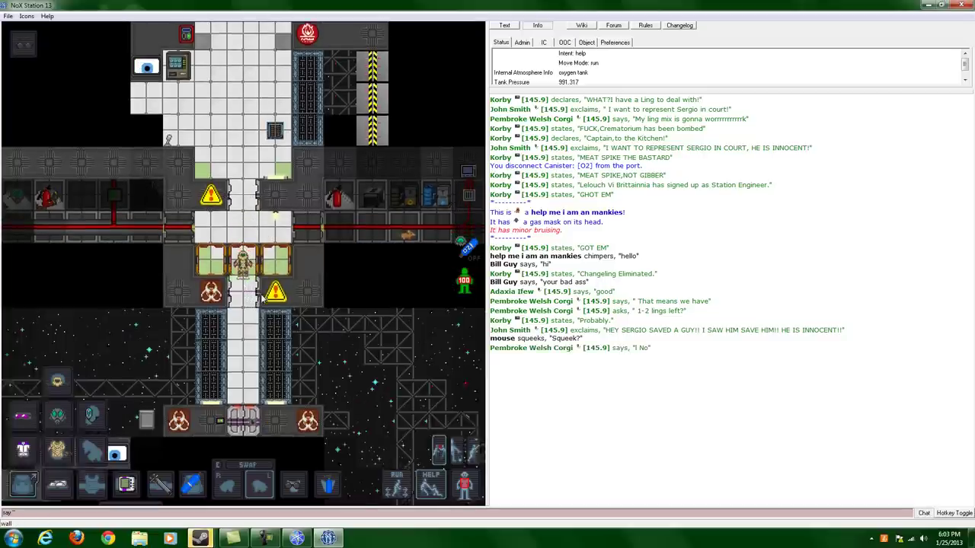
{"action": "key", "text": "Down"}
{"action": "key", "text": "Down"}
{"action": "key", "text": "Down"}
{"action": "key", "text": "Down"}
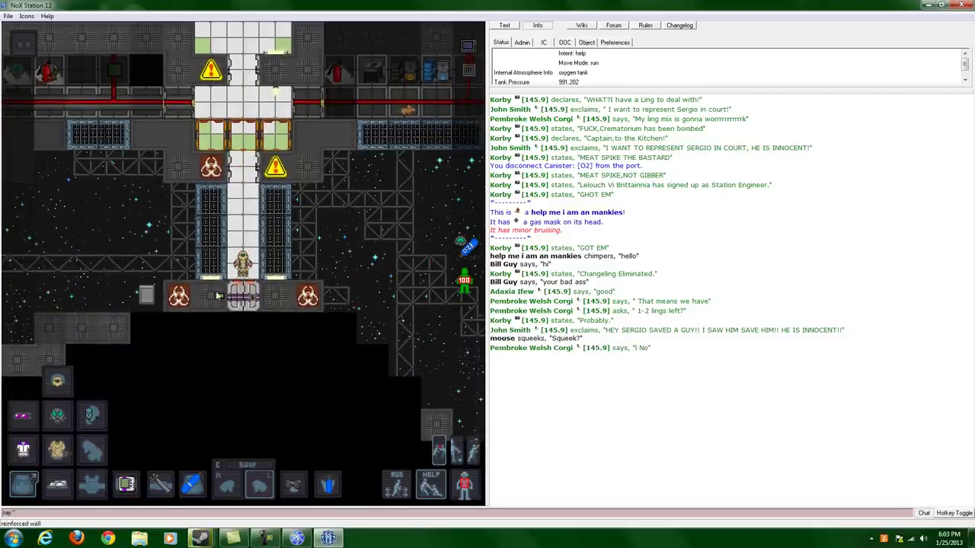
{"action": "key", "text": "Up"}
{"action": "key", "text": "Up"}
{"action": "key", "text": "Up"}
{"action": "key", "text": "Up"}
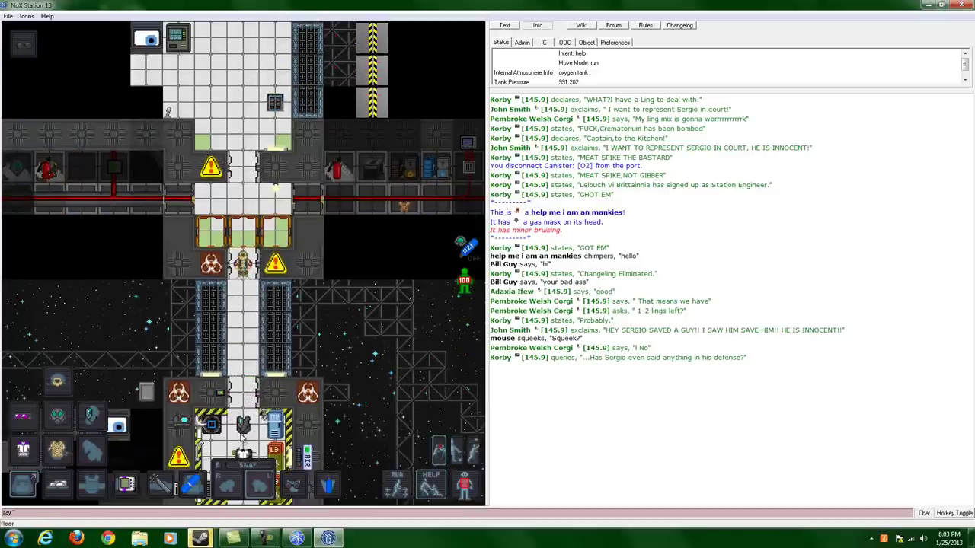
{"action": "key", "text": "Down"}
{"action": "key", "text": "Down"}
{"action": "key", "text": "Down"}
{"action": "key", "text": "Down"}
{"action": "key", "text": "Down"}
{"action": "key", "text": "Down"}
{"action": "key", "text": "Down"}
{"action": "key", "text": "Down"}
{"action": "key", "text": "Down"}
{"action": "key", "text": "Down"}
{"action": "key", "text": "Down"}
{"action": "key", "text": "Down"}
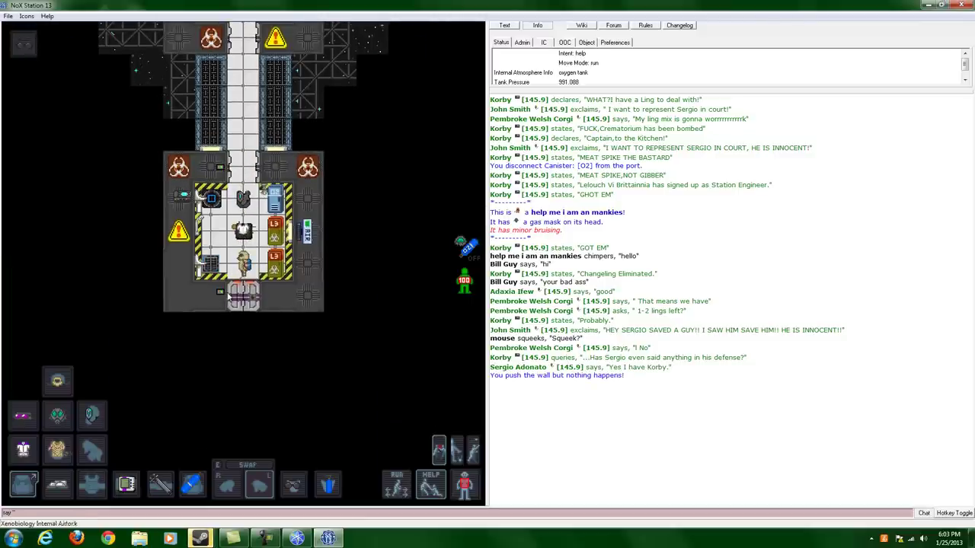
{"action": "left_click", "coordinate": [219, 291]}
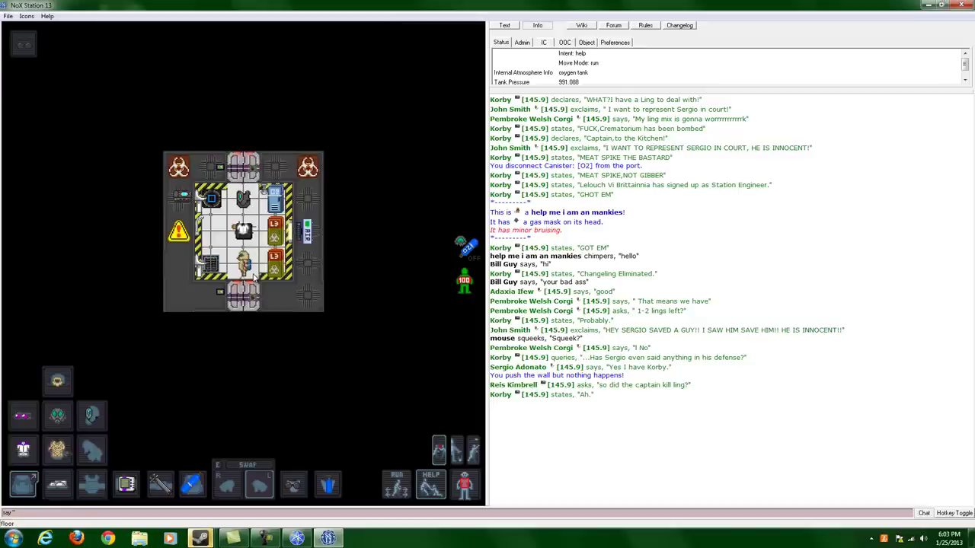
Walk into the corridor, examine Research Director Gryphon Yew, and return to the containment room.
{"action": "key", "text": "Down"}
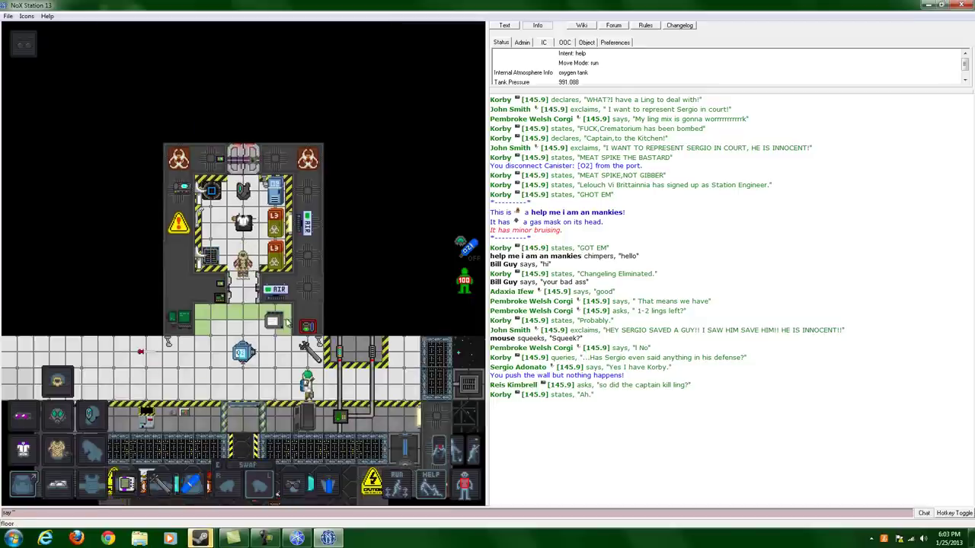
{"action": "key", "text": "Down"}
{"action": "key", "text": "Down"}
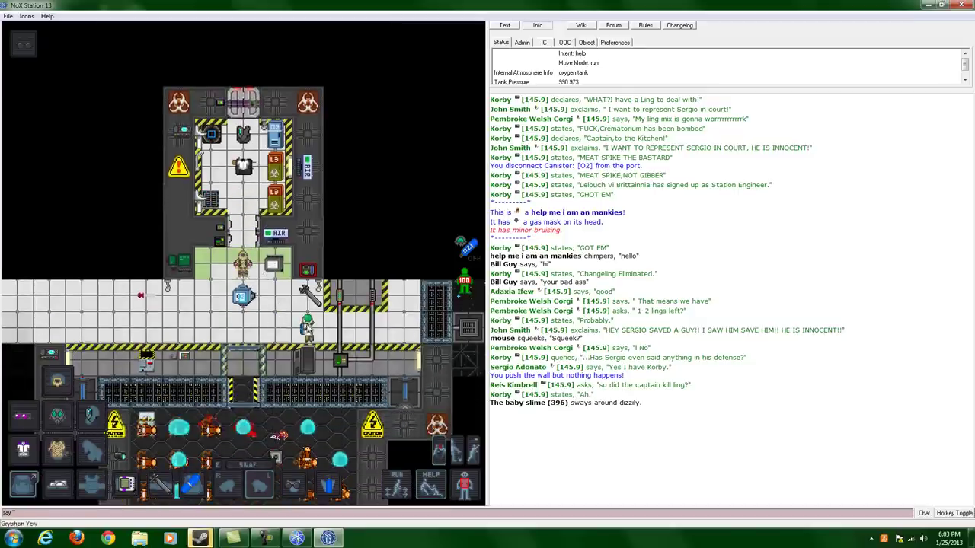
{"action": "left_click", "coordinate": [308, 334], "text": "shift"}
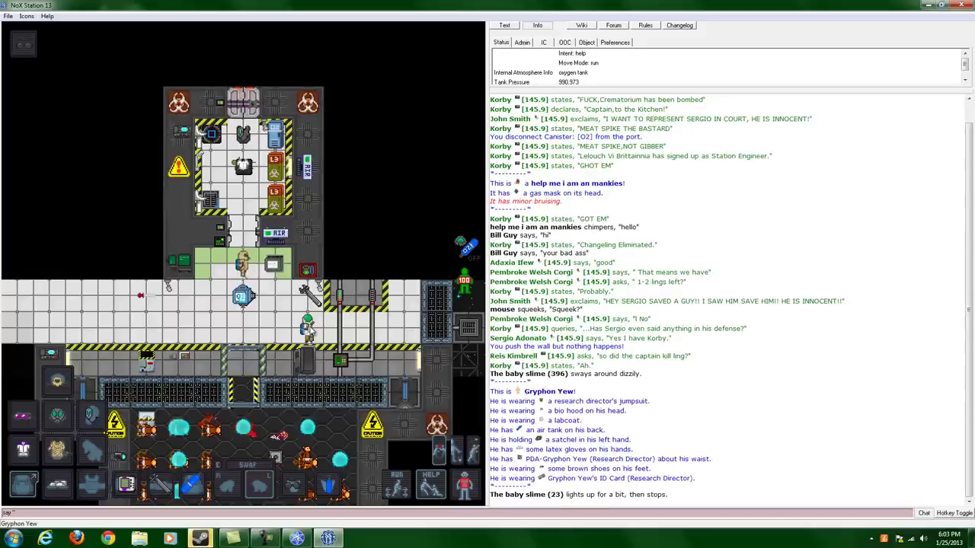
{"action": "key", "text": "Down"}
{"action": "key", "text": "Down"}
{"action": "key", "text": "Left"}
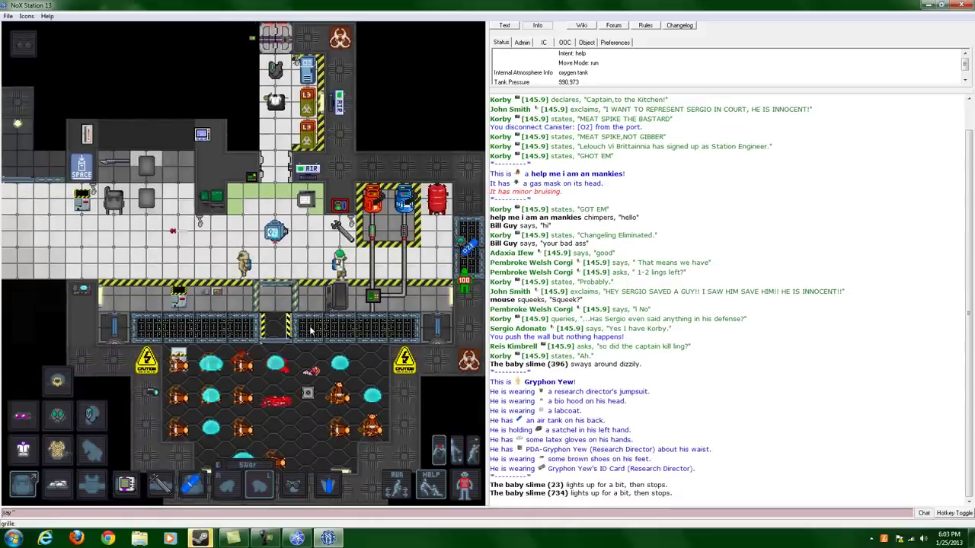
{"action": "key", "text": "Up"}
{"action": "key", "text": "Right"}
{"action": "key", "text": "Up"}
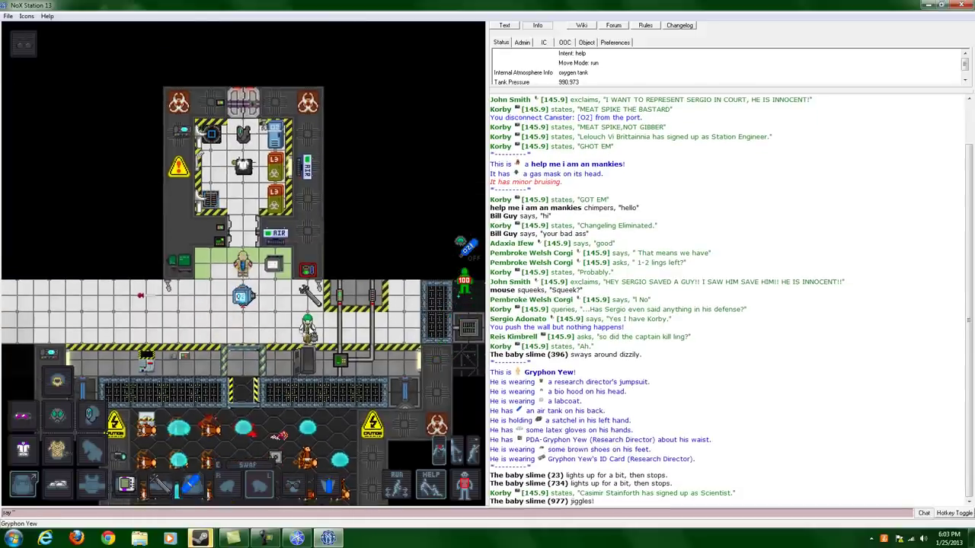
{"action": "key", "text": "Up"}
{"action": "key", "text": "Up"}
{"action": "key", "text": "Up"}
{"action": "key", "text": "Up"}
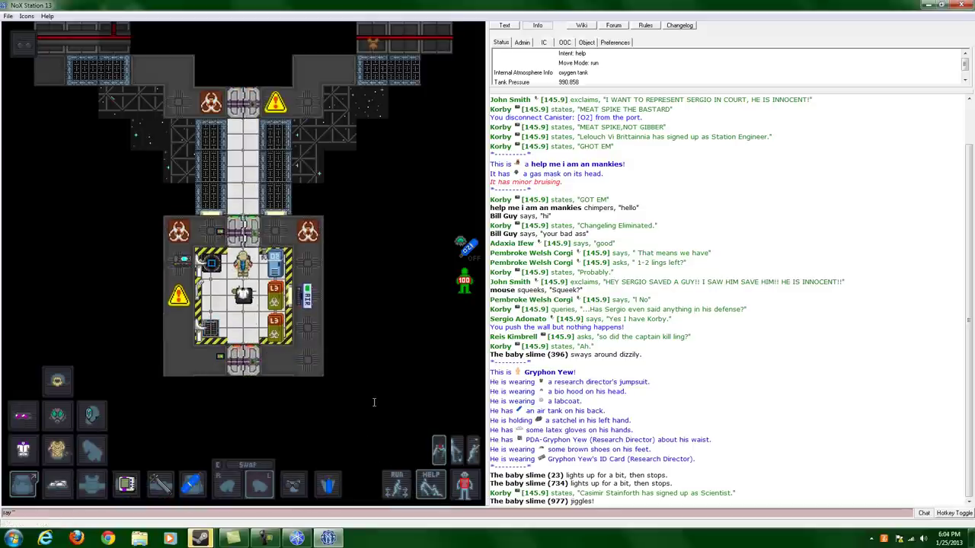
Walk north through the containment room and up the long hallway.
{"action": "key", "text": "Up"}
{"action": "key", "text": "Up"}
{"action": "key", "text": "Up"}
{"action": "left_click", "coordinate": [266, 538]}
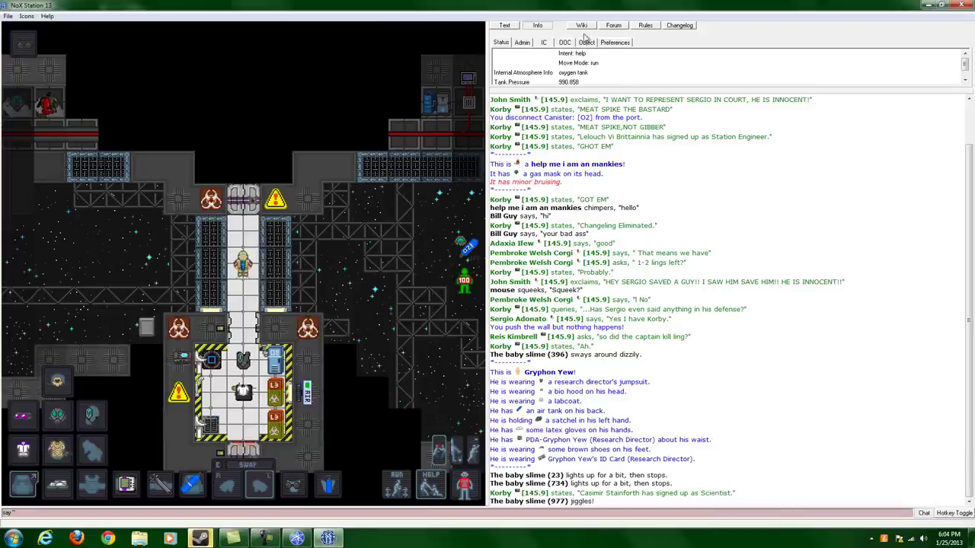
{"action": "key", "text": "Up"}
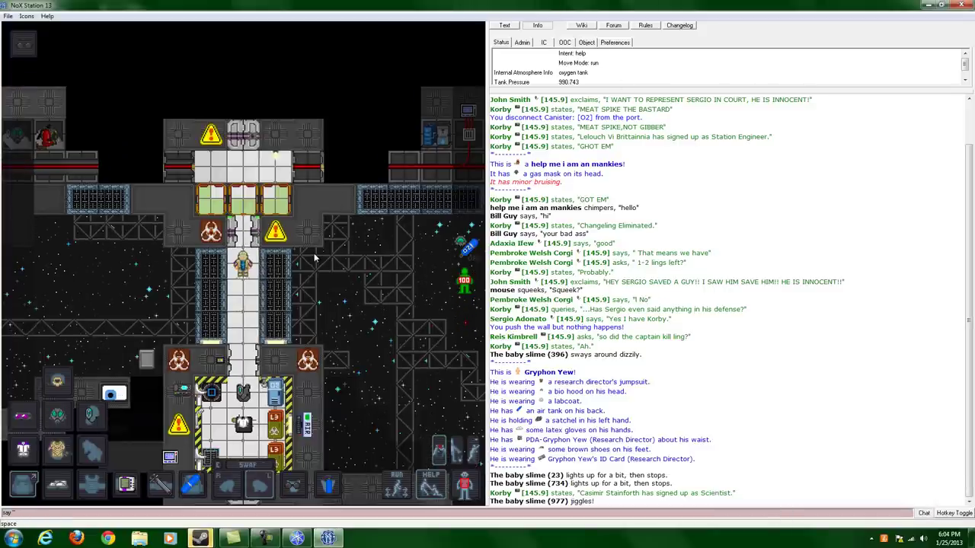
{"action": "key", "text": "Up"}
{"action": "key", "text": "Up"}
{"action": "key", "text": "Up"}
{"action": "key", "text": "Up"}
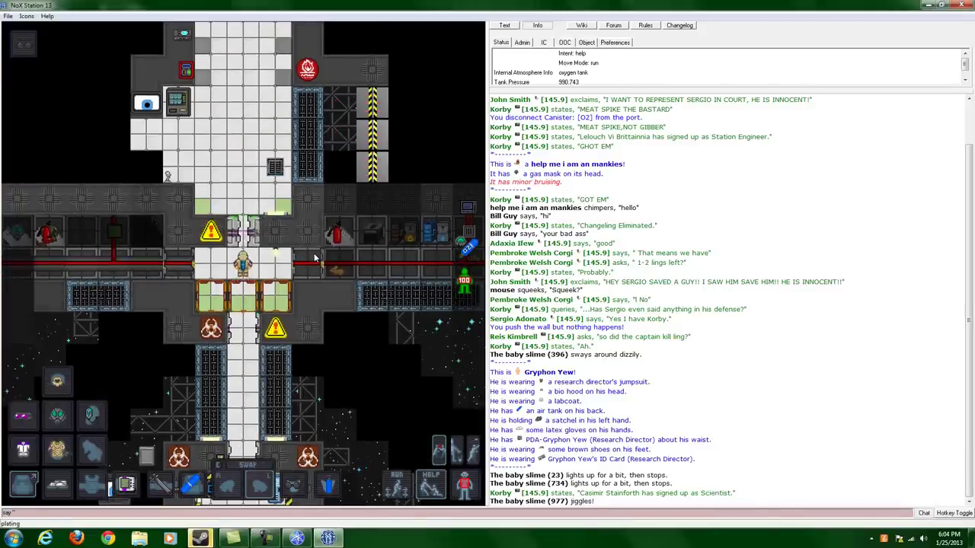
{"action": "key", "text": "Up"}
{"action": "key", "text": "Up"}
{"action": "key", "text": "Up"}
{"action": "key", "text": "Up"}
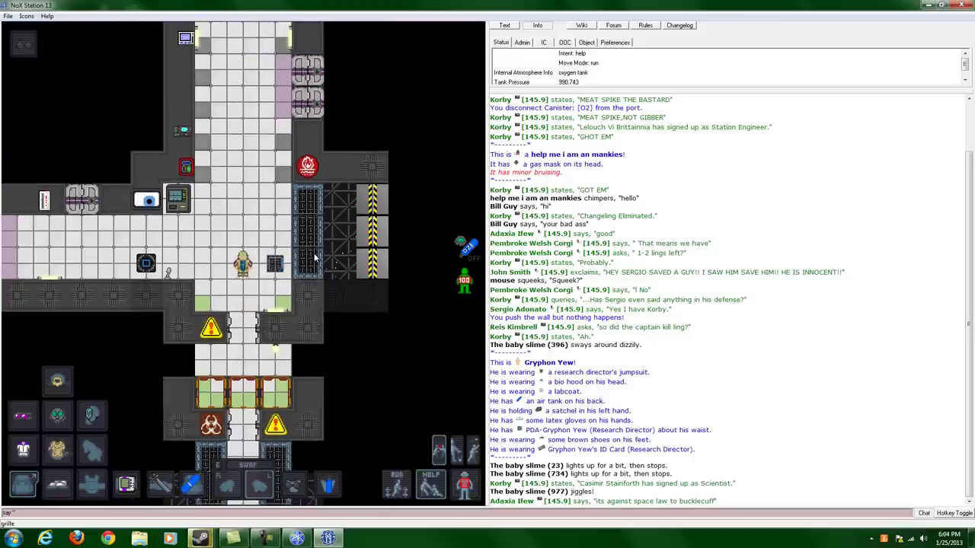
{"action": "key", "text": "Up"}
{"action": "key", "text": "Up"}
{"action": "key", "text": "Up"}
{"action": "key", "text": "Up"}
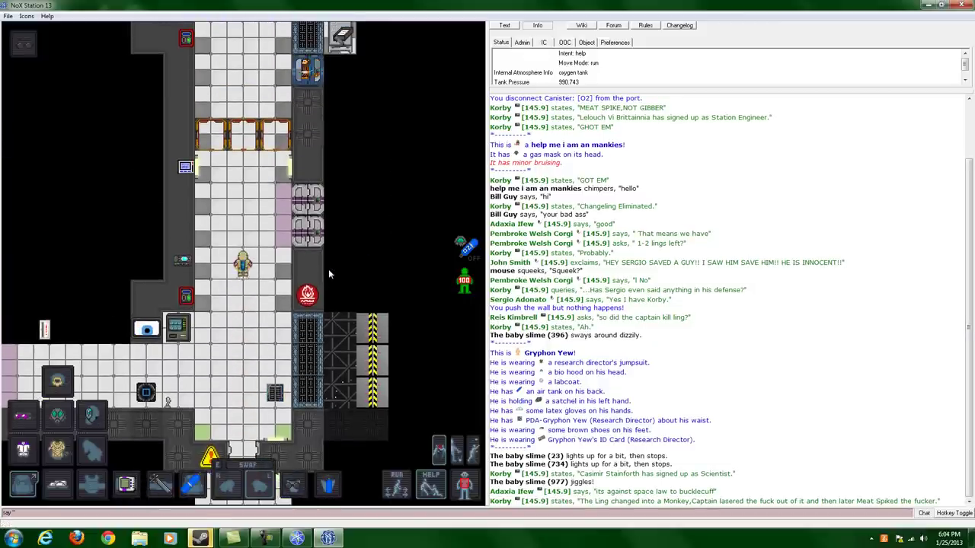
{"action": "key", "text": "Up"}
Cross Toxins Research into the mixing room, stopping beside the yellow canister.
{"action": "key", "text": "Left"}
{"action": "key", "text": "Up"}
{"action": "key", "text": "Up"}
{"action": "key", "text": "Up"}
{"action": "key", "text": "Up"}
{"action": "key", "text": "Down"}
{"action": "key", "text": "Right"}
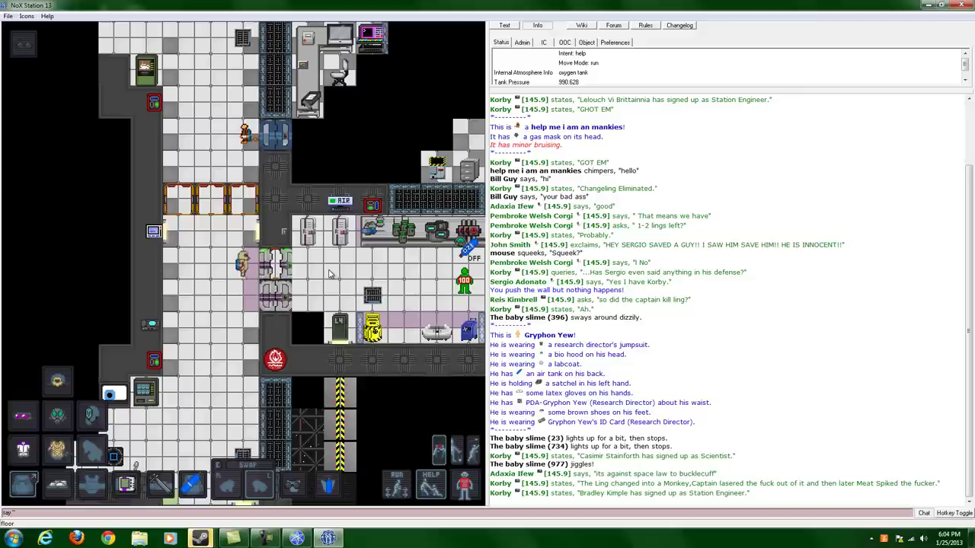
{"action": "key", "text": "Right"}
{"action": "key", "text": "Right"}
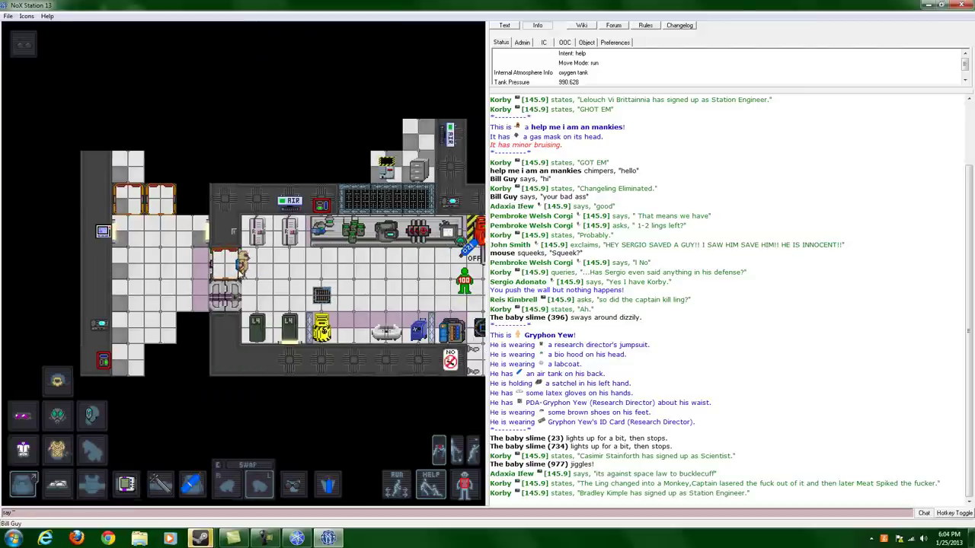
{"action": "key", "text": "Right"}
{"action": "key", "text": "Right"}
{"action": "key", "text": "Right"}
{"action": "key", "text": "Right"}
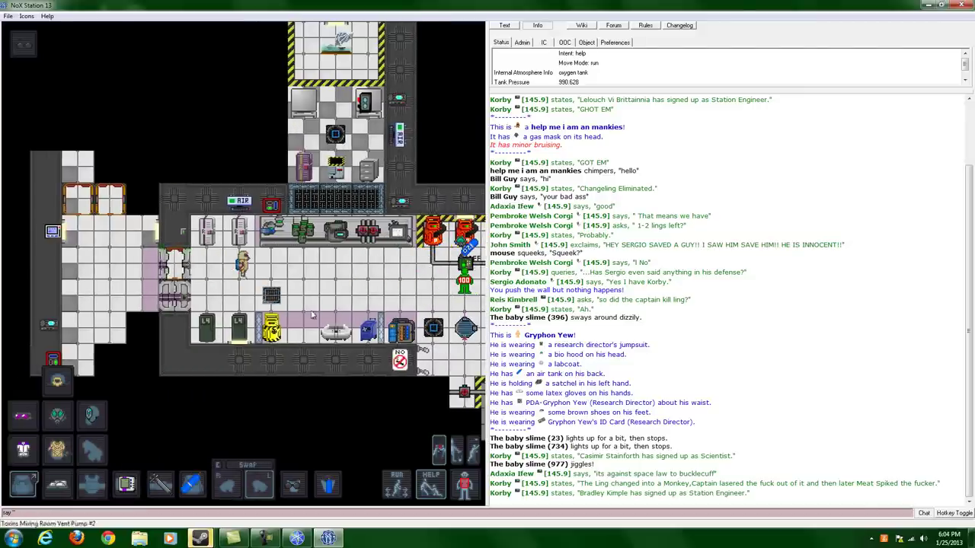
{"action": "key", "text": "Right"}
{"action": "key", "text": "Right"}
{"action": "key", "text": "Right"}
{"action": "key", "text": "Right"}
{"action": "key", "text": "Right"}
{"action": "key", "text": "Right"}
{"action": "key", "text": "Right"}
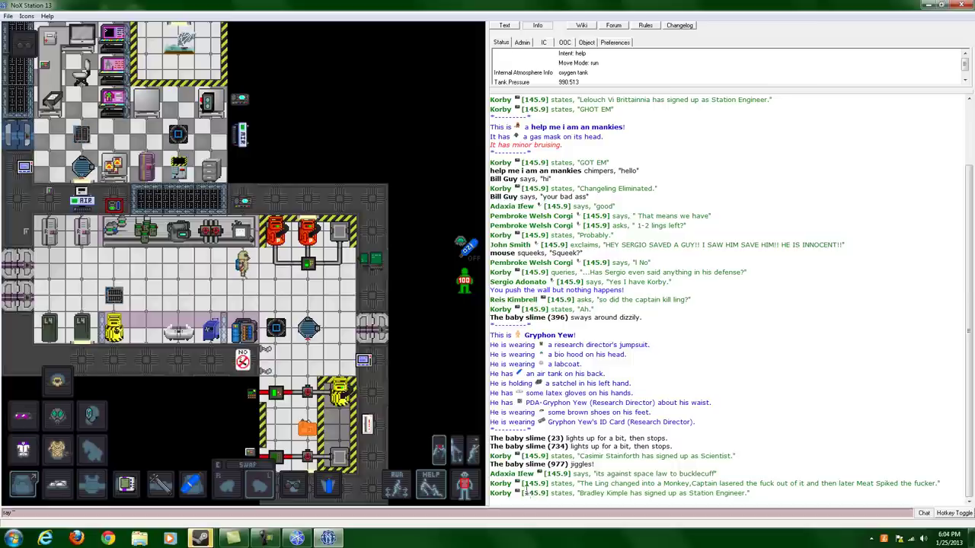
{"action": "key", "text": "Down"}
{"action": "key", "text": "Down"}
{"action": "key", "text": "Right"}
{"action": "key", "text": "Down"}
{"action": "key", "text": "Down"}
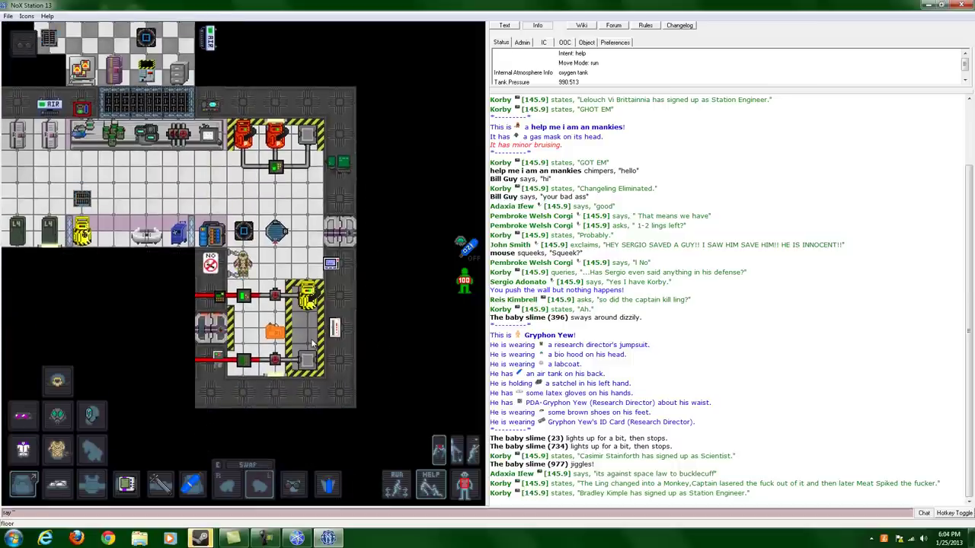
{"action": "key", "text": "Down"}
{"action": "key", "text": "Down"}
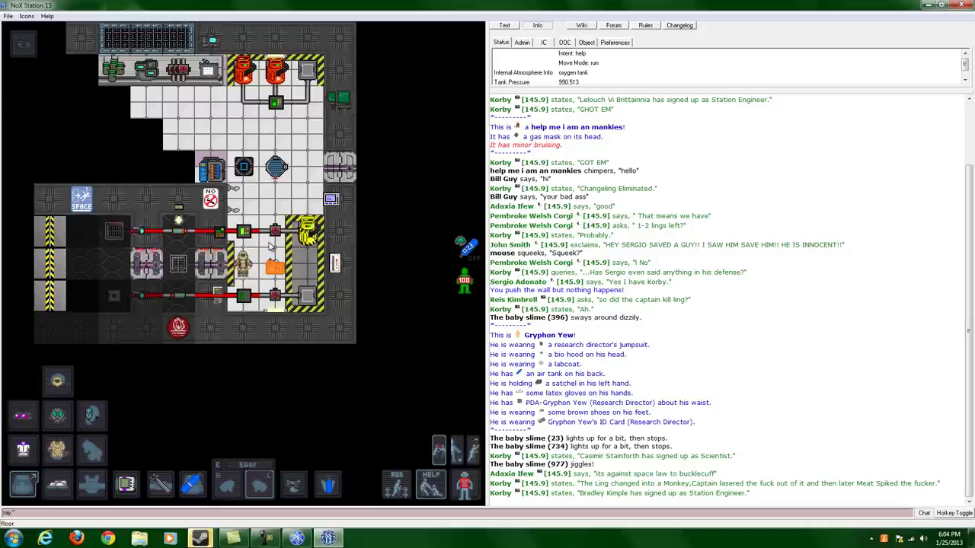
{"action": "key", "text": "Right"}
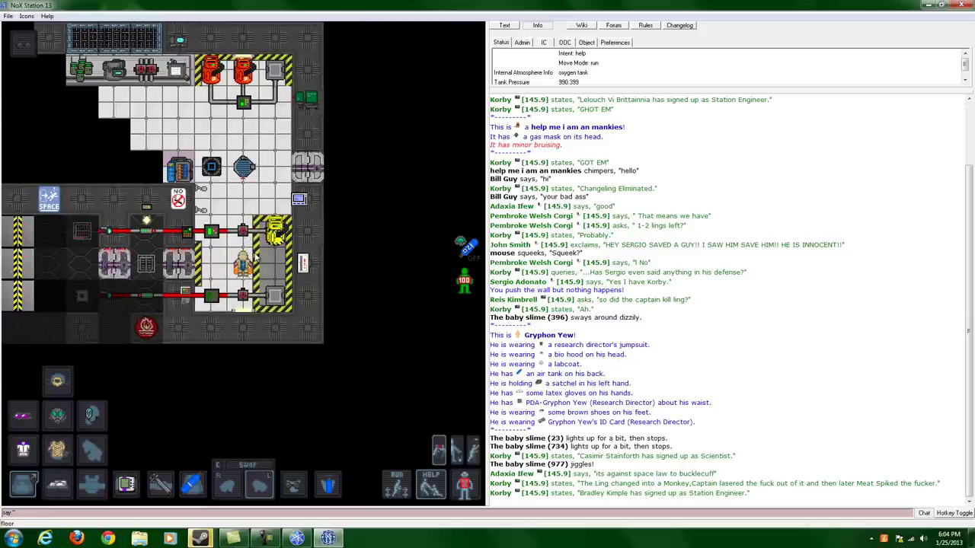
Check the yellow canister's controls and make sure its release valve is closed.
{"action": "left_click", "coordinate": [277, 241]}
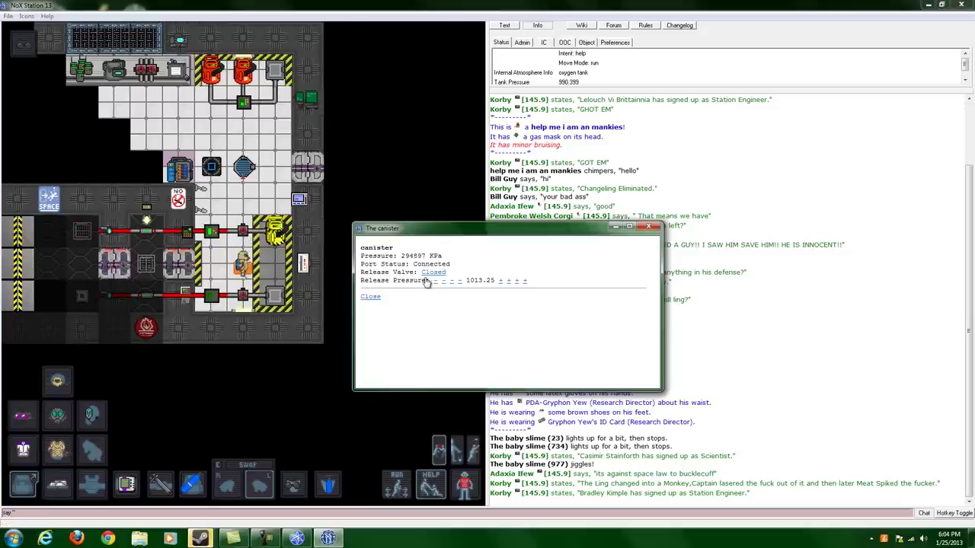
{"action": "left_click", "coordinate": [649, 228]}
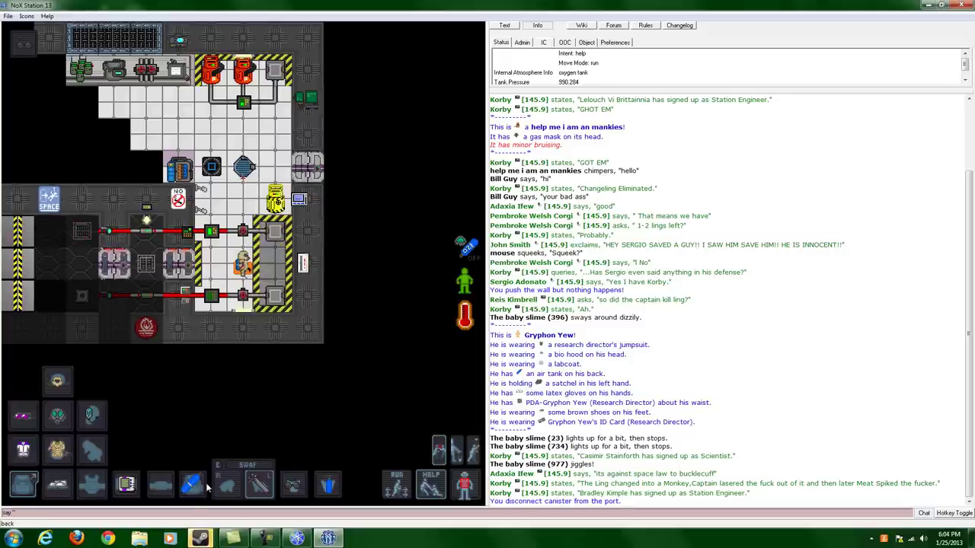
{"action": "key", "text": "Up"}
{"action": "key", "text": "Up"}
{"action": "key", "text": "Up"}
{"action": "key", "text": "Up"}
{"action": "key", "text": "Up"}
{"action": "left_click", "coordinate": [278, 300]}
{"action": "left_click", "coordinate": [433, 281]}
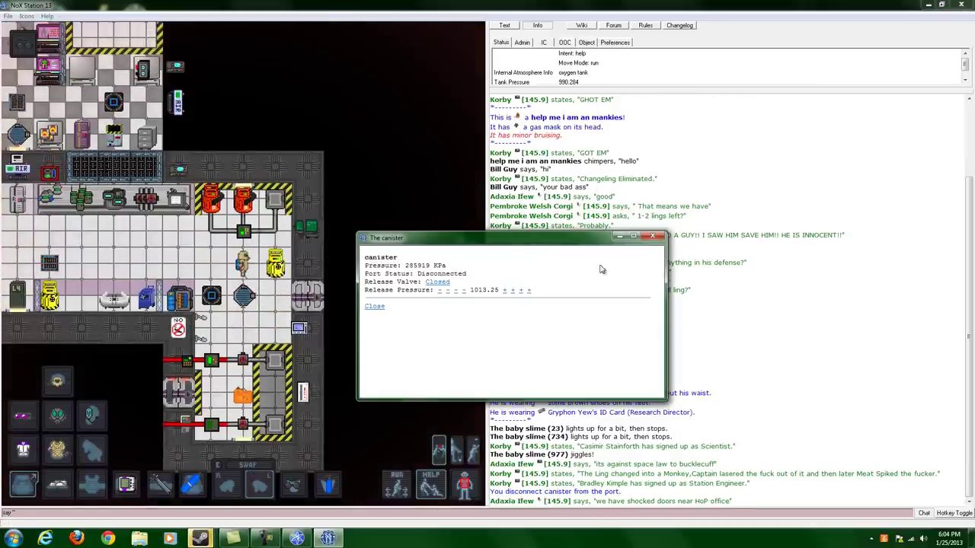
{"action": "left_click", "coordinate": [656, 237]}
Haul the yellow canister west across the lab, then check yourself for injuries.
{"action": "key", "text": "Left"}
{"action": "key", "text": "Left"}
{"action": "key", "text": "Left"}
{"action": "key", "text": "Left"}
{"action": "key", "text": "Up"}
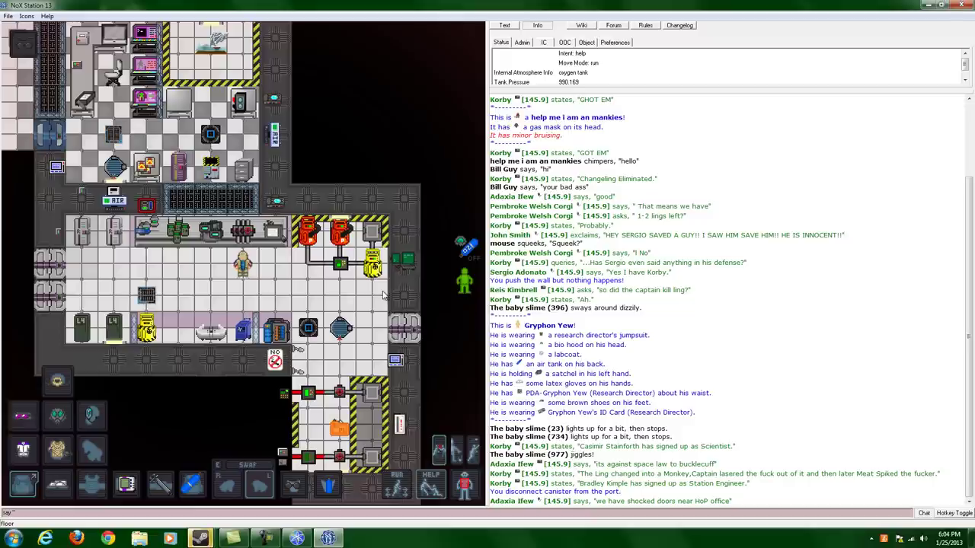
{"action": "key", "text": "Down"}
{"action": "key", "text": "Right"}
{"action": "key", "text": "Right"}
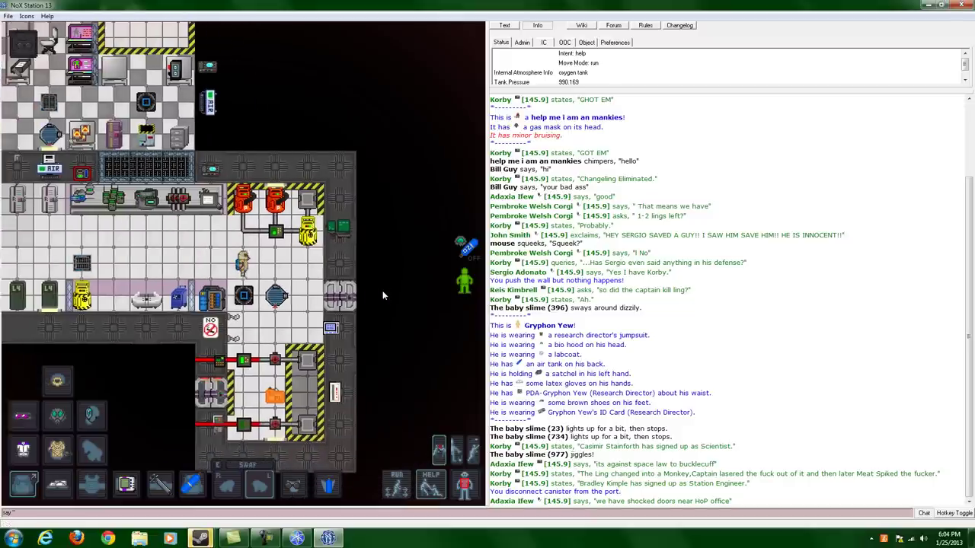
{"action": "key", "text": "Down"}
{"action": "key", "text": "Down"}
{"action": "key", "text": "Down"}
{"action": "key", "text": "Right"}
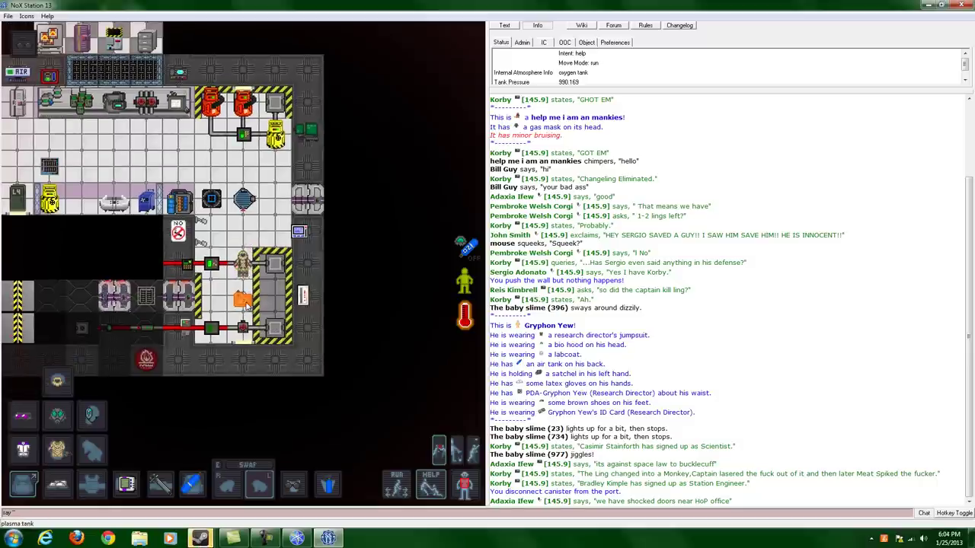
{"action": "key", "text": "Up"}
{"action": "key", "text": "Up"}
{"action": "key", "text": "Up"}
{"action": "key", "text": "Up"}
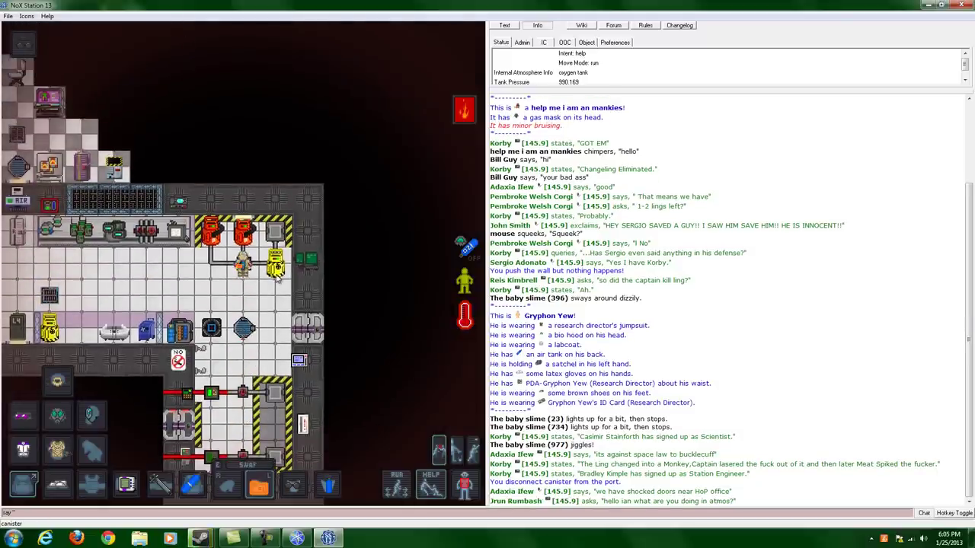
{"action": "key", "text": "Left"}
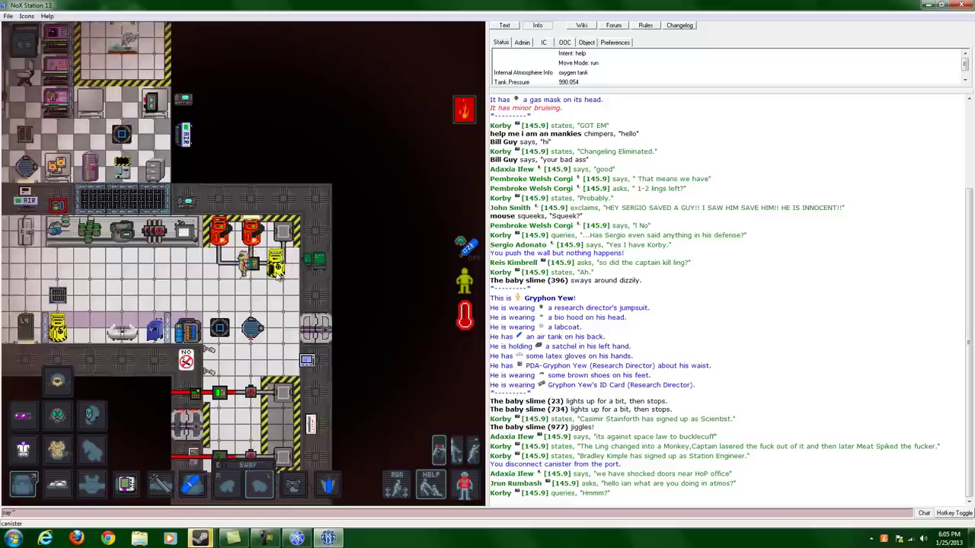
{"action": "key", "text": "Left"}
{"action": "key", "text": "Left"}
{"action": "key", "text": "Left"}
{"action": "key", "text": "Left"}
{"action": "key", "text": "Left"}
{"action": "key", "text": "Left"}
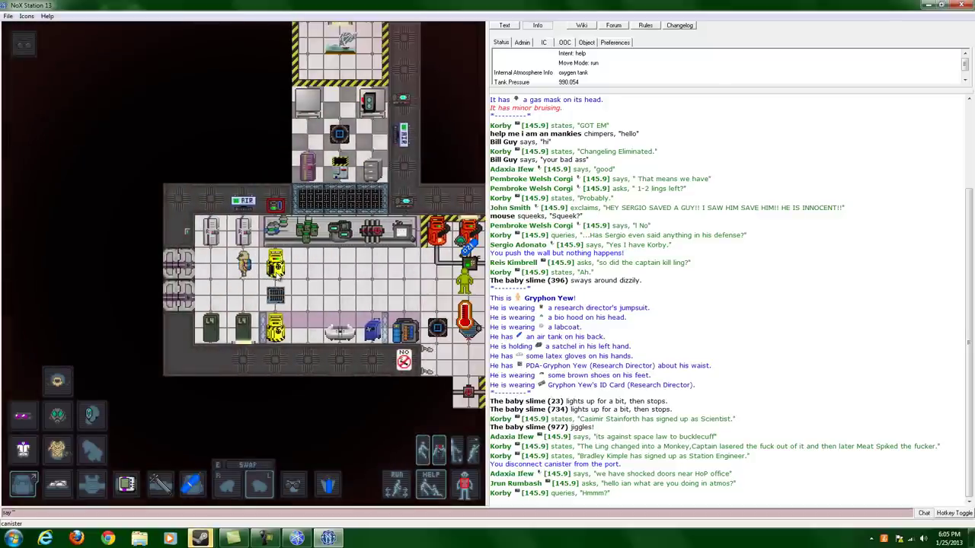
{"action": "left_click", "coordinate": [245, 264]}
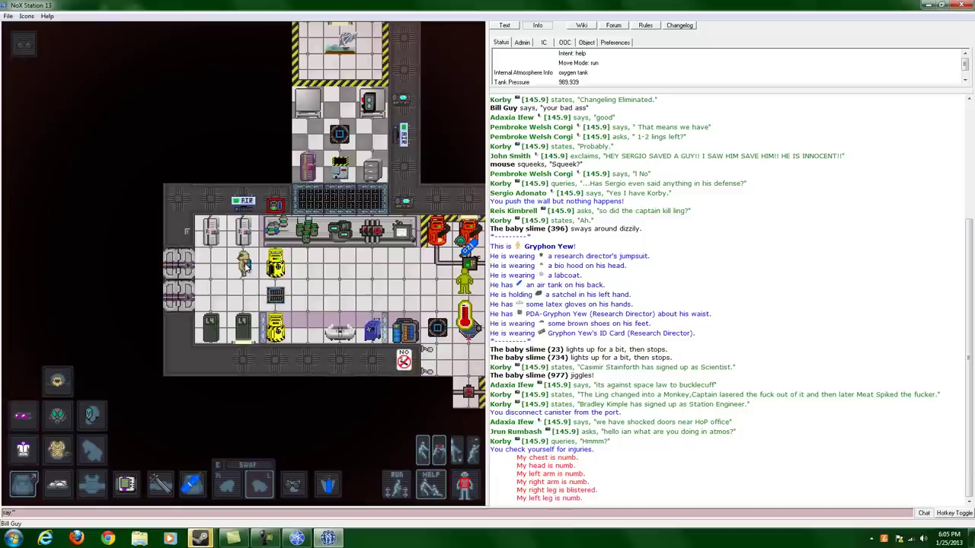
Fill the inserted tank to about 1010 kPa from the yellow canister, then examine another Scientist.
{"action": "left_click", "coordinate": [275, 264]}
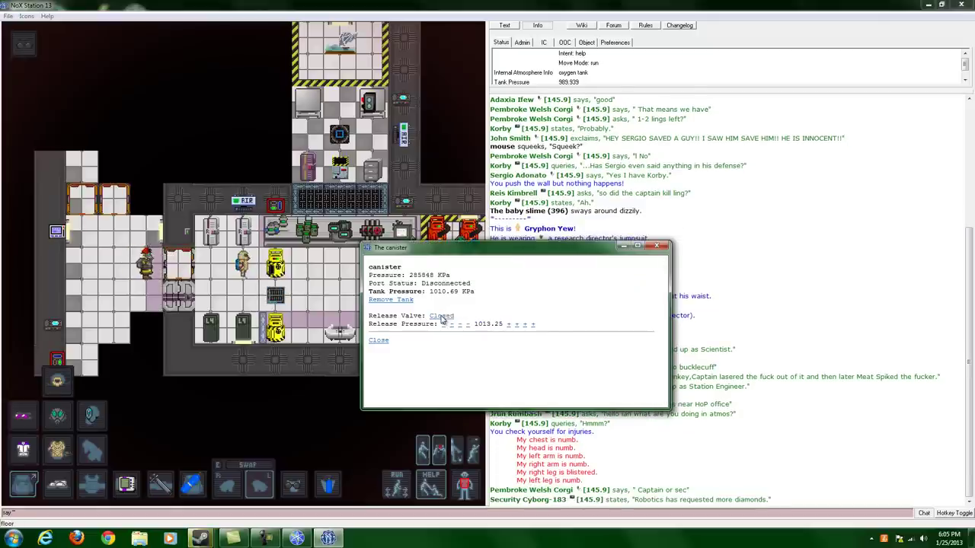
{"action": "left_click", "coordinate": [187, 266], "text": "shift"}
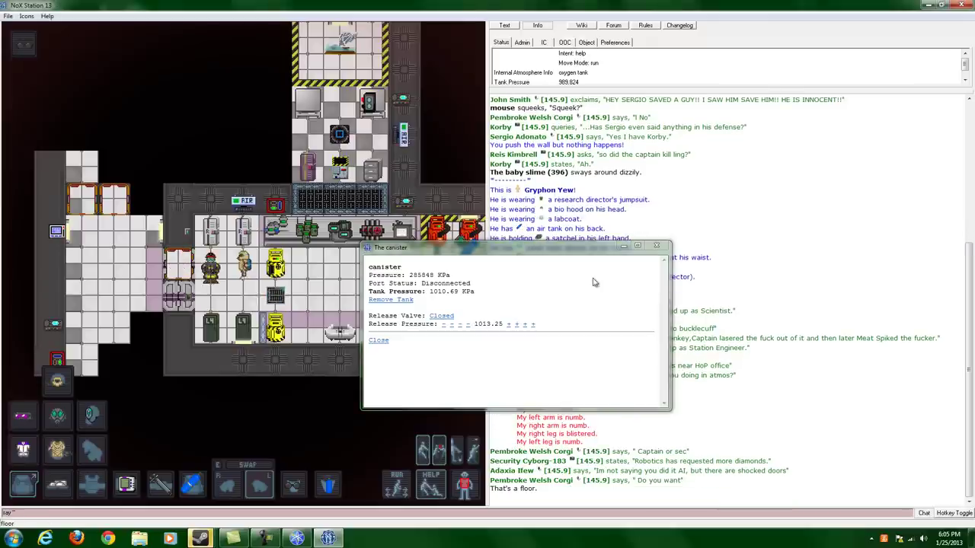
{"action": "left_click", "coordinate": [653, 250]}
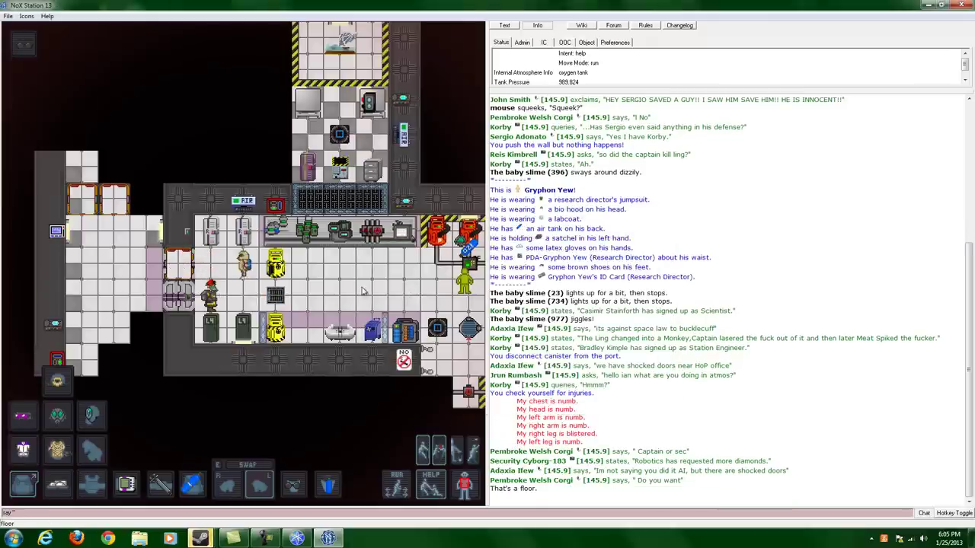
{"action": "left_click", "coordinate": [308, 299], "text": "shift"}
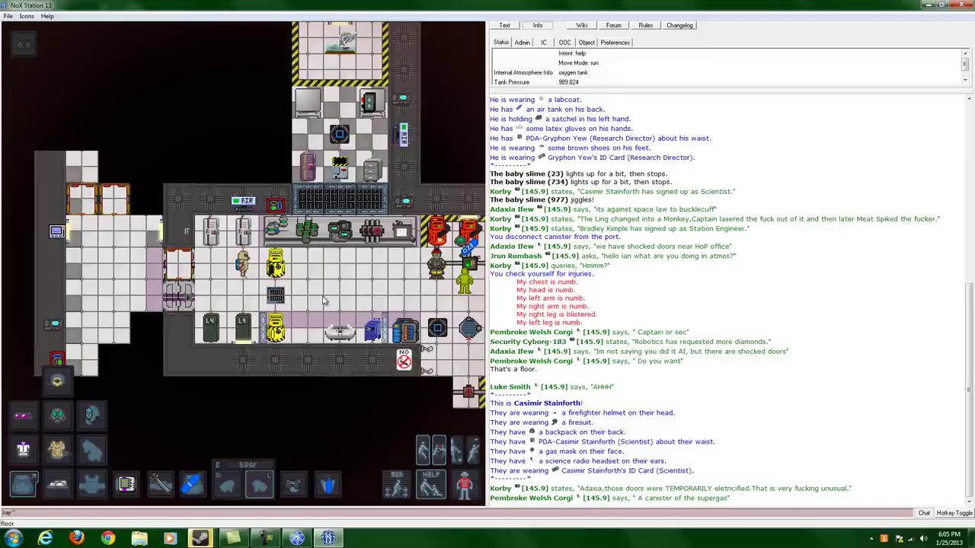
Walk the scientist right across the toxins room, past the canisters.
{"action": "key", "text": "Down"}
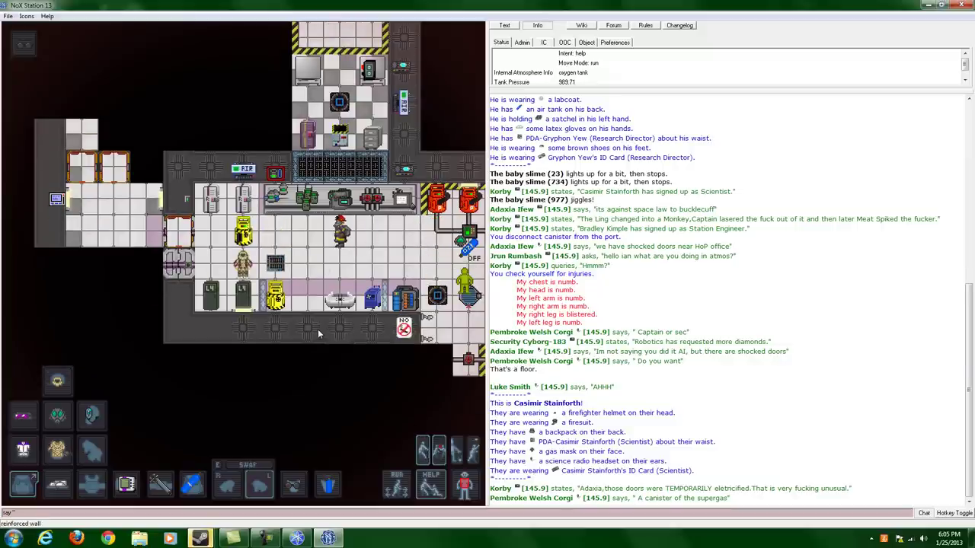
{"action": "key", "text": "Up"}
{"action": "key", "text": "Left"}
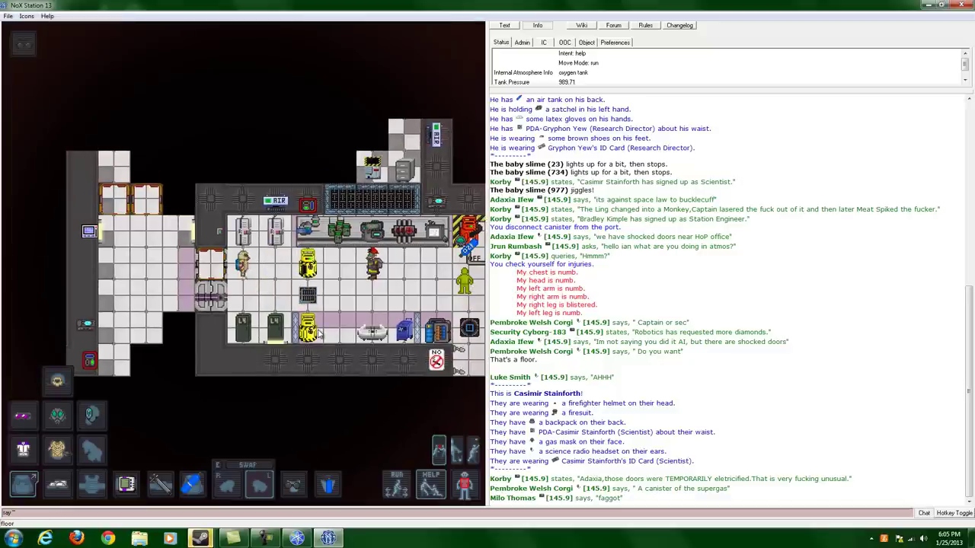
{"action": "key", "text": "Right"}
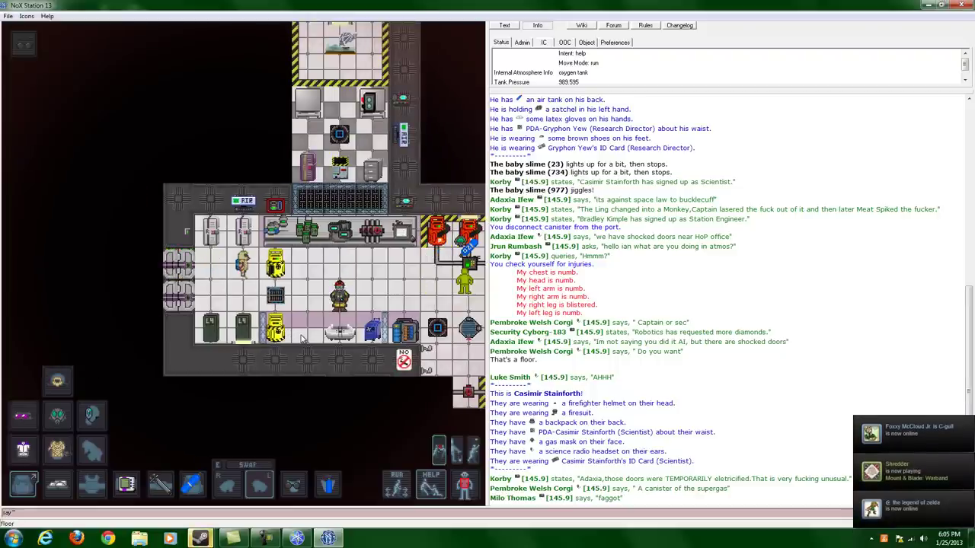
{"action": "key", "text": "Right"}
{"action": "key", "text": "Right"}
{"action": "key", "text": "Right"}
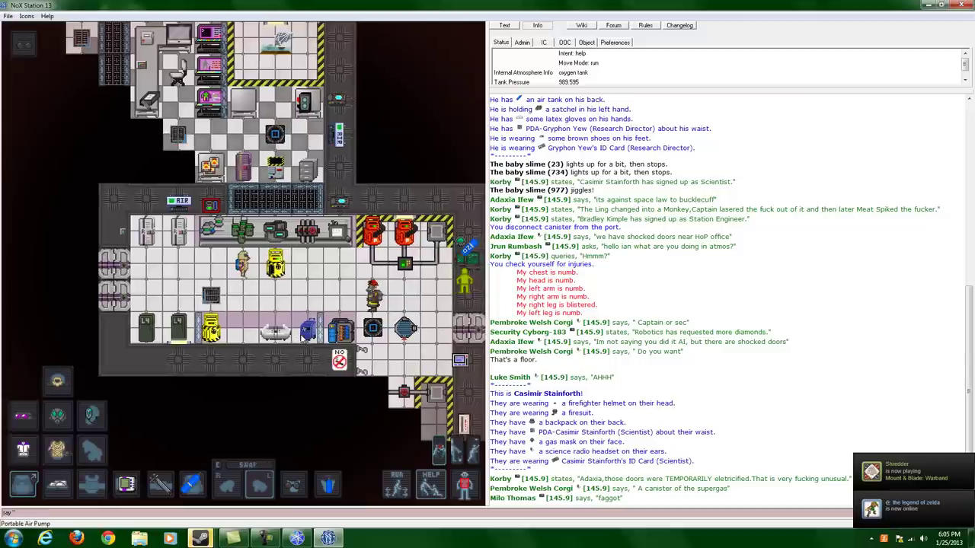
Walk back left and down out of the lab into the corridor.
{"action": "key", "text": "Right"}
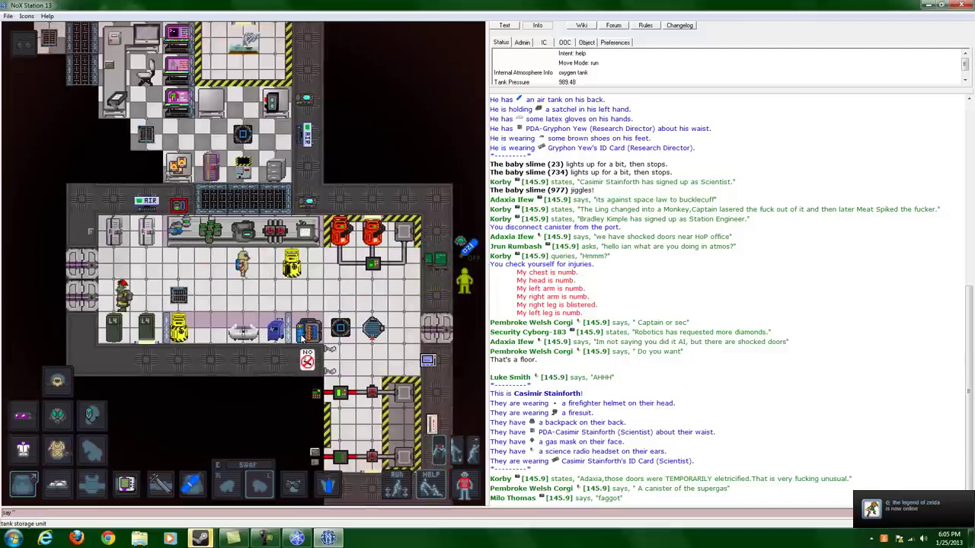
{"action": "key", "text": "Right"}
{"action": "key", "text": "Left"}
{"action": "key", "text": "Left"}
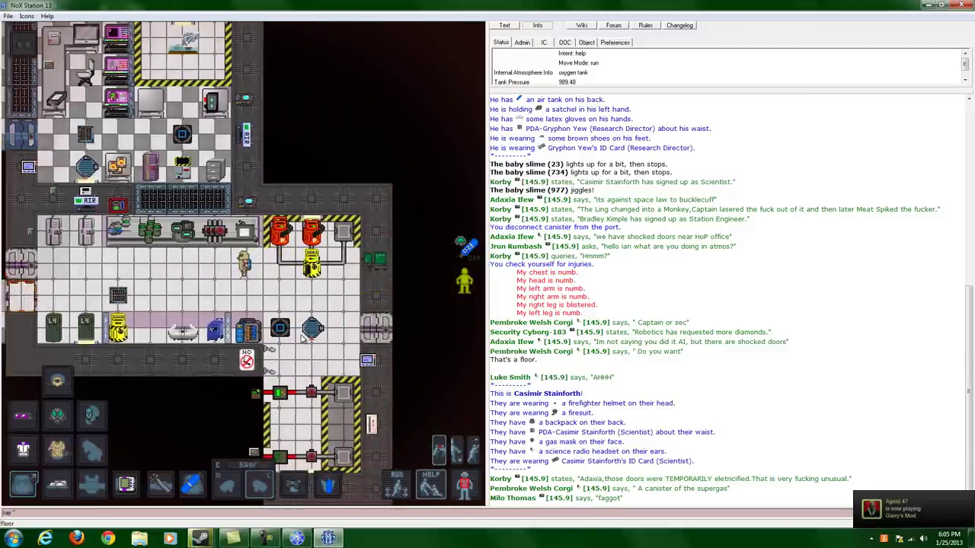
{"action": "key", "text": "Left"}
{"action": "key", "text": "Left"}
{"action": "key", "text": "Left"}
{"action": "key", "text": "Left"}
{"action": "key", "text": "Left"}
{"action": "key", "text": "Left"}
{"action": "key", "text": "Down"}
{"action": "key", "text": "Down"}
{"action": "key", "text": "Down"}
{"action": "key", "text": "Left"}
{"action": "key", "text": "Left"}
{"action": "key", "text": "Left"}
{"action": "key", "text": "Left"}
{"action": "key", "text": "Down"}
{"action": "key", "text": "Down"}
{"action": "key", "text": "Down"}
{"action": "key", "text": "Down"}
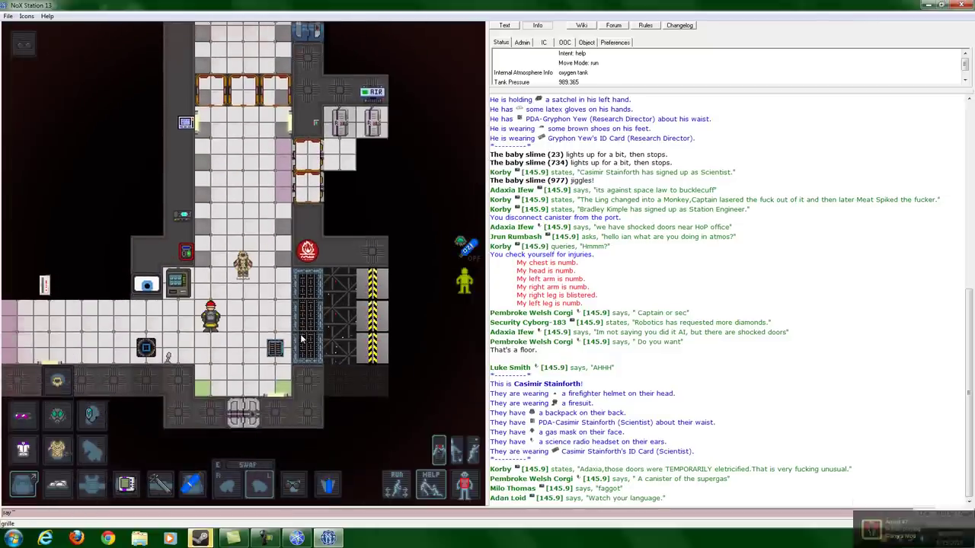
Walk along the corridor, into the small canister room and back out.
{"action": "key", "text": "Right"}
{"action": "key", "text": "Down"}
{"action": "key", "text": "Down"}
{"action": "key", "text": "Left"}
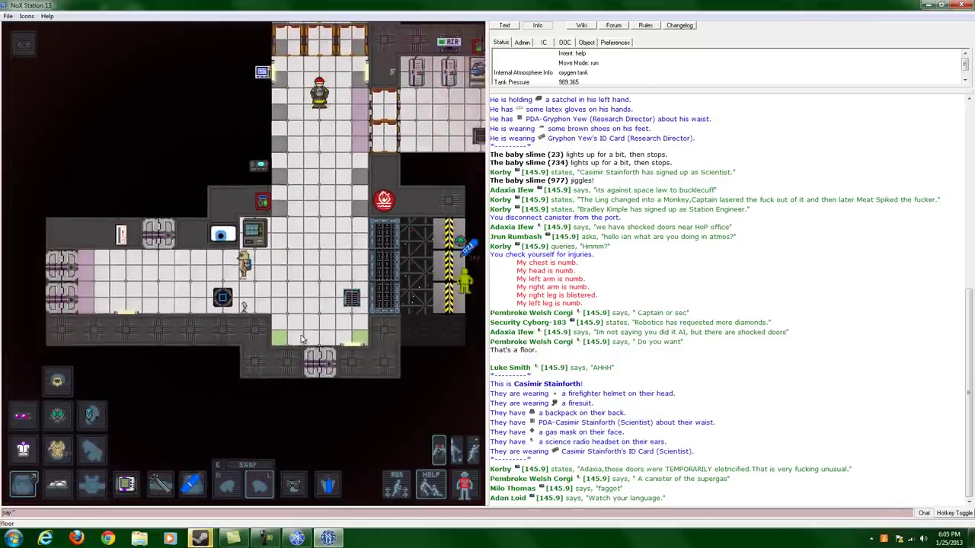
{"action": "key", "text": "Left"}
{"action": "key", "text": "Left"}
{"action": "key", "text": "Left"}
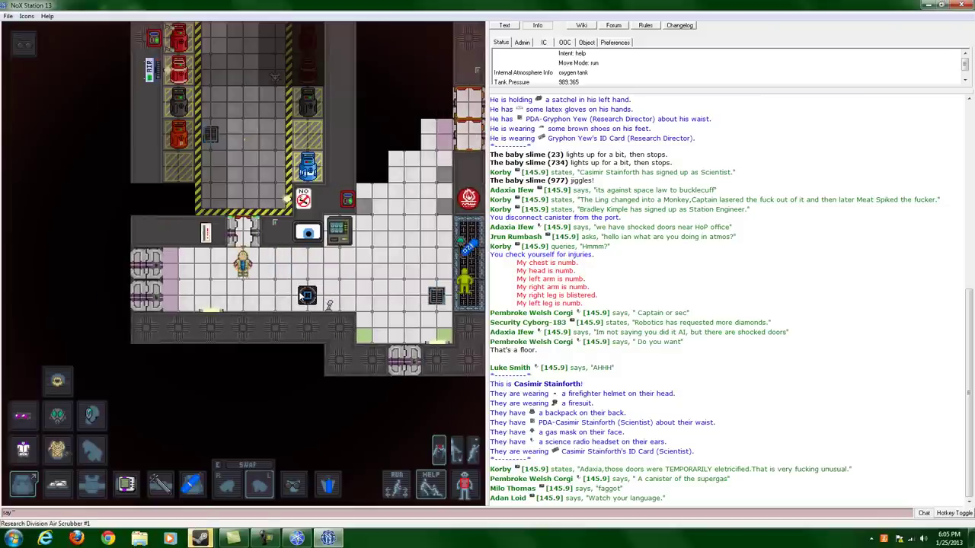
{"action": "key", "text": "Up"}
{"action": "key", "text": "Up"}
{"action": "key", "text": "Up"}
{"action": "key", "text": "Up"}
{"action": "key", "text": "Up"}
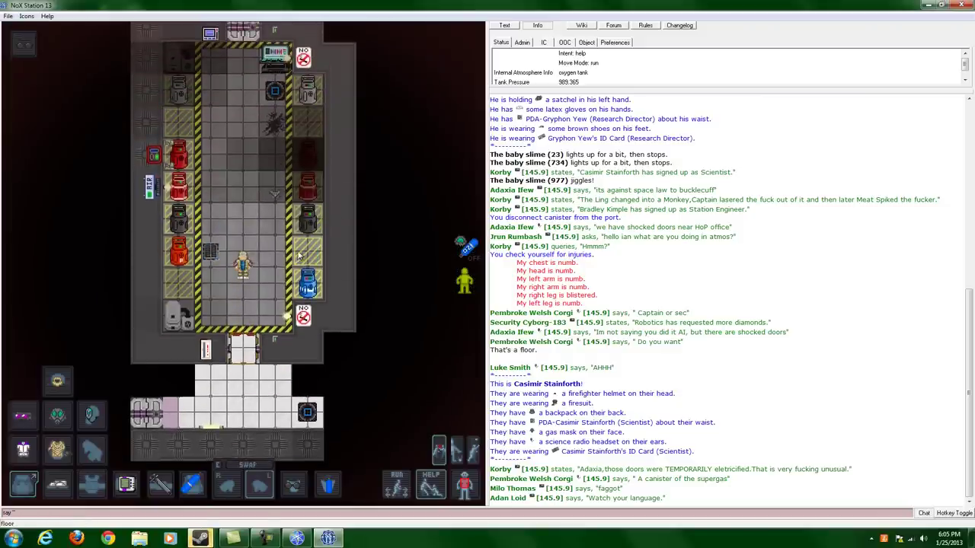
{"action": "key", "text": "Down"}
{"action": "key", "text": "Down"}
{"action": "key", "text": "Down"}
{"action": "key", "text": "Down"}
{"action": "key", "text": "Down"}
{"action": "key", "text": "Right"}
{"action": "key", "text": "Right"}
{"action": "key", "text": "Right"}
{"action": "key", "text": "Right"}
{"action": "key", "text": "Right"}
{"action": "key", "text": "Right"}
{"action": "key", "text": "Right"}
{"action": "key", "text": "Up"}
{"action": "key", "text": "Up"}
{"action": "key", "text": "Up"}
{"action": "key", "text": "Up"}
{"action": "key", "text": "Up"}
{"action": "key", "text": "Up"}
{"action": "key", "text": "Up"}
{"action": "key", "text": "Up"}
{"action": "key", "text": "Up"}
{"action": "key", "text": "Up"}
{"action": "key", "text": "Up"}
{"action": "key", "text": "Up"}
{"action": "key", "text": "Up"}
{"action": "key", "text": "Up"}
{"action": "key", "text": "Up"}
{"action": "key", "text": "Up"}
Walk north through the firelock and out of the research airlock.
{"action": "key", "text": "Up"}
{"action": "key", "text": "Up"}
{"action": "key", "text": "Up"}
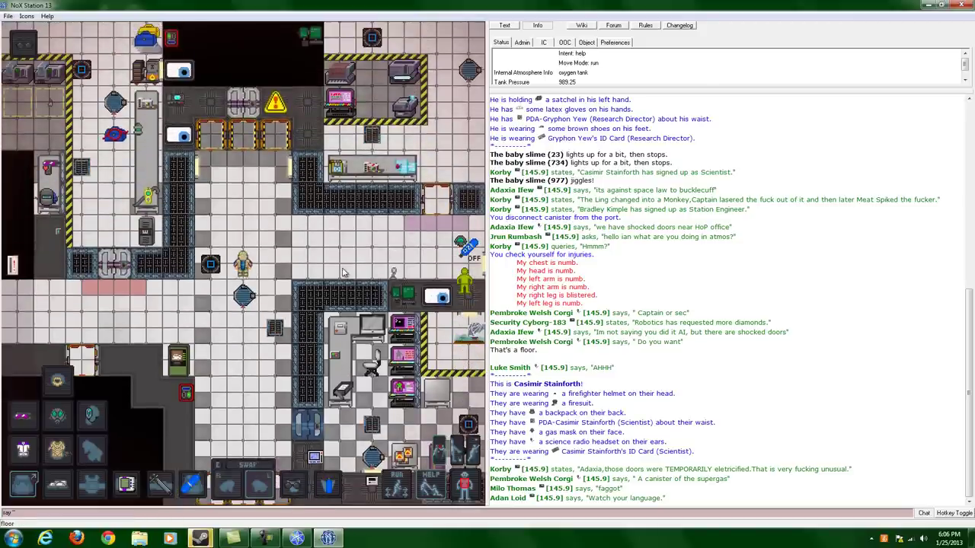
{"action": "key", "text": "Up"}
{"action": "key", "text": "Up"}
{"action": "key", "text": "Up"}
{"action": "key", "text": "Up"}
{"action": "key", "text": "Up"}
{"action": "key", "text": "Up"}
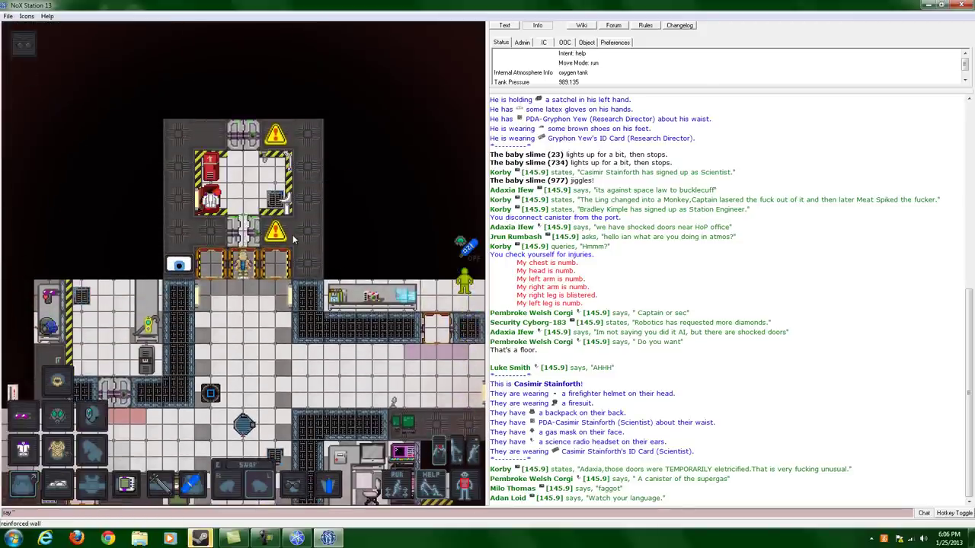
{"action": "key", "text": "Up"}
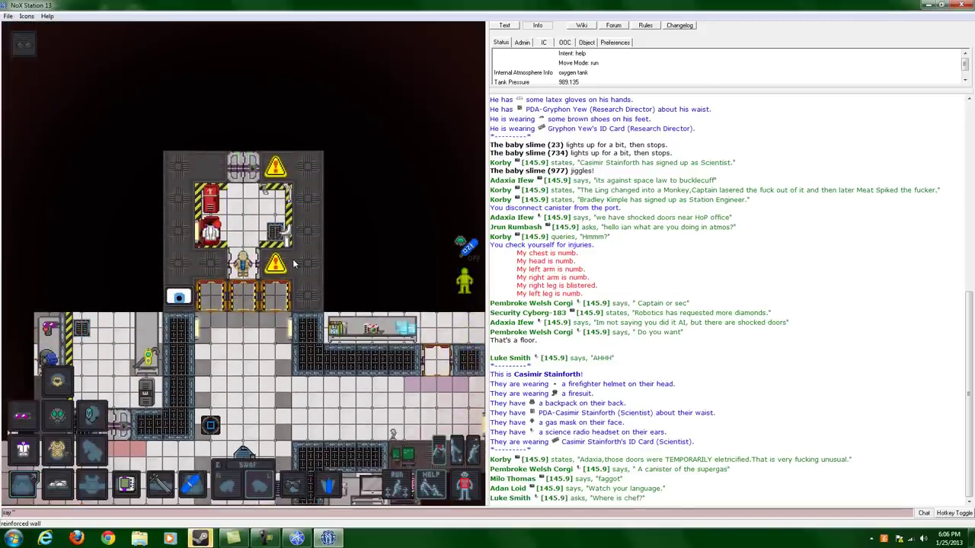
{"action": "key", "text": "Up"}
{"action": "key", "text": "Up"}
{"action": "key", "text": "Up"}
{"action": "key", "text": "Up"}
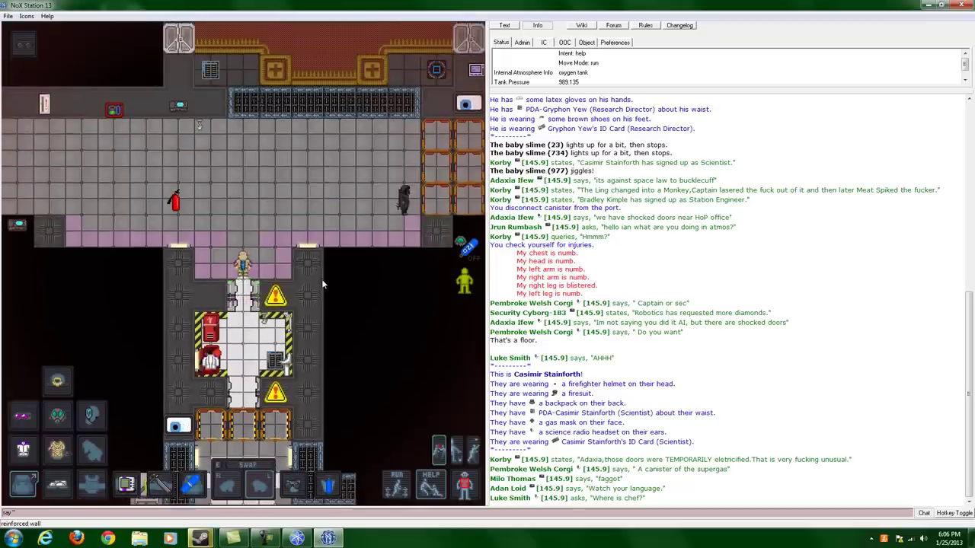
{"action": "key", "text": "Up"}
{"action": "key", "text": "Up"}
{"action": "key", "text": "Up"}
{"action": "key", "text": "Up"}
Walk west along the main hallway to the medbay foyer.
{"action": "key", "text": "Left"}
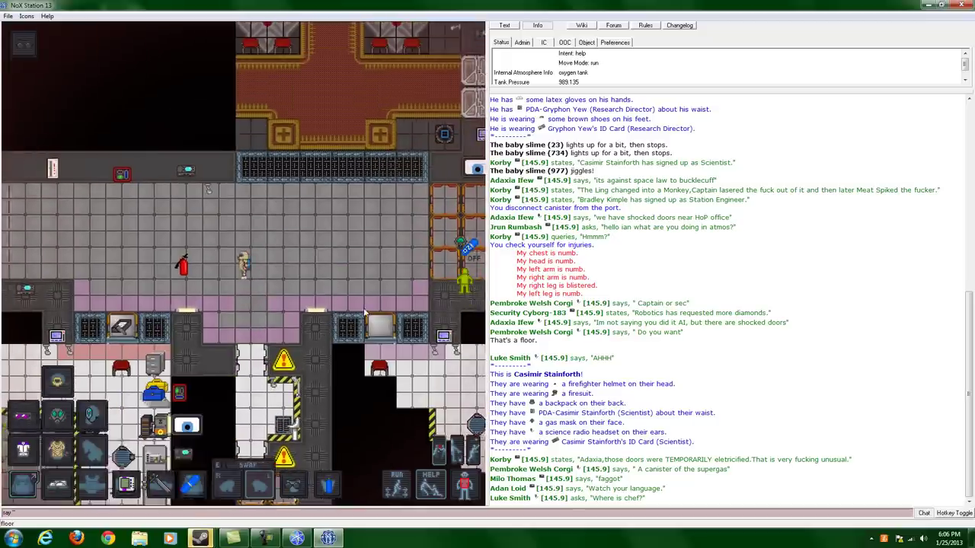
{"action": "key", "text": "Left"}
{"action": "key", "text": "Left"}
{"action": "key", "text": "Left"}
{"action": "key", "text": "Left"}
{"action": "key", "text": "Left"}
{"action": "key", "text": "Left"}
{"action": "key", "text": "Left"}
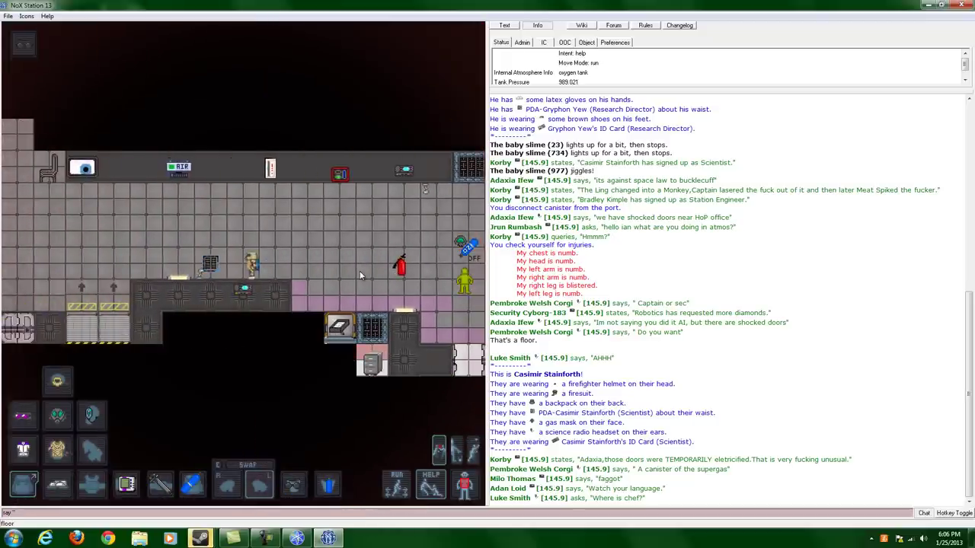
{"action": "key", "text": "Left"}
{"action": "key", "text": "Left"}
{"action": "key", "text": "Left"}
{"action": "key", "text": "Left"}
{"action": "key", "text": "Left"}
{"action": "key", "text": "Left"}
{"action": "key", "text": "Left"}
{"action": "key", "text": "Left"}
{"action": "key", "text": "Left"}
{"action": "key", "text": "Left"}
{"action": "key", "text": "Left"}
{"action": "key", "text": "Left"}
{"action": "key", "text": "Left"}
{"action": "key", "text": "Left"}
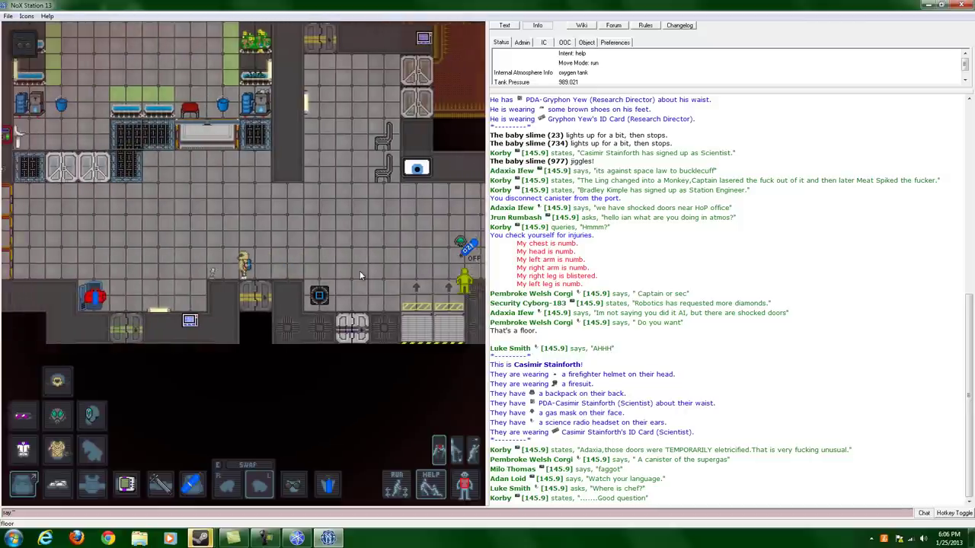
{"action": "key", "text": "Left"}
{"action": "key", "text": "Left"}
{"action": "key", "text": "Left"}
{"action": "key", "text": "Left"}
{"action": "key", "text": "Left"}
{"action": "key", "text": "Left"}
{"action": "key", "text": "Left"}
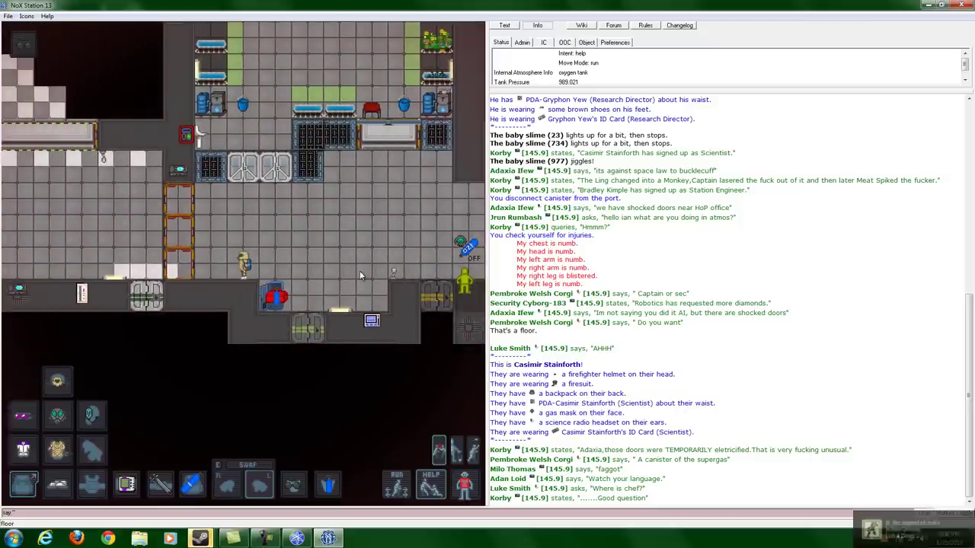
{"action": "key", "text": "Left"}
{"action": "key", "text": "Left"}
{"action": "key", "text": "Left"}
{"action": "key", "text": "Left"}
{"action": "key", "text": "Left"}
{"action": "key", "text": "Left"}
{"action": "key", "text": "Left"}
{"action": "key", "text": "Left"}
{"action": "key", "text": "Left"}
{"action": "key", "text": "Left"}
{"action": "key", "text": "Left"}
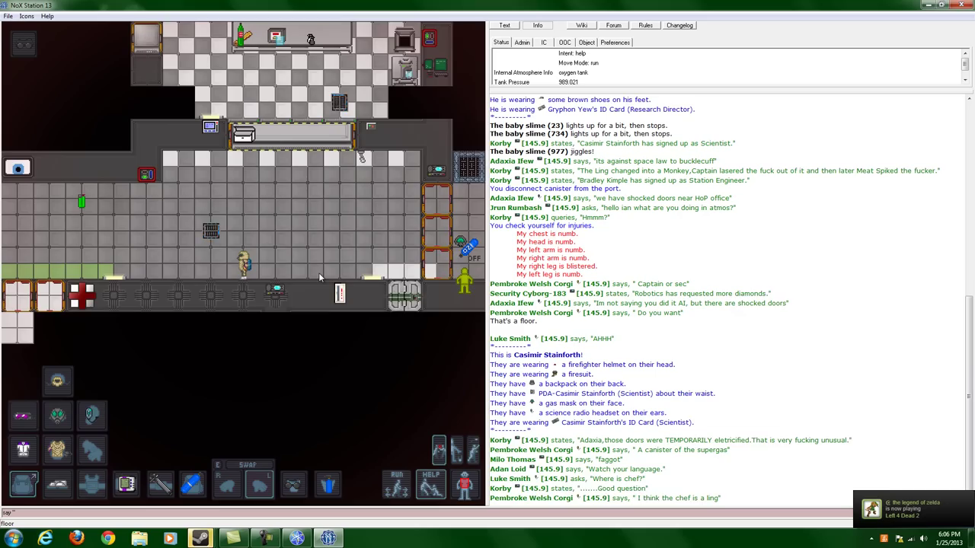
{"action": "key", "text": "Left"}
{"action": "key", "text": "Left"}
{"action": "key", "text": "Left"}
{"action": "key", "text": "Left"}
{"action": "key", "text": "Left"}
{"action": "key", "text": "Left"}
{"action": "key", "text": "Left"}
{"action": "key", "text": "Left"}
{"action": "key", "text": "Left"}
{"action": "key", "text": "Left"}
{"action": "key", "text": "Left"}
{"action": "key", "text": "Left"}
{"action": "key", "text": "Left"}
{"action": "key", "text": "Left"}
{"action": "key", "text": "Left"}
{"action": "key", "text": "Left"}
{"action": "key", "text": "Left"}
{"action": "key", "text": "Left"}
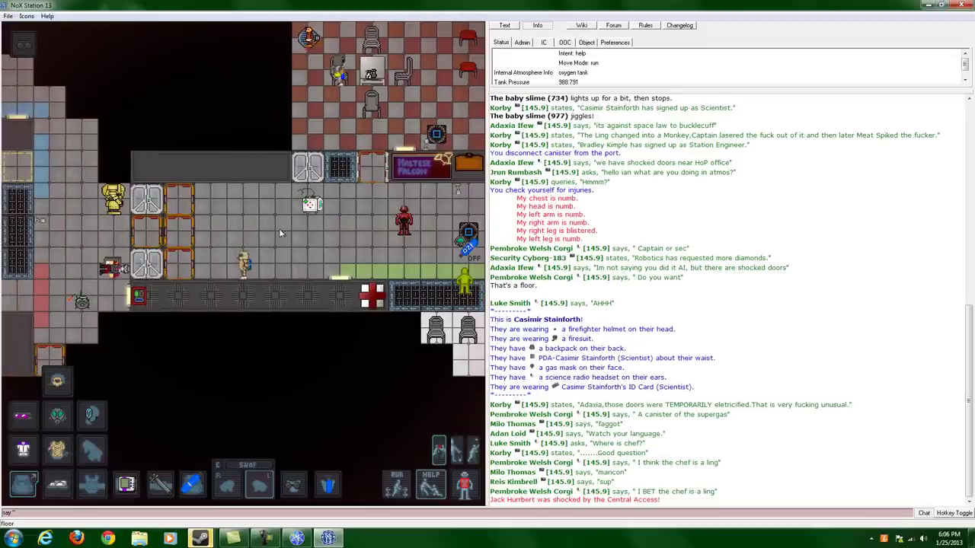
Examine the Medbay Foyer Medibot and step toward it near the bar.
{"action": "left_click", "coordinate": [313, 213], "text": "shift"}
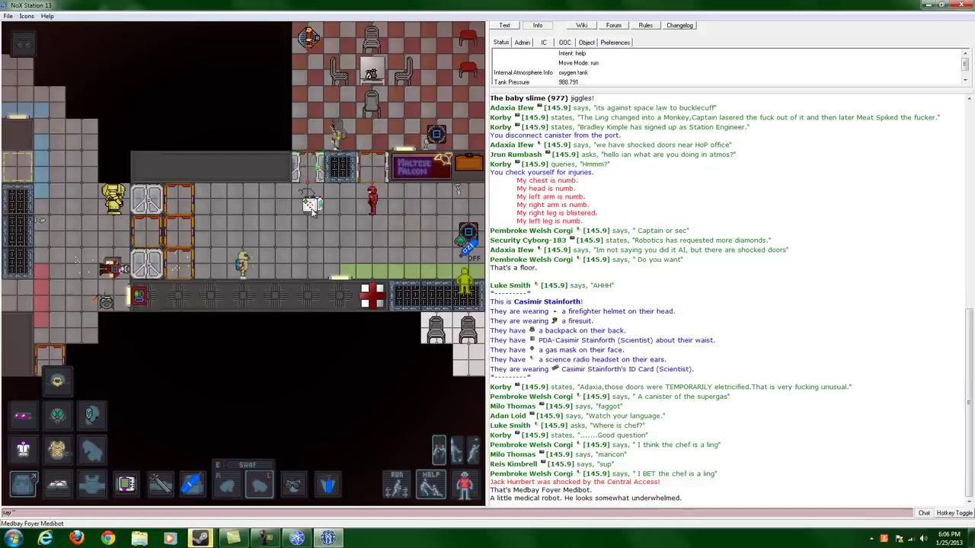
{"action": "key", "text": "Up"}
{"action": "key", "text": "Right"}
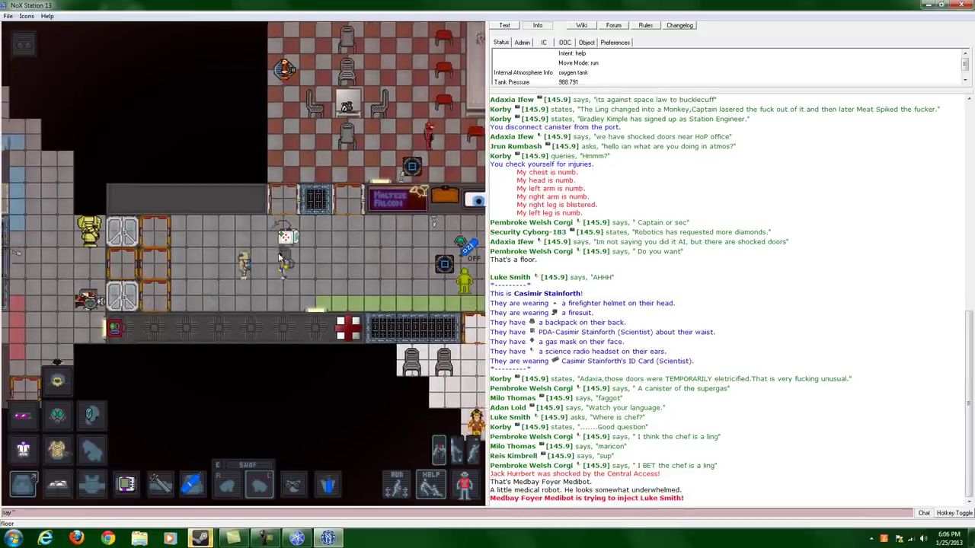
{"action": "key", "text": "Up"}
{"action": "key", "text": "Right"}
{"action": "key", "text": "Right"}
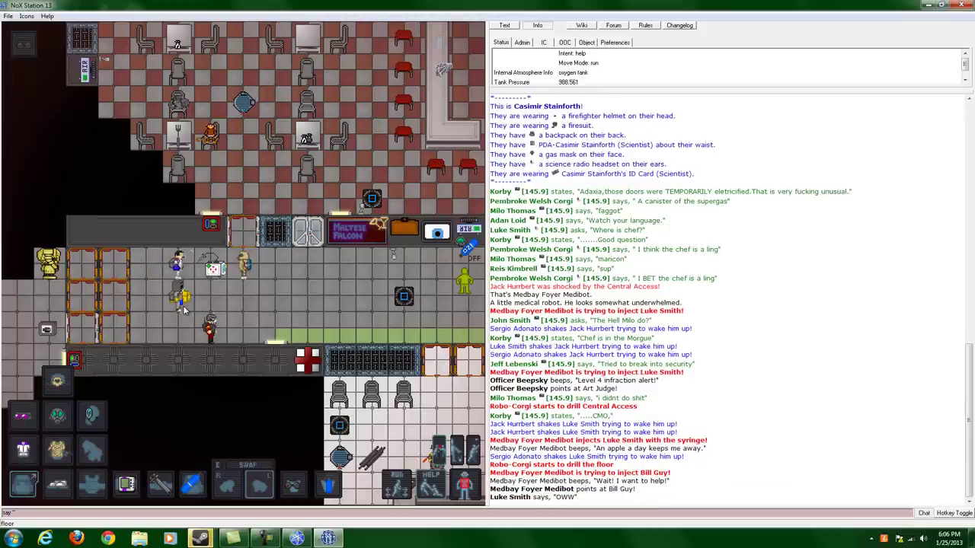
Walk west and south down the side corridor, then west along the lower corridor.
{"action": "key", "text": "Left"}
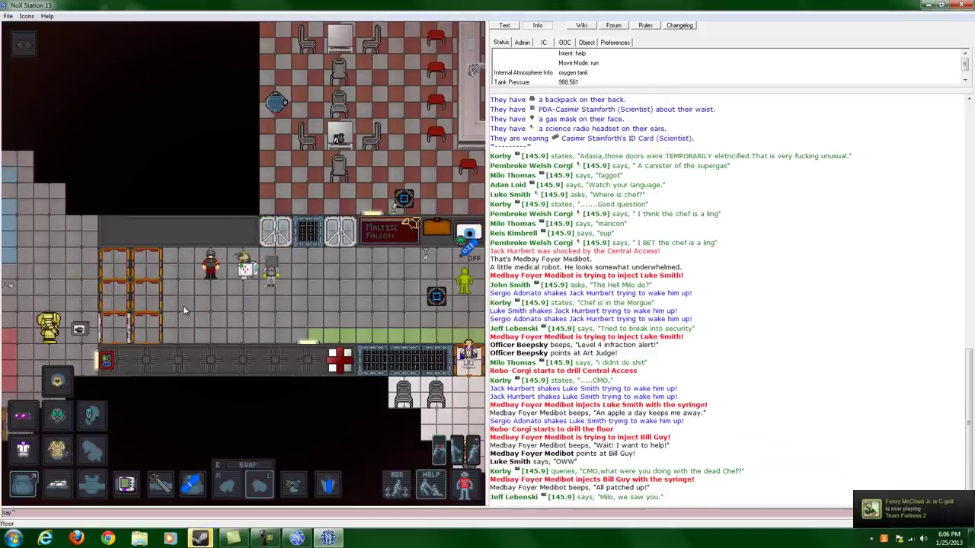
{"action": "key", "text": "Left"}
{"action": "key", "text": "Down"}
{"action": "key", "text": "Left"}
{"action": "key", "text": "Left"}
{"action": "key", "text": "Left"}
{"action": "key", "text": "Left"}
{"action": "key", "text": "Left"}
{"action": "key", "text": "Left"}
{"action": "key", "text": "Left"}
{"action": "key", "text": "Left"}
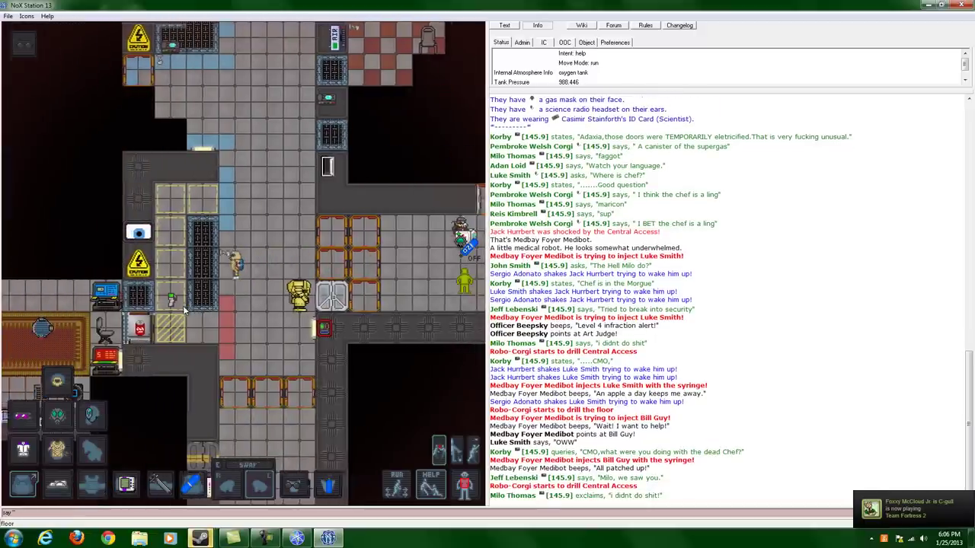
{"action": "key", "text": "Down"}
{"action": "key", "text": "Down"}
{"action": "key", "text": "Down"}
{"action": "key", "text": "Down"}
{"action": "key", "text": "Down"}
{"action": "key", "text": "Down"}
{"action": "key", "text": "Down"}
{"action": "key", "text": "Down"}
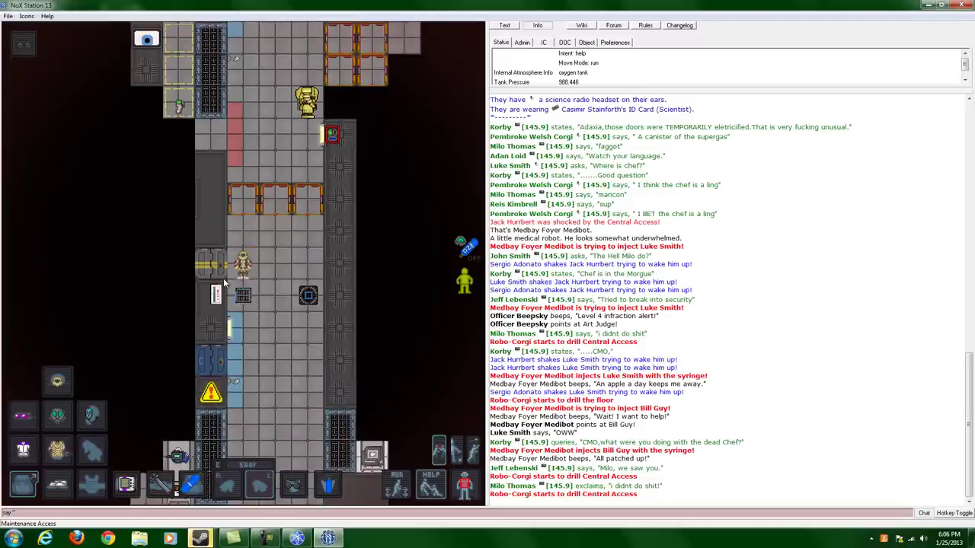
{"action": "key", "text": "Down"}
{"action": "key", "text": "Down"}
{"action": "key", "text": "Down"}
{"action": "key", "text": "Down"}
{"action": "key", "text": "Down"}
{"action": "key", "text": "Down"}
{"action": "key", "text": "Down"}
{"action": "key", "text": "Down"}
{"action": "key", "text": "Down"}
{"action": "key", "text": "Down"}
{"action": "key", "text": "Down"}
{"action": "key", "text": "Down"}
{"action": "key", "text": "Down"}
{"action": "key", "text": "Down"}
{"action": "key", "text": "Down"}
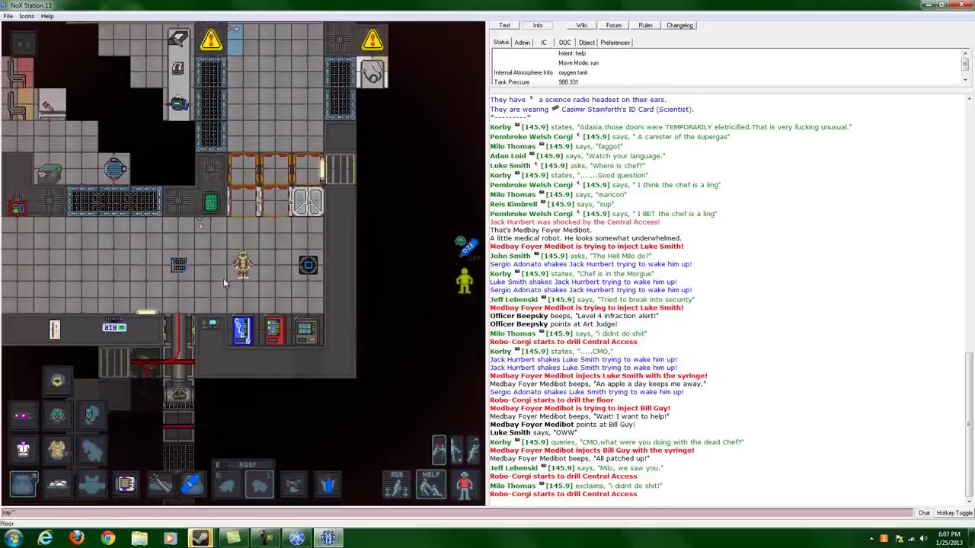
{"action": "key", "text": "Left"}
{"action": "key", "text": "Left"}
{"action": "key", "text": "Left"}
{"action": "key", "text": "Left"}
{"action": "key", "text": "Left"}
{"action": "key", "text": "Left"}
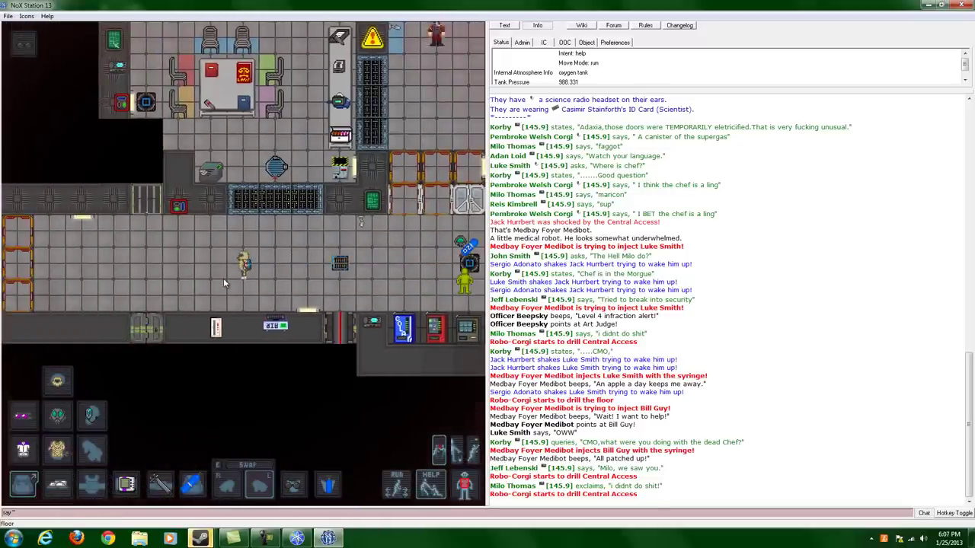
{"action": "key", "text": "Left"}
{"action": "key", "text": "Left"}
{"action": "key", "text": "Left"}
{"action": "key", "text": "Left"}
{"action": "key", "text": "Left"}
{"action": "key", "text": "Left"}
{"action": "key", "text": "Left"}
{"action": "key", "text": "Left"}
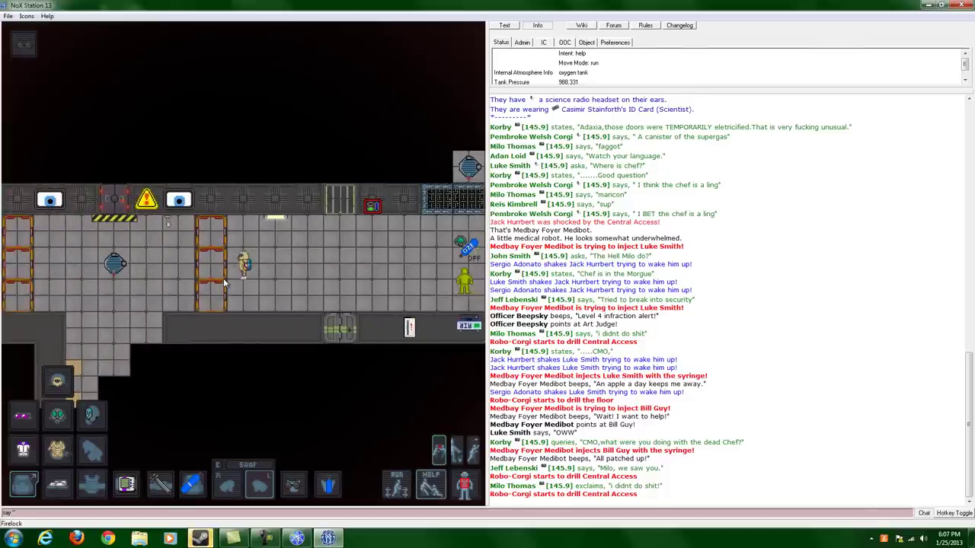
{"action": "key", "text": "Left"}
{"action": "key", "text": "Left"}
{"action": "key", "text": "Left"}
{"action": "key", "text": "Down"}
{"action": "key", "text": "Down"}
{"action": "key", "text": "Down"}
Take the wrench in hand and hit the Atmospherics Refilling Station twice.
{"action": "key", "text": "Down"}
{"action": "key", "text": "Down"}
{"action": "key", "text": "Down"}
{"action": "key", "text": "Down"}
{"action": "key", "text": "Down"}
{"action": "key", "text": "Down"}
{"action": "key", "text": "Down"}
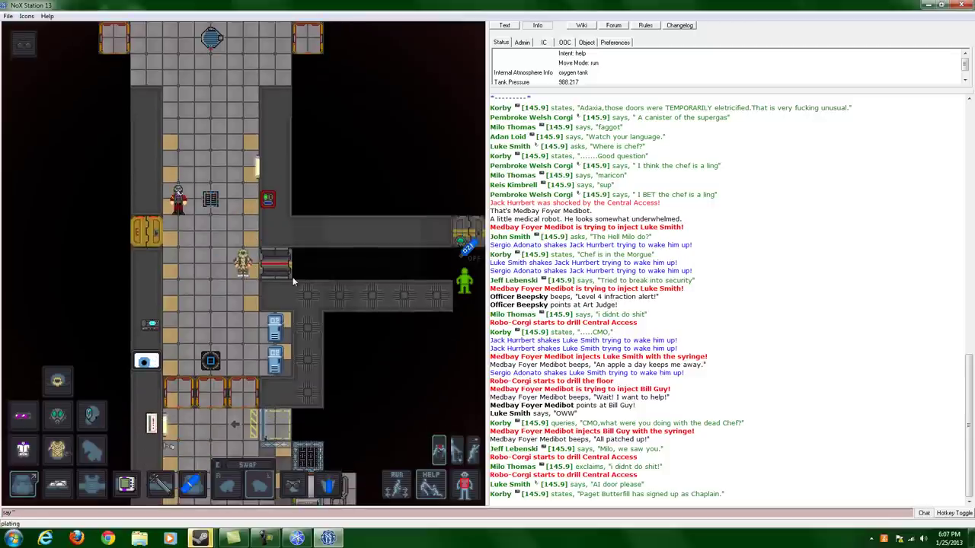
{"action": "key", "text": "Down"}
{"action": "key", "text": "Down"}
{"action": "key", "text": "Down"}
{"action": "key", "text": "Down"}
{"action": "key", "text": "Down"}
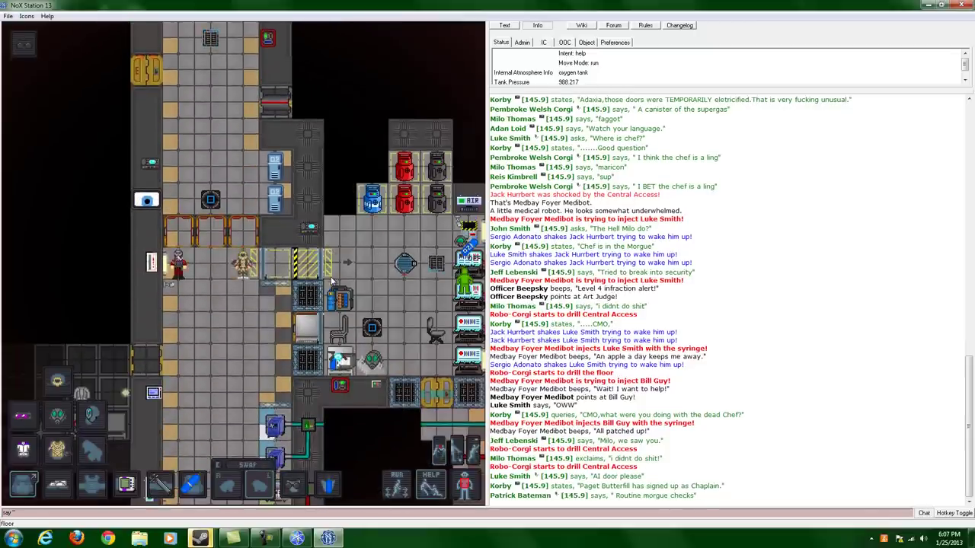
{"action": "left_click", "coordinate": [166, 491]}
{"action": "key", "text": "Right"}
{"action": "key", "text": "Right"}
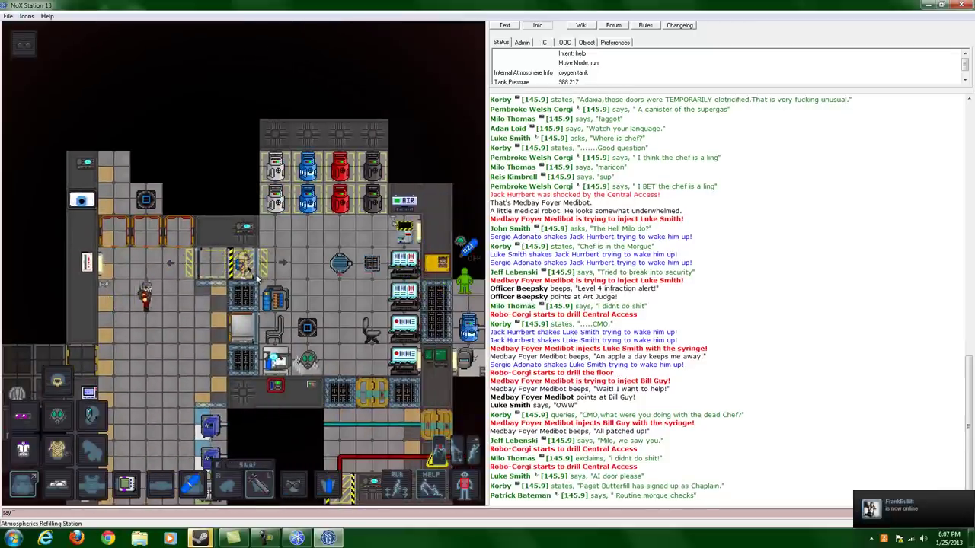
{"action": "left_click", "coordinate": [257, 279]}
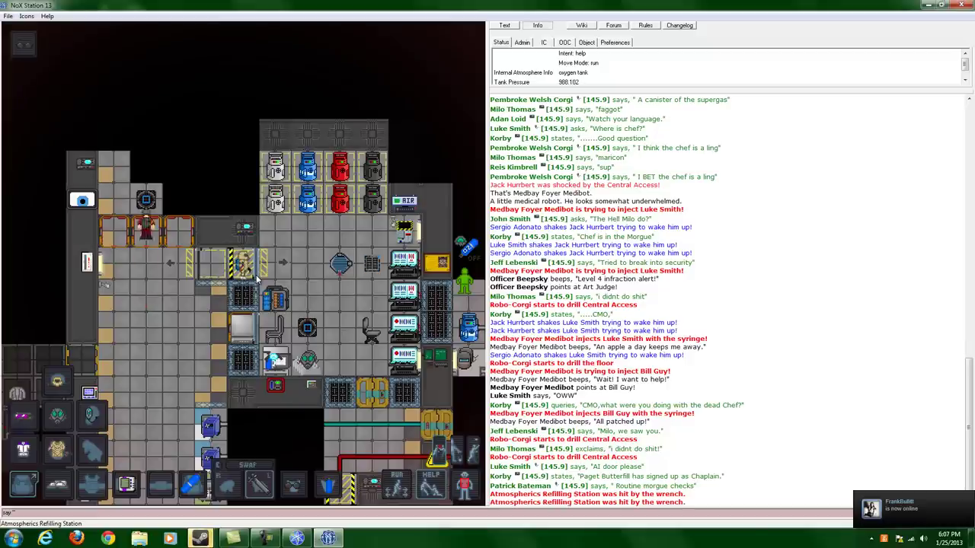
{"action": "left_click", "coordinate": [257, 279]}
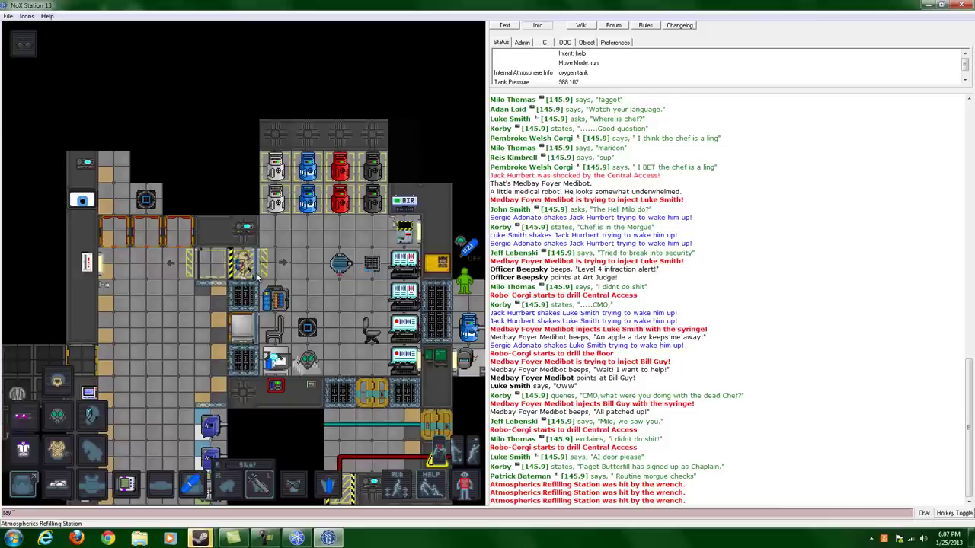
Check the Steam chat, then return to the game beside the refilling station.
{"action": "left_click", "coordinate": [201, 538]}
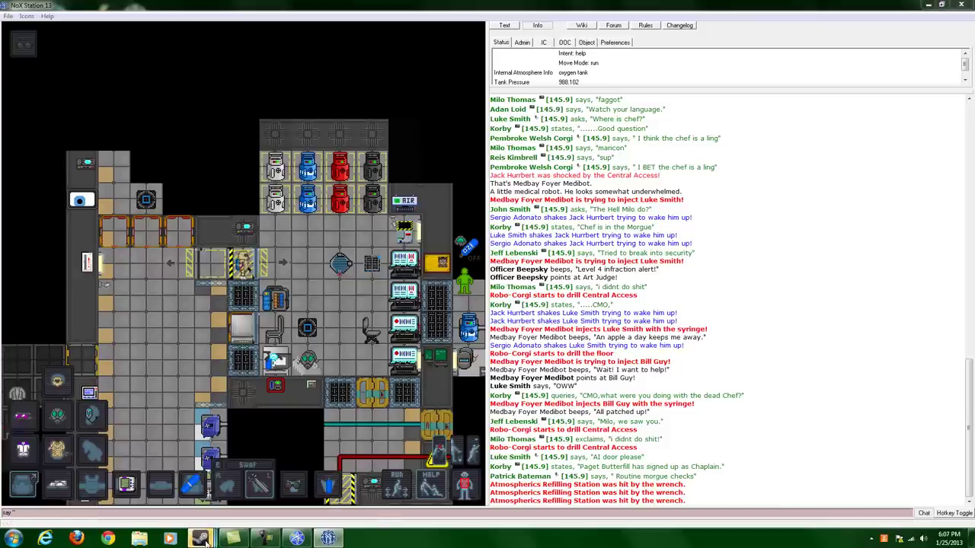
{"action": "left_click", "coordinate": [91, 483]}
{"action": "left_click", "coordinate": [257, 273]}
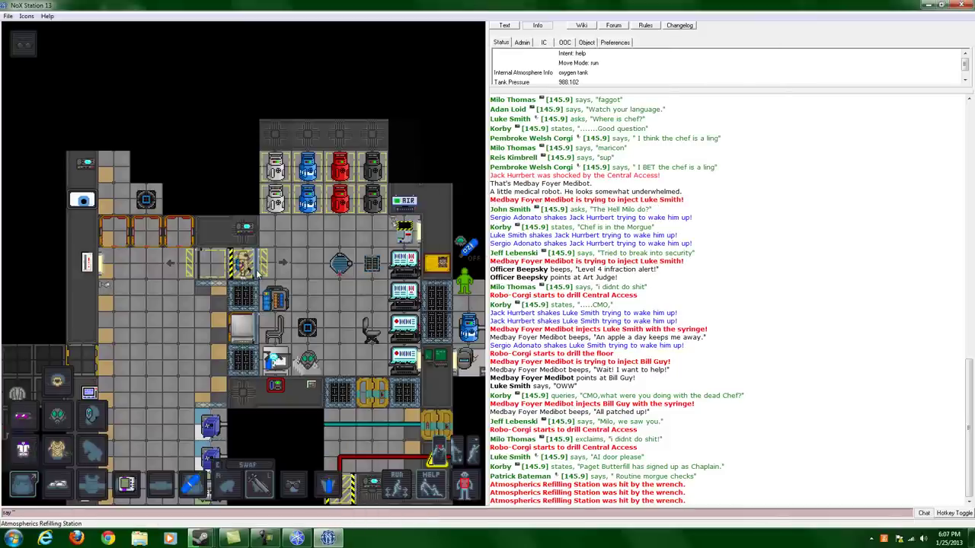
{"action": "key", "text": "Left"}
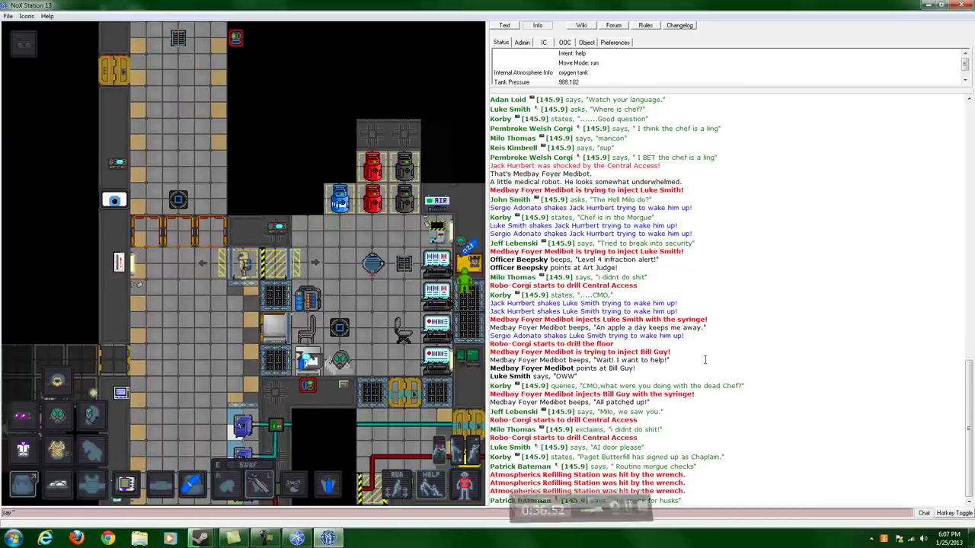
{"action": "key", "text": "Right"}
{"action": "key", "text": "Right"}
Hit the refilling station with the wrench about two dozen more times.
{"action": "left_click", "coordinate": [257, 278]}
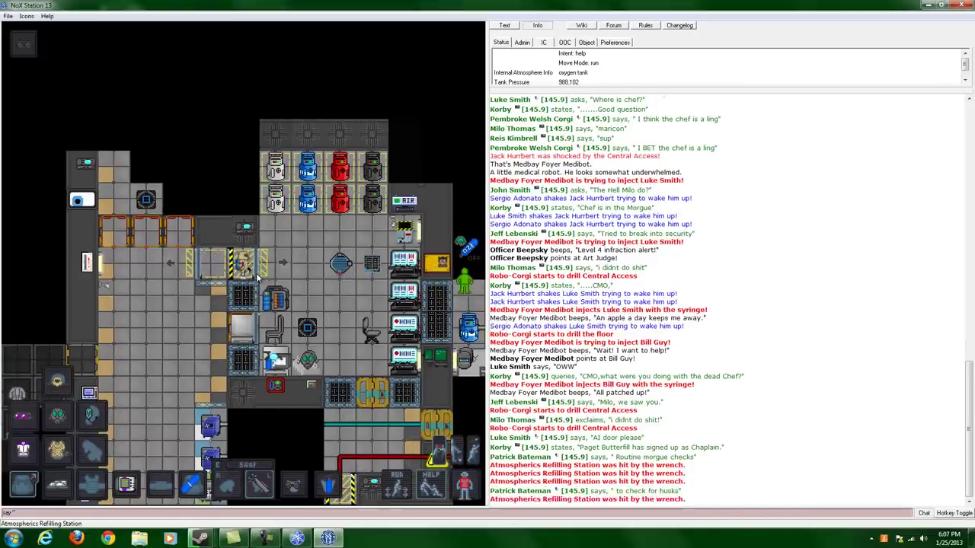
{"action": "left_click", "coordinate": [258, 278]}
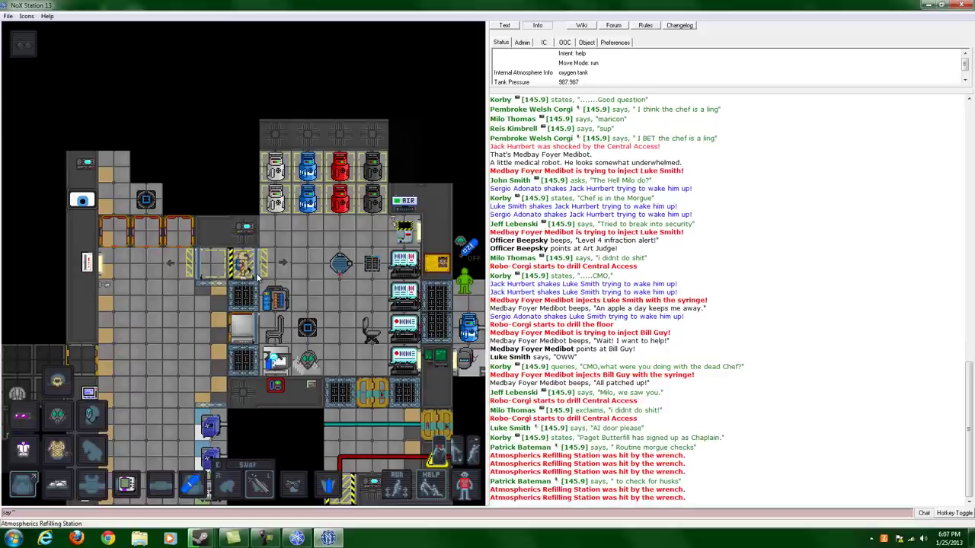
{"action": "left_click", "coordinate": [258, 278]}
{"action": "left_click", "coordinate": [258, 278]}
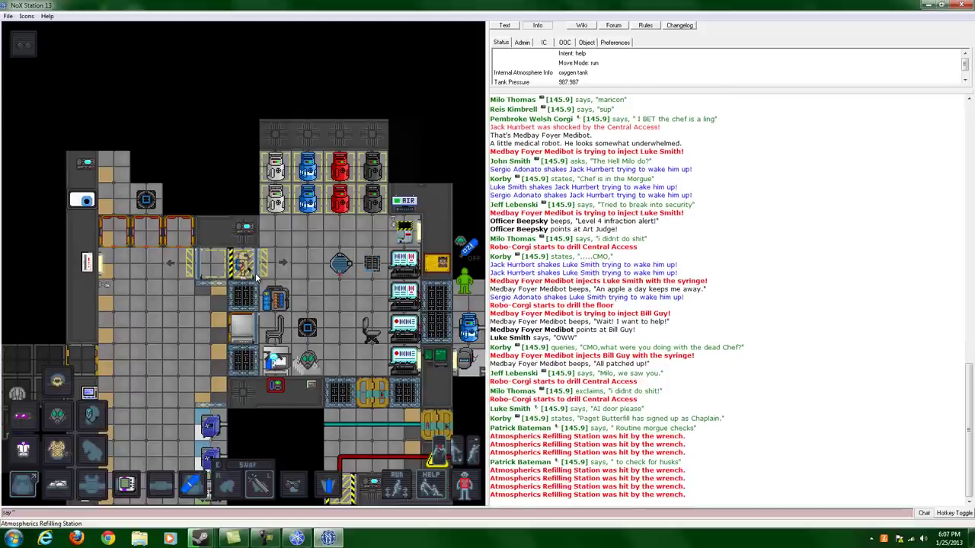
{"action": "left_click", "coordinate": [258, 278]}
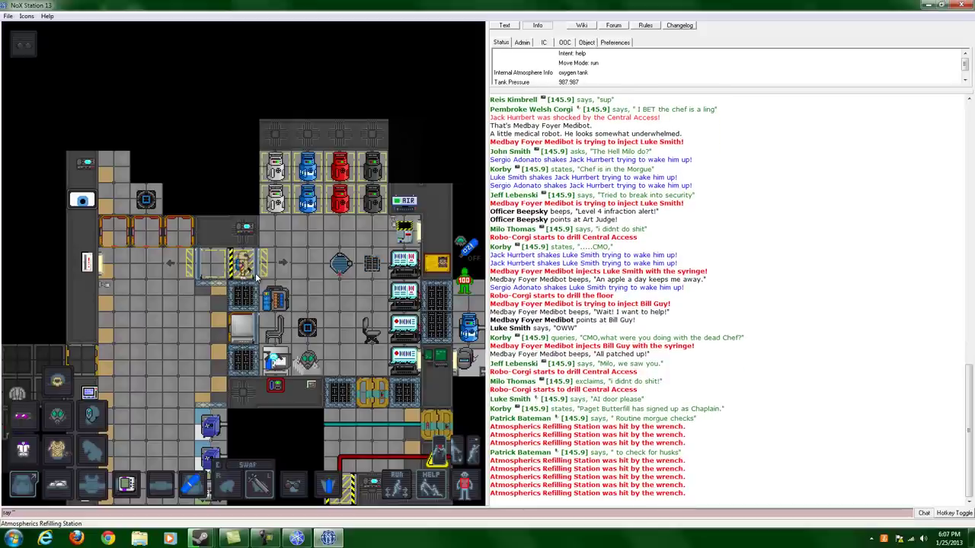
{"action": "left_click", "coordinate": [257, 278]}
{"action": "left_click", "coordinate": [257, 278]}
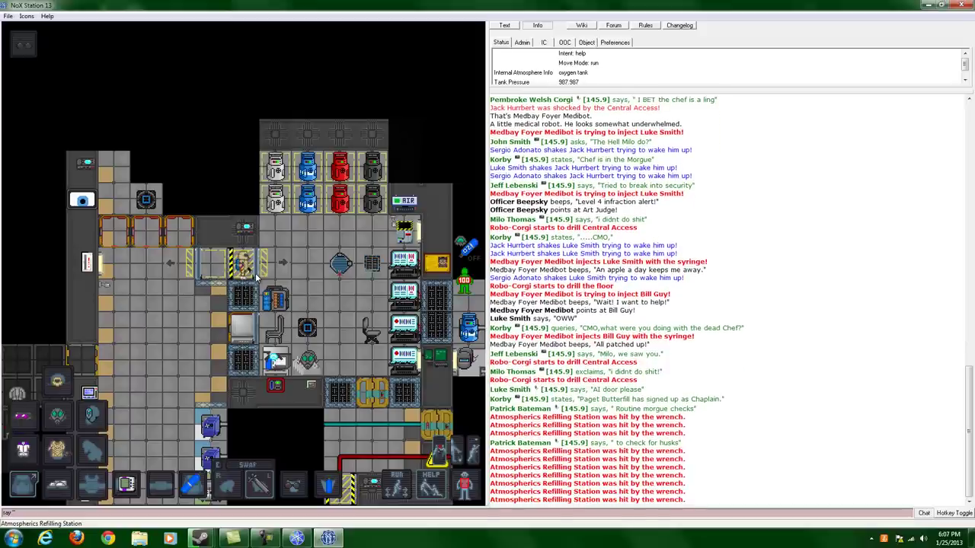
{"action": "left_click", "coordinate": [257, 278]}
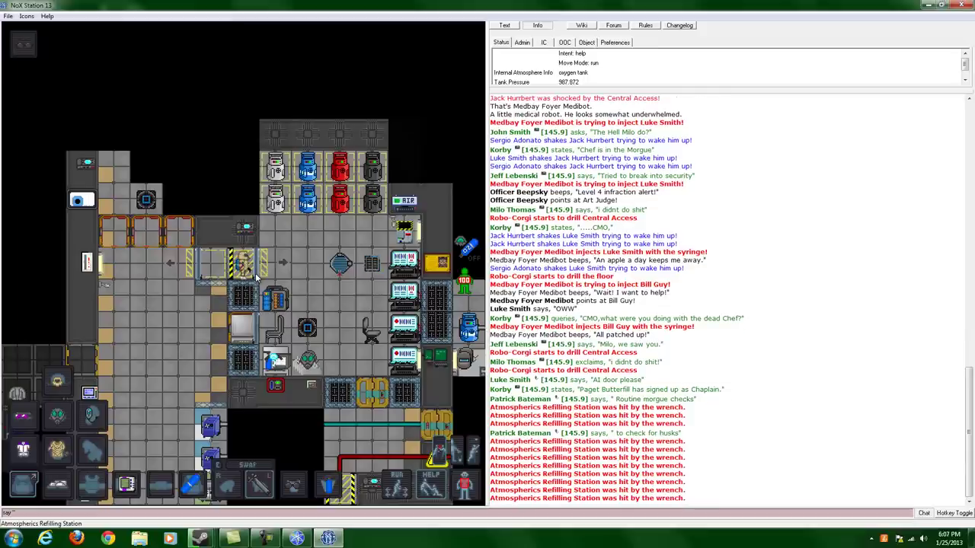
{"action": "left_click", "coordinate": [258, 278]}
{"action": "left_click", "coordinate": [257, 278]}
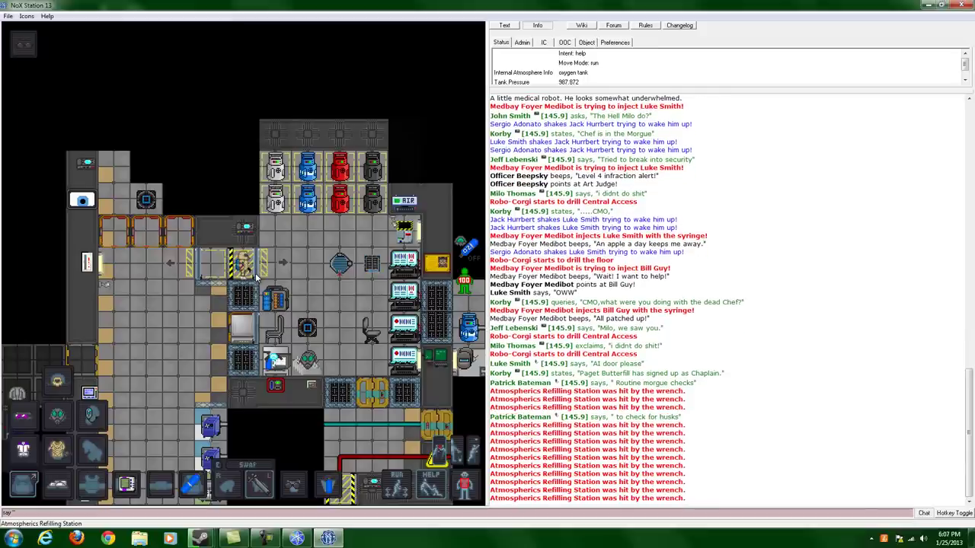
{"action": "left_click", "coordinate": [258, 278]}
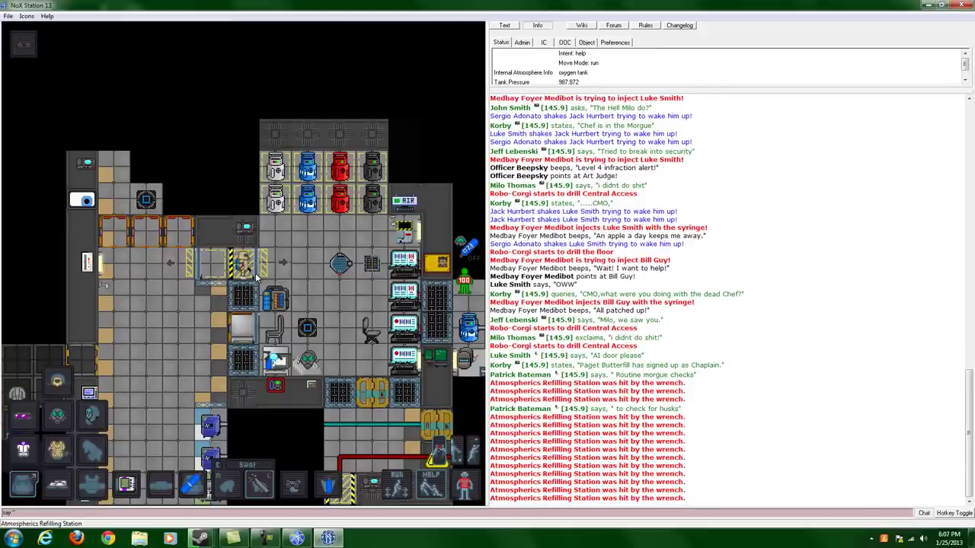
{"action": "left_click", "coordinate": [257, 278]}
{"action": "left_click", "coordinate": [258, 278]}
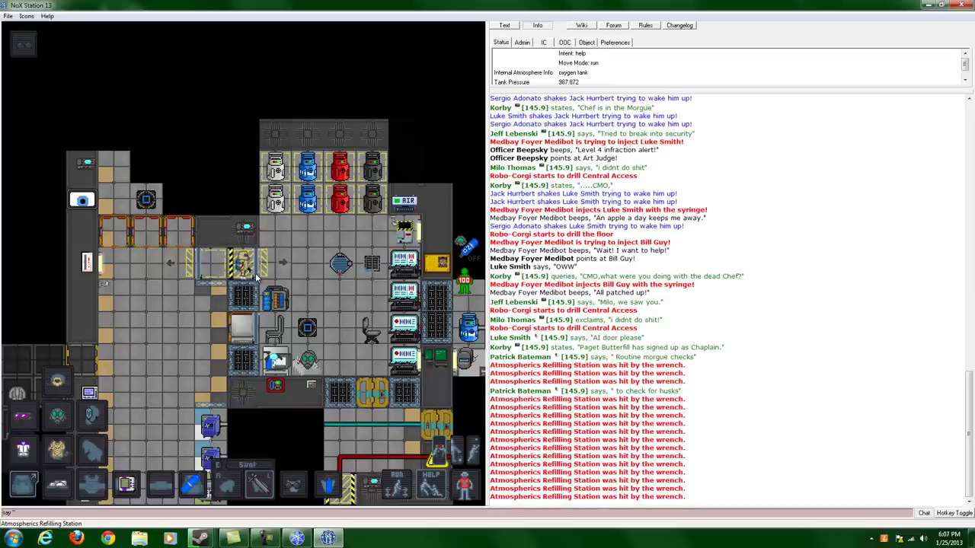
{"action": "left_click", "coordinate": [258, 278]}
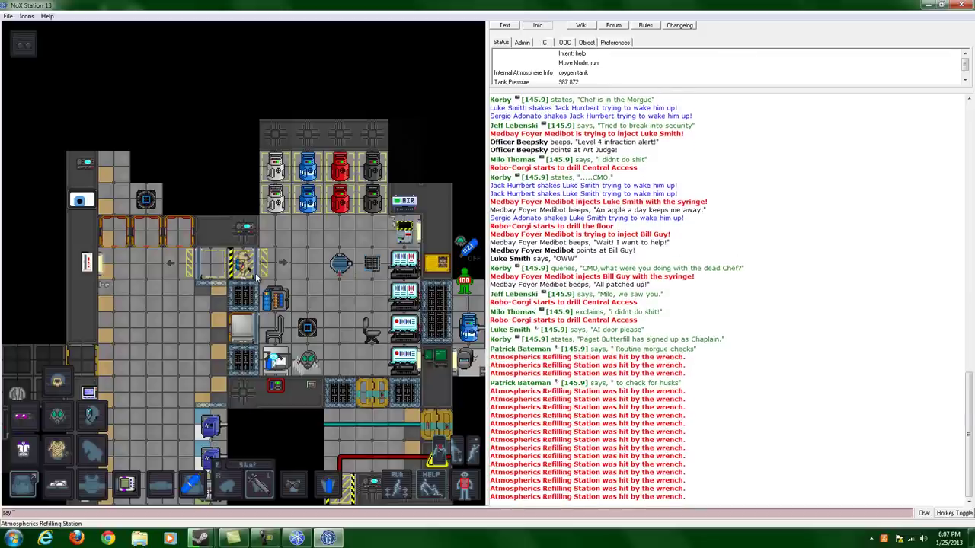
{"action": "left_click", "coordinate": [258, 278]}
{"action": "left_click", "coordinate": [257, 278]}
{"action": "left_click", "coordinate": [258, 278]}
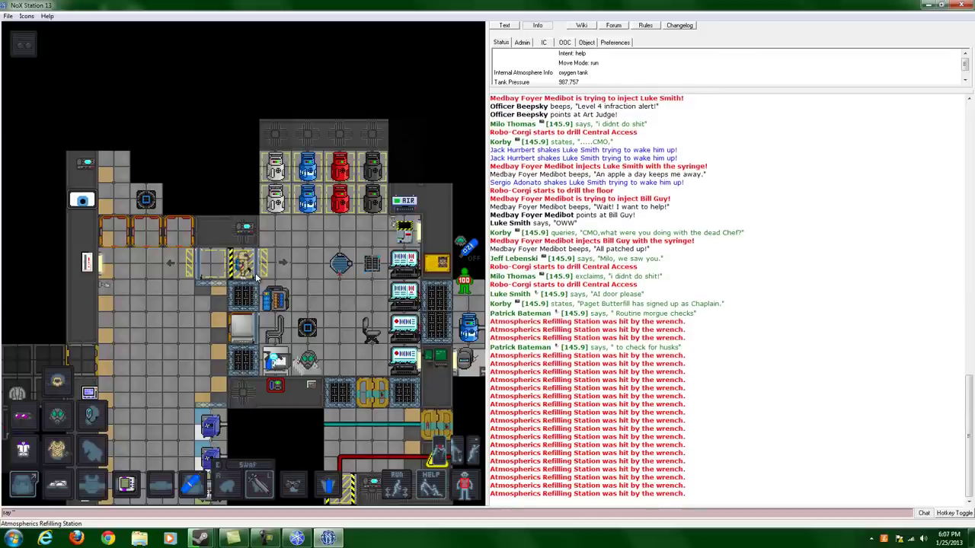
{"action": "left_click", "coordinate": [257, 278]}
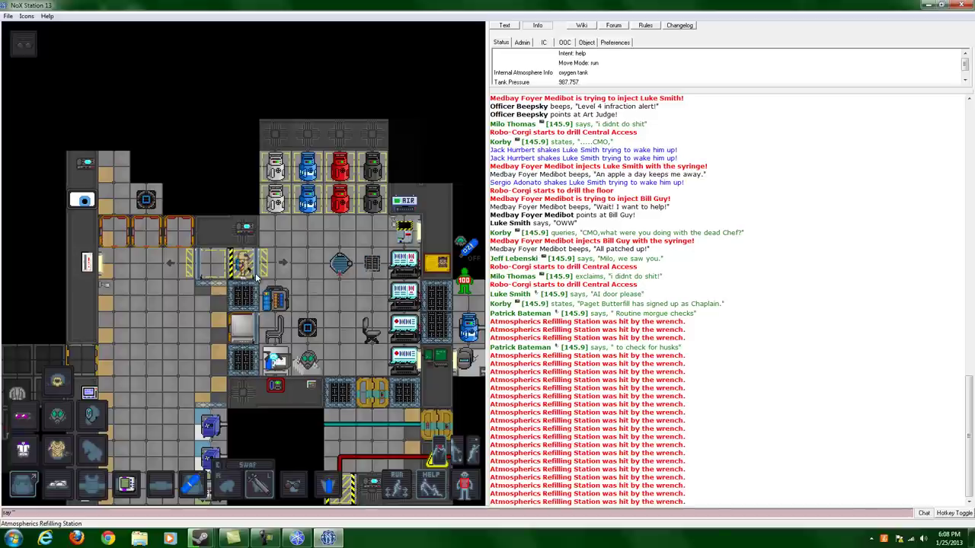
{"action": "left_click", "coordinate": [258, 278]}
{"action": "left_click", "coordinate": [257, 278]}
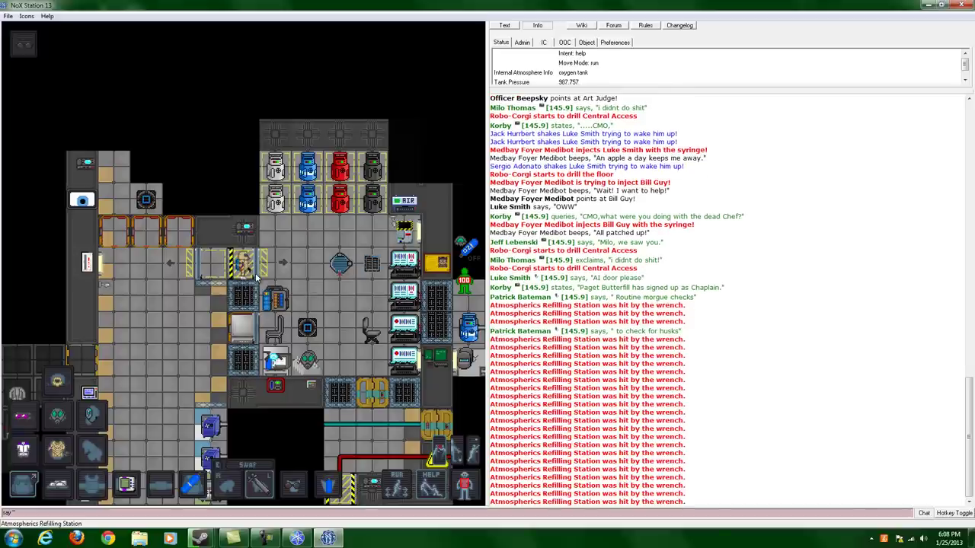
{"action": "left_click", "coordinate": [258, 278]}
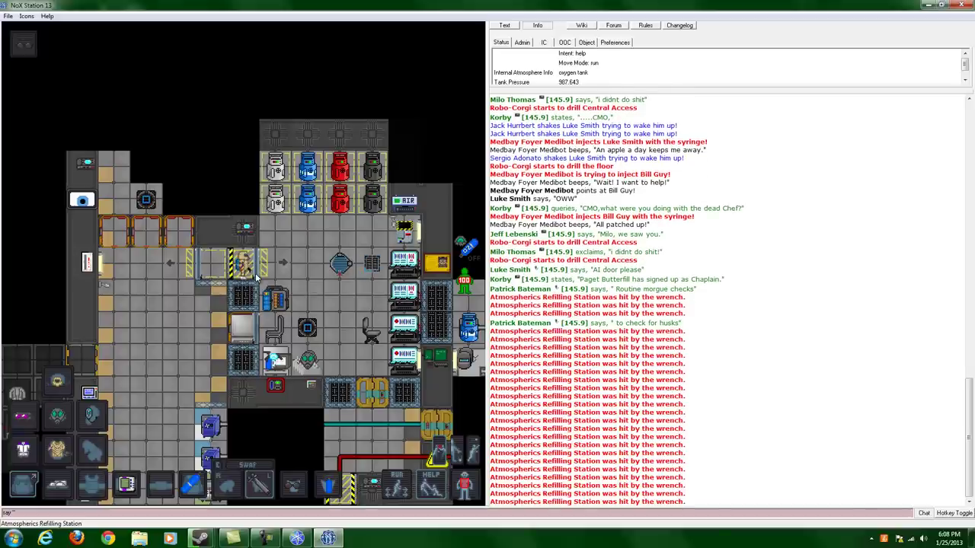
{"action": "left_click", "coordinate": [257, 278]}
{"action": "left_click", "coordinate": [257, 277]}
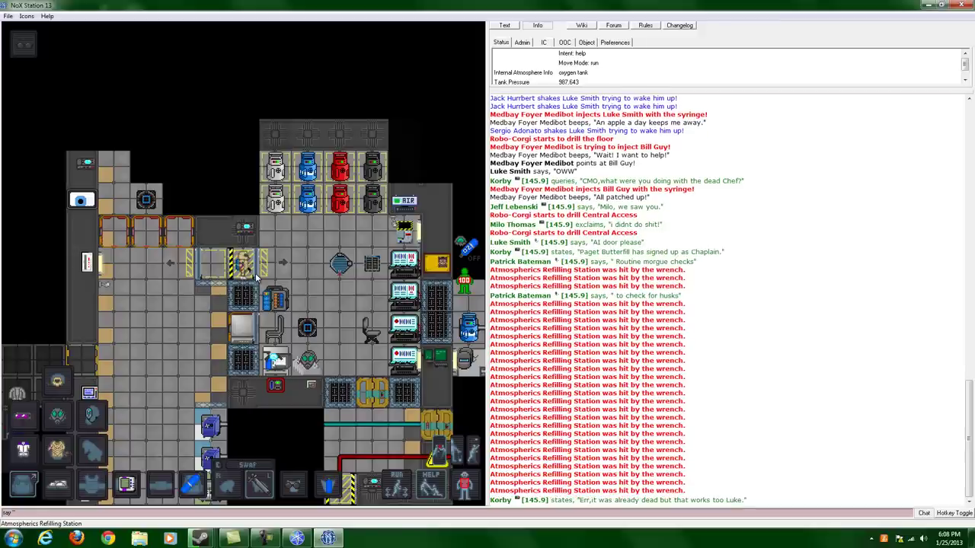
{"action": "left_click", "coordinate": [257, 278]}
{"action": "left_click", "coordinate": [258, 278]}
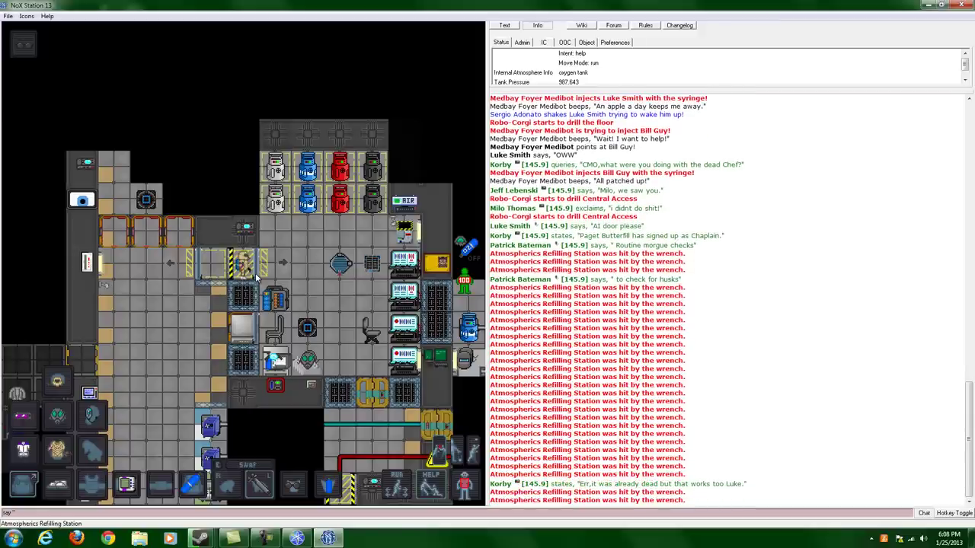
{"action": "left_click", "coordinate": [257, 278]}
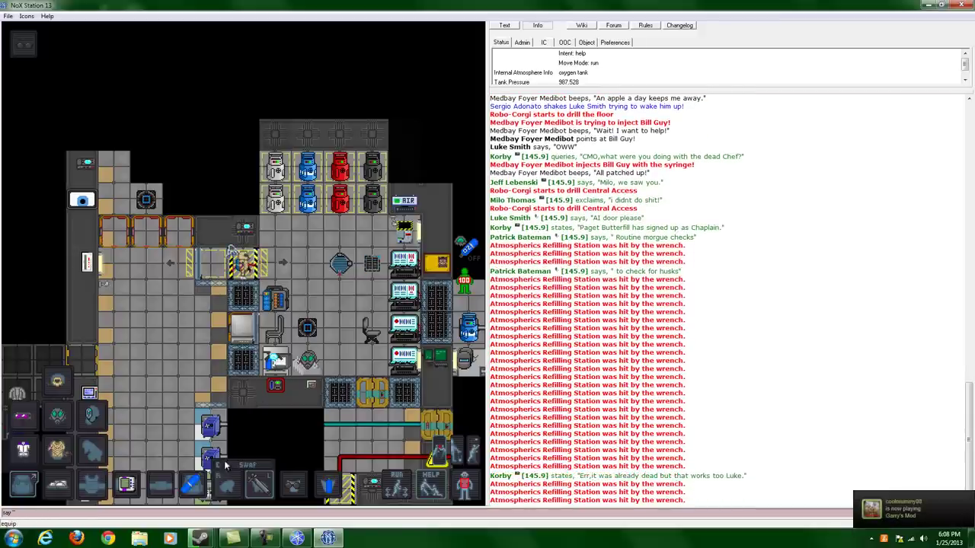
Walk out of the refilling room and over to the emergency closets.
{"action": "key", "text": "Right"}
{"action": "key", "text": "Right"}
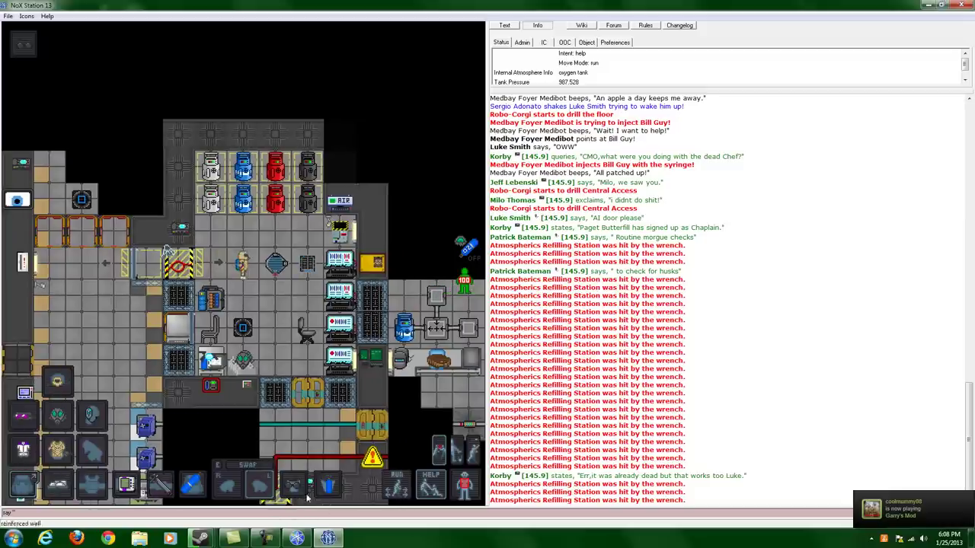
{"action": "key", "text": "Up"}
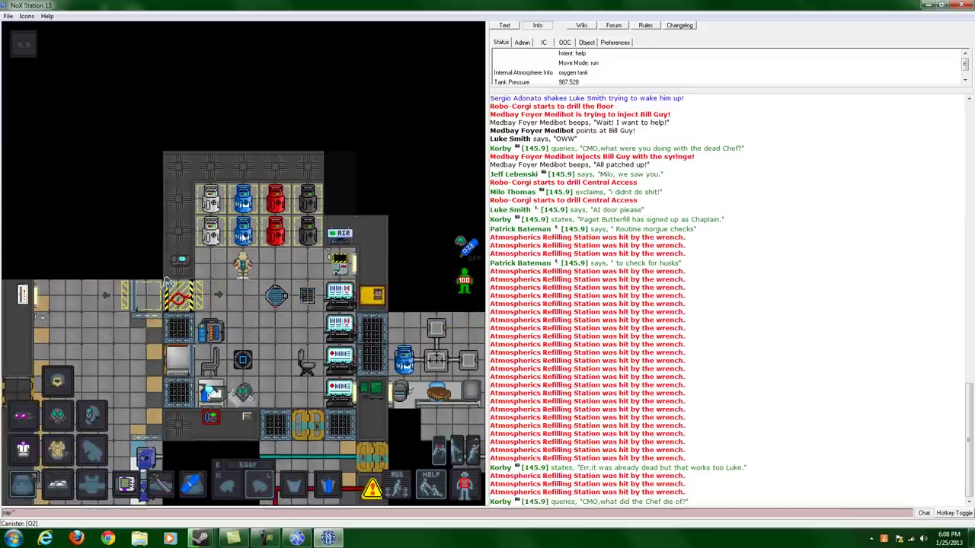
{"action": "key", "text": "Down"}
{"action": "key", "text": "Left"}
{"action": "key", "text": "Left"}
{"action": "key", "text": "Left"}
{"action": "key", "text": "Left"}
{"action": "key", "text": "Left"}
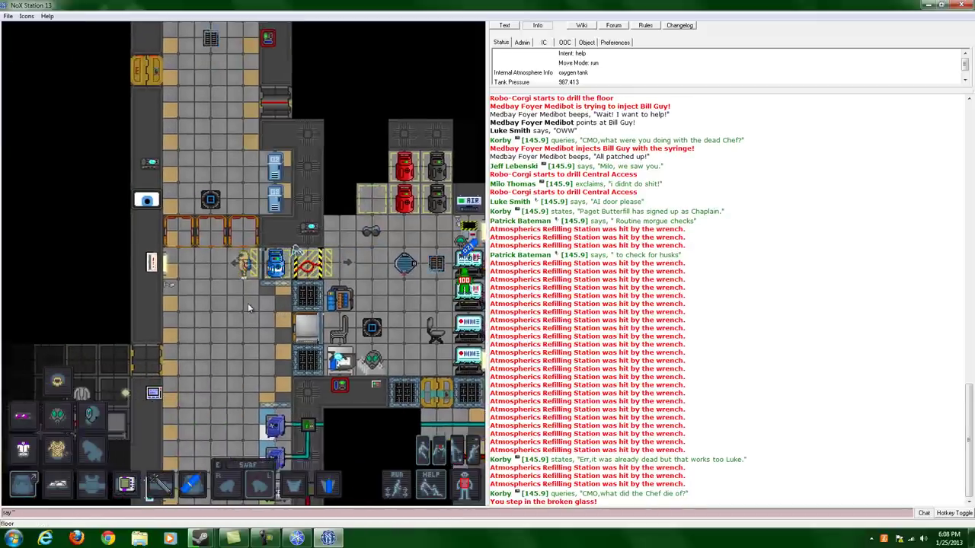
{"action": "key", "text": "Down"}
{"action": "key", "text": "Up"}
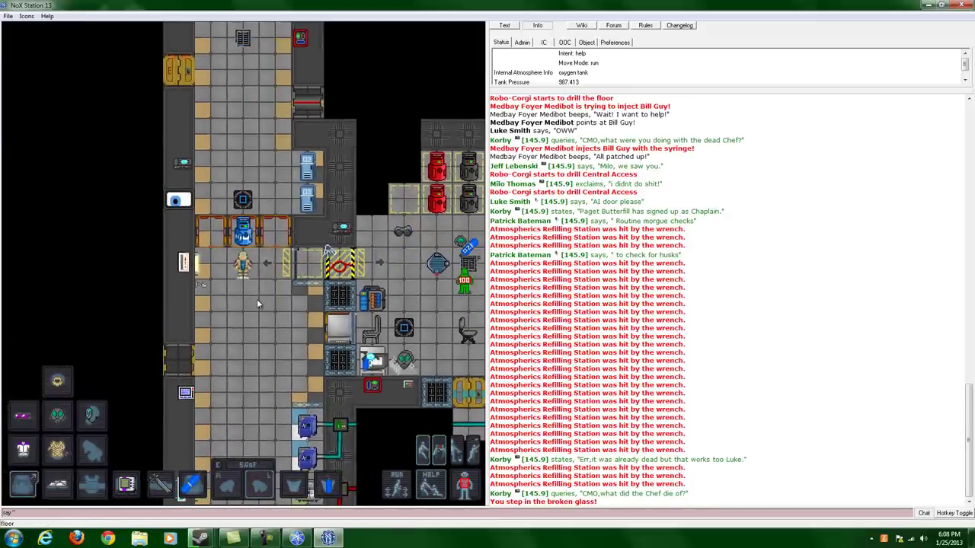
{"action": "key", "text": "Right"}
{"action": "key", "text": "Up"}
{"action": "key", "text": "Up"}
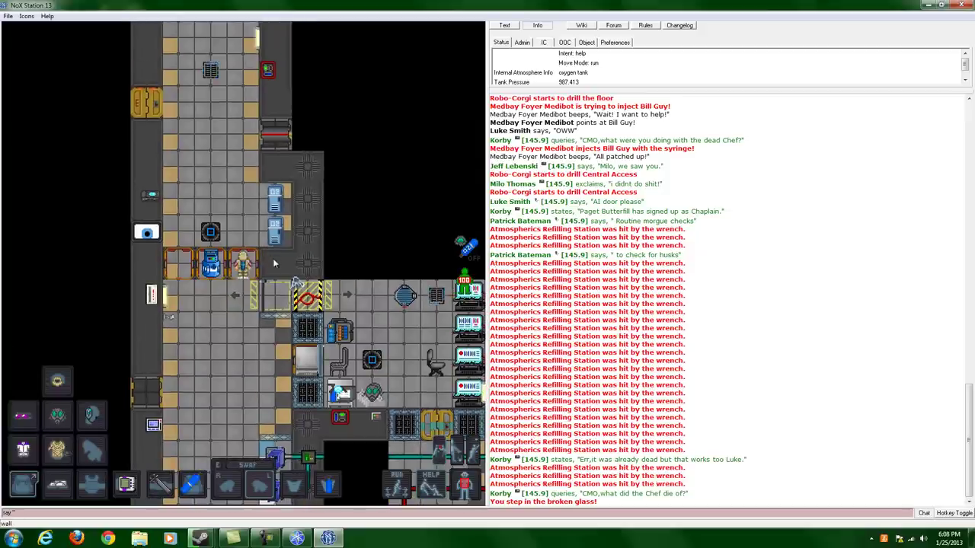
{"action": "key", "text": "Up"}
{"action": "key", "text": "Up"}
Open the lower and upper emergency closets and pull the O2 canister north.
{"action": "left_click", "coordinate": [277, 288]}
{"action": "left_click", "coordinate": [278, 266]}
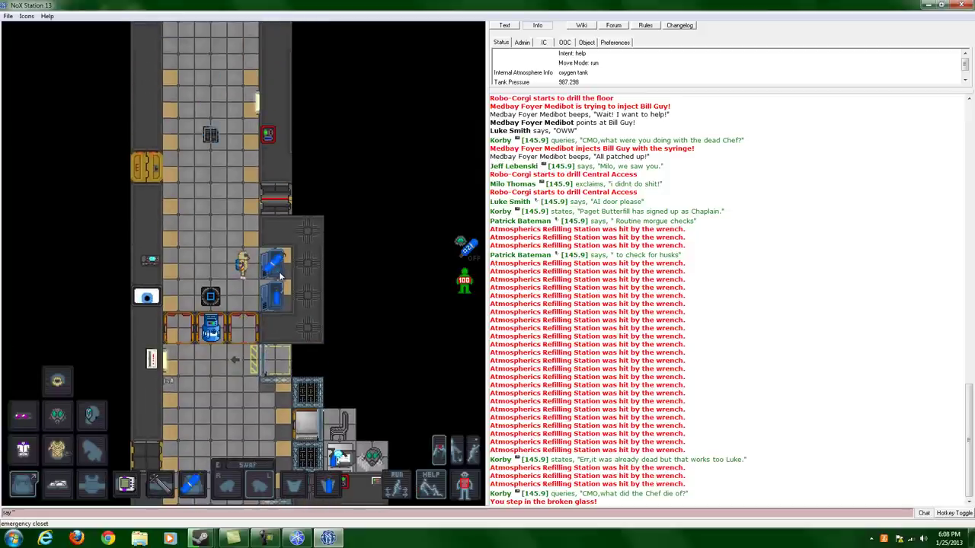
{"action": "key", "text": "Down"}
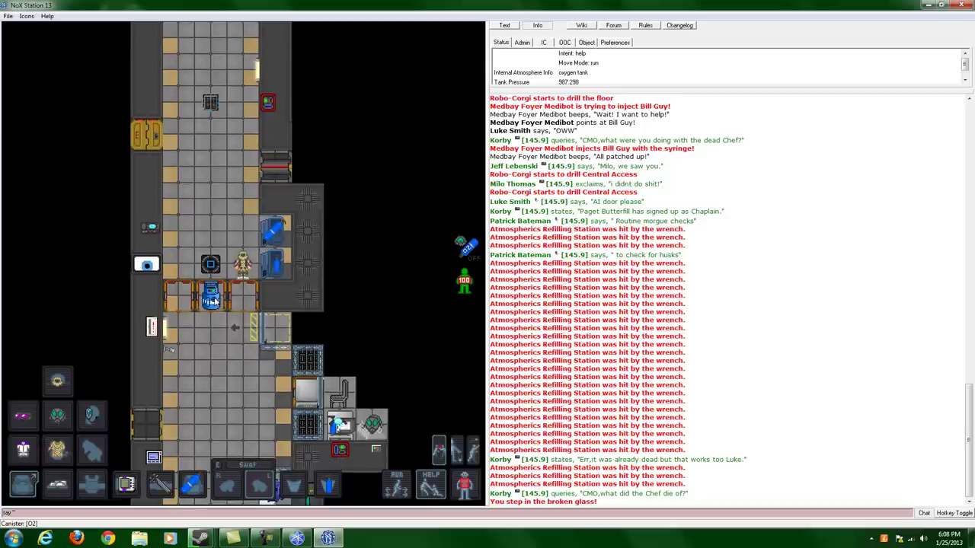
{"action": "key", "text": "Right"}
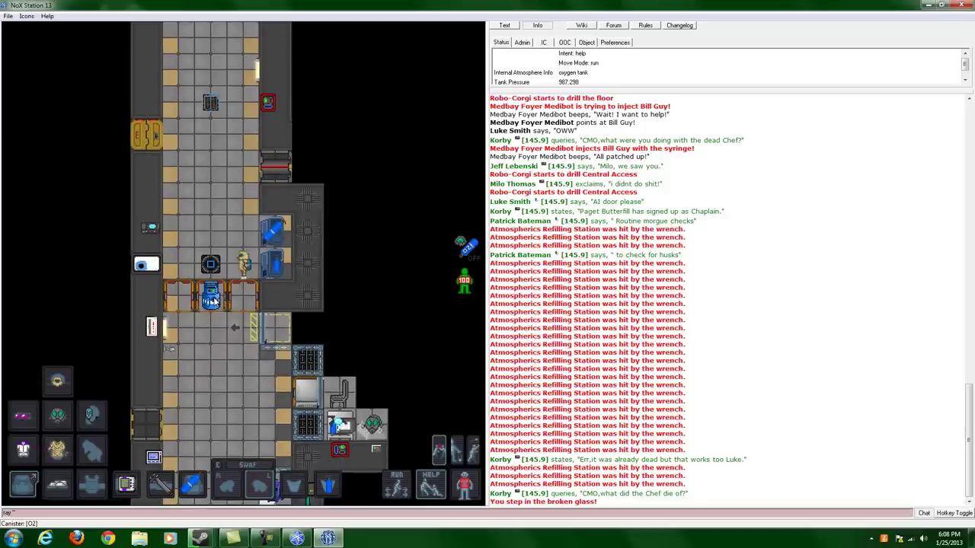
{"action": "key", "text": "Up"}
Haul the O2 canister east, then north to the checkered dining area, briefly checking Steam chat.
{"action": "key", "text": "Up"}
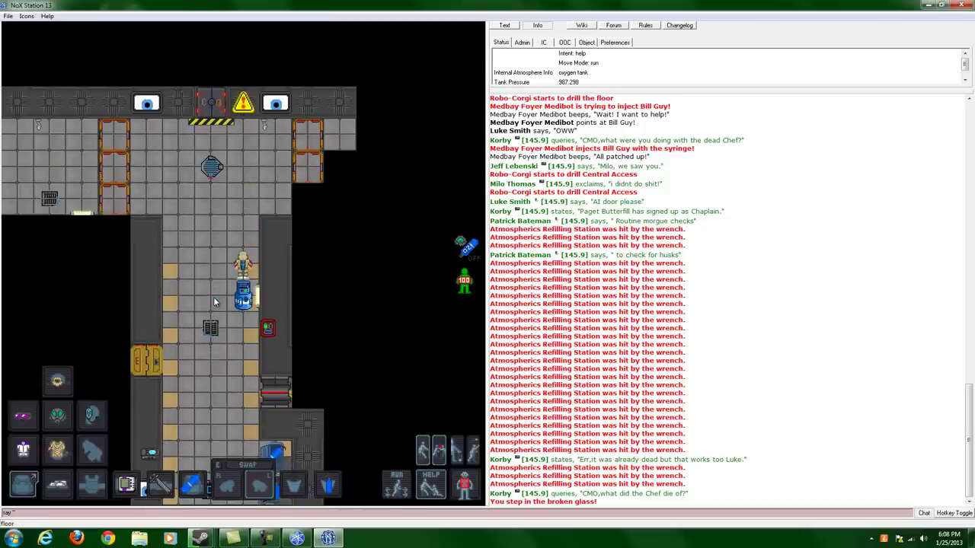
{"action": "key", "text": "Up"}
{"action": "key", "text": "Up"}
{"action": "key", "text": "Up"}
{"action": "key", "text": "Right"}
{"action": "key", "text": "Right"}
{"action": "key", "text": "Right"}
{"action": "key", "text": "Right"}
{"action": "key", "text": "Right"}
{"action": "key", "text": "Right"}
{"action": "key", "text": "Right"}
{"action": "key", "text": "Right"}
{"action": "key", "text": "Right"}
{"action": "key", "text": "Right"}
{"action": "key", "text": "Right"}
{"action": "key", "text": "Right"}
{"action": "key", "text": "Right"}
{"action": "key", "text": "Right"}
{"action": "key", "text": "Right"}
{"action": "key", "text": "Right"}
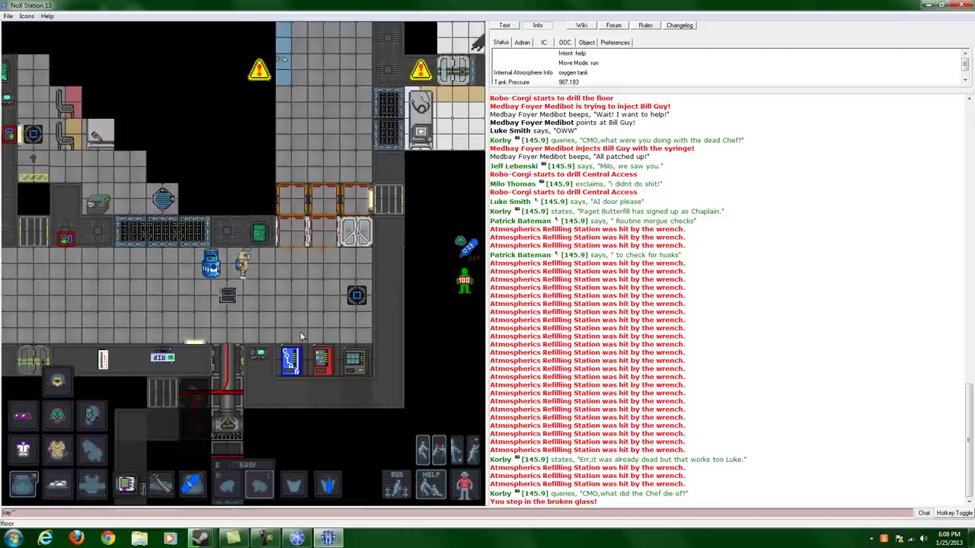
{"action": "key", "text": "Right"}
{"action": "key", "text": "Right"}
{"action": "key", "text": "Right"}
{"action": "key", "text": "Right"}
{"action": "key", "text": "Up"}
{"action": "key", "text": "Up"}
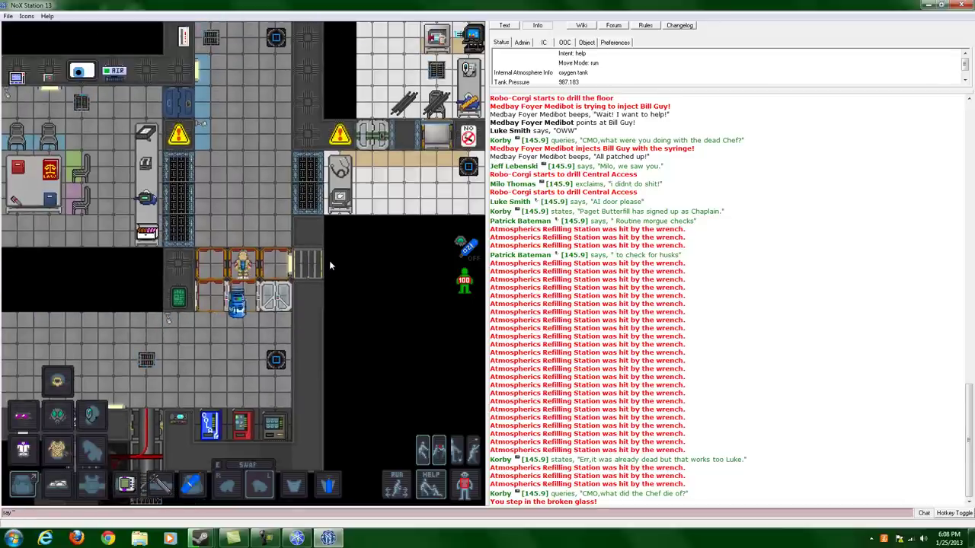
{"action": "key", "text": "Up"}
{"action": "key", "text": "Up"}
{"action": "key", "text": "Up"}
{"action": "key", "text": "Up"}
{"action": "key", "text": "Up"}
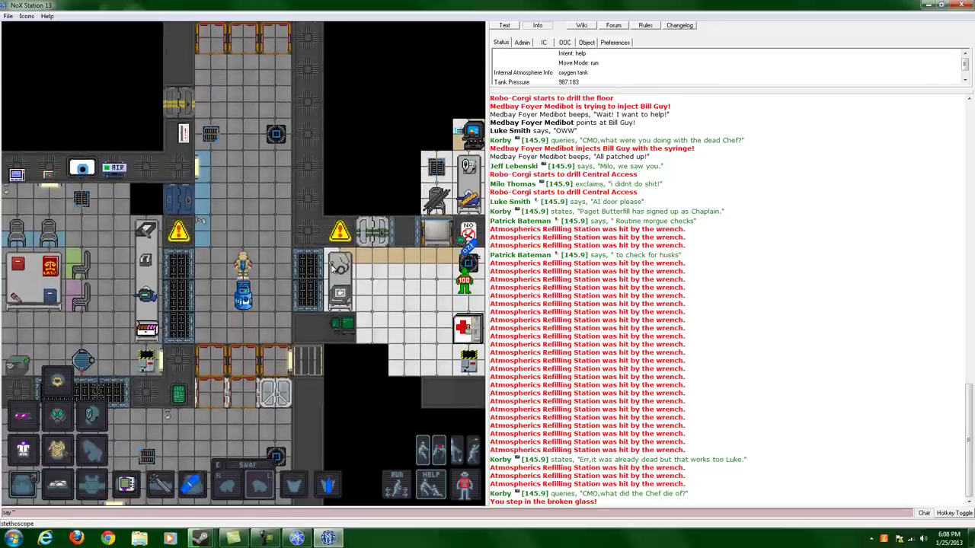
{"action": "key", "text": "Up"}
{"action": "key", "text": "Up"}
{"action": "key", "text": "Up"}
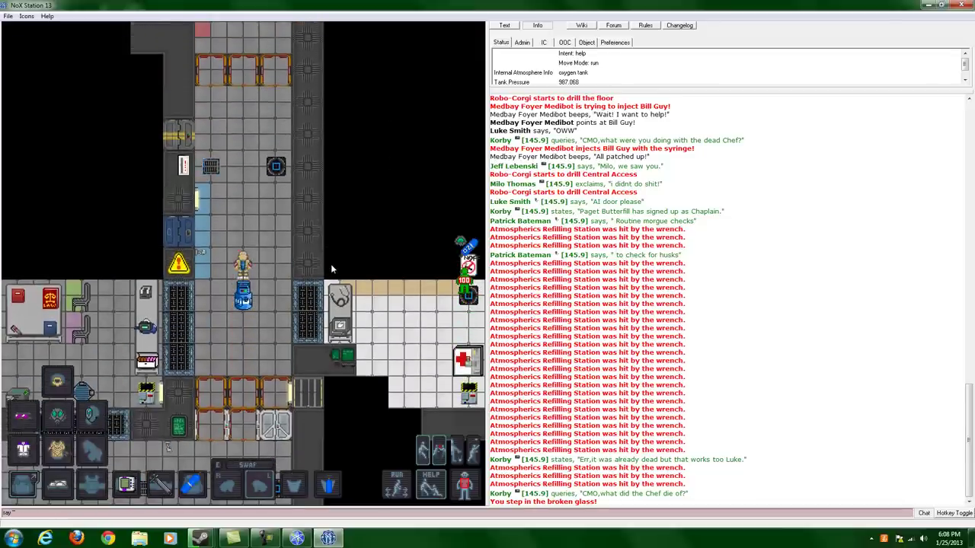
{"action": "key", "text": "Up"}
{"action": "key", "text": "Up"}
{"action": "key", "text": "Up"}
{"action": "key", "text": "Up"}
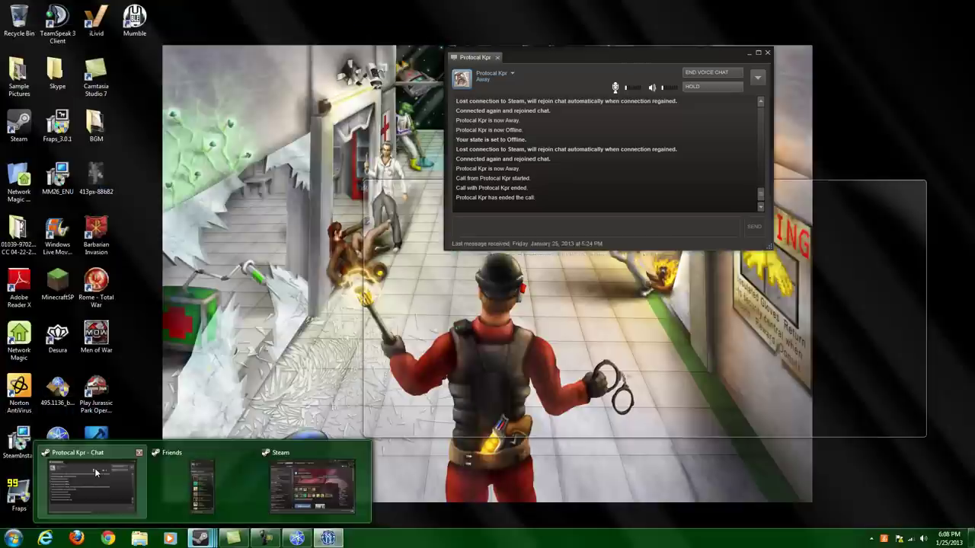
{"action": "left_click", "coordinate": [94, 467]}
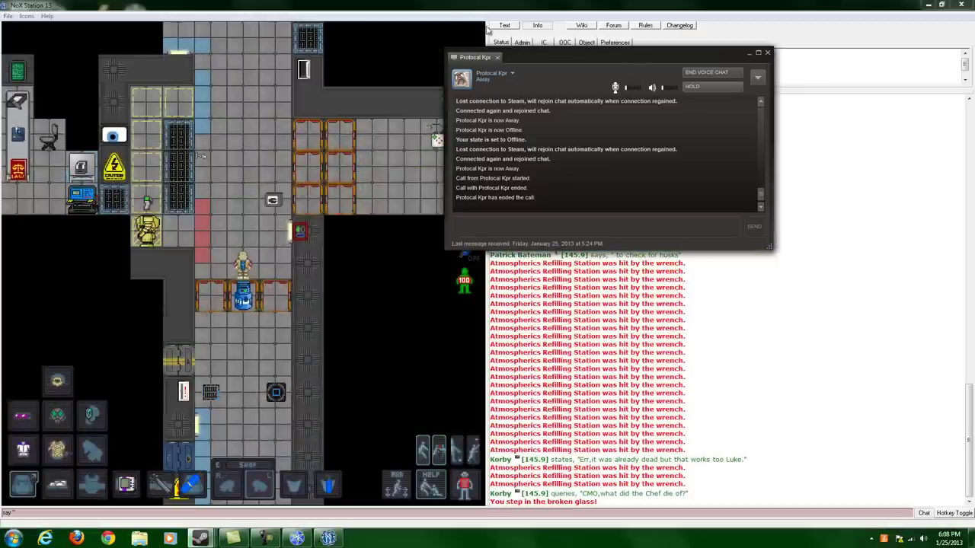
{"action": "left_click", "coordinate": [480, 32]}
Tow the oxygen canister out of the room and east along the hallway.
{"action": "key", "text": "Up"}
{"action": "key", "text": "Up"}
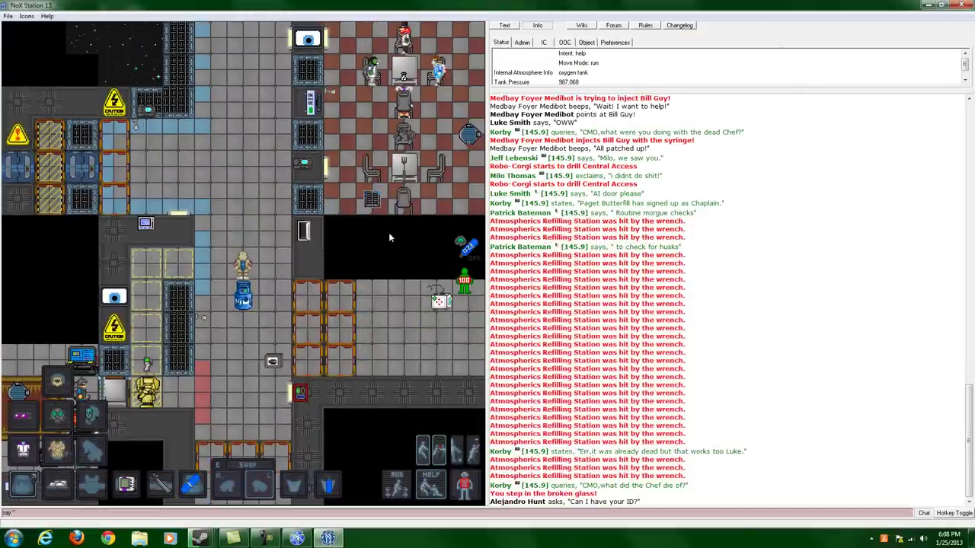
{"action": "key", "text": "Up"}
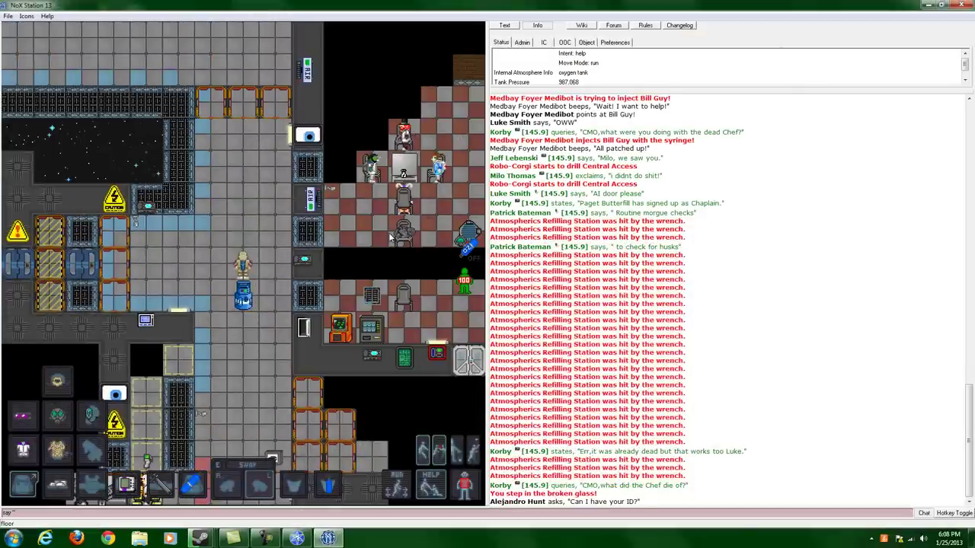
{"action": "key", "text": "Up"}
{"action": "key", "text": "Up"}
{"action": "key", "text": "Right"}
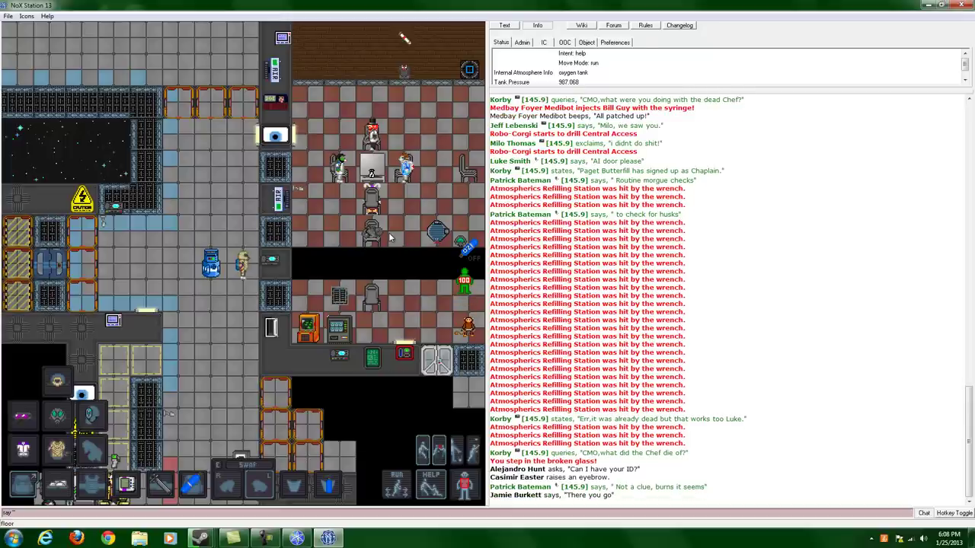
{"action": "key", "text": "Down"}
{"action": "key", "text": "Down"}
{"action": "key", "text": "Down"}
{"action": "key", "text": "Down"}
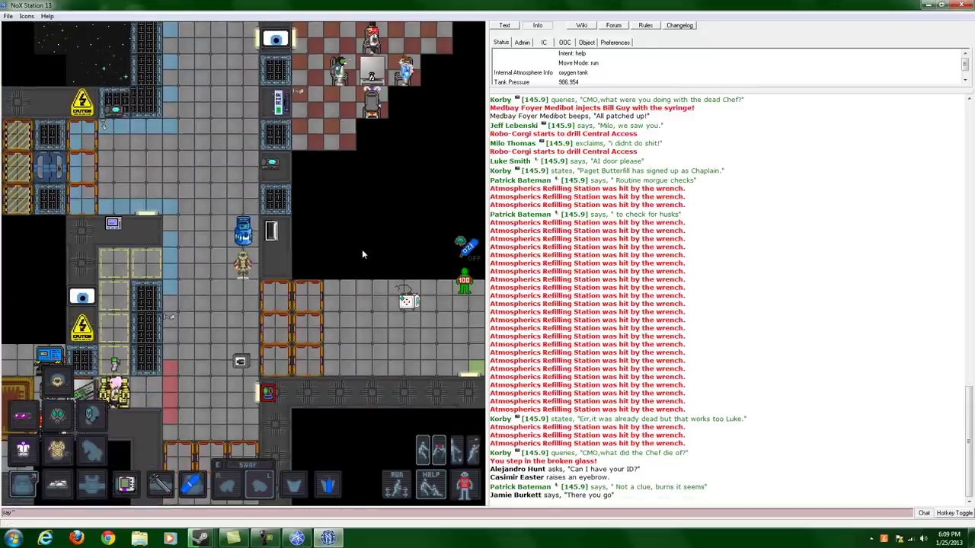
{"action": "key", "text": "Down"}
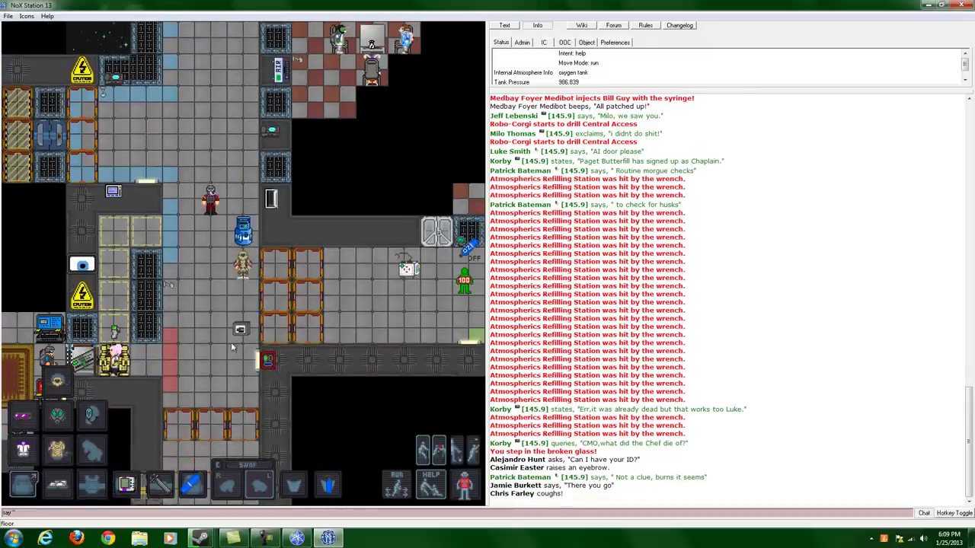
{"action": "key", "text": "Right"}
{"action": "key", "text": "Right"}
{"action": "key", "text": "Right"}
{"action": "key", "text": "Right"}
{"action": "key", "text": "Right"}
{"action": "key", "text": "Right"}
{"action": "key", "text": "Right"}
{"action": "key", "text": "Right"}
{"action": "key", "text": "Right"}
{"action": "key", "text": "Right"}
{"action": "key", "text": "Right"}
{"action": "key", "text": "Right"}
{"action": "key", "text": "Right"}
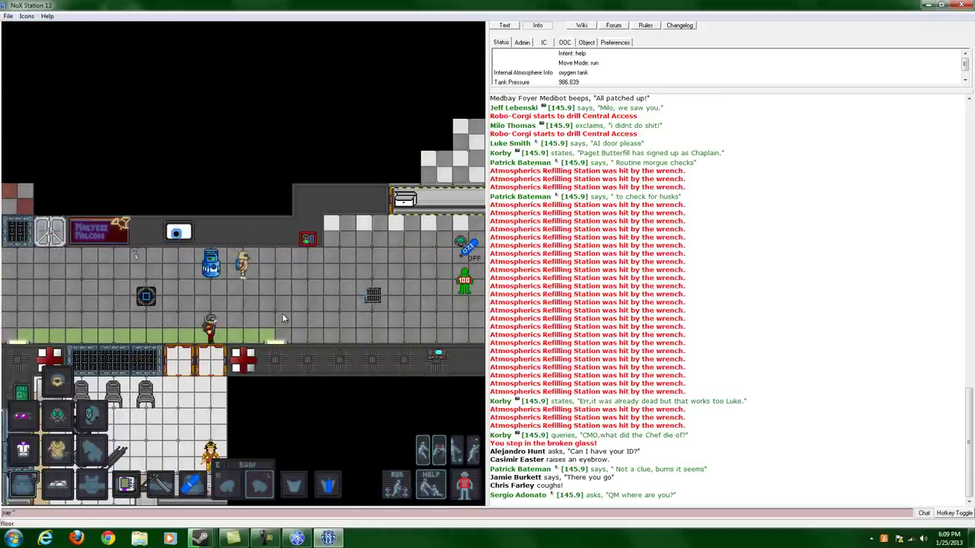
{"action": "key", "text": "Right"}
{"action": "key", "text": "Right"}
{"action": "key", "text": "Right"}
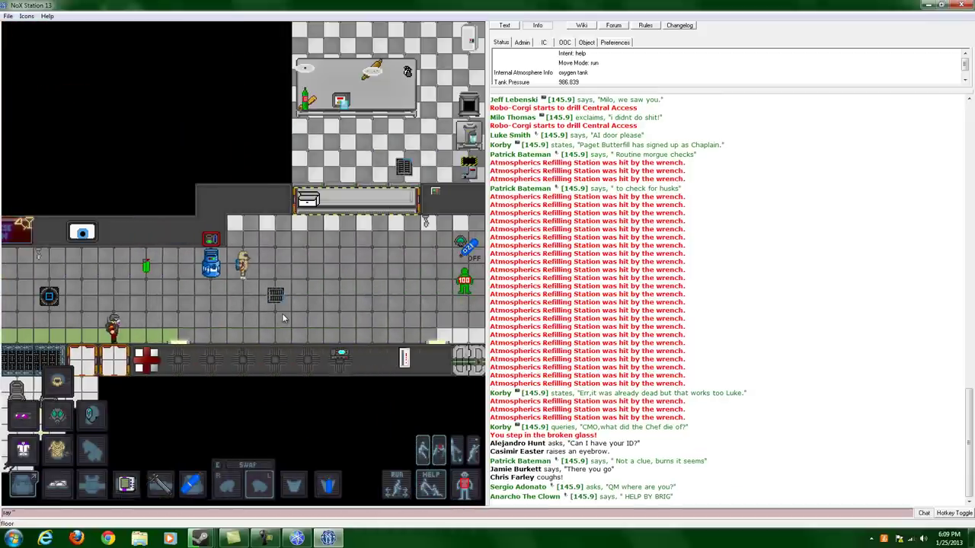
{"action": "key", "text": "Right"}
{"action": "key", "text": "Right"}
{"action": "key", "text": "Right"}
{"action": "key", "text": "Right"}
{"action": "key", "text": "Right"}
{"action": "key", "text": "Right"}
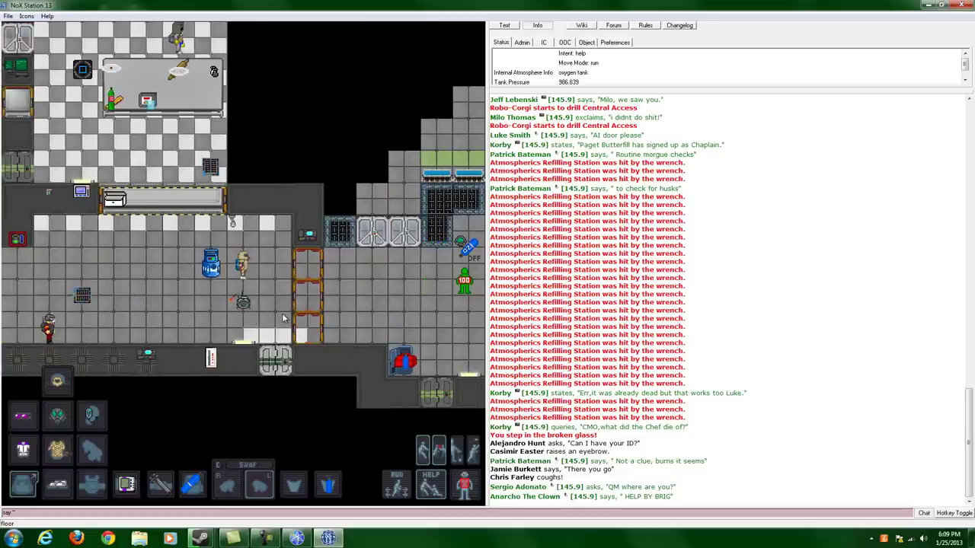
{"action": "key", "text": "Right"}
{"action": "key", "text": "Right"}
{"action": "key", "text": "Right"}
{"action": "key", "text": "Right"}
{"action": "key", "text": "Right"}
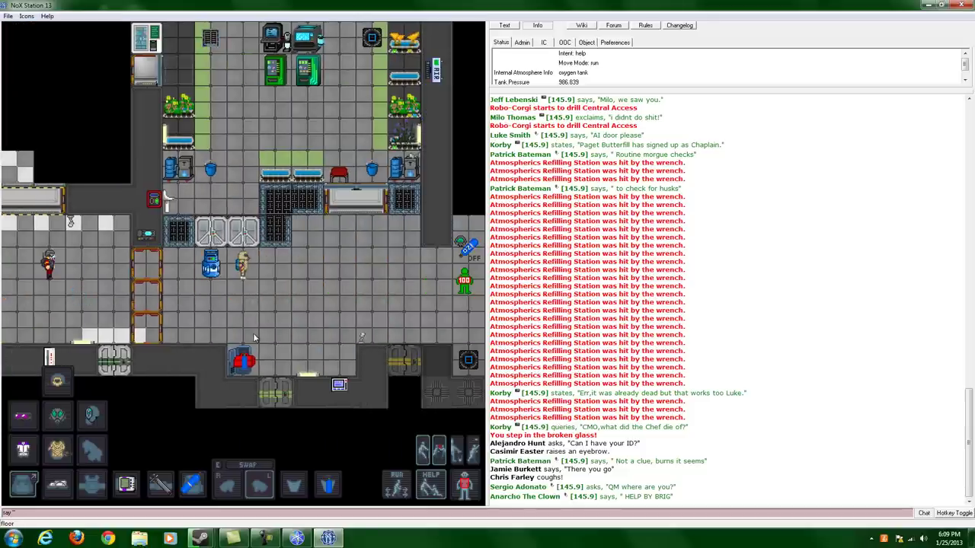
Keep hauling the canister east toward the research wing, glancing into a storage container.
{"action": "key", "text": "Down"}
{"action": "key", "text": "Down"}
{"action": "key", "text": "Down"}
{"action": "key", "text": "Down"}
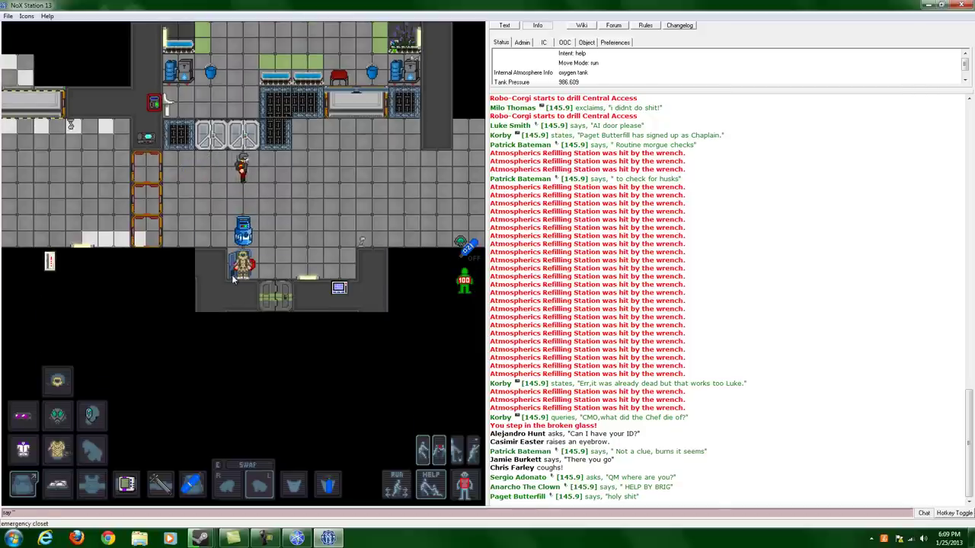
{"action": "key", "text": "Right"}
{"action": "key", "text": "Right"}
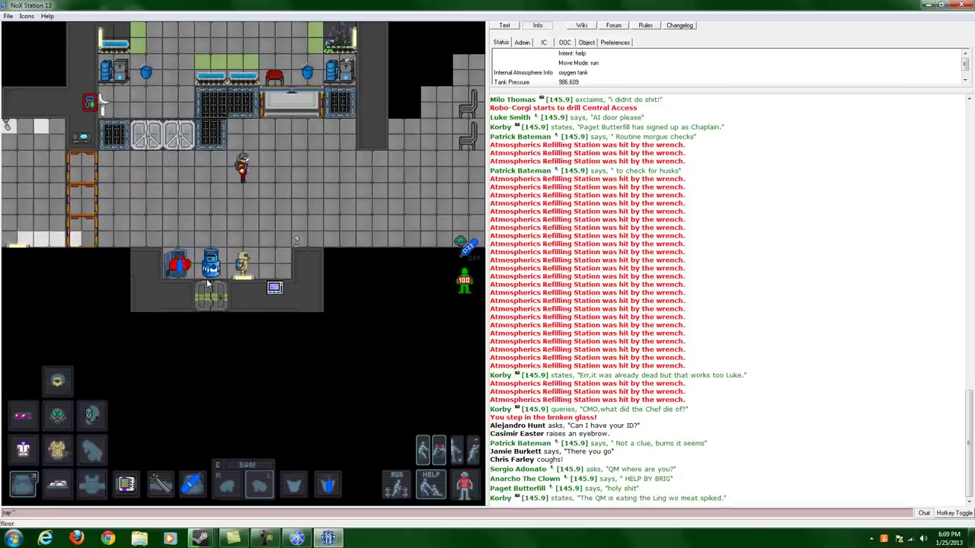
{"action": "key", "text": "Up"}
{"action": "key", "text": "Left"}
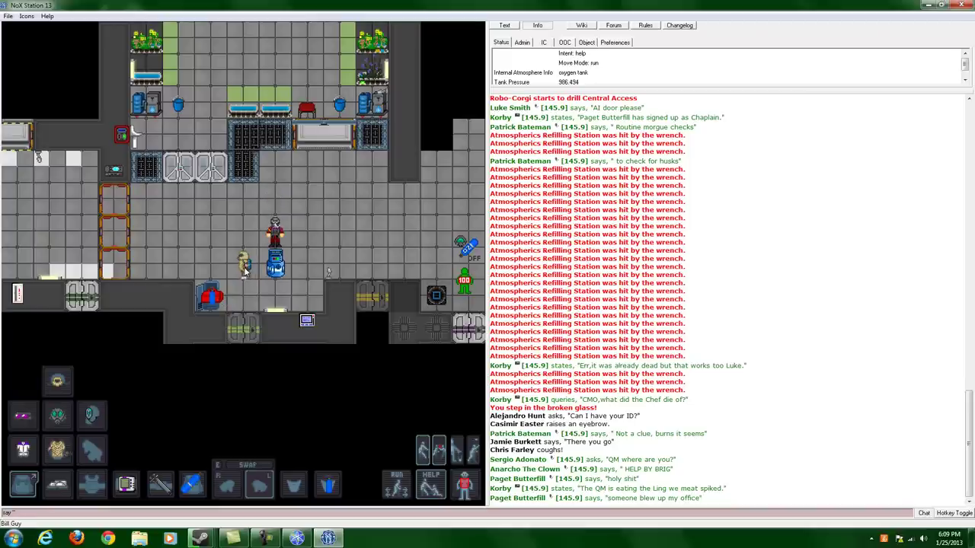
{"action": "left_click", "coordinate": [23, 485]}
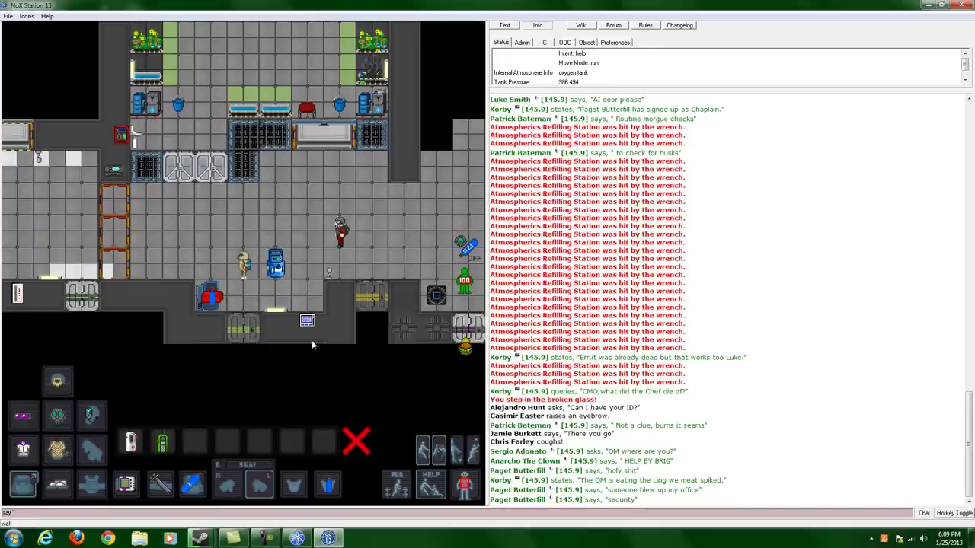
{"action": "left_click", "coordinate": [358, 444]}
{"action": "key", "text": "Up"}
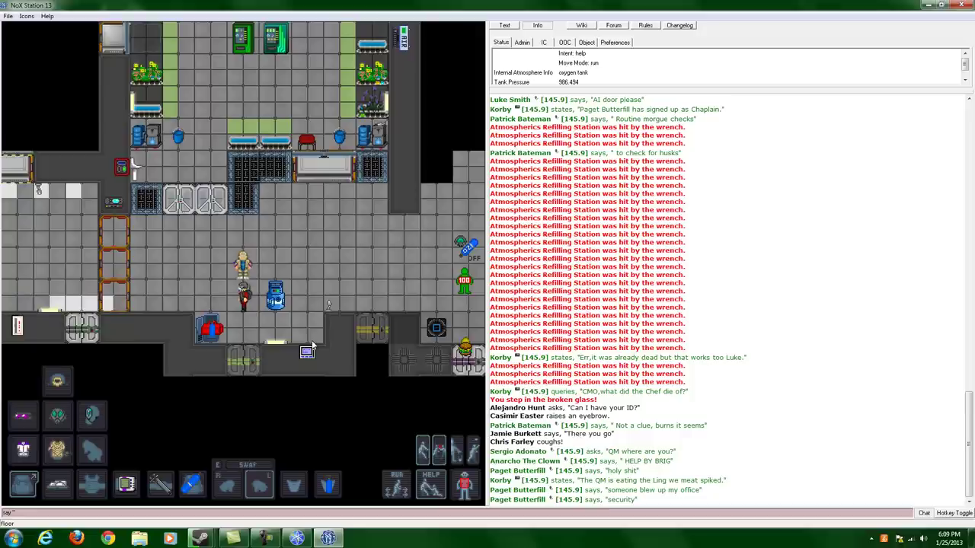
{"action": "key", "text": "Right"}
{"action": "key", "text": "Right"}
{"action": "key", "text": "Right"}
{"action": "key", "text": "Right"}
{"action": "key", "text": "Right"}
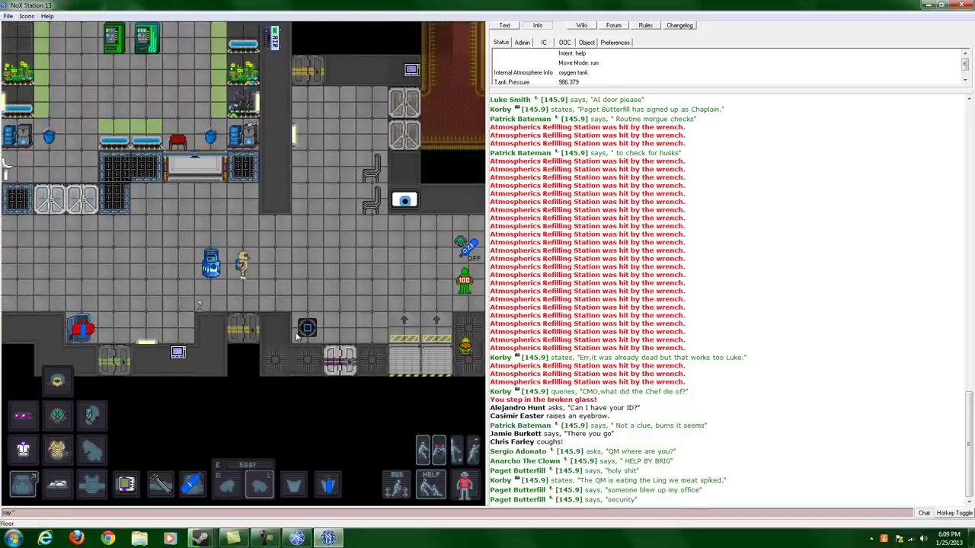
{"action": "key", "text": "Right"}
{"action": "key", "text": "Right"}
{"action": "key", "text": "Right"}
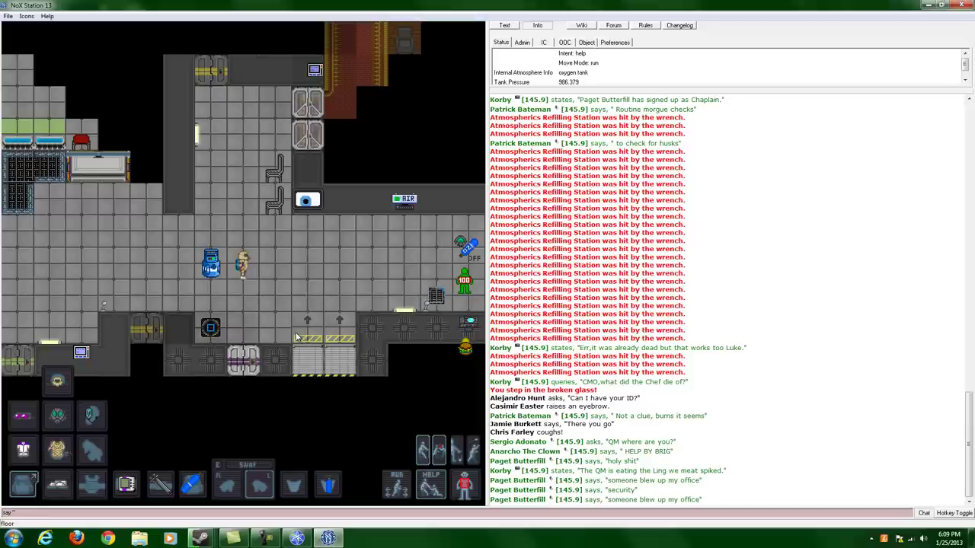
{"action": "key", "text": "Right"}
{"action": "key", "text": "Right"}
{"action": "key", "text": "Right"}
{"action": "key", "text": "Right"}
{"action": "key", "text": "Right"}
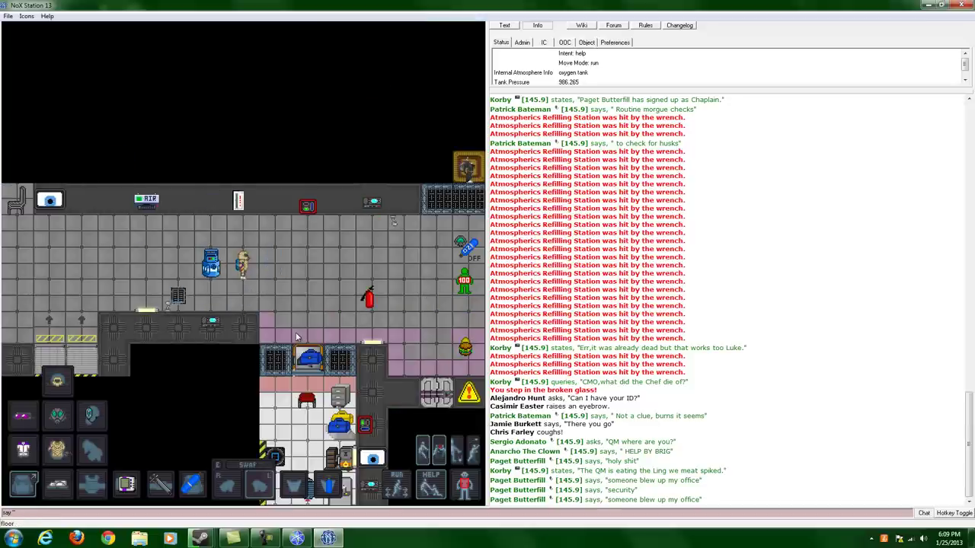
{"action": "key", "text": "Right"}
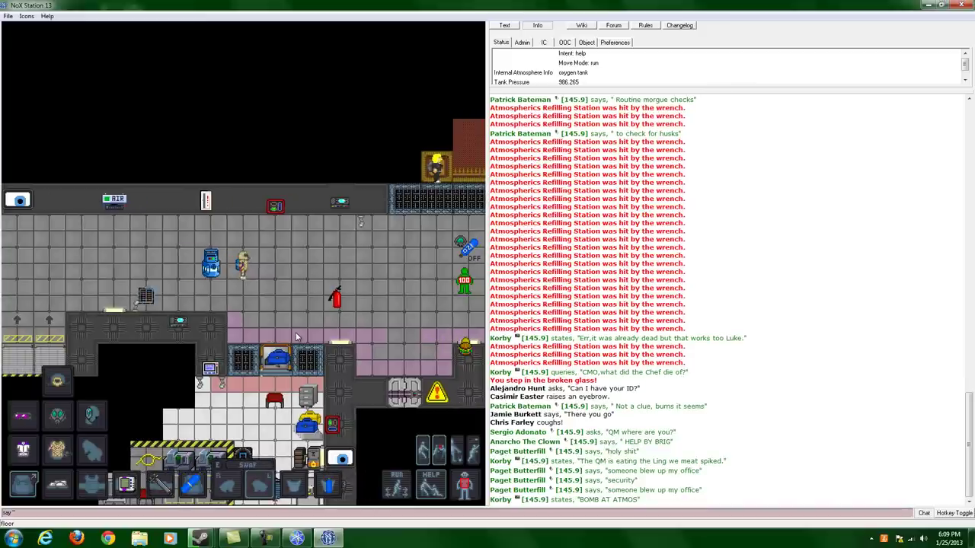
{"action": "key", "text": "Right"}
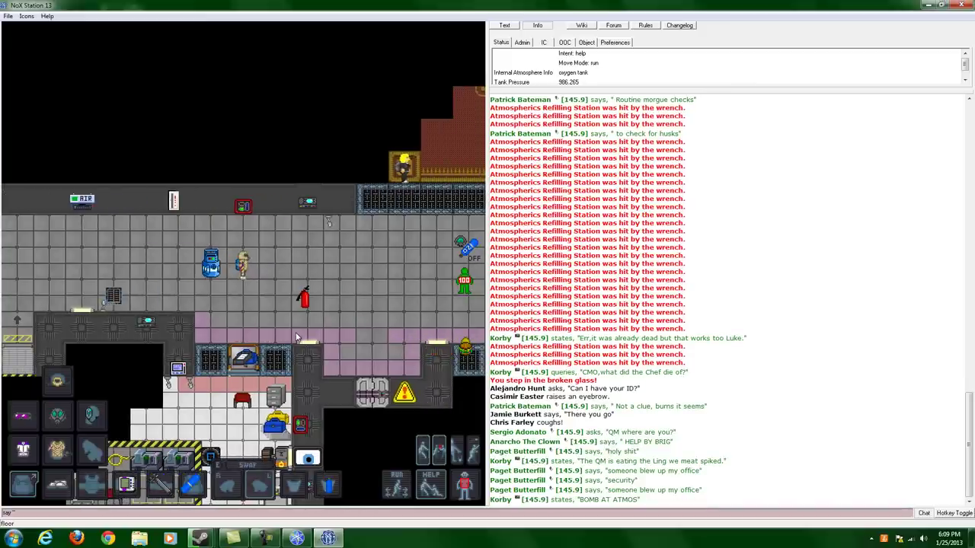
{"action": "key", "text": "Right"}
{"action": "key", "text": "Right"}
{"action": "key", "text": "Right"}
{"action": "key", "text": "Right"}
{"action": "key", "text": "Right"}
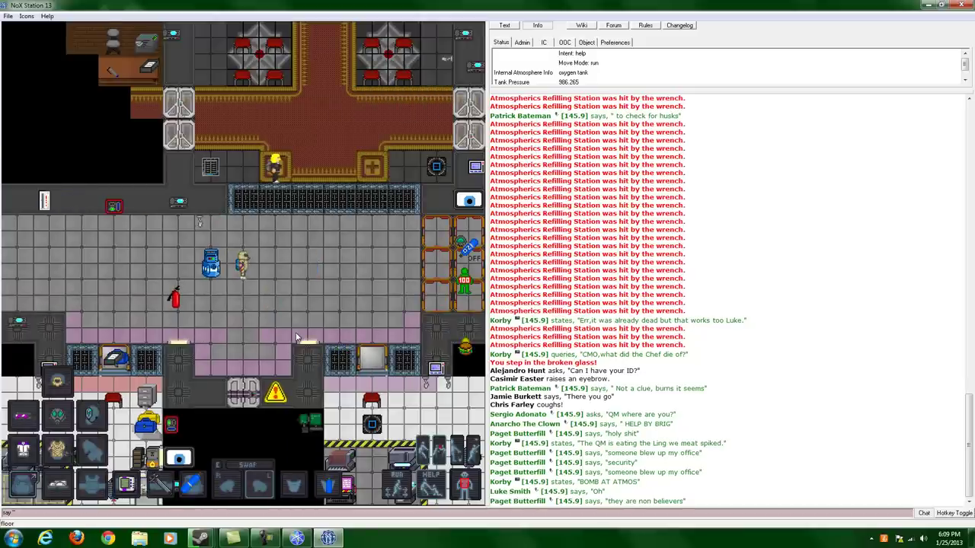
{"action": "key", "text": "Right"}
{"action": "key", "text": "Right"}
{"action": "key", "text": "Right"}
{"action": "key", "text": "Right"}
{"action": "key", "text": "Right"}
Pull the canister to the airlock, open it, and take the canister south through.
{"action": "key", "text": "Down"}
{"action": "key", "text": "Down"}
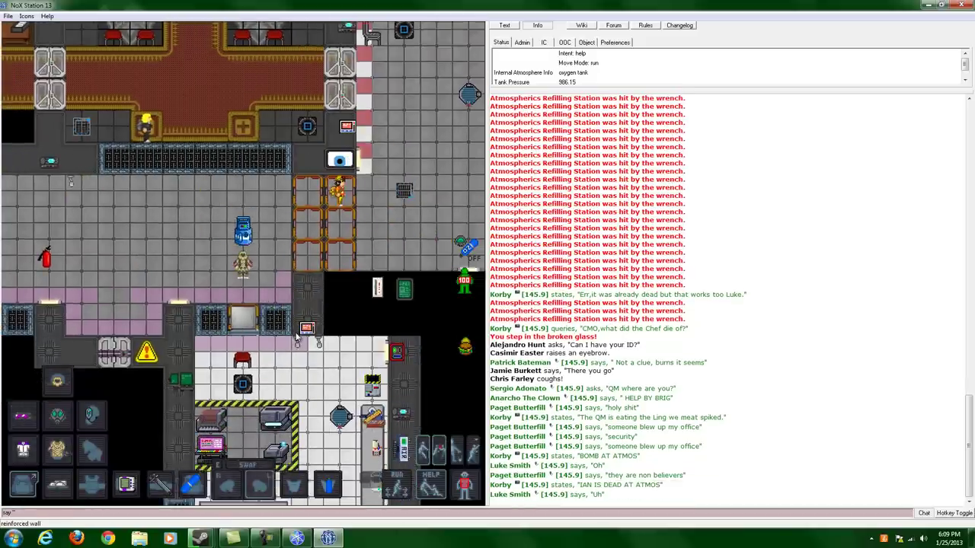
{"action": "key", "text": "Down"}
{"action": "key", "text": "Left"}
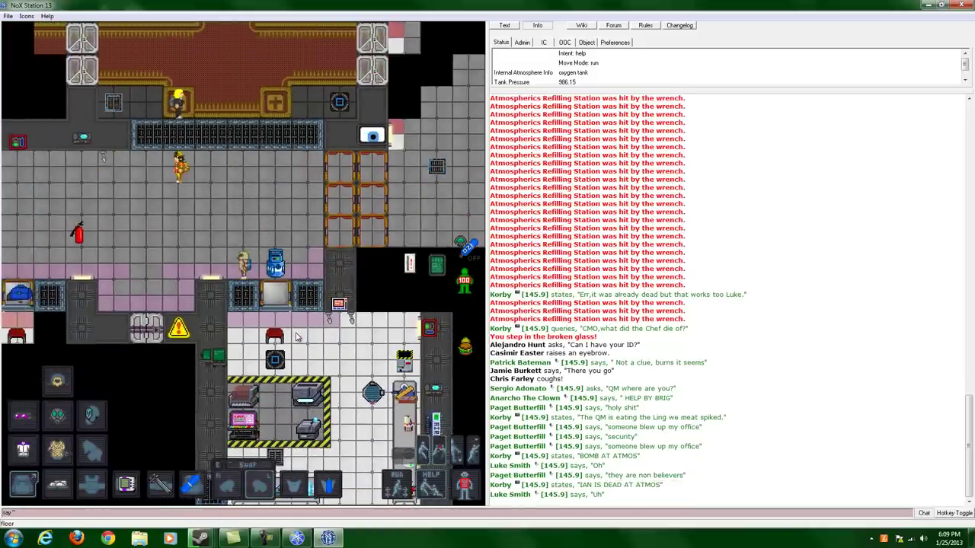
{"action": "key", "text": "Left"}
{"action": "key", "text": "Left"}
{"action": "key", "text": "Left"}
{"action": "key", "text": "Left"}
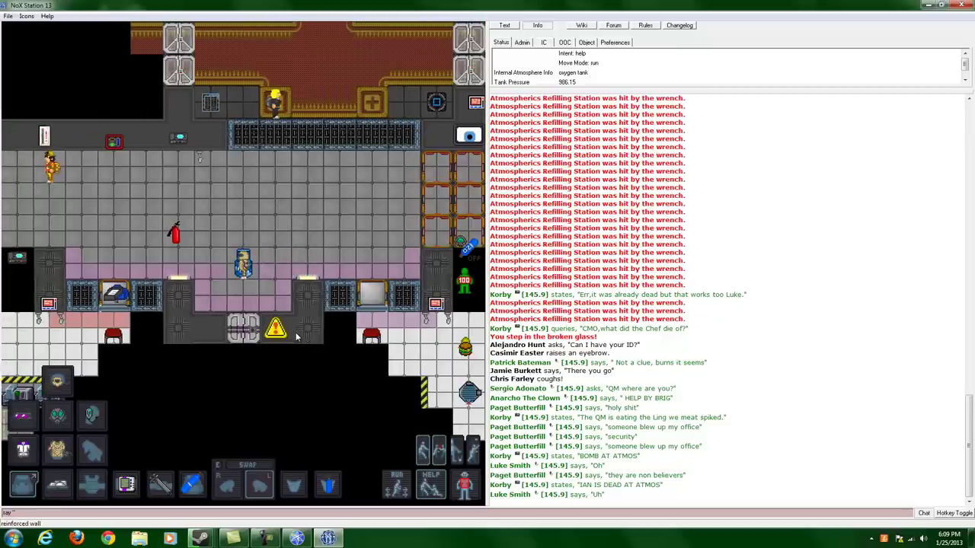
{"action": "key", "text": "Left"}
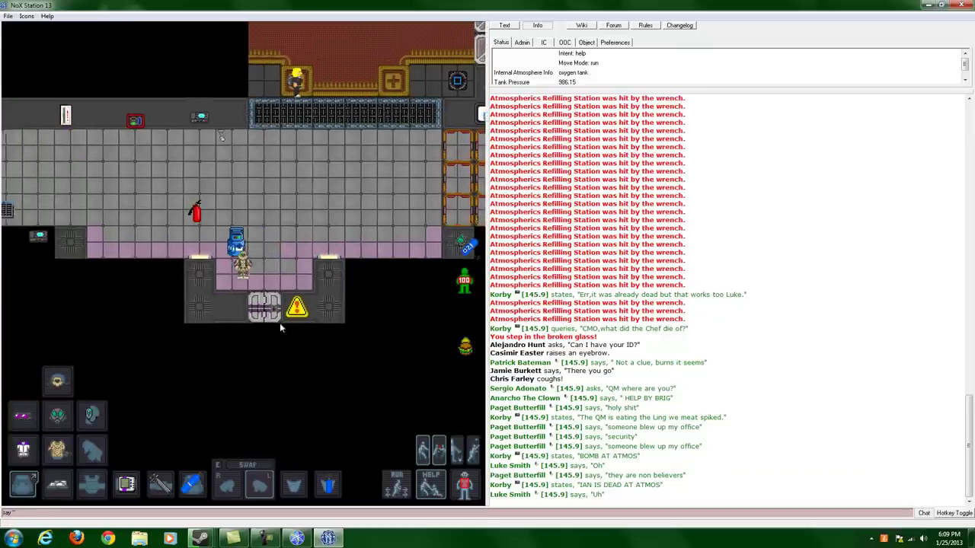
{"action": "key", "text": "Down"}
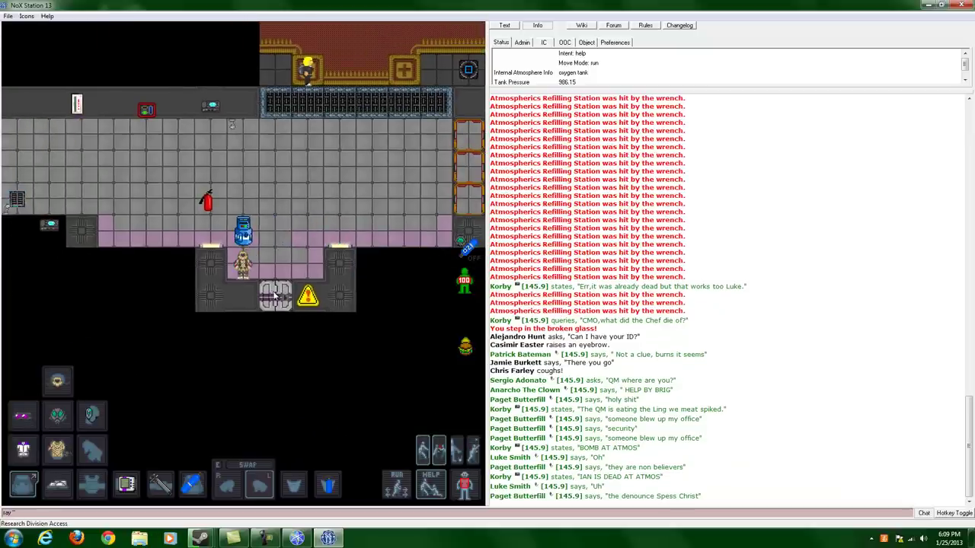
{"action": "left_click", "coordinate": [274, 300]}
{"action": "key", "text": "Right"}
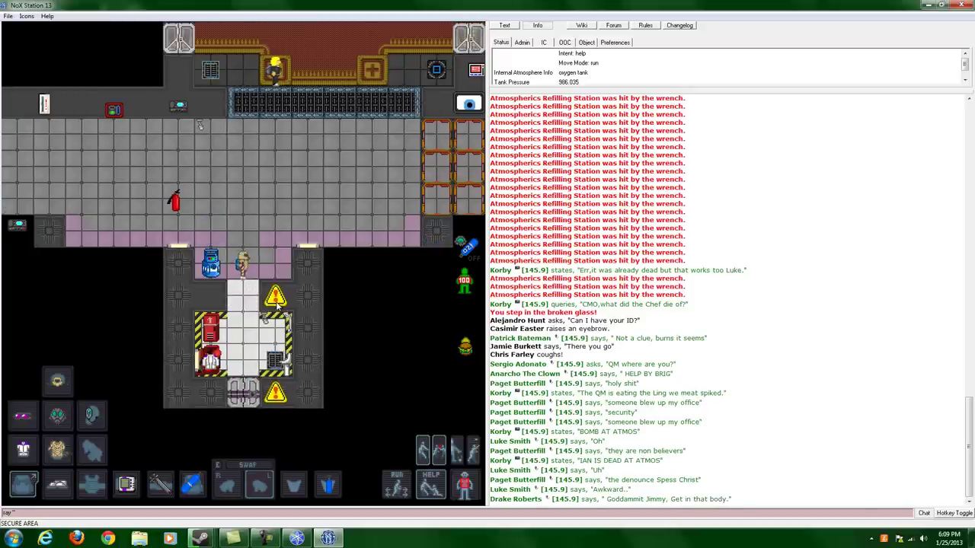
{"action": "key", "text": "Right"}
{"action": "key", "text": "Up"}
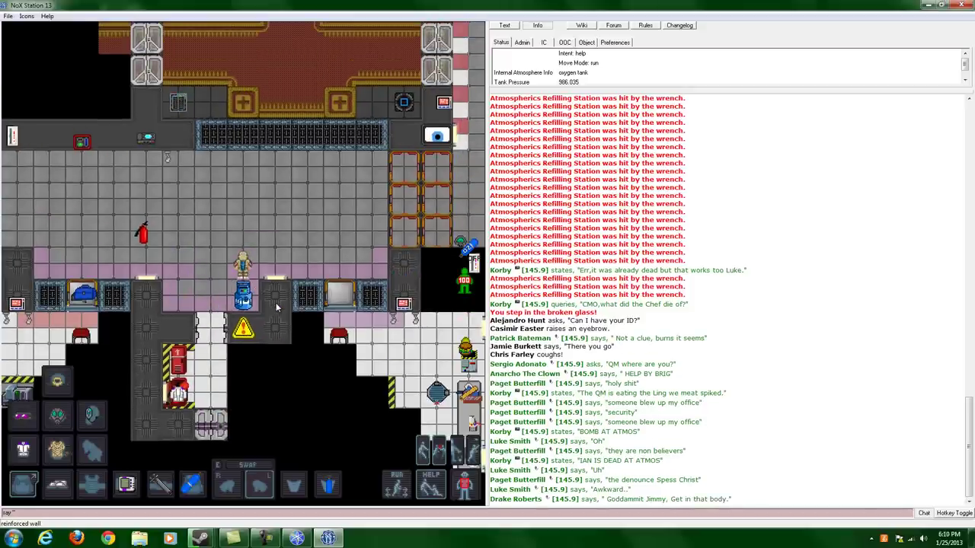
{"action": "key", "text": "Left"}
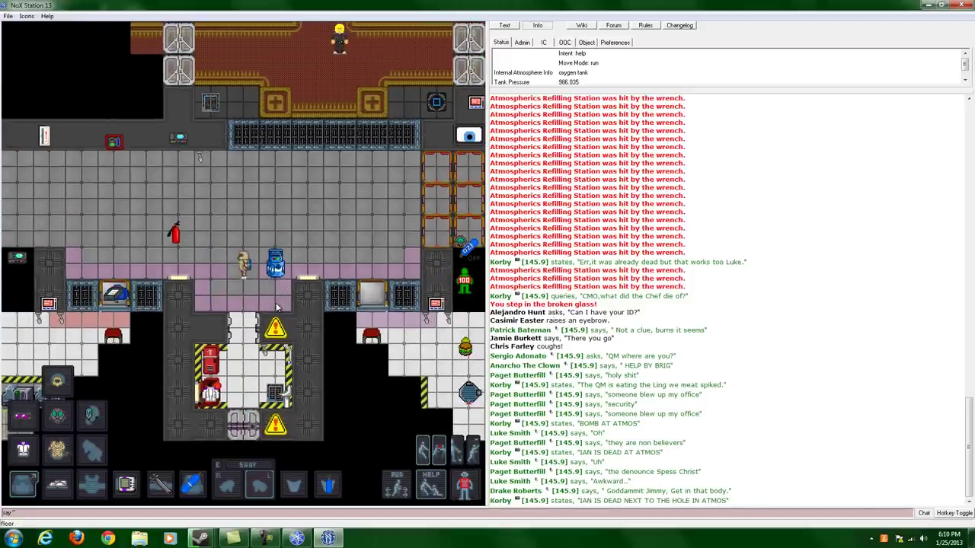
{"action": "key", "text": "Down"}
{"action": "key", "text": "Down"}
{"action": "key", "text": "Down"}
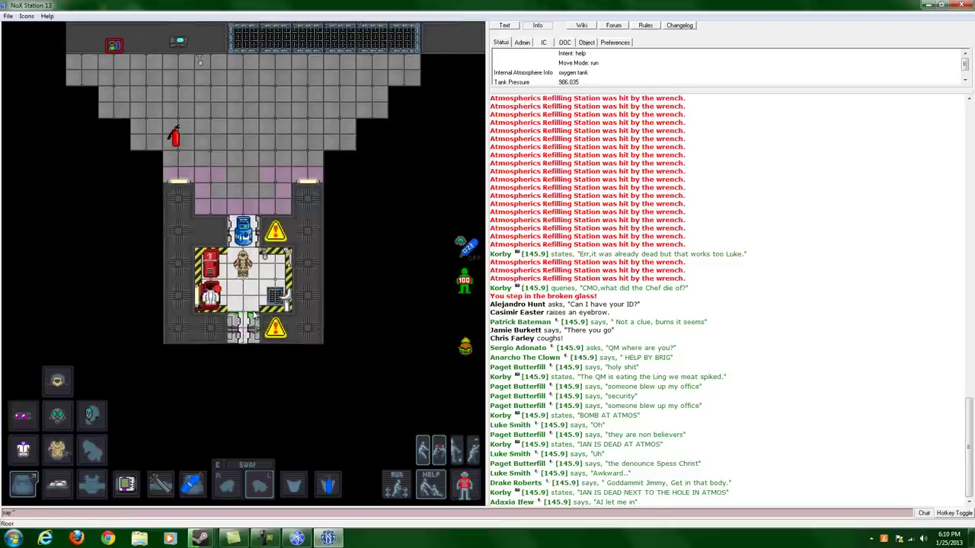
{"action": "key", "text": "Down"}
{"action": "key", "text": "Down"}
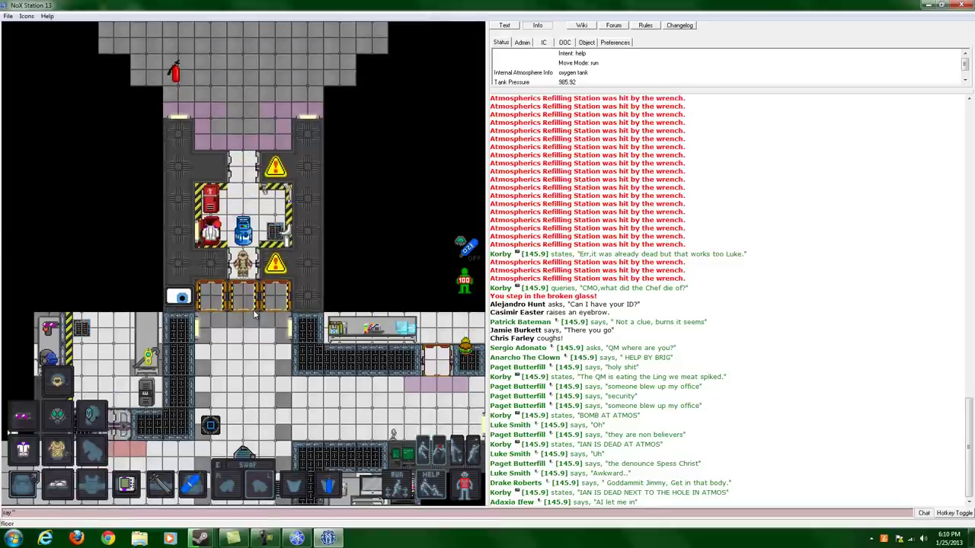
Haul the blue canister south, then east into the toxins lab.
{"action": "key", "text": "Down"}
{"action": "key", "text": "Down"}
{"action": "key", "text": "Down"}
{"action": "key", "text": "Down"}
{"action": "key", "text": "Down"}
{"action": "key", "text": "Down"}
{"action": "key", "text": "Down"}
{"action": "key", "text": "Down"}
{"action": "key", "text": "Down"}
{"action": "key", "text": "Down"}
{"action": "key", "text": "Down"}
{"action": "key", "text": "Down"}
{"action": "key", "text": "Down"}
{"action": "key", "text": "Down"}
{"action": "key", "text": "Down"}
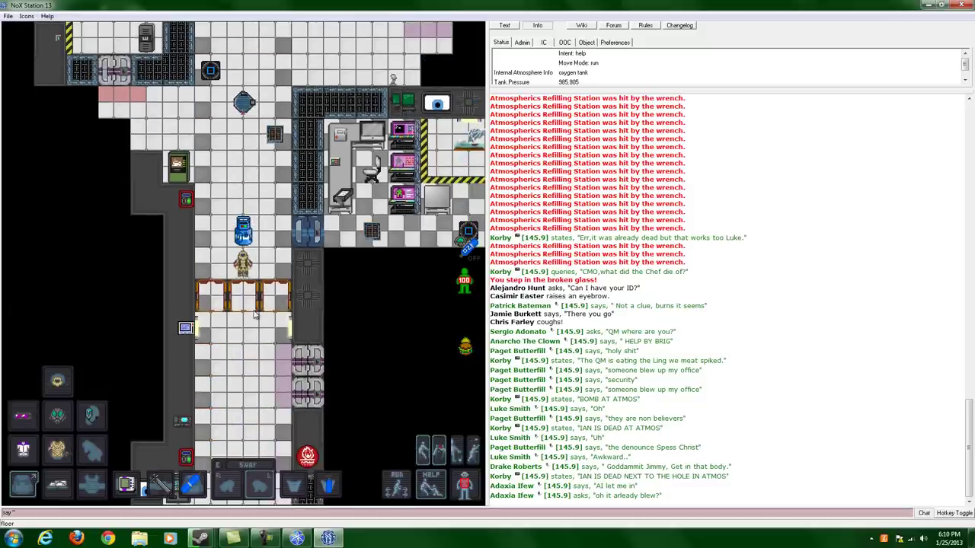
{"action": "key", "text": "Down"}
{"action": "key", "text": "Down"}
{"action": "key", "text": "Down"}
{"action": "key", "text": "Down"}
{"action": "key", "text": "Down"}
{"action": "key", "text": "Right"}
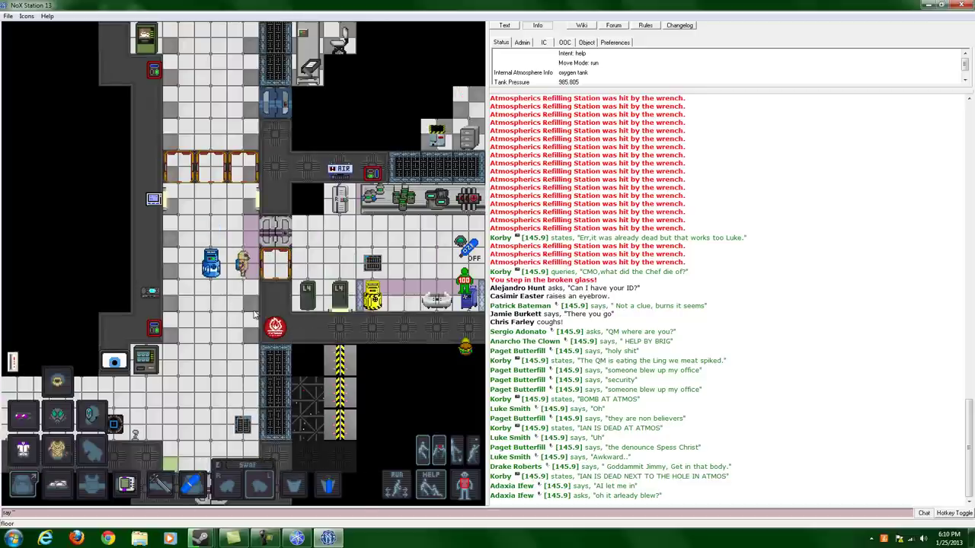
{"action": "key", "text": "Right"}
{"action": "key", "text": "Right"}
{"action": "key", "text": "Right"}
{"action": "key", "text": "Right"}
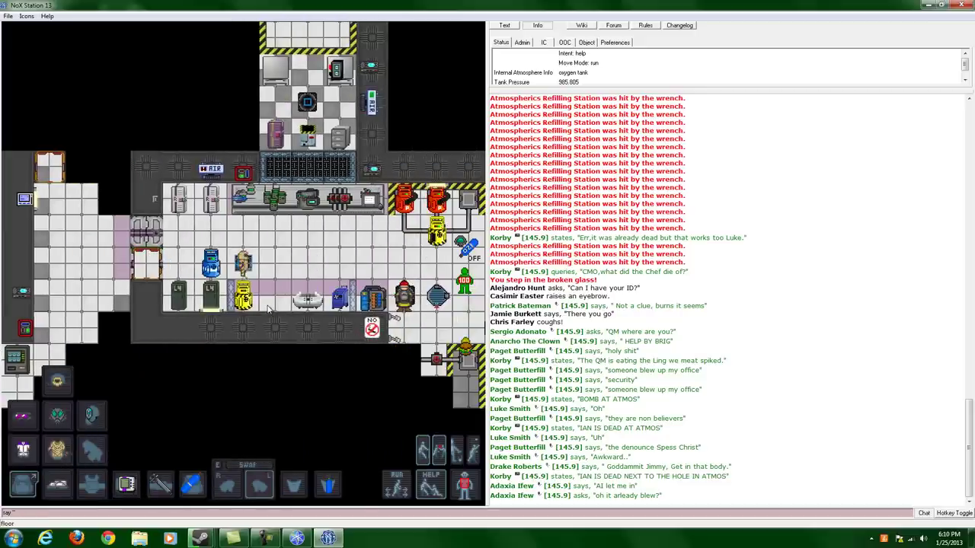
{"action": "key", "text": "Right"}
{"action": "key", "text": "Right"}
{"action": "key", "text": "Right"}
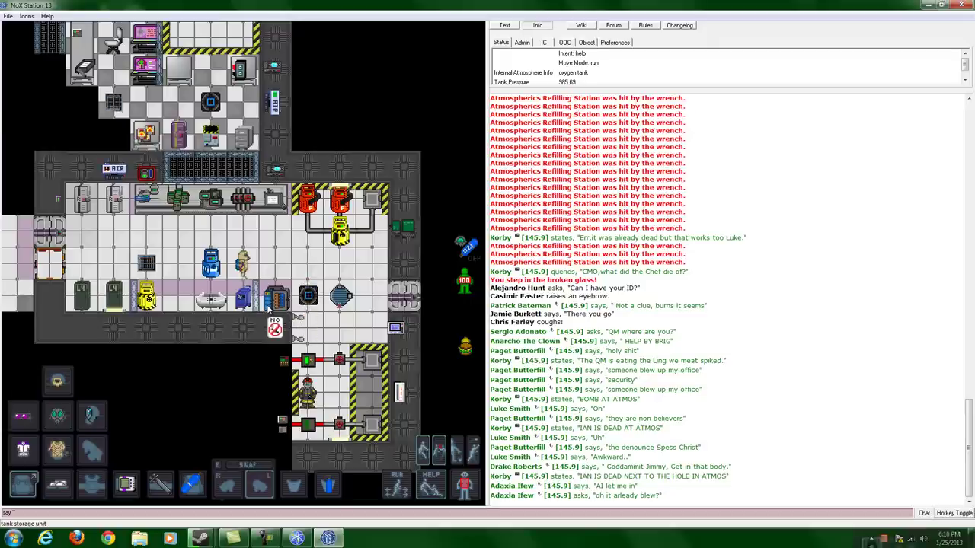
Line the blue canister up beside the yellow canister and step away from it.
{"action": "key", "text": "Up"}
{"action": "key", "text": "Left"}
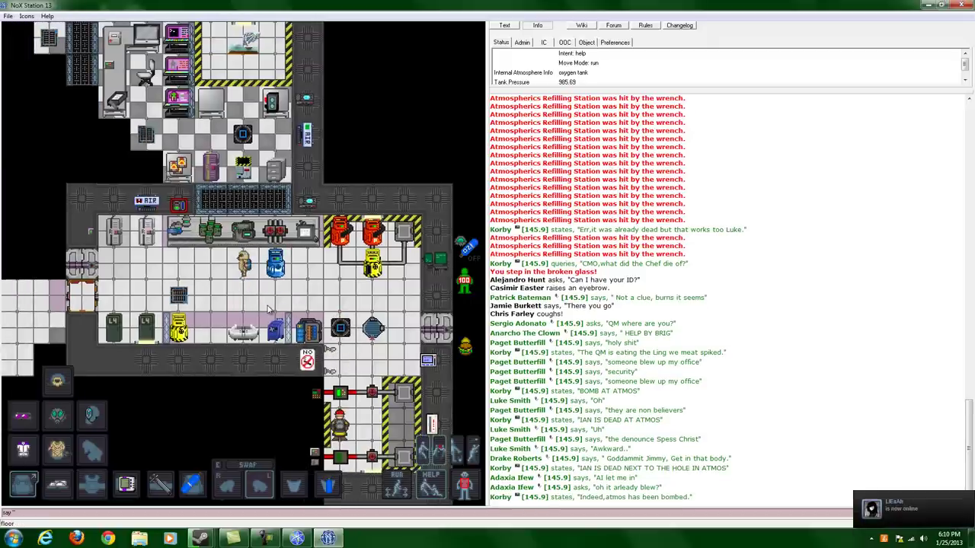
{"action": "key", "text": "Left"}
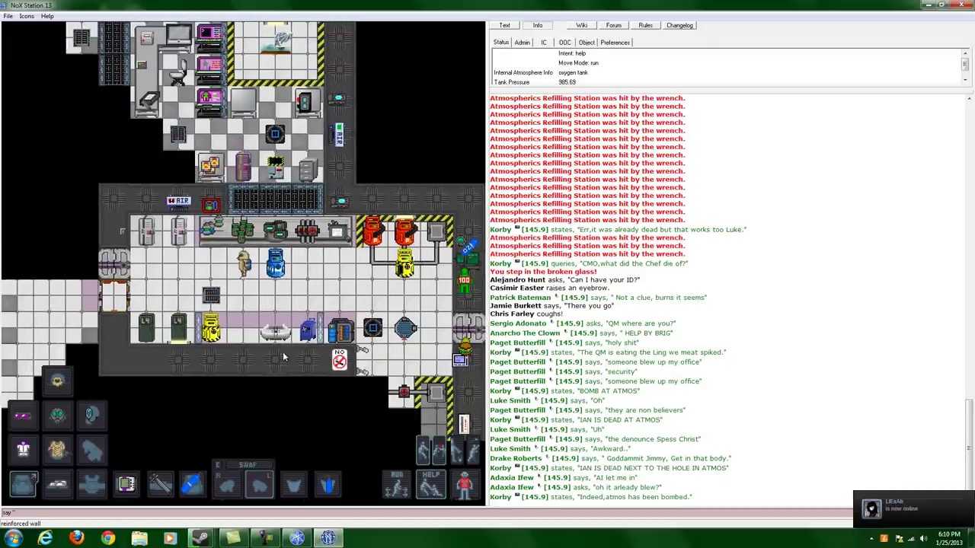
{"action": "key", "text": "Down"}
{"action": "key", "text": "Right"}
{"action": "key", "text": "Up"}
{"action": "key", "text": "Left"}
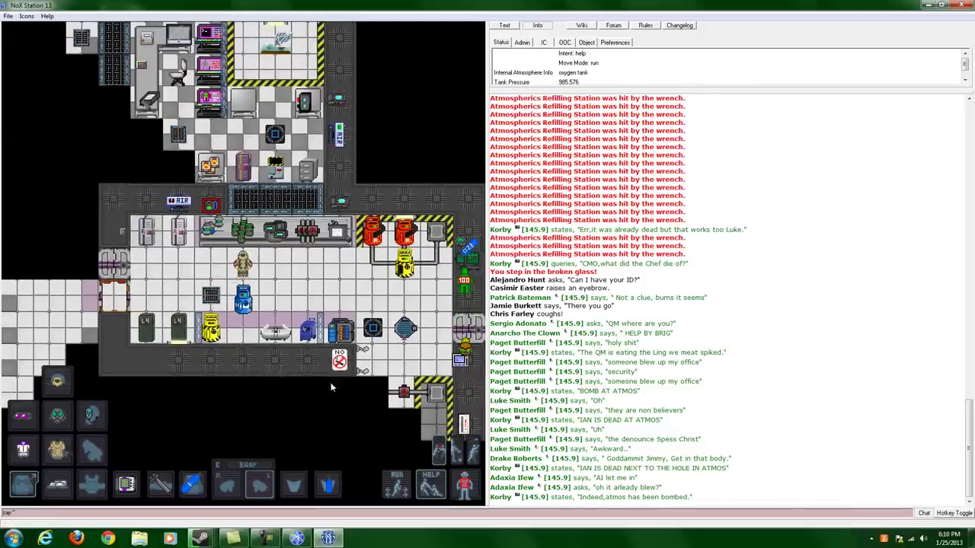
{"action": "key", "text": "Right"}
{"action": "key", "text": "Right"}
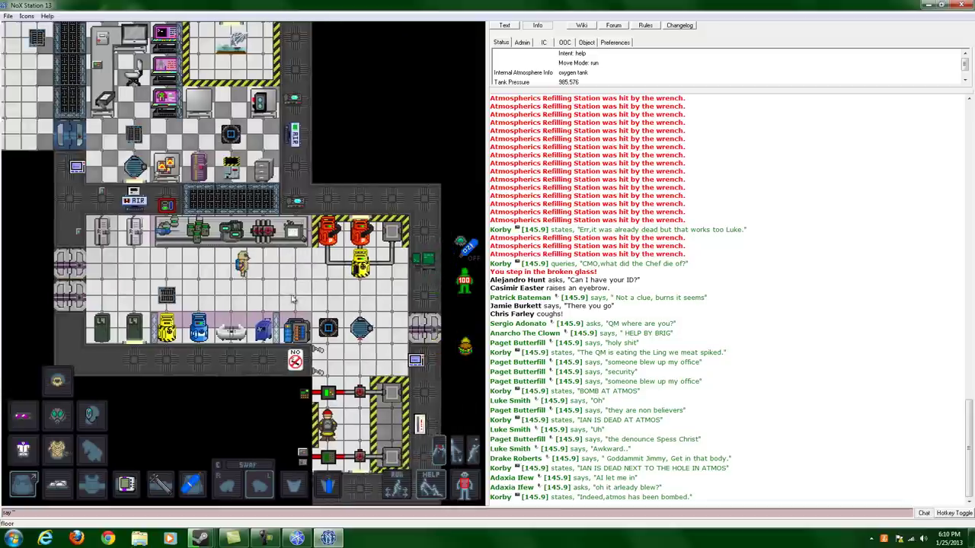
Dispense a fresh oxygen tank from the tank storage unit.
{"action": "key", "text": "Down"}
{"action": "left_click", "coordinate": [278, 303]}
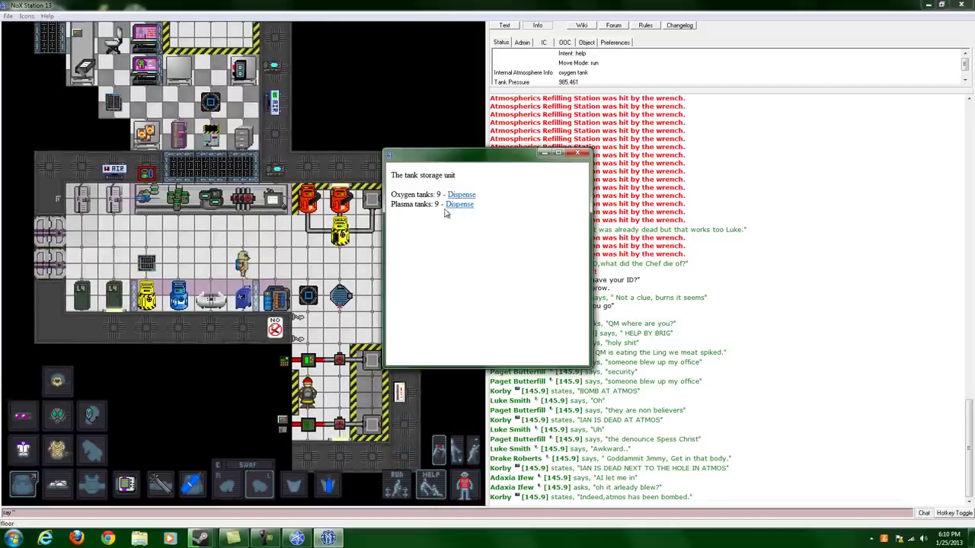
{"action": "left_click", "coordinate": [462, 195]}
{"action": "left_click", "coordinate": [578, 153]}
Fill the tank to 1013.25 kPa from the oxygen canister and remove it.
{"action": "key", "text": "Left"}
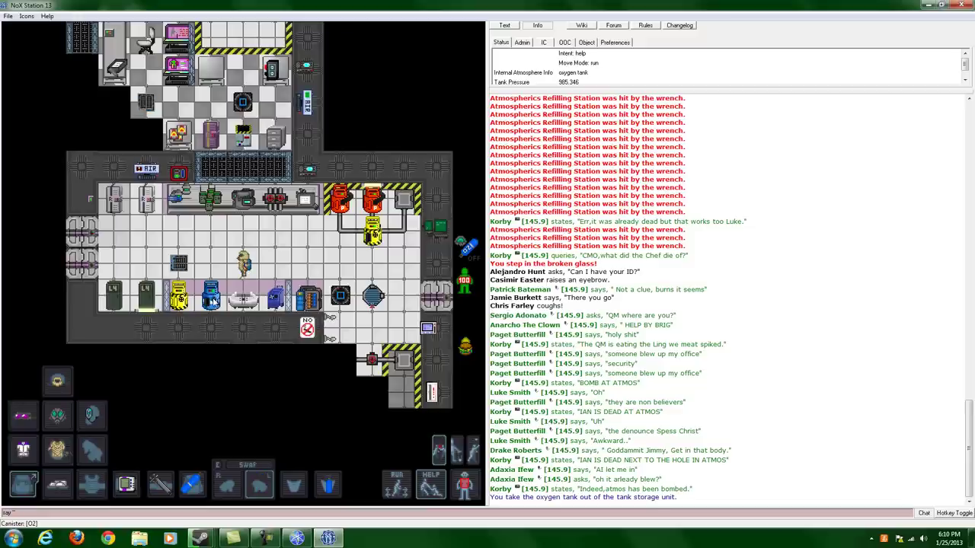
{"action": "left_click", "coordinate": [214, 302]}
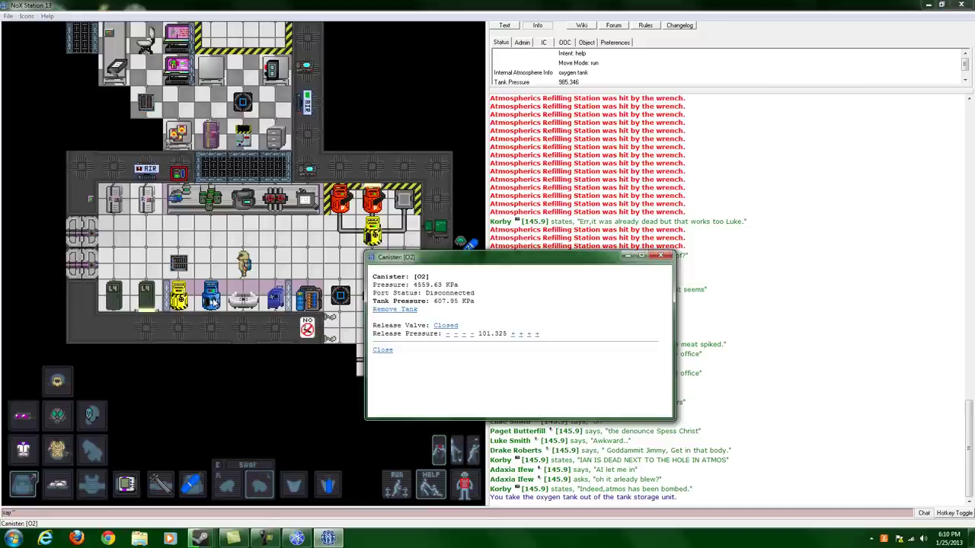
{"action": "left_click", "coordinate": [538, 334]}
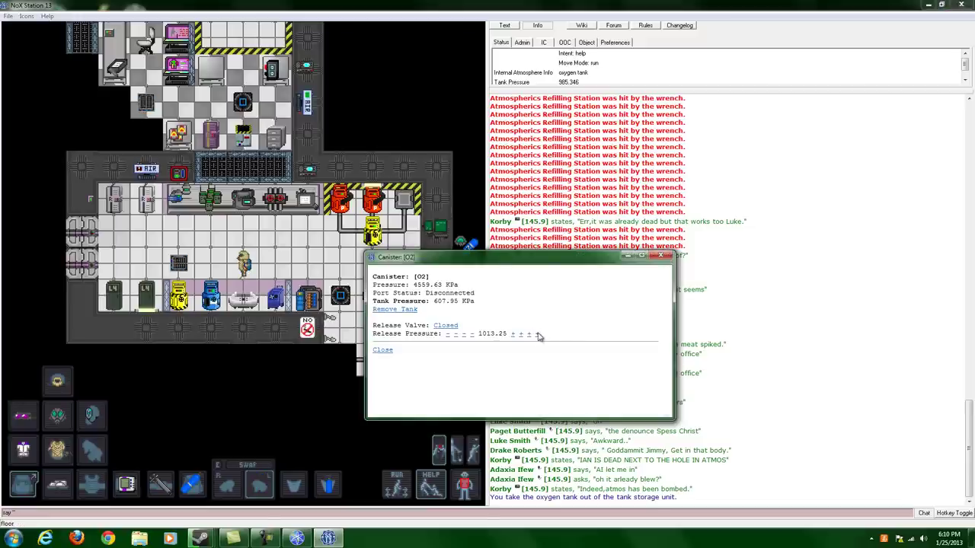
{"action": "left_click", "coordinate": [450, 326]}
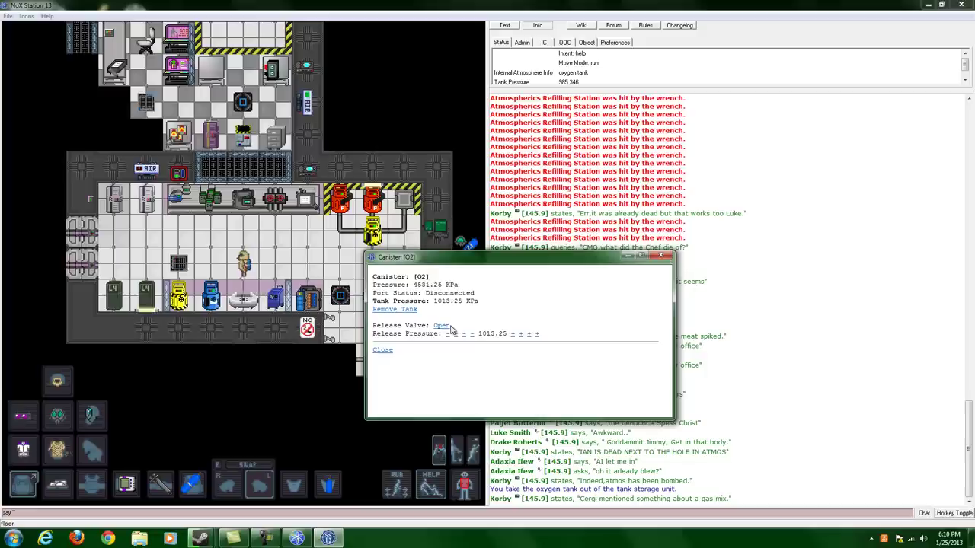
{"action": "left_click", "coordinate": [409, 310]}
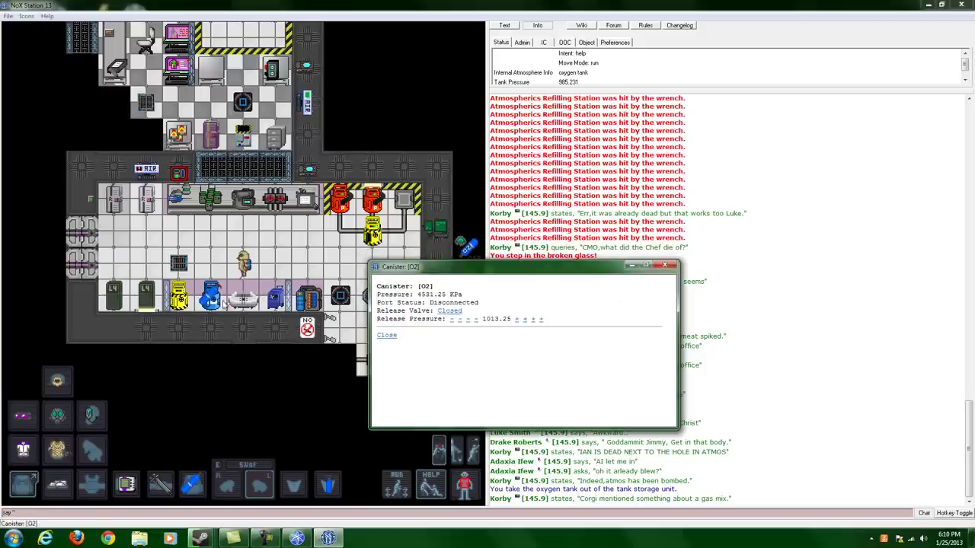
{"action": "left_click", "coordinate": [671, 267]}
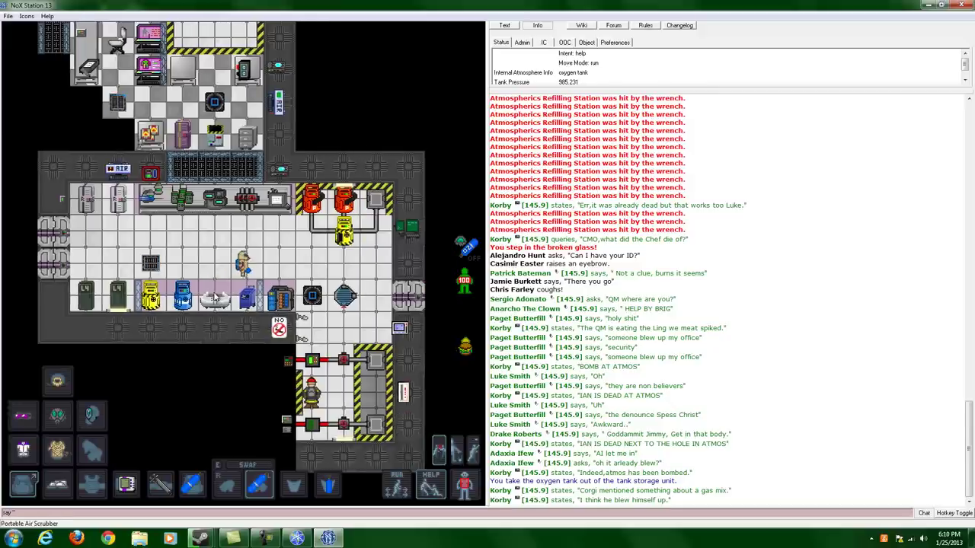
Drop the filled oxygen tank on the lab floor to free a hand.
{"action": "key", "text": "Right"}
{"action": "key", "text": "Right"}
{"action": "key", "text": "Up"}
{"action": "key", "text": "Up"}
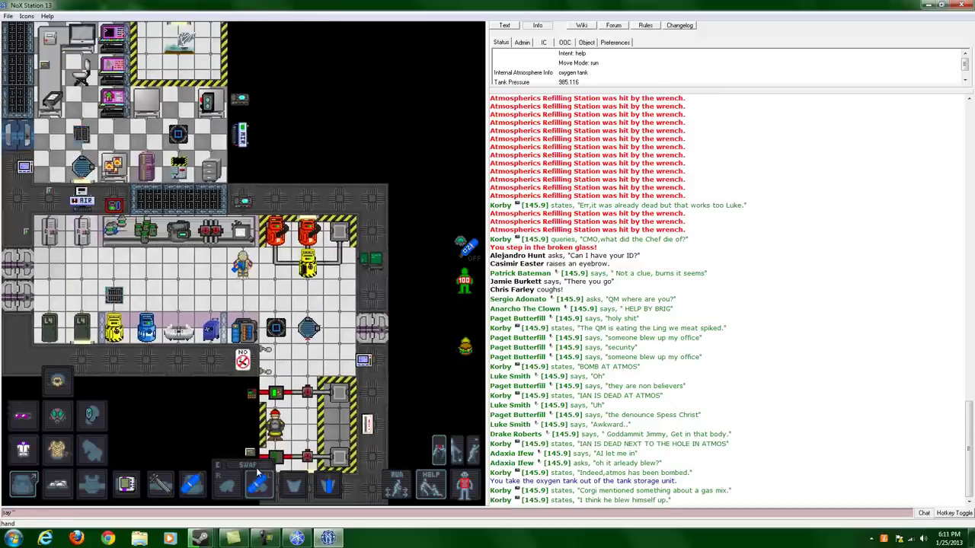
{"action": "left_click", "coordinate": [255, 466]}
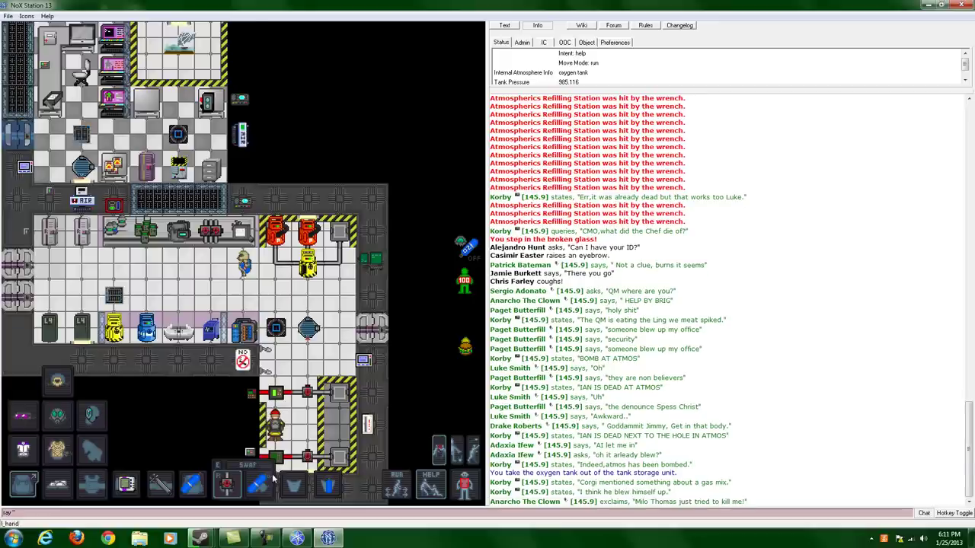
{"action": "key", "text": "Left"}
{"action": "key", "text": "Left"}
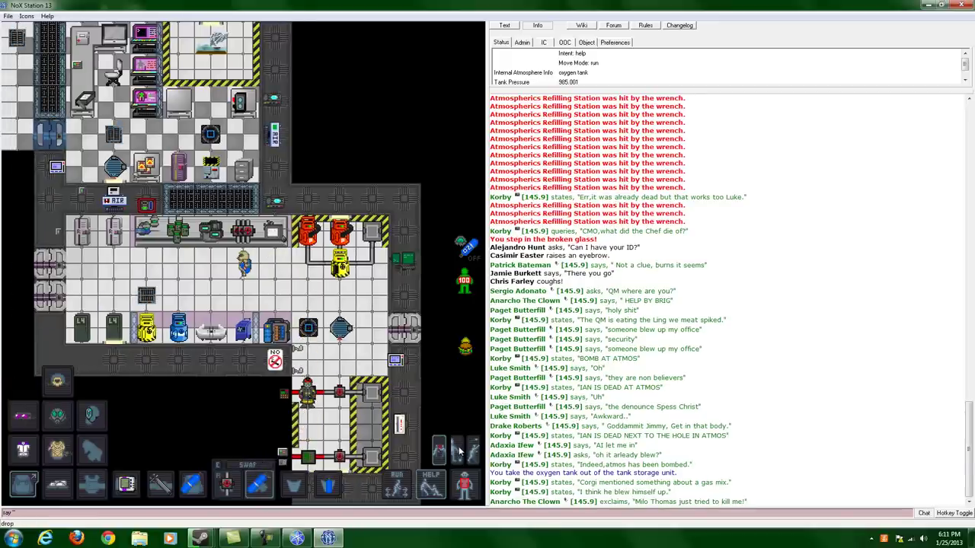
{"action": "key", "text": "q"}
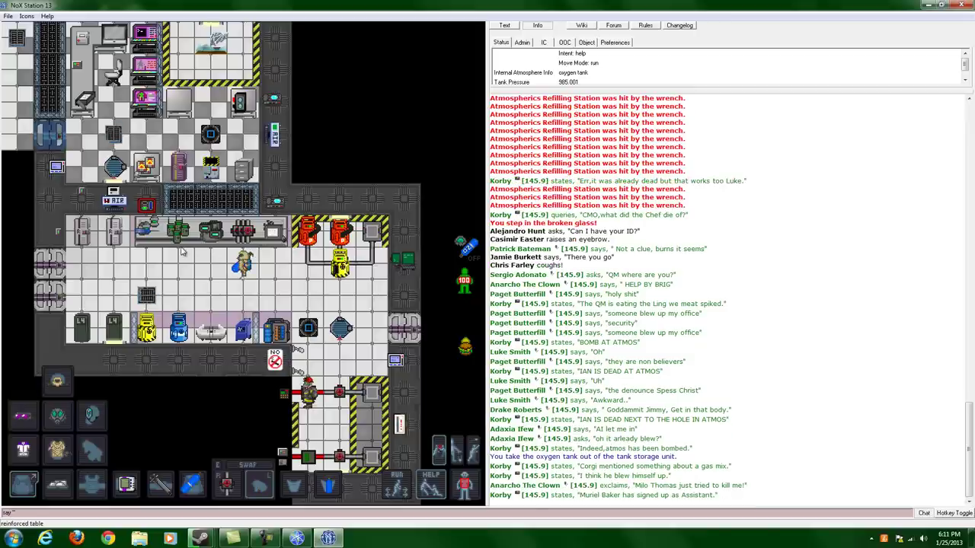
{"action": "key", "text": "Left"}
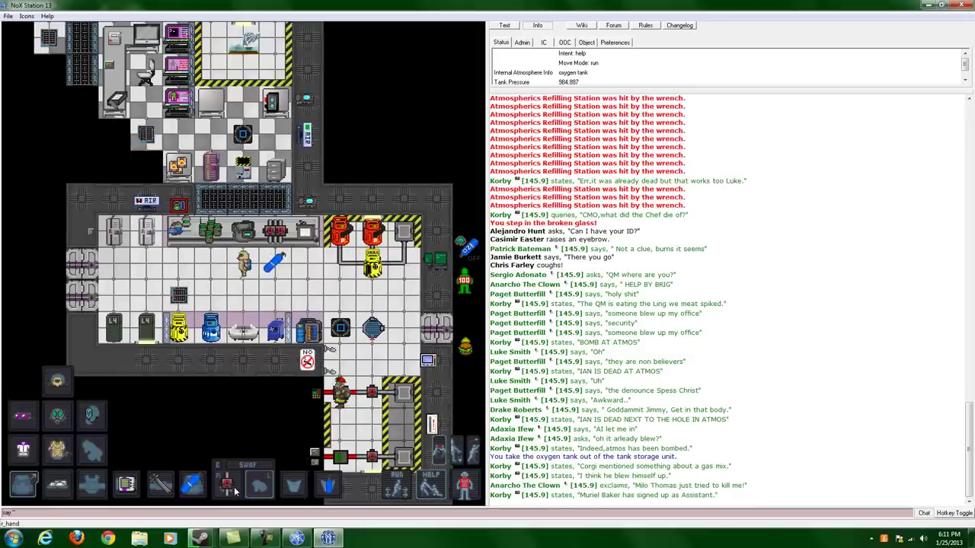
Fit the proximity sensor onto the tank transfer valve at the reinforced table.
{"action": "key", "text": "Up"}
{"action": "key", "text": "Up"}
{"action": "key", "text": "Up"}
{"action": "key", "text": "Left"}
{"action": "key", "text": "Left"}
{"action": "key", "text": "Left"}
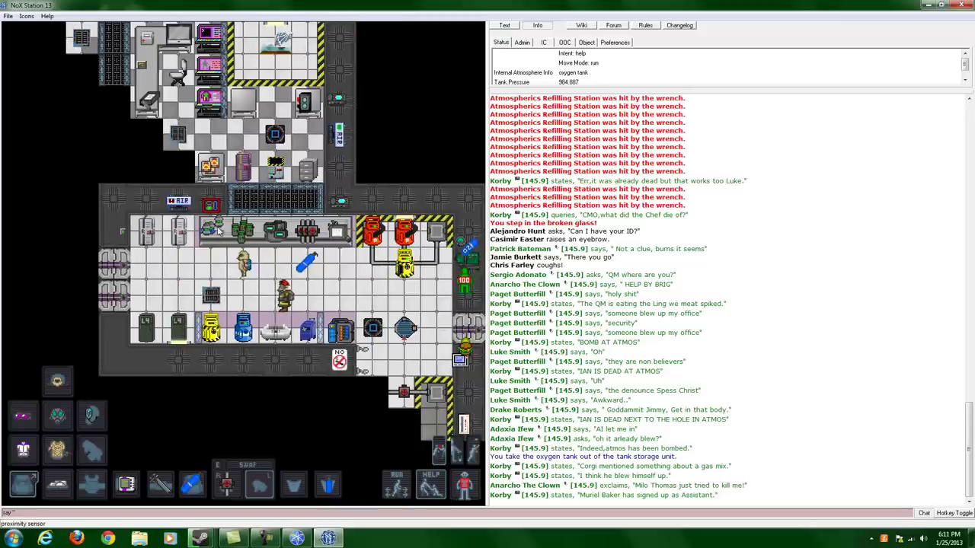
{"action": "key", "text": "Left"}
{"action": "key", "text": "Left"}
{"action": "key", "text": "Left"}
{"action": "key", "text": "Left"}
{"action": "key", "text": "Right"}
{"action": "key", "text": "Right"}
{"action": "left_click", "coordinate": [226, 485]}
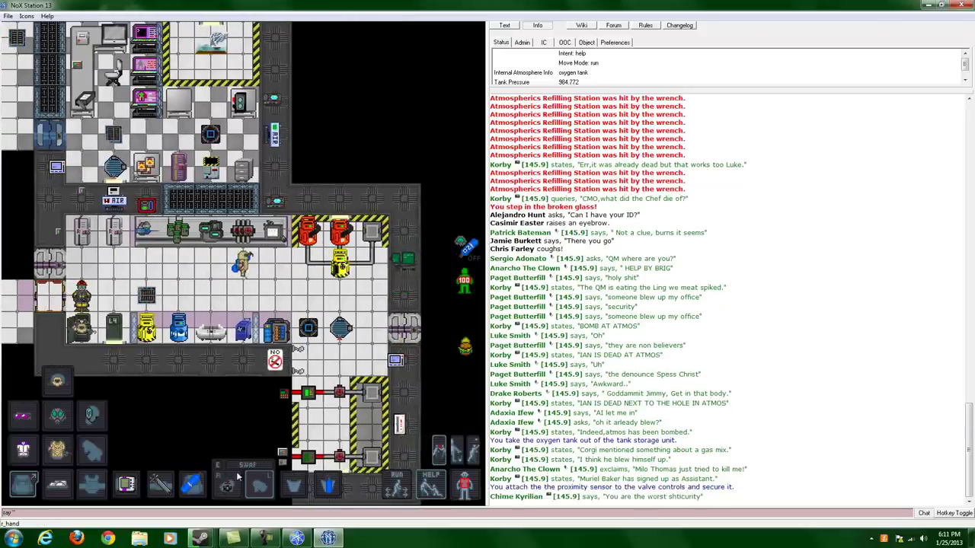
Pick the oxygen tank back up and attach it to the transfer valve.
{"action": "key", "text": "Down"}
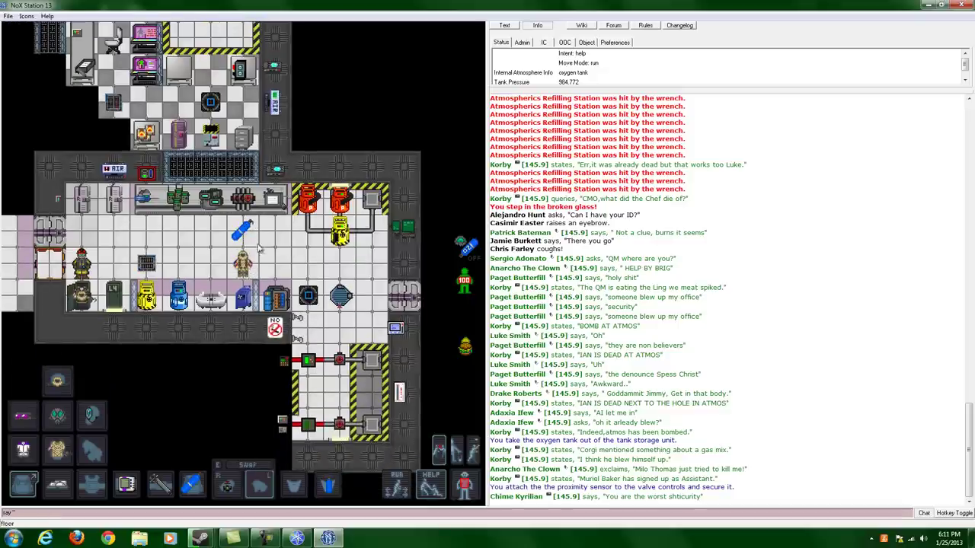
{"action": "left_click", "coordinate": [244, 230]}
{"action": "key", "text": "Right"}
{"action": "key", "text": "Right"}
{"action": "left_click", "coordinate": [226, 490]}
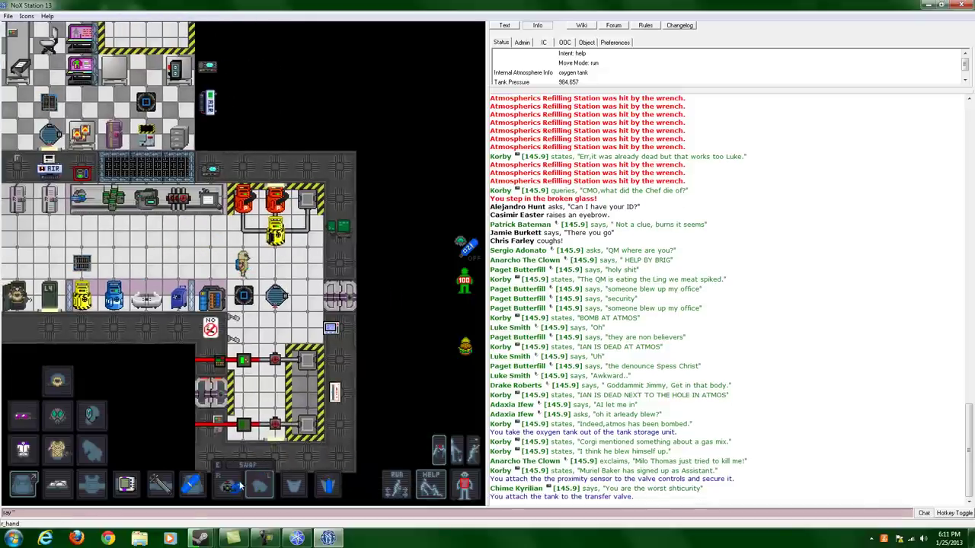
Remove the orange tank from the yellow canister and attach it to the transfer valve.
{"action": "left_click", "coordinate": [276, 237]}
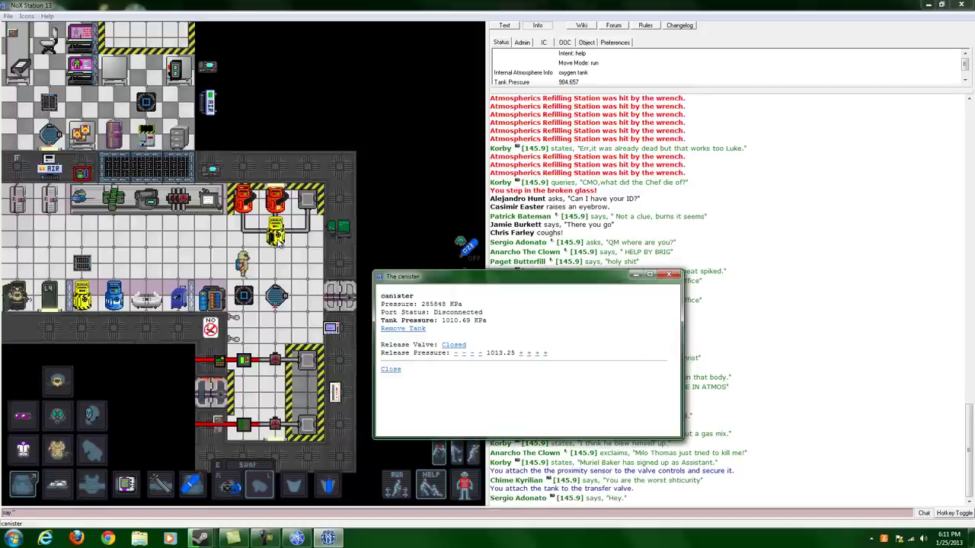
{"action": "left_click", "coordinate": [412, 332]}
{"action": "left_click", "coordinate": [283, 249]}
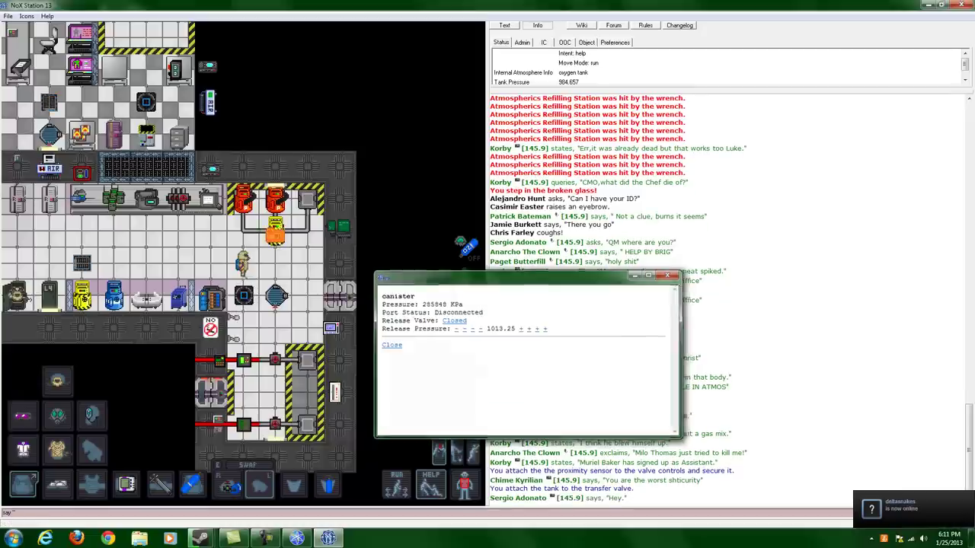
{"action": "left_click", "coordinate": [228, 489]}
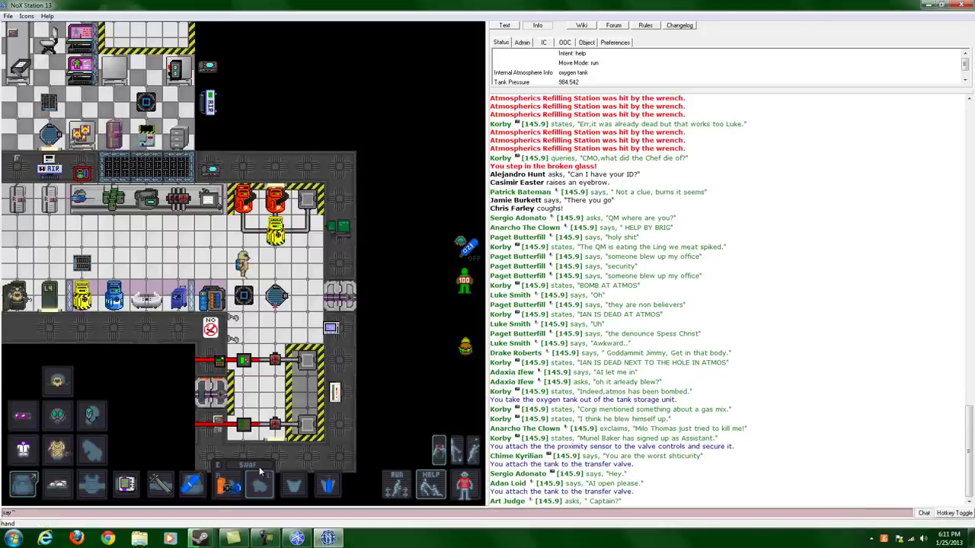
{"action": "left_click", "coordinate": [258, 469]}
{"action": "key", "text": "Up"}
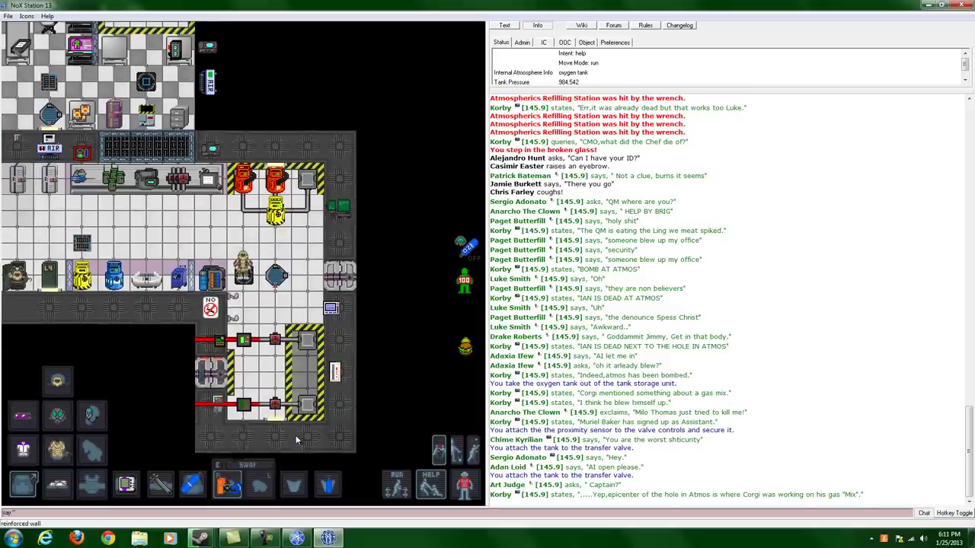
Walk west out of the lab and along the hallway into the canister room.
{"action": "key", "text": "Left"}
{"action": "key", "text": "Left"}
{"action": "key", "text": "Left"}
{"action": "key", "text": "Left"}
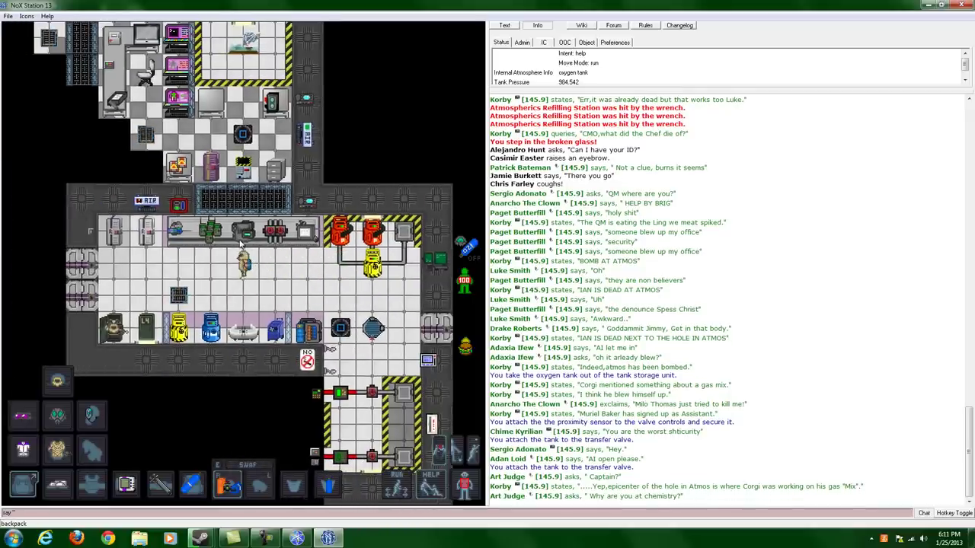
{"action": "key", "text": "Left"}
{"action": "key", "text": "Left"}
{"action": "key", "text": "Left"}
{"action": "key", "text": "Left"}
{"action": "key", "text": "Left"}
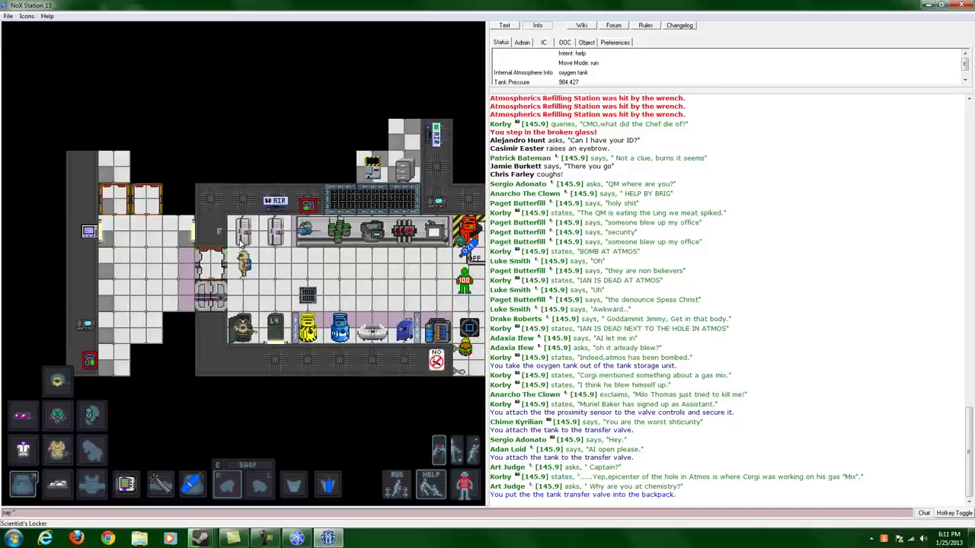
{"action": "key", "text": "Left"}
{"action": "key", "text": "Left"}
{"action": "key", "text": "Left"}
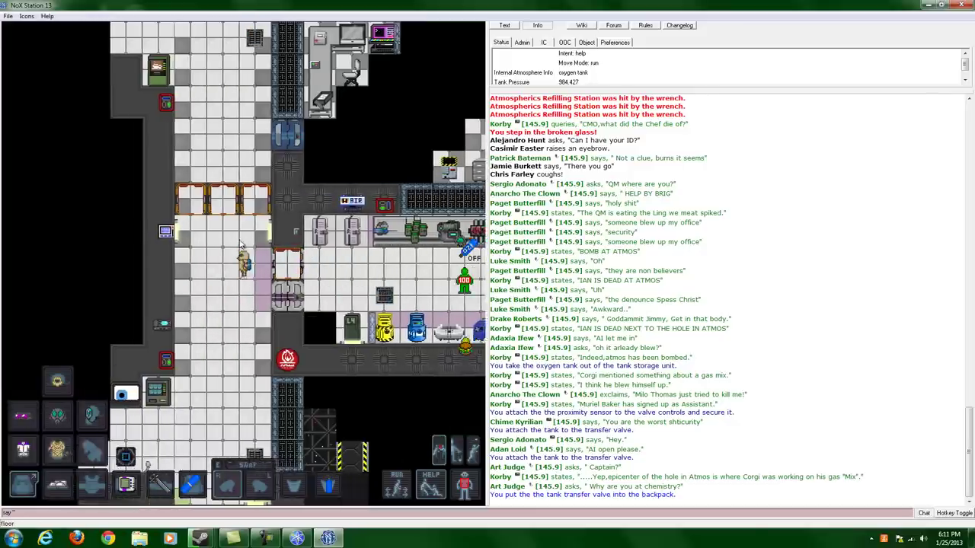
{"action": "key", "text": "Left"}
{"action": "key", "text": "Left"}
{"action": "key", "text": "Down"}
{"action": "key", "text": "Down"}
{"action": "key", "text": "Down"}
{"action": "key", "text": "Down"}
{"action": "key", "text": "Down"}
{"action": "key", "text": "Down"}
{"action": "key", "text": "Down"}
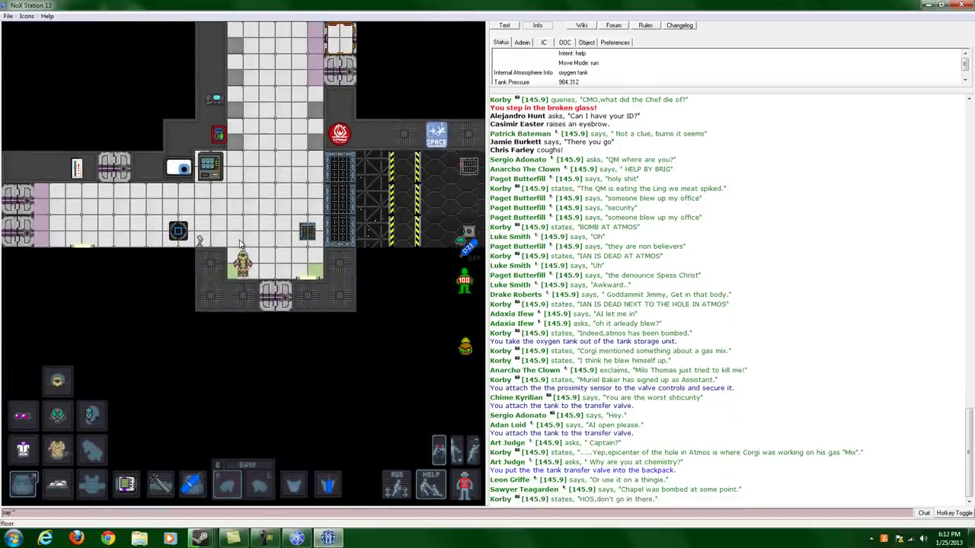
{"action": "key", "text": "Up"}
{"action": "key", "text": "Up"}
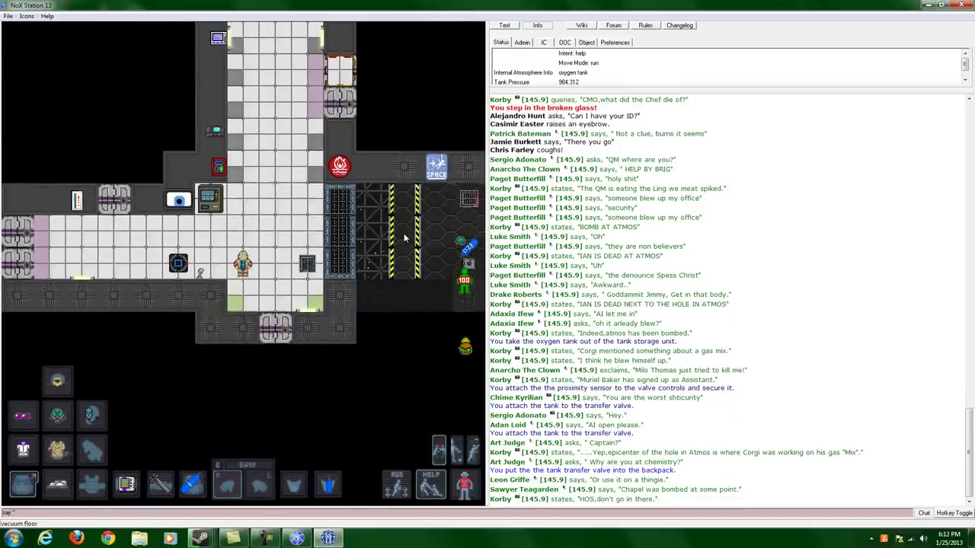
{"action": "key", "text": "Left"}
{"action": "key", "text": "Left"}
{"action": "key", "text": "Left"}
{"action": "key", "text": "Left"}
{"action": "key", "text": "Left"}
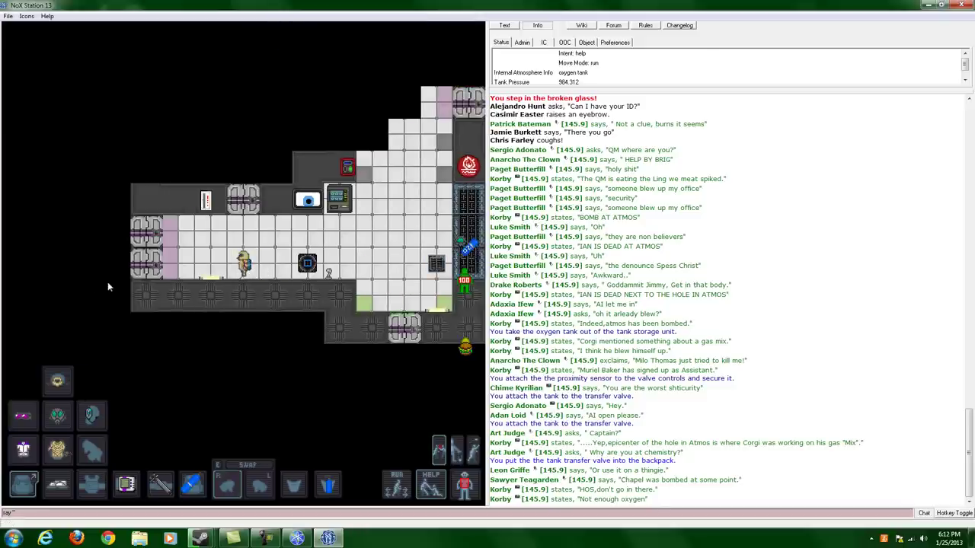
{"action": "key", "text": "Left"}
{"action": "key", "text": "Left"}
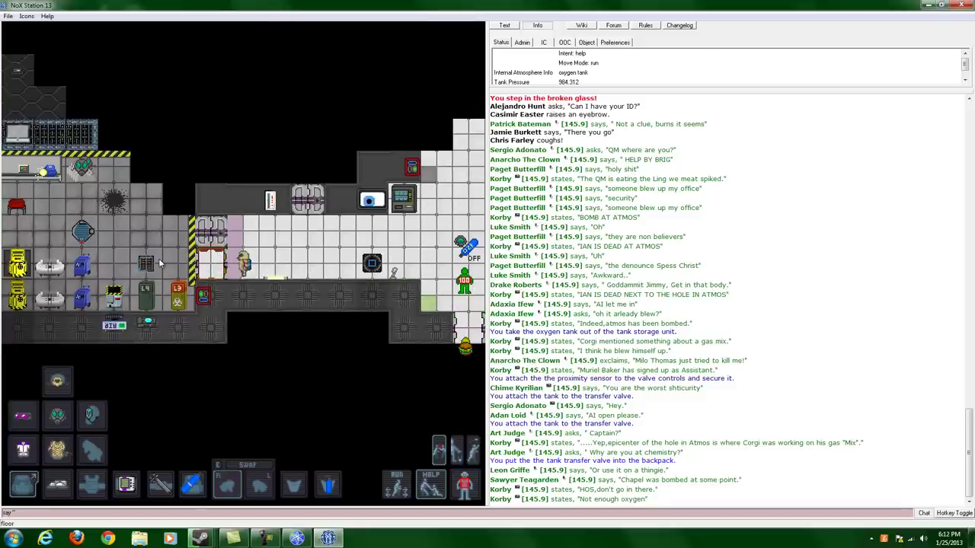
{"action": "key", "text": "Left"}
{"action": "key", "text": "Left"}
{"action": "key", "text": "Left"}
{"action": "key", "text": "Left"}
{"action": "key", "text": "Up"}
{"action": "key", "text": "Up"}
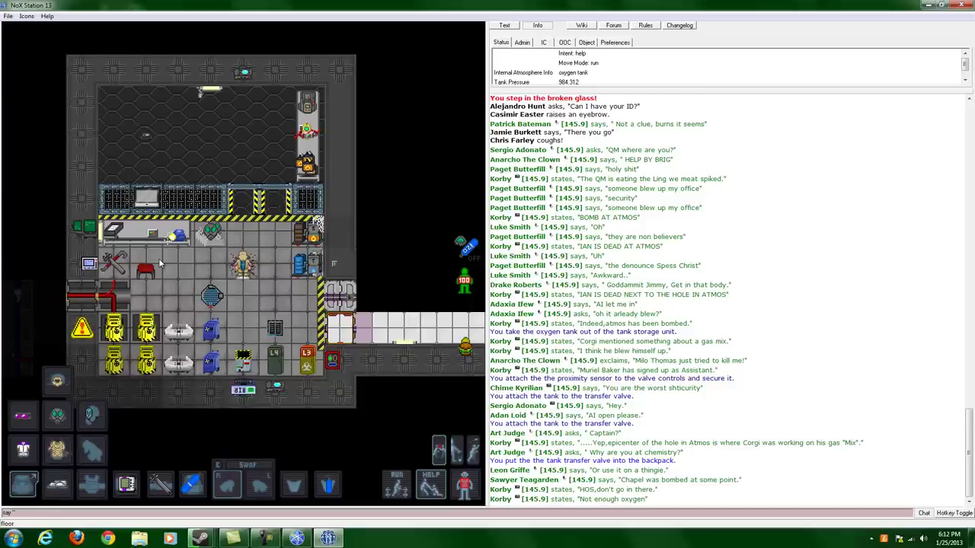
{"action": "key", "text": "Left"}
{"action": "key", "text": "Left"}
{"action": "key", "text": "Left"}
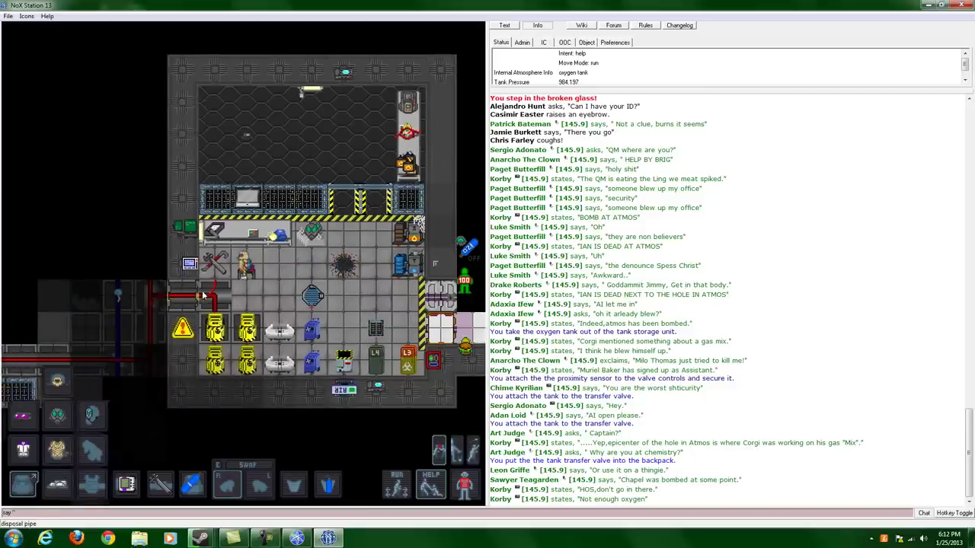
{"action": "key", "text": "Left"}
Open the canister room's west door, then head back east toward the exit.
{"action": "left_click", "coordinate": [226, 302]}
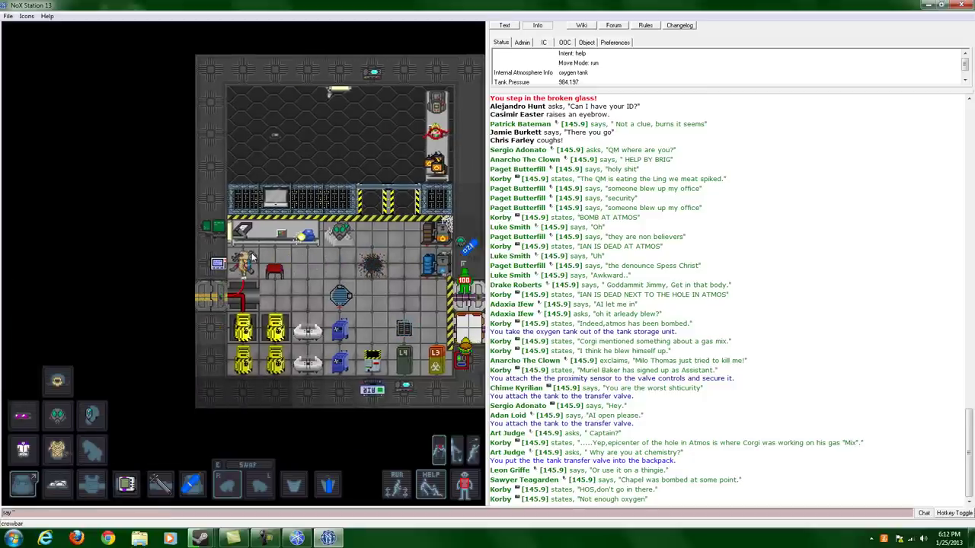
{"action": "key", "text": "Right"}
{"action": "key", "text": "Right"}
{"action": "key", "text": "Right"}
{"action": "key", "text": "Right"}
{"action": "key", "text": "Right"}
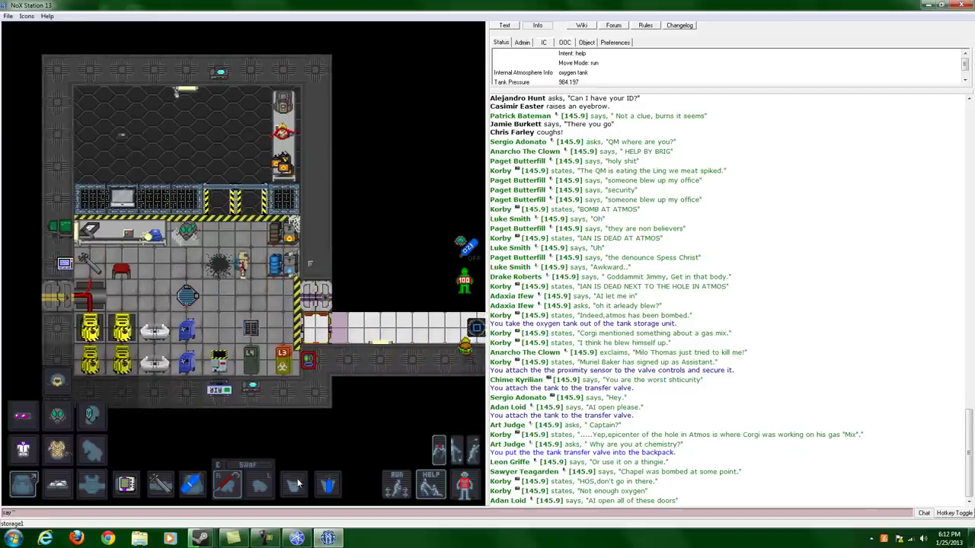
{"action": "key", "text": "Down"}
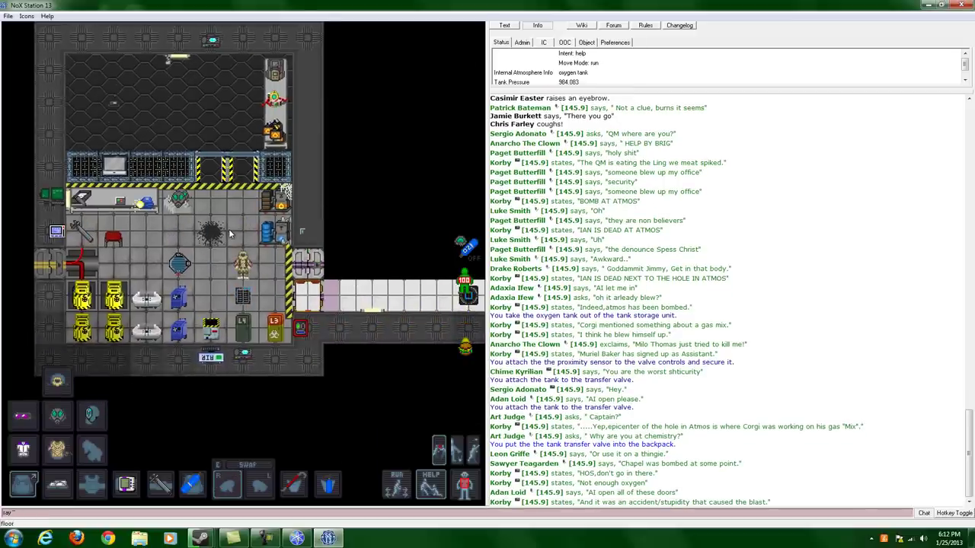
{"action": "key", "text": "Left"}
{"action": "key", "text": "Left"}
{"action": "key", "text": "Left"}
{"action": "key", "text": "Left"}
{"action": "key", "text": "Right"}
{"action": "key", "text": "Right"}
{"action": "key", "text": "Right"}
{"action": "key", "text": "Right"}
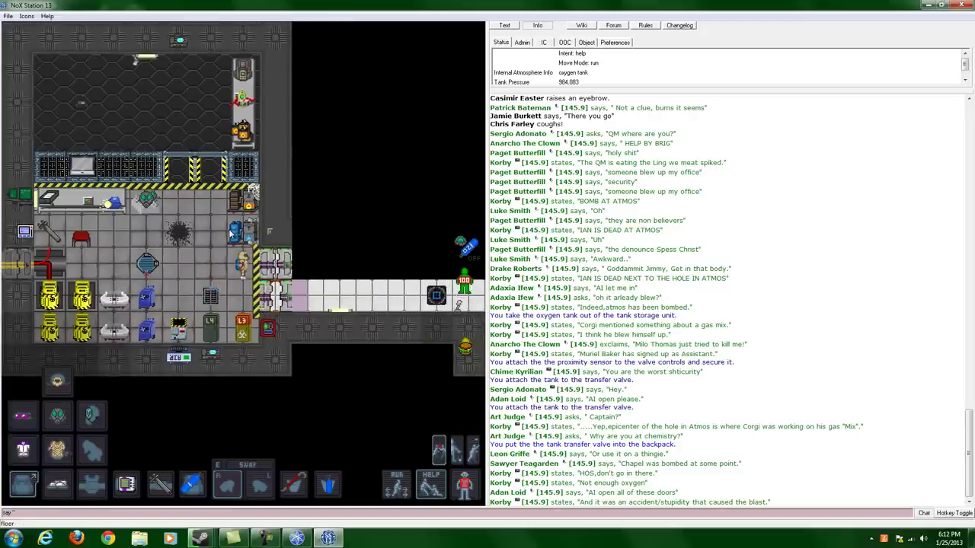
{"action": "key", "text": "Right"}
Head north up the corridor, through the door into Toxins Research, and reposition inside.
{"action": "key", "text": "Right"}
{"action": "key", "text": "Right"}
{"action": "key", "text": "Right"}
{"action": "key", "text": "Right"}
{"action": "key", "text": "Right"}
{"action": "key", "text": "Right"}
{"action": "key", "text": "Right"}
{"action": "key", "text": "Right"}
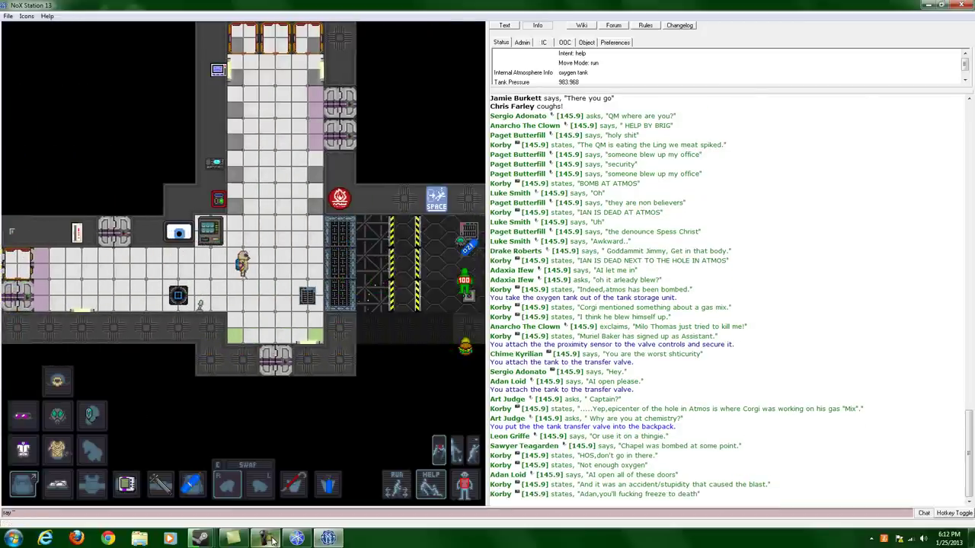
{"action": "key", "text": "Right"}
{"action": "key", "text": "Right"}
{"action": "left_click", "coordinate": [272, 540]}
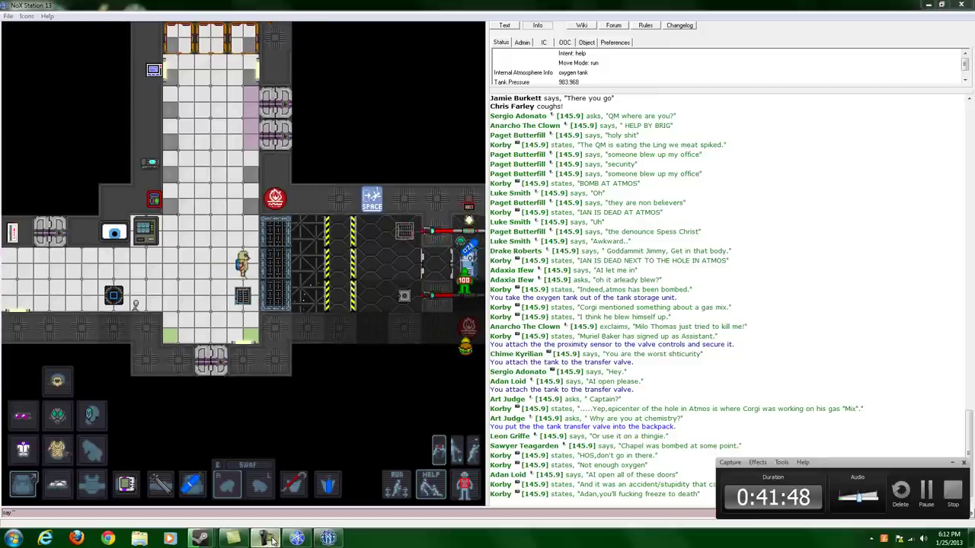
{"action": "left_click", "coordinate": [952, 463]}
{"action": "key", "text": "Up"}
{"action": "key", "text": "Up"}
{"action": "key", "text": "Up"}
{"action": "key", "text": "Up"}
{"action": "key", "text": "Up"}
{"action": "key", "text": "Right"}
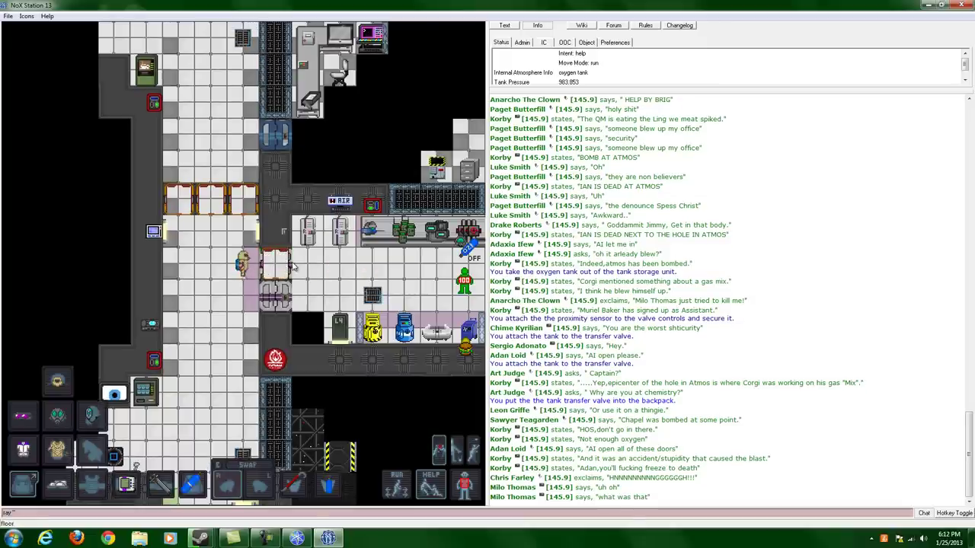
{"action": "key", "text": "Right"}
{"action": "key", "text": "Right"}
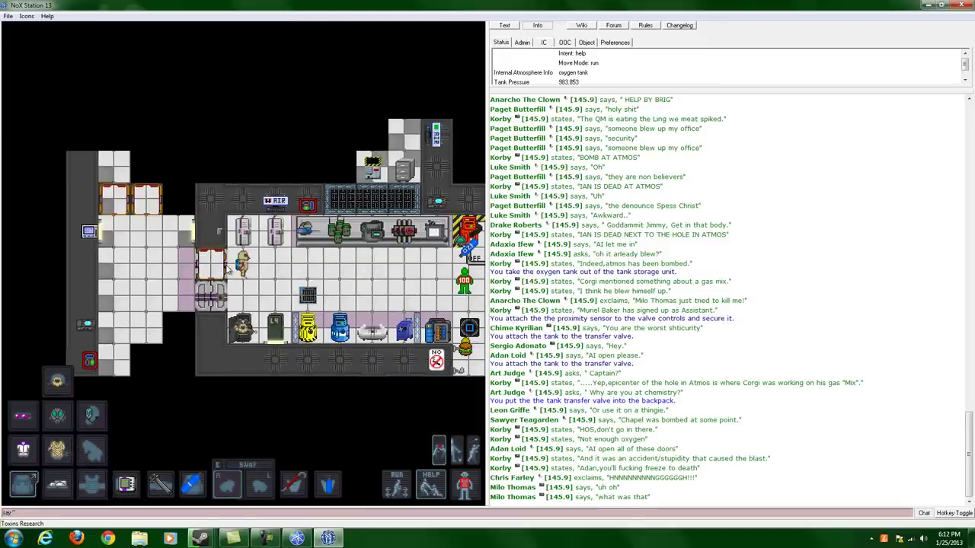
{"action": "key", "text": "Down"}
{"action": "key", "text": "Right"}
{"action": "key", "text": "Right"}
{"action": "key", "text": "Right"}
{"action": "key", "text": "Right"}
{"action": "key", "text": "Left"}
{"action": "key", "text": "Left"}
{"action": "key", "text": "Right"}
{"action": "key", "text": "Left"}
Take the tank transfer valve out of the backpack.
{"action": "key", "text": "Up"}
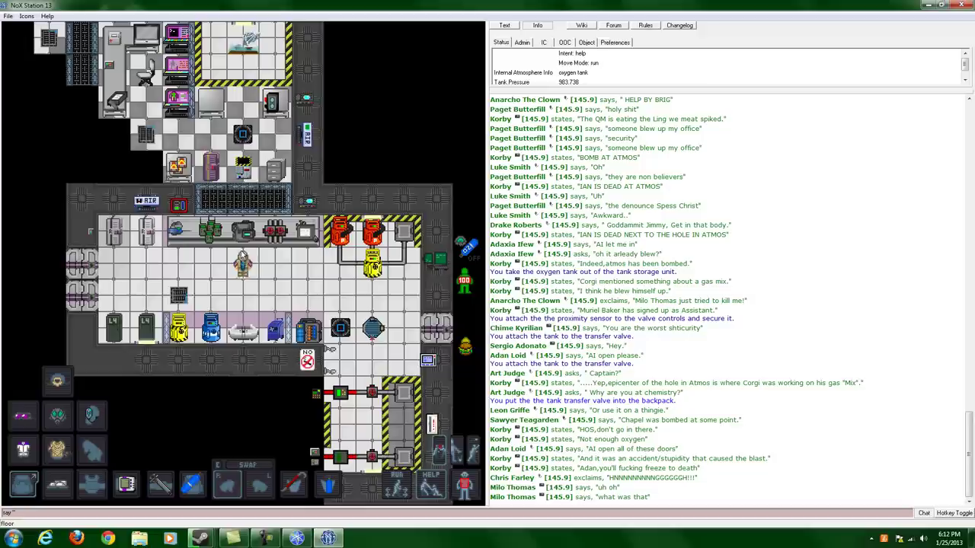
{"action": "left_click", "coordinate": [259, 401]}
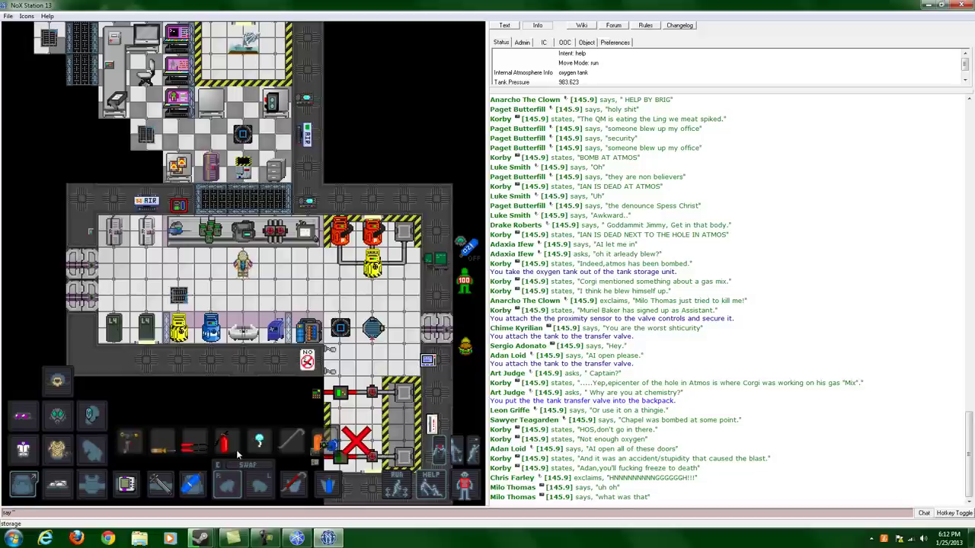
{"action": "left_click", "coordinate": [329, 449]}
{"action": "left_click", "coordinate": [356, 442]}
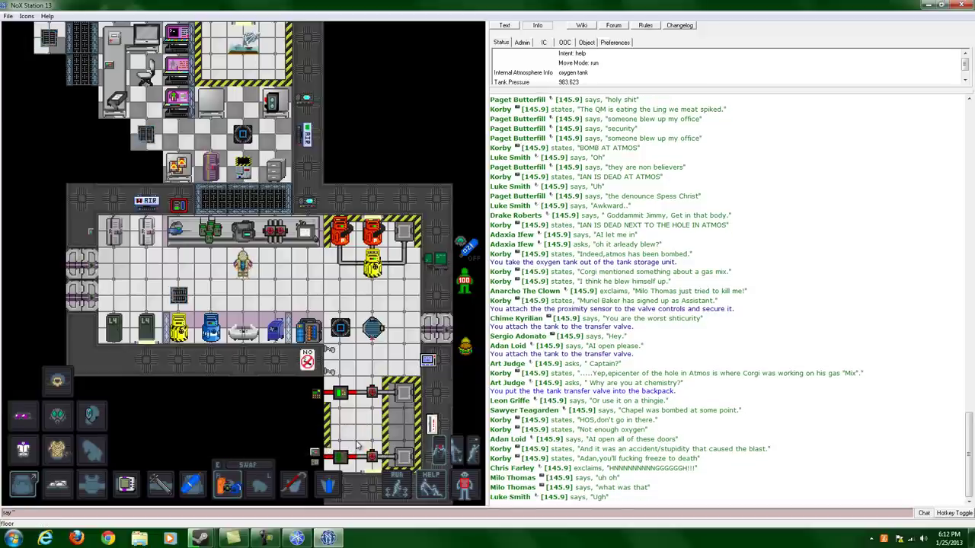
Carry the valve east through the airlock into the test chamber and view its properties.
{"action": "key", "text": "Right"}
{"action": "key", "text": "Right"}
{"action": "key", "text": "Down"}
{"action": "key", "text": "Right"}
{"action": "key", "text": "Right"}
{"action": "key", "text": "Right"}
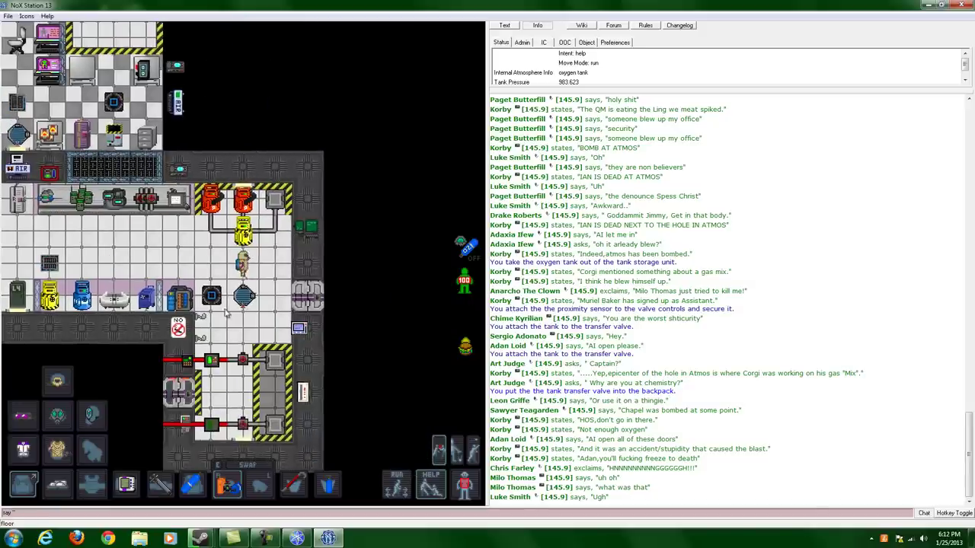
{"action": "key", "text": "Right"}
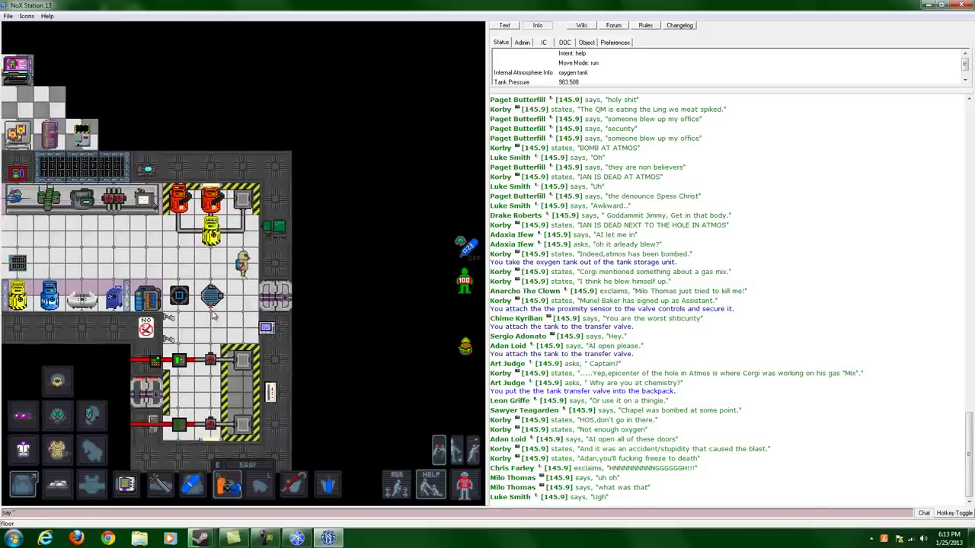
{"action": "key", "text": "Down"}
{"action": "key", "text": "Right"}
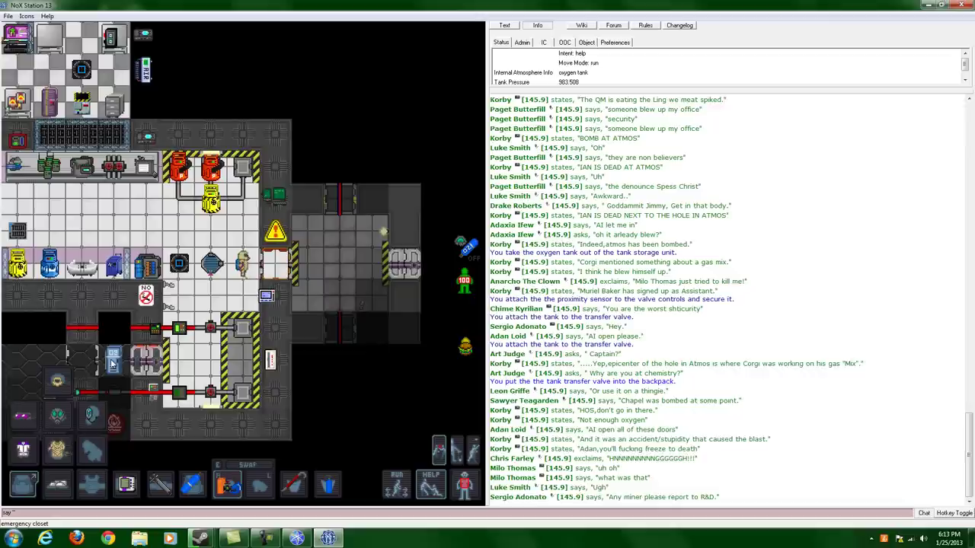
{"action": "key", "text": "Right"}
{"action": "key", "text": "Right"}
{"action": "key", "text": "Right"}
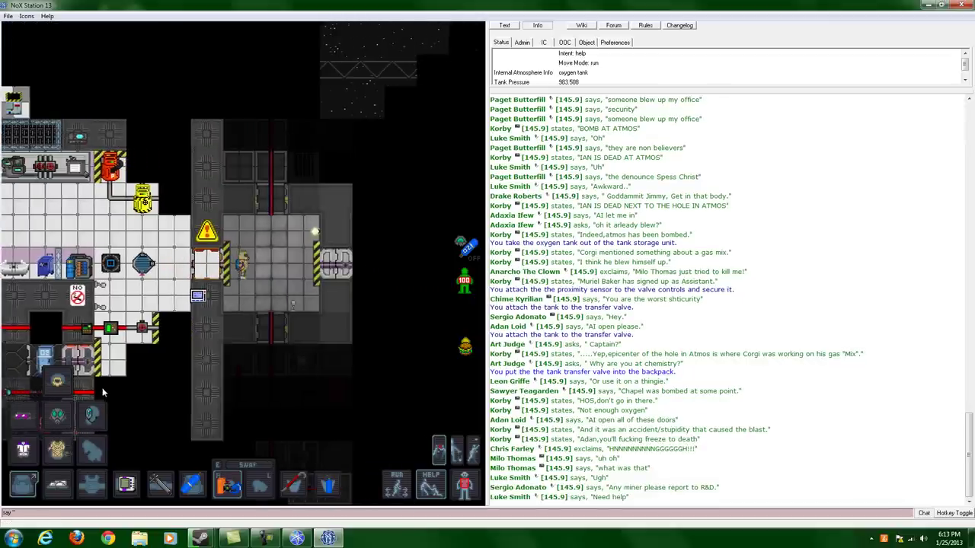
{"action": "key", "text": "Right"}
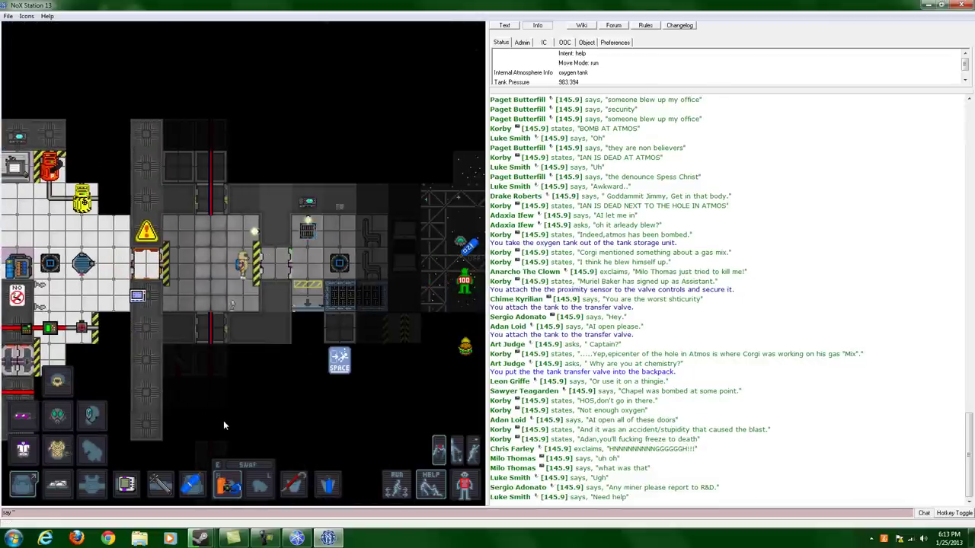
{"action": "key", "text": "Right"}
{"action": "key", "text": "Right"}
{"action": "key", "text": "Down"}
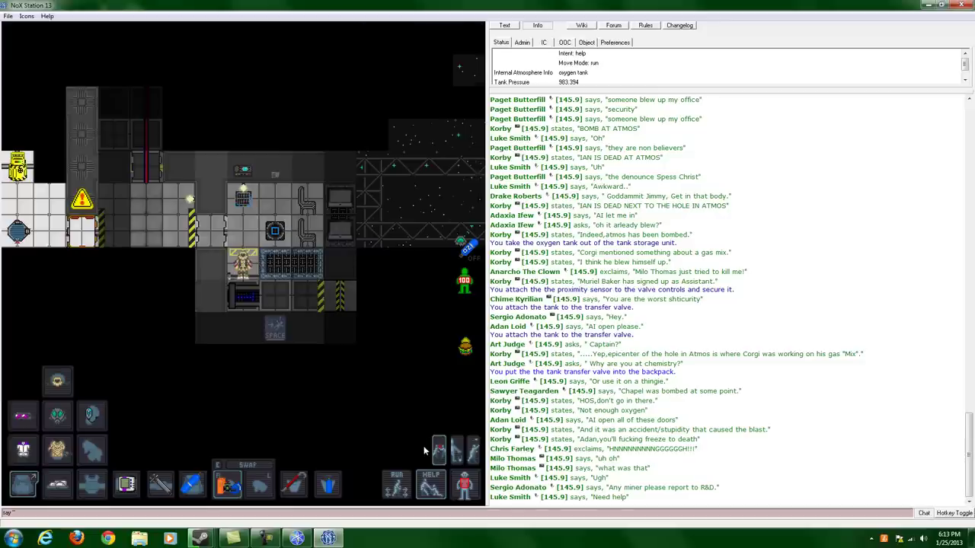
{"action": "key", "text": "Down"}
{"action": "key", "text": "Up"}
{"action": "left_click", "coordinate": [230, 490]}
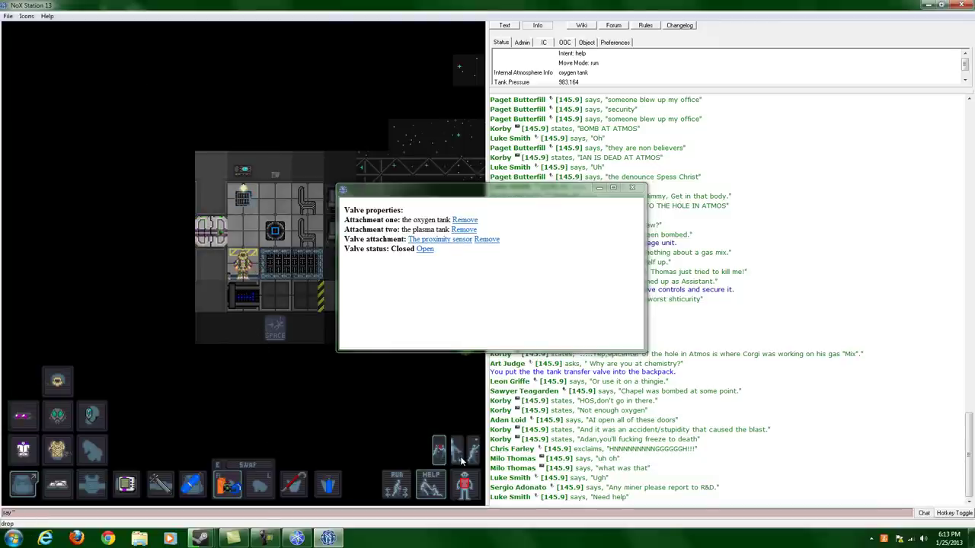
Open the transfer valve, drop the armed bomb on the chamber floor, and close the window.
{"action": "key", "text": "Down"}
{"action": "left_click", "coordinate": [424, 249]}
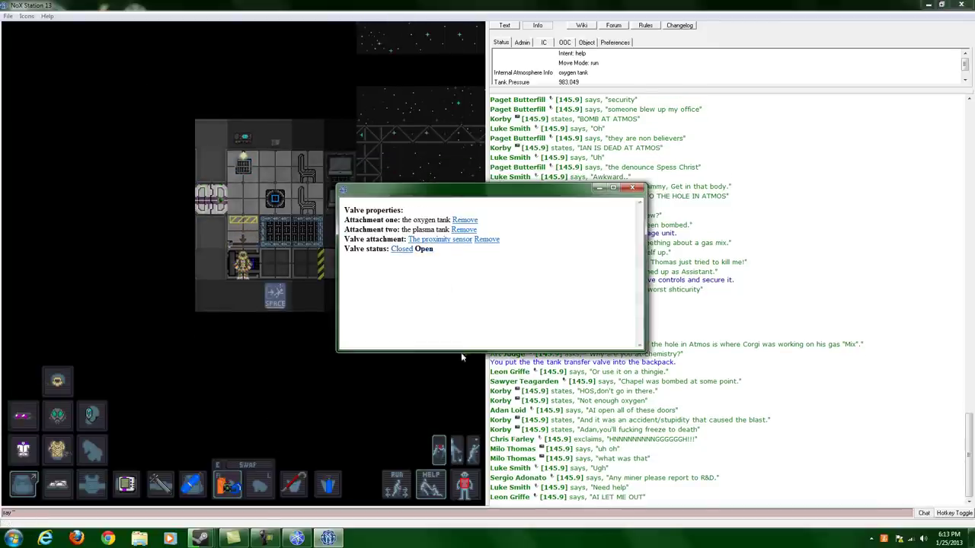
{"action": "left_click", "coordinate": [457, 453]}
{"action": "left_click", "coordinate": [632, 188]}
Walk to the telescreen and view the Toxins Test Chamber North camera.
{"action": "key", "text": "Up"}
{"action": "key", "text": "Up"}
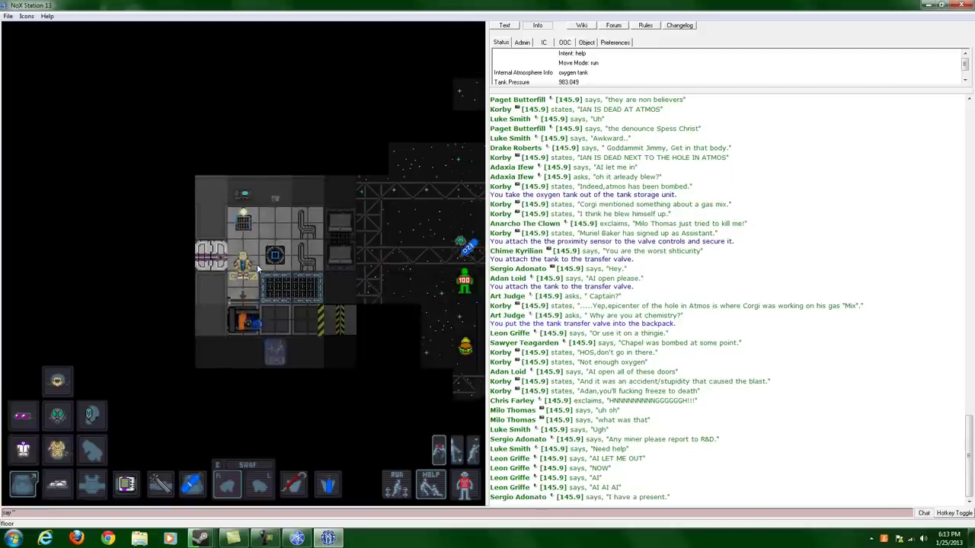
{"action": "key", "text": "Up"}
{"action": "key", "text": "Up"}
{"action": "key", "text": "Right"}
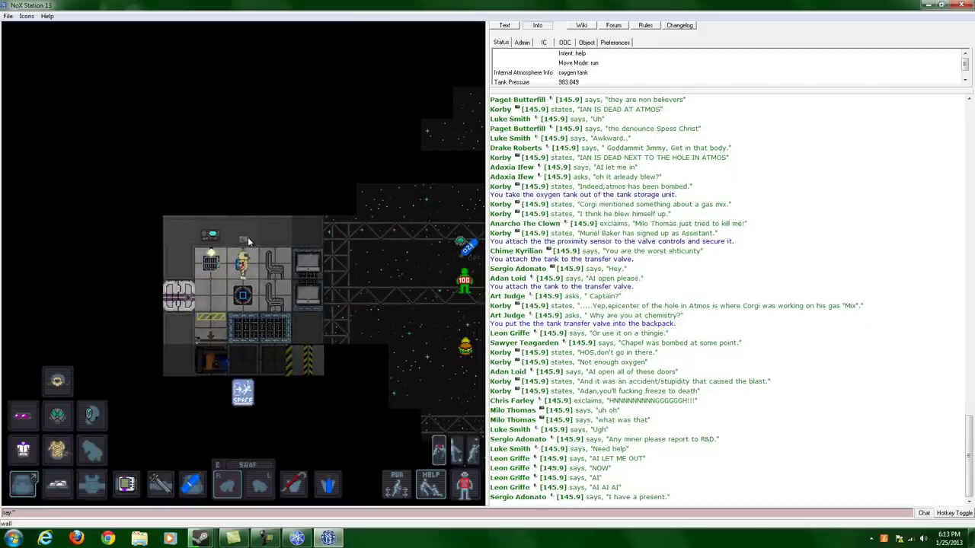
{"action": "key", "text": "Right"}
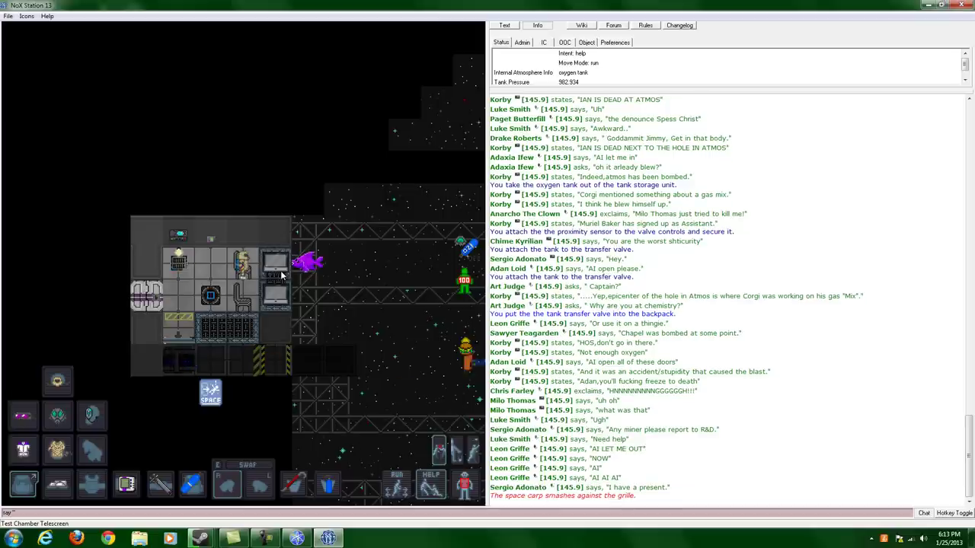
{"action": "left_click", "coordinate": [278, 270]}
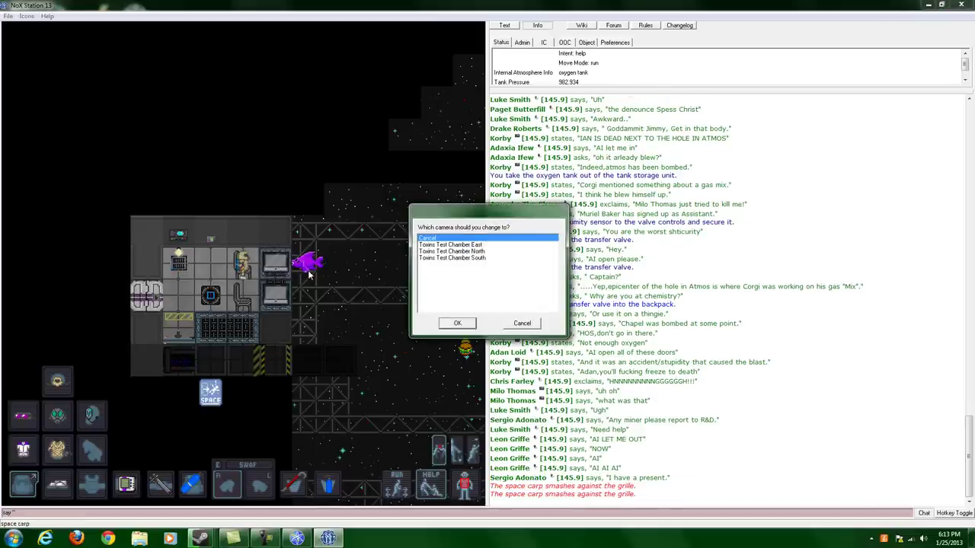
{"action": "left_click", "coordinate": [464, 252]}
{"action": "left_click", "coordinate": [455, 325]}
Reopen the camera list, cancel back to normal view, and step east.
{"action": "left_click", "coordinate": [366, 305]}
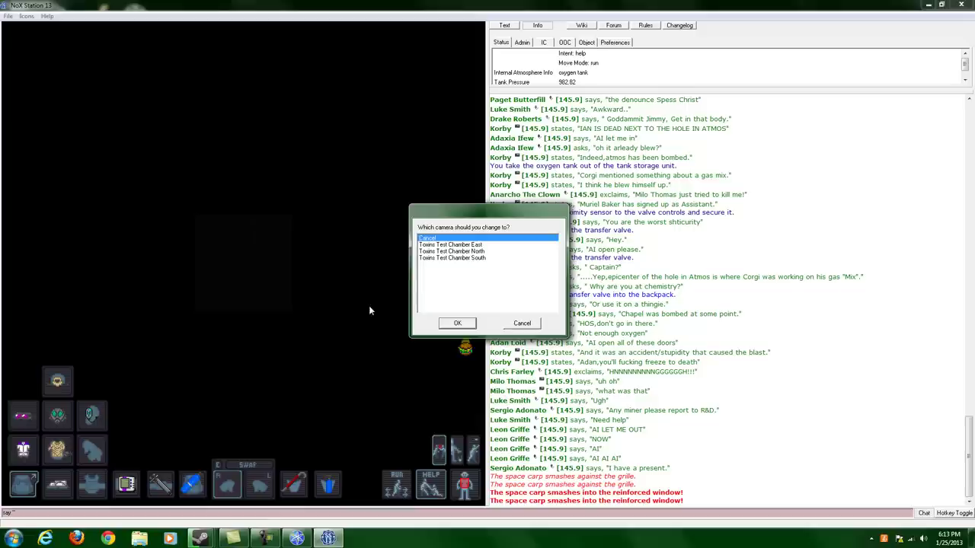
{"action": "left_click", "coordinate": [522, 322]}
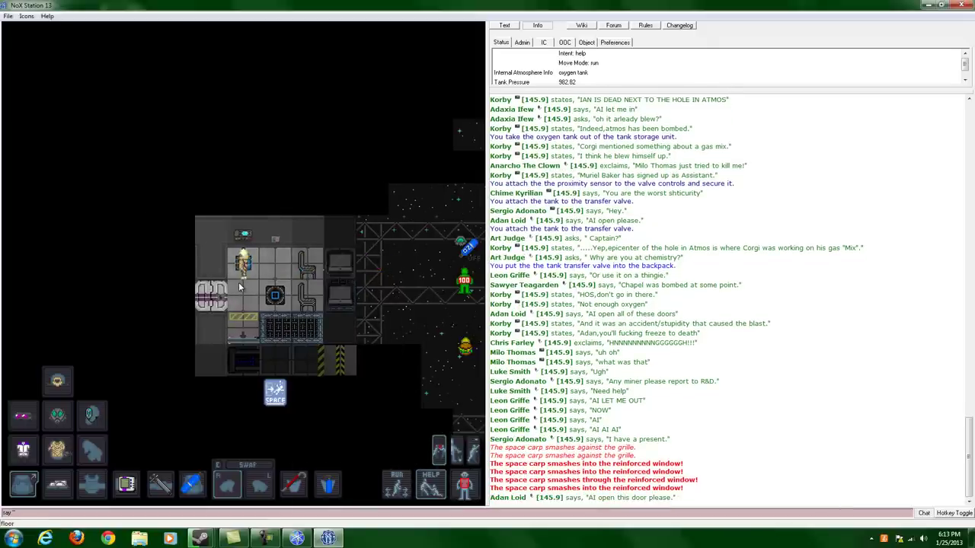
{"action": "key", "text": "Right"}
{"action": "key", "text": "Right"}
{"action": "key", "text": "Right"}
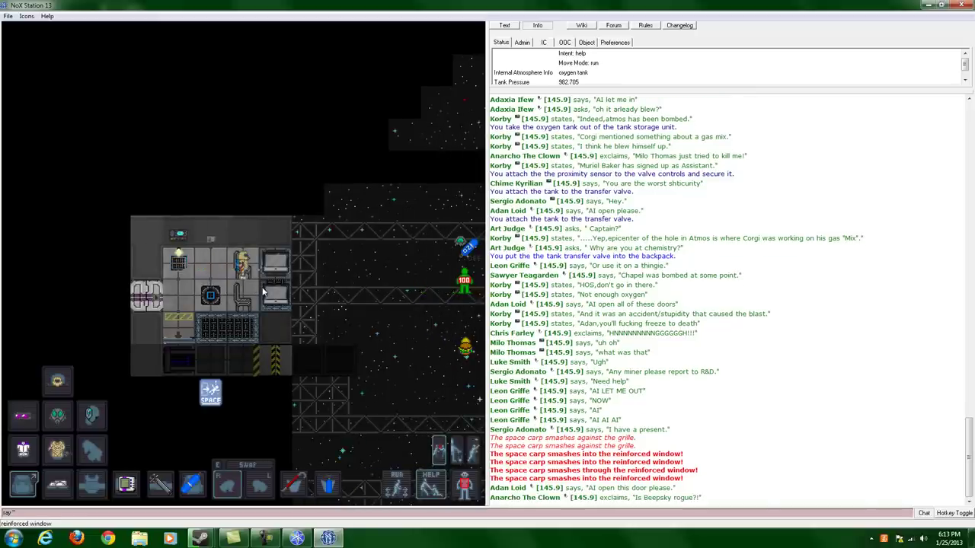
View the Toxins Test Chamber South camera feed.
{"action": "left_click", "coordinate": [281, 265]}
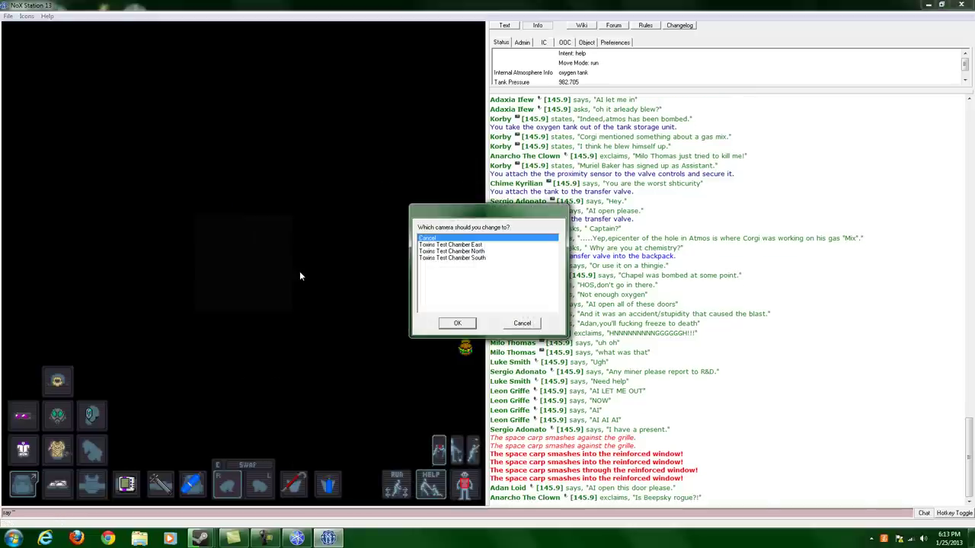
{"action": "left_click", "coordinate": [529, 323]}
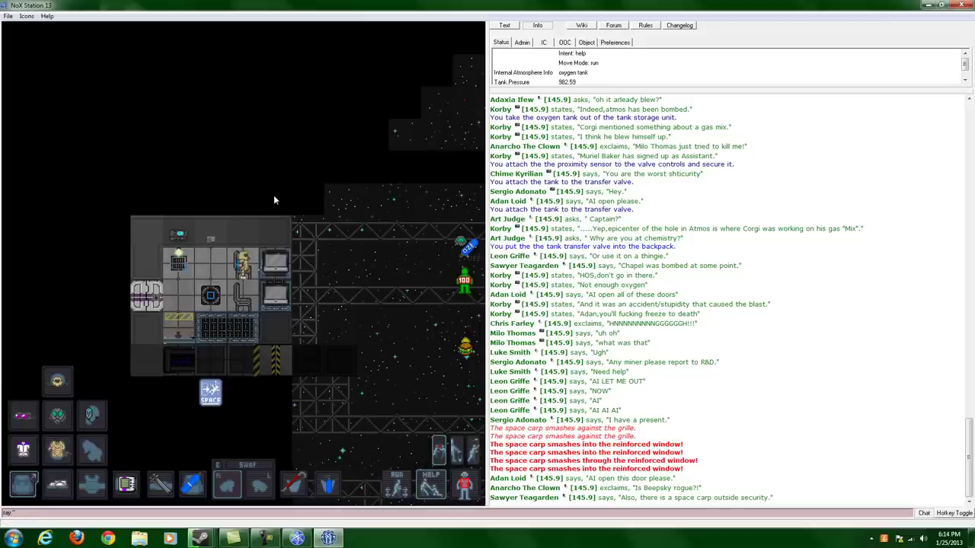
{"action": "left_click", "coordinate": [277, 265]}
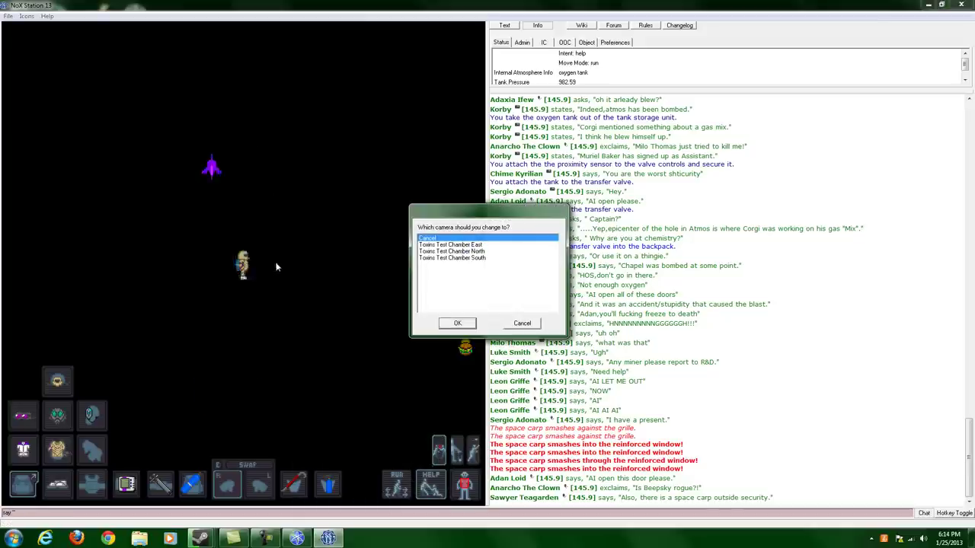
{"action": "left_click", "coordinate": [454, 259]}
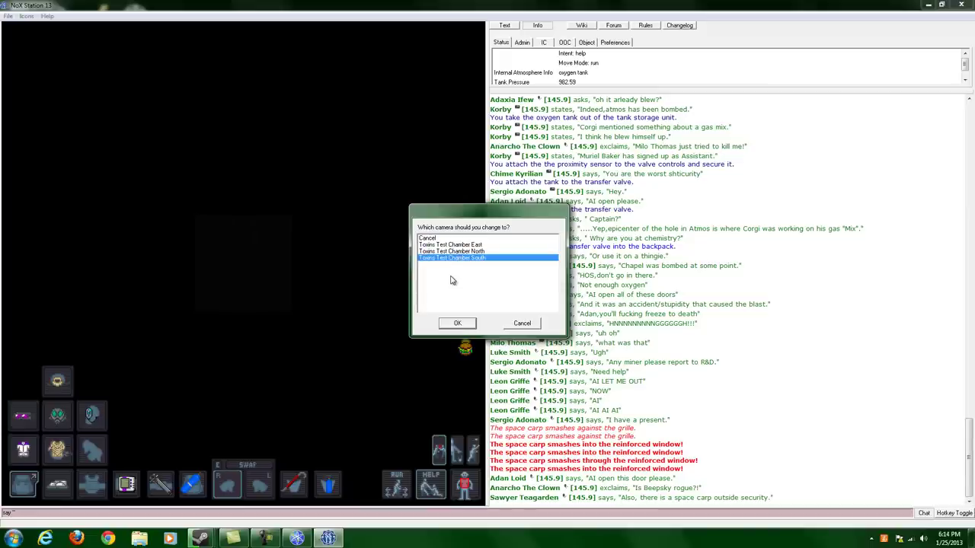
{"action": "left_click", "coordinate": [457, 323]}
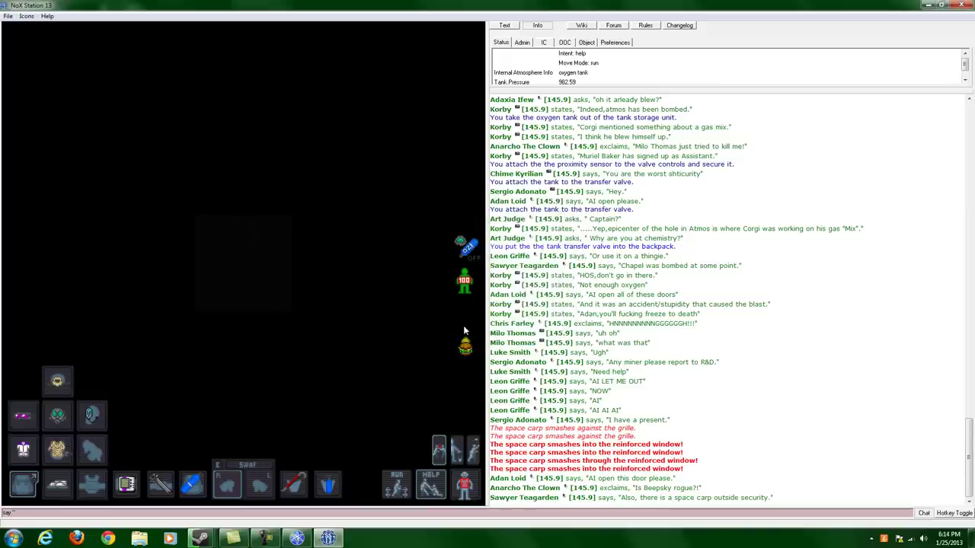
Switch to the Toxins Test Chamber North camera, then cancel the camera list.
{"action": "left_click", "coordinate": [330, 285]}
{"action": "left_click", "coordinate": [450, 252]}
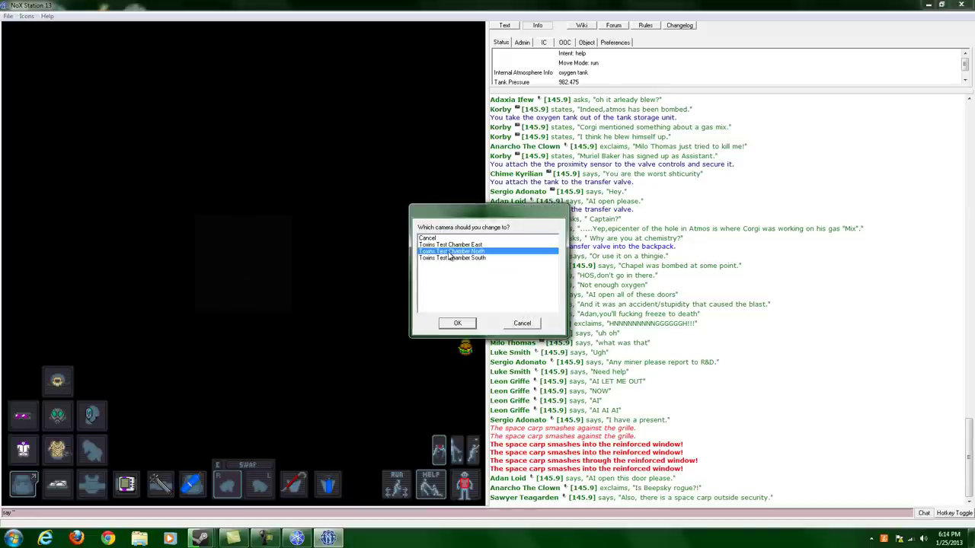
{"action": "left_click", "coordinate": [462, 323]}
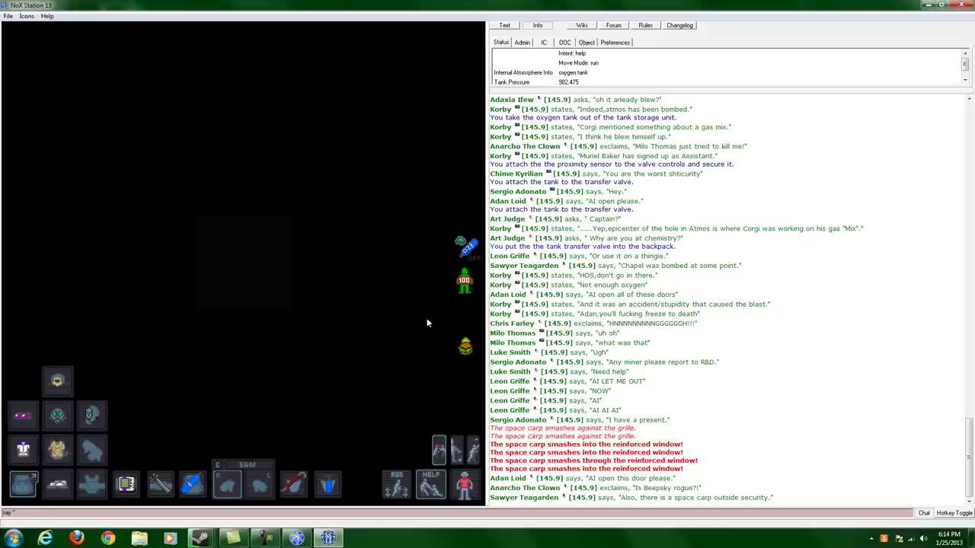
{"action": "left_click", "coordinate": [394, 316]}
{"action": "left_click", "coordinate": [521, 324]}
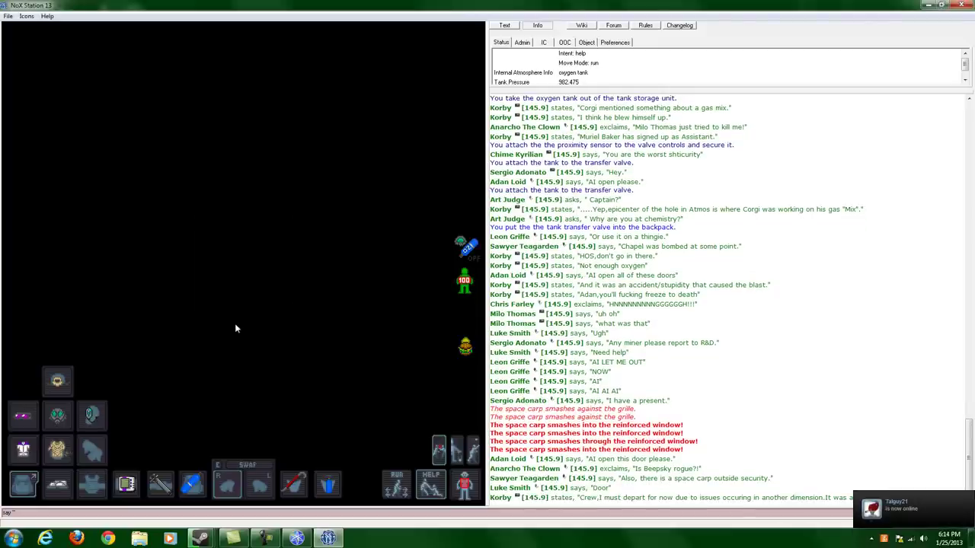
Walk west and south to the mixing-room airlock and bring up its control console.
{"action": "key", "text": "Left"}
{"action": "key", "text": "Left"}
{"action": "key", "text": "Down"}
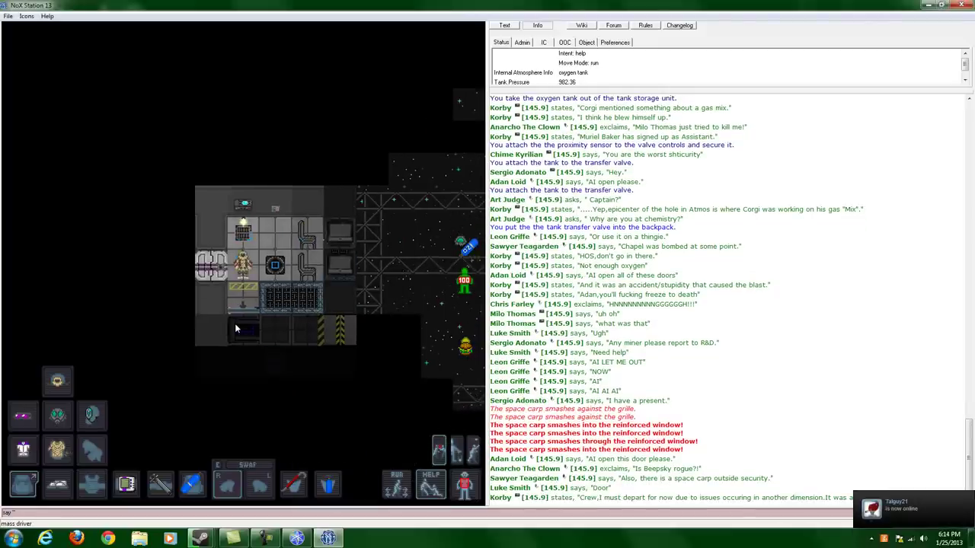
{"action": "key", "text": "Left"}
{"action": "key", "text": "Left"}
{"action": "key", "text": "Left"}
{"action": "key", "text": "Left"}
{"action": "key", "text": "Left"}
{"action": "key", "text": "Left"}
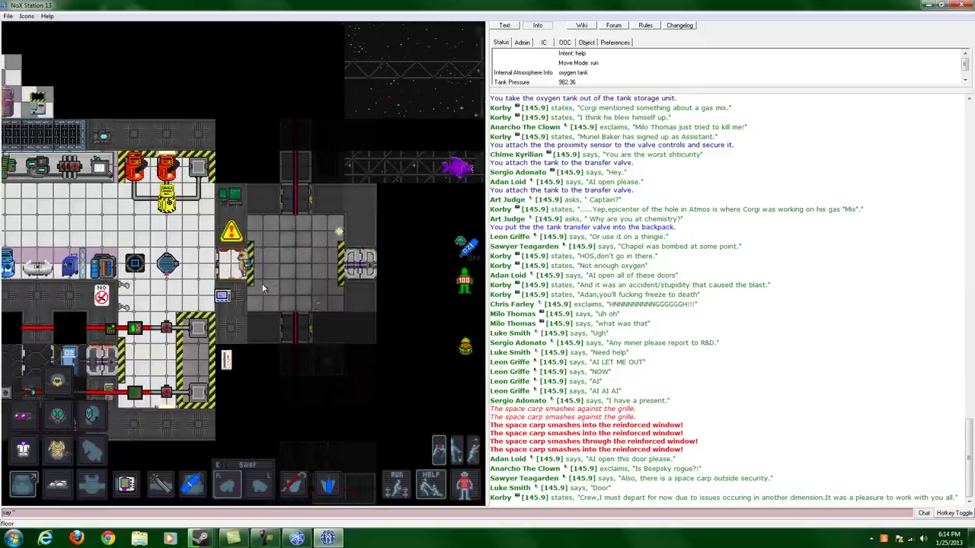
{"action": "key", "text": "Left"}
{"action": "key", "text": "Left"}
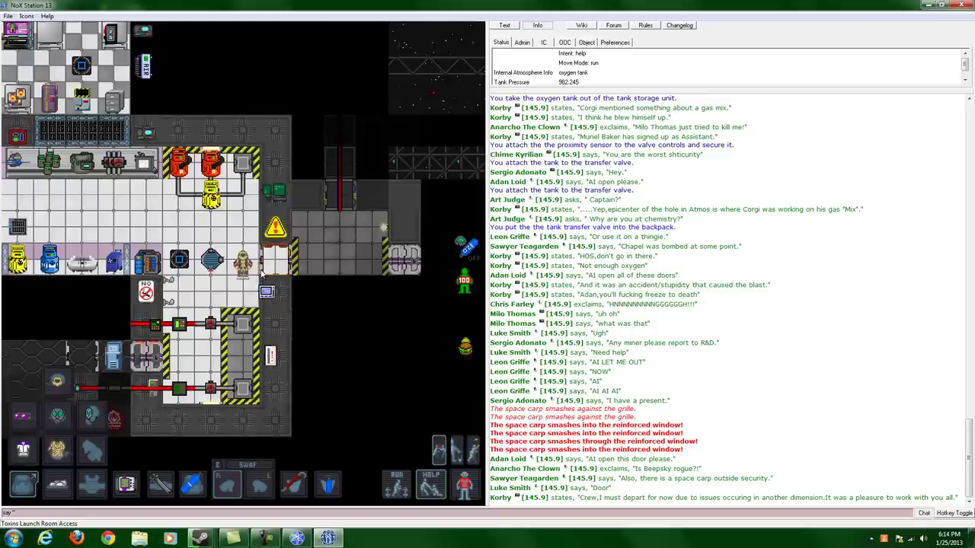
{"action": "key", "text": "Down"}
{"action": "key", "text": "Left"}
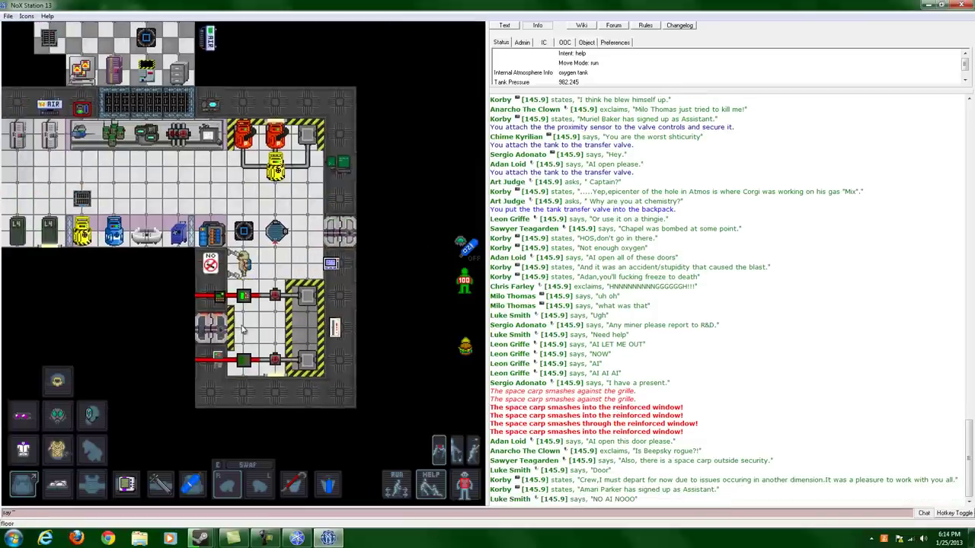
{"action": "key", "text": "Down"}
{"action": "key", "text": "Down"}
{"action": "key", "text": "Down"}
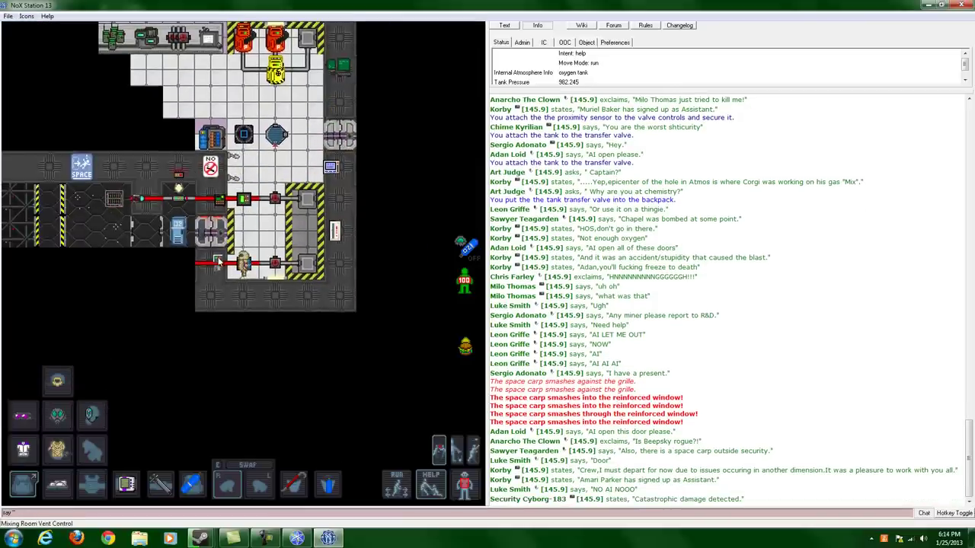
{"action": "key", "text": "Up"}
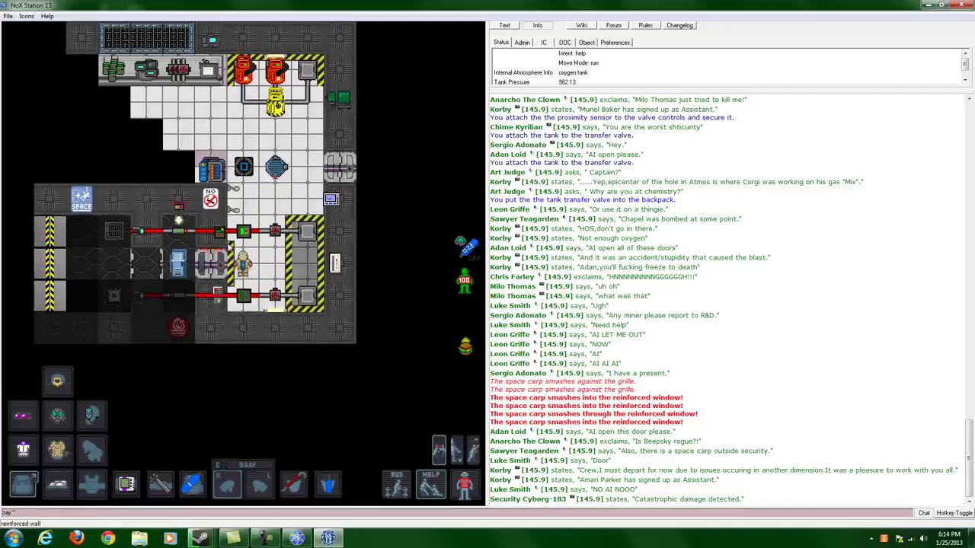
{"action": "left_click", "coordinate": [221, 235]}
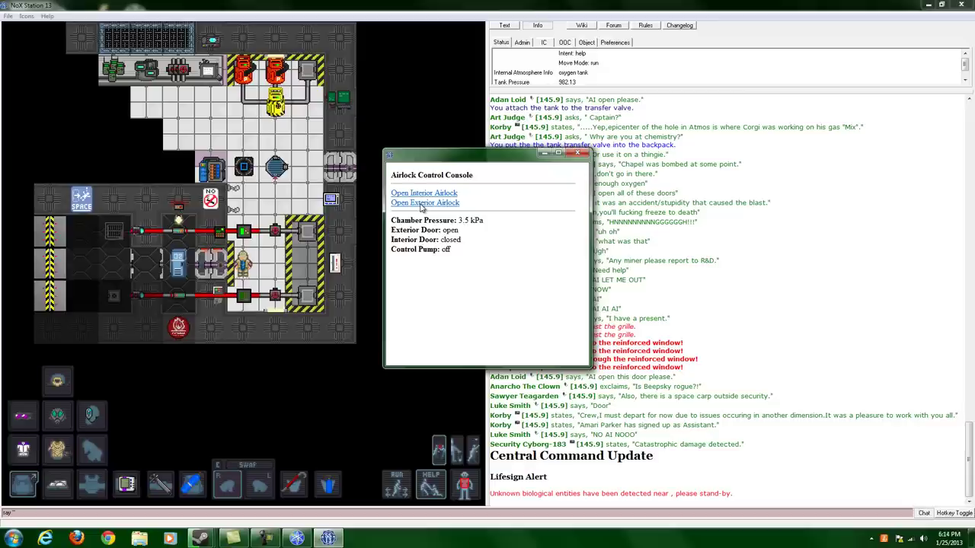
Request the interior and exterior airlock doors open, then abort the airlock cycling.
{"action": "left_click", "coordinate": [423, 195]}
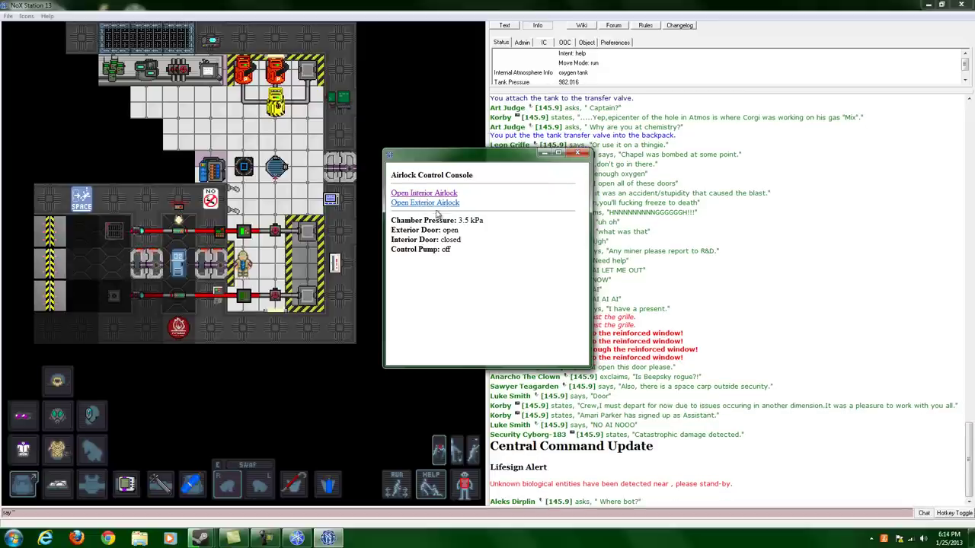
{"action": "left_click", "coordinate": [431, 204]}
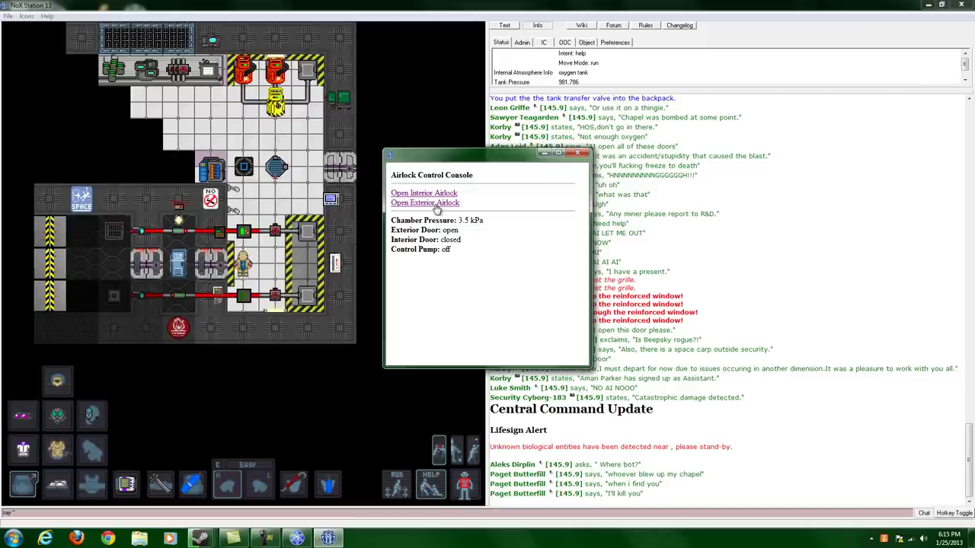
{"action": "left_click", "coordinate": [577, 152]}
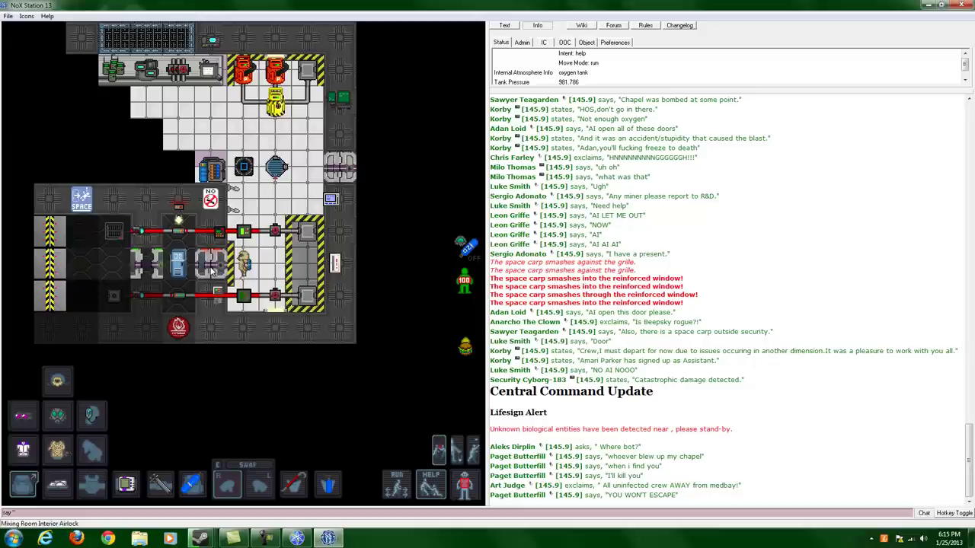
{"action": "left_click", "coordinate": [221, 237]}
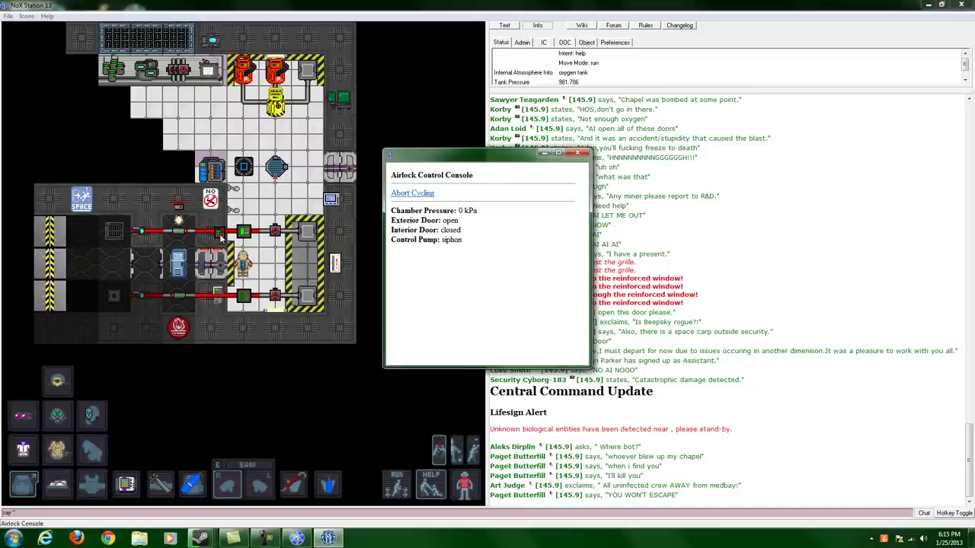
{"action": "left_click", "coordinate": [416, 195]}
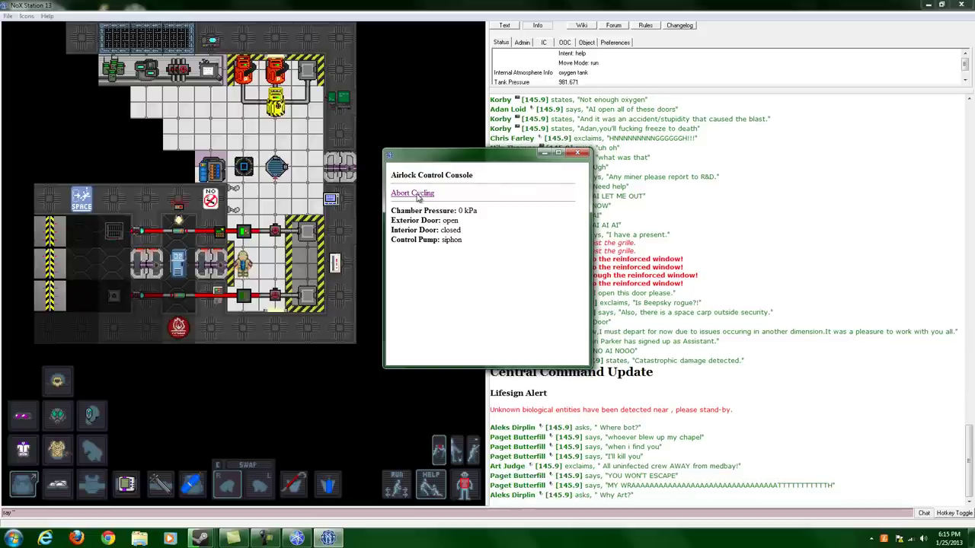
{"action": "left_click", "coordinate": [578, 153]}
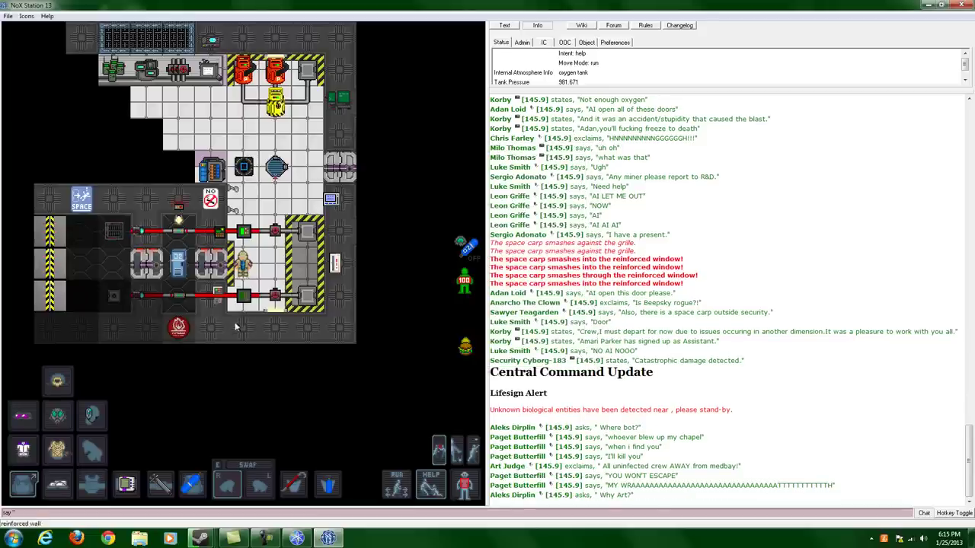
Take a tank from storage and load it into the portable air scrubber.
{"action": "key", "text": "Up"}
{"action": "key", "text": "Up"}
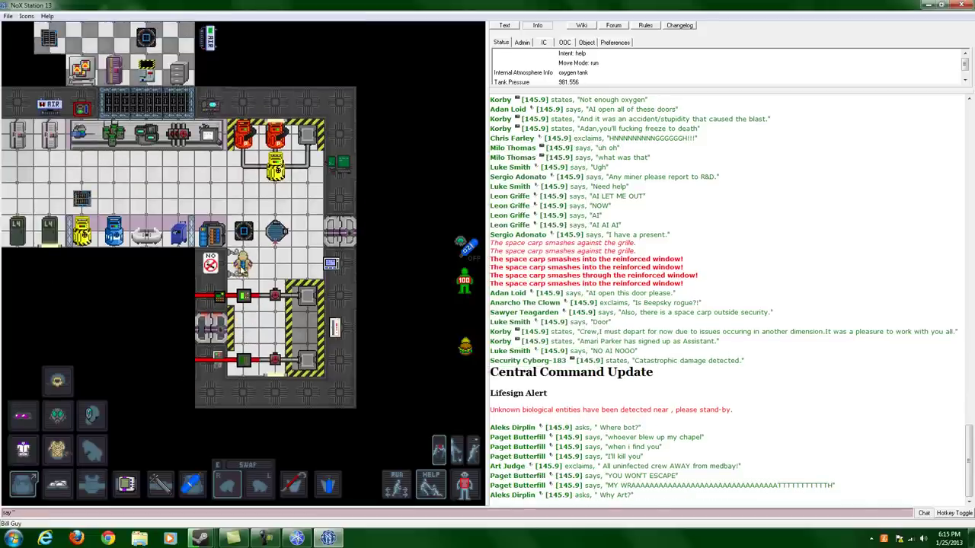
{"action": "left_click", "coordinate": [216, 236]}
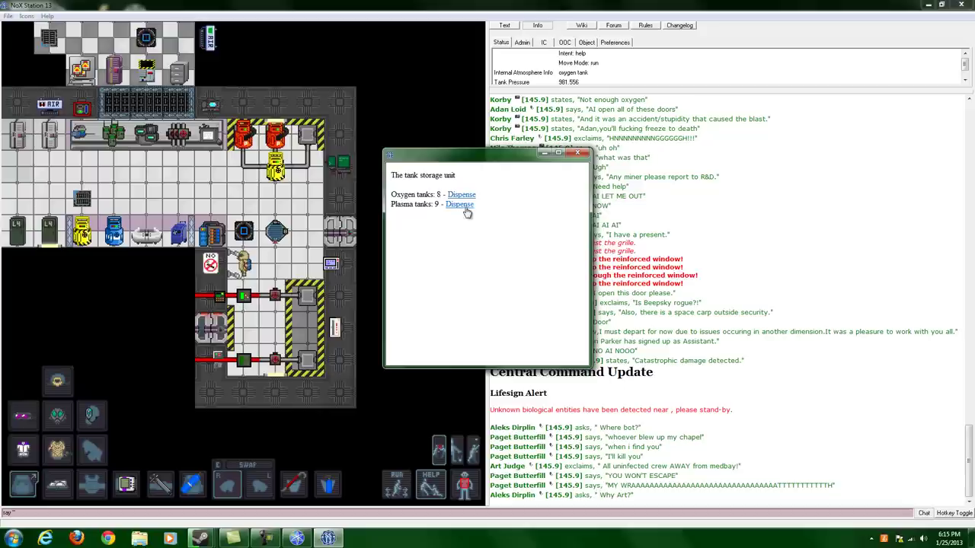
{"action": "left_click", "coordinate": [576, 153]}
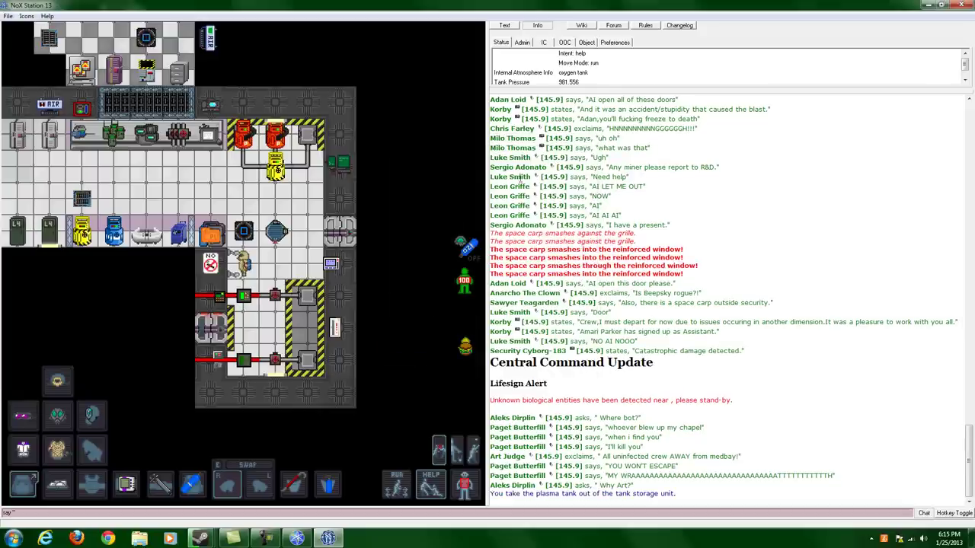
{"action": "key", "text": "Up"}
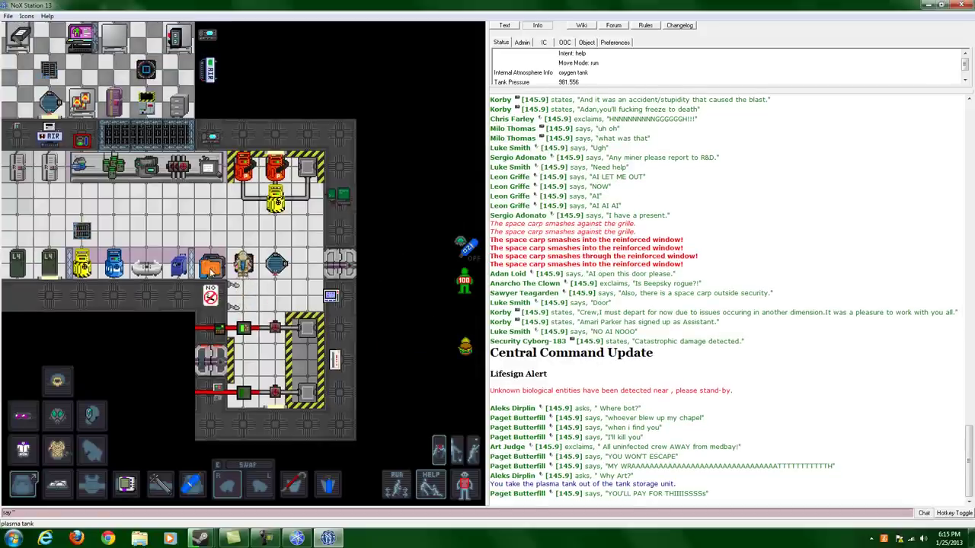
{"action": "key", "text": "Up"}
{"action": "key", "text": "Left"}
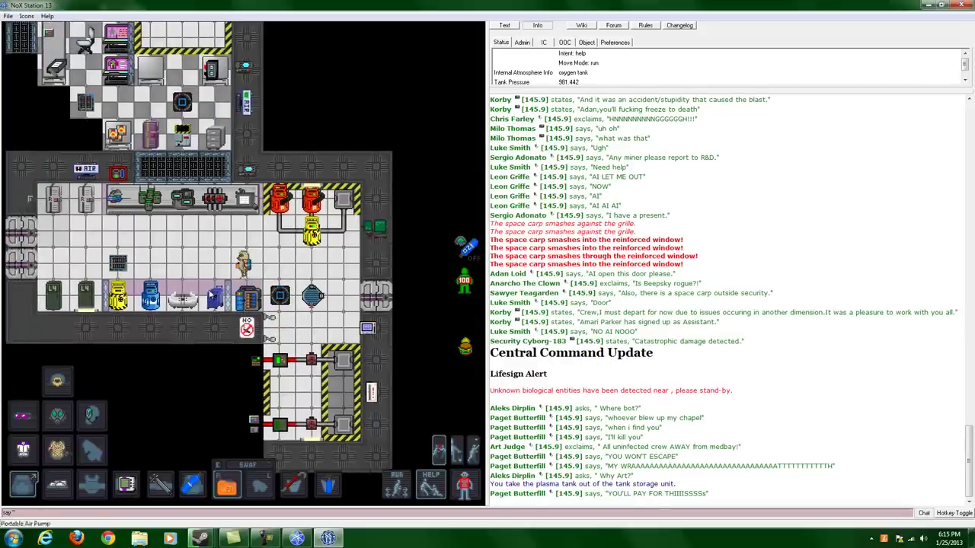
{"action": "key", "text": "Left"}
{"action": "key", "text": "Left"}
{"action": "key", "text": "Left"}
{"action": "left_click", "coordinate": [233, 307]}
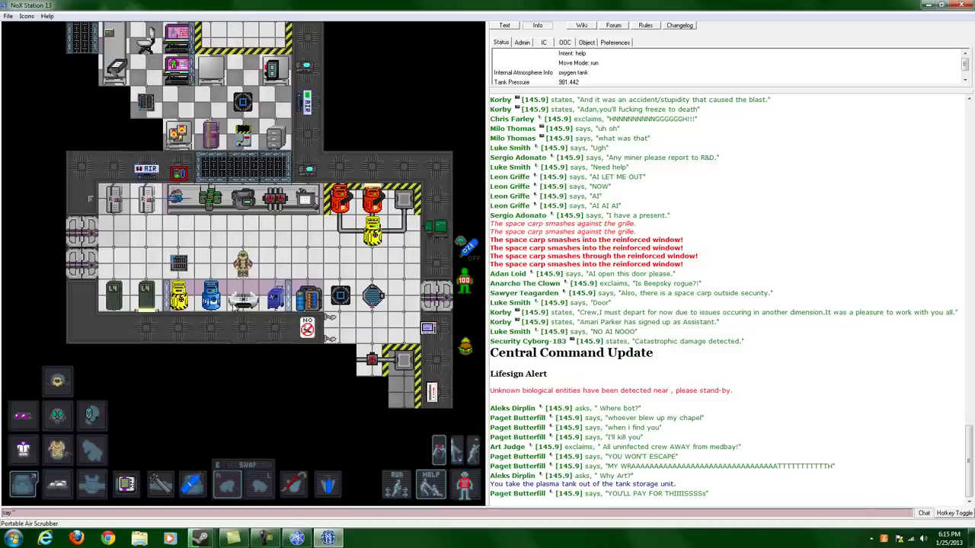
{"action": "left_click", "coordinate": [238, 306]}
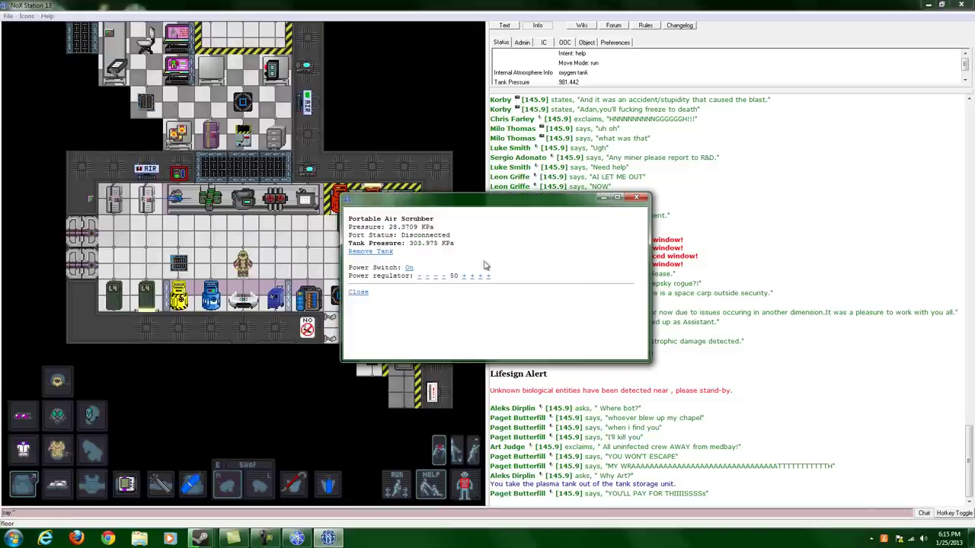
{"action": "left_click", "coordinate": [636, 198]}
Dispense an oxygen tank and fill it to 1013.25 kPa at the O2 canister.
{"action": "key", "text": "Right"}
{"action": "left_click", "coordinate": [276, 301]}
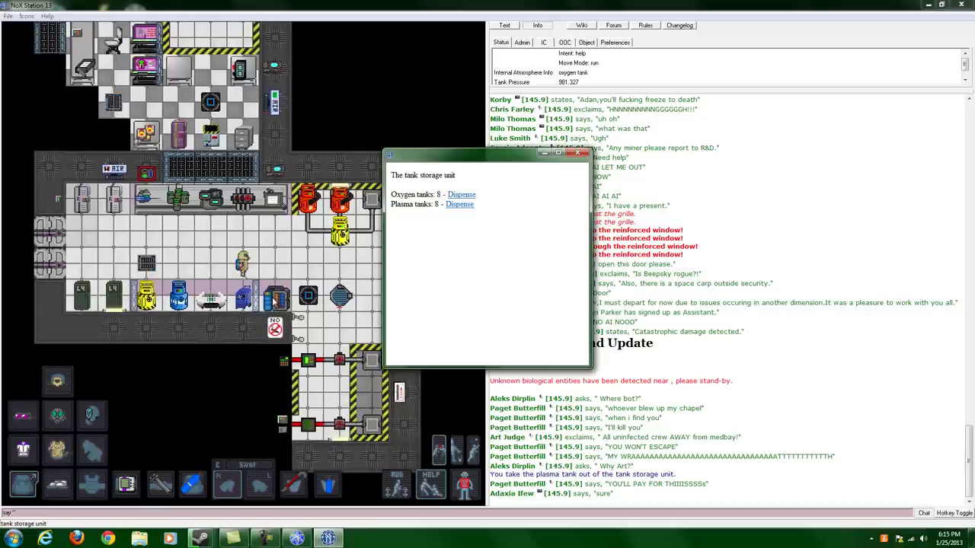
{"action": "left_click", "coordinate": [462, 195]}
{"action": "left_click", "coordinate": [578, 153]}
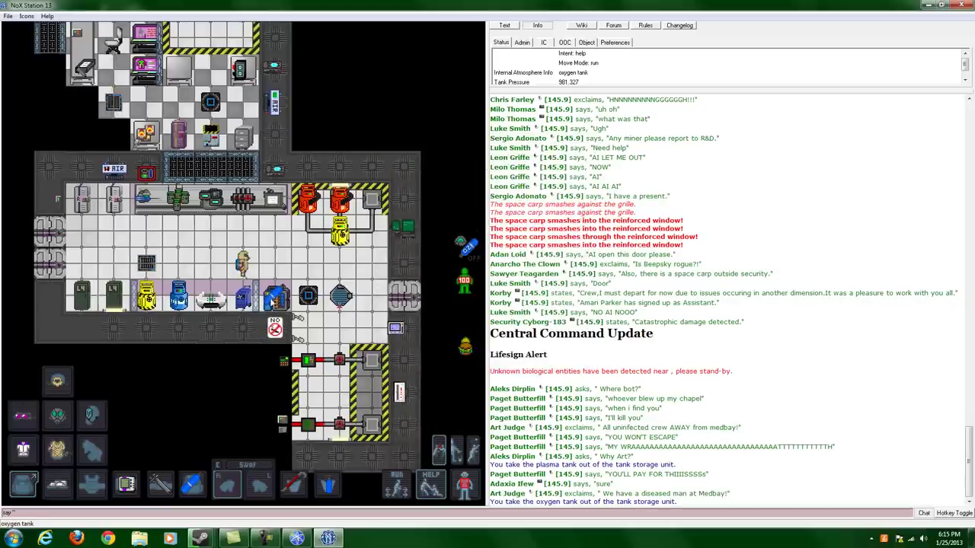
{"action": "key", "text": "Left"}
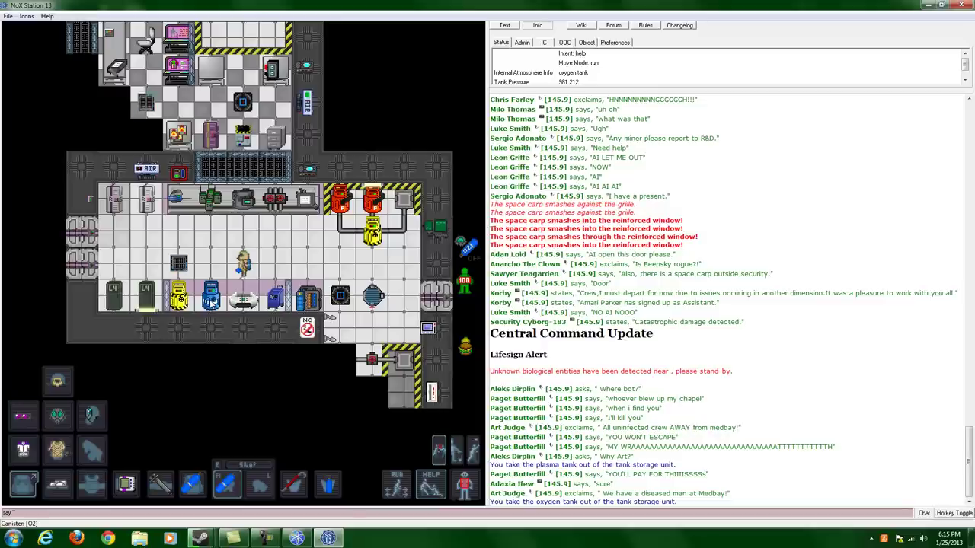
{"action": "left_click", "coordinate": [210, 301]}
{"action": "left_click", "coordinate": [211, 301]}
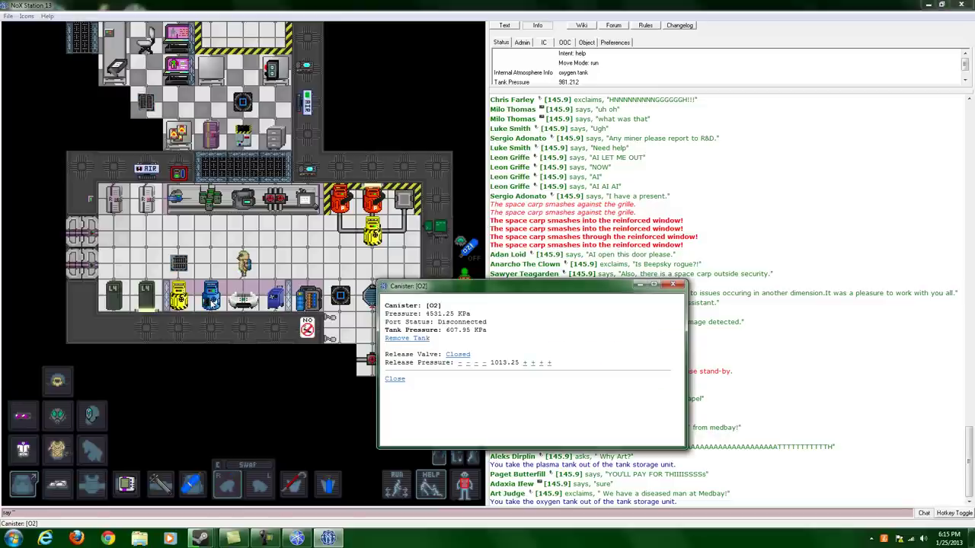
{"action": "left_click", "coordinate": [458, 355]}
{"action": "left_click", "coordinate": [455, 354]}
{"action": "left_click", "coordinate": [402, 340]}
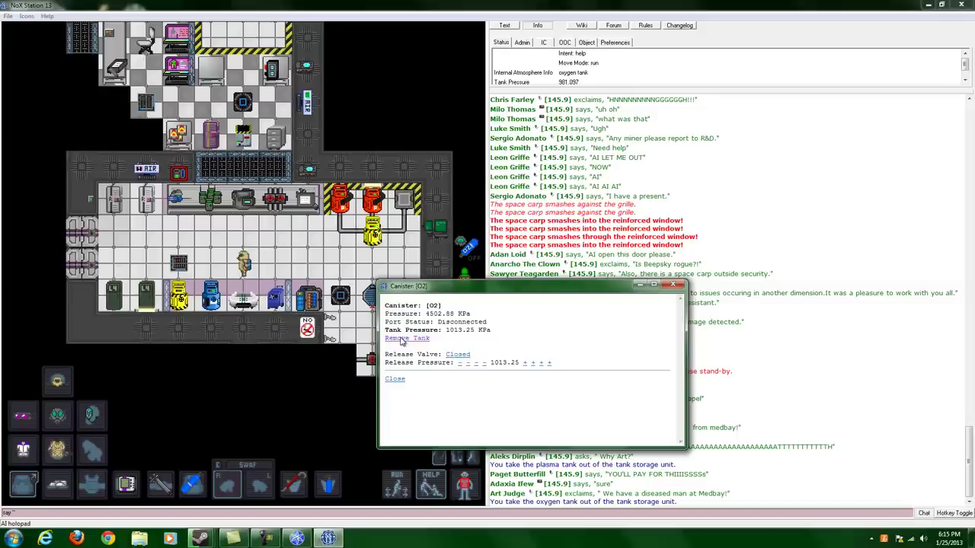
{"action": "left_click", "coordinate": [673, 285]}
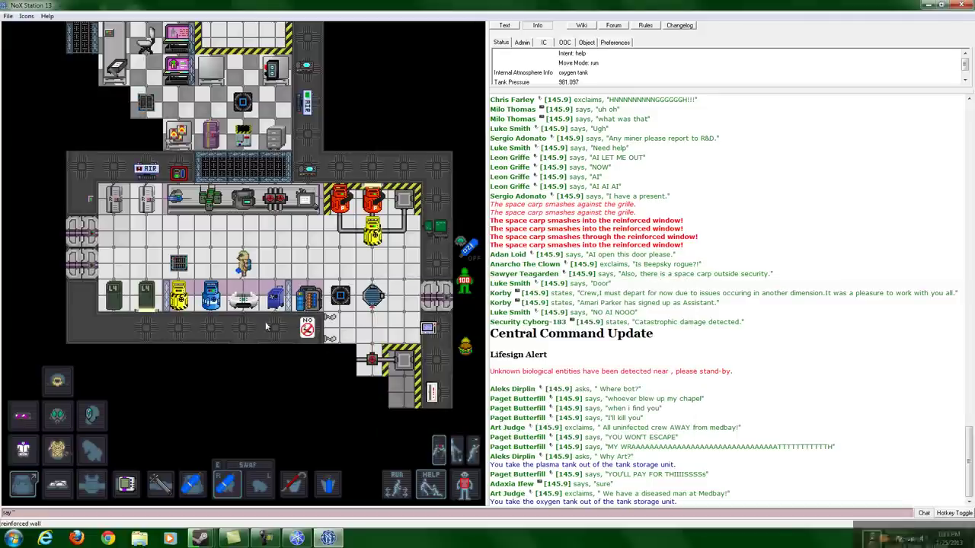
{"action": "left_click", "coordinate": [242, 302]}
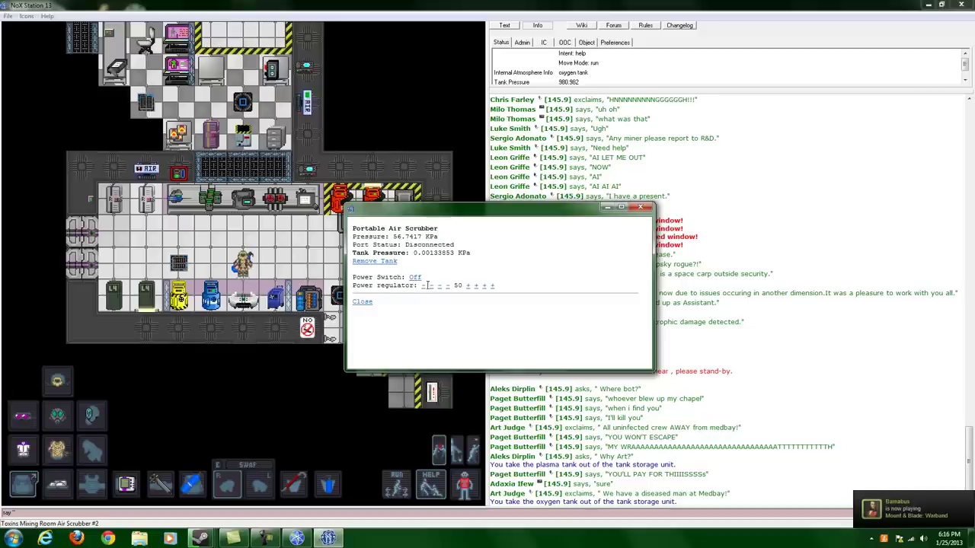
Remove the orange tank from the air scrubber and drop it on the floor.
{"action": "left_click", "coordinate": [377, 262]}
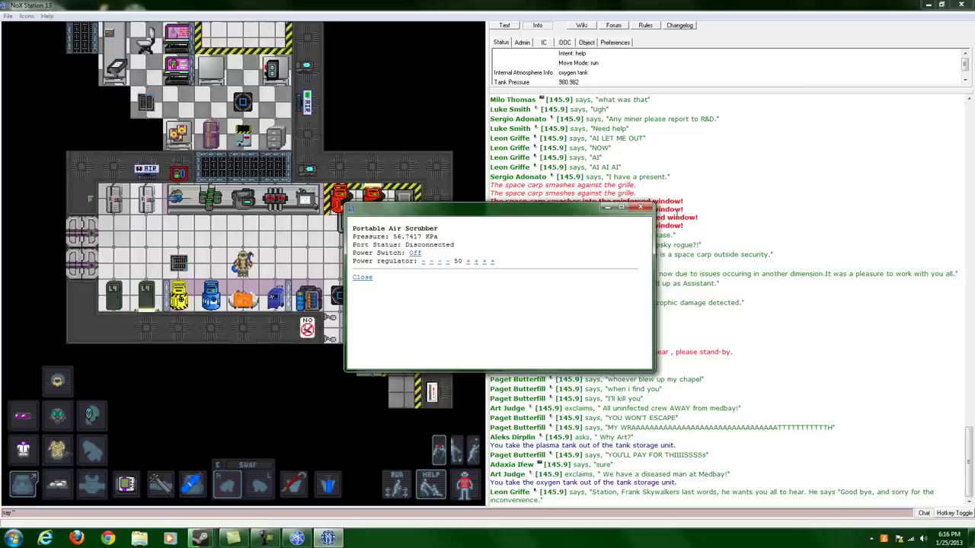
{"action": "left_click", "coordinate": [640, 208]}
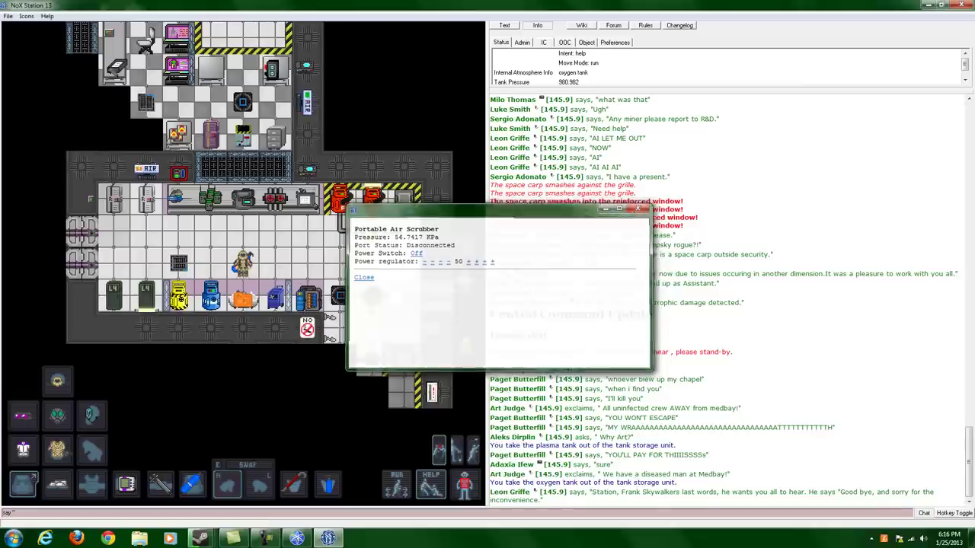
{"action": "left_click", "coordinate": [246, 301]}
{"action": "key", "text": "Right"}
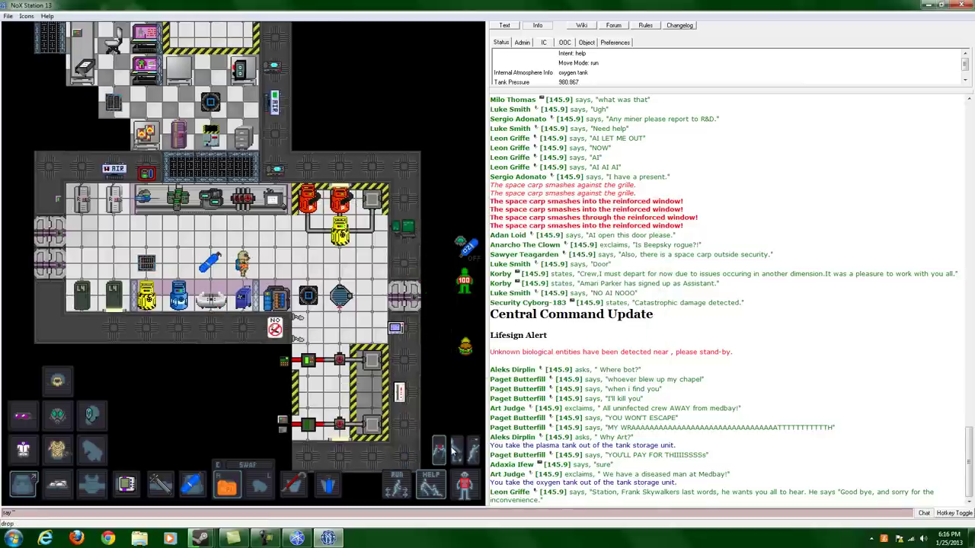
{"action": "key", "text": "Home"}
{"action": "key", "text": "Right"}
{"action": "key", "text": "Right"}
{"action": "key", "text": "Right"}
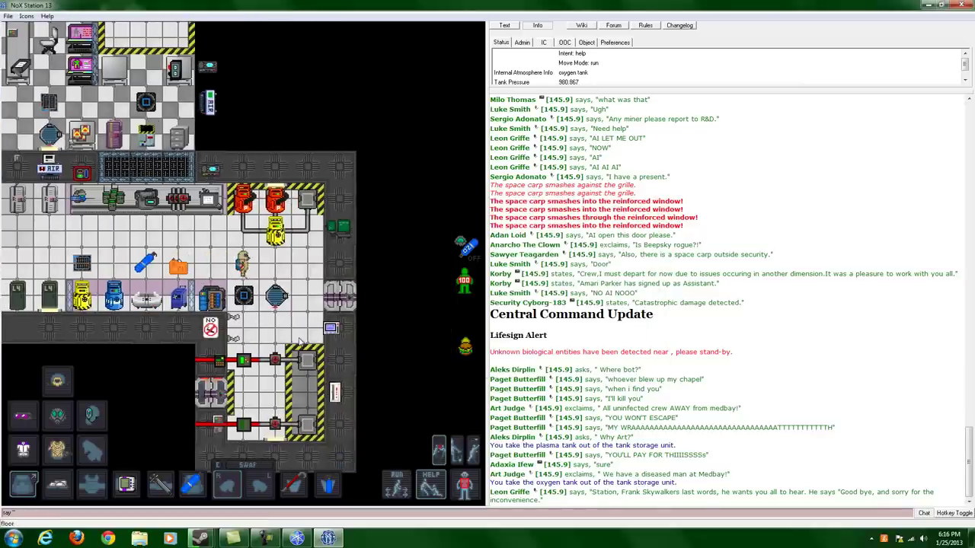
Walk down into the test airlock and bring up its control console.
{"action": "key", "text": "Down"}
{"action": "key", "text": "Down"}
{"action": "key", "text": "Down"}
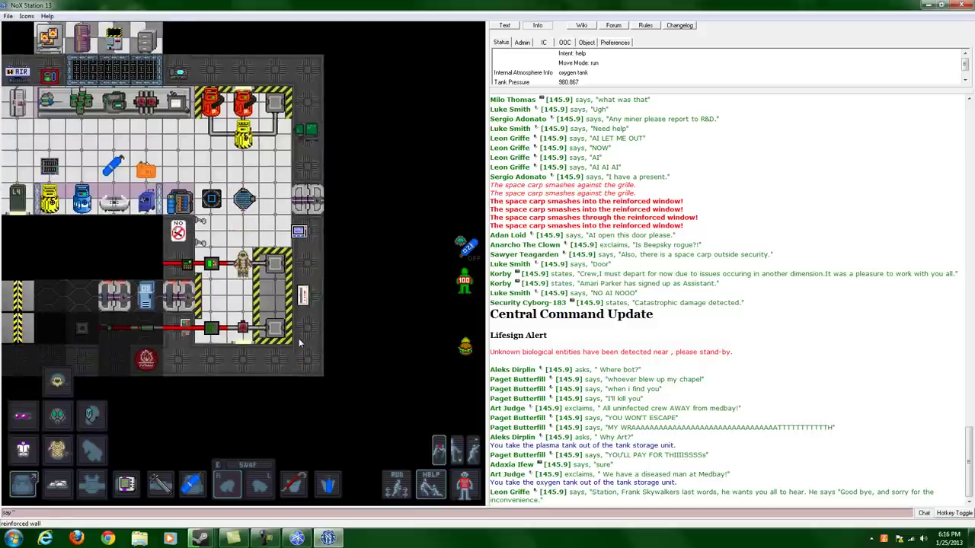
{"action": "key", "text": "Down"}
{"action": "key", "text": "Left"}
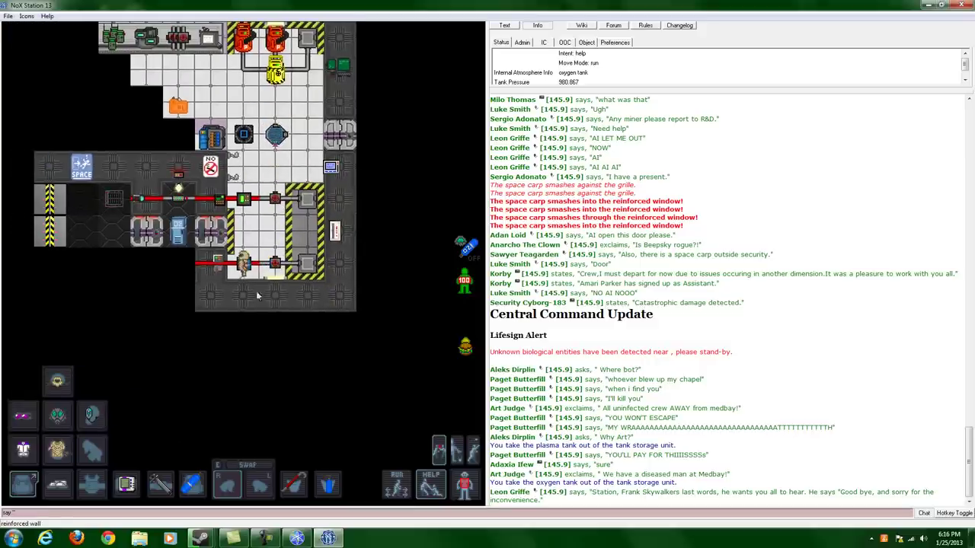
{"action": "key", "text": "Up"}
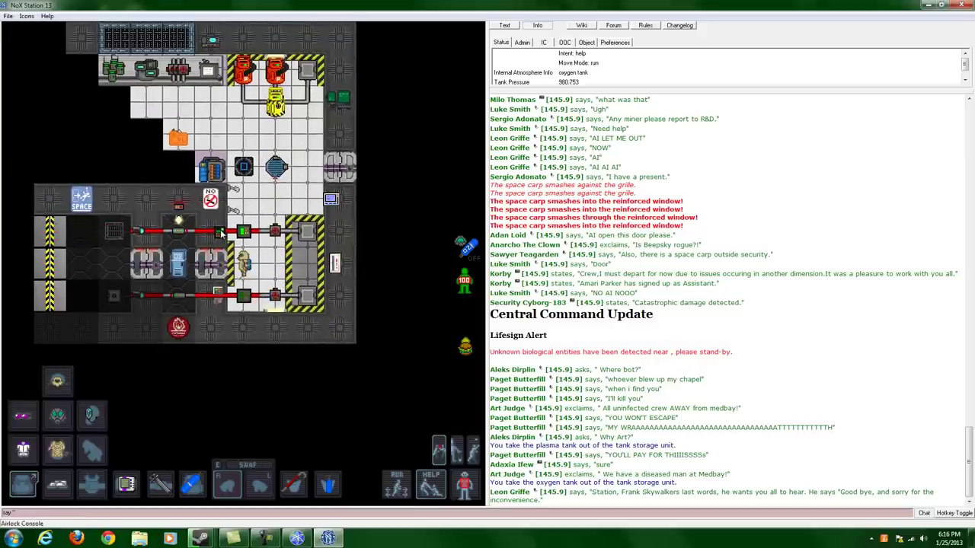
{"action": "left_click", "coordinate": [220, 232]}
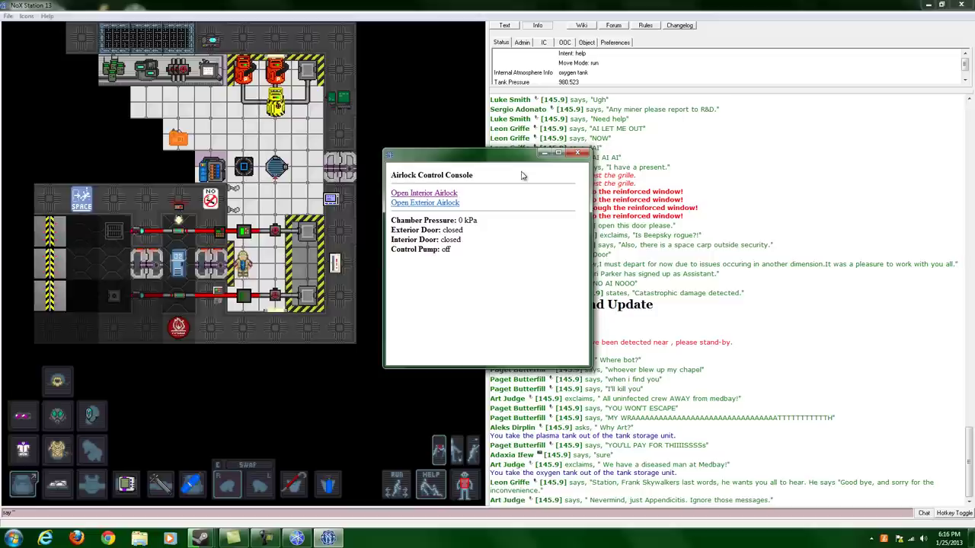
Open the exterior airlock door, then cycle the airlock back to the interior.
{"action": "left_click", "coordinate": [445, 203]}
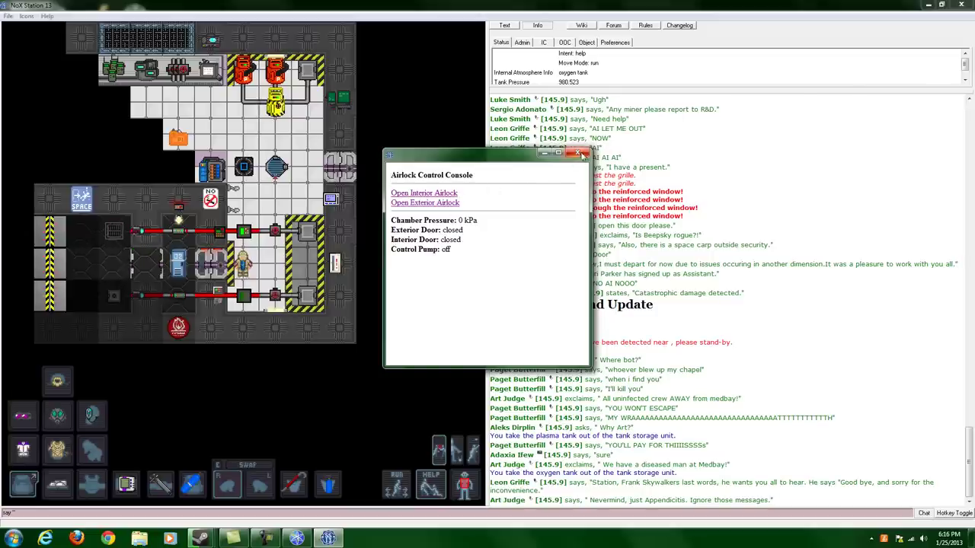
{"action": "left_click", "coordinate": [584, 156]}
{"action": "left_click", "coordinate": [220, 235]}
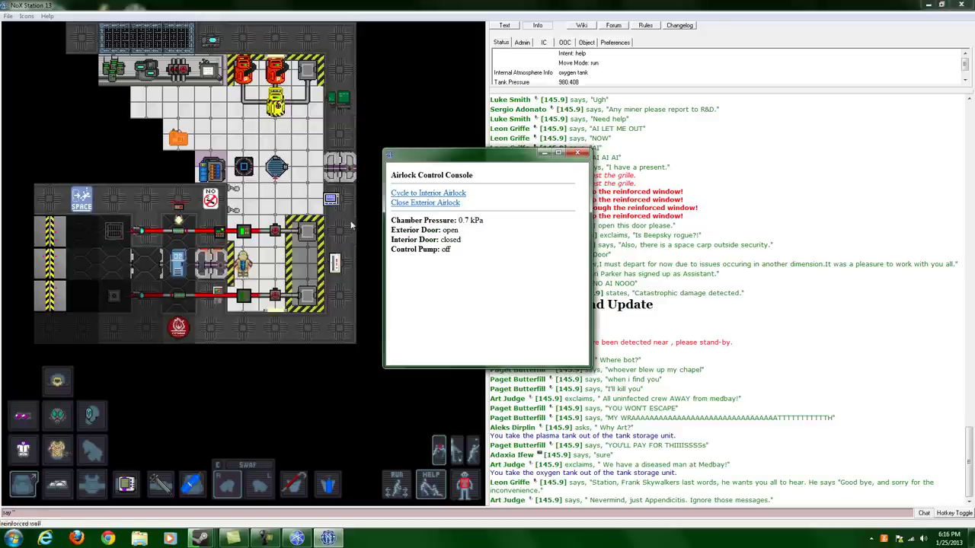
{"action": "left_click", "coordinate": [419, 195]}
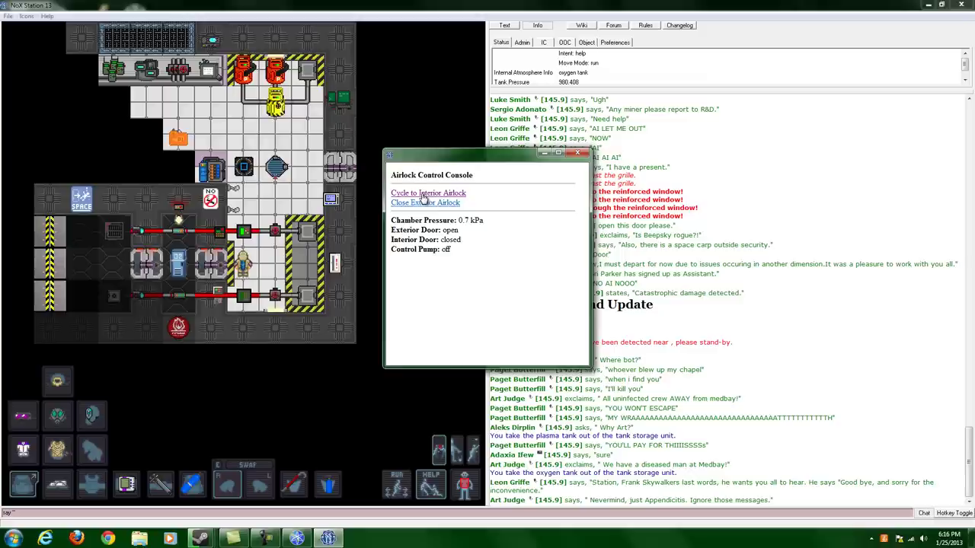
{"action": "left_click", "coordinate": [577, 153]}
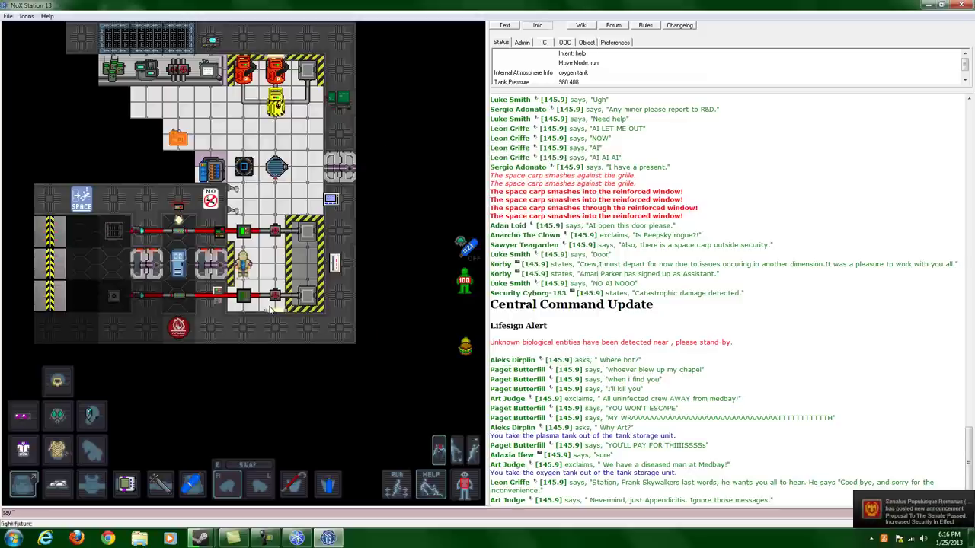
{"action": "key", "text": "Up"}
{"action": "key", "text": "Up"}
{"action": "key", "text": "Up"}
Walk to the mixing room tables and pick up the proximity sensor.
{"action": "key", "text": "Up"}
{"action": "key", "text": "Left"}
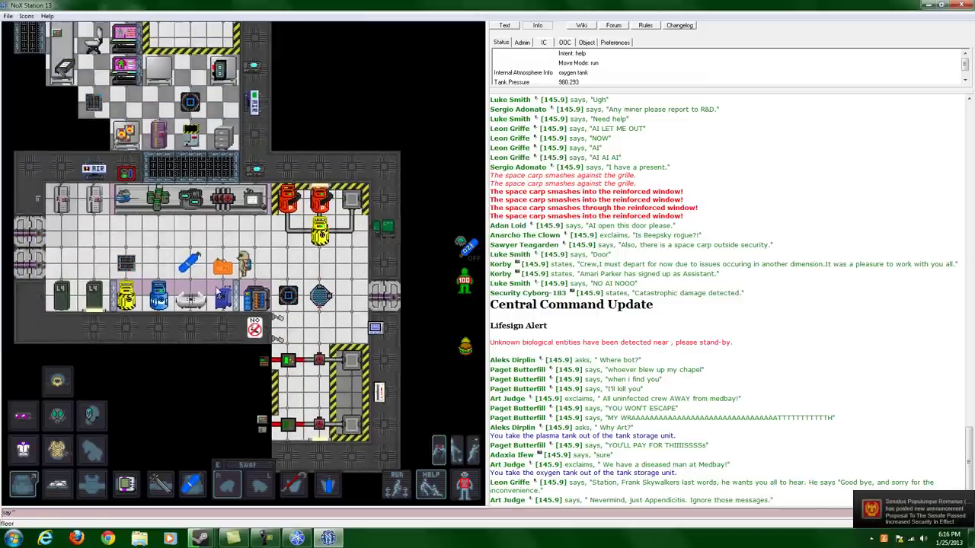
{"action": "key", "text": "Left"}
{"action": "key", "text": "Left"}
{"action": "key", "text": "Up"}
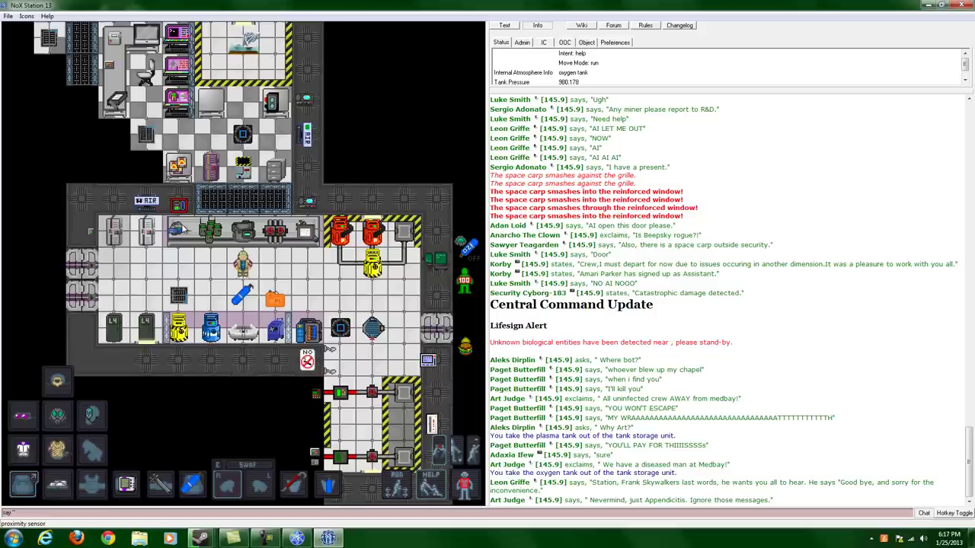
{"action": "key", "text": "Left"}
{"action": "key", "text": "Left"}
{"action": "left_click", "coordinate": [242, 230]}
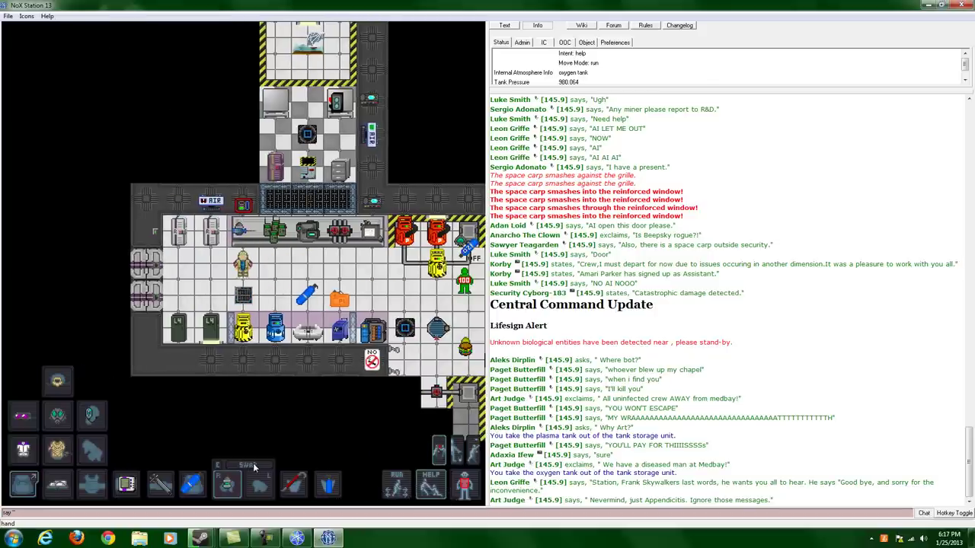
Attach the proximity sensor and two tanks to the transfer valve and stash it in the backpack.
{"action": "key", "text": "Right"}
{"action": "key", "text": "Right"}
{"action": "key", "text": "Right"}
{"action": "key", "text": "Right"}
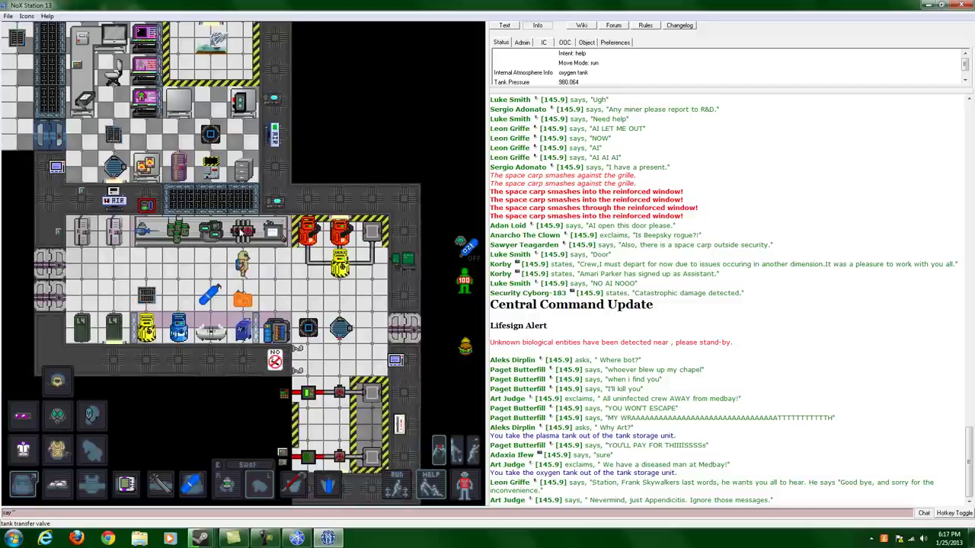
{"action": "left_click", "coordinate": [242, 230]}
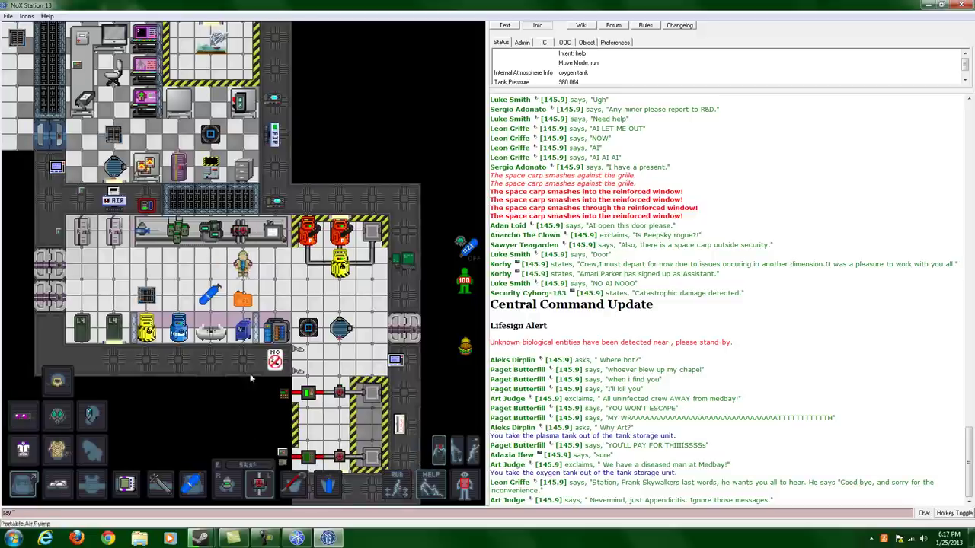
{"action": "left_click", "coordinate": [259, 470]}
{"action": "left_click", "coordinate": [259, 485]}
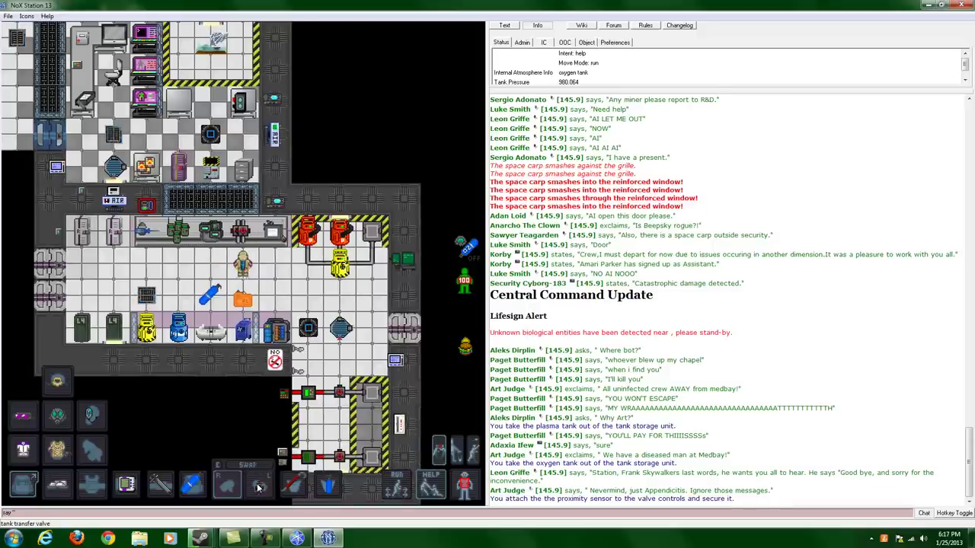
{"action": "left_click", "coordinate": [245, 303]}
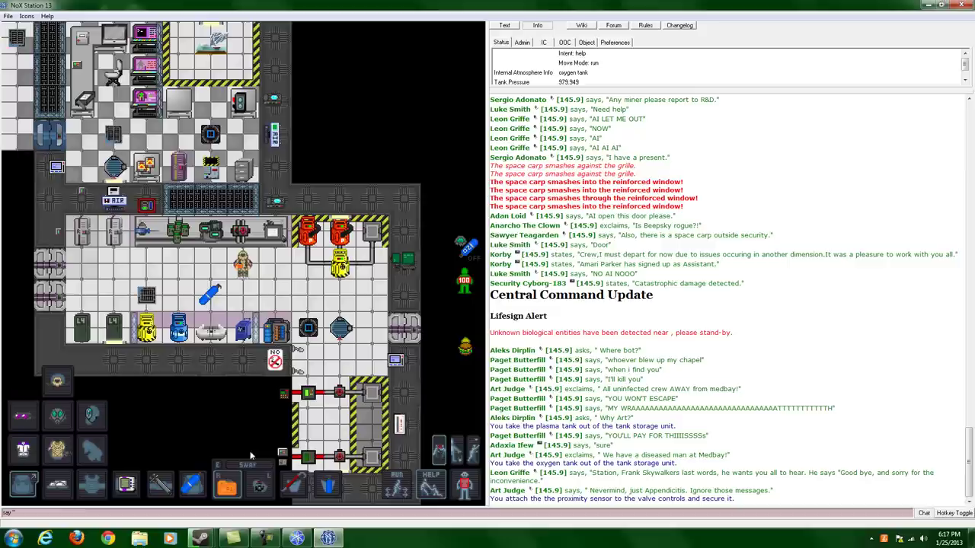
{"action": "left_click", "coordinate": [260, 487]}
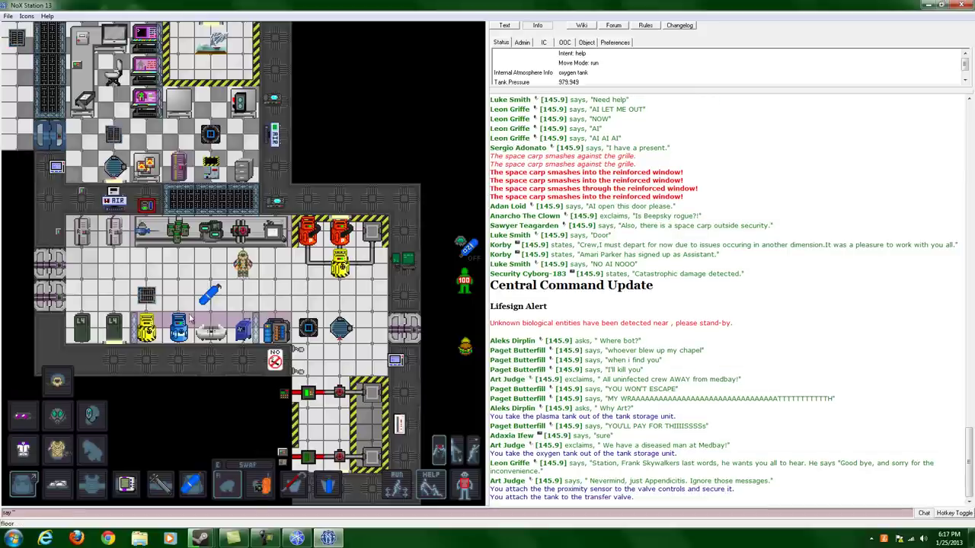
{"action": "left_click", "coordinate": [259, 486]}
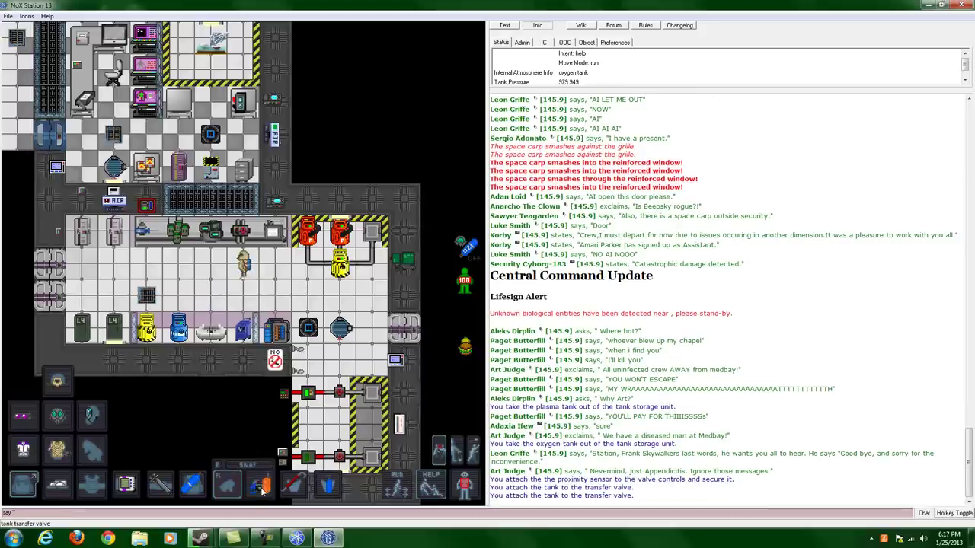
{"action": "left_click", "coordinate": [261, 472]}
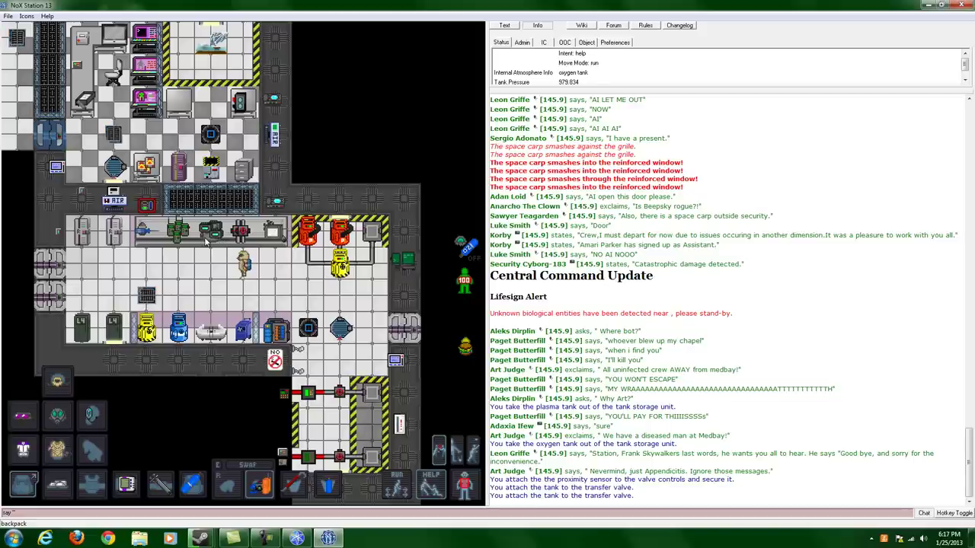
{"action": "key", "text": "Down"}
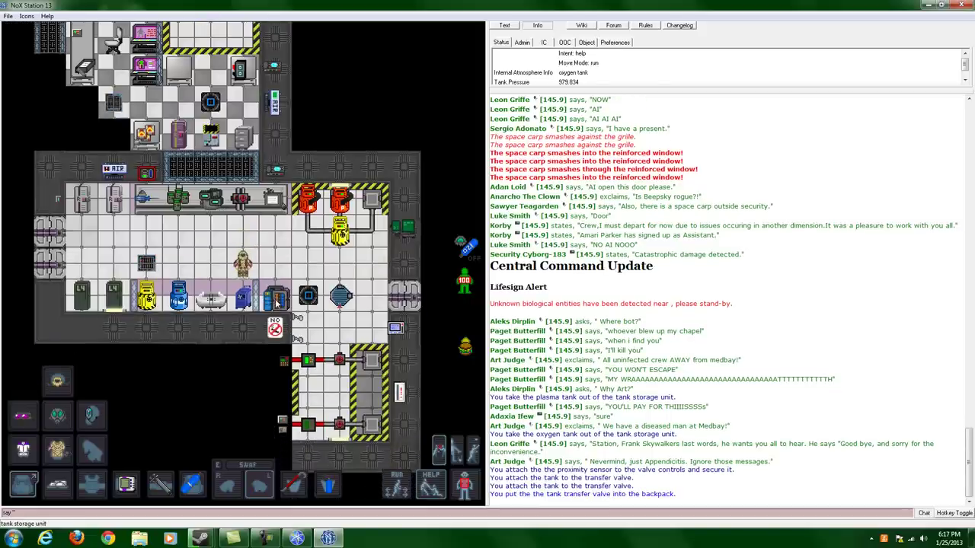
Take the transfer valve out of the backpack and detach its plasma tank.
{"action": "left_click", "coordinate": [276, 302]}
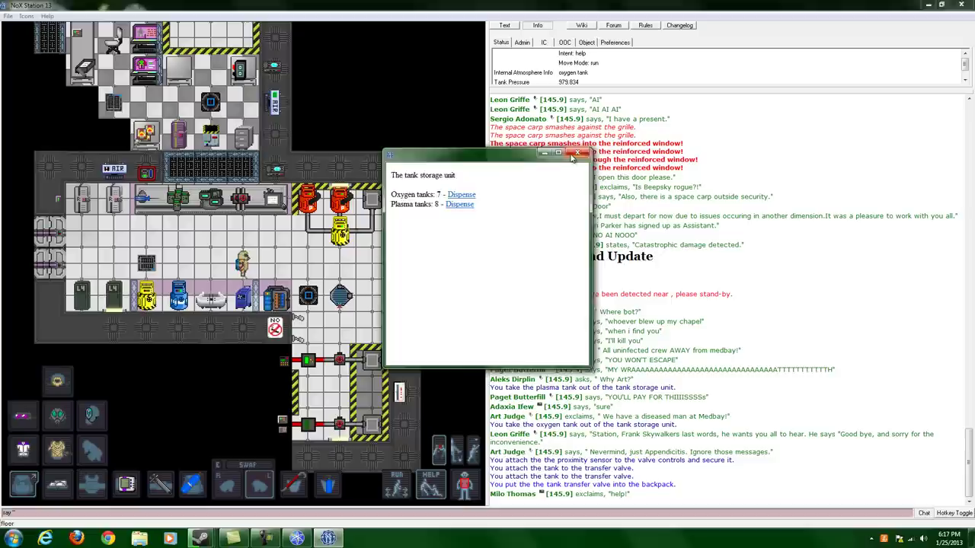
{"action": "left_click", "coordinate": [576, 154]}
{"action": "key", "text": "Up"}
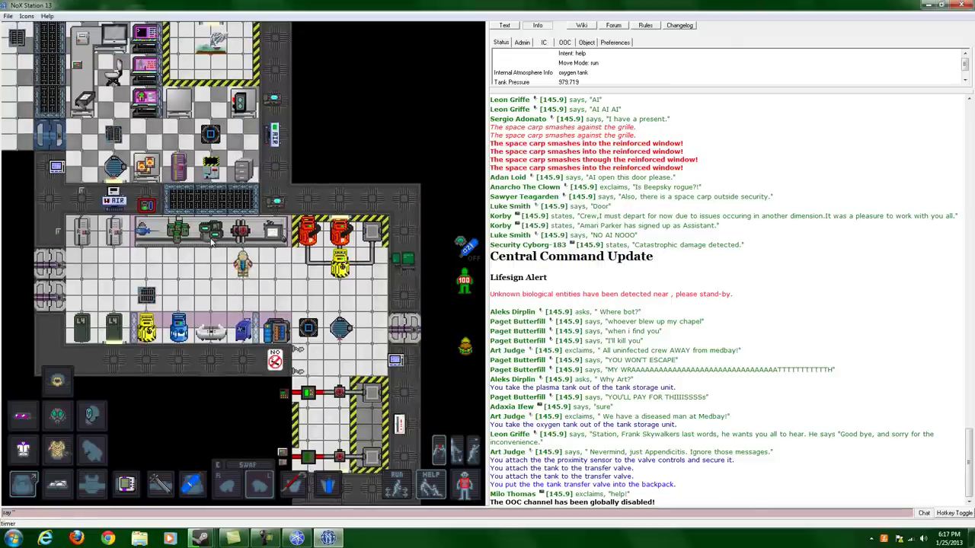
{"action": "left_click", "coordinate": [246, 271]}
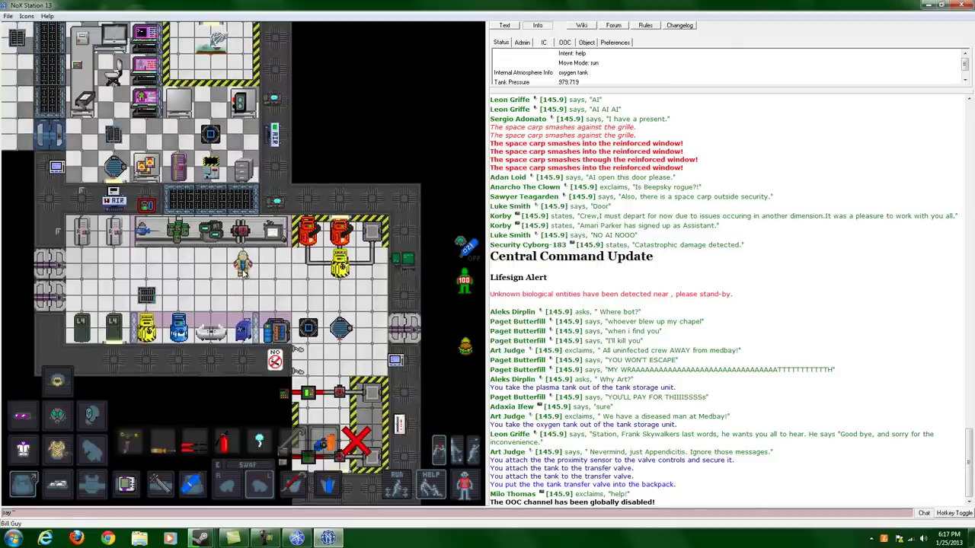
{"action": "left_click", "coordinate": [325, 449]}
{"action": "left_click", "coordinate": [356, 441]}
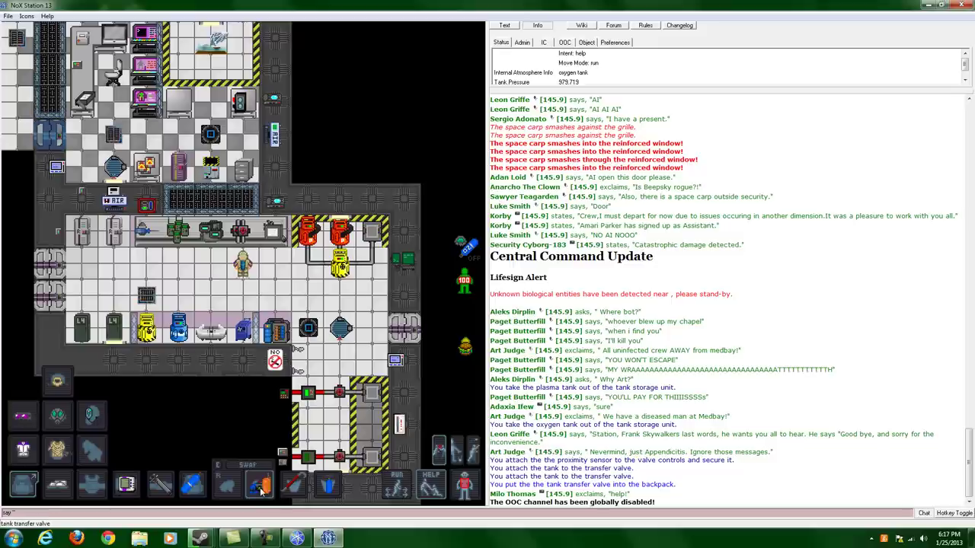
{"action": "left_click", "coordinate": [261, 491]}
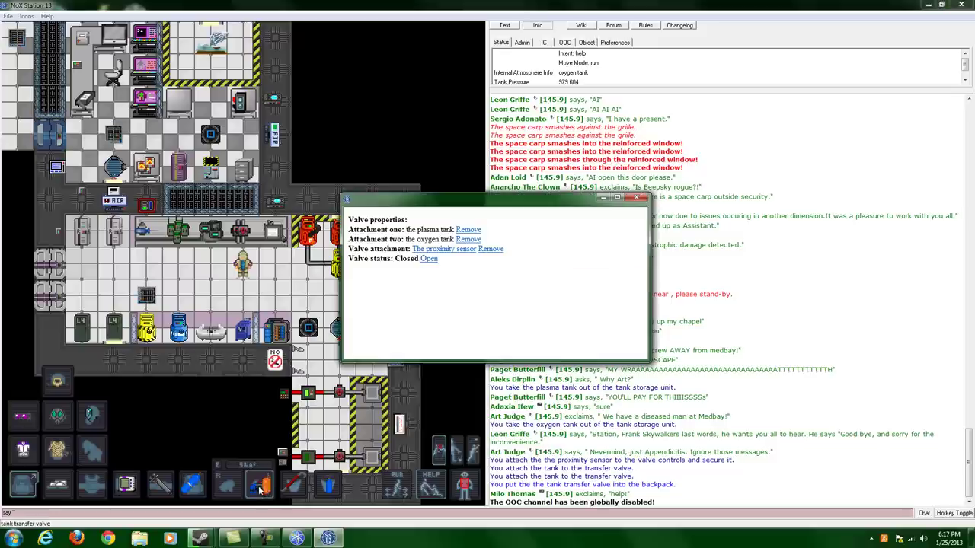
{"action": "left_click", "coordinate": [468, 230]}
{"action": "left_click", "coordinate": [636, 198]}
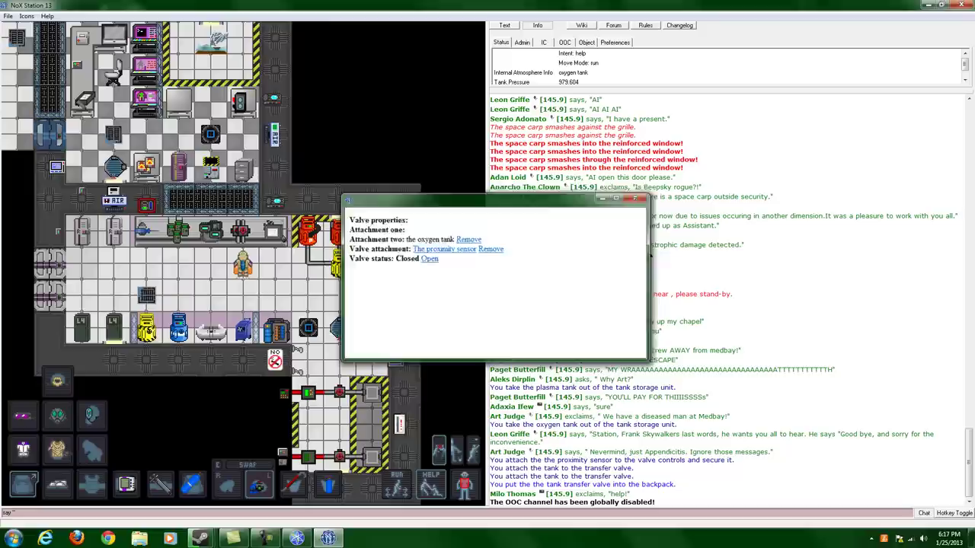
{"action": "key", "text": "Left"}
{"action": "key", "text": "Right"}
{"action": "key", "text": "Right"}
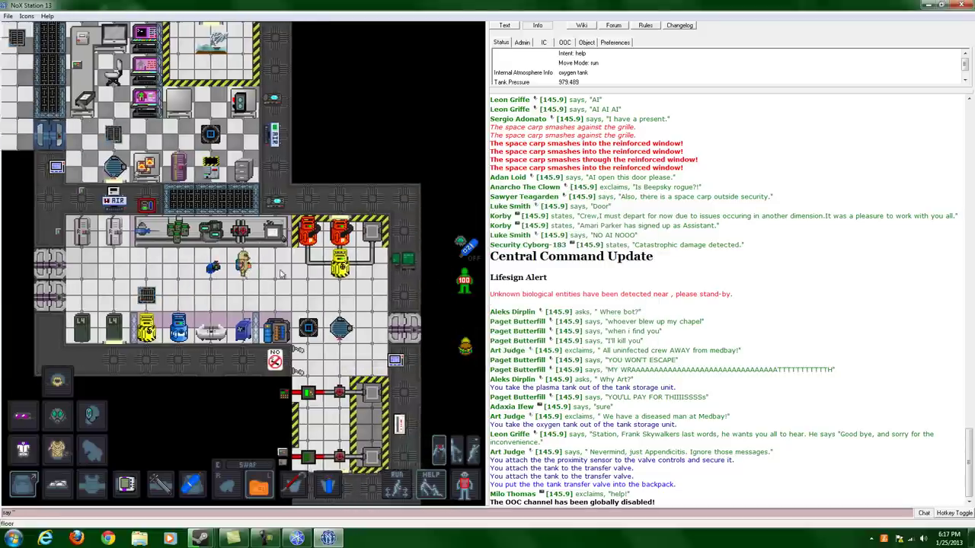
{"action": "key", "text": "Right"}
{"action": "key", "text": "Right"}
{"action": "key", "text": "Right"}
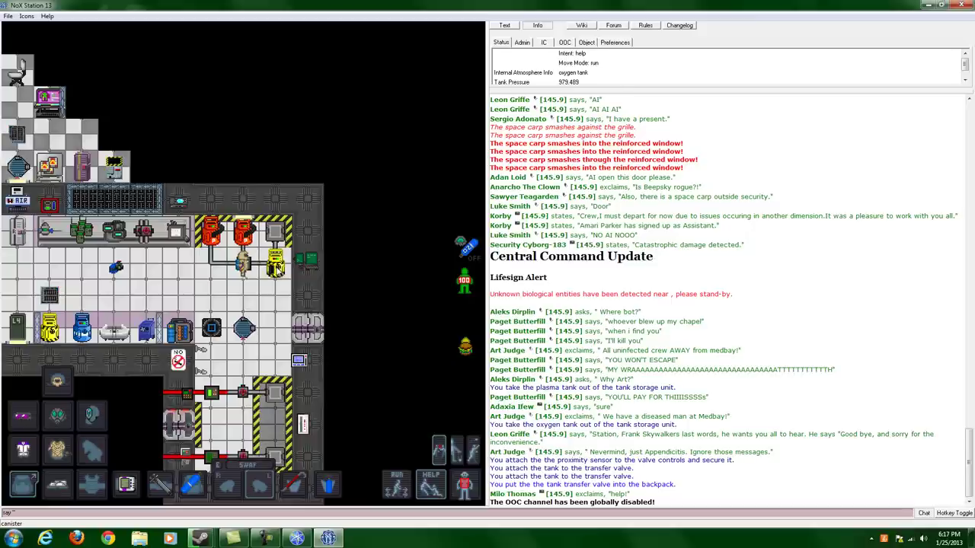
Fill the detached tank at the canister and take it out.
{"action": "left_click", "coordinate": [277, 269]}
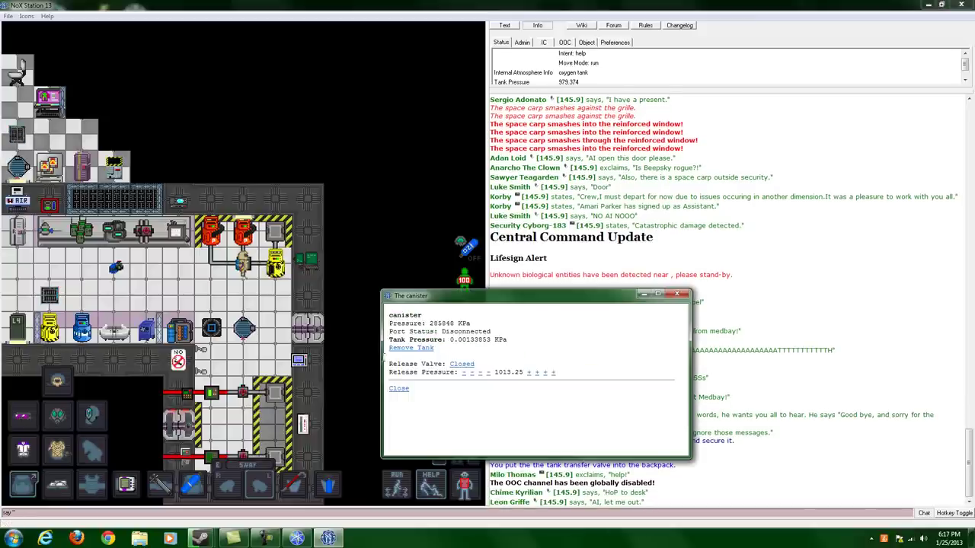
{"action": "left_click", "coordinate": [461, 365]}
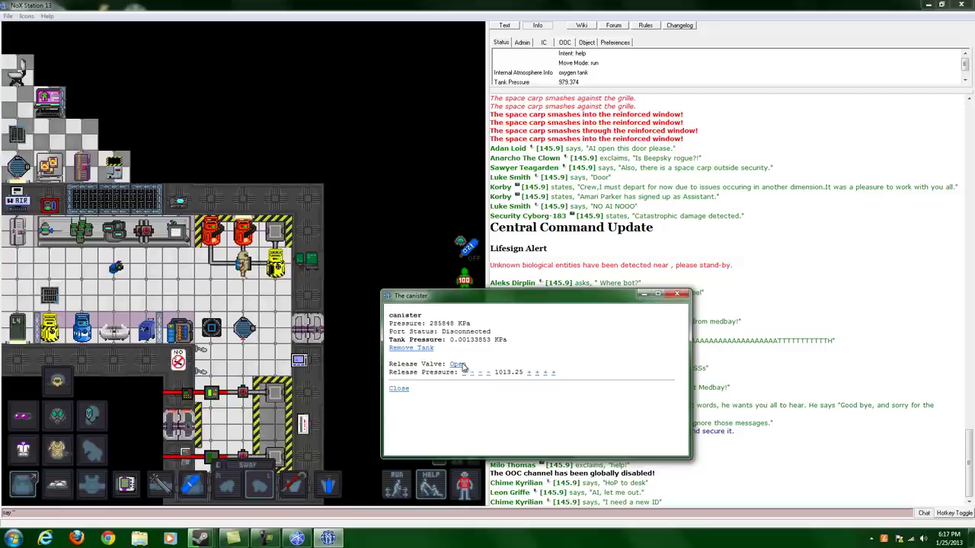
{"action": "left_click", "coordinate": [462, 364]}
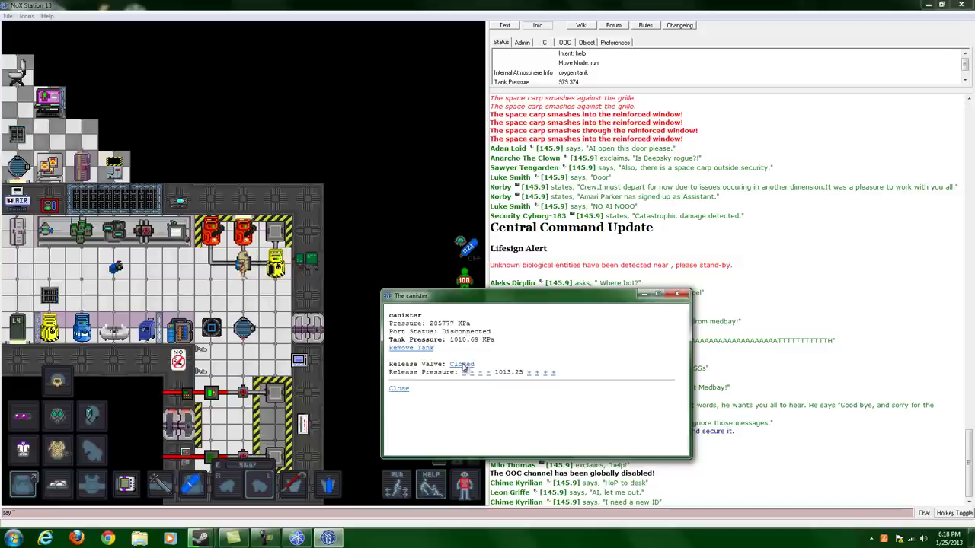
{"action": "left_click", "coordinate": [419, 349]}
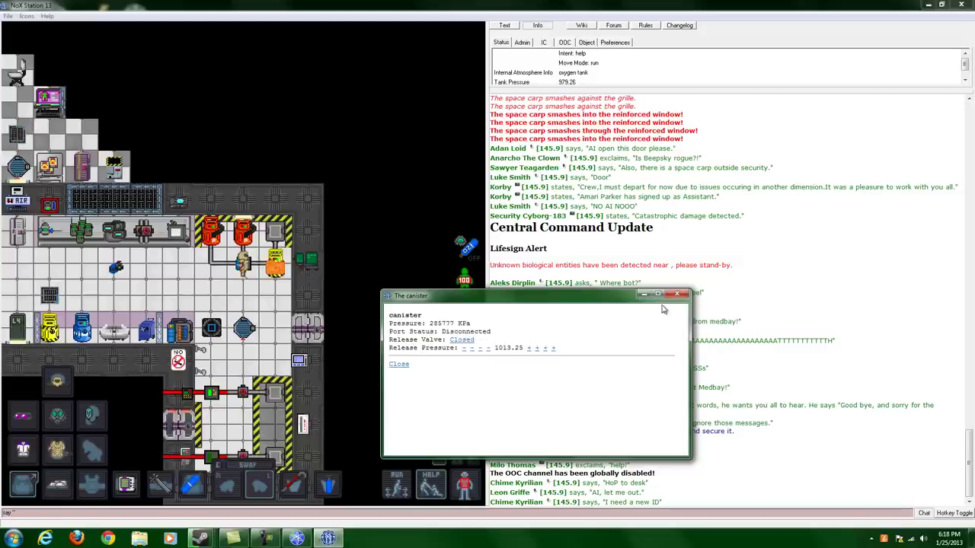
{"action": "left_click", "coordinate": [676, 294]}
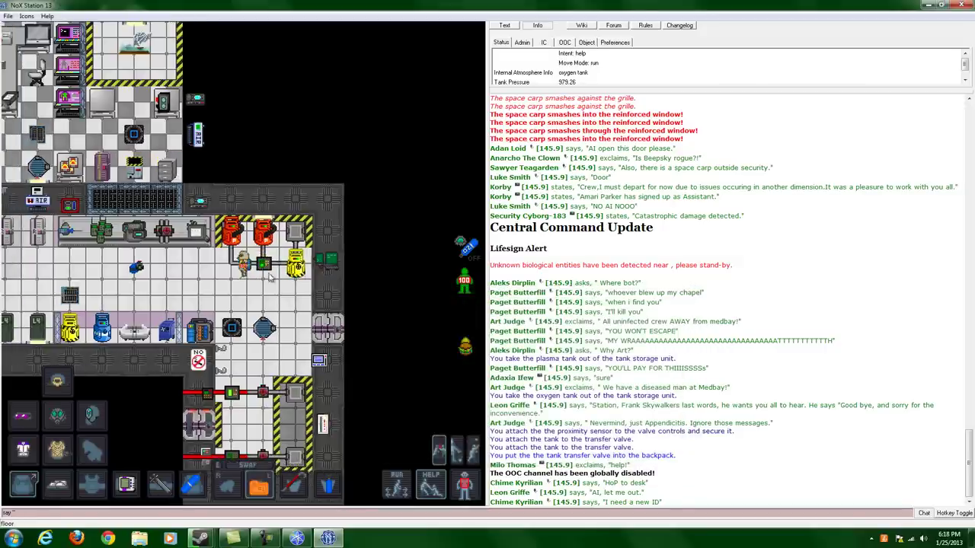
Reattach the refilled tank to the transfer valve and put the valve in the backpack.
{"action": "key", "text": "Left"}
{"action": "key", "text": "Left"}
{"action": "left_click", "coordinate": [216, 270]}
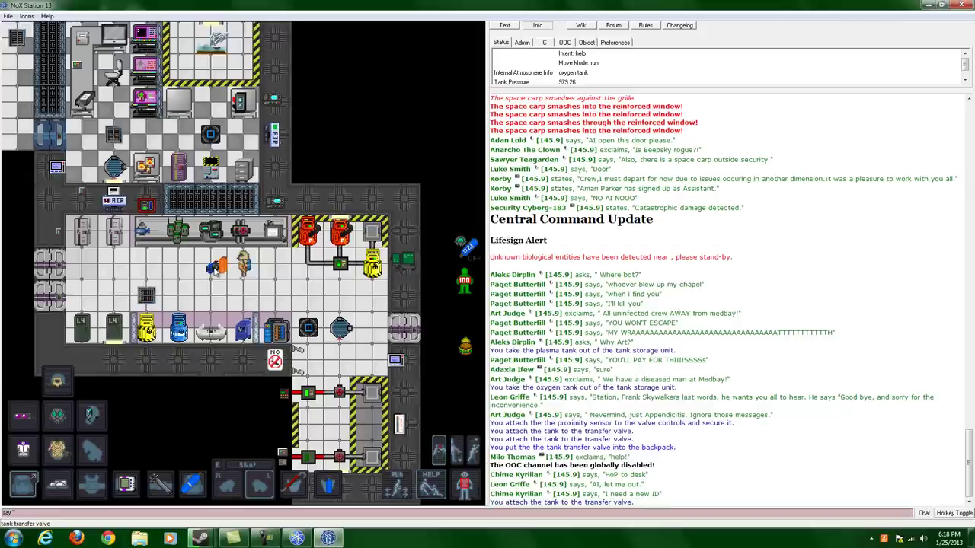
{"action": "left_click", "coordinate": [216, 266]}
{"action": "key", "text": "Left"}
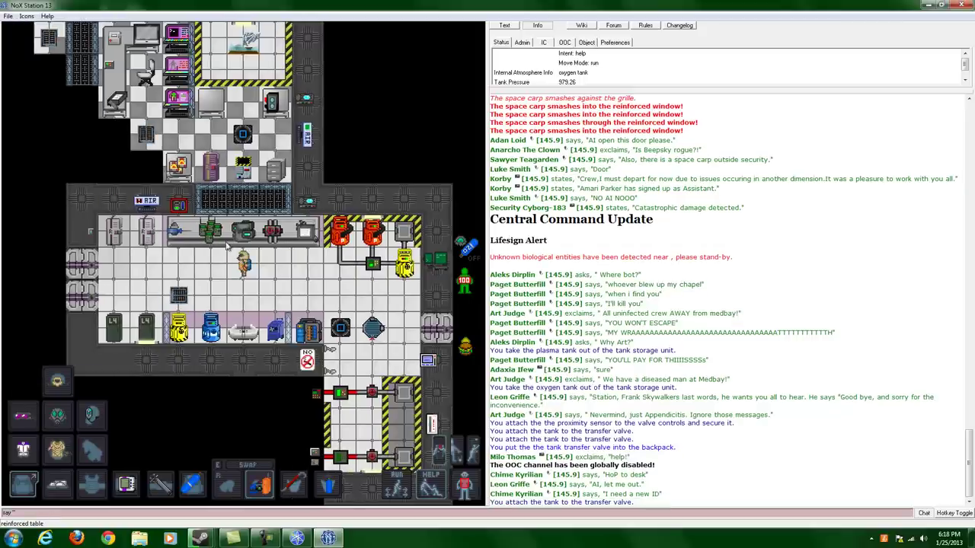
{"action": "left_click", "coordinate": [23, 483]}
{"action": "key", "text": "Down"}
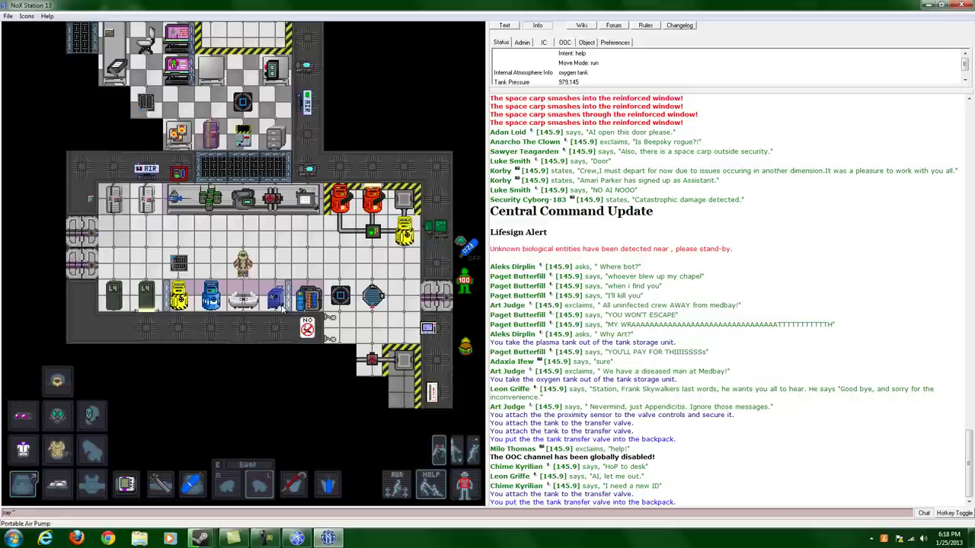
Dispense an oxygen tank and a plasma tank from the tank storage unit.
{"action": "key", "text": "Right"}
{"action": "left_click", "coordinate": [271, 303]}
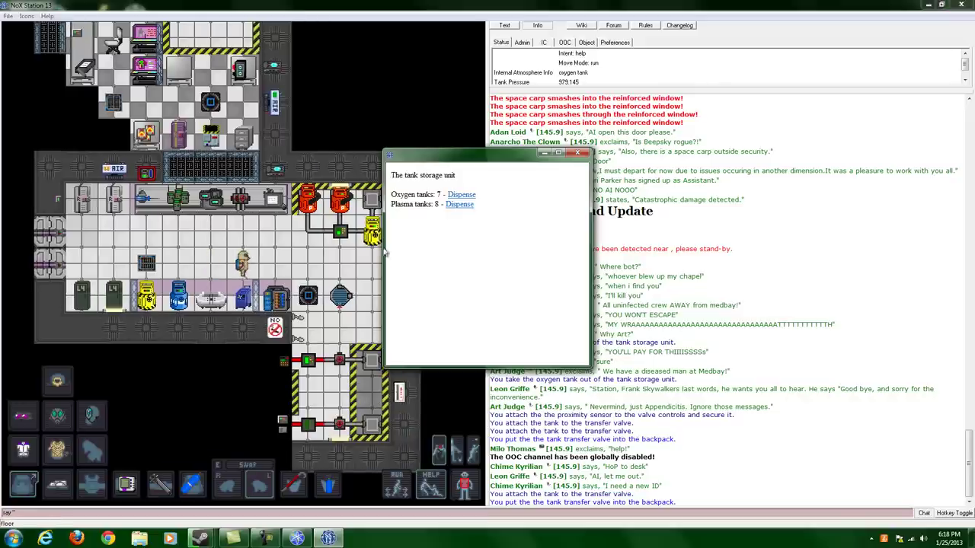
{"action": "left_click", "coordinate": [461, 195]}
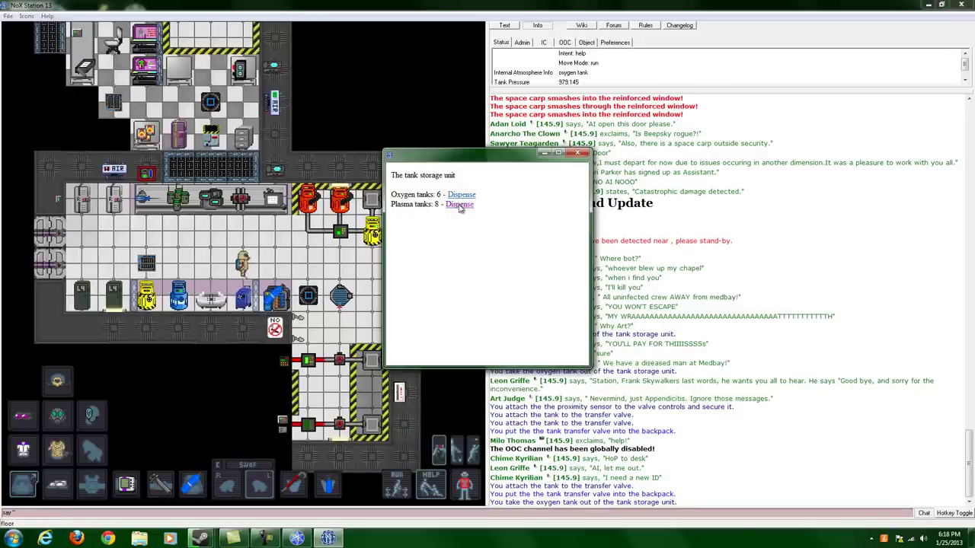
{"action": "left_click", "coordinate": [459, 205]}
{"action": "left_click", "coordinate": [577, 153]}
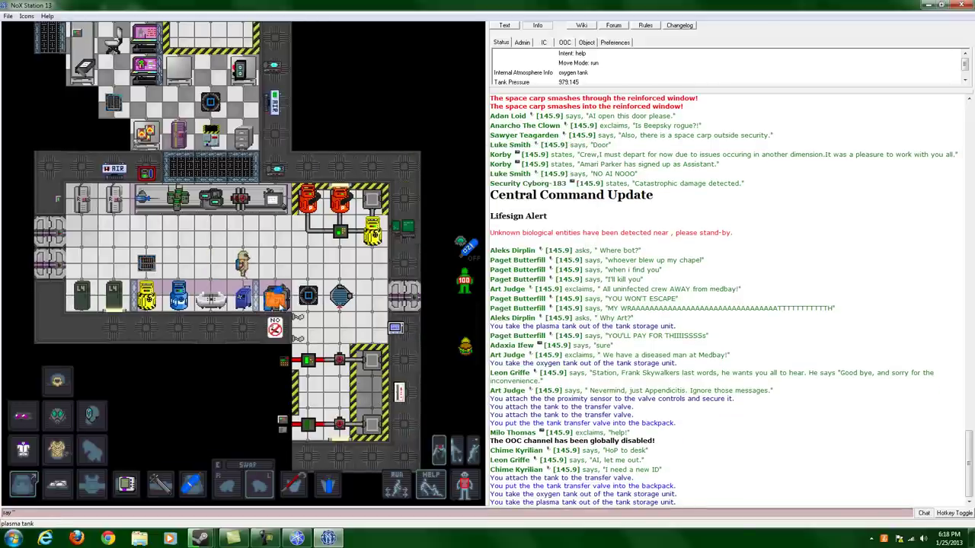
Switch off the portable air scrubber and pull its tank out.
{"action": "key", "text": "Left"}
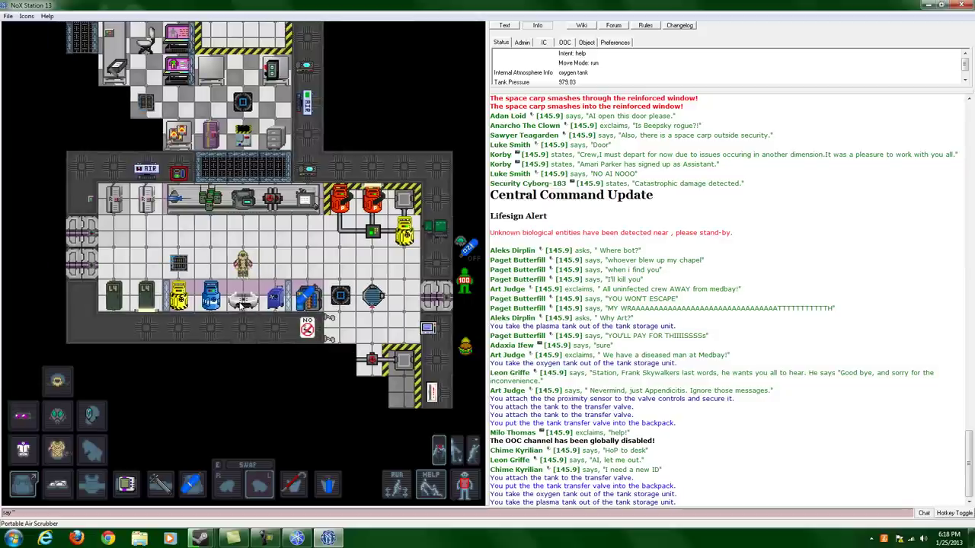
{"action": "key", "text": "Right"}
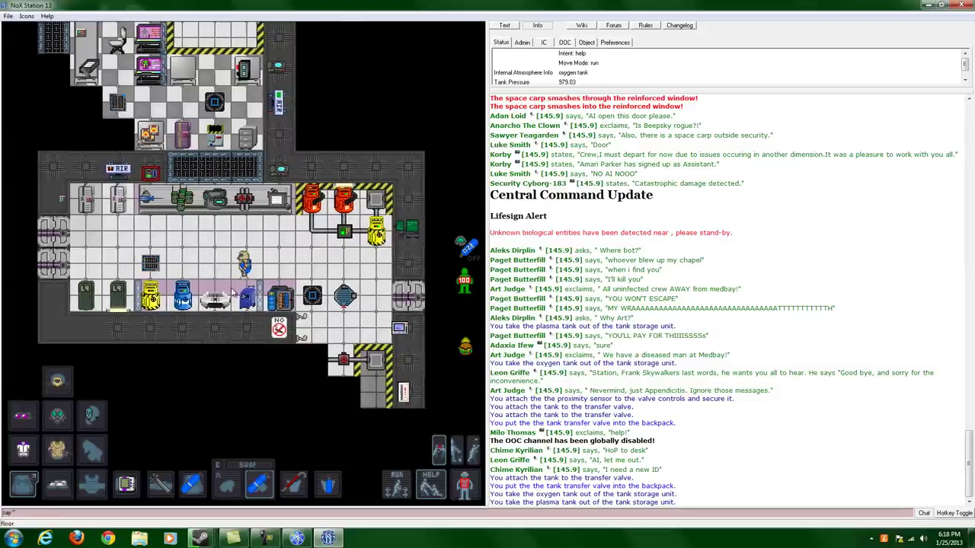
{"action": "key", "text": "Left"}
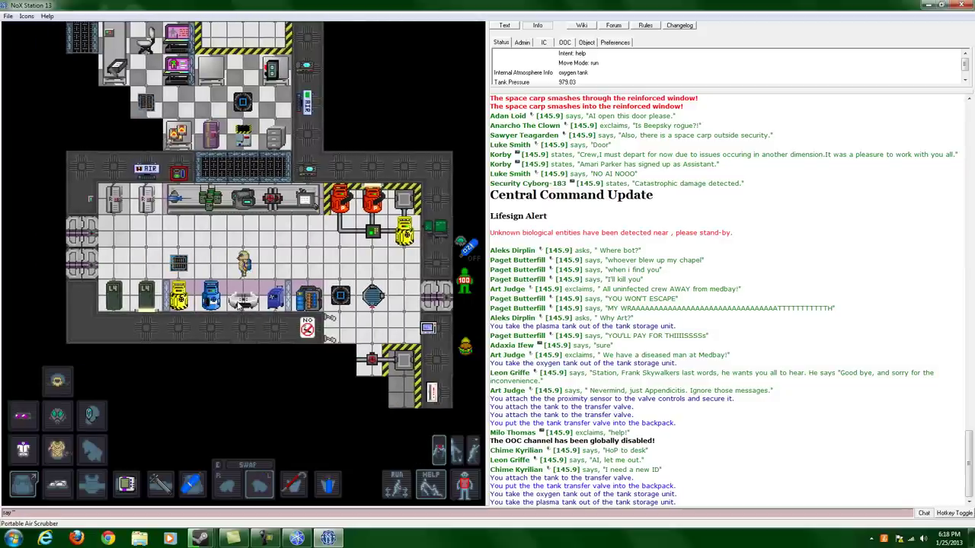
{"action": "left_click", "coordinate": [241, 301]}
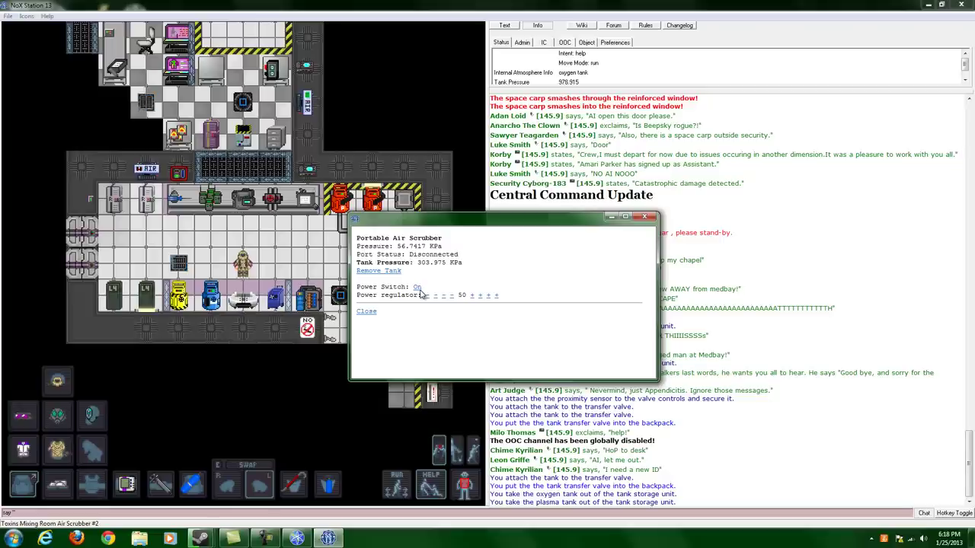
{"action": "left_click", "coordinate": [644, 217]}
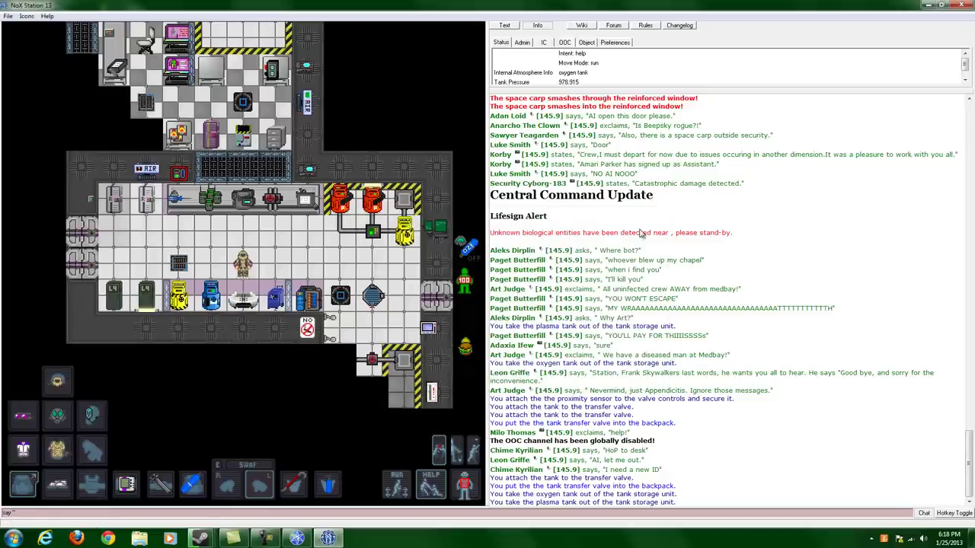
{"action": "left_click", "coordinate": [242, 301]}
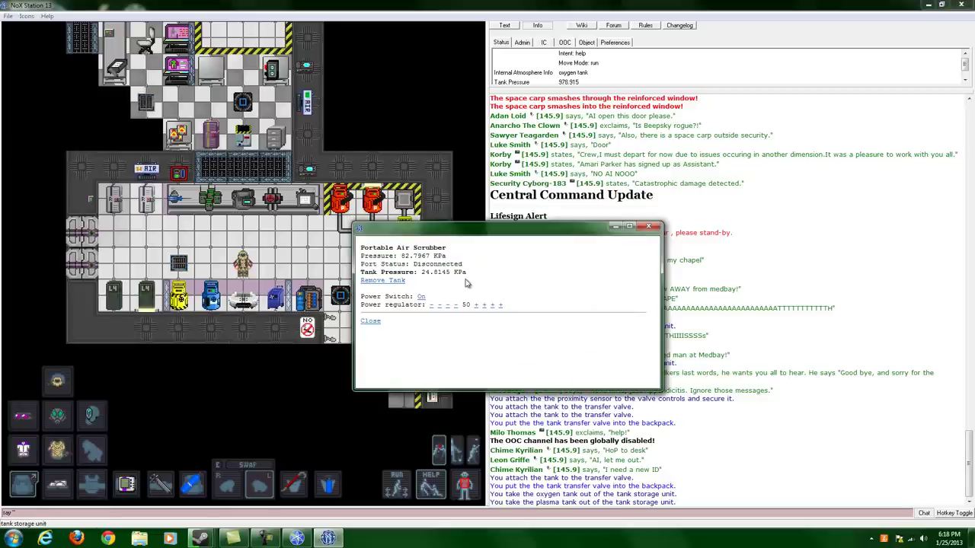
{"action": "left_click", "coordinate": [421, 297]}
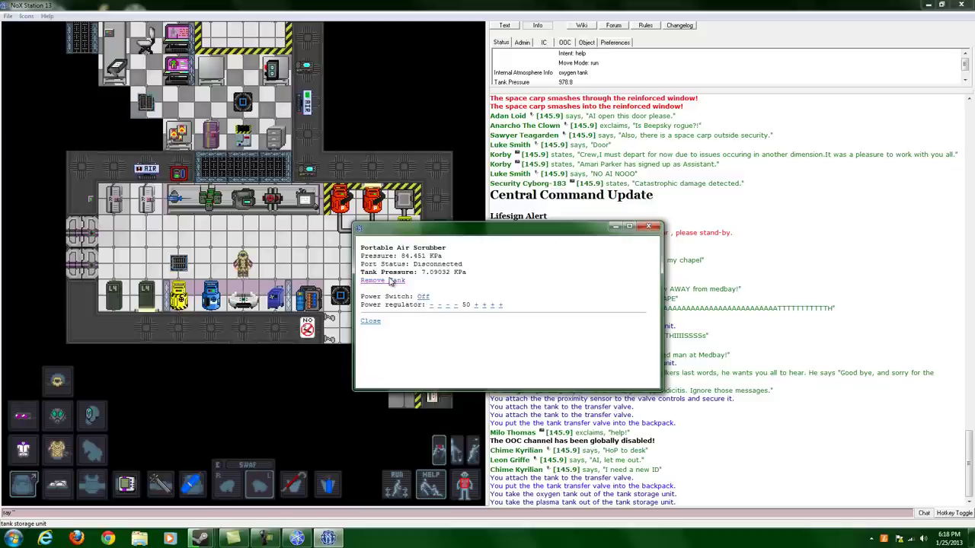
{"action": "left_click", "coordinate": [389, 280]}
{"action": "left_click", "coordinate": [648, 226]}
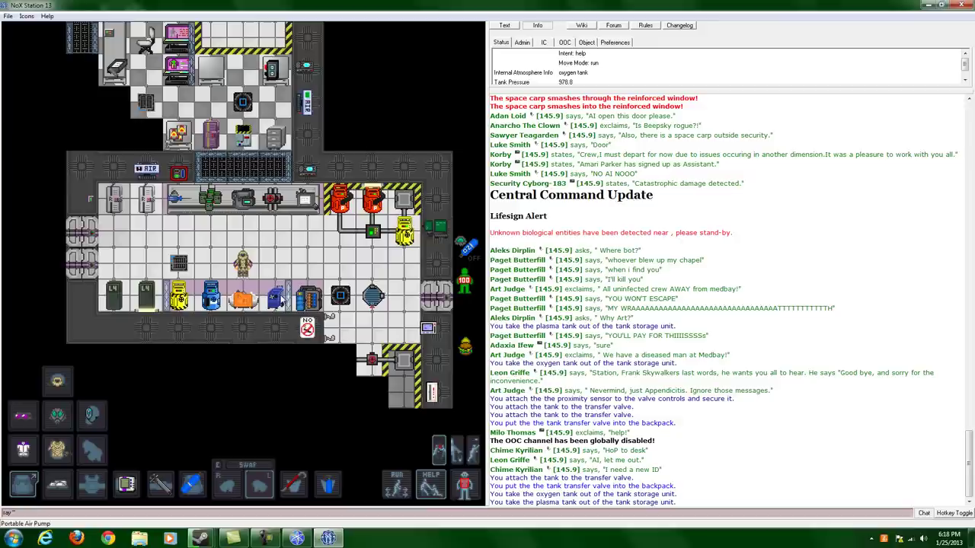
Fill a tank to 1013.25 kPa at the O2 canister and check the readout.
{"action": "left_click", "coordinate": [219, 302]}
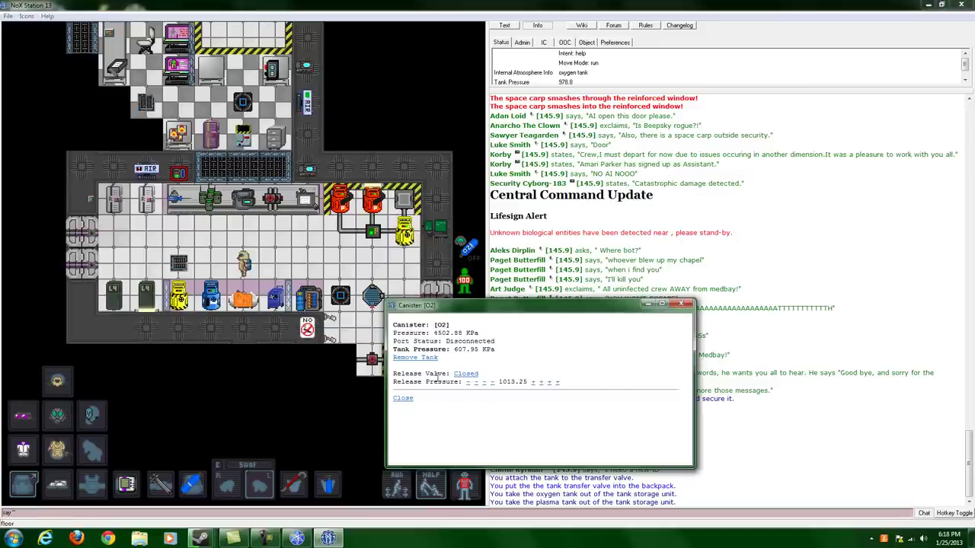
{"action": "left_click", "coordinate": [465, 374]}
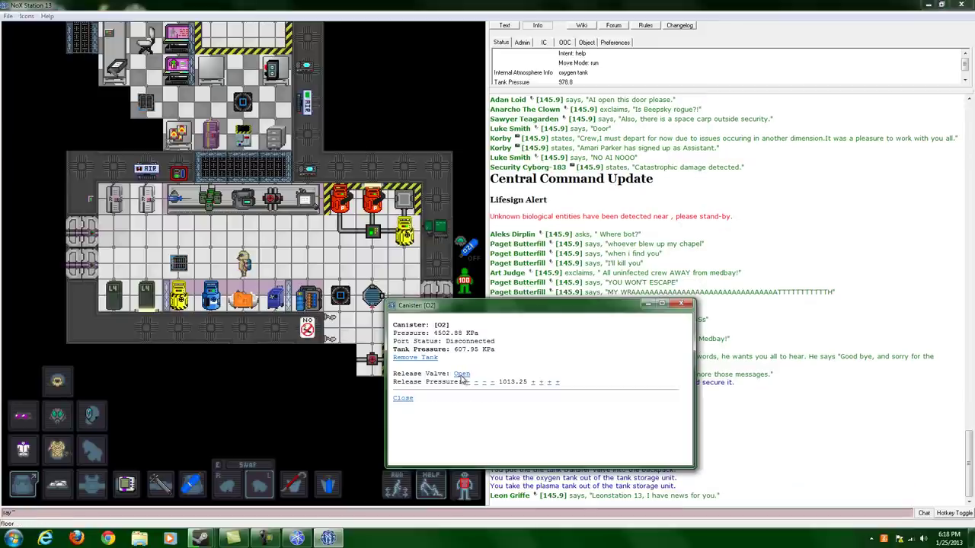
{"action": "left_click", "coordinate": [463, 373]}
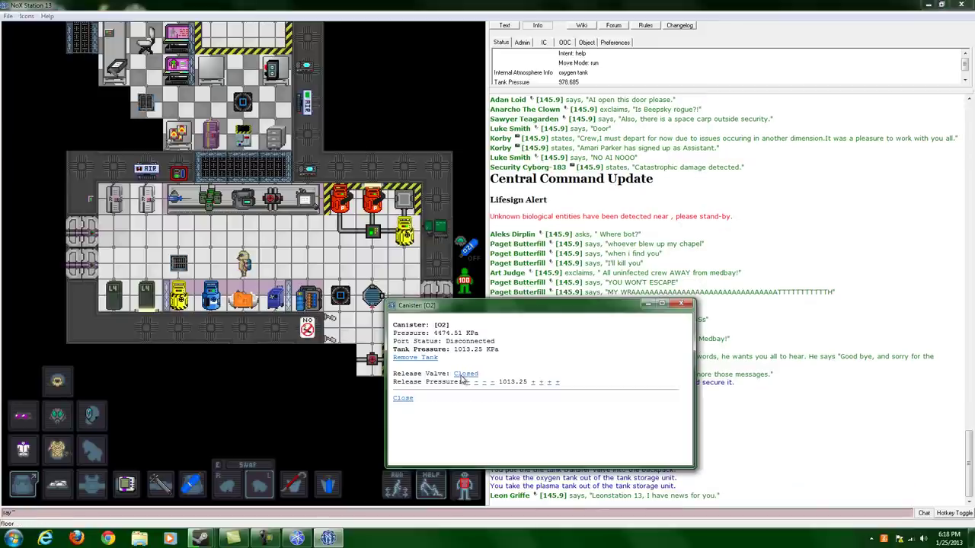
{"action": "left_click", "coordinate": [403, 398]}
{"action": "left_click", "coordinate": [213, 299]}
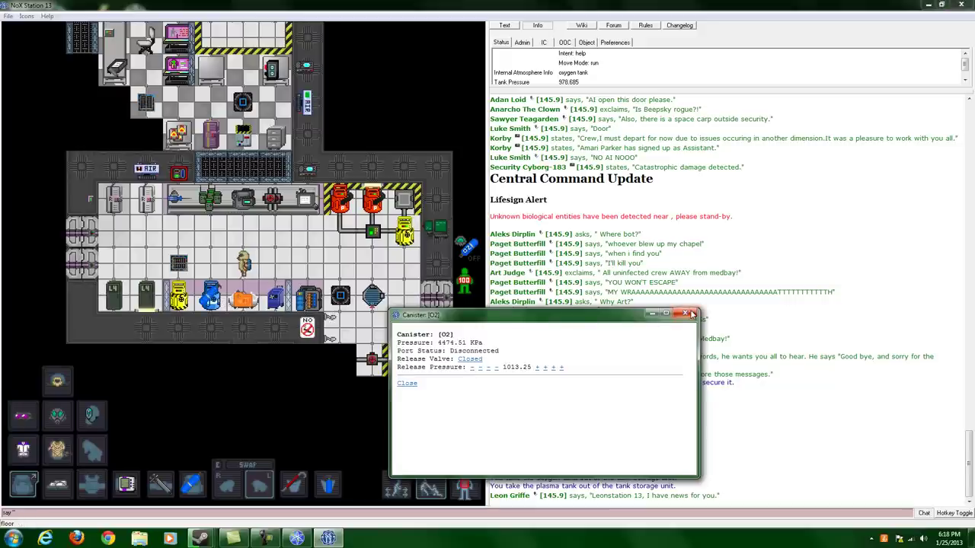
{"action": "left_click", "coordinate": [684, 313]}
{"action": "left_click", "coordinate": [214, 295]}
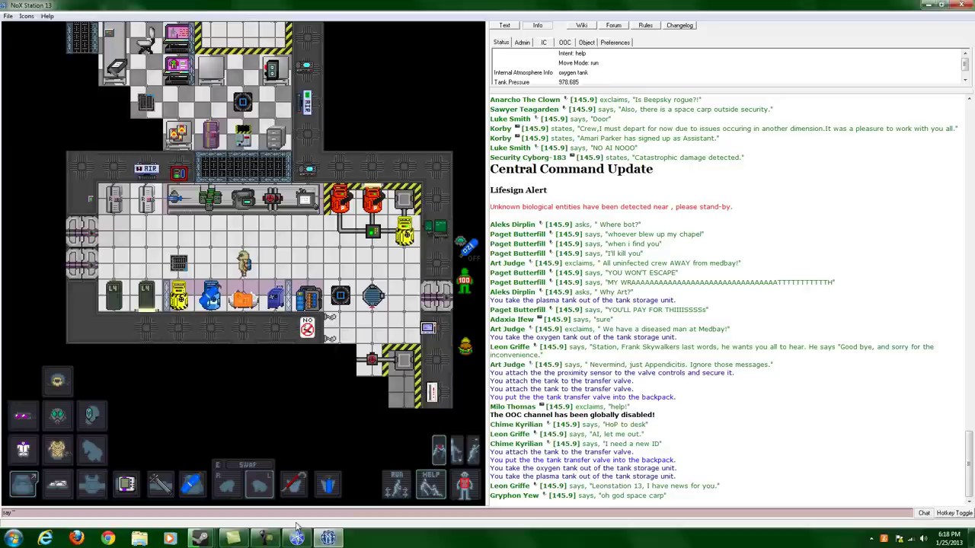
Reopen the oxygen canister window, then close it again.
{"action": "left_click", "coordinate": [268, 539]}
{"action": "left_click", "coordinate": [268, 539]}
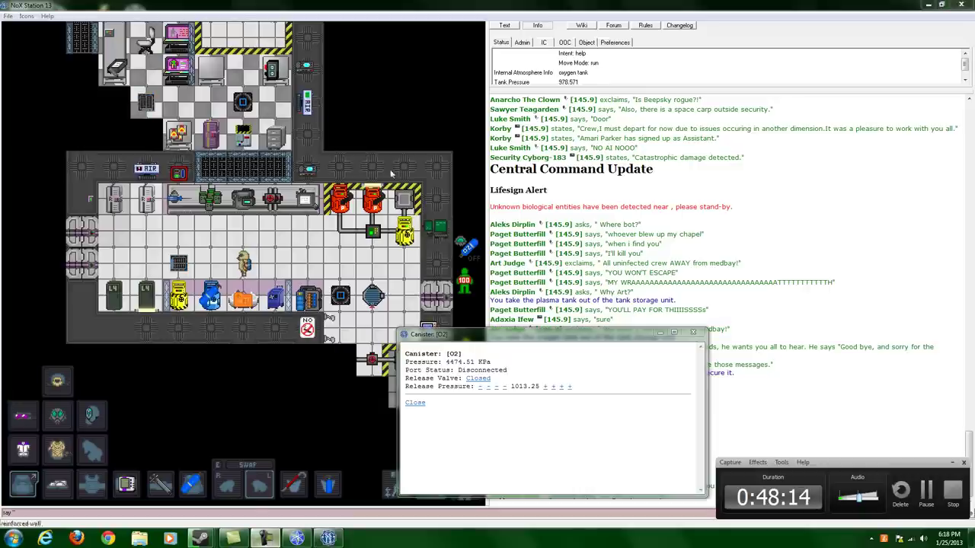
{"action": "left_click", "coordinate": [609, 398]}
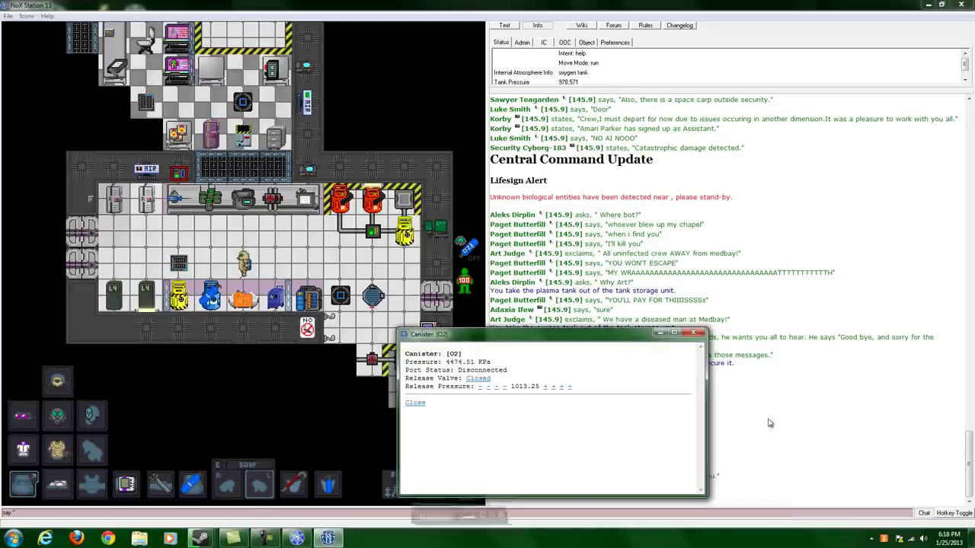
{"action": "left_click", "coordinate": [693, 333]}
Walk a few tiles right and down, then minimize the game to the desktop.
{"action": "key", "text": "Right"}
{"action": "key", "text": "Right"}
{"action": "key", "text": "Right"}
{"action": "key", "text": "Down"}
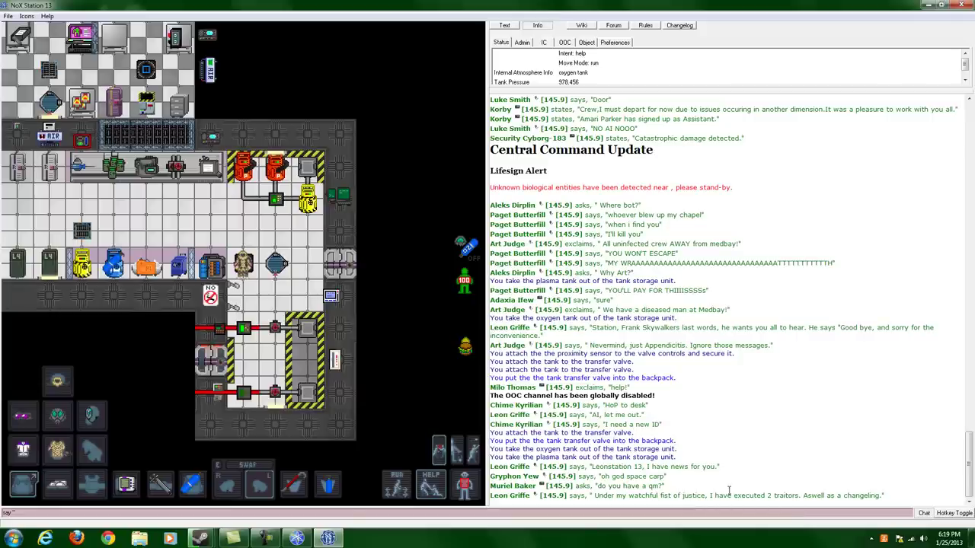
{"action": "left_click", "coordinate": [266, 542]}
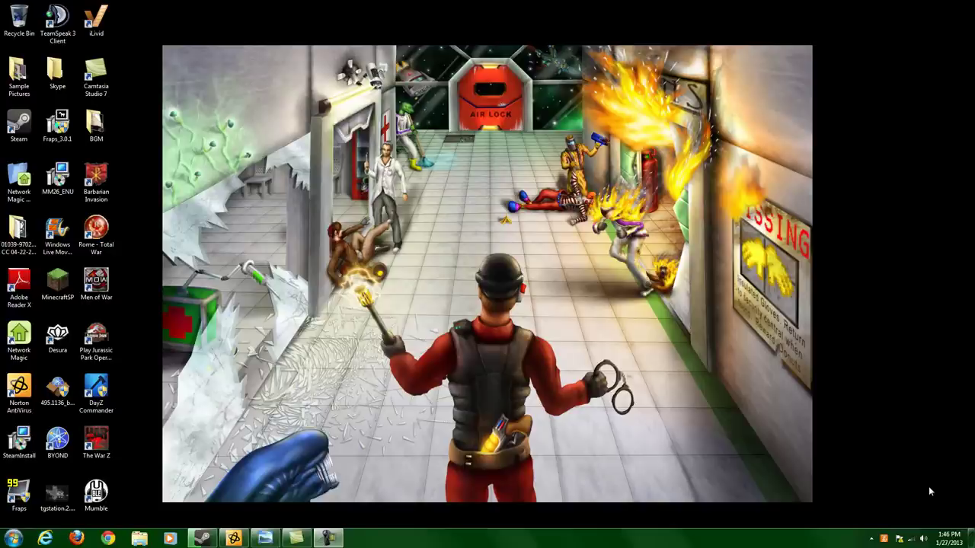
{"action": "left_click", "coordinate": [325, 540]}
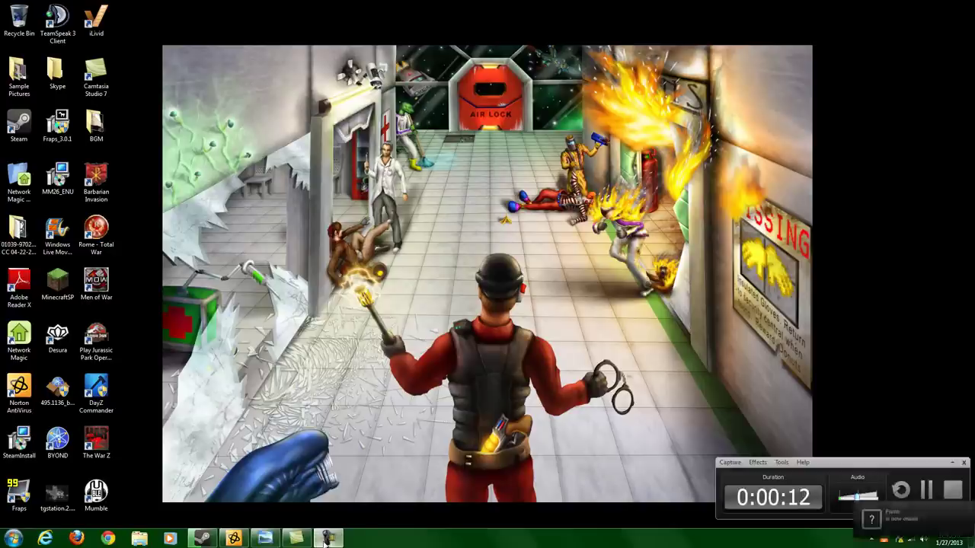
{"action": "left_click", "coordinate": [948, 462]}
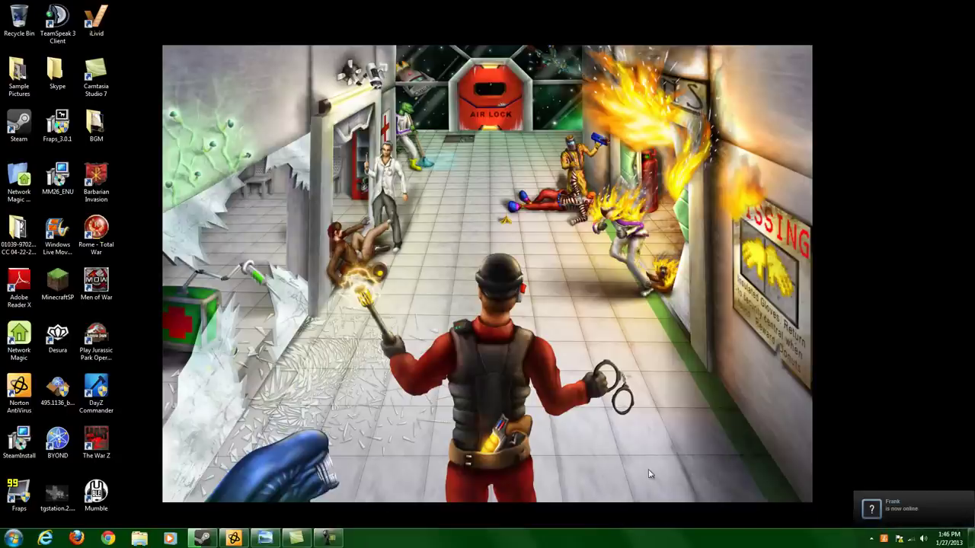
Bring the Photo Viewer window with the clown 'cannot honk' meme to the front.
{"action": "left_click", "coordinate": [266, 539]}
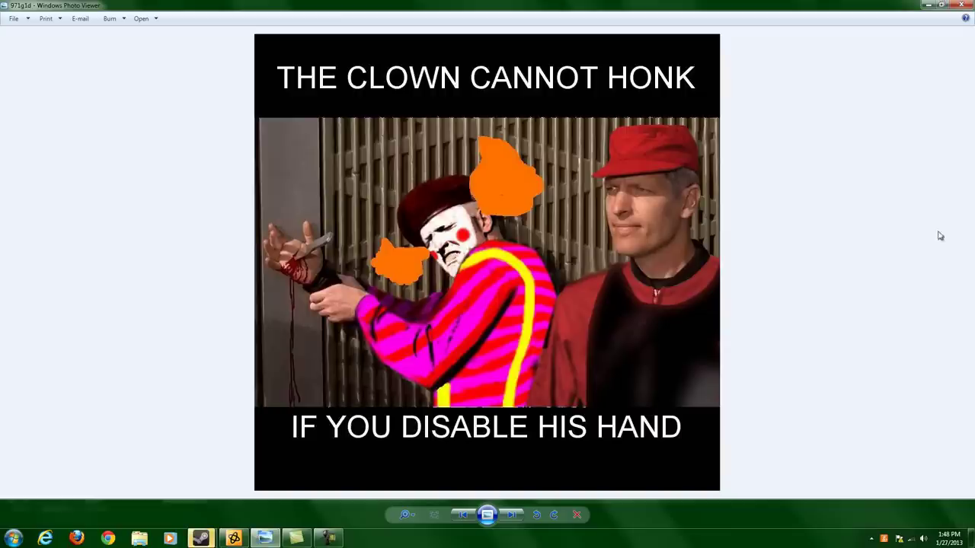
Close the clown meme in Photo Viewer and restore the Camtasia Recorder window.
{"action": "left_click", "coordinate": [962, 4]}
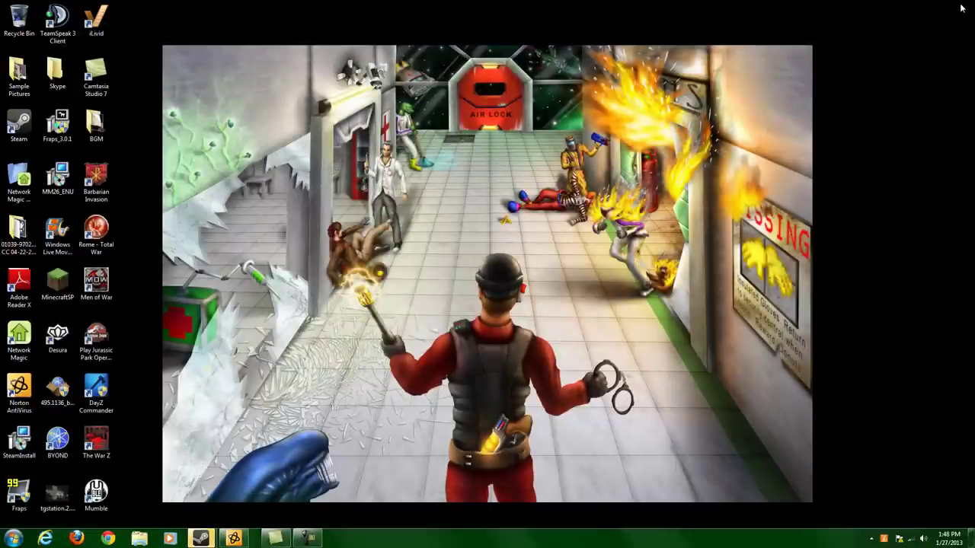
{"action": "left_click", "coordinate": [305, 539]}
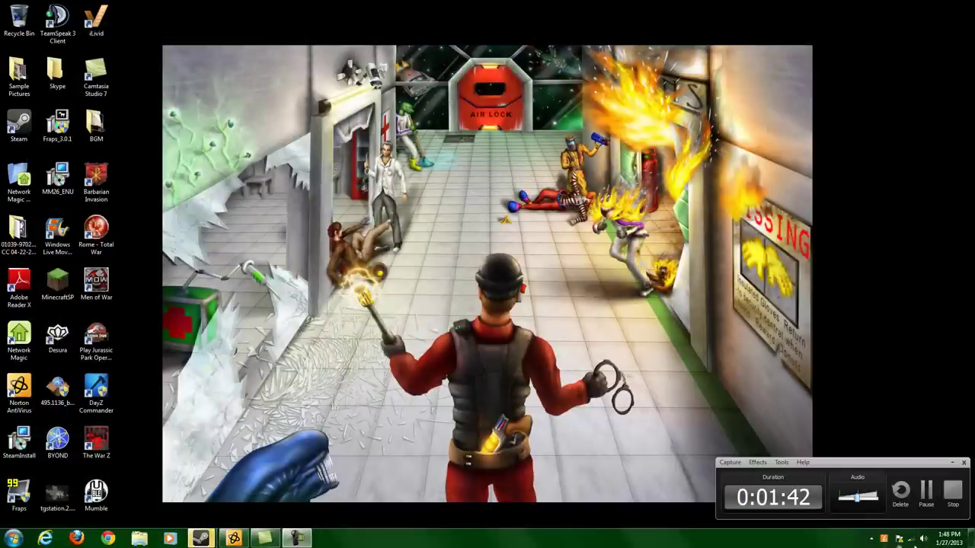